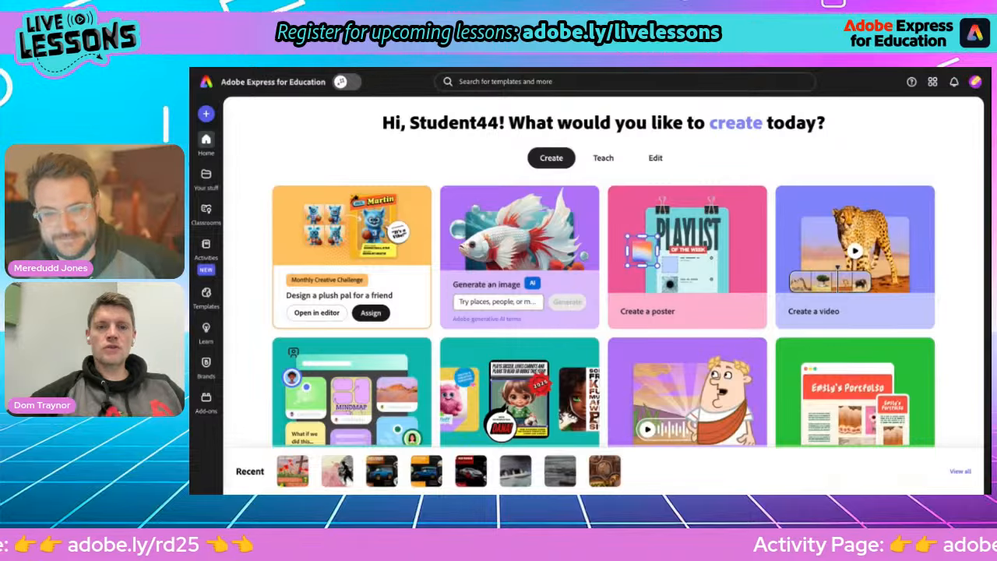
- Create a new blank poster, dismissing the education filters notice and closing the template suggestions
{"action": "left_click", "coordinate": [651, 243]}
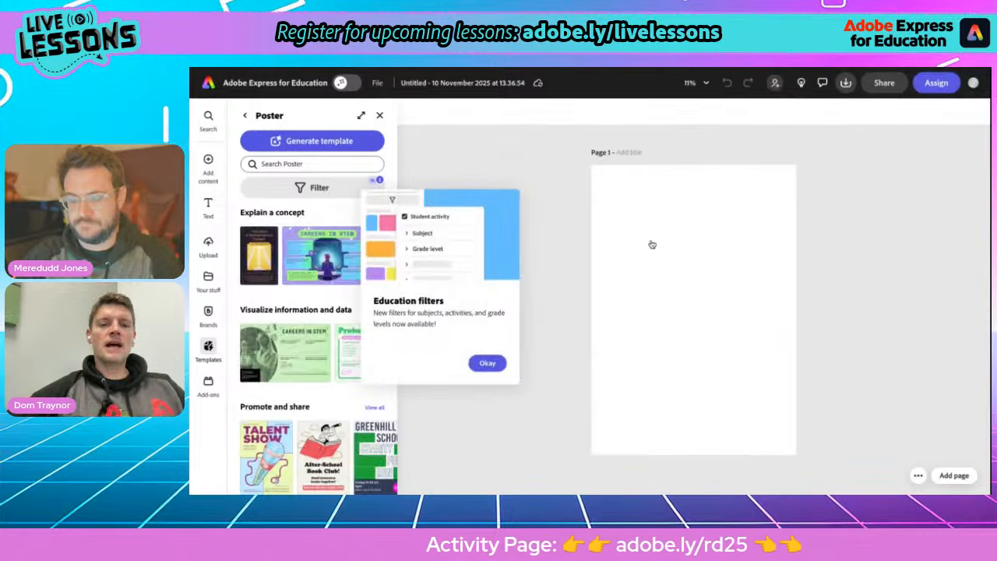
{"action": "left_click", "coordinate": [486, 364]}
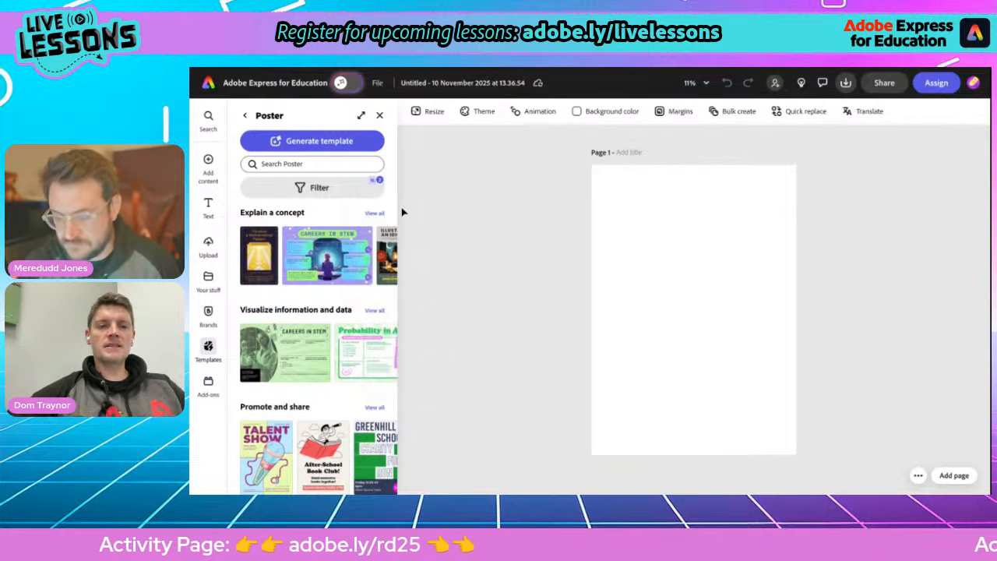
{"action": "left_click", "coordinate": [378, 116]}
- Rename the document as "Remembrance Poster"
{"action": "left_click", "coordinate": [410, 82]}
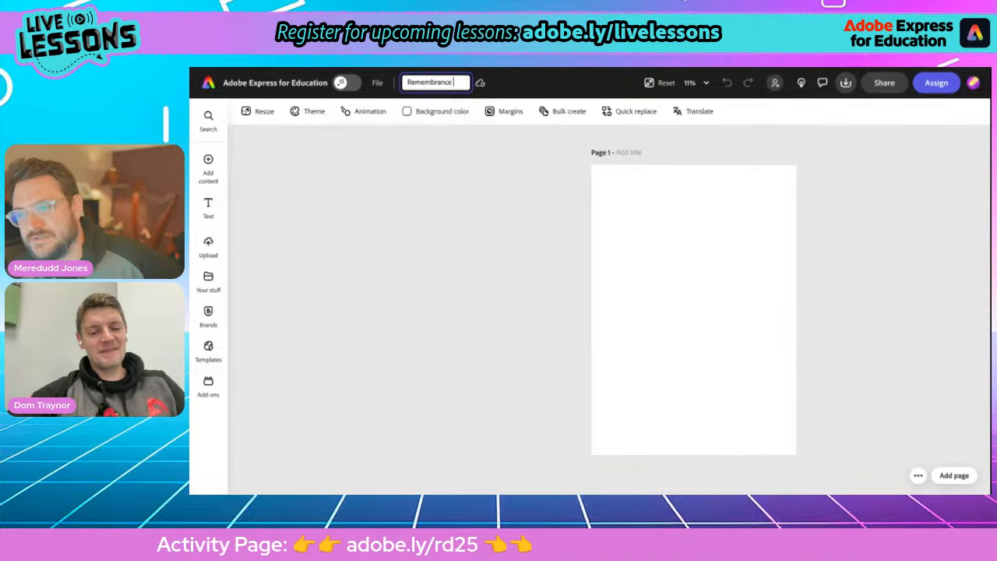
{"action": "type", "text": "Remembrance Poster"}
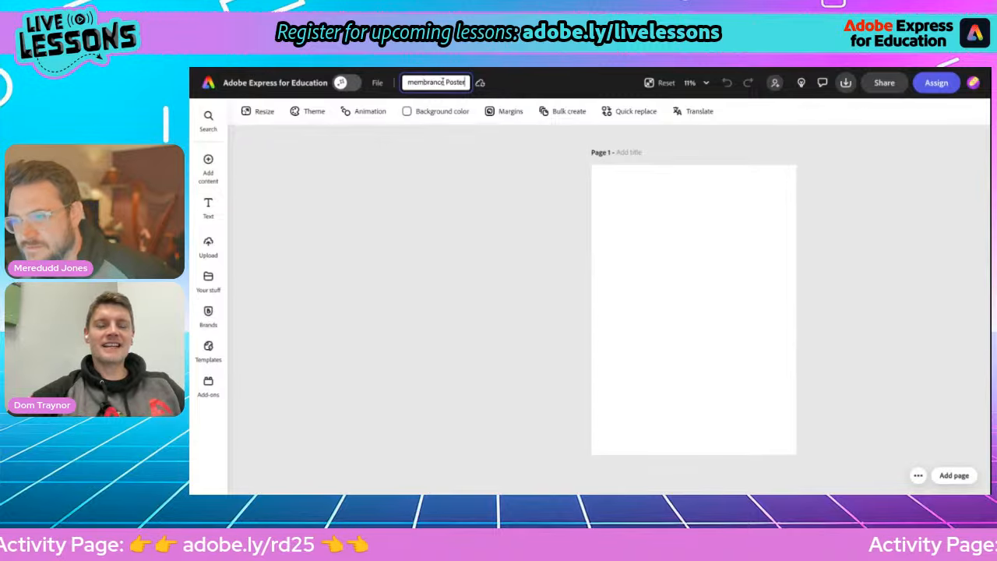
{"action": "key", "text": "Return"}
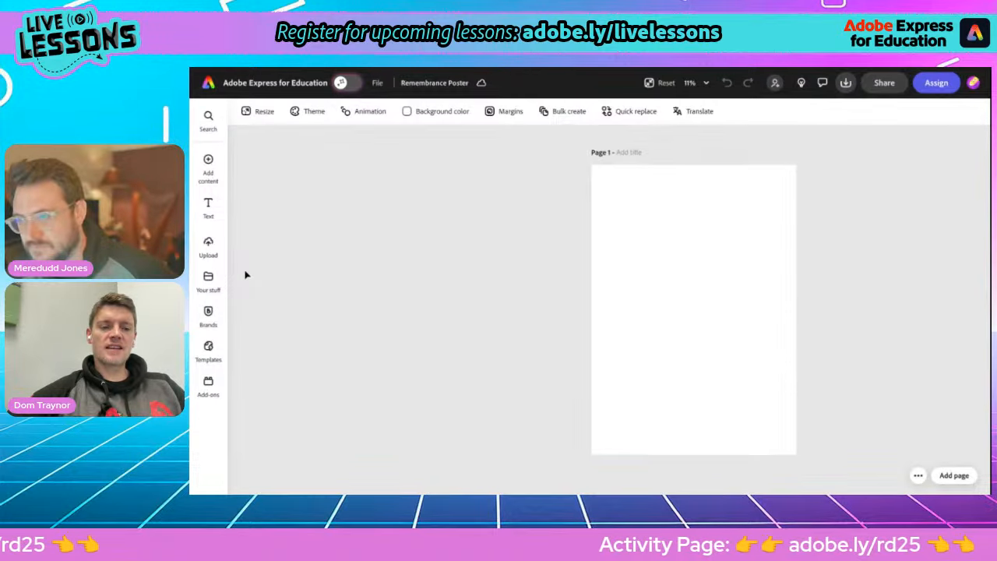
- Search the background elements for "sky"
{"action": "left_click", "coordinate": [208, 164]}
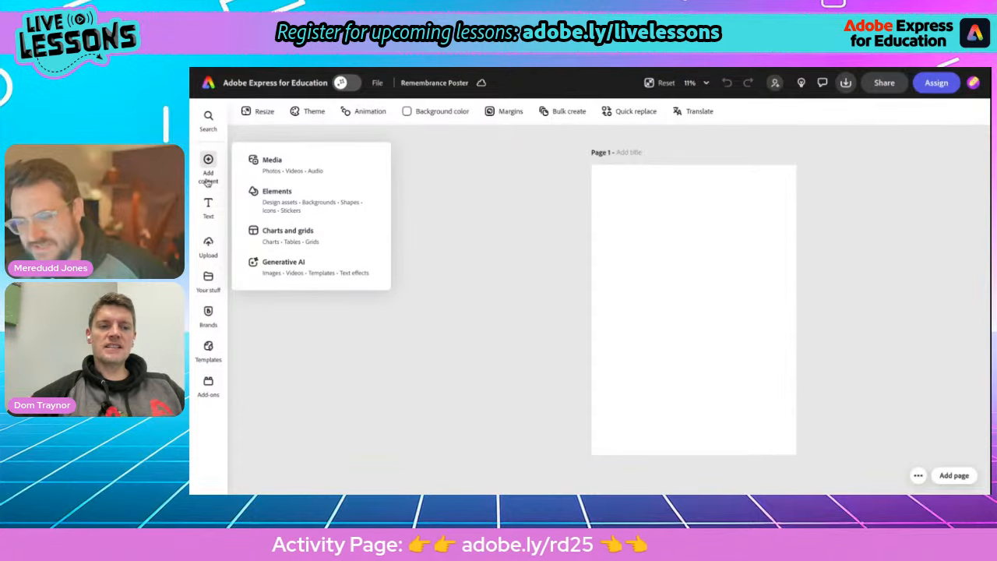
{"action": "left_click", "coordinate": [208, 161]}
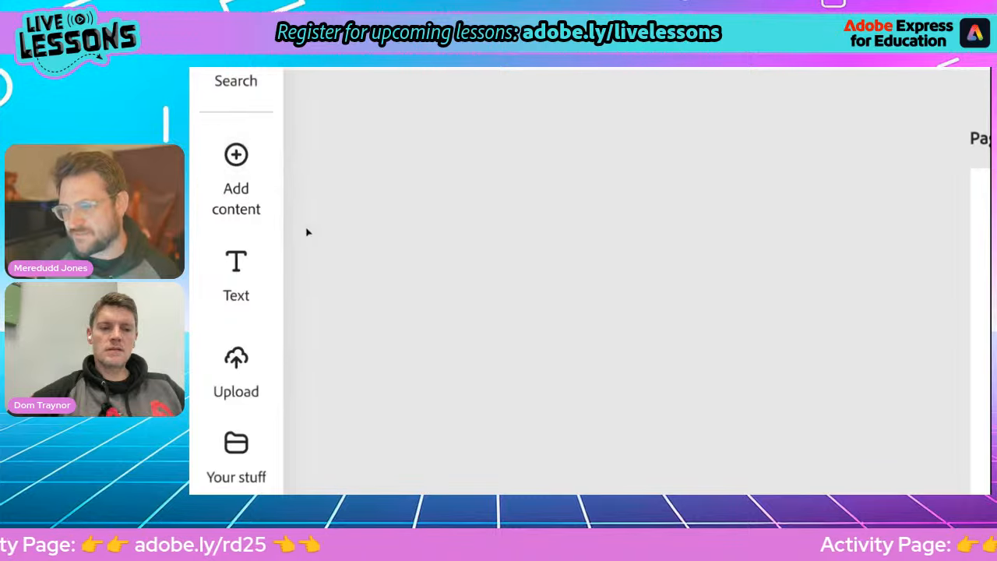
{"action": "left_click", "coordinate": [235, 156]}
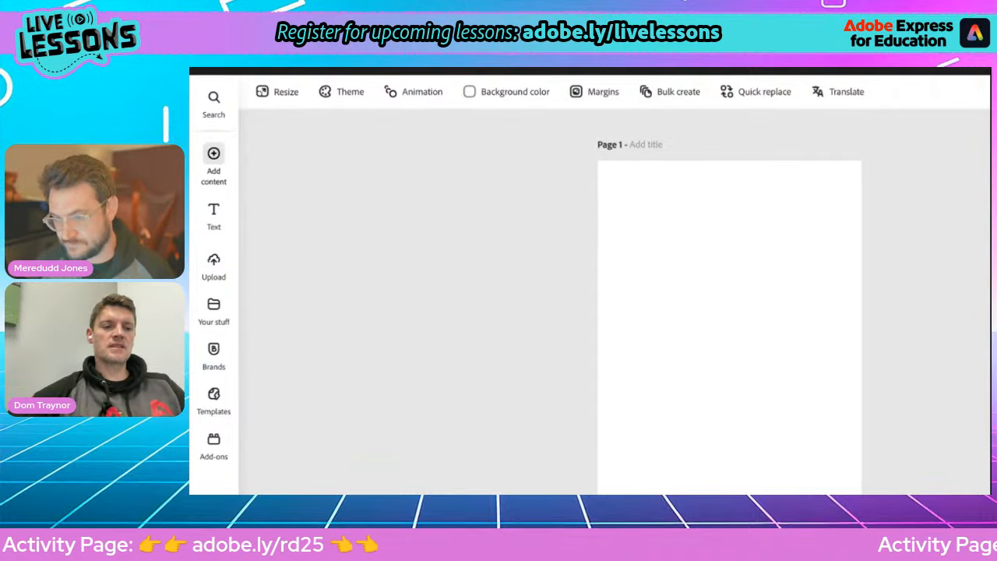
{"action": "mouse_move", "coordinate": [213, 154]}
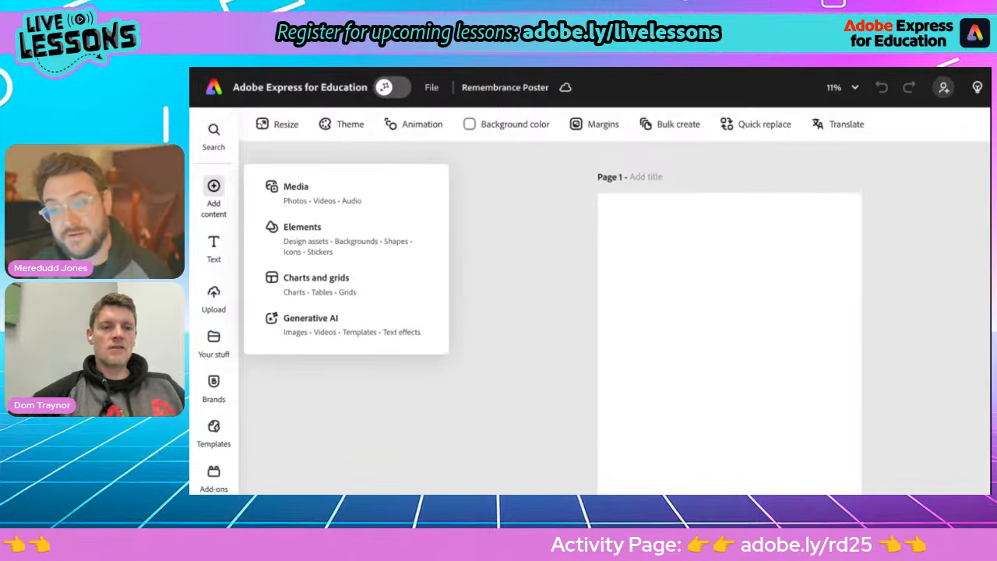
{"action": "left_click", "coordinate": [328, 244]}
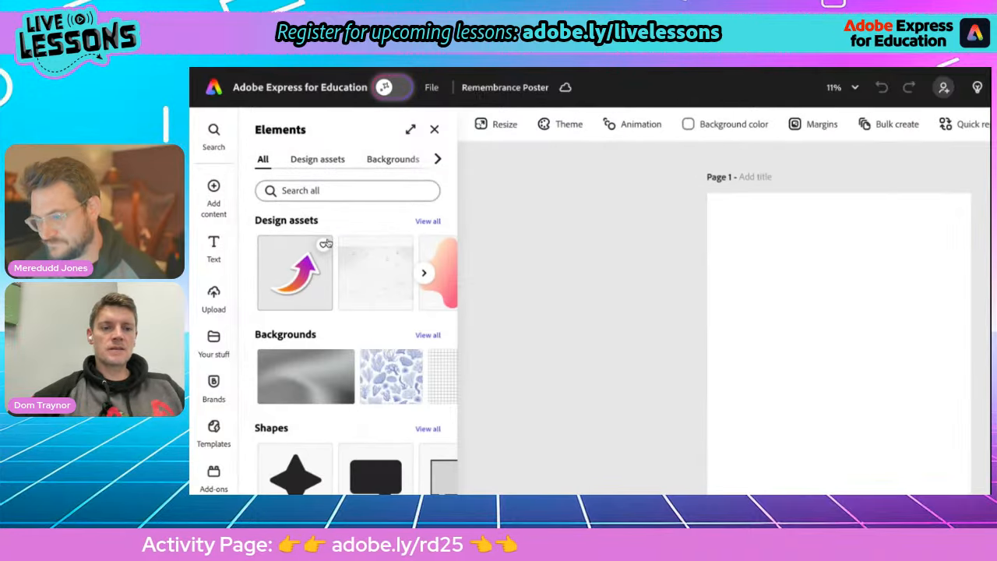
{"action": "left_click", "coordinate": [388, 162]}
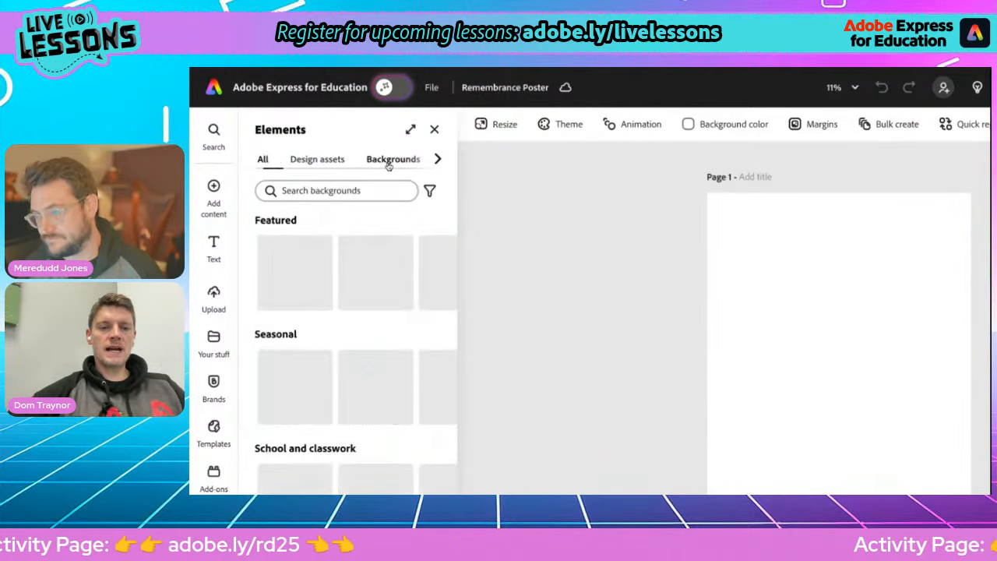
{"action": "left_click", "coordinate": [302, 188]}
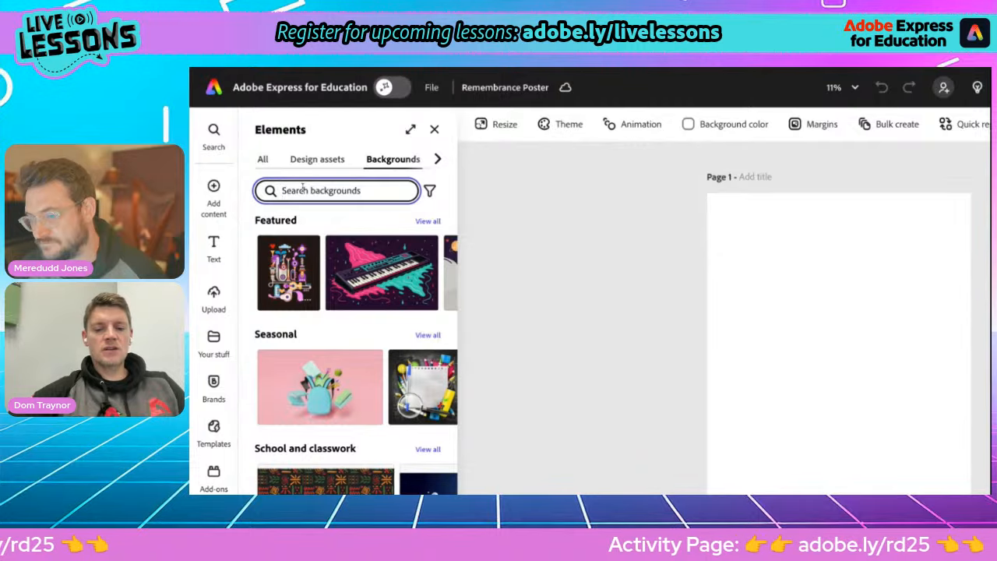
{"action": "type", "text": "sky"}
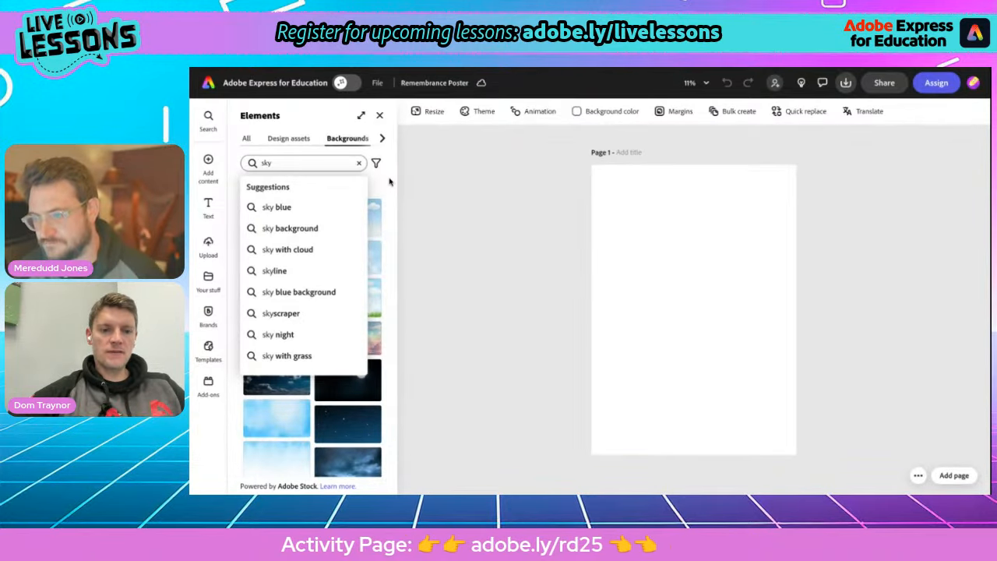
{"action": "key", "text": "Return"}
- Look through the sky backgrounds, refine the search to "sky portrait", and look through those results
{"action": "scroll", "coordinate": [320, 325], "scroll_direction": "down", "scroll_amount": 5}
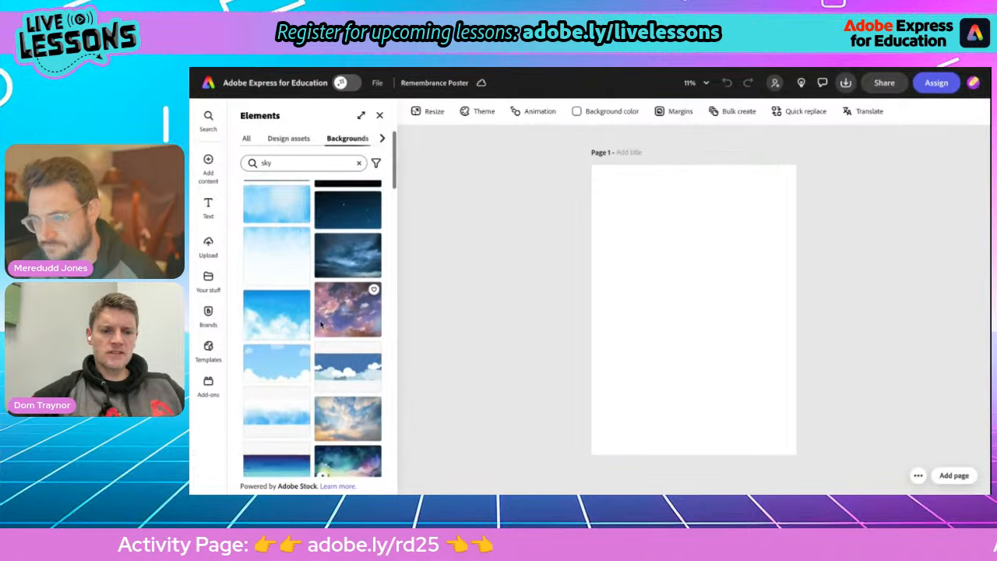
{"action": "scroll", "coordinate": [320, 327], "scroll_direction": "down", "scroll_amount": 3}
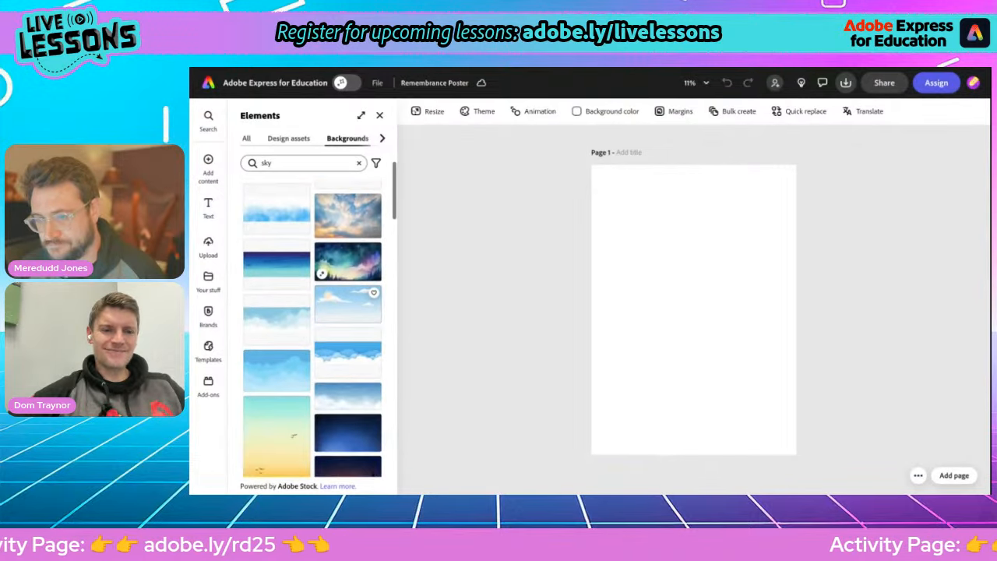
{"action": "scroll", "coordinate": [312, 327], "scroll_direction": "down", "scroll_amount": 5}
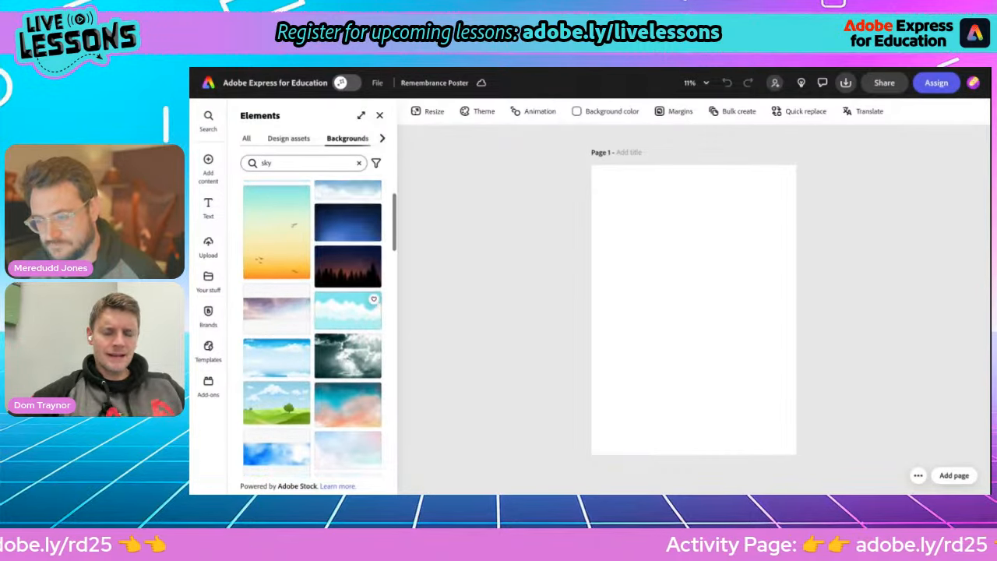
{"action": "scroll", "coordinate": [313, 328], "scroll_direction": "down", "scroll_amount": 2}
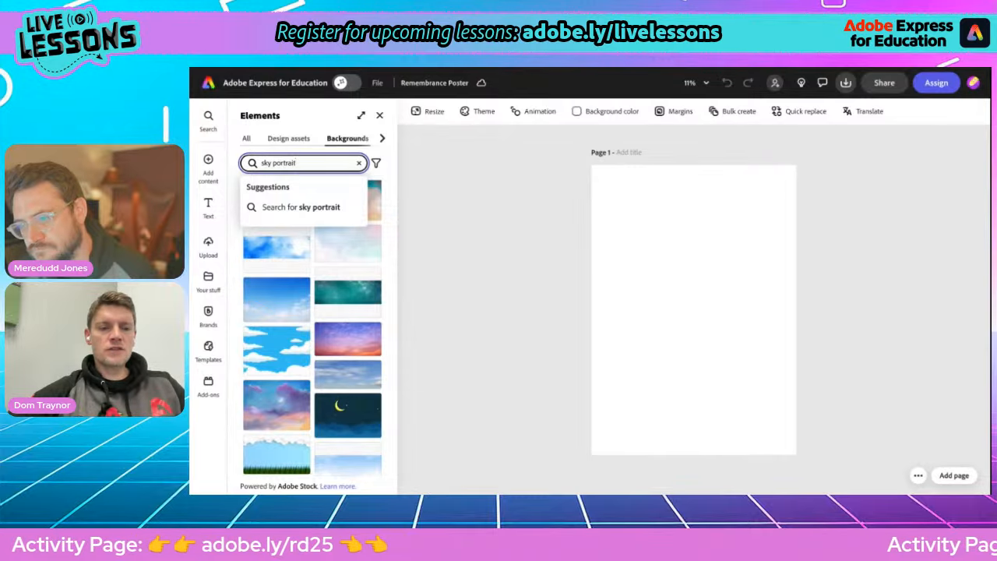
{"action": "key", "text": "Return"}
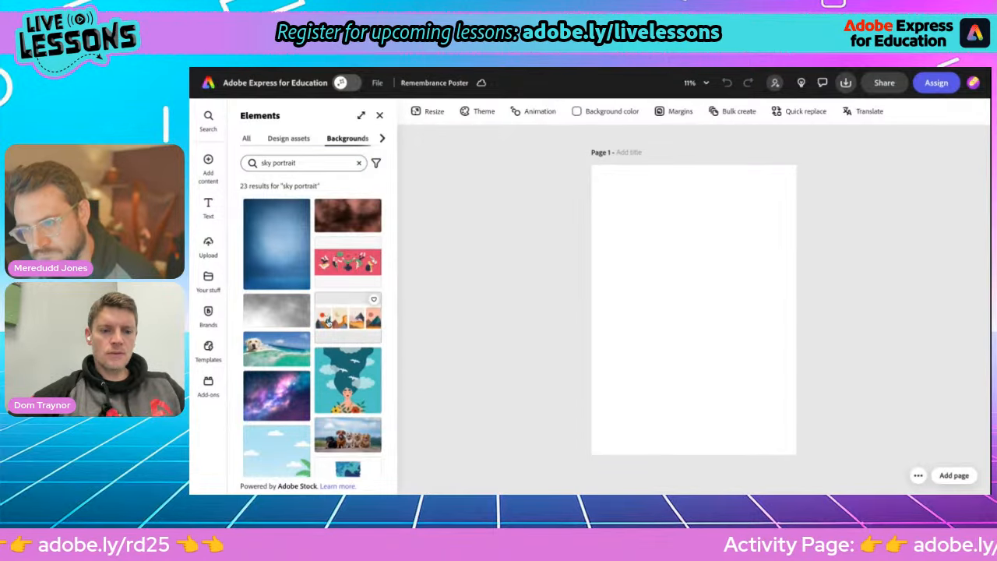
{"action": "scroll", "coordinate": [328, 323], "scroll_direction": "down", "scroll_amount": 3}
{"action": "scroll", "coordinate": [328, 323], "scroll_direction": "down", "scroll_amount": 10}
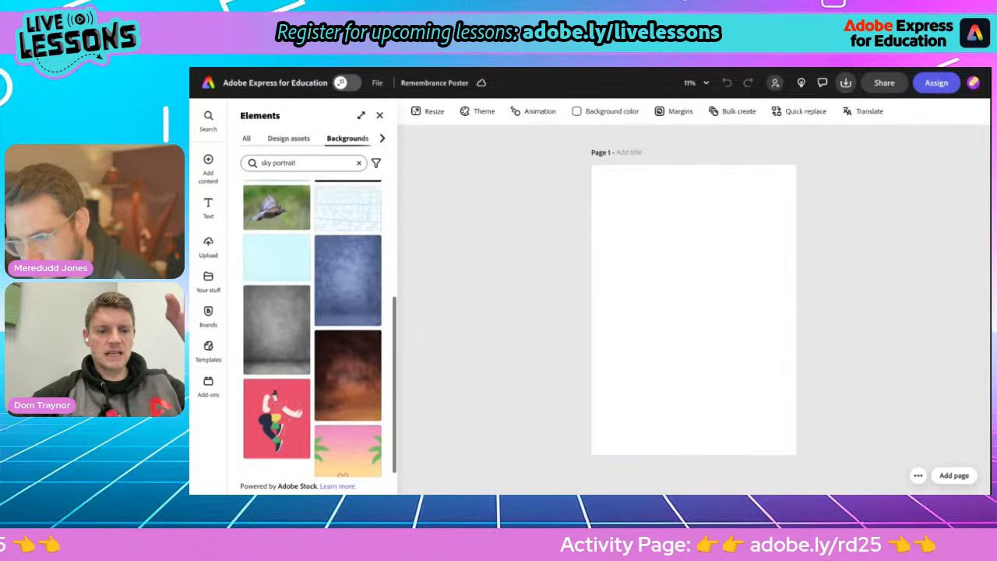
{"action": "scroll", "coordinate": [312, 327], "scroll_direction": "up", "scroll_amount": 10}
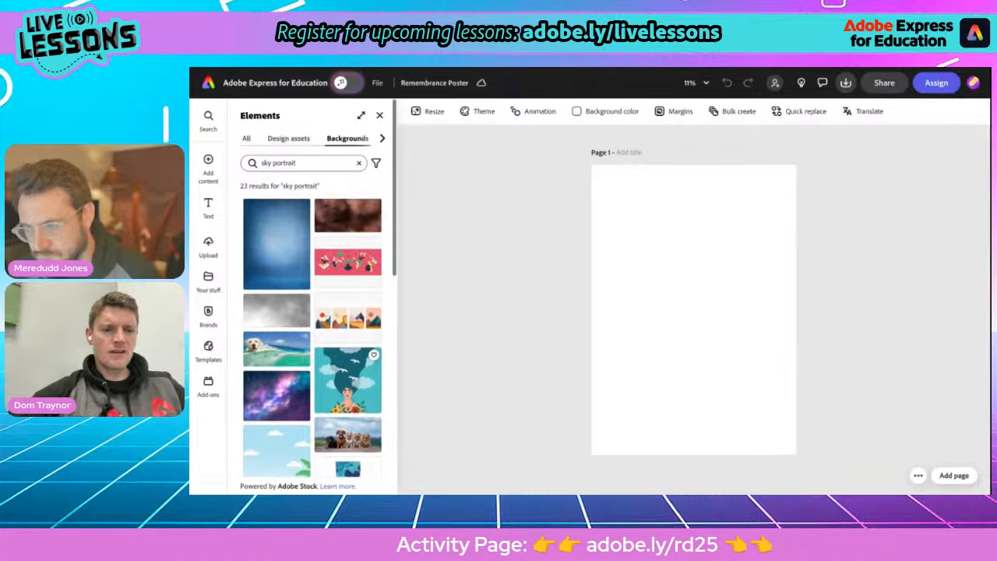
- Return the background search to "sky" and apply the purple-and-orange sunset sky with scattered clouds to the page
{"action": "key", "text": "BackSpace"}
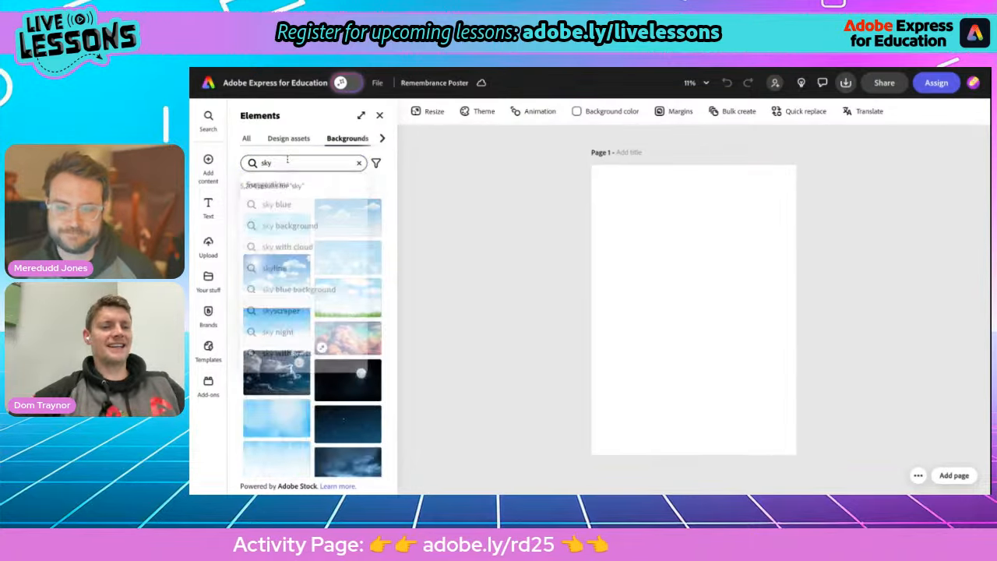
{"action": "scroll", "coordinate": [333, 357], "scroll_direction": "down", "scroll_amount": 5}
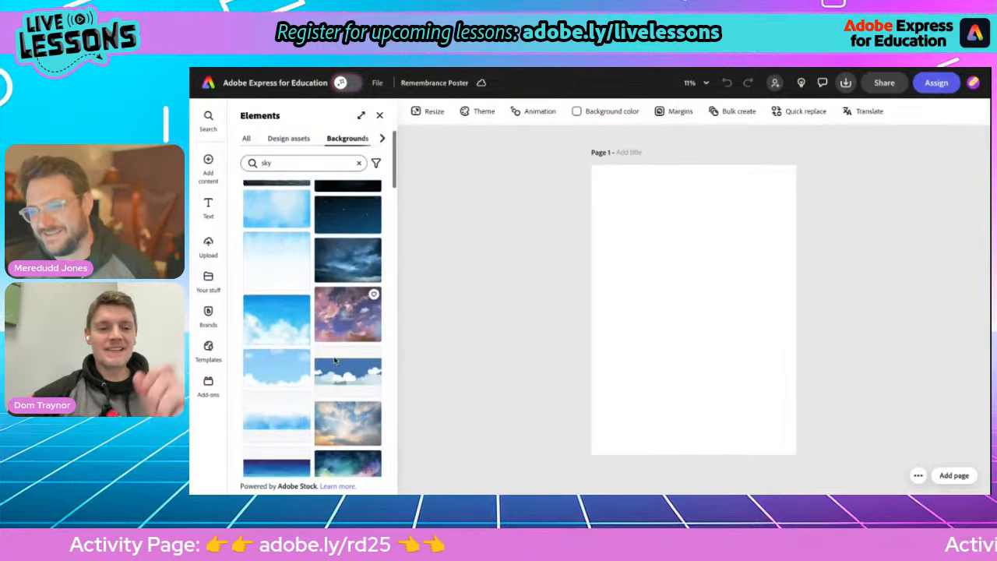
{"action": "scroll", "coordinate": [335, 360], "scroll_direction": "down", "scroll_amount": 6}
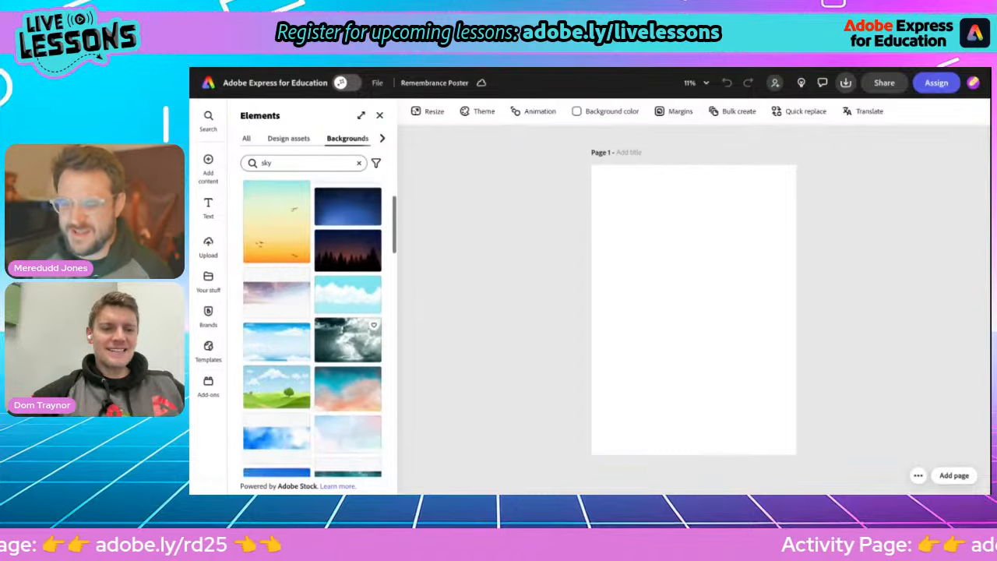
{"action": "scroll", "coordinate": [311, 327], "scroll_direction": "down", "scroll_amount": 4}
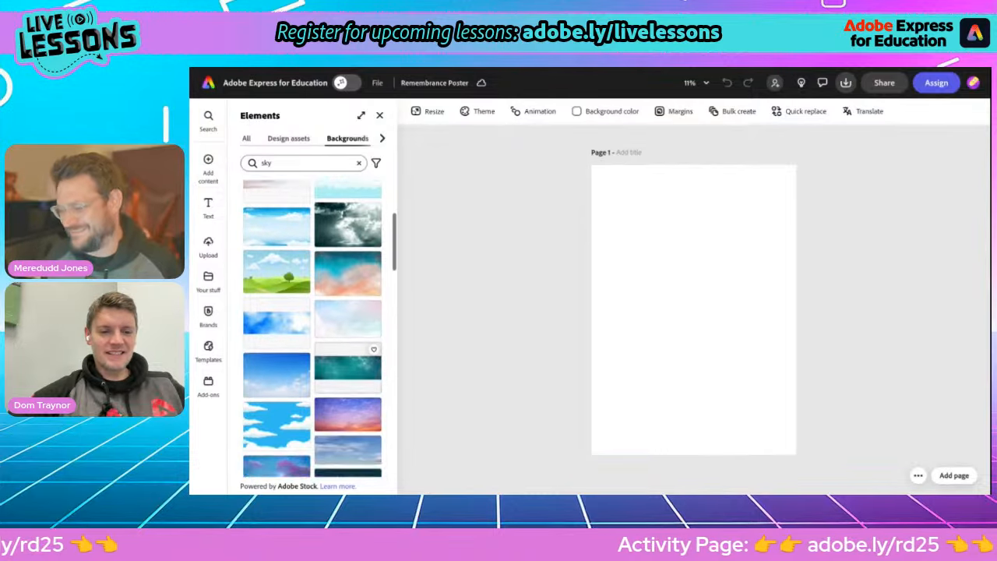
{"action": "left_click", "coordinate": [333, 337]}
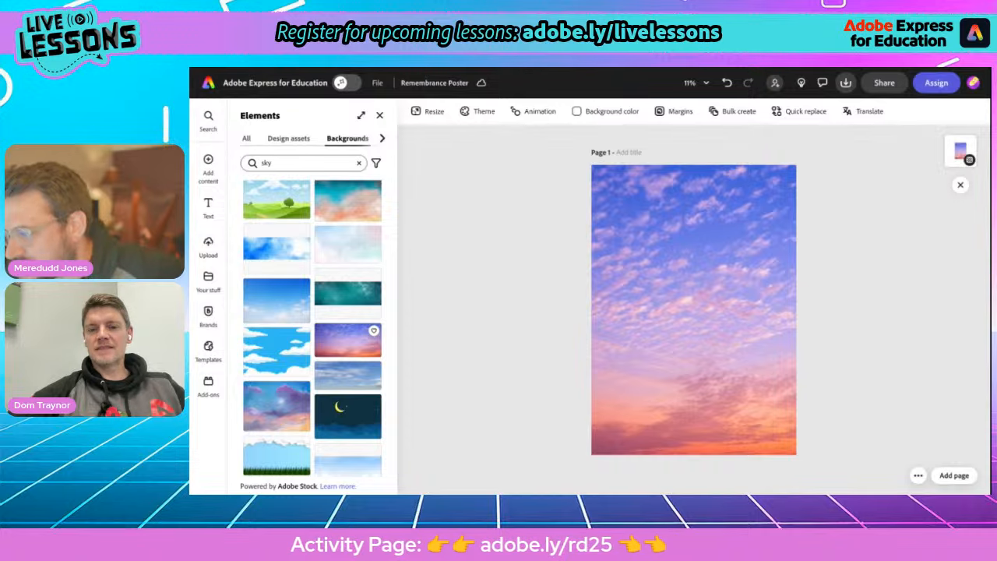
- Browse more sky backgrounds, then search the media photos for "dreamy sky" and look through the results
{"action": "scroll", "coordinate": [333, 376], "scroll_direction": "down", "scroll_amount": 5}
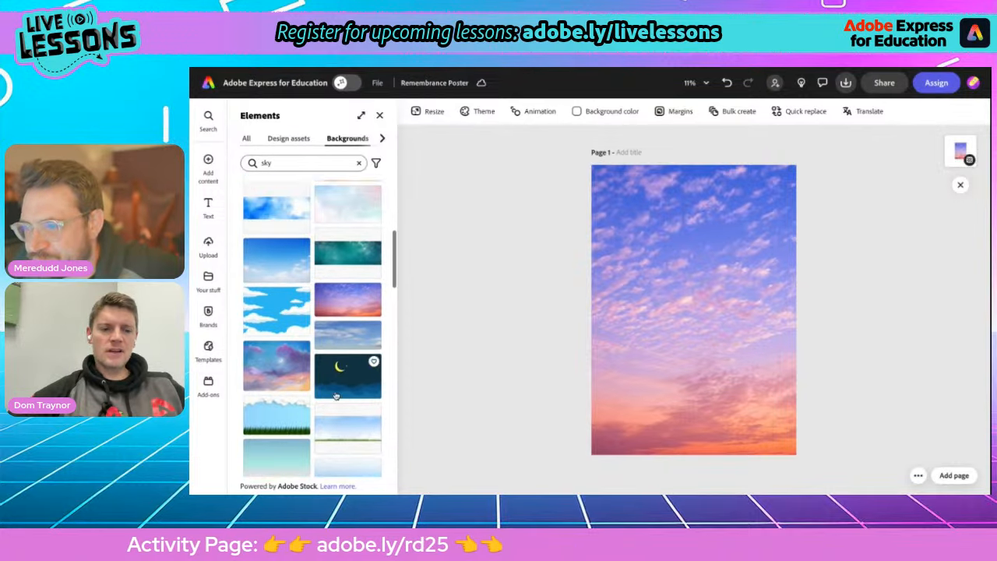
{"action": "scroll", "coordinate": [336, 395], "scroll_direction": "down", "scroll_amount": 10}
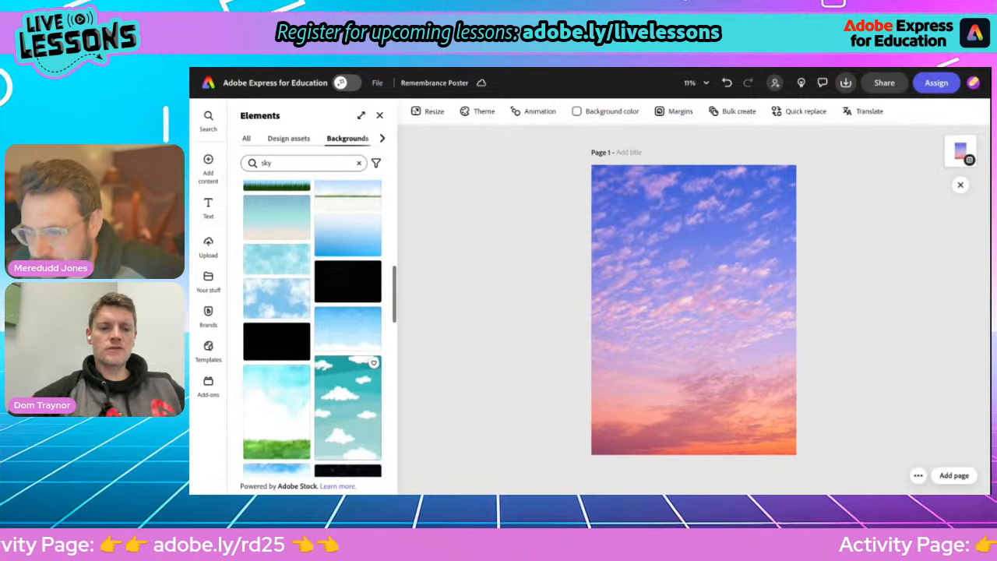
{"action": "scroll", "coordinate": [335, 396], "scroll_direction": "down", "scroll_amount": 3}
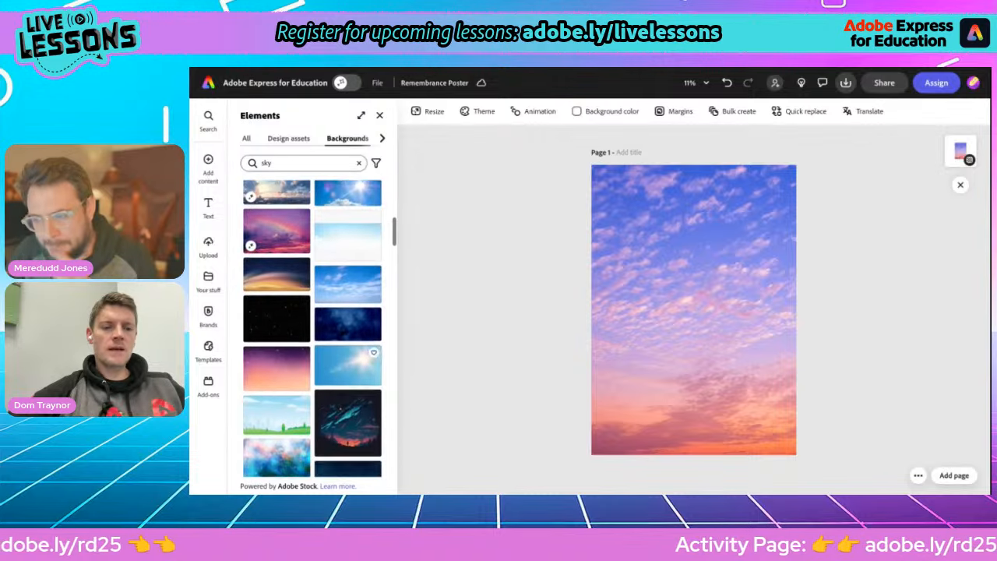
{"action": "mouse_move", "coordinate": [209, 173]}
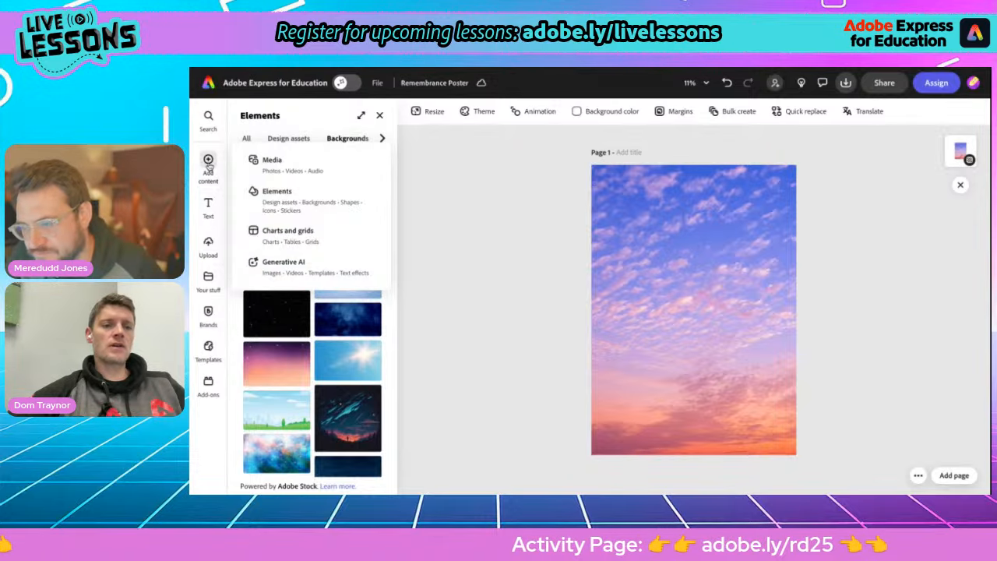
{"action": "left_click", "coordinate": [274, 161]}
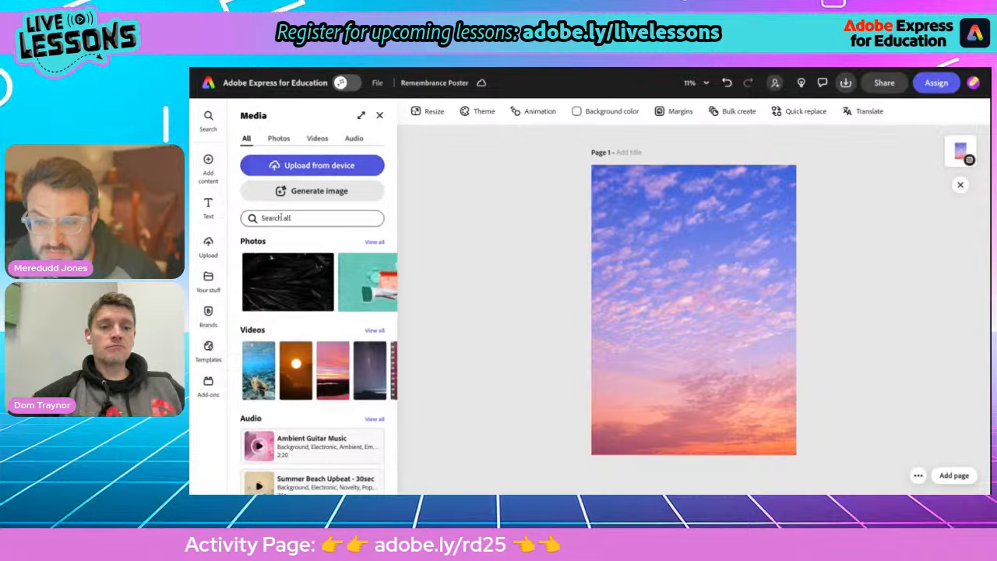
{"action": "left_click", "coordinate": [276, 138]}
{"action": "left_click", "coordinate": [269, 219]}
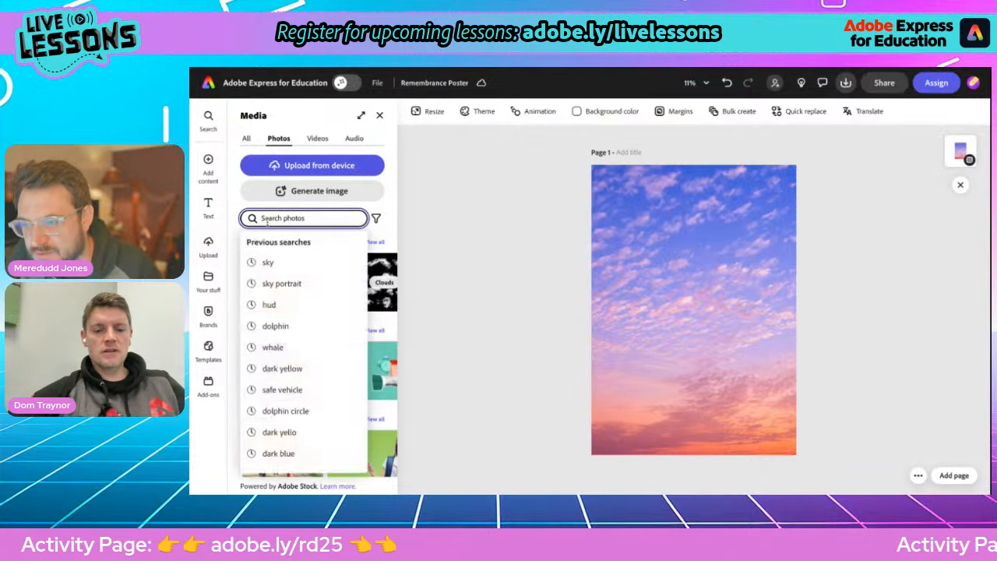
{"action": "type", "text": "dreamy sky"}
{"action": "key", "text": "Return"}
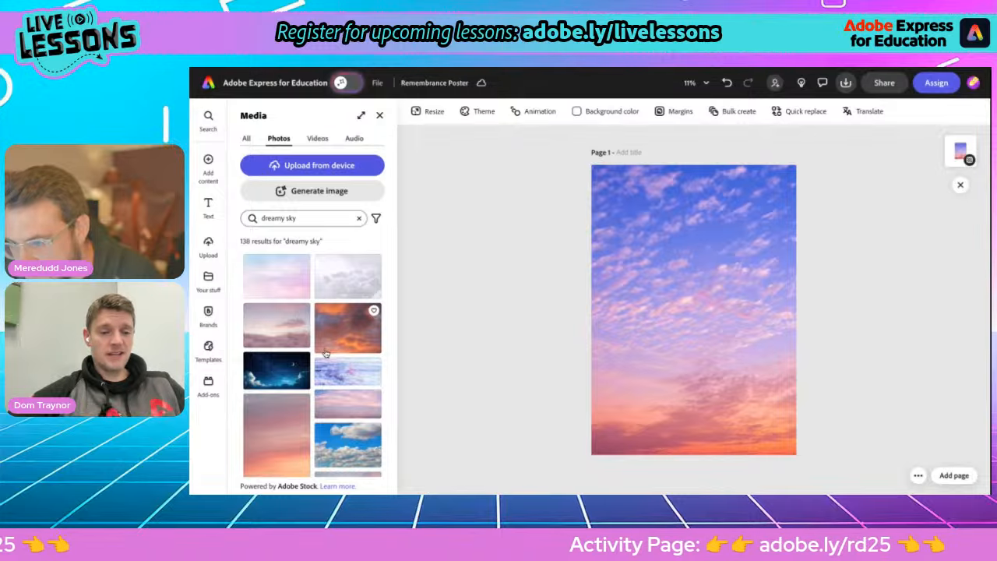
{"action": "scroll", "coordinate": [326, 353], "scroll_direction": "down", "scroll_amount": 1}
{"action": "scroll", "coordinate": [326, 353], "scroll_direction": "down", "scroll_amount": 3}
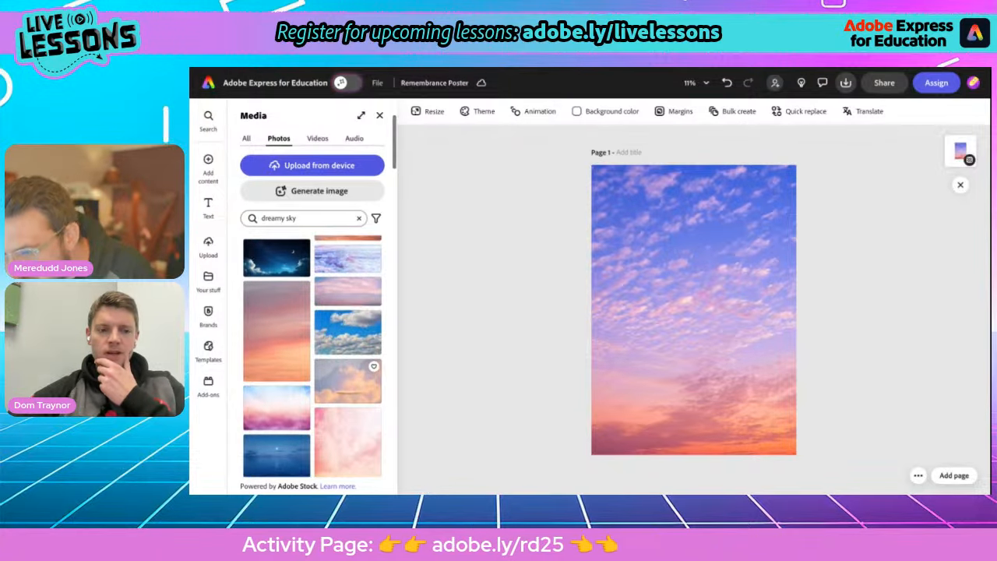
- Delete the sunset sky background from the page
{"action": "left_click", "coordinate": [624, 333]}
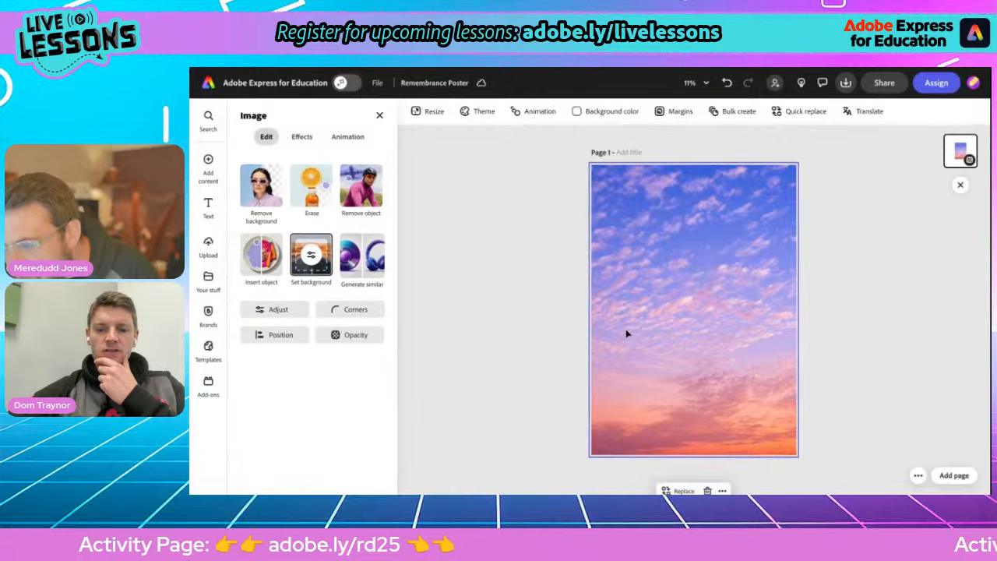
{"action": "left_click", "coordinate": [704, 490]}
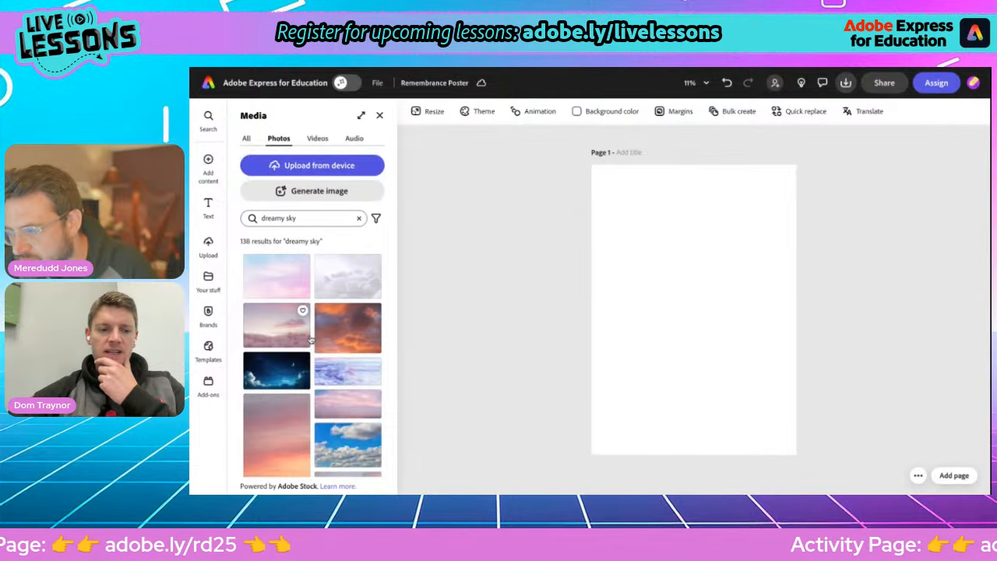
- Add the portrait pink-and-orange sunset photo from the "dreamy sky" results to the page and set it as the background
{"action": "left_click", "coordinate": [290, 446]}
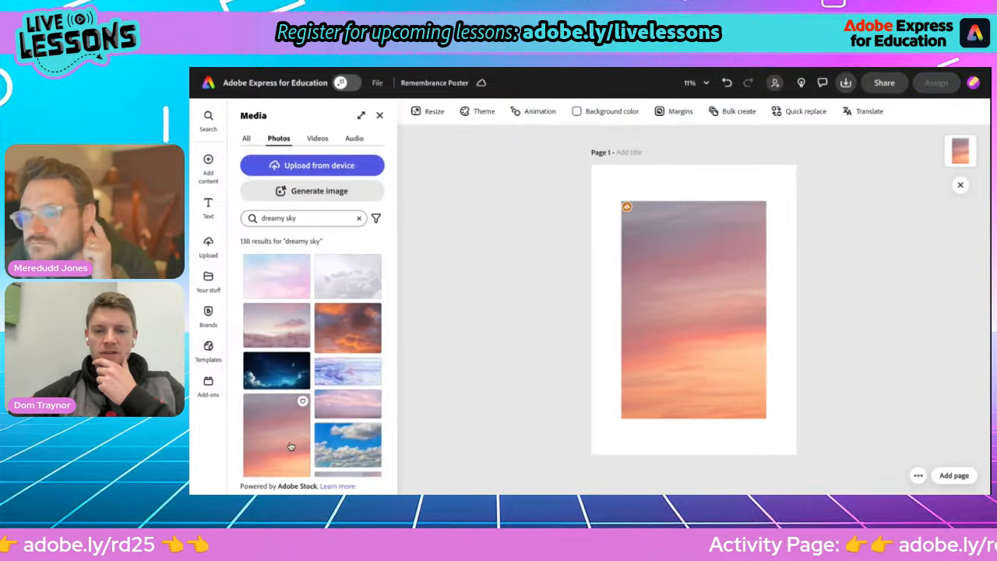
{"action": "left_click", "coordinate": [672, 337]}
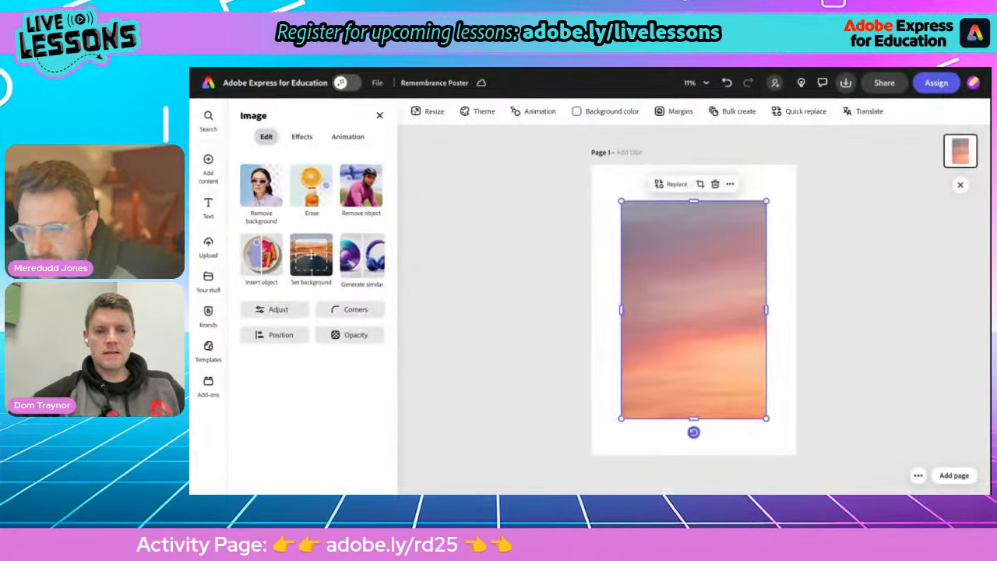
{"action": "left_click", "coordinate": [311, 255]}
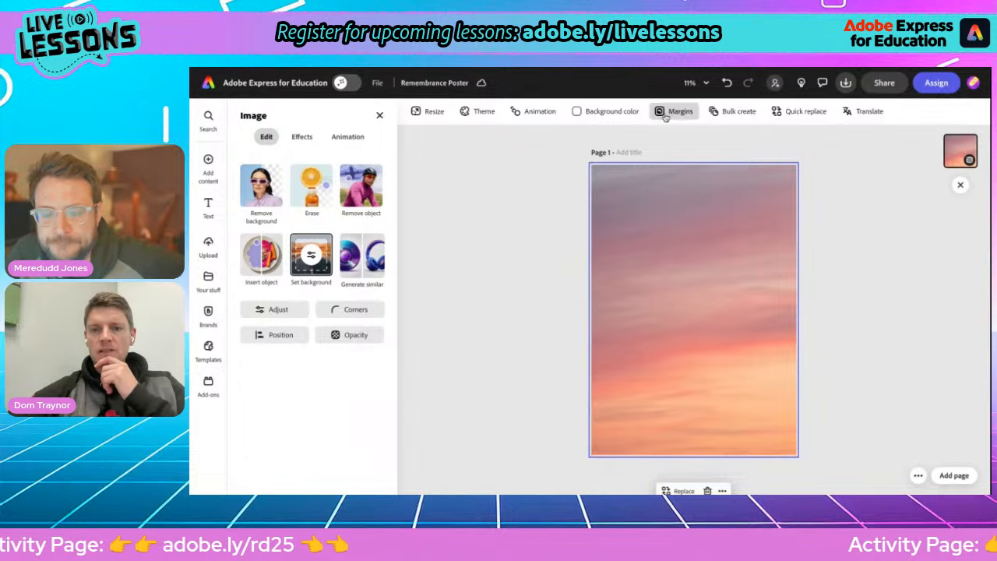
- Undo the new background, the photo placement and the earlier deletion to bring back the purple-and-orange sky with scattered clouds
{"action": "left_click", "coordinate": [727, 82]}
{"action": "left_click", "coordinate": [726, 83]}
{"action": "left_click", "coordinate": [726, 82]}
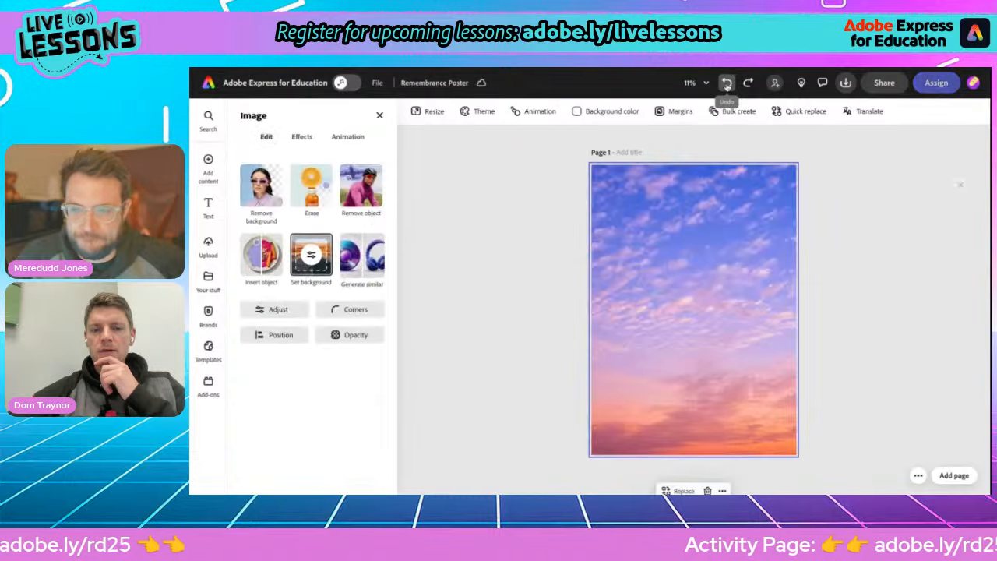
{"action": "left_click", "coordinate": [514, 290]}
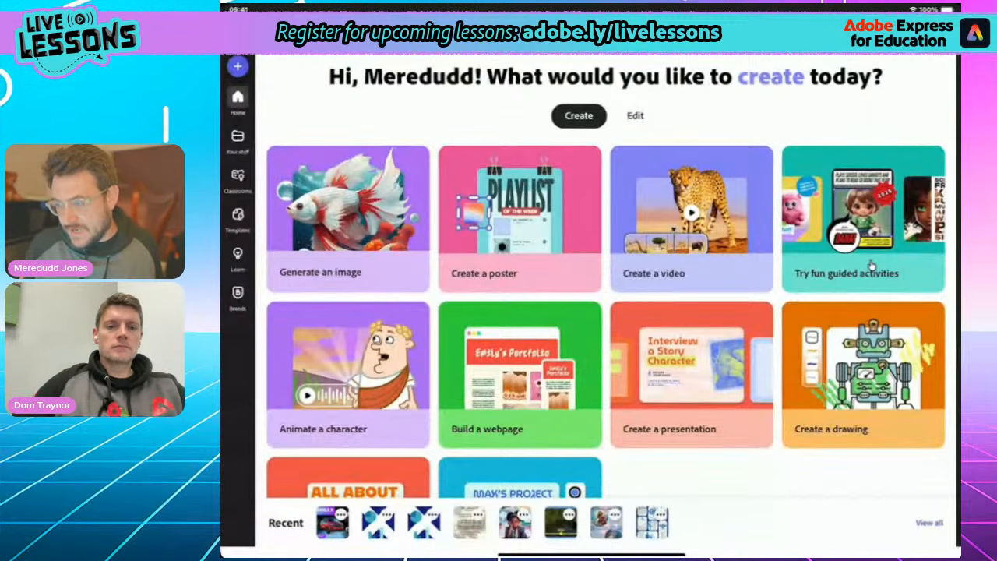
- Switch to Adobe Express on the iPad, start a blank poster and open the Elements library
{"action": "left_click", "coordinate": [872, 266]}
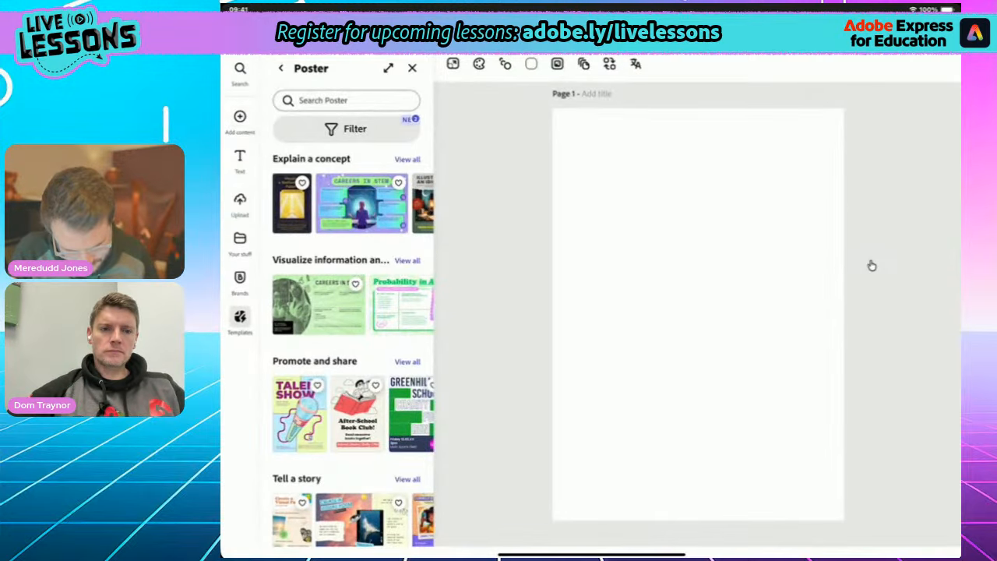
{"action": "left_click", "coordinate": [240, 117]}
{"action": "left_click", "coordinate": [316, 153]}
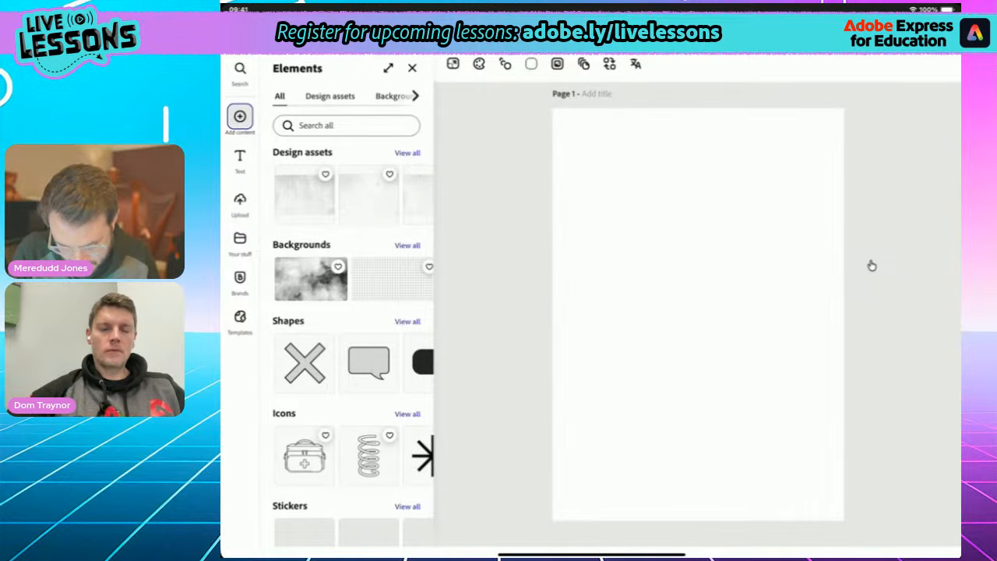
- Search the backgrounds for "Dreamy sky" and apply the portrait pink cloudy sky to the poster page
{"action": "left_click", "coordinate": [393, 96]}
{"action": "left_click", "coordinate": [335, 126]}
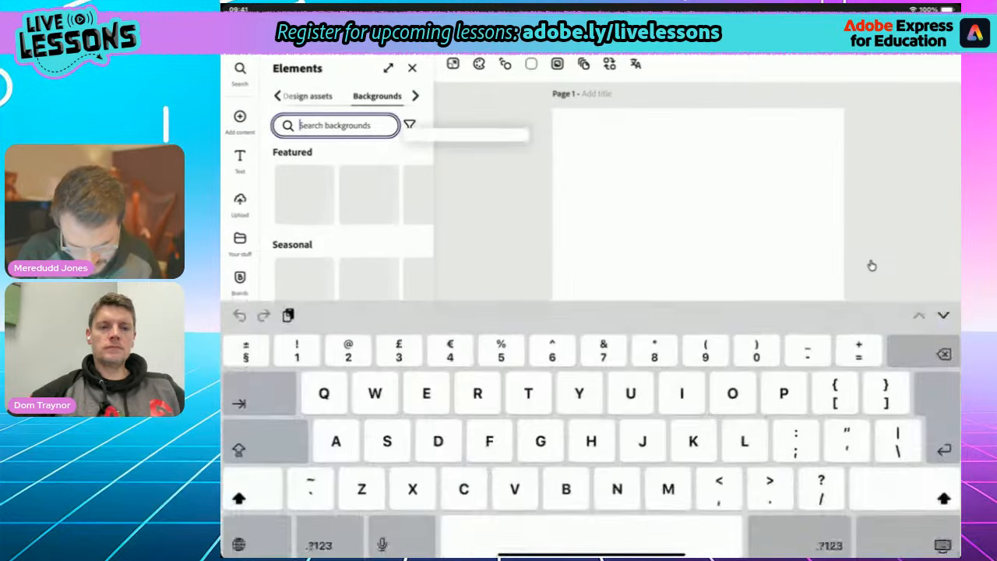
{"action": "type", "text": "Drea"}
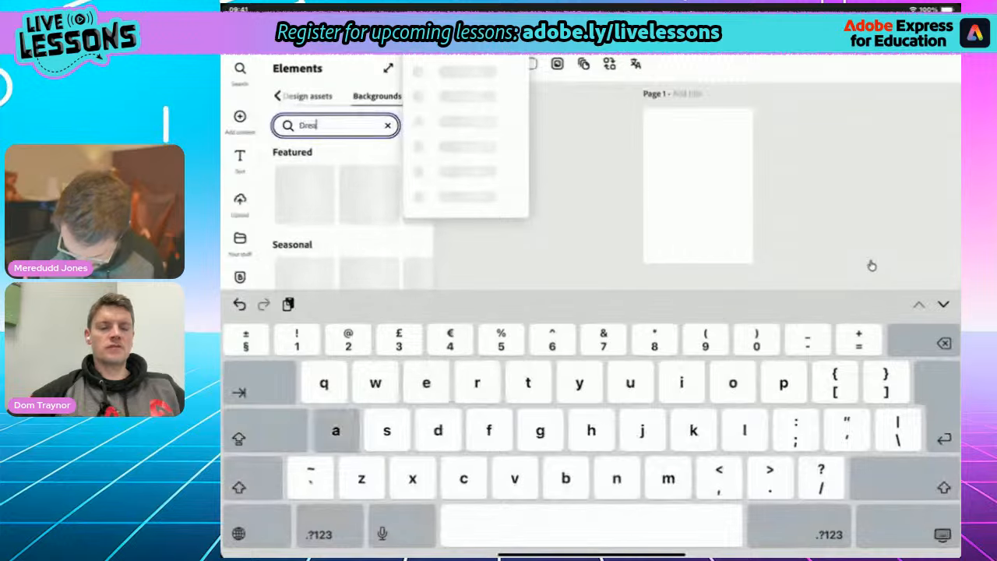
{"action": "type", "text": "my sky"}
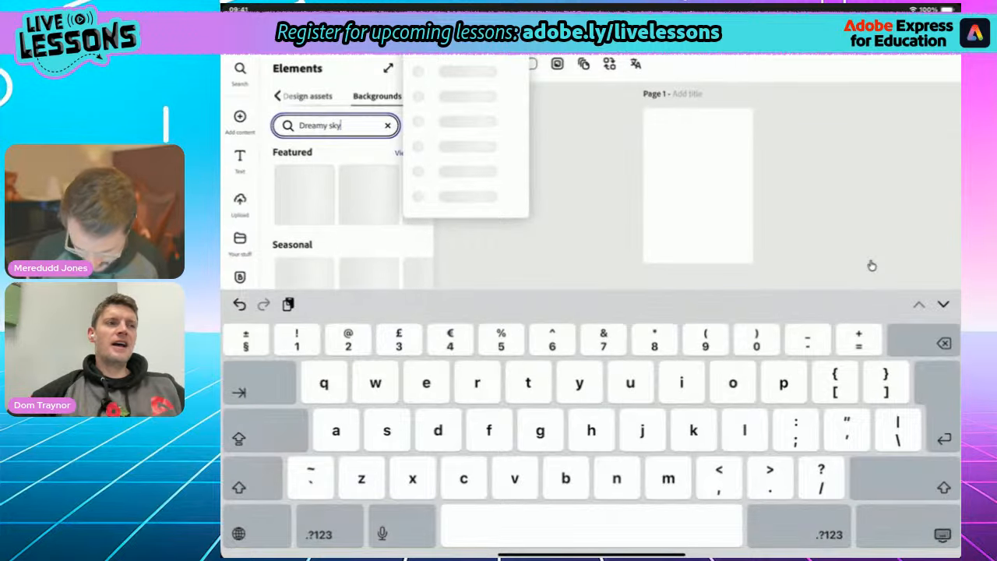
{"action": "key", "text": "Return"}
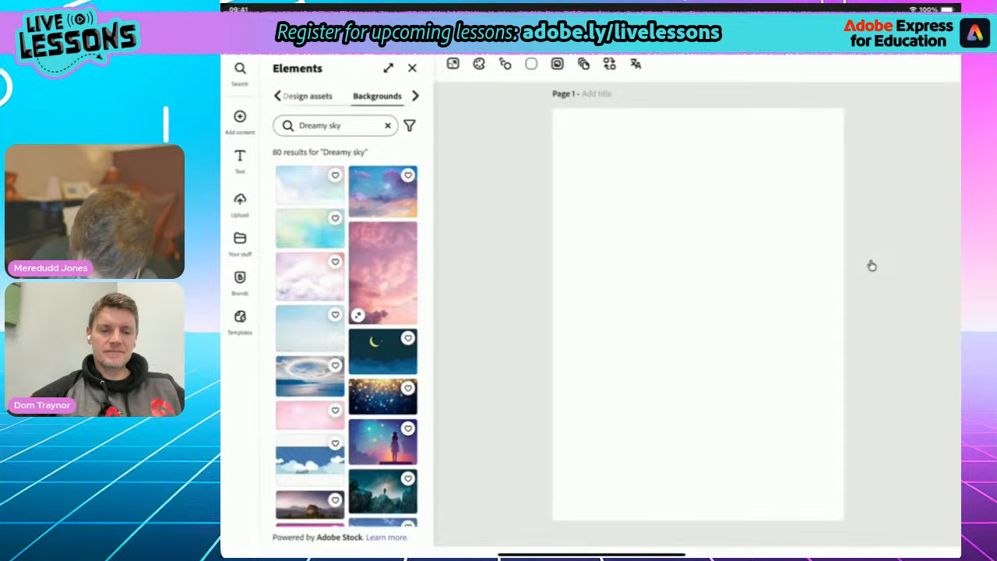
{"action": "scroll", "coordinate": [347, 335], "scroll_direction": "down", "scroll_amount": 4}
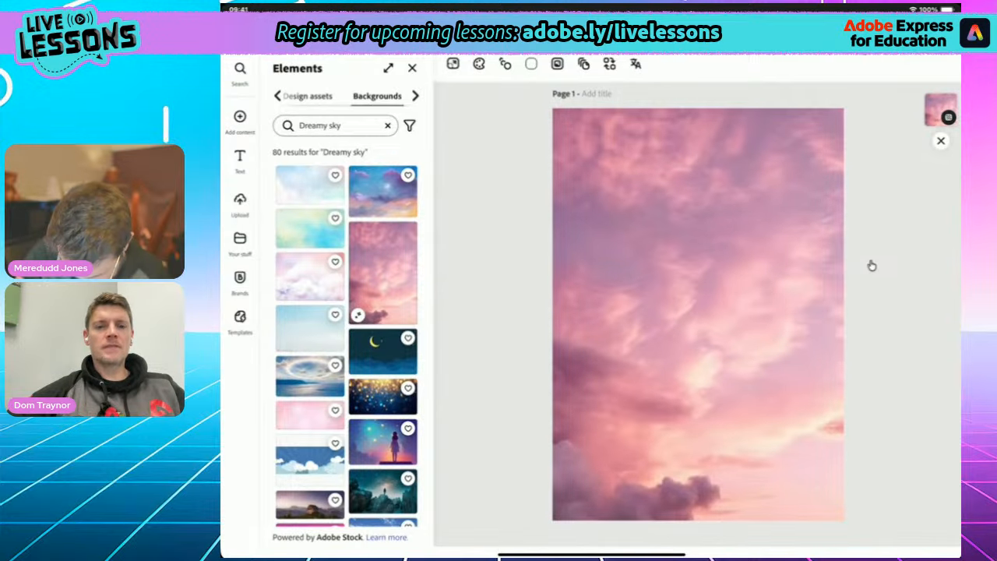
{"action": "left_click", "coordinate": [871, 266]}
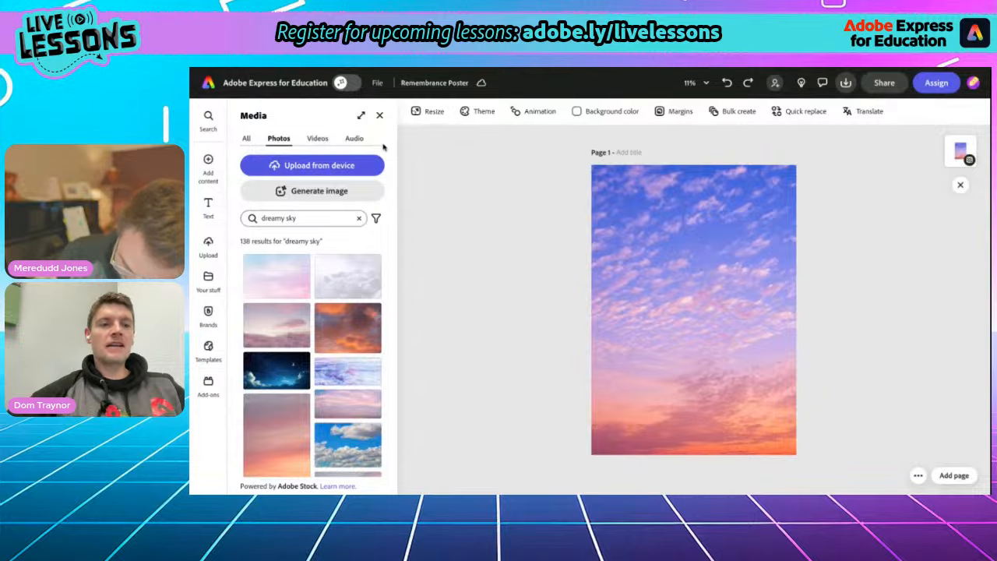
- In the desktop Remembrance Poster, reopen the media photos and search them for "grass"
{"action": "left_click", "coordinate": [380, 116]}
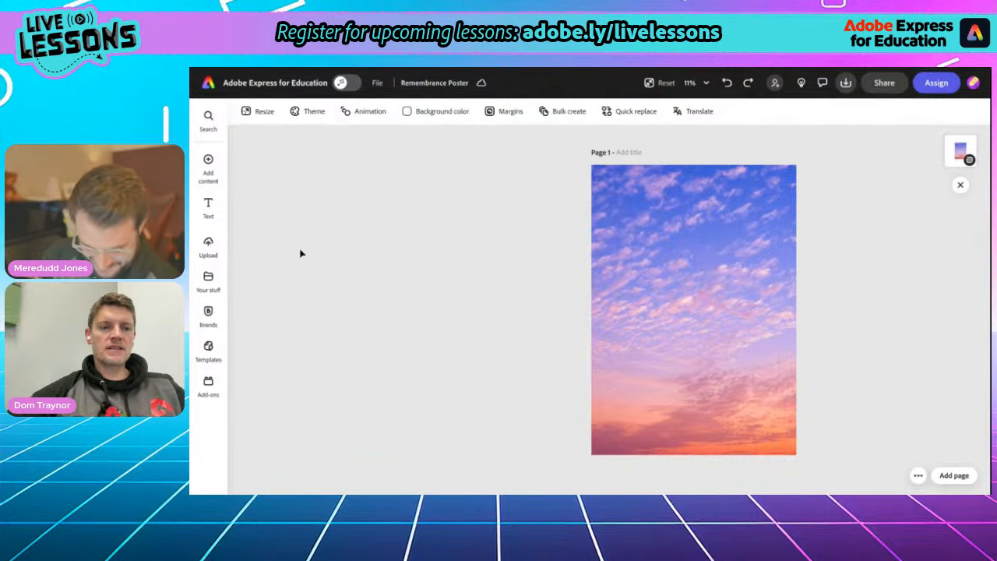
{"action": "left_click", "coordinate": [208, 161]}
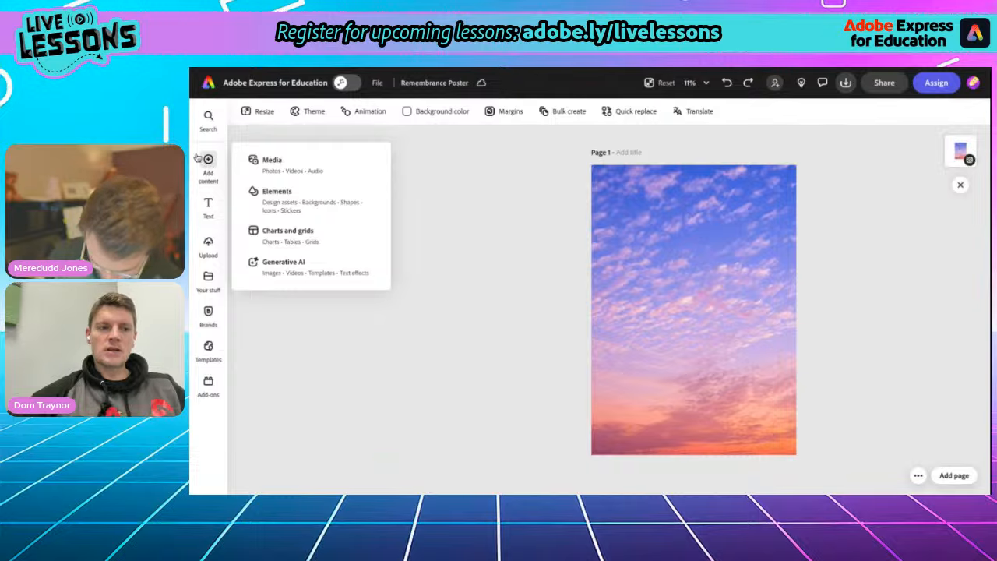
{"action": "left_click", "coordinate": [275, 161]}
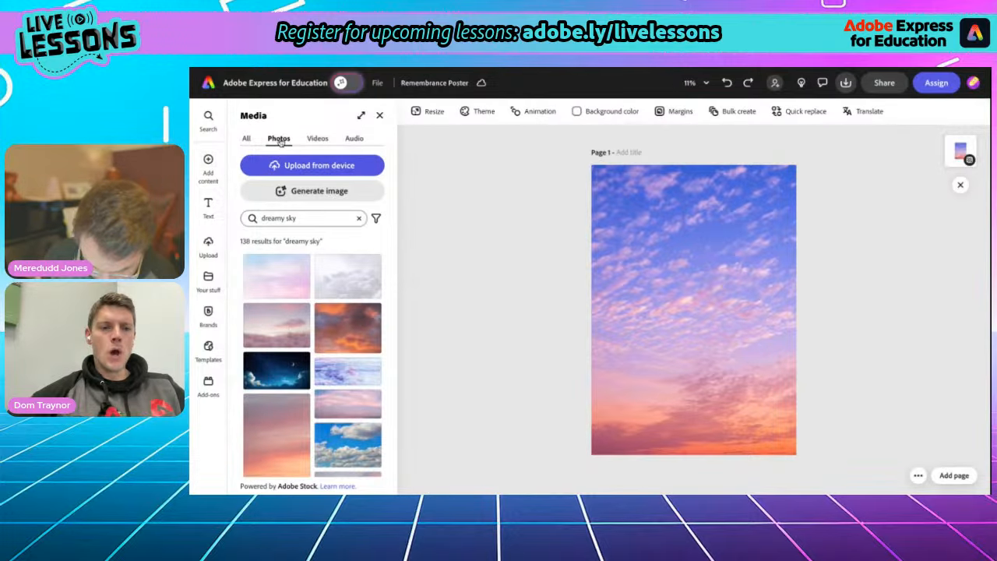
{"action": "left_click", "coordinate": [279, 218]}
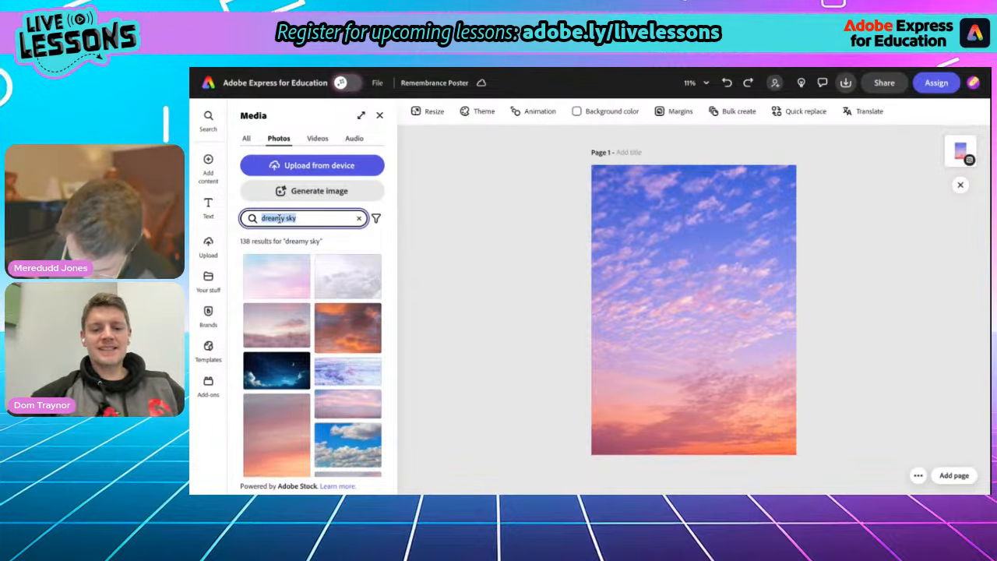
{"action": "type", "text": "grass"}
{"action": "key", "text": "Return"}
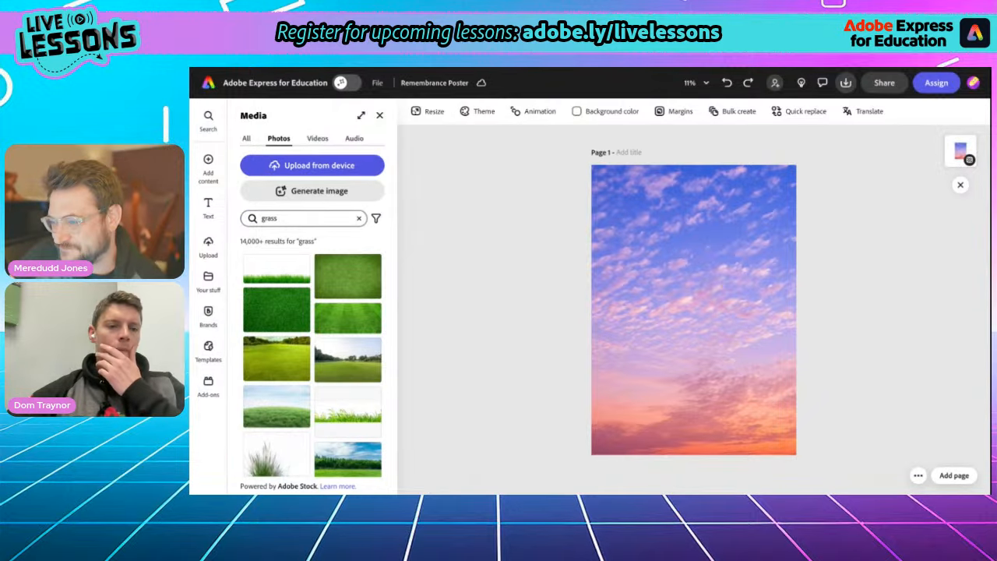
- Try the photo of a low grass strip on white on the page, and delete it again
{"action": "left_click", "coordinate": [277, 280]}
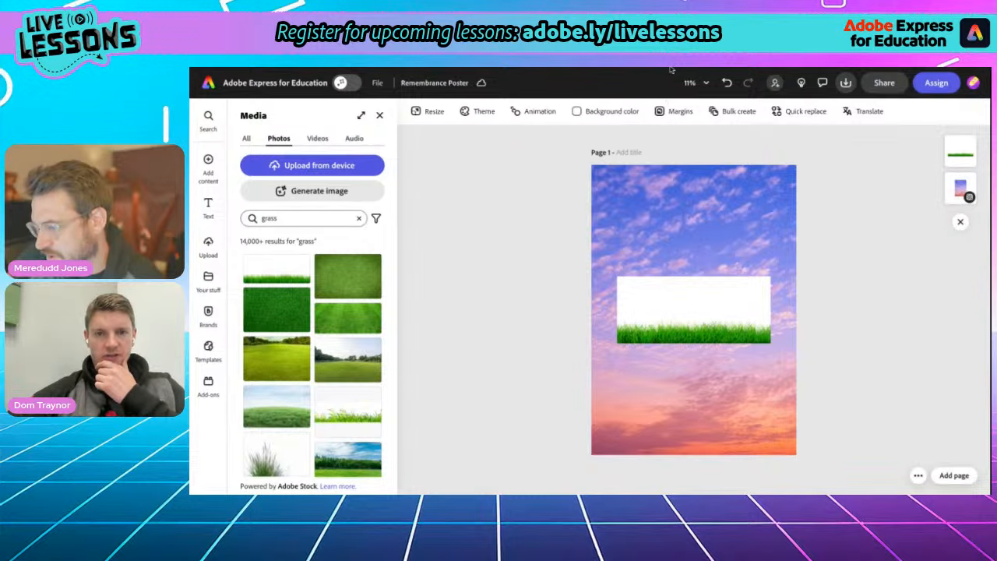
{"action": "left_click", "coordinate": [702, 316]}
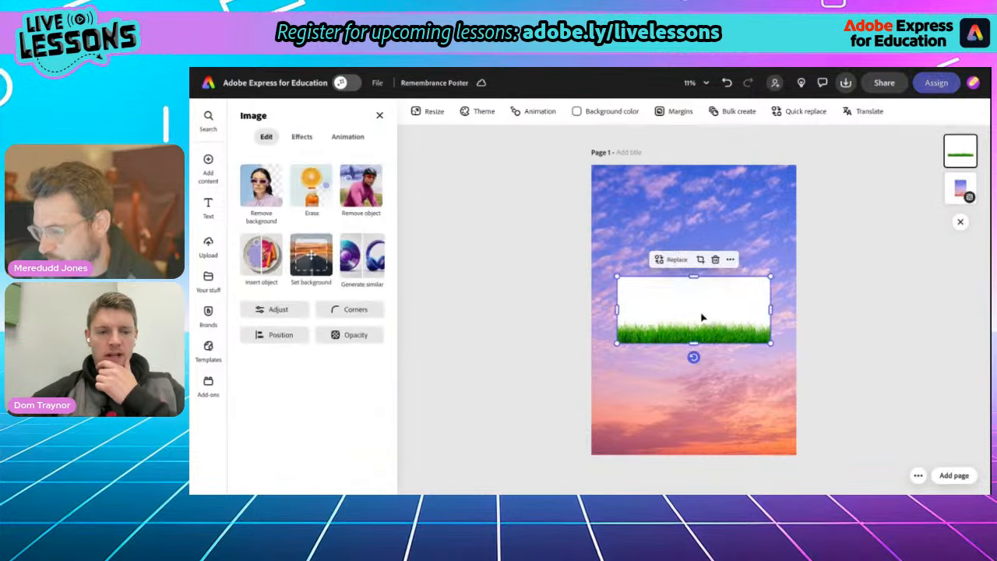
{"action": "key", "text": "Delete"}
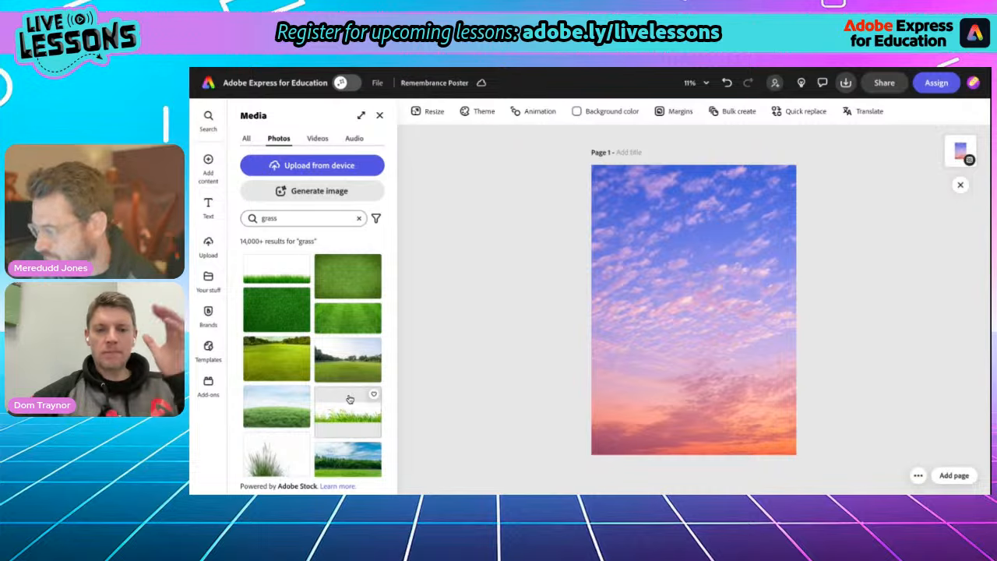
- Browse further through the grass photos and add the lawn picture with the plain white upper area to the page
{"action": "scroll", "coordinate": [349, 399], "scroll_direction": "down", "scroll_amount": 2}
{"action": "scroll", "coordinate": [350, 399], "scroll_direction": "down", "scroll_amount": 2}
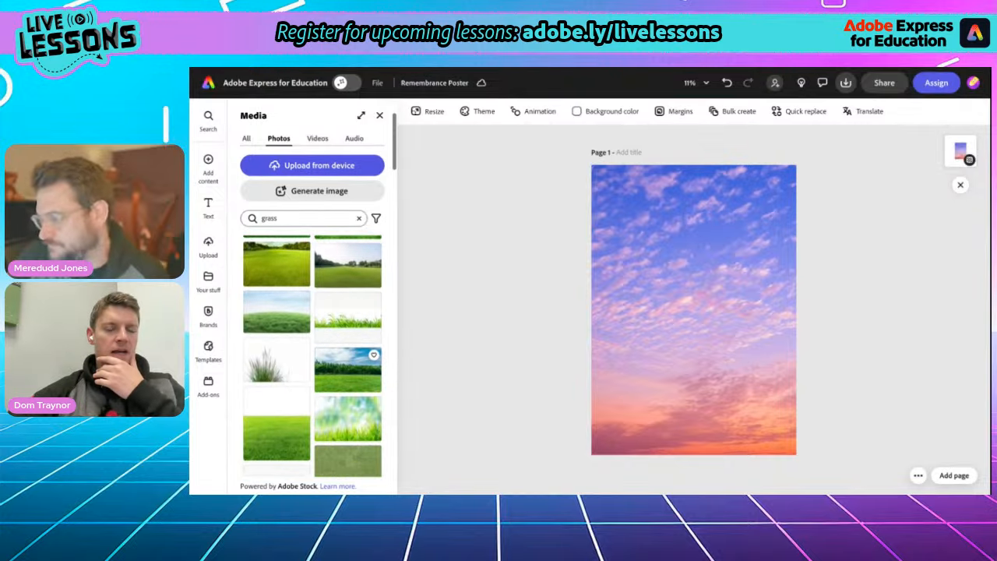
{"action": "scroll", "coordinate": [265, 380], "scroll_direction": "down", "scroll_amount": 2}
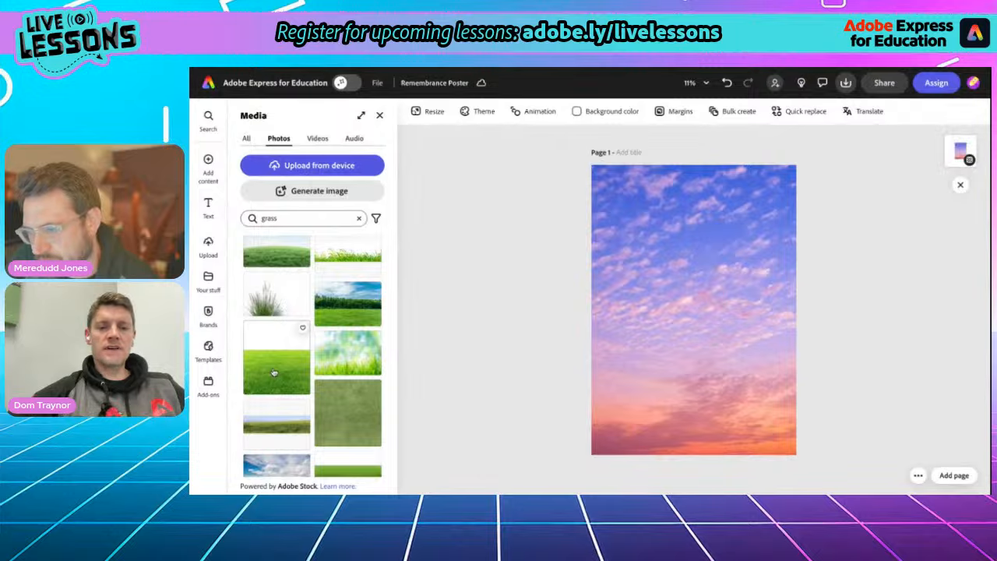
{"action": "left_click", "coordinate": [274, 373]}
{"action": "left_click", "coordinate": [636, 352]}
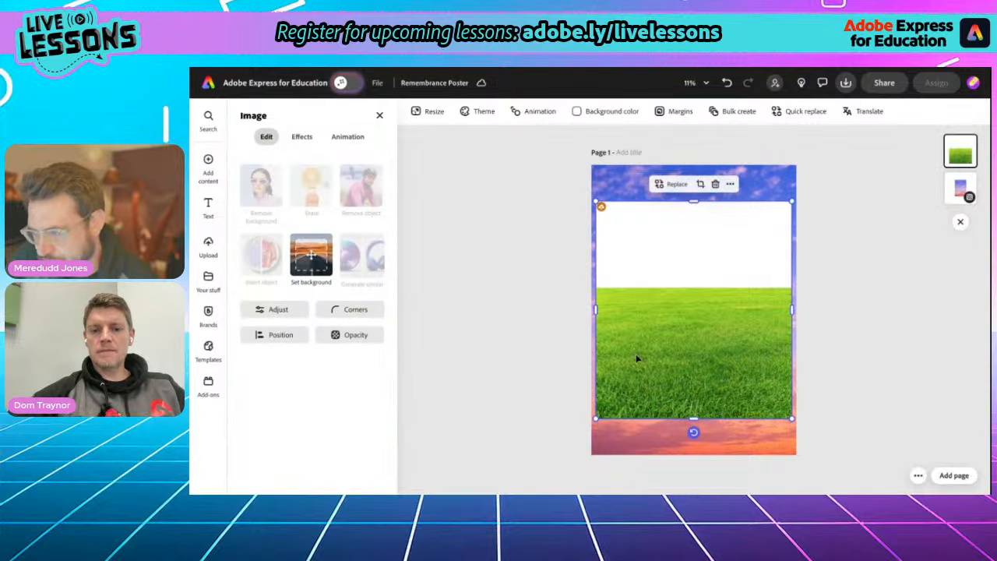
- Enlarge the lawn photo to the full page width and move it down to the page's bottom edge
{"action": "left_click_drag", "start_coordinate": [596, 419], "coordinate": [591, 423]}
{"action": "scroll", "coordinate": [693, 420], "scroll_direction": "up", "scroll_amount": 3}
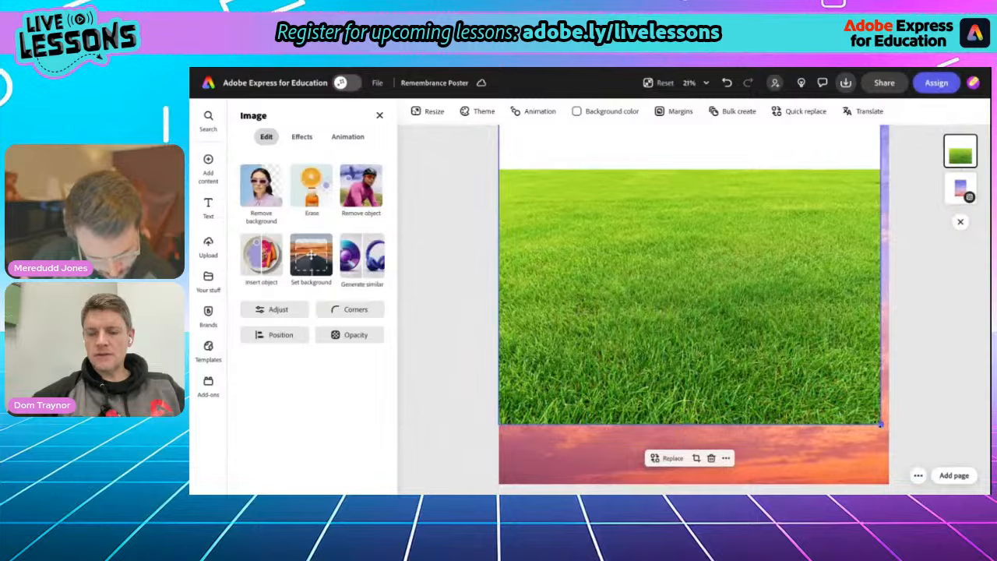
{"action": "left_click_drag", "start_coordinate": [879, 425], "coordinate": [889, 433]}
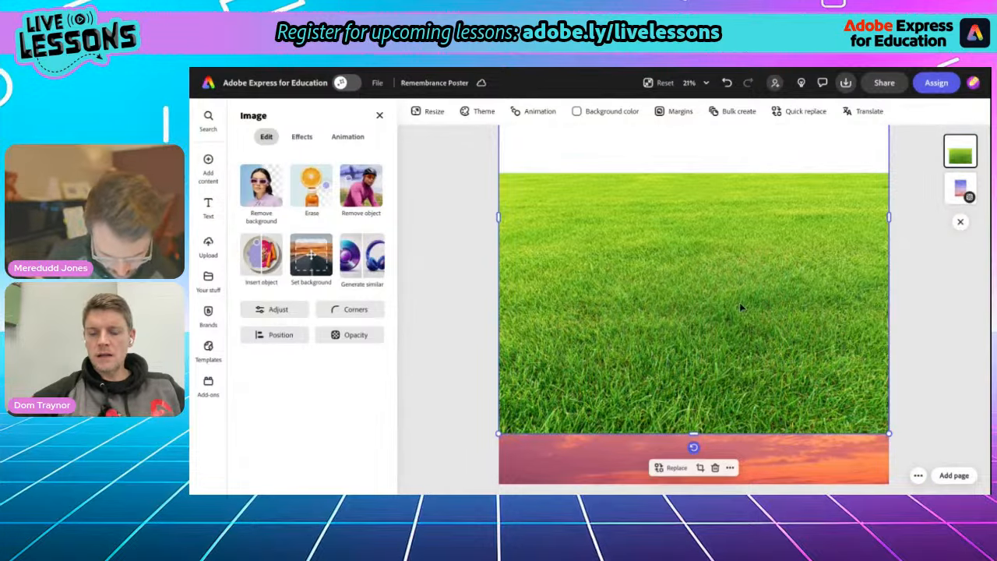
{"action": "left_click_drag", "start_coordinate": [739, 302], "coordinate": [741, 350]}
{"action": "scroll", "coordinate": [696, 267], "scroll_direction": "down", "scroll_amount": 3}
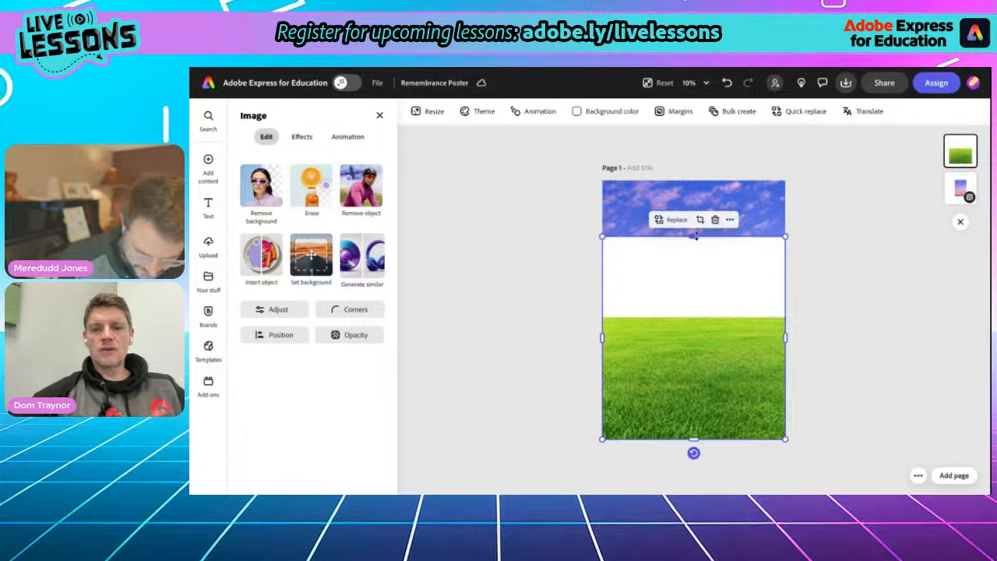
- Crop the white area off the top of the lawn photo, trimming the edge closely along the grass horizon
{"action": "left_click_drag", "start_coordinate": [695, 237], "coordinate": [694, 317]}
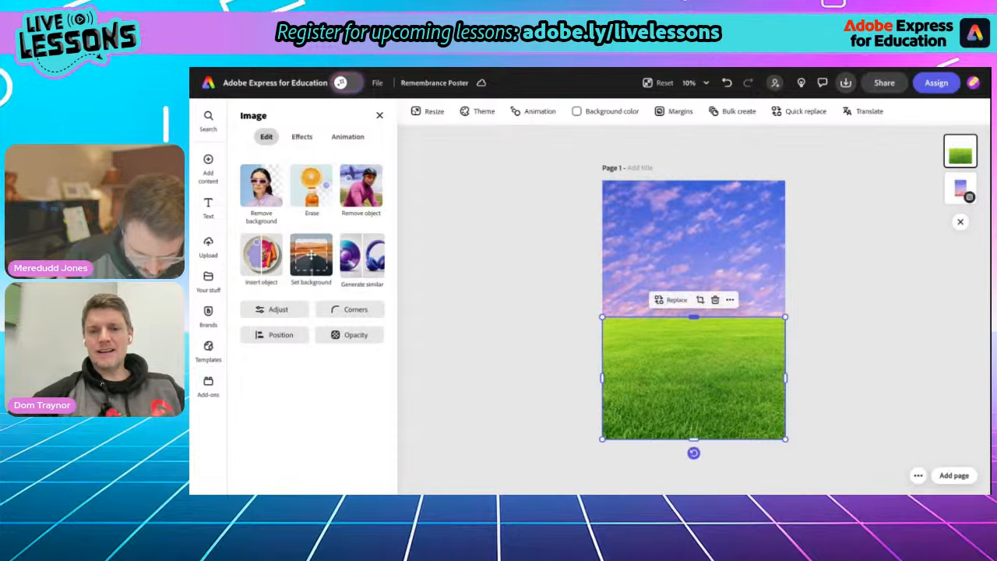
{"action": "left_click", "coordinate": [573, 319]}
{"action": "scroll", "coordinate": [573, 319], "scroll_direction": "up", "scroll_amount": 2}
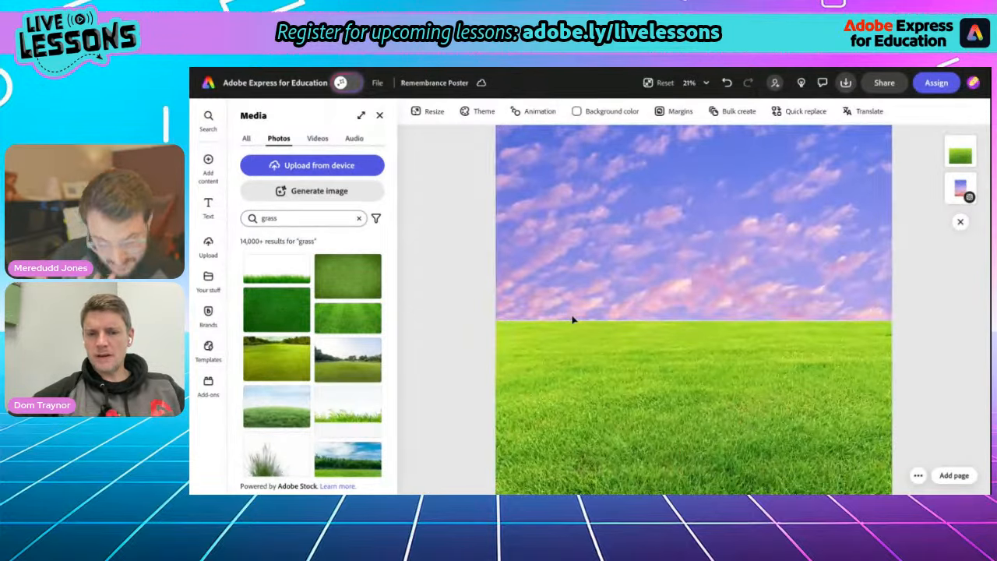
{"action": "left_click", "coordinate": [610, 333]}
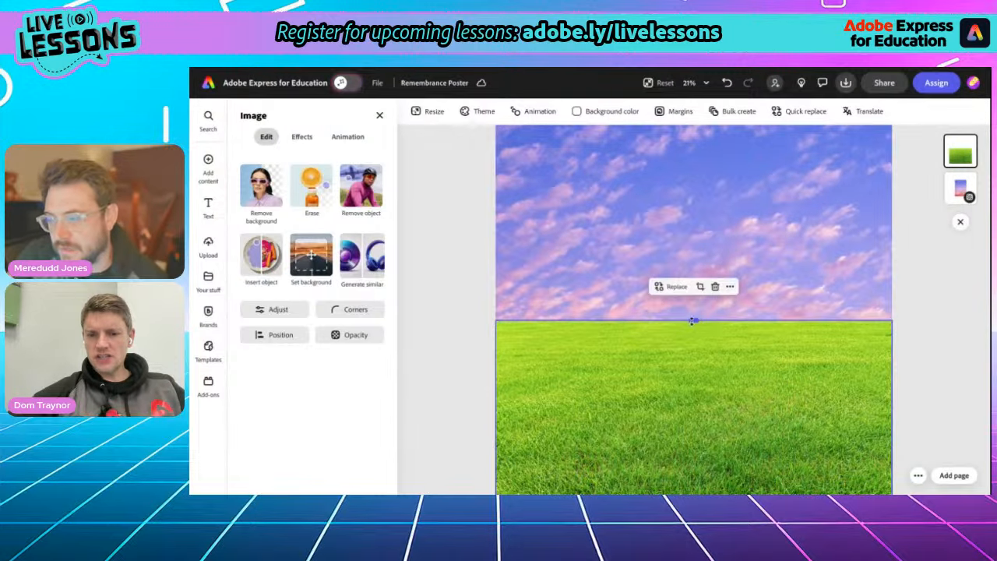
{"action": "left_click_drag", "start_coordinate": [692, 321], "coordinate": [693, 322]}
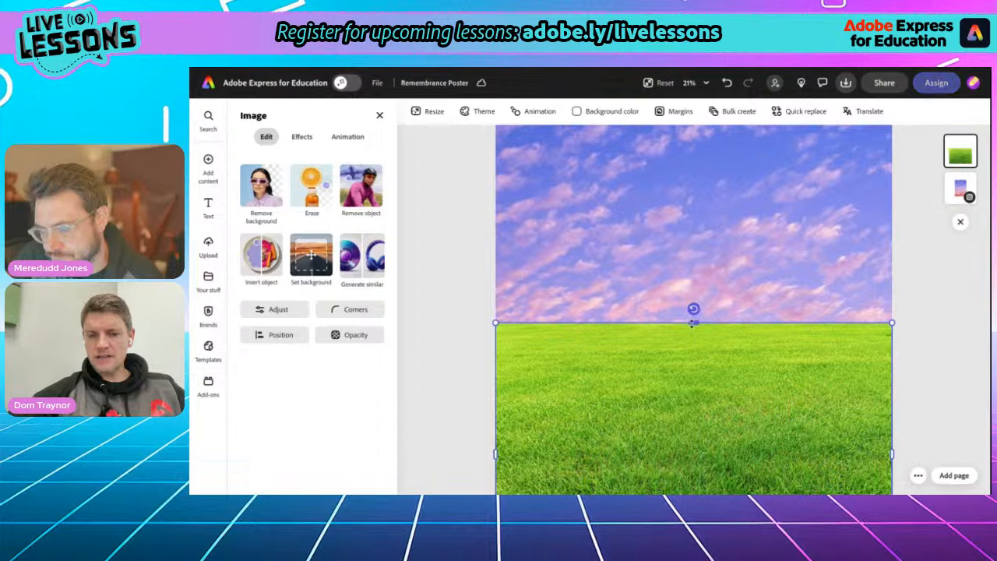
{"action": "left_click", "coordinate": [466, 273]}
{"action": "scroll", "coordinate": [466, 273], "scroll_direction": "down", "scroll_amount": 2}
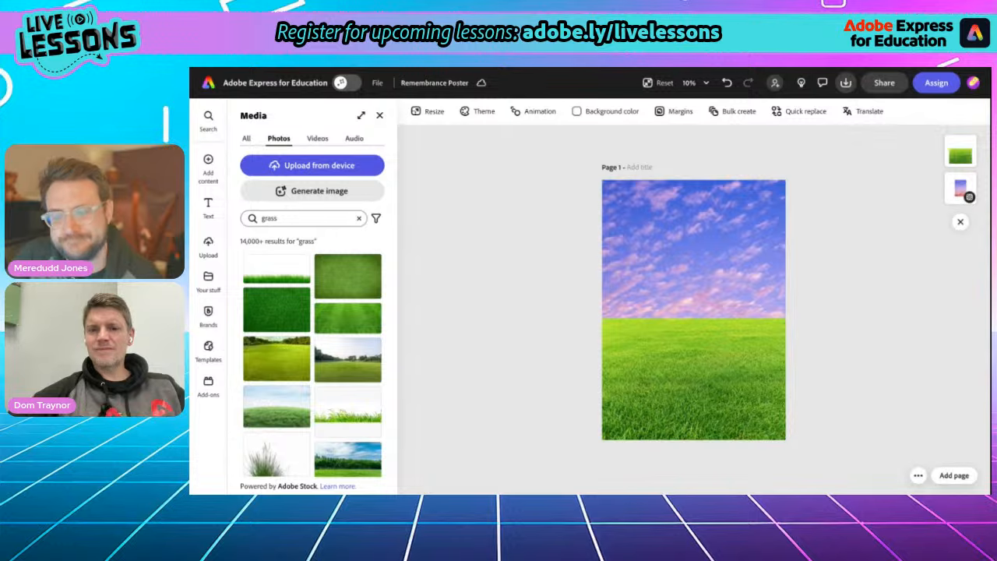
- Crop the top of the lawn photo further so the horizon sits about three-fifths of the way down the page
{"action": "left_click", "coordinate": [680, 331]}
{"action": "left_click_drag", "start_coordinate": [692, 316], "coordinate": [695, 337]}
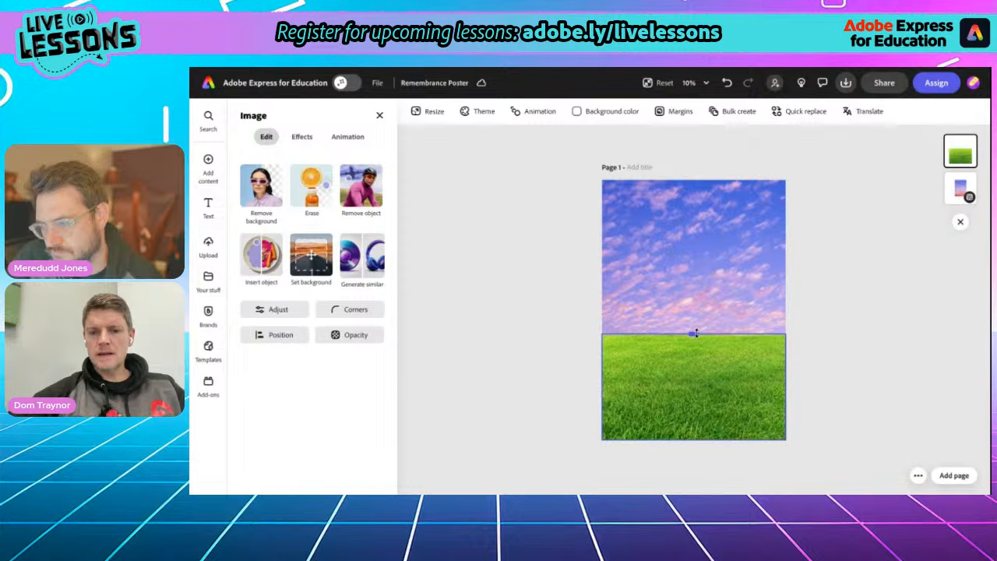
{"action": "left_click", "coordinate": [550, 329]}
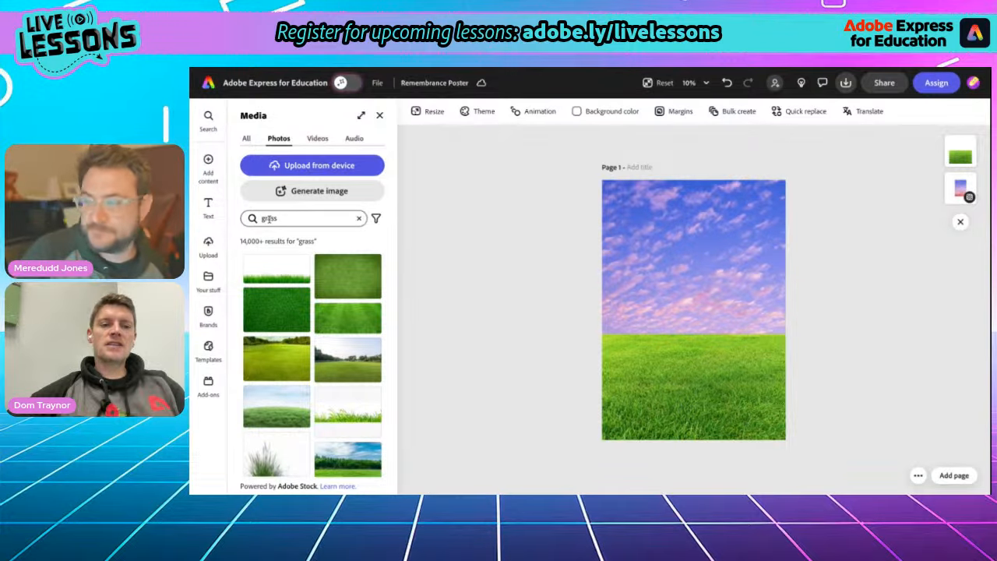
- Search the stock photos for "poppies"
{"action": "double_click", "coordinate": [269, 219]}
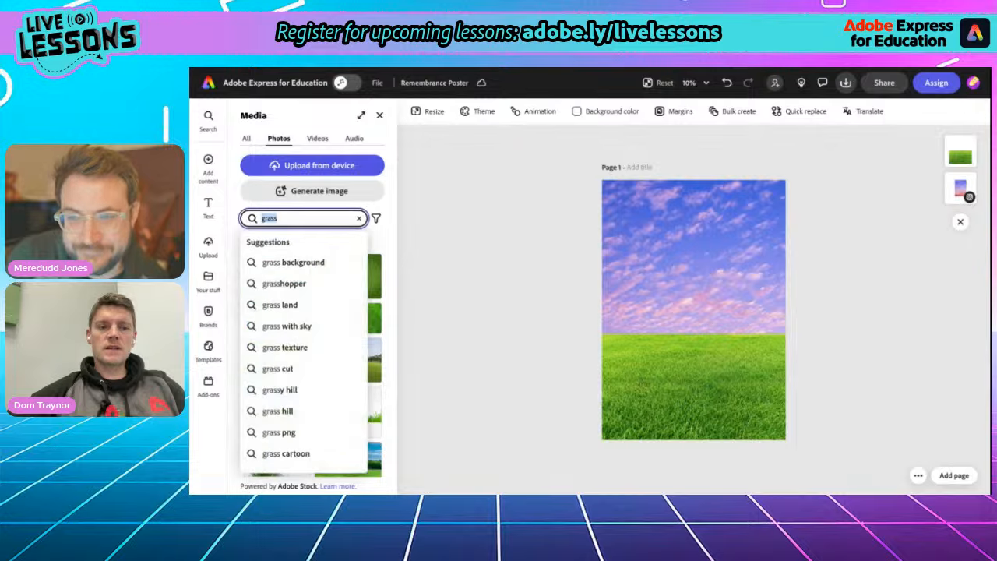
{"action": "type", "text": "popp"}
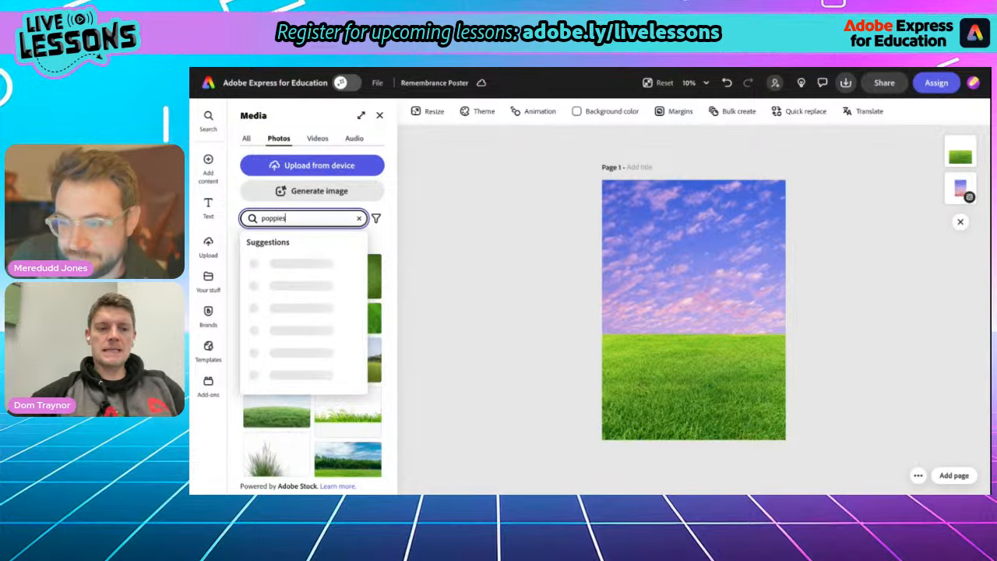
{"action": "type", "text": "ies"}
{"action": "key", "text": "Return"}
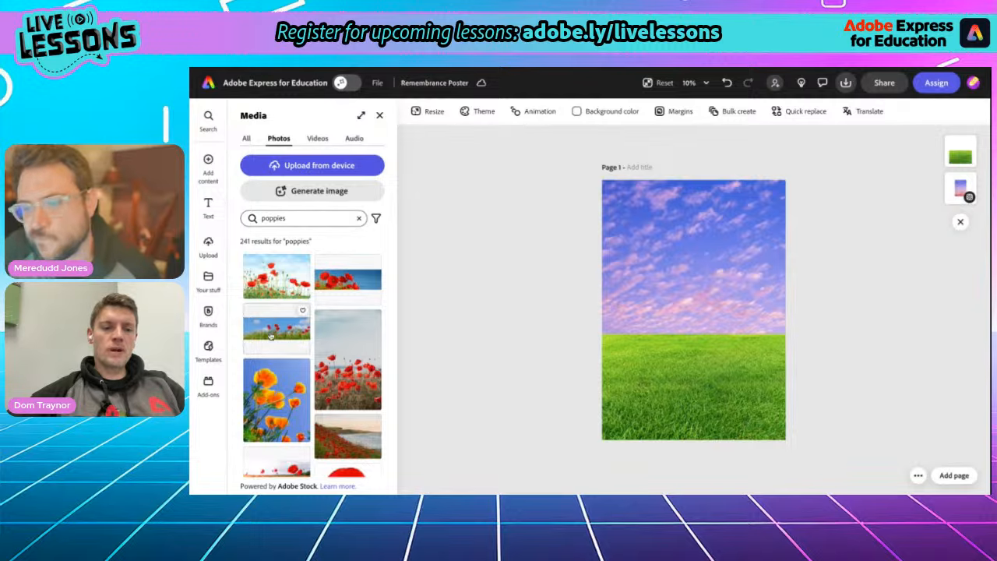
- Browse the poppy photos and add the picture of red poppies on stems against a pale, cloudy sky to the page
{"action": "scroll", "coordinate": [284, 407], "scroll_direction": "down", "scroll_amount": 3}
{"action": "scroll", "coordinate": [285, 407], "scroll_direction": "down", "scroll_amount": 4}
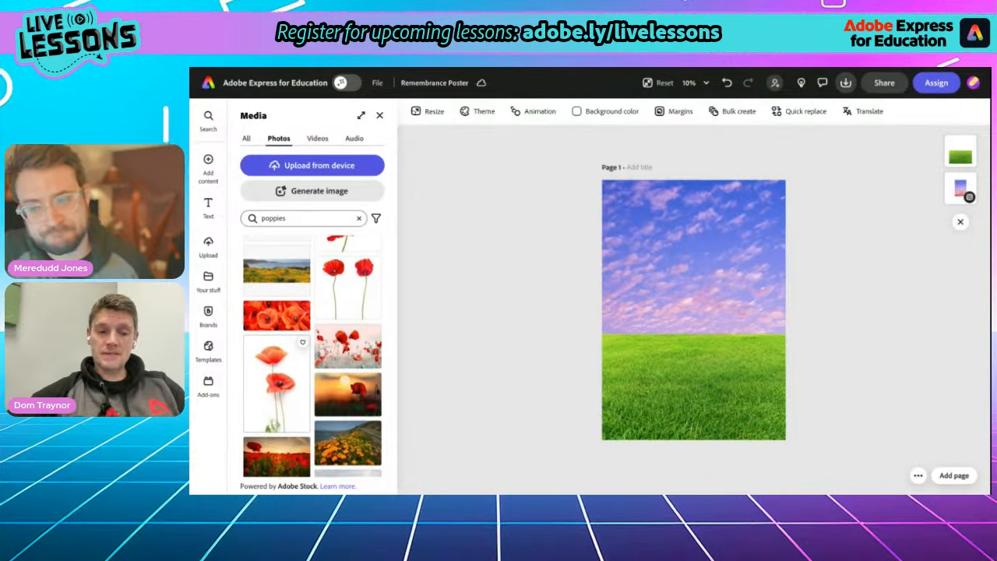
{"action": "scroll", "coordinate": [284, 401], "scroll_direction": "down", "scroll_amount": 4}
{"action": "scroll", "coordinate": [284, 401], "scroll_direction": "down", "scroll_amount": 5}
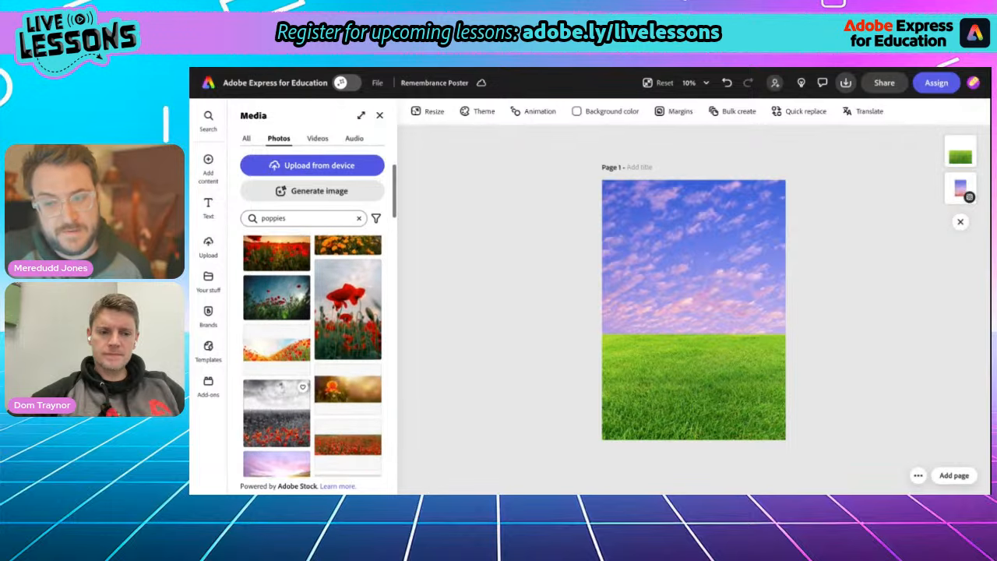
{"action": "scroll", "coordinate": [312, 356], "scroll_direction": "up", "scroll_amount": 5}
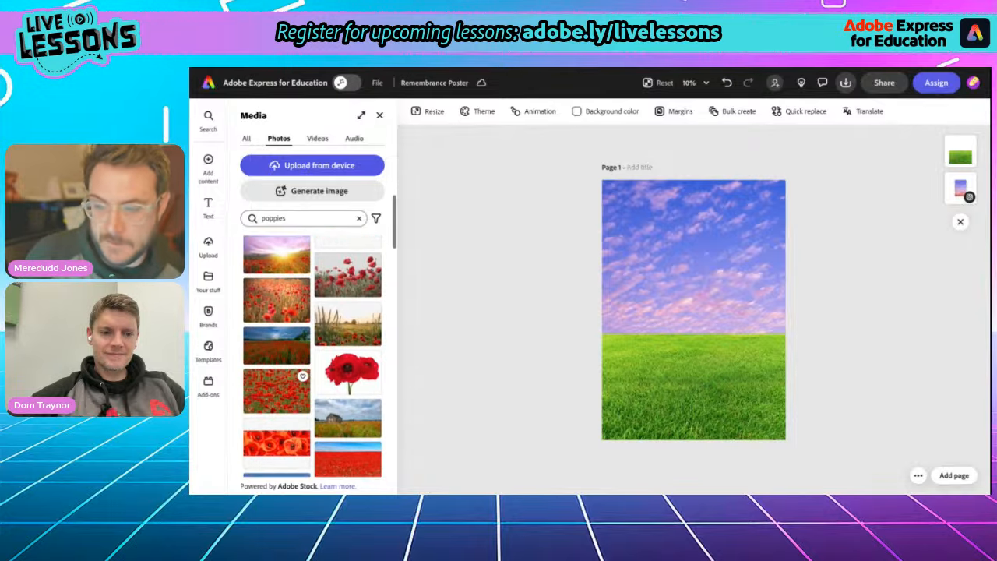
{"action": "scroll", "coordinate": [277, 390], "scroll_direction": "up", "scroll_amount": 6}
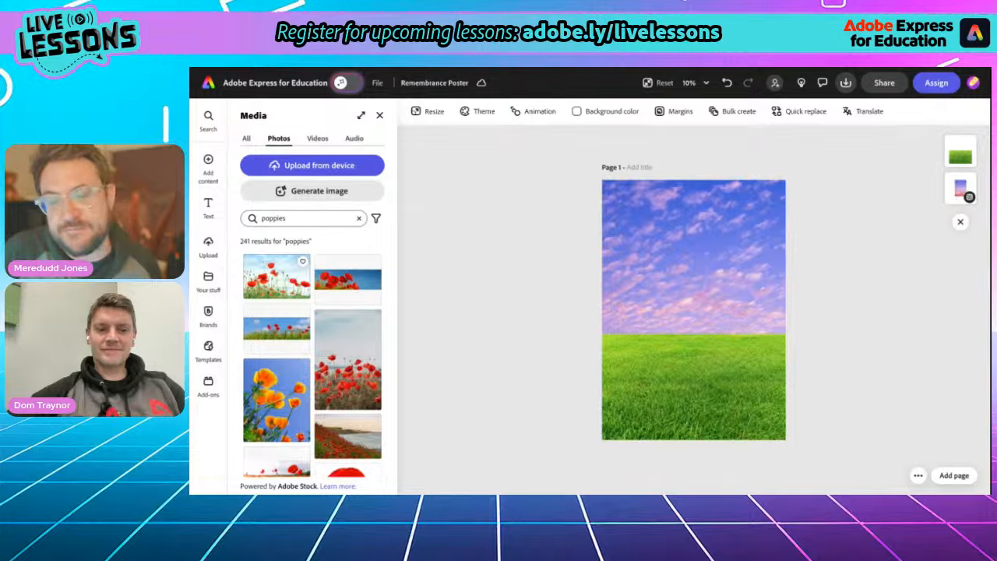
{"action": "left_click", "coordinate": [277, 276]}
{"action": "left_click", "coordinate": [658, 321]}
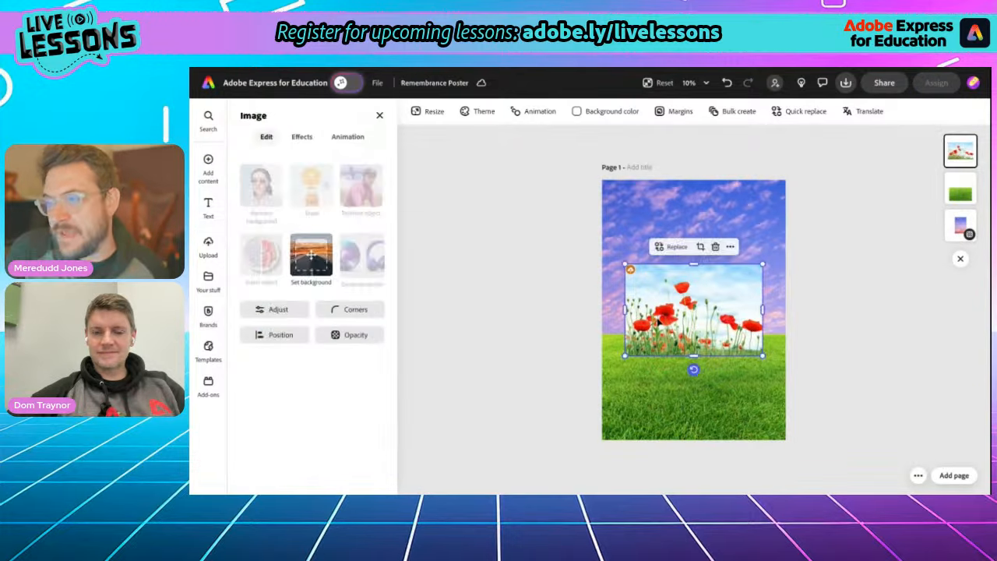
- Enlarge the poppy photo to the full page width with its bottom edge overlapping the lawn, and remove its background
{"action": "left_click_drag", "start_coordinate": [658, 321], "coordinate": [633, 298]}
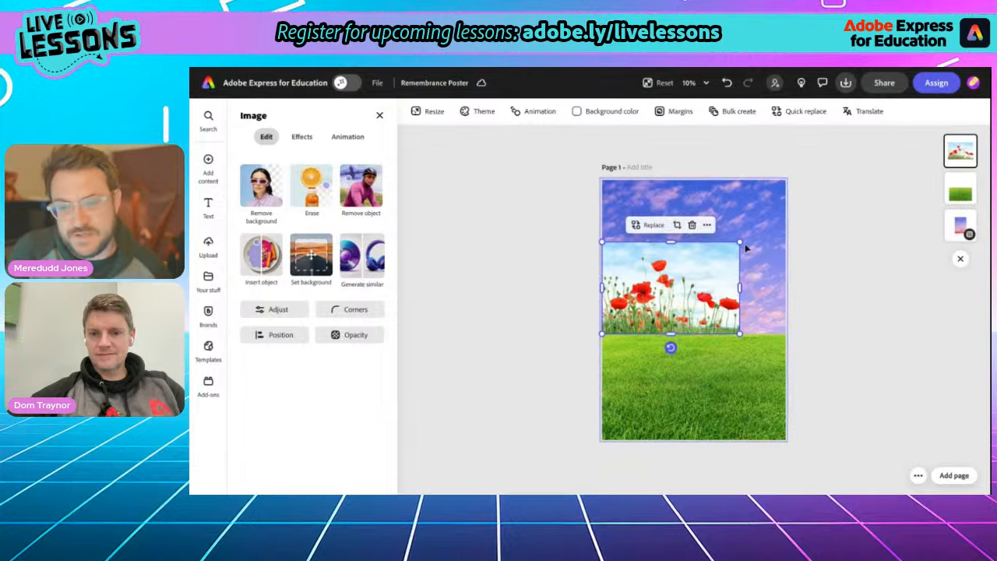
{"action": "left_click_drag", "start_coordinate": [738, 244], "coordinate": [811, 252]}
{"action": "left_click_drag", "start_coordinate": [707, 271], "coordinate": [704, 276]}
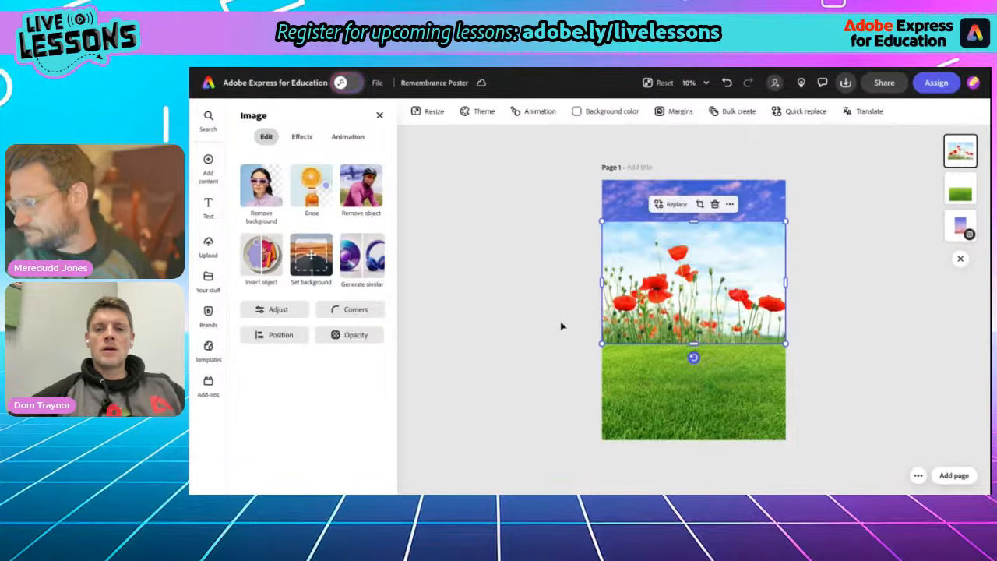
{"action": "scroll", "coordinate": [563, 326], "scroll_direction": "up", "scroll_amount": 5}
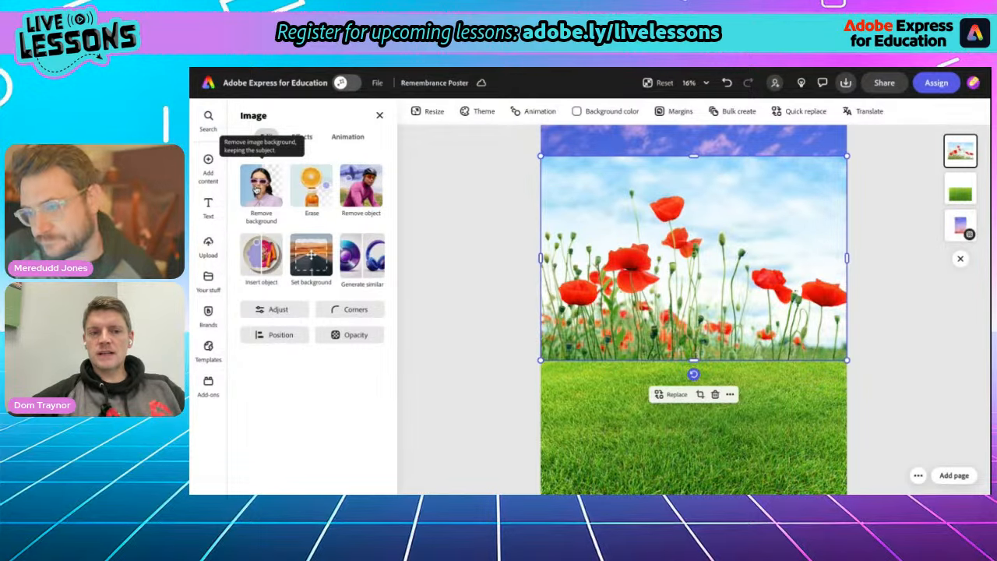
{"action": "left_click", "coordinate": [257, 191]}
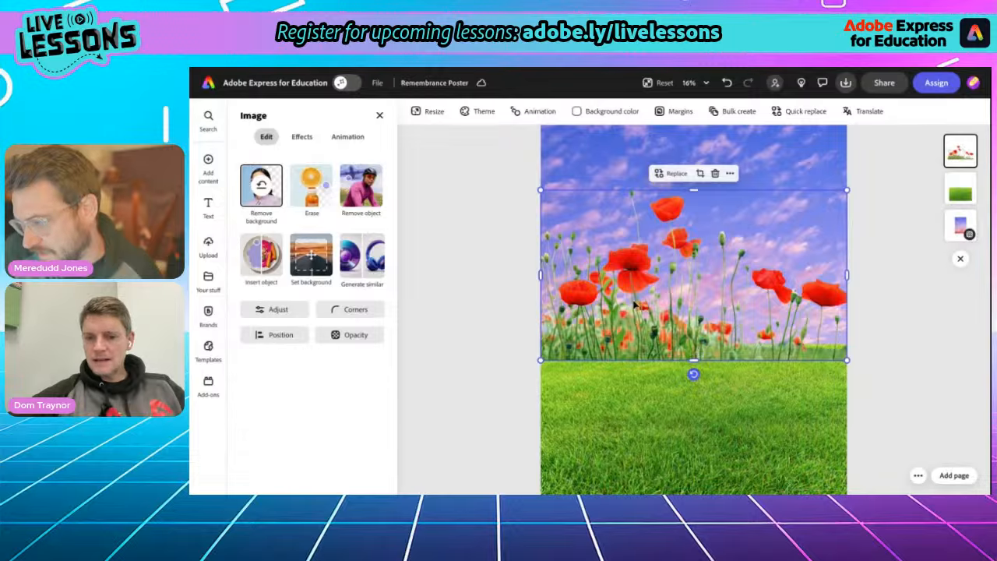
- Move the poppy cut-out up clear of the lawn and crop a thin strip off the lawn photo's top edge
{"action": "left_click_drag", "start_coordinate": [635, 304], "coordinate": [636, 250]}
{"action": "left_click", "coordinate": [661, 383]}
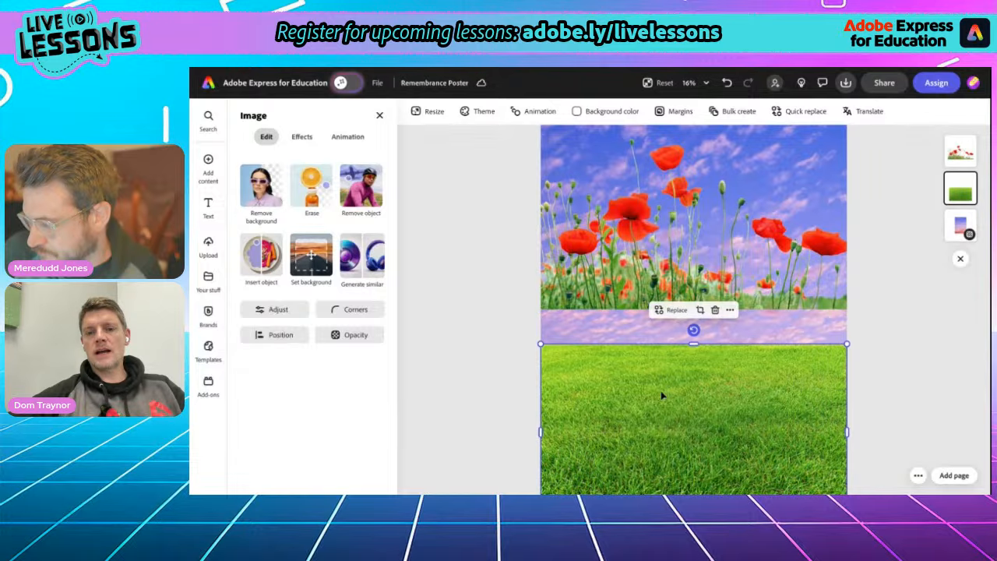
{"action": "left_click_drag", "start_coordinate": [690, 356], "coordinate": [690, 379]}
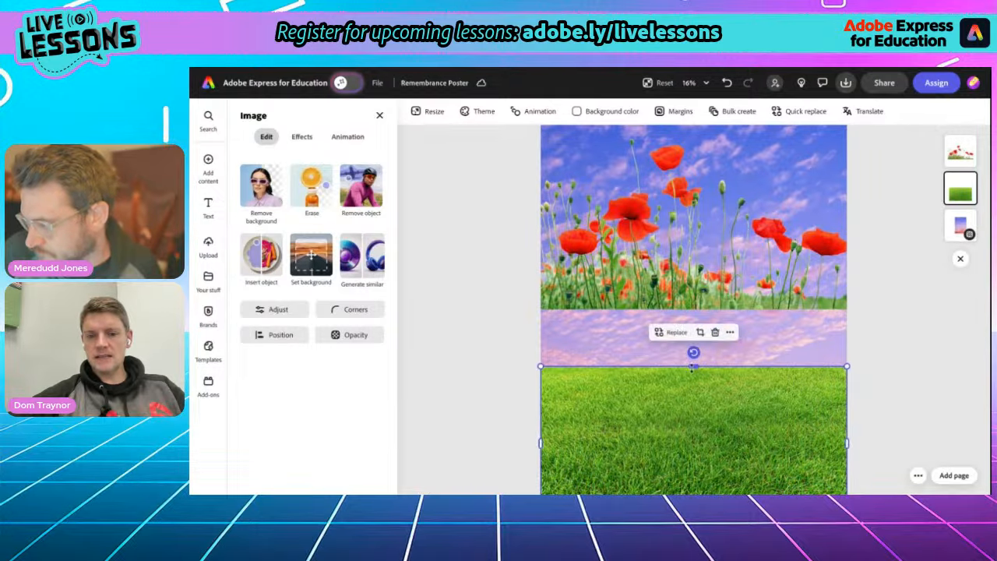
- Move the poppy cut-out down so the base of its stems meets the lawn's horizon
{"action": "left_click_drag", "start_coordinate": [679, 266], "coordinate": [677, 320]}
{"action": "left_click", "coordinate": [516, 356]}
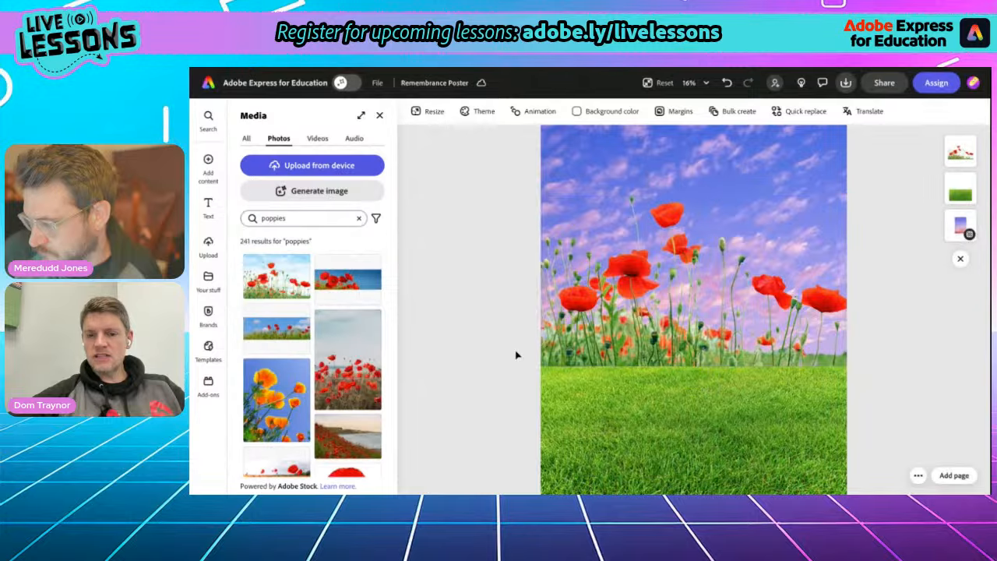
{"action": "scroll", "coordinate": [516, 356], "scroll_direction": "down", "scroll_amount": 3}
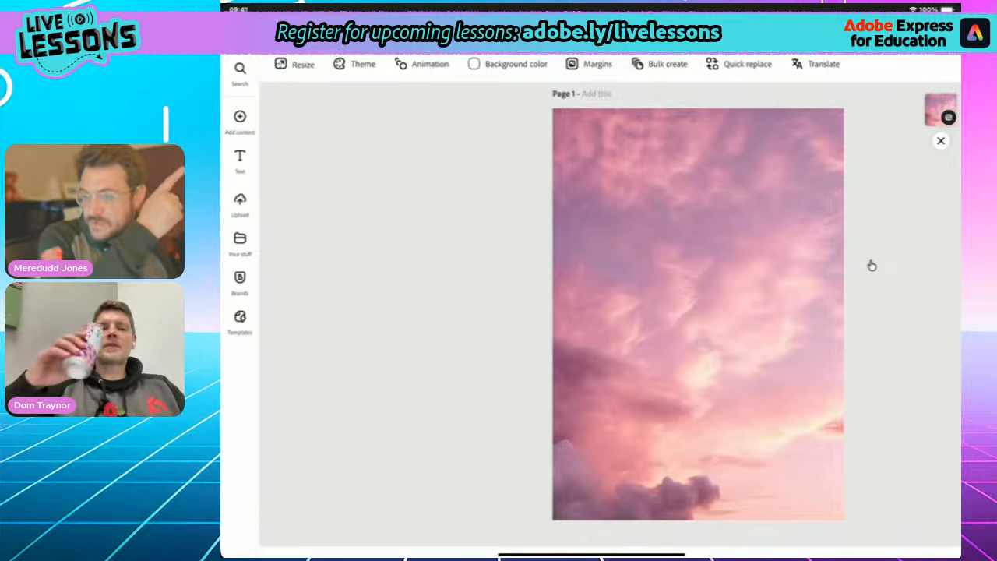
- On the iPad's pink-sky poster, open the stock photos and search for "Grass"
{"action": "left_click", "coordinate": [240, 117]}
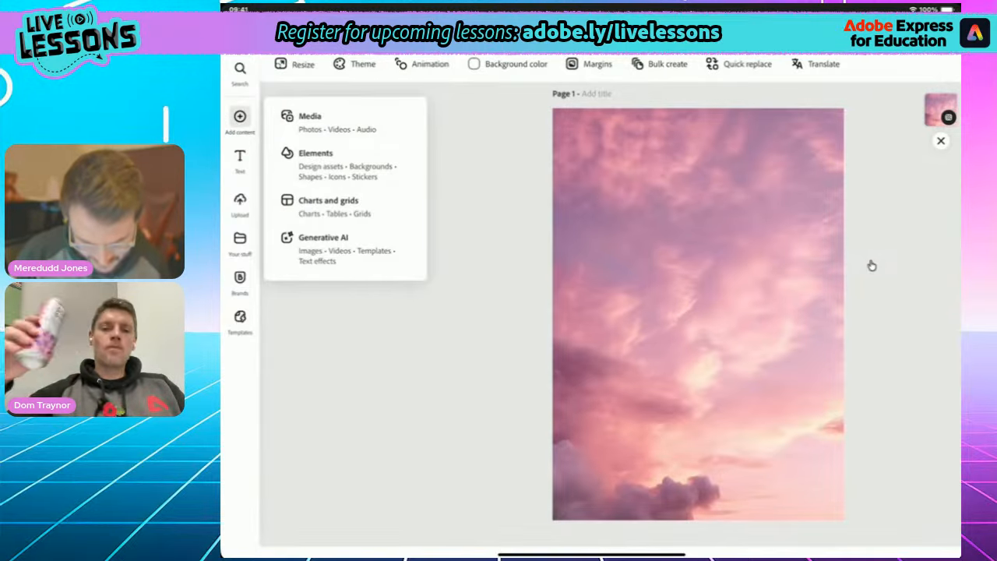
{"action": "left_click", "coordinate": [310, 121]}
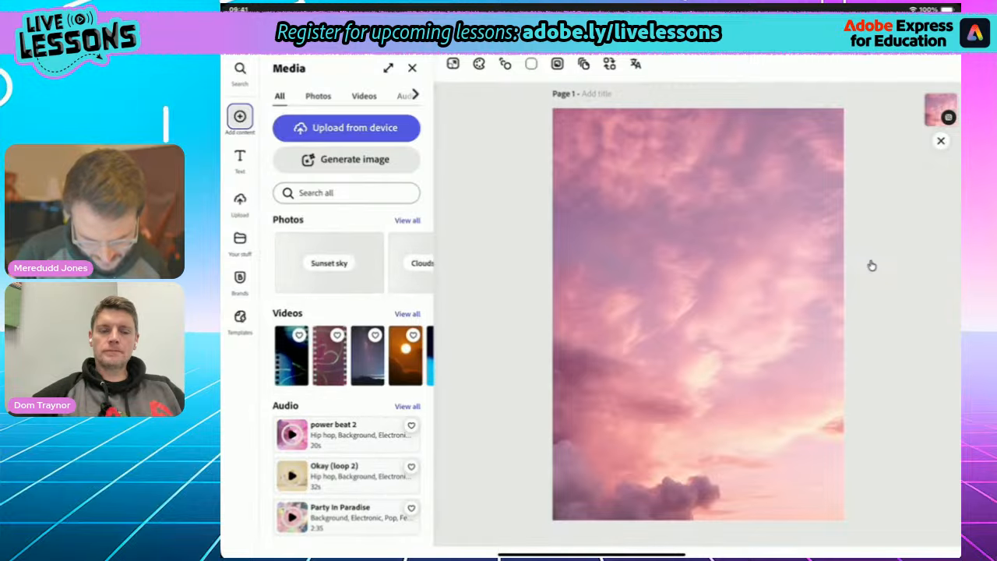
{"action": "left_click", "coordinate": [318, 95]}
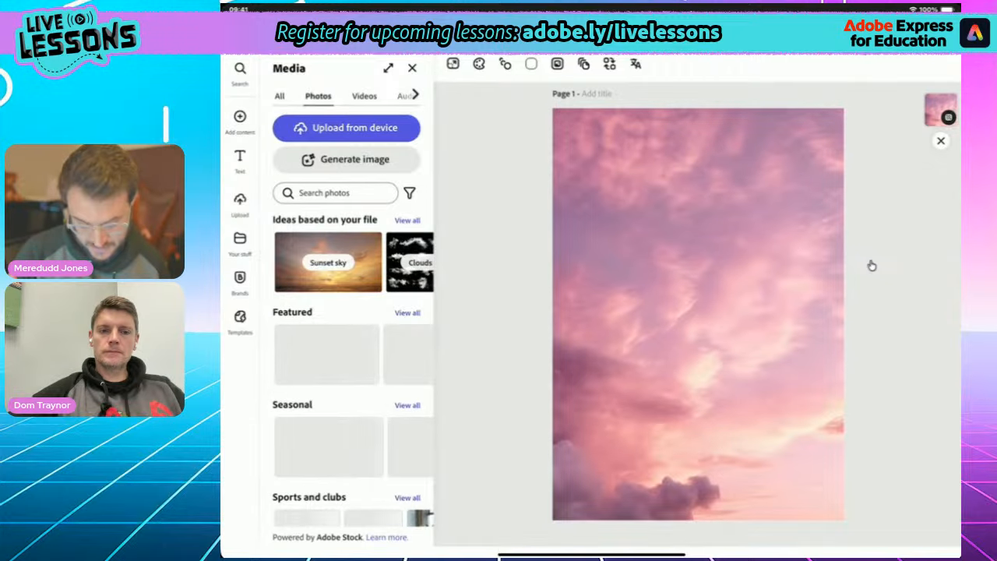
{"action": "left_click", "coordinate": [335, 192]}
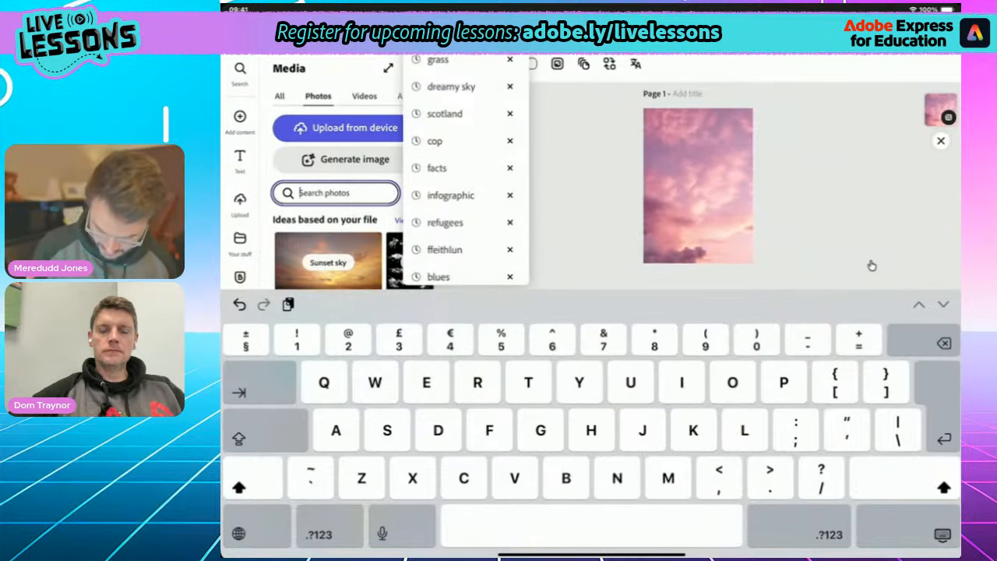
{"action": "type", "text": "Grass"}
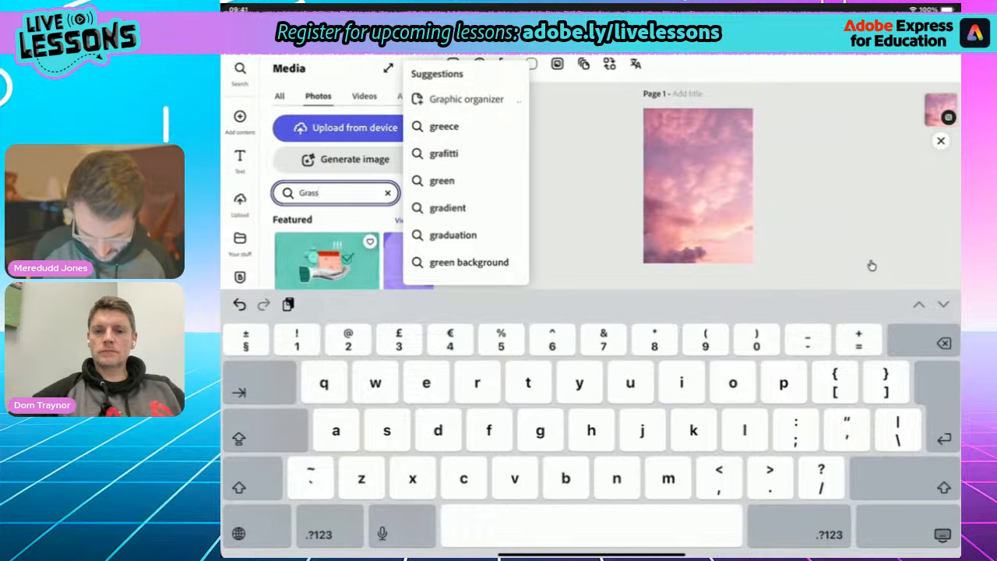
{"action": "key", "text": "Return"}
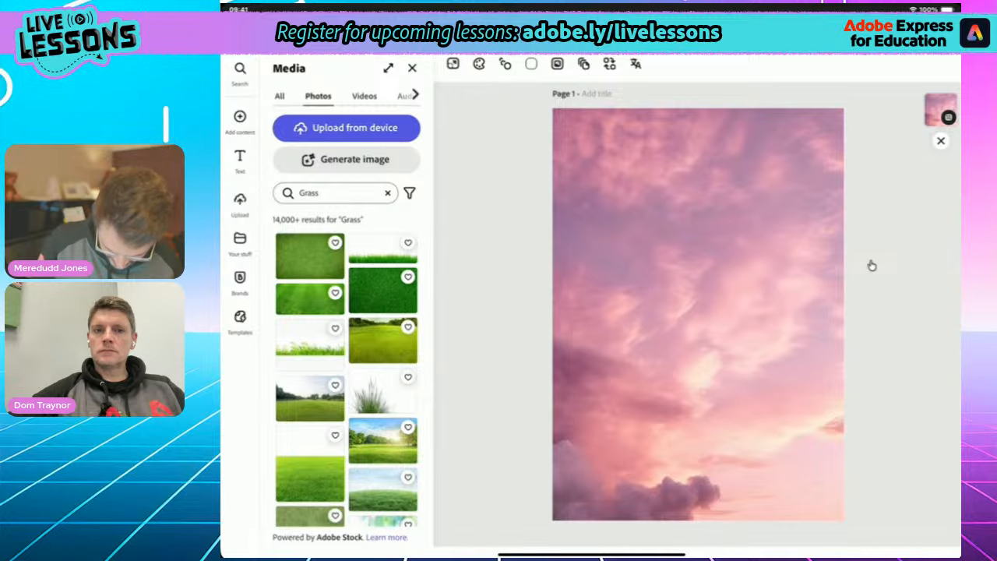
- Browse the grass photos and add the picture of a rounded green hill against a white background to the page
{"action": "scroll", "coordinate": [346, 371], "scroll_direction": "down", "scroll_amount": 3}
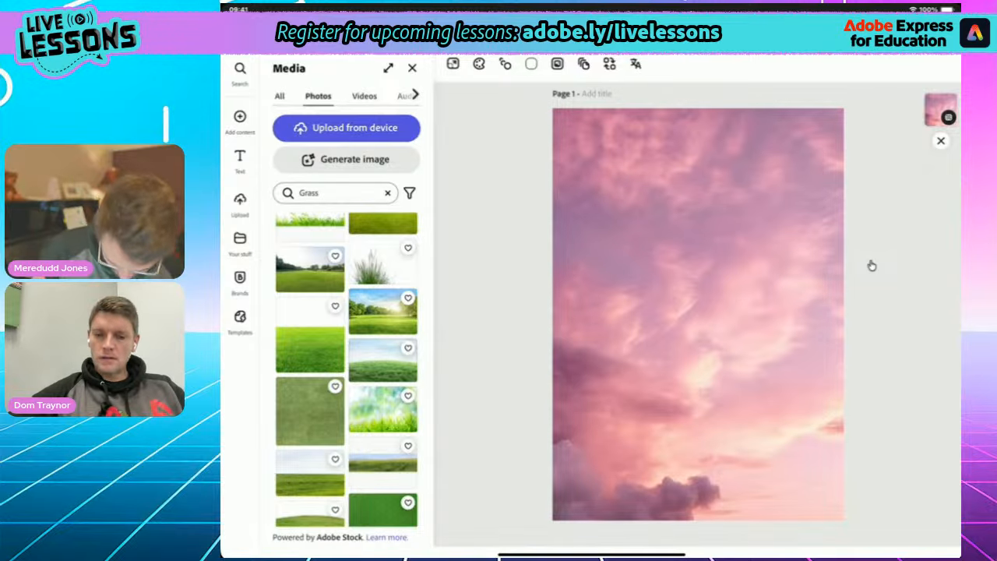
{"action": "scroll", "coordinate": [346, 371], "scroll_direction": "down", "scroll_amount": 4}
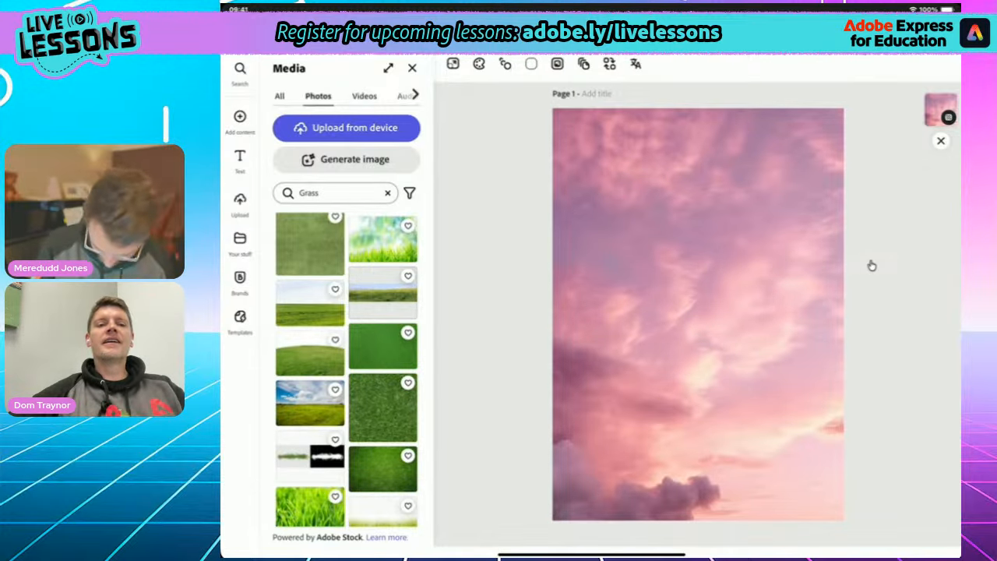
{"action": "scroll", "coordinate": [346, 371], "scroll_direction": "down", "scroll_amount": 4}
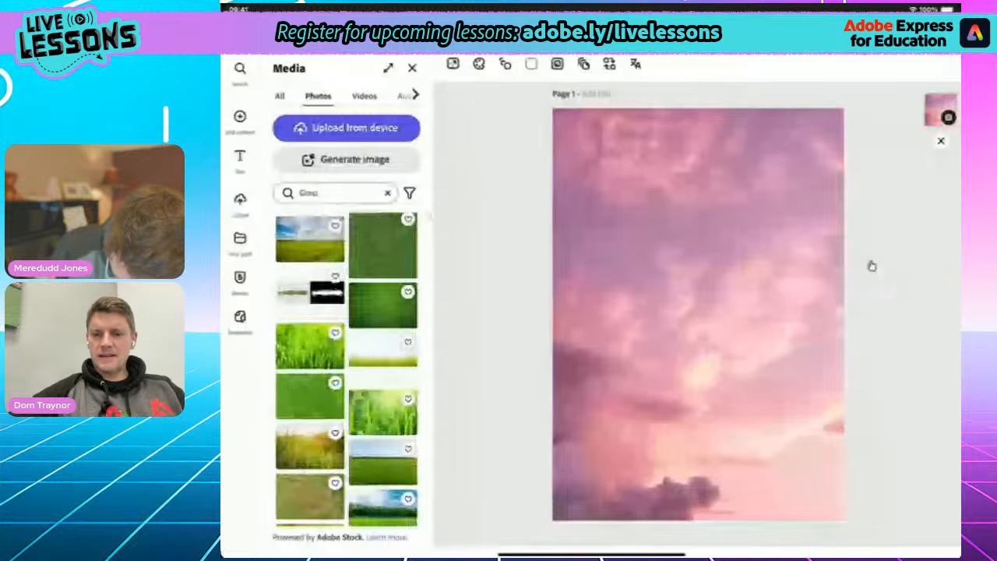
{"action": "scroll", "coordinate": [346, 371], "scroll_direction": "up", "scroll_amount": 2}
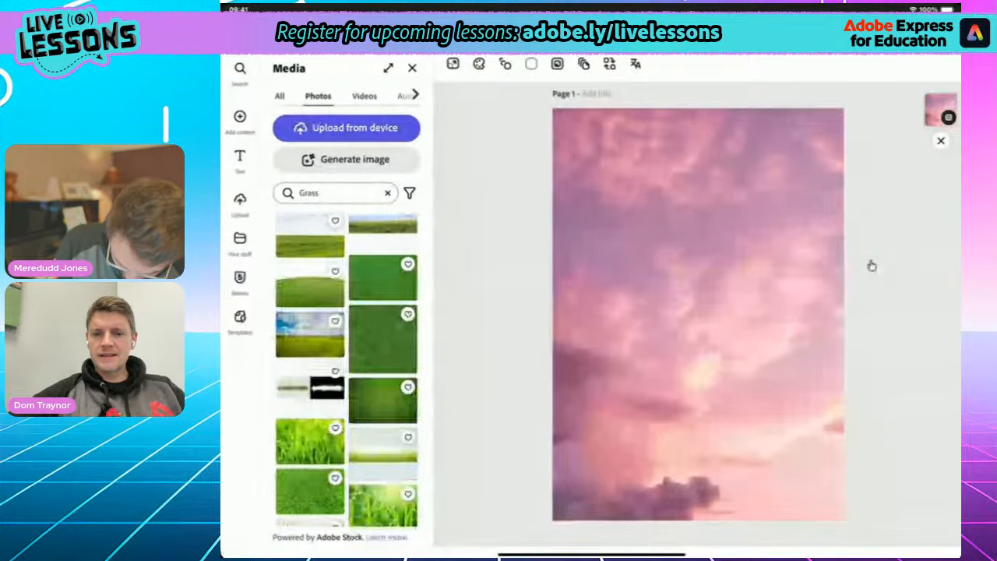
{"action": "left_click", "coordinate": [310, 287]}
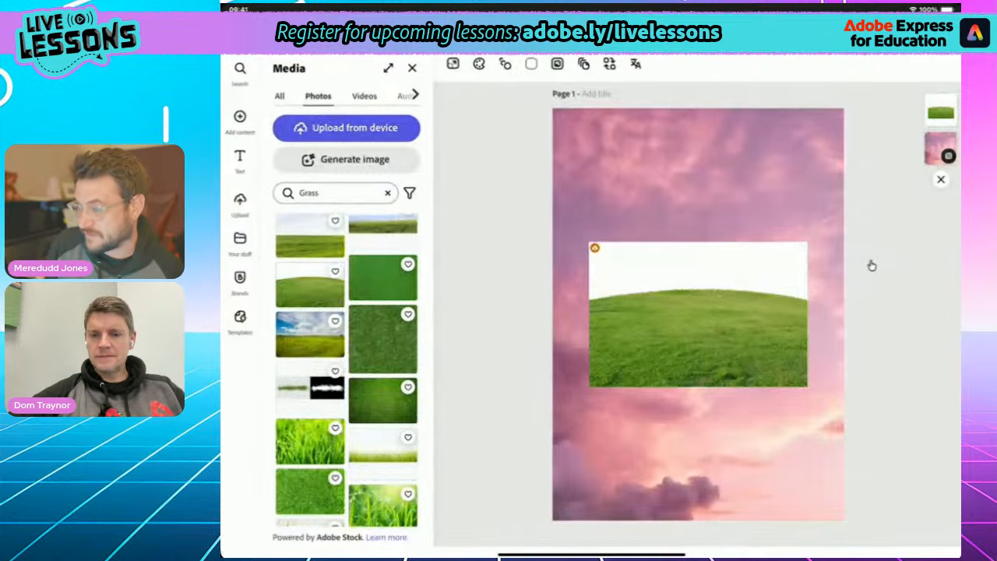
- Move the hill photo to the page's bottom and enlarge it to about one and a half times the page width, centred horizontally
{"action": "left_click", "coordinate": [698, 327]}
{"action": "mouse_move", "coordinate": [698, 327]}
{"action": "left_mouse_down"}
{"action": "mouse_move", "coordinate": [664, 391]}
{"action": "mouse_move", "coordinate": [665, 463]}
{"action": "mouse_move", "coordinate": [656, 461]}
{"action": "left_mouse_up"}
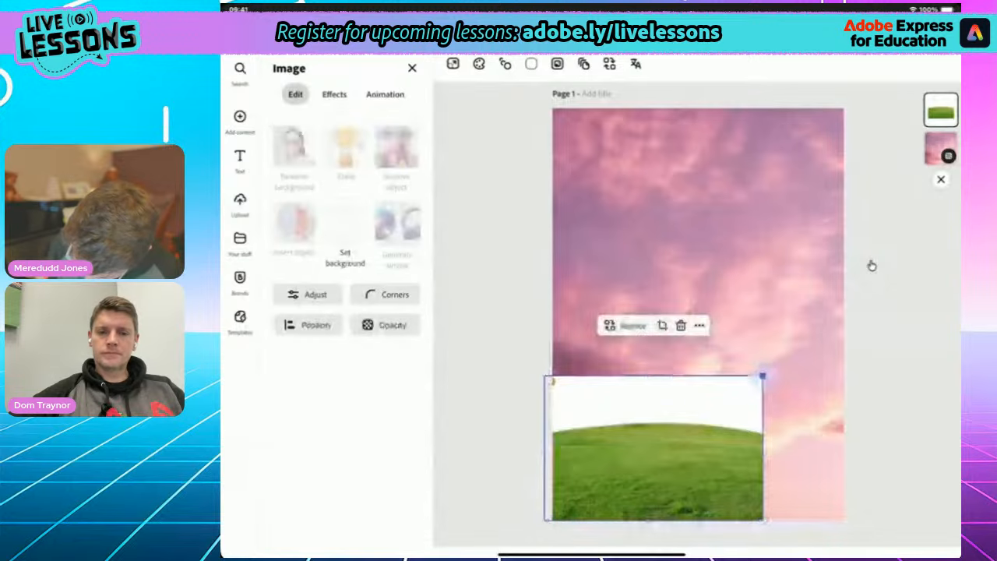
{"action": "mouse_move", "coordinate": [762, 377]}
{"action": "left_mouse_down"}
{"action": "mouse_move", "coordinate": [931, 262]}
{"action": "mouse_move", "coordinate": [870, 266]}
{"action": "mouse_move", "coordinate": [946, 220]}
{"action": "left_mouse_up"}
{"action": "left_click_drag", "start_coordinate": [714, 389], "coordinate": [700, 390]}
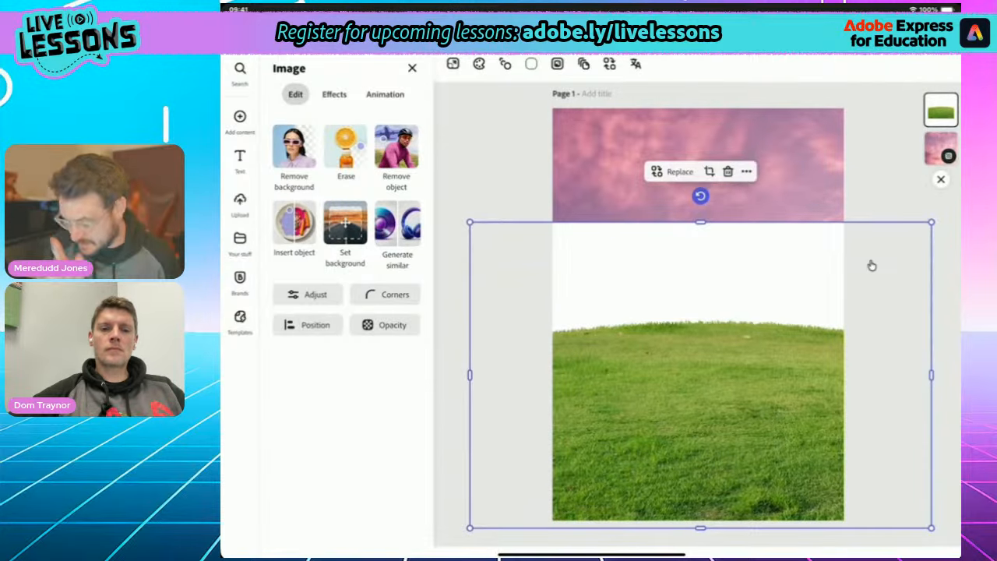
- Crop the white area off the top of the hill photo along the grass horizon, and enlarge the remaining grass further
{"action": "left_click_drag", "start_coordinate": [700, 222], "coordinate": [701, 334]}
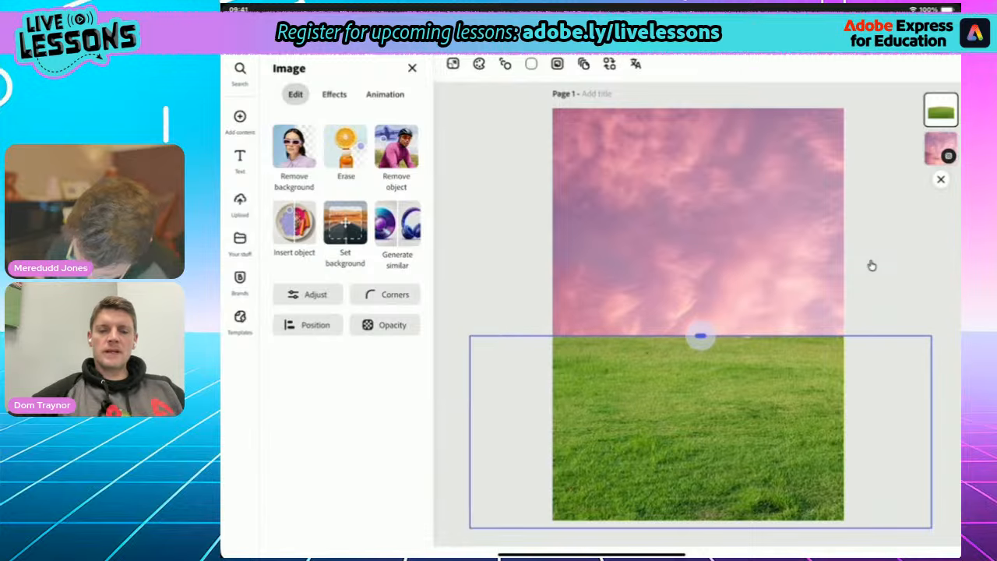
{"action": "left_click", "coordinate": [872, 266]}
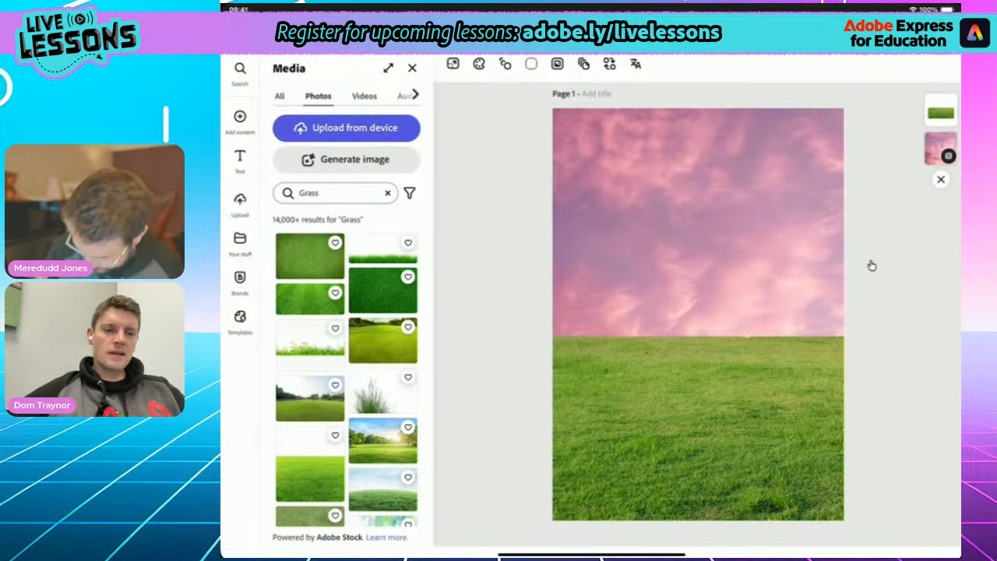
{"action": "left_click", "coordinate": [698, 429]}
{"action": "left_click_drag", "start_coordinate": [469, 337], "coordinate": [409, 312]}
{"action": "left_click", "coordinate": [872, 266]}
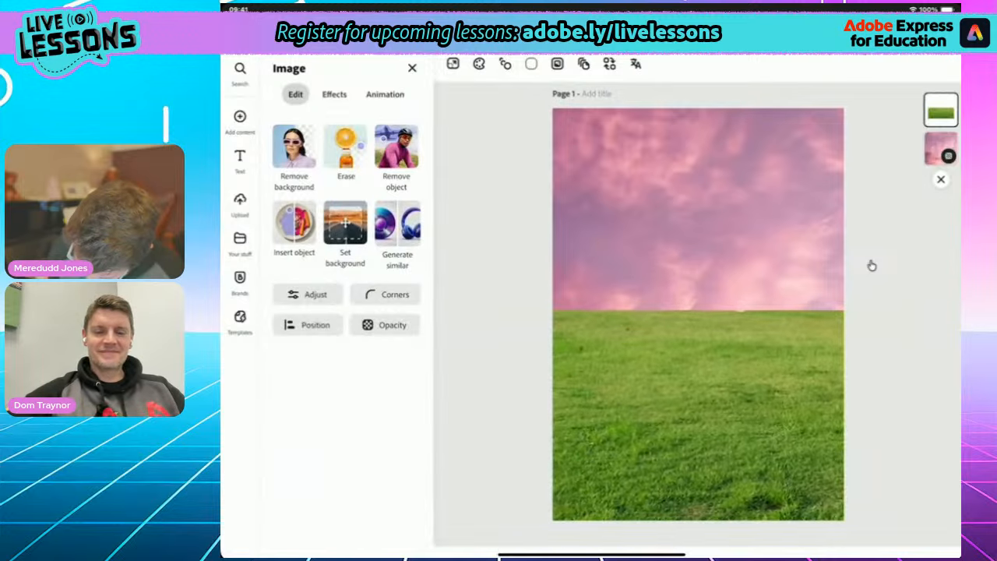
- Nudge the grass photo up and crop its top to a straight horizon just below the page's middle
{"action": "left_click_drag", "start_coordinate": [698, 428], "coordinate": [698, 421]}
{"action": "left_click_drag", "start_coordinate": [698, 304], "coordinate": [698, 329]}
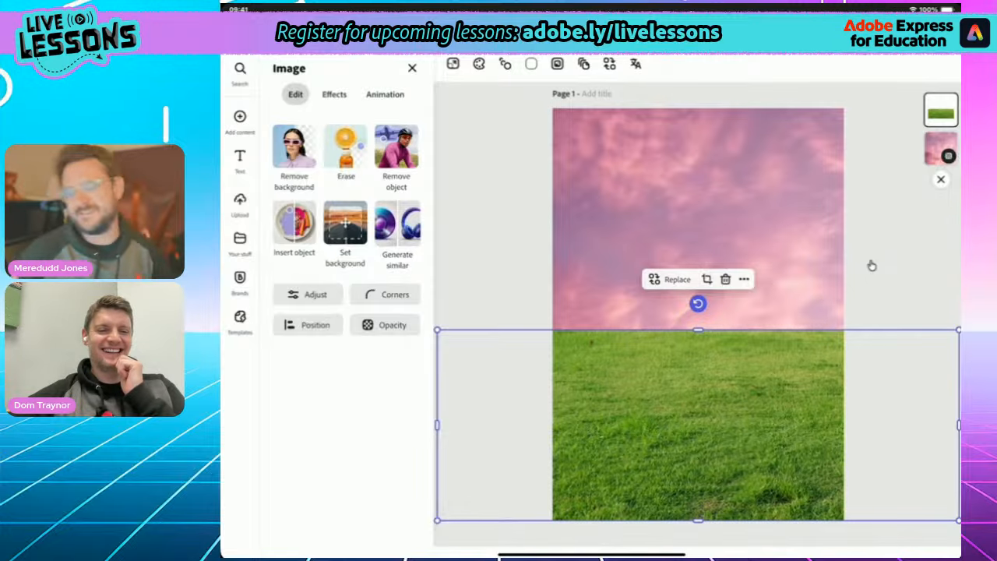
{"action": "left_click", "coordinate": [872, 266]}
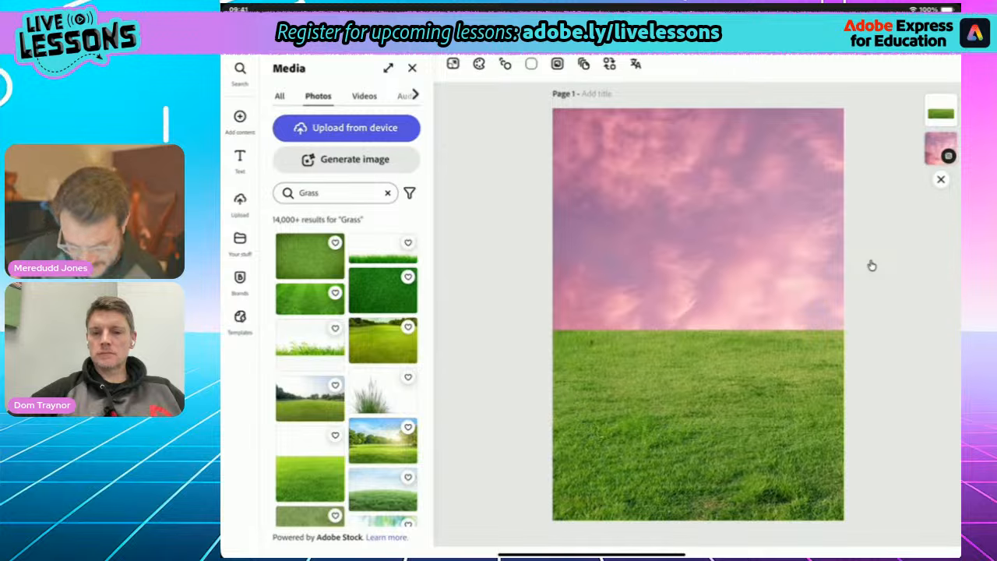
- Replace the grass photo search with a search for Poppies
{"action": "left_click", "coordinate": [387, 193]}
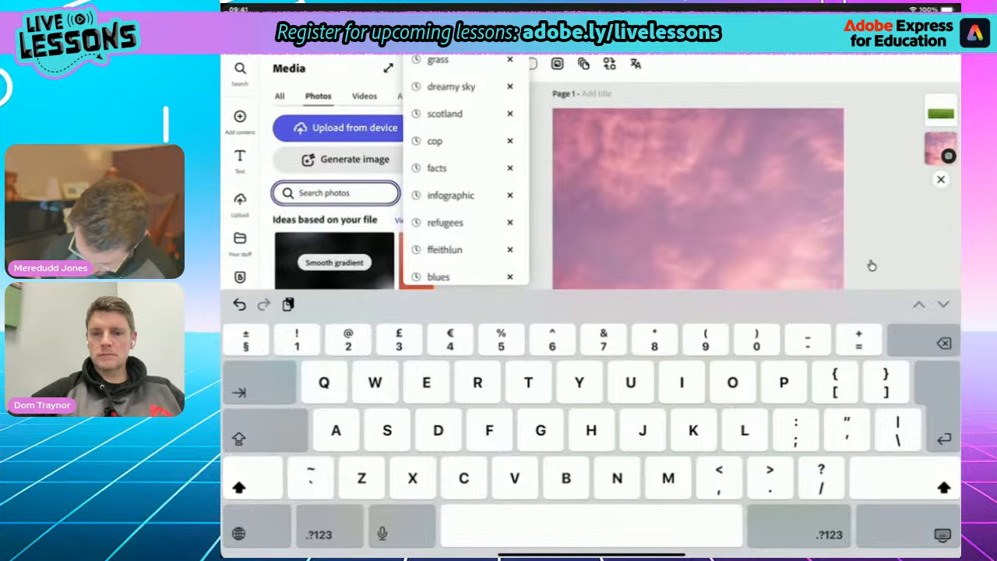
{"action": "type", "text": "Poppies"}
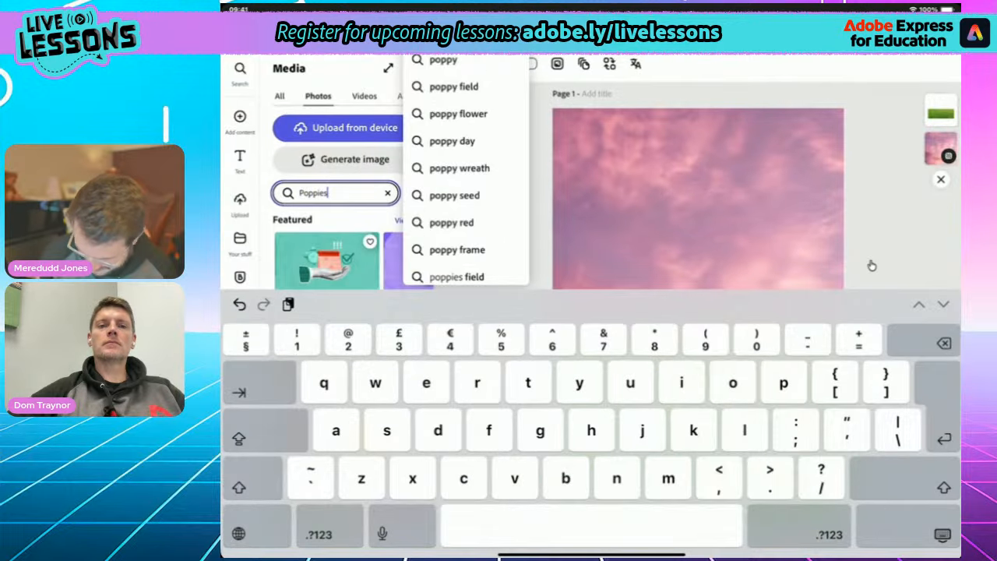
{"action": "key", "text": "Return"}
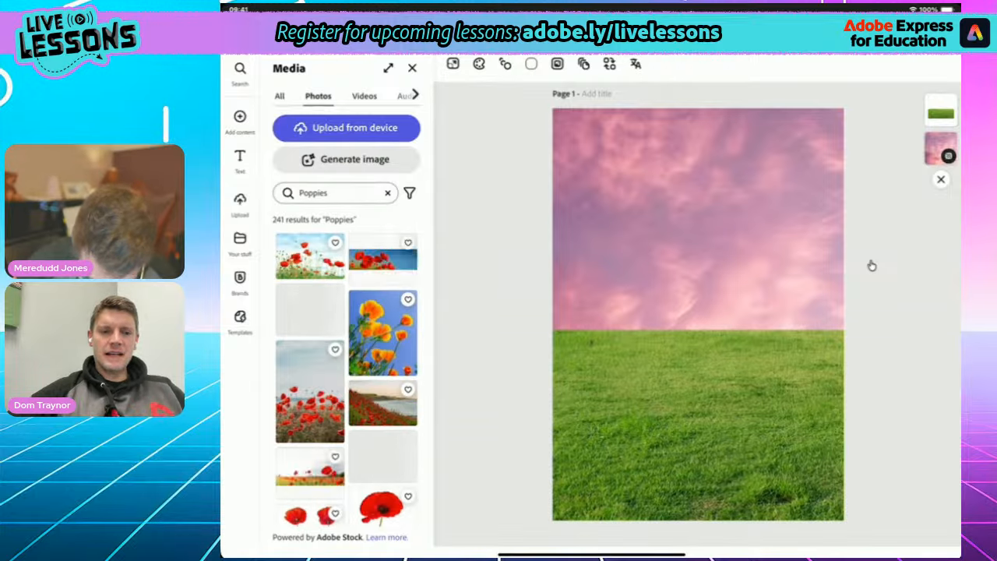
- Browse the poppy photos and add the picture of a few poppies in tall green grass beneath a blurred blue sky
{"action": "scroll", "coordinate": [346, 367], "scroll_direction": "down", "scroll_amount": 3}
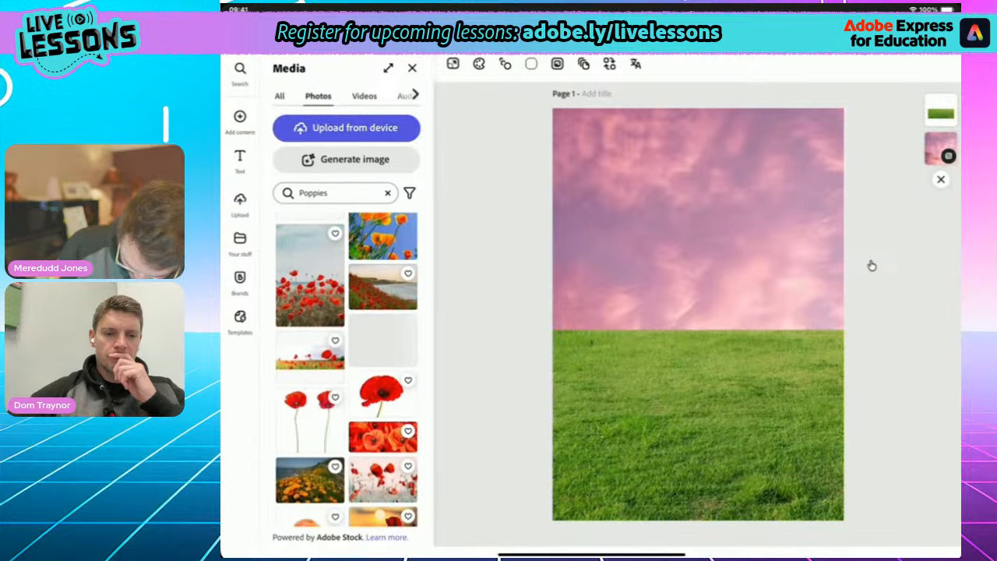
{"action": "scroll", "coordinate": [345, 370], "scroll_direction": "down", "scroll_amount": 3}
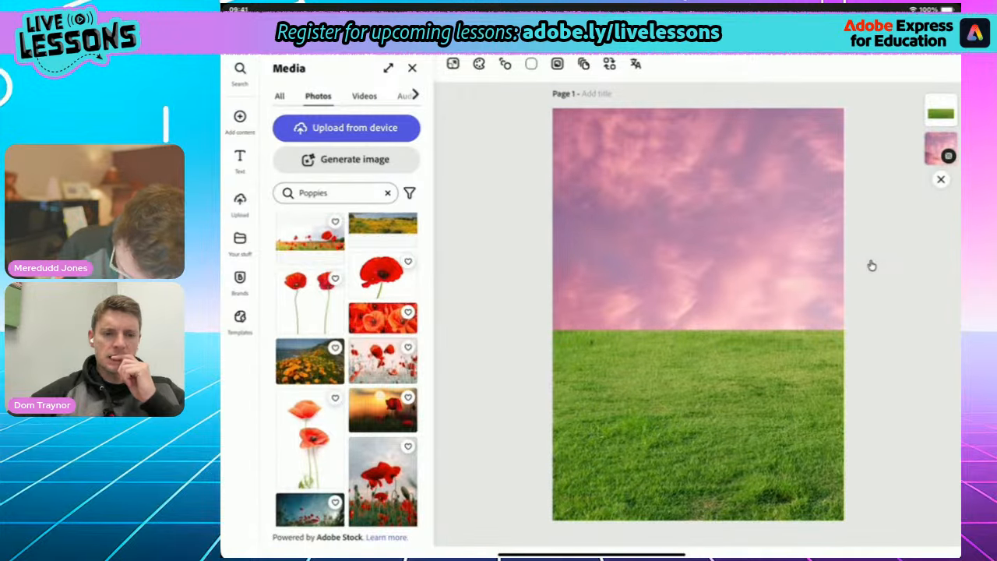
{"action": "scroll", "coordinate": [346, 370], "scroll_direction": "down", "scroll_amount": 5}
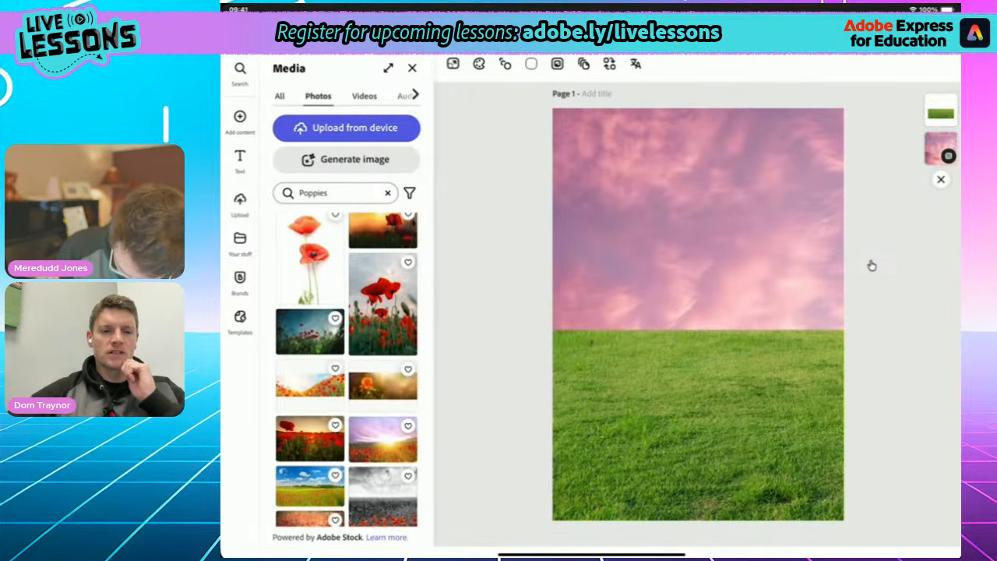
{"action": "scroll", "coordinate": [346, 370], "scroll_direction": "down", "scroll_amount": 3}
{"action": "scroll", "coordinate": [346, 370], "scroll_direction": "down", "scroll_amount": 4}
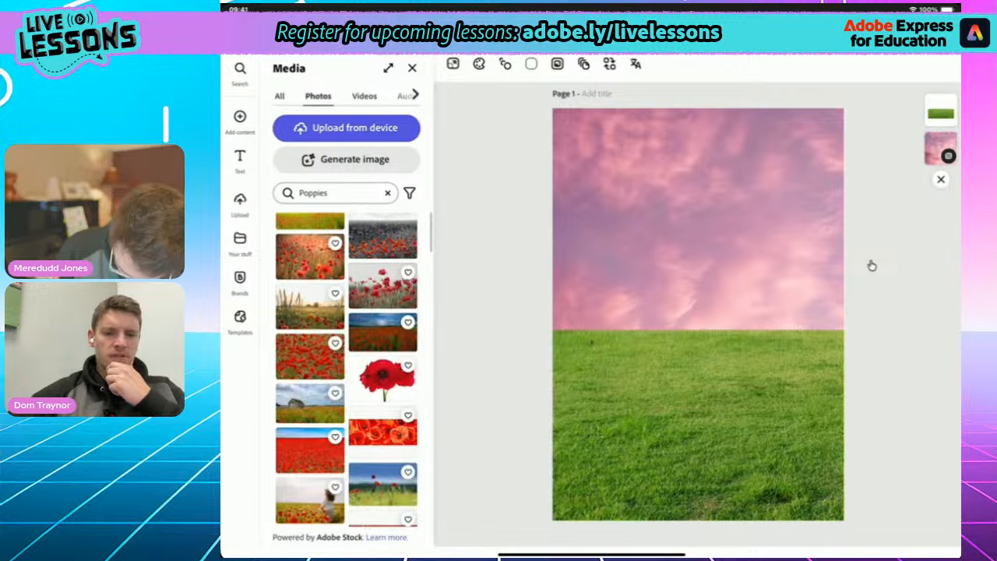
{"action": "scroll", "coordinate": [346, 370], "scroll_direction": "down", "scroll_amount": 4}
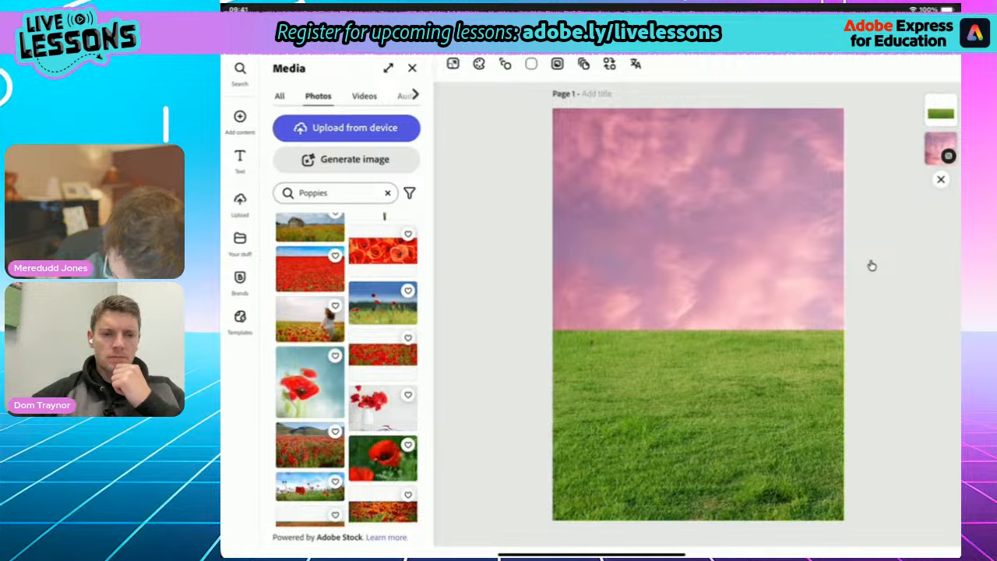
{"action": "left_click", "coordinate": [383, 303]}
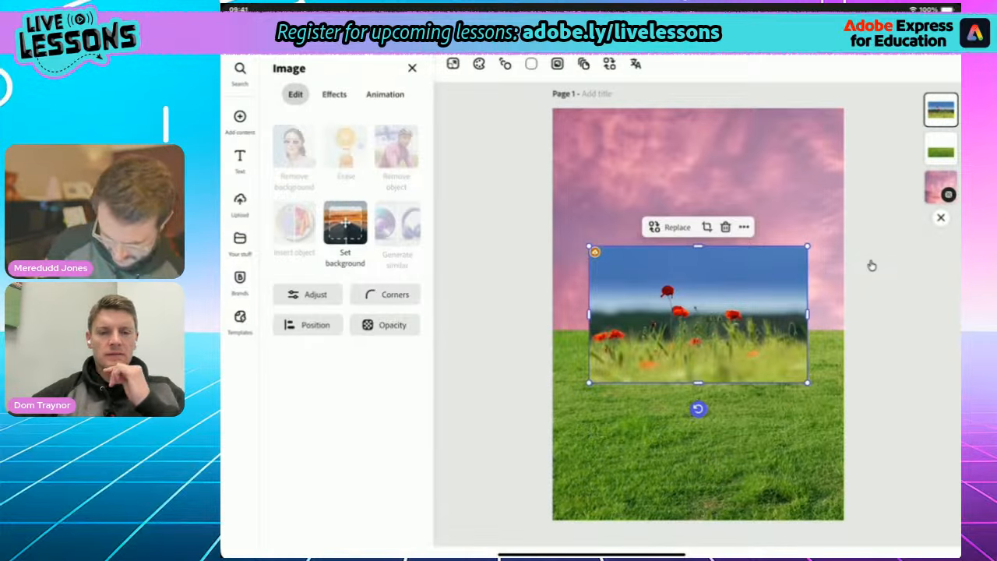
- Enlarge the poppy photo to about 1.2 times the page width and position it across the grass horizon, extending past the page's right edge
{"action": "left_click_drag", "start_coordinate": [808, 246], "coordinate": [863, 210]}
{"action": "left_click_drag", "start_coordinate": [589, 210], "coordinate": [514, 162]}
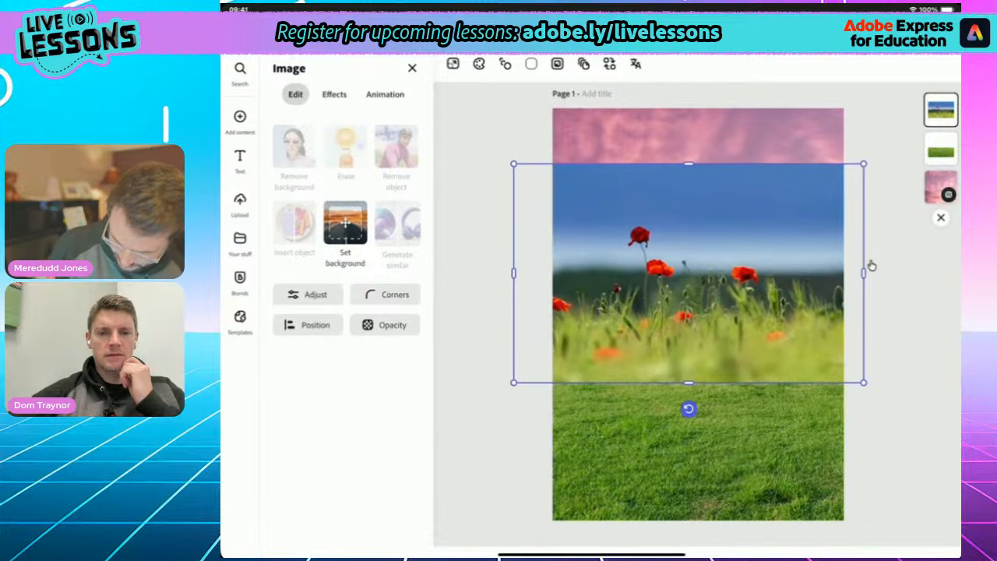
{"action": "mouse_move", "coordinate": [690, 273]}
{"action": "left_mouse_down"}
{"action": "mouse_move", "coordinate": [688, 295]}
{"action": "mouse_move", "coordinate": [688, 280]}
{"action": "left_mouse_up"}
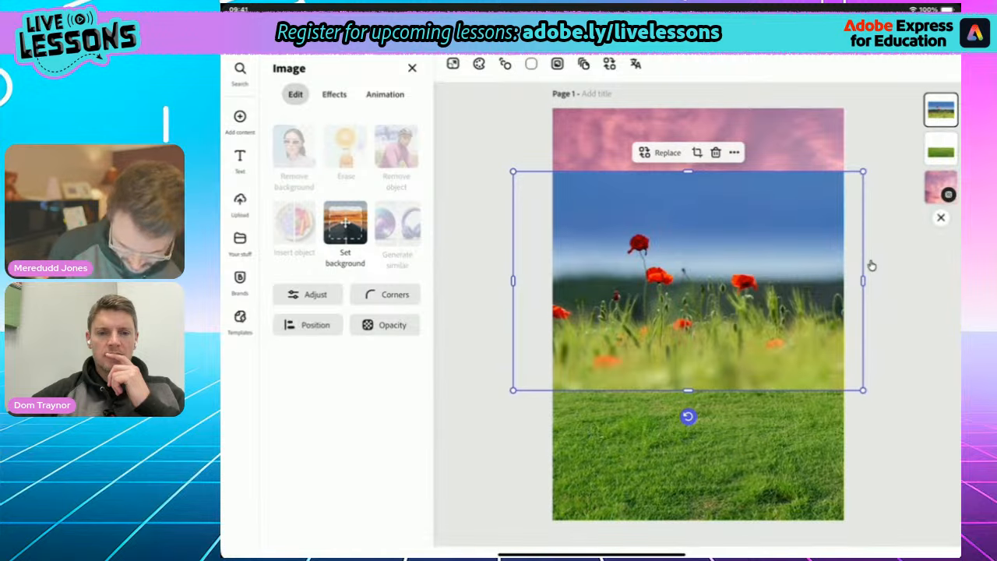
{"action": "left_click", "coordinate": [872, 266]}
{"action": "left_click", "coordinate": [872, 266]}
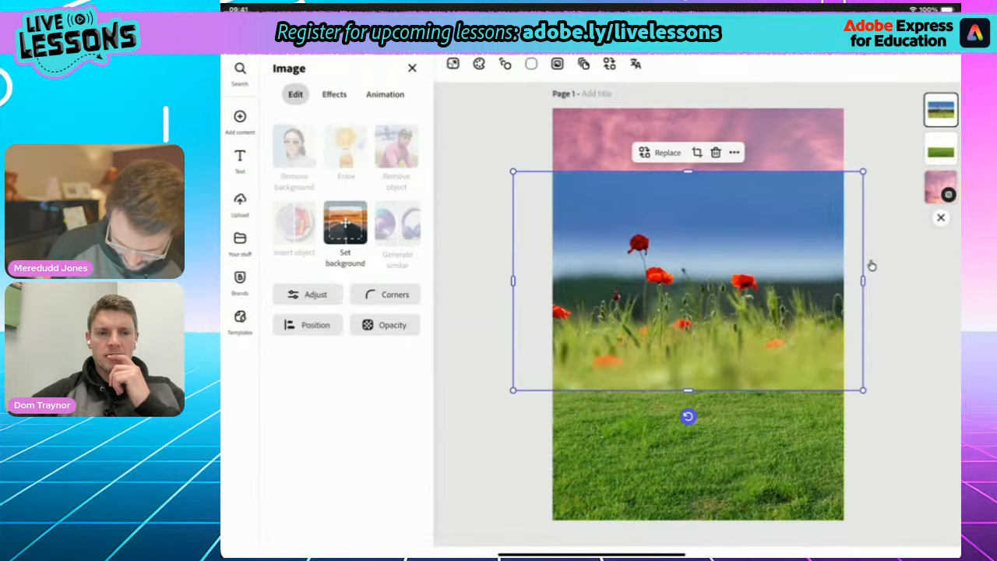
{"action": "left_click_drag", "start_coordinate": [688, 280], "coordinate": [736, 301]}
{"action": "left_click", "coordinate": [871, 265]}
{"action": "scroll", "coordinate": [872, 266], "scroll_direction": "up", "scroll_amount": 5}
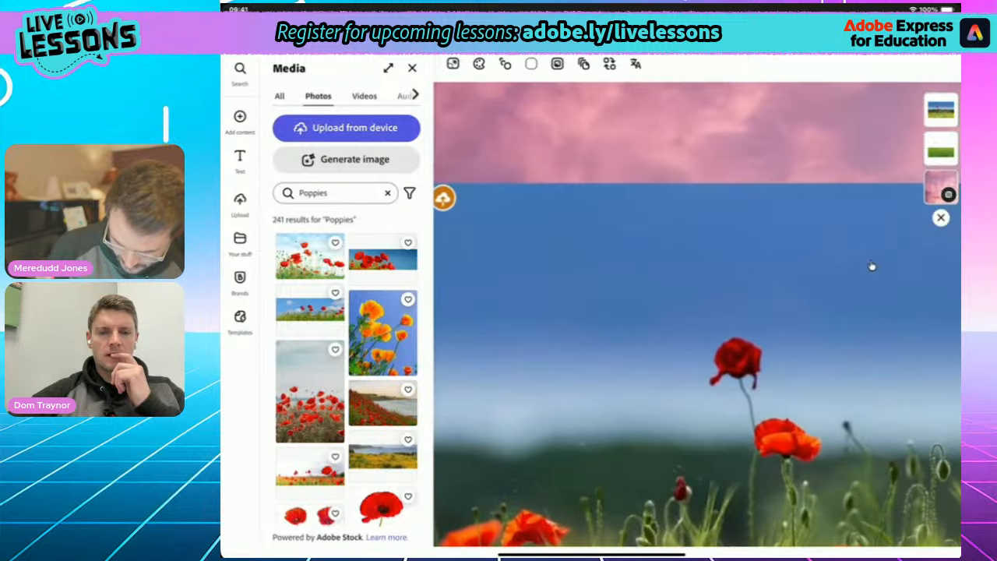
{"action": "scroll", "coordinate": [872, 266], "scroll_direction": "down", "scroll_amount": 2}
{"action": "scroll", "coordinate": [872, 265], "scroll_direction": "down", "scroll_amount": 5}
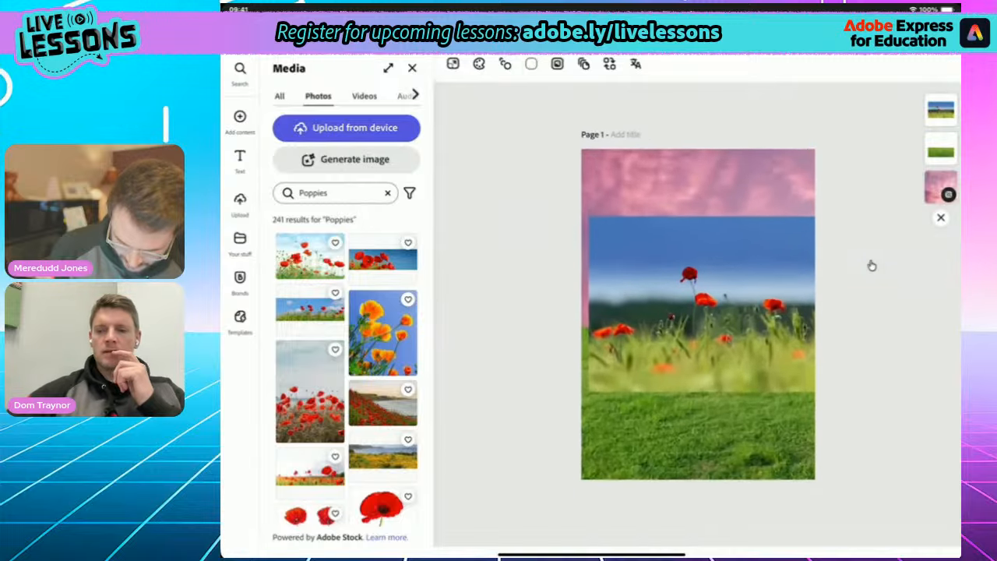
{"action": "scroll", "coordinate": [871, 265], "scroll_direction": "up", "scroll_amount": 1}
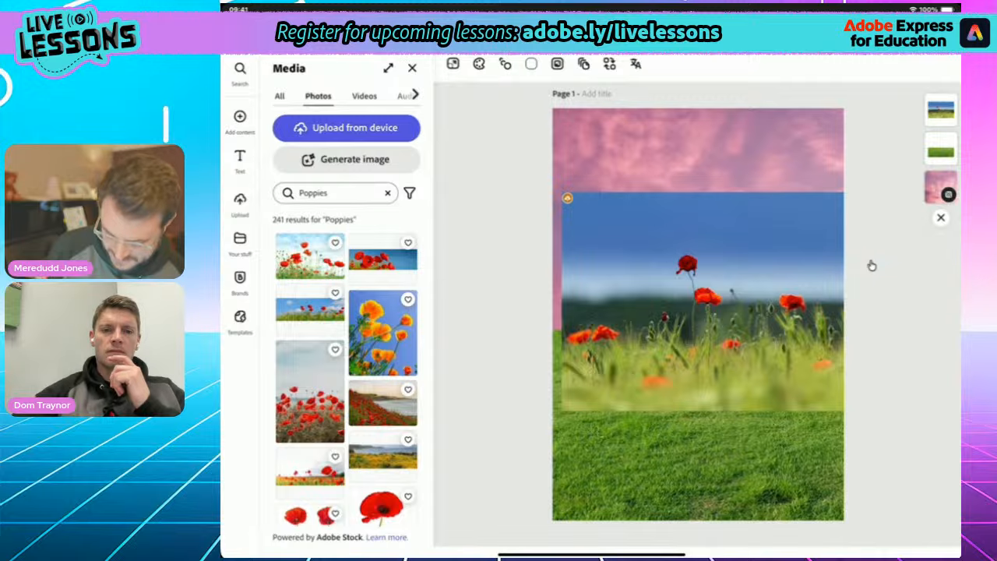
{"action": "left_click", "coordinate": [872, 266]}
{"action": "mouse_move", "coordinate": [872, 266]}
{"action": "left_mouse_down"}
{"action": "mouse_move", "coordinate": [831, 262]}
{"action": "mouse_move", "coordinate": [863, 252]}
{"action": "mouse_move", "coordinate": [811, 244]}
{"action": "mouse_move", "coordinate": [880, 250]}
{"action": "left_mouse_up"}
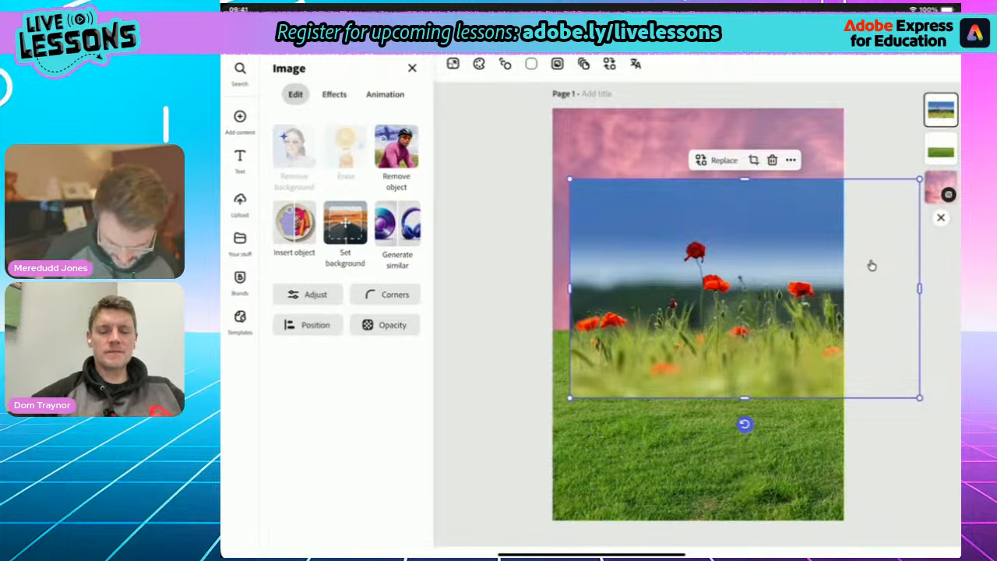
- Shrink the poppy photo to slightly wider than the page, centre it over the horizon, and try removing its background
{"action": "left_click_drag", "start_coordinate": [701, 288], "coordinate": [647, 263]}
{"action": "left_click_drag", "start_coordinate": [866, 153], "coordinate": [806, 192]}
{"action": "left_click_drag", "start_coordinate": [663, 282], "coordinate": [694, 274]}
{"action": "mouse_move", "coordinate": [839, 184]}
{"action": "left_mouse_down"}
{"action": "mouse_move", "coordinate": [861, 169]}
{"action": "mouse_move", "coordinate": [850, 176]}
{"action": "left_mouse_up"}
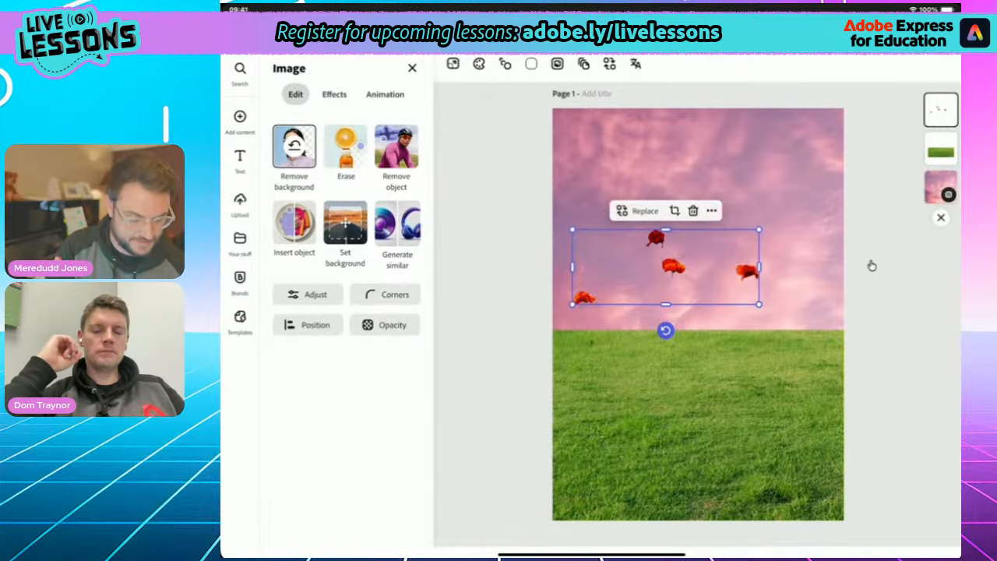
{"action": "key", "text": "ctrl+z"}
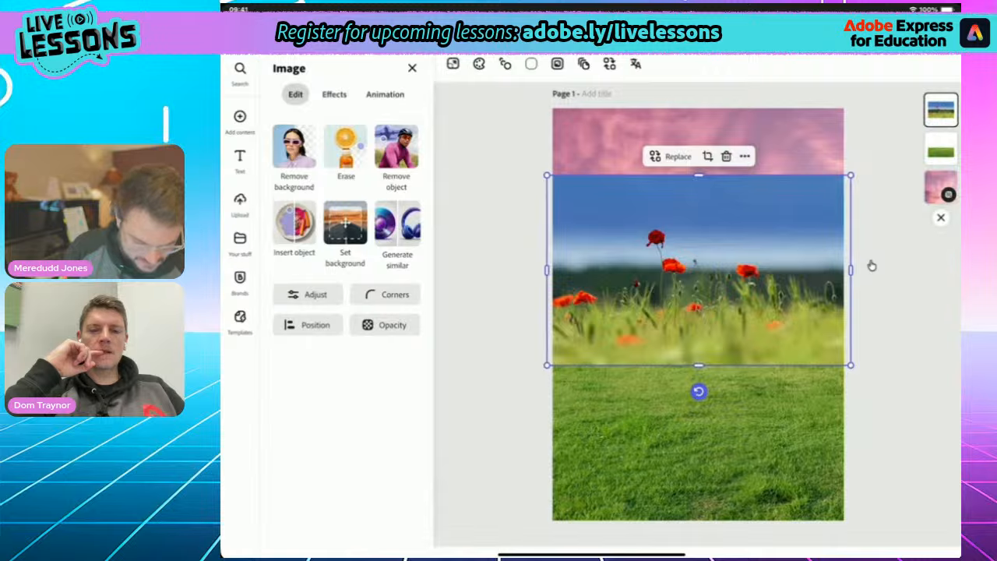
- Try erasing the poppy photo's sky with the Quick selection brush at size 40, cancel the erasing and delete the photo
{"action": "left_click", "coordinate": [346, 148]}
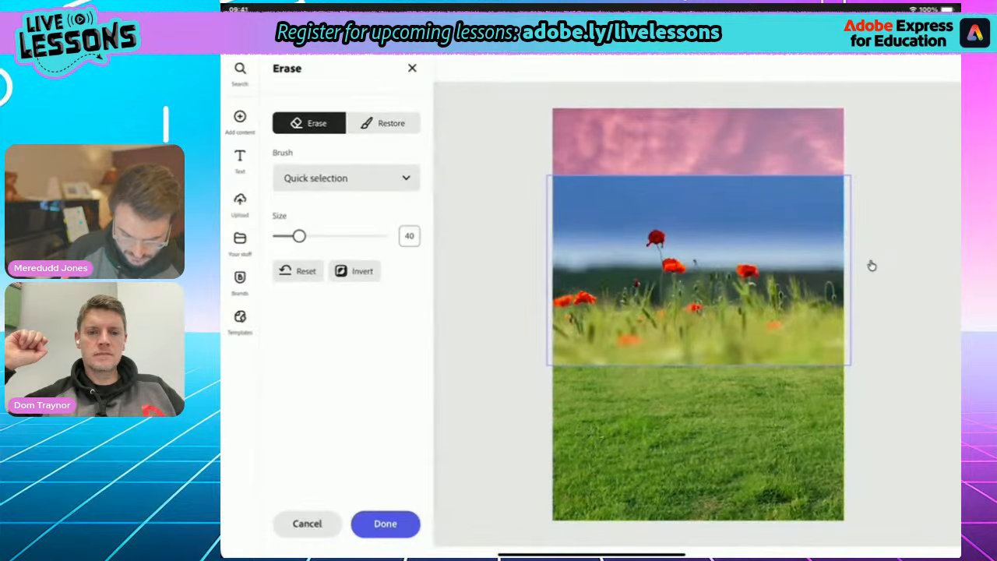
{"action": "left_click", "coordinate": [818, 189]}
{"action": "mouse_move", "coordinate": [818, 191]}
{"action": "left_mouse_down"}
{"action": "mouse_move", "coordinate": [810, 205]}
{"action": "mouse_move", "coordinate": [772, 201]}
{"action": "left_mouse_up"}
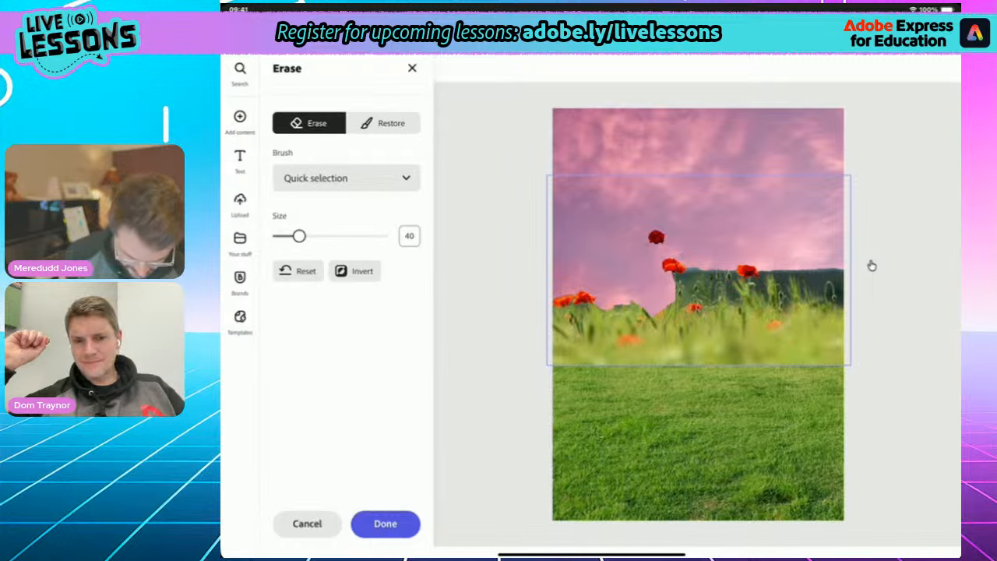
{"action": "left_click", "coordinate": [307, 524]}
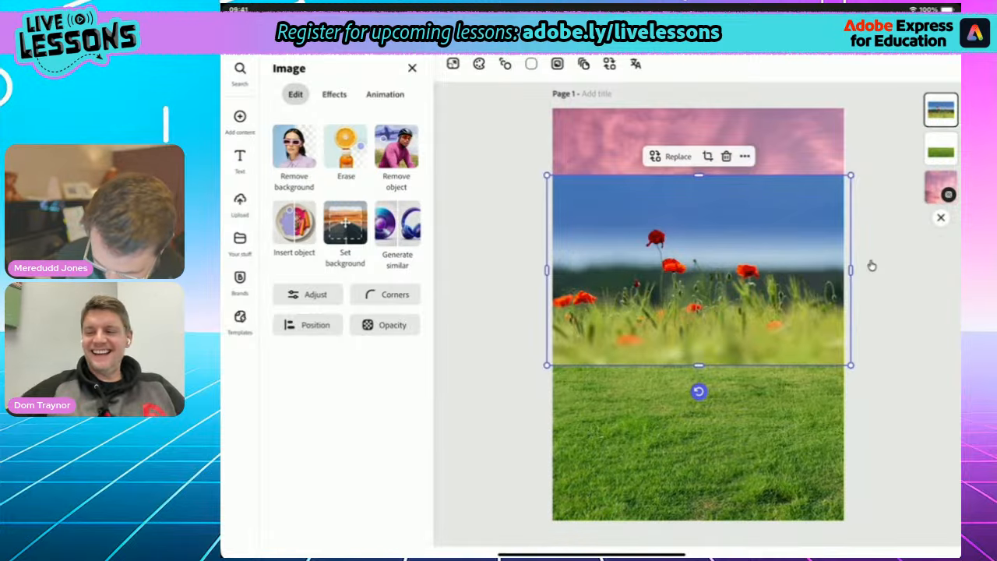
{"action": "key", "text": "Delete"}
- Browse further through the poppy photos and add the picture of a dense red poppy meadow with distant blue hills
{"action": "scroll", "coordinate": [346, 370], "scroll_direction": "down", "scroll_amount": 10}
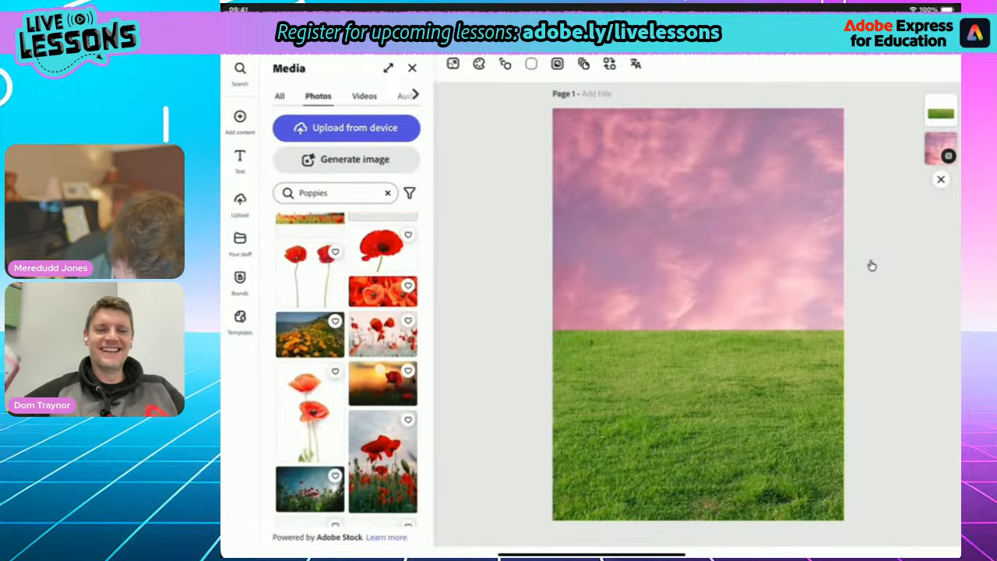
{"action": "scroll", "coordinate": [346, 370], "scroll_direction": "down", "scroll_amount": 2}
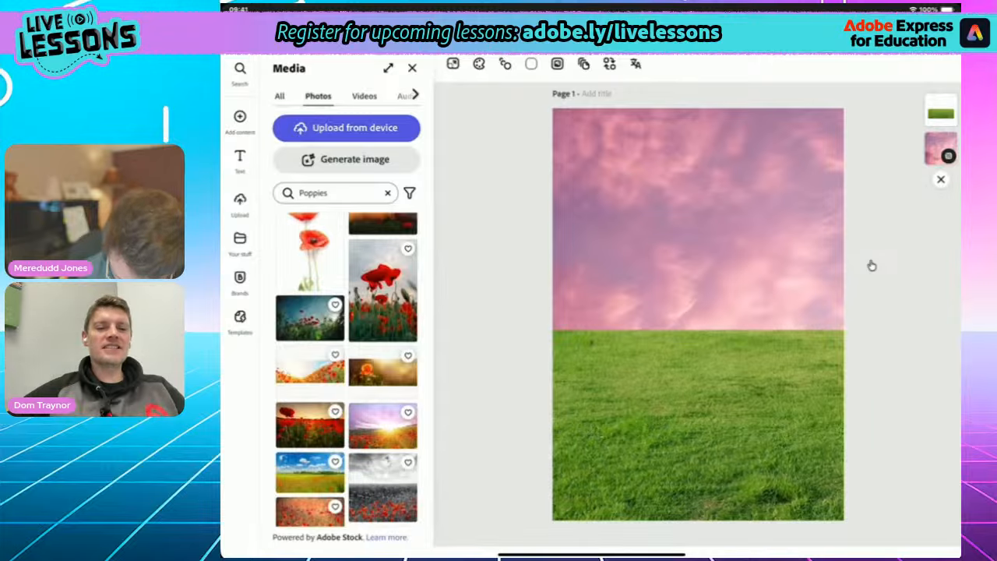
{"action": "scroll", "coordinate": [346, 370], "scroll_direction": "down", "scroll_amount": 3}
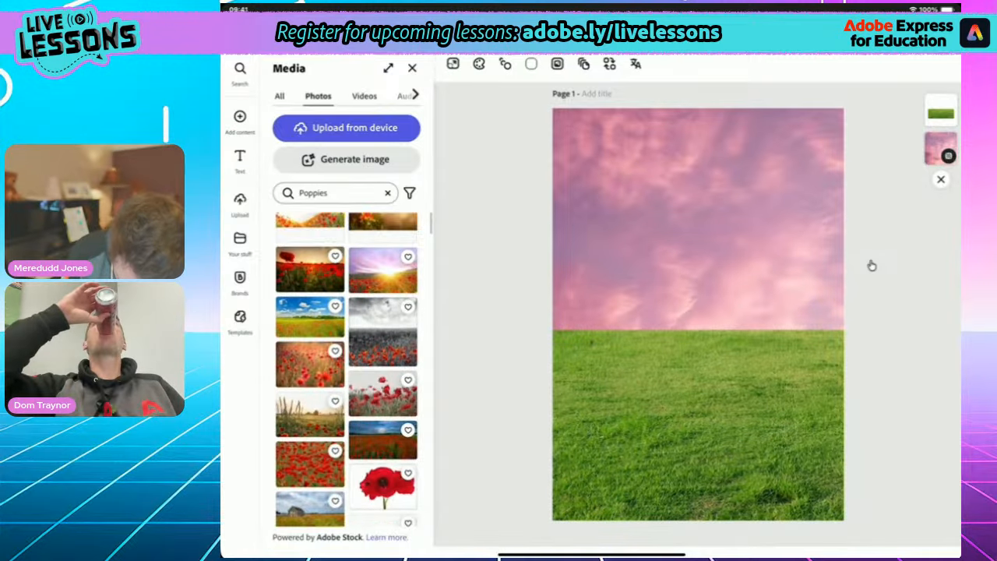
{"action": "scroll", "coordinate": [346, 370], "scroll_direction": "down", "scroll_amount": 3}
{"action": "scroll", "coordinate": [346, 370], "scroll_direction": "down", "scroll_amount": 5}
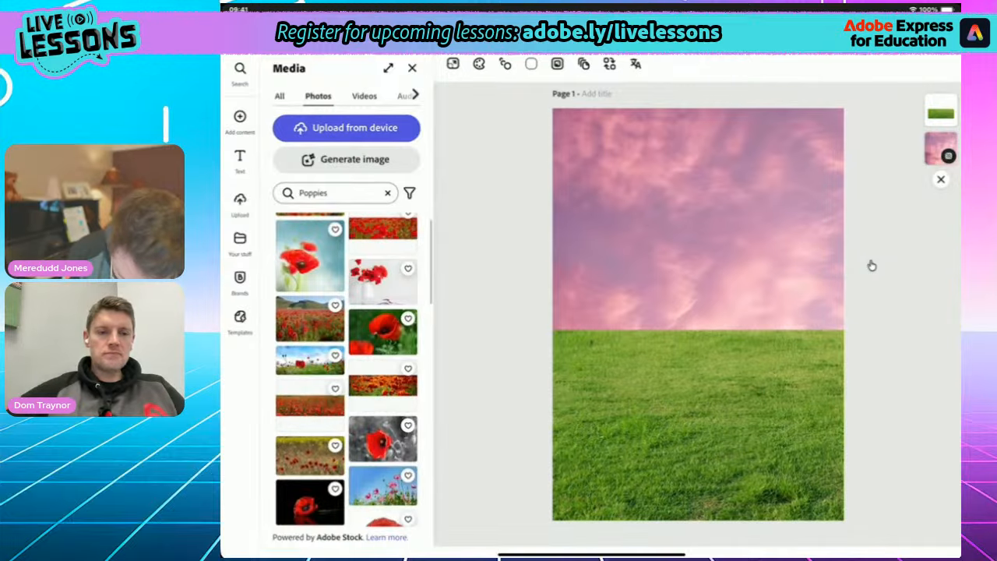
{"action": "scroll", "coordinate": [346, 370], "scroll_direction": "down", "scroll_amount": 3}
{"action": "scroll", "coordinate": [345, 370], "scroll_direction": "down", "scroll_amount": 3}
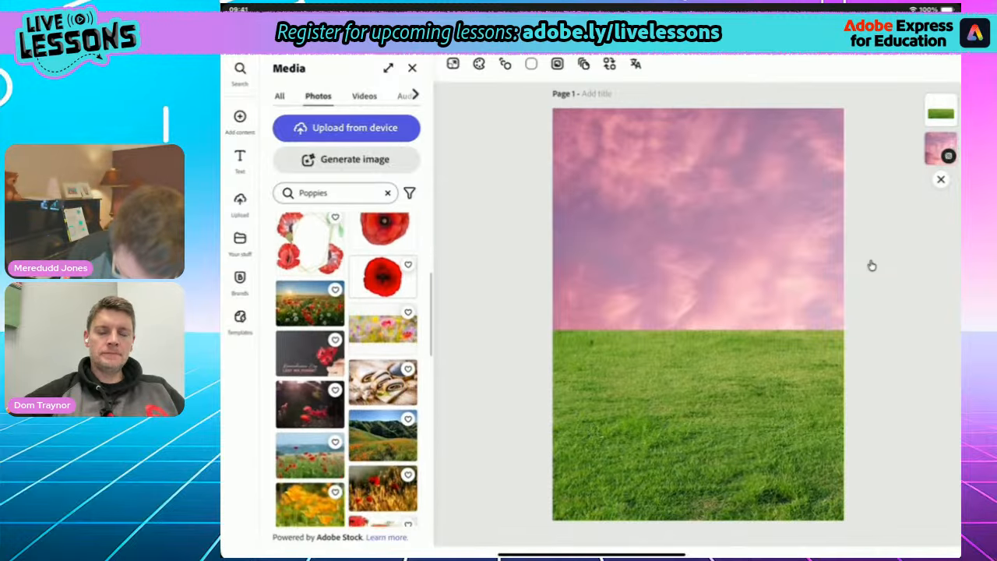
{"action": "scroll", "coordinate": [346, 370], "scroll_direction": "down", "scroll_amount": 3}
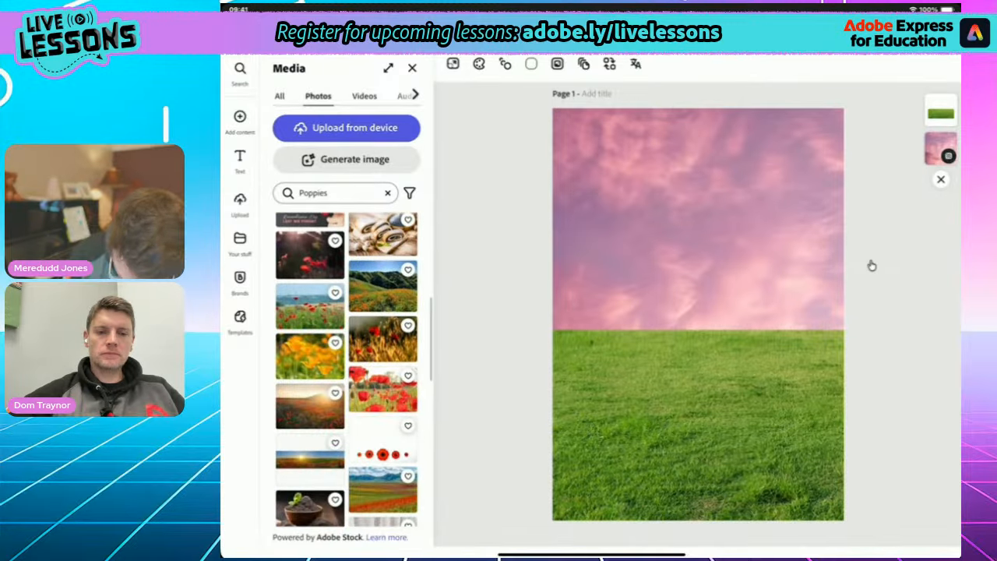
{"action": "left_click", "coordinate": [310, 307]}
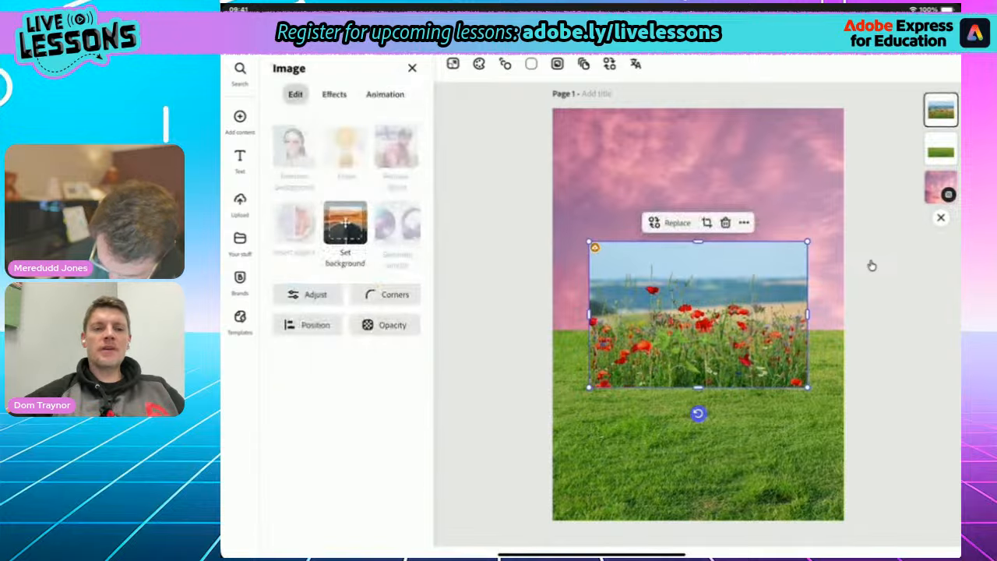
{"action": "scroll", "coordinate": [871, 265], "scroll_direction": "up", "scroll_amount": 3}
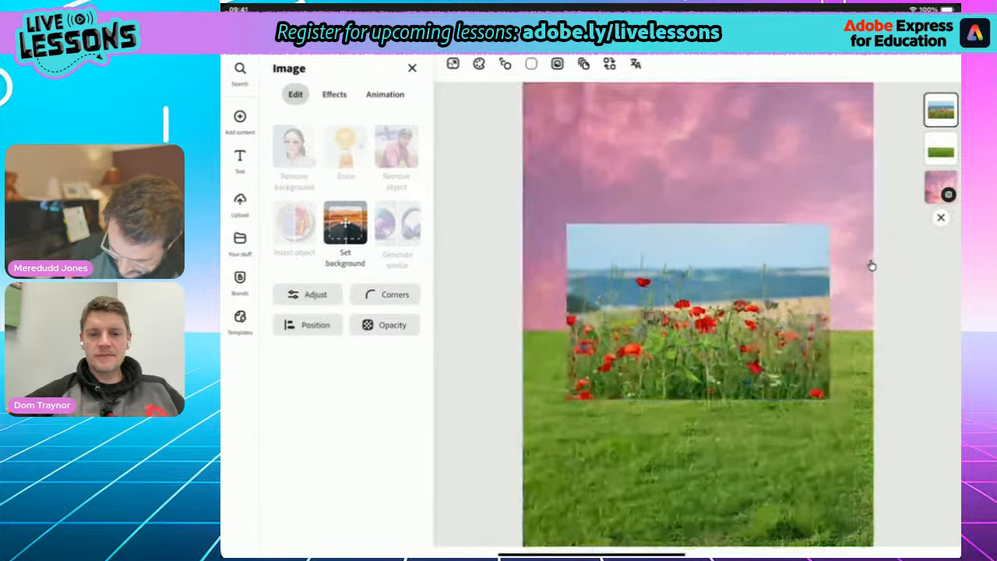
{"action": "scroll", "coordinate": [871, 265], "scroll_direction": "down", "scroll_amount": 1}
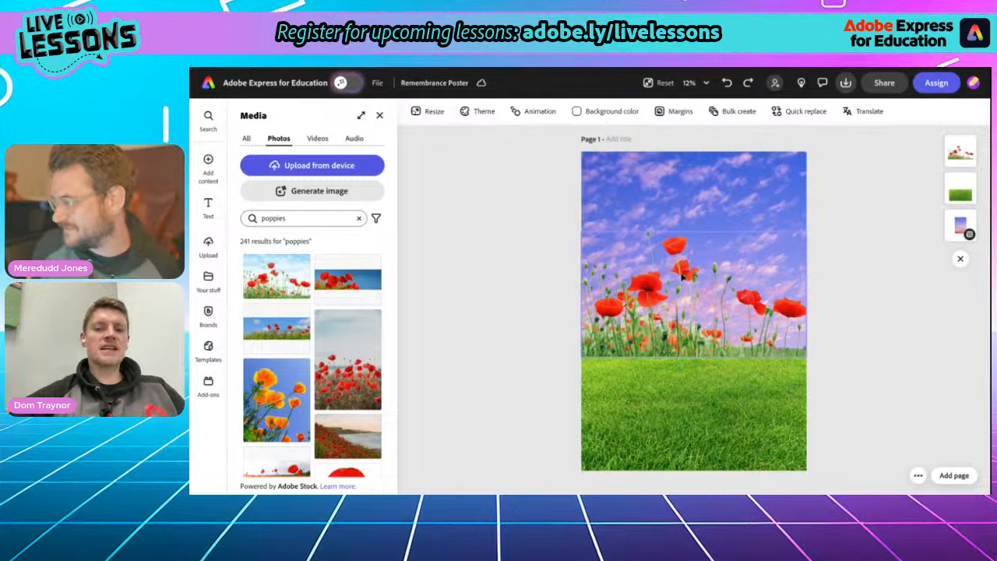
- On the desktop version of the poster, apply the Golden hour Photoshop filter to the grass photo
{"action": "left_click", "coordinate": [682, 397]}
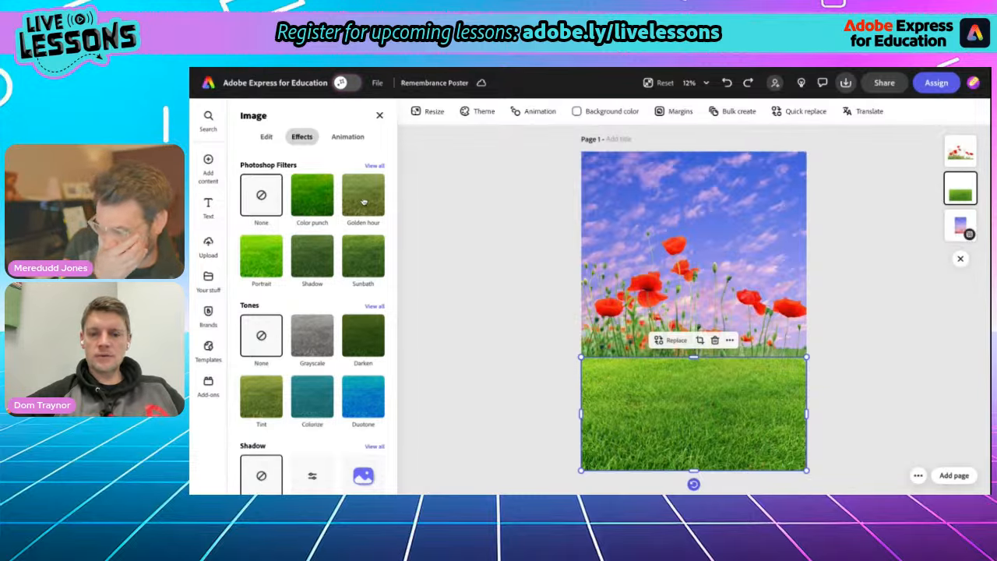
{"action": "left_click", "coordinate": [523, 283]}
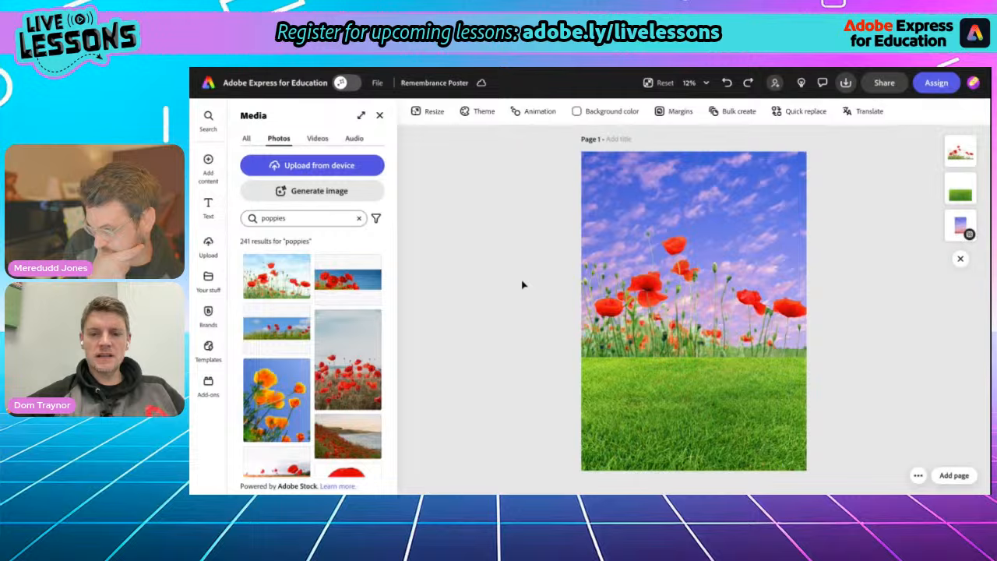
{"action": "left_click", "coordinate": [642, 376]}
{"action": "left_click", "coordinate": [266, 137]}
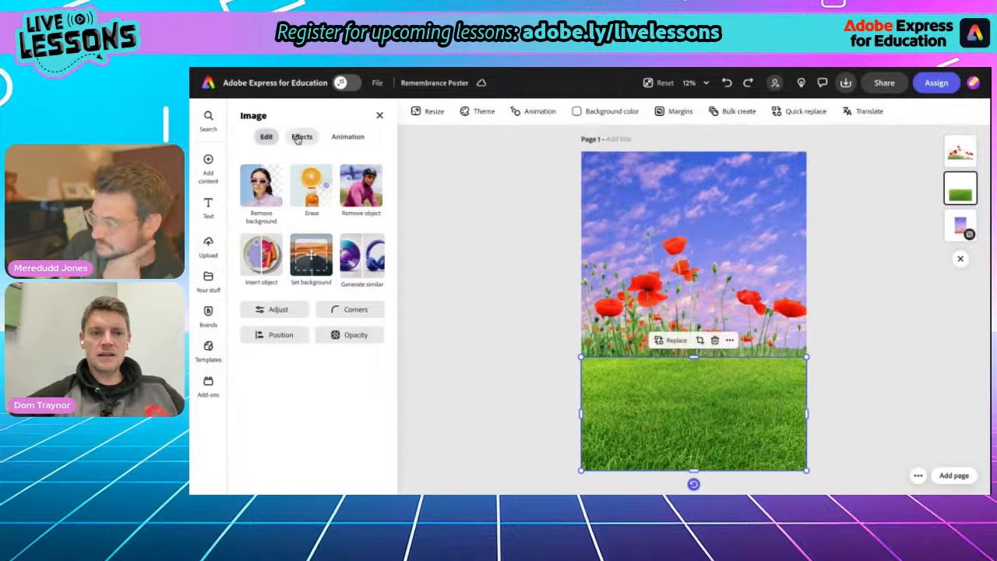
{"action": "left_click", "coordinate": [301, 137]}
{"action": "left_click", "coordinate": [367, 201]}
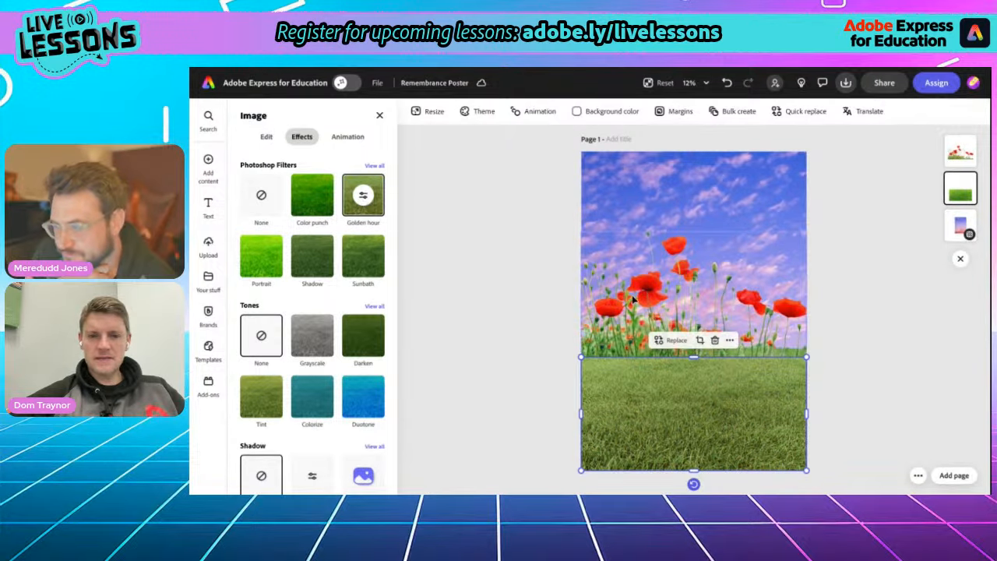
- Compare the Golden hour, Portrait, Shadow and Sunbath filters on the poppies image and apply Golden hour
{"action": "left_click", "coordinate": [598, 261]}
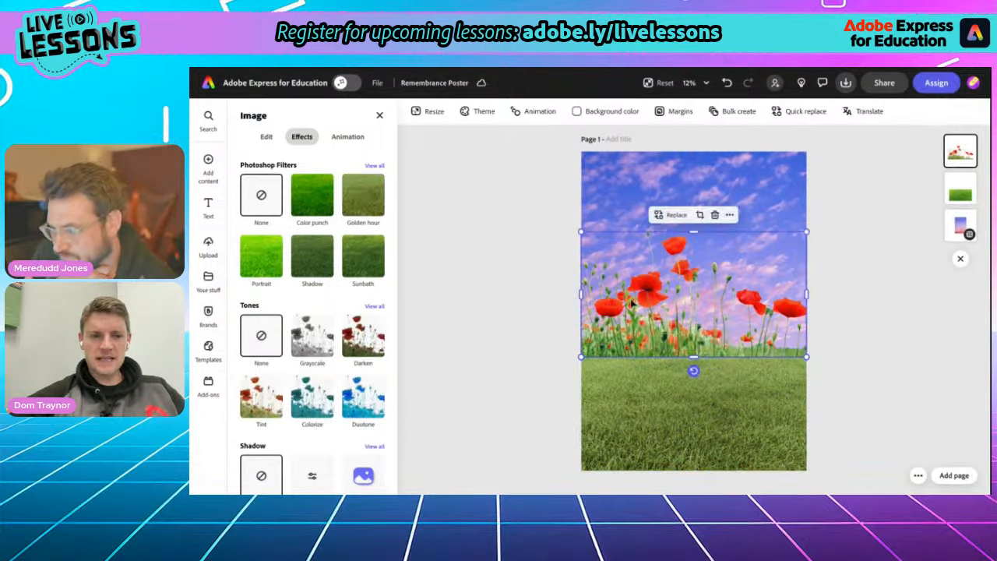
{"action": "left_click", "coordinate": [362, 204]}
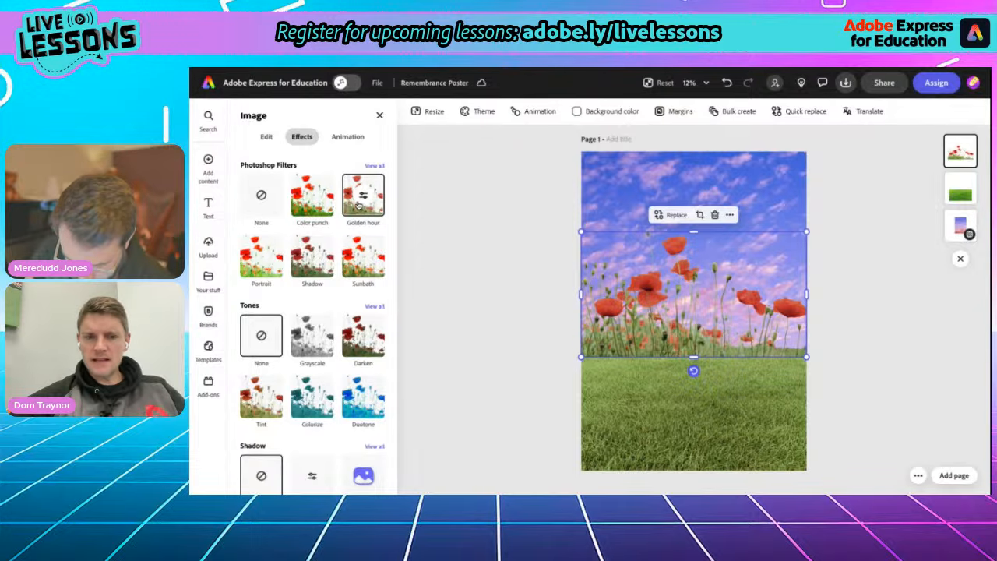
{"action": "left_click", "coordinate": [272, 251]}
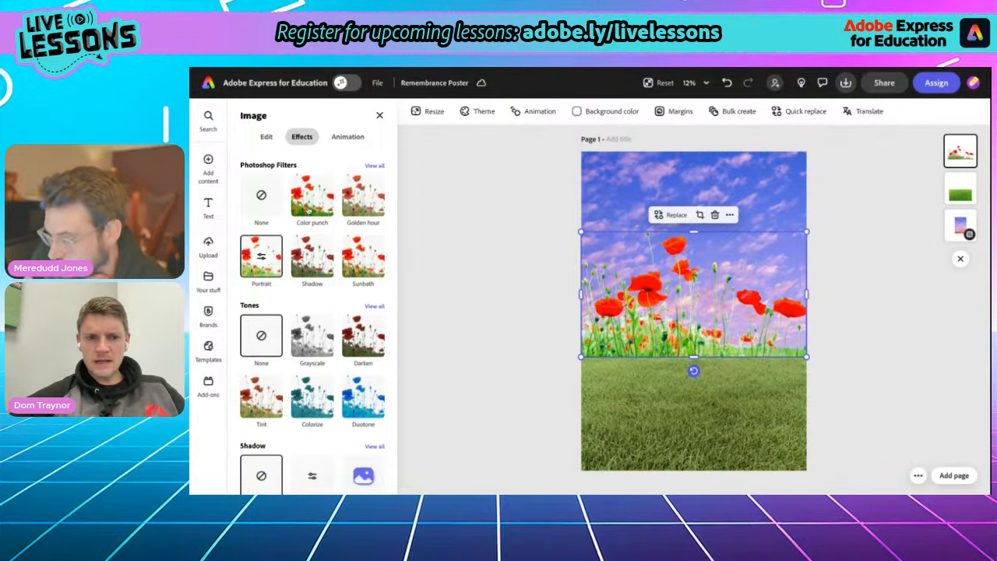
{"action": "left_click", "coordinate": [311, 255]}
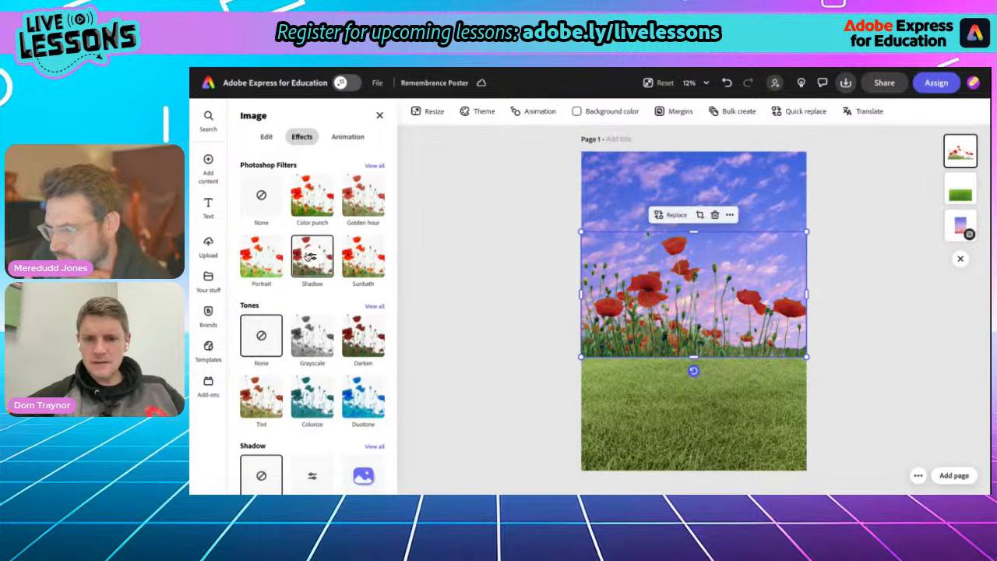
{"action": "left_click", "coordinate": [374, 257]}
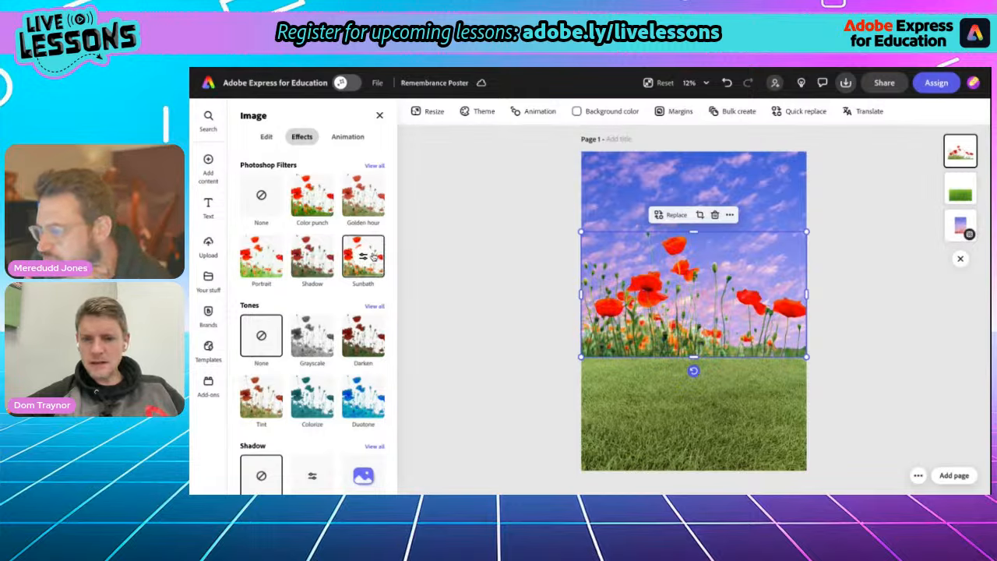
{"action": "left_click", "coordinate": [380, 209]}
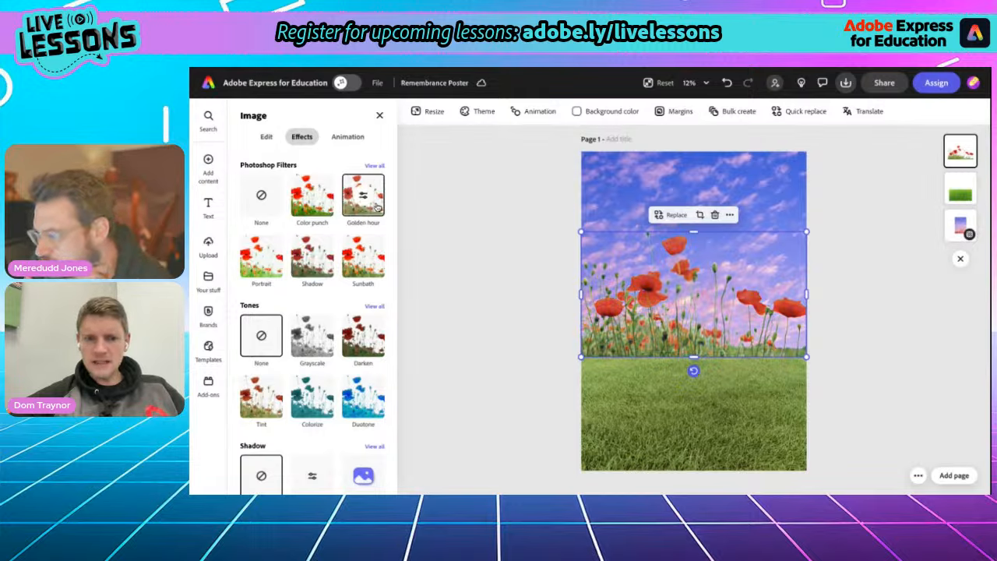
{"action": "left_click", "coordinate": [505, 304]}
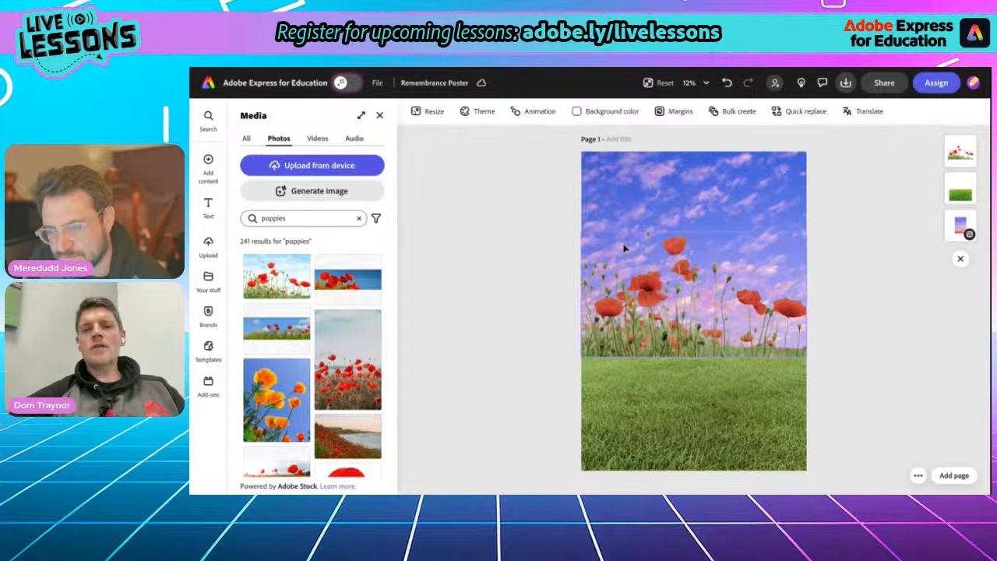
- Try the Shadow, Golden hour and Color punch filters on the sky background and restore it to no filter
{"action": "left_click", "coordinate": [649, 184]}
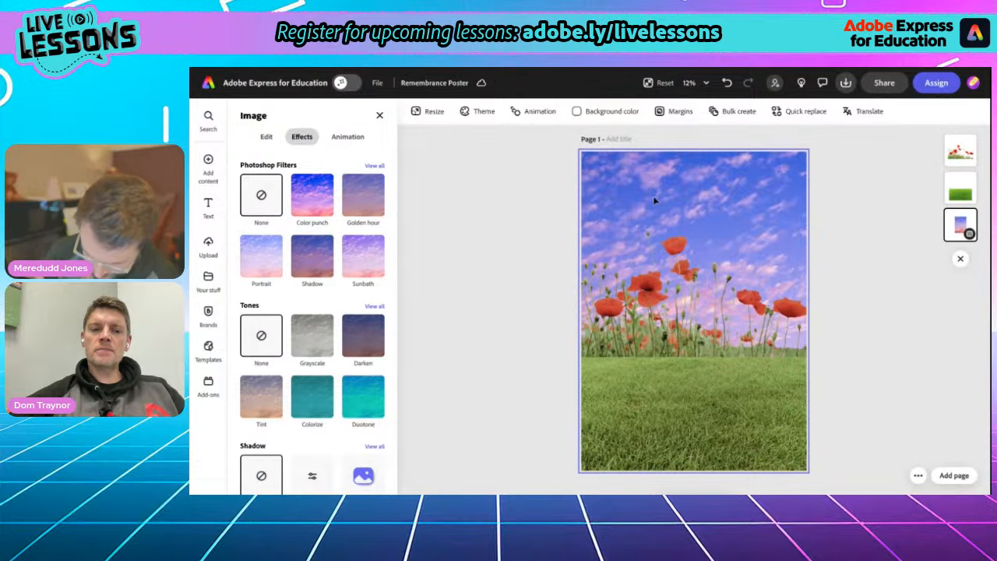
{"action": "left_click", "coordinate": [320, 254]}
{"action": "left_click", "coordinate": [352, 199]}
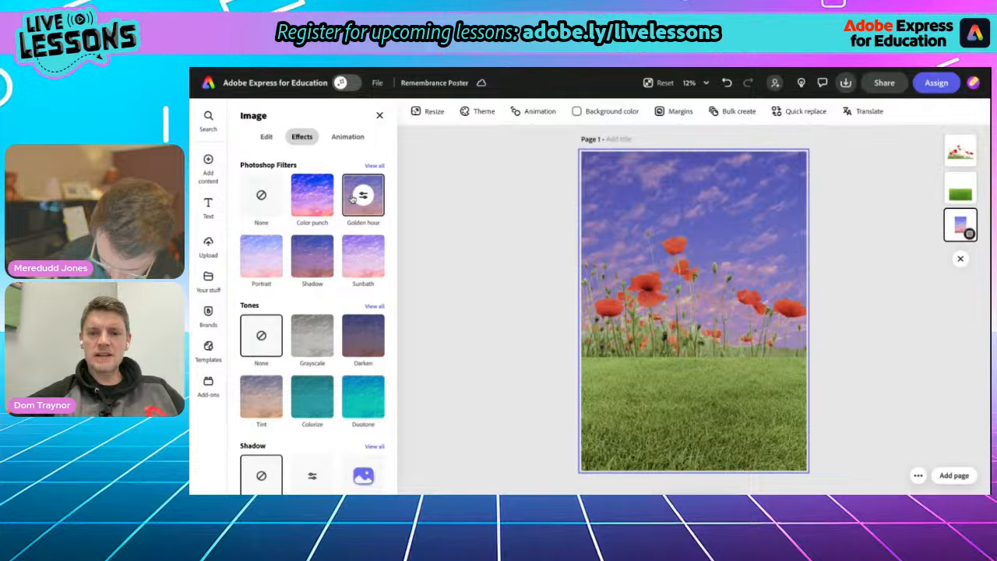
{"action": "left_click", "coordinate": [312, 205]}
{"action": "left_click", "coordinate": [264, 201]}
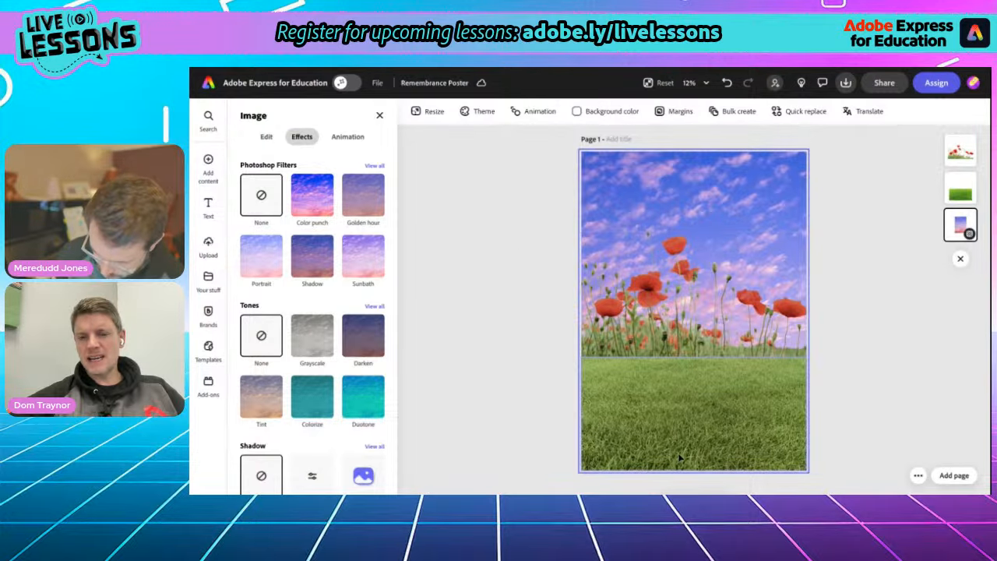
{"action": "left_click", "coordinate": [521, 385]}
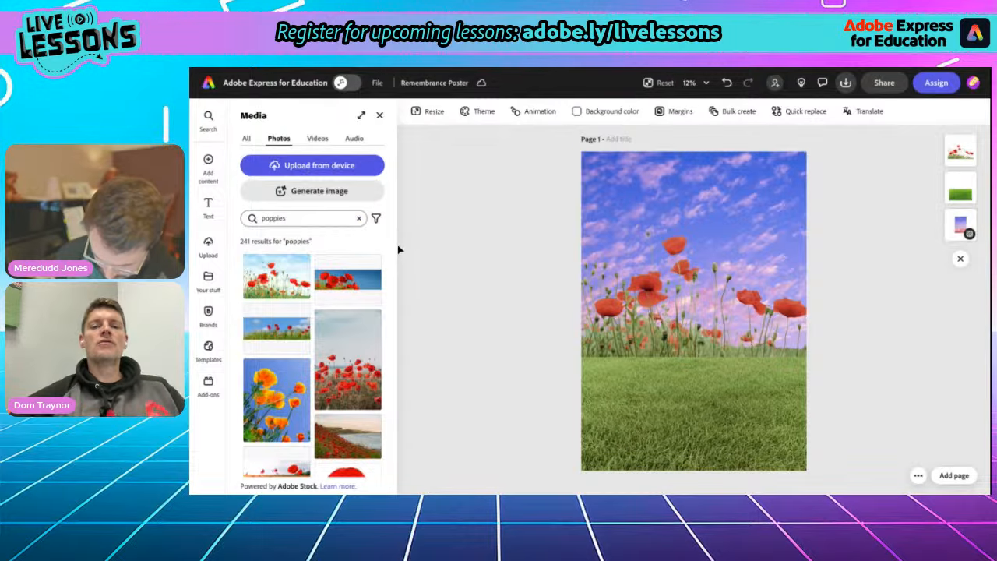
- Search the design assets for "cross" and browse the artwork for a suitable one
{"action": "left_click", "coordinate": [379, 114]}
{"action": "left_click", "coordinate": [209, 165]}
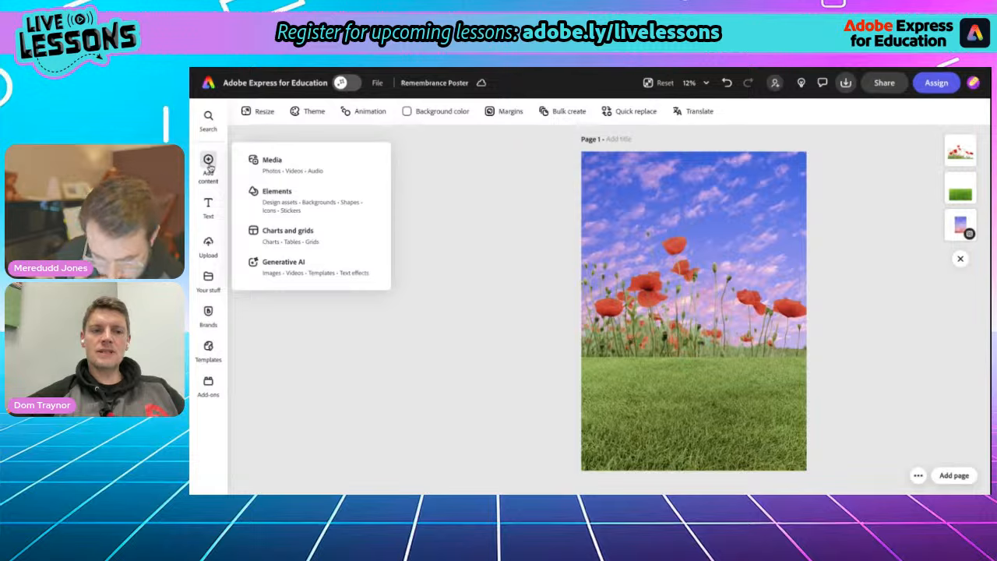
{"action": "left_click", "coordinate": [296, 206]}
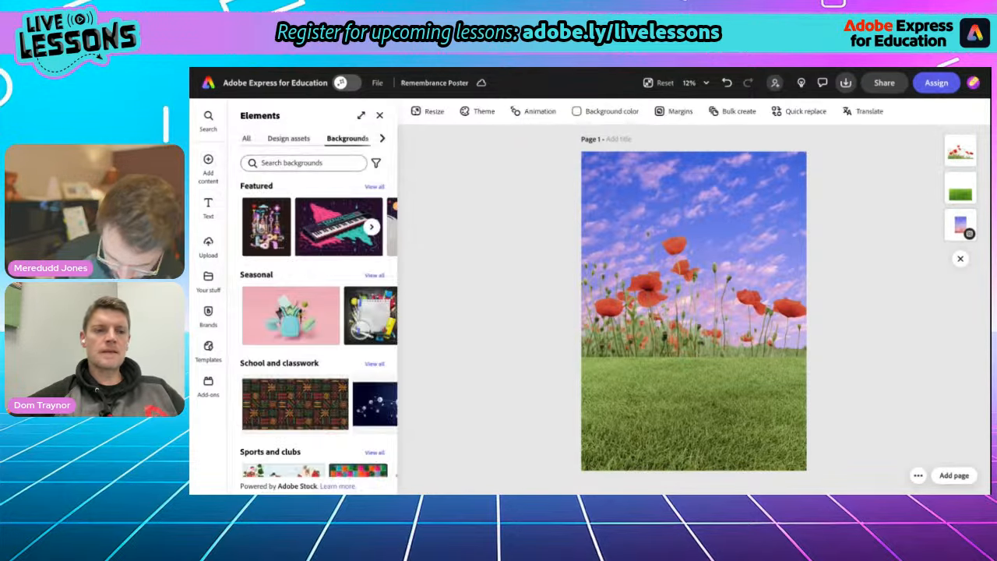
{"action": "left_click", "coordinate": [291, 139]}
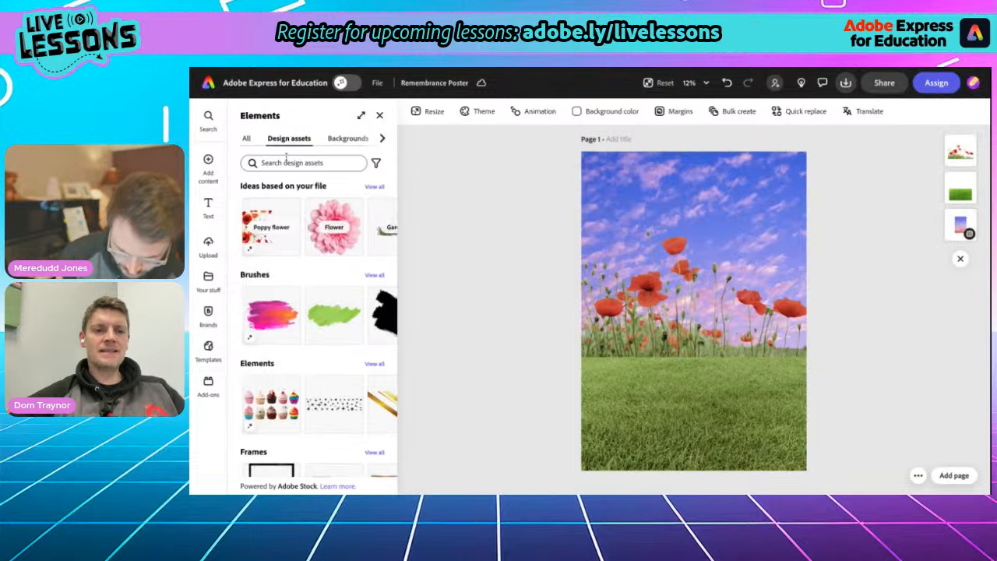
{"action": "left_click", "coordinate": [282, 163]}
{"action": "type", "text": "cross"}
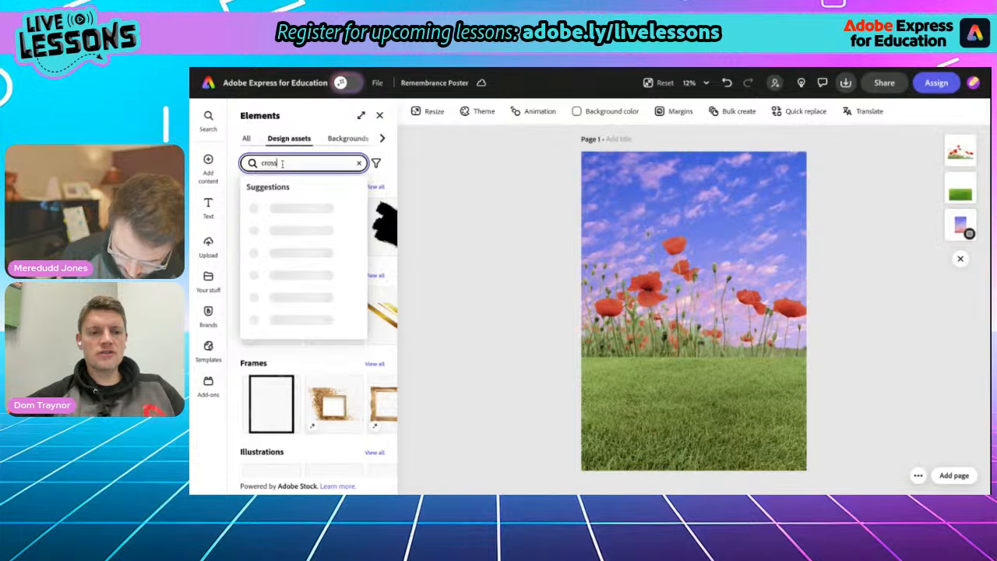
{"action": "key", "text": "Return"}
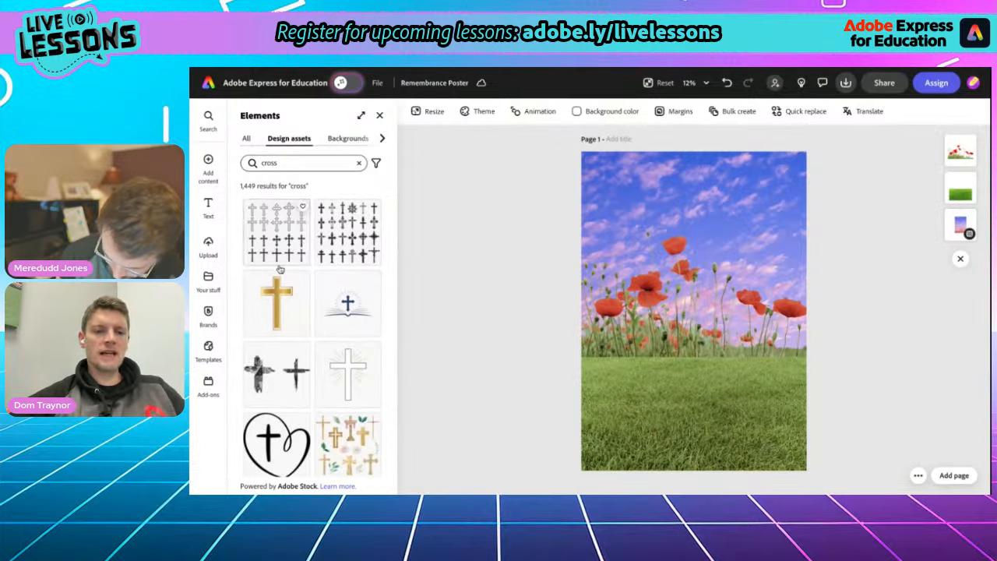
{"action": "scroll", "coordinate": [282, 379], "scroll_direction": "down", "scroll_amount": 5}
{"action": "scroll", "coordinate": [282, 378], "scroll_direction": "down", "scroll_amount": 1}
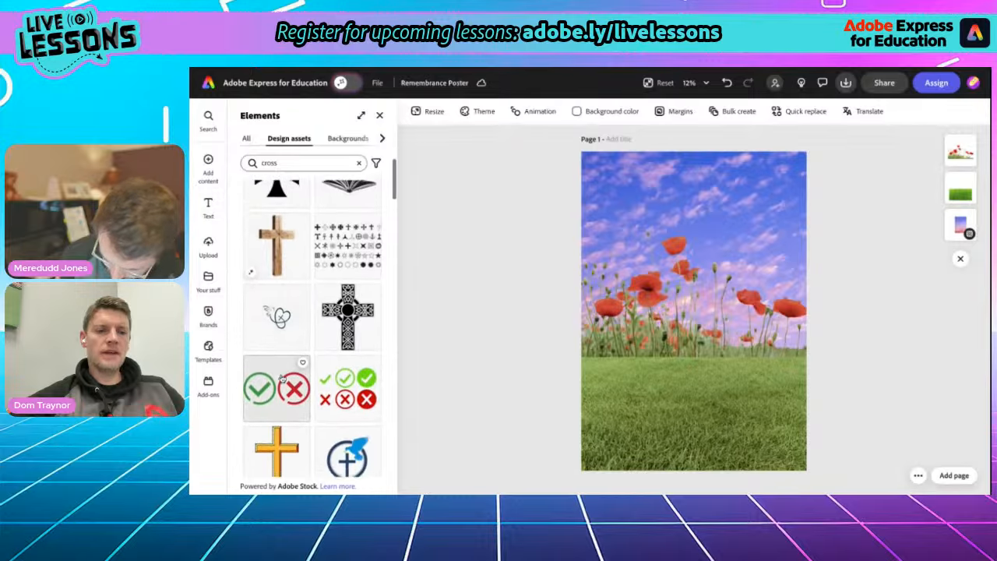
{"action": "scroll", "coordinate": [278, 397], "scroll_direction": "up", "scroll_amount": 5}
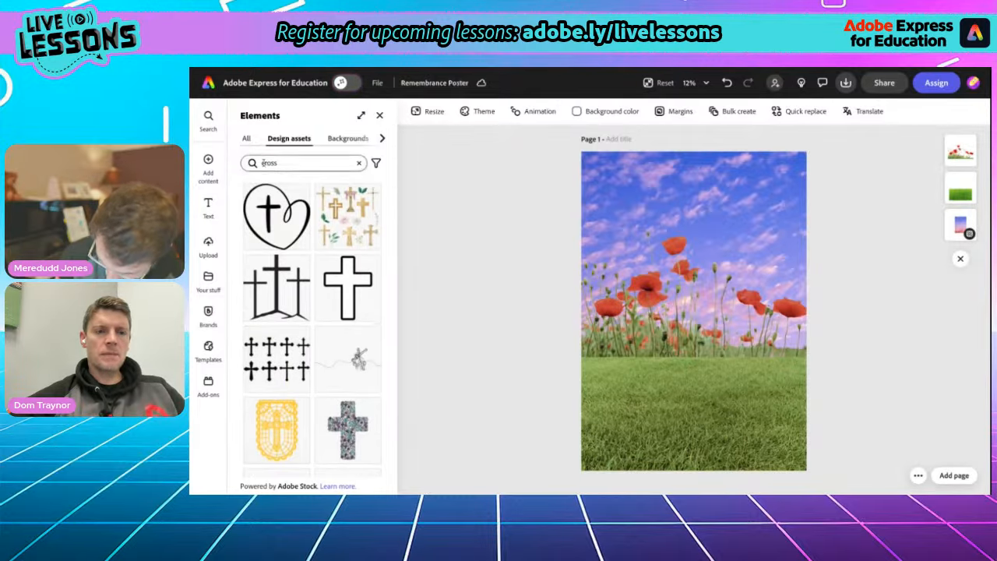
- Refine the design asset search to "wooden cross" and look through the matching artwork
{"action": "left_click", "coordinate": [264, 161]}
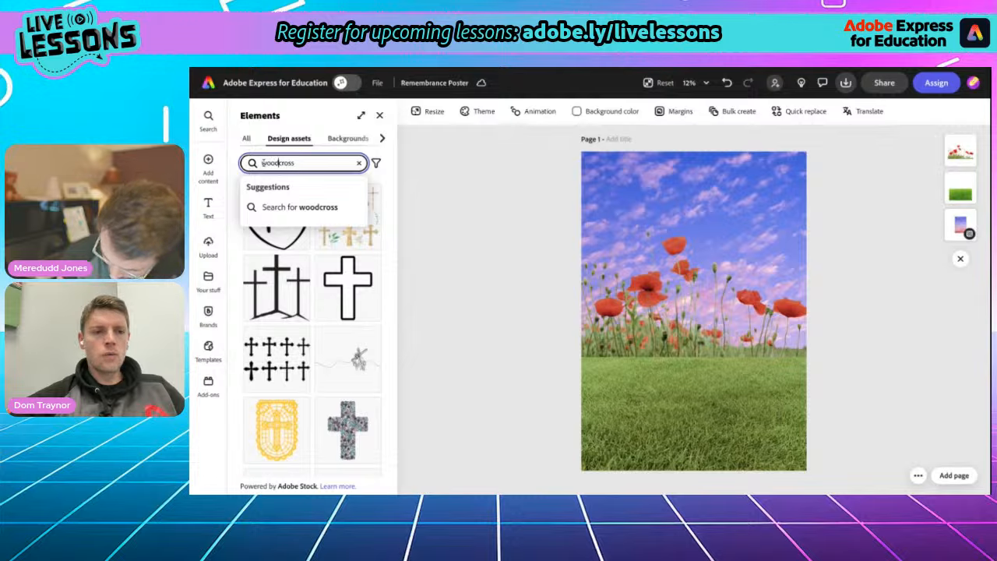
{"action": "type", "text": "wooden"}
{"action": "key", "text": "Return"}
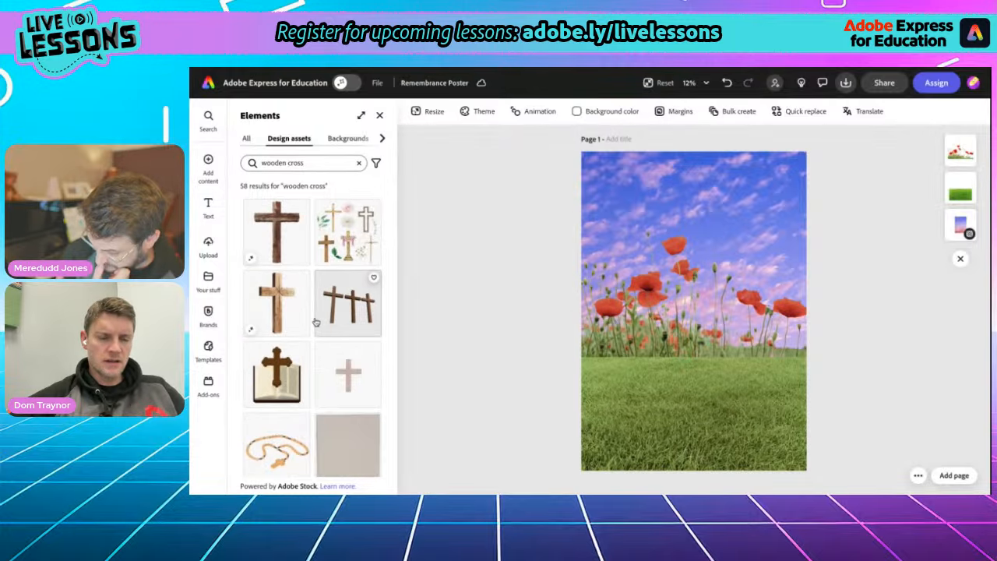
{"action": "scroll", "coordinate": [316, 322], "scroll_direction": "down", "scroll_amount": 6}
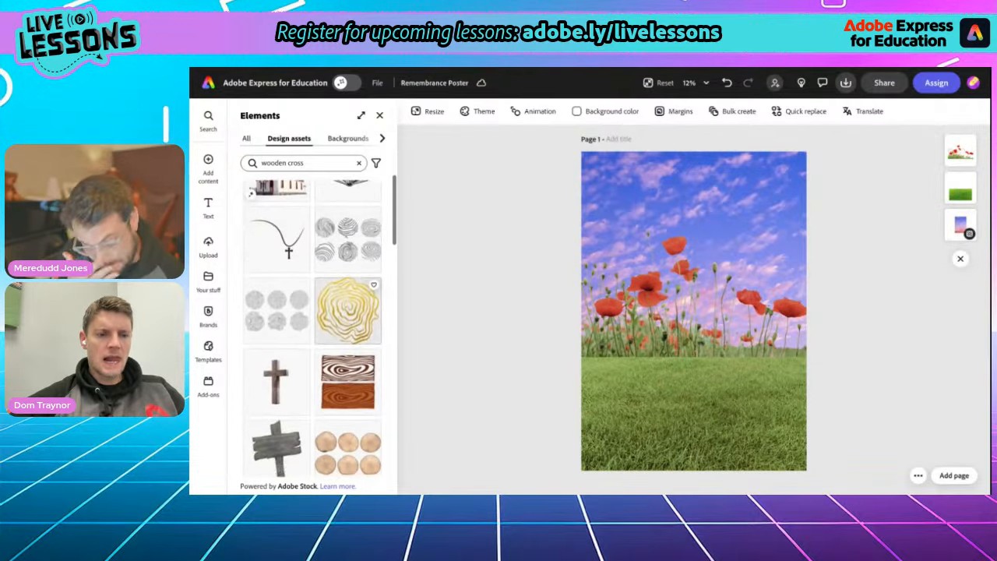
{"action": "scroll", "coordinate": [316, 327], "scroll_direction": "down", "scroll_amount": 10}
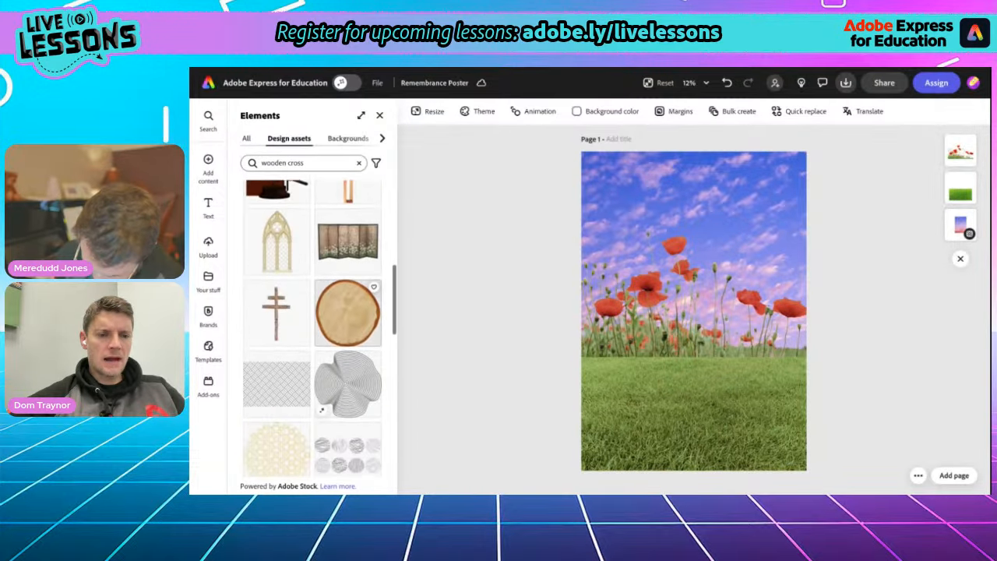
{"action": "scroll", "coordinate": [347, 327], "scroll_direction": "down", "scroll_amount": 3}
{"action": "scroll", "coordinate": [348, 327], "scroll_direction": "up", "scroll_amount": 16}
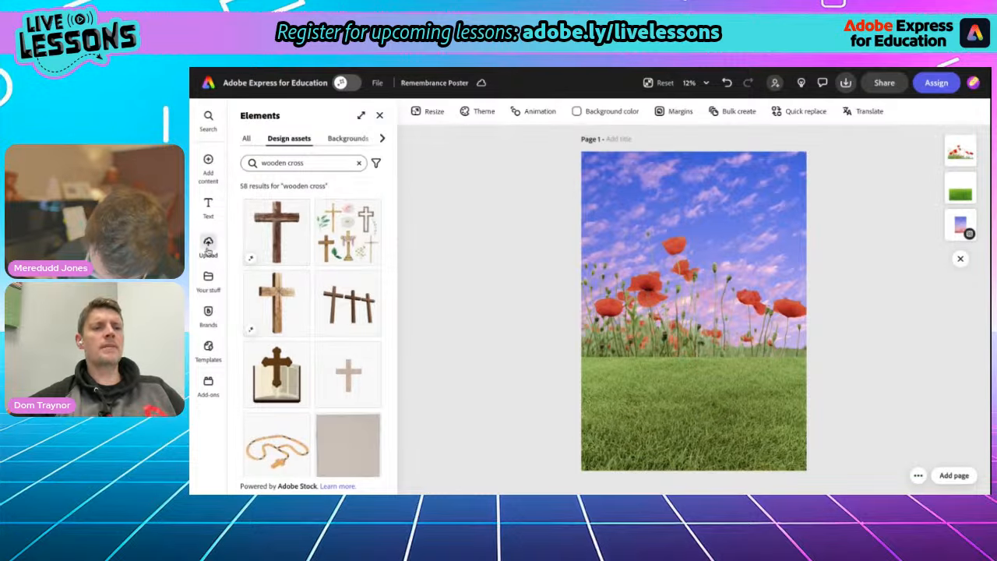
- Search the stock photos for "wooden cross" and add the tall, angled wooden cross on white to the poster
{"action": "left_click", "coordinate": [379, 115]}
{"action": "mouse_move", "coordinate": [210, 161]}
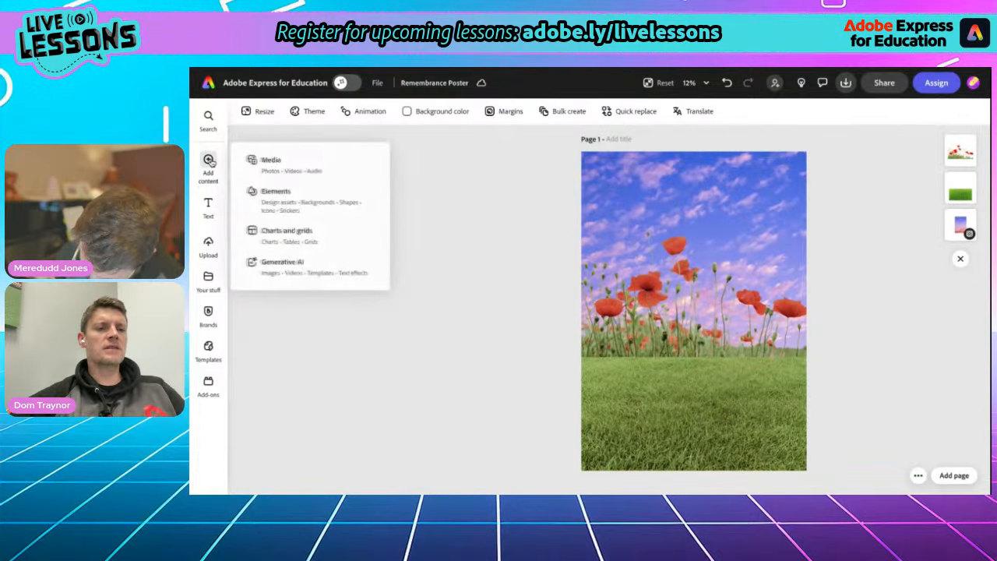
{"action": "left_click", "coordinate": [243, 161]}
{"action": "left_click", "coordinate": [288, 218]}
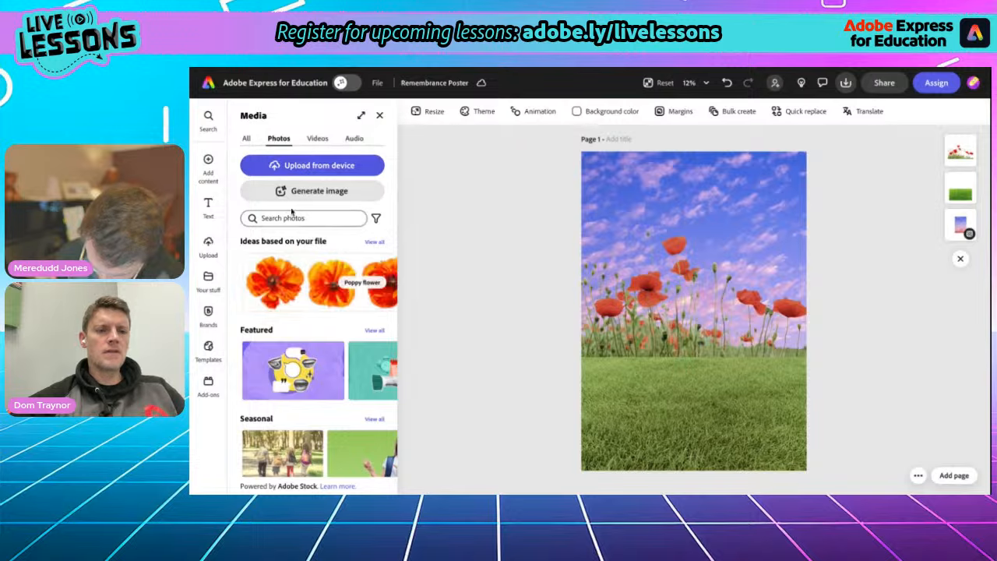
{"action": "type", "text": "wooden cross"}
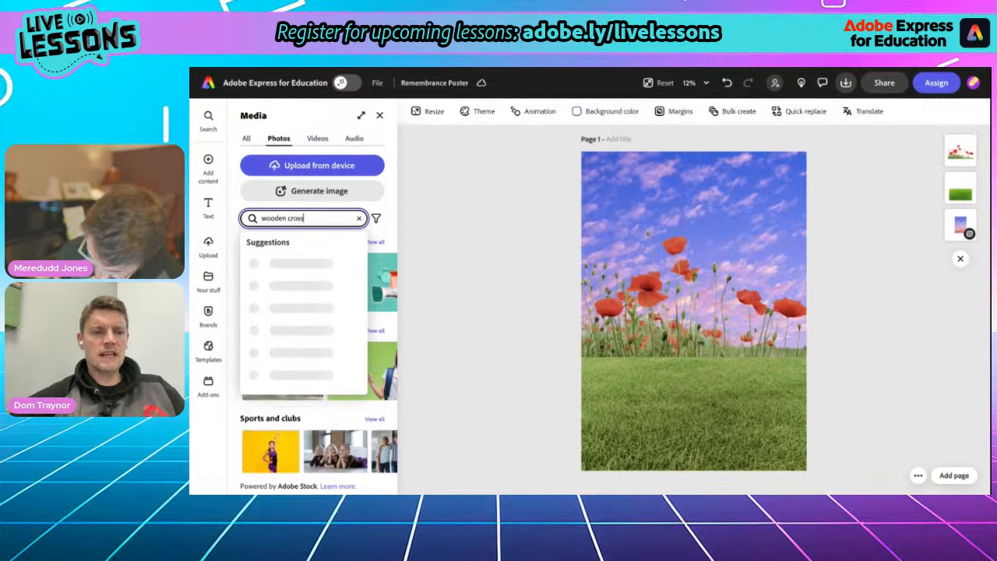
{"action": "key", "text": "Return"}
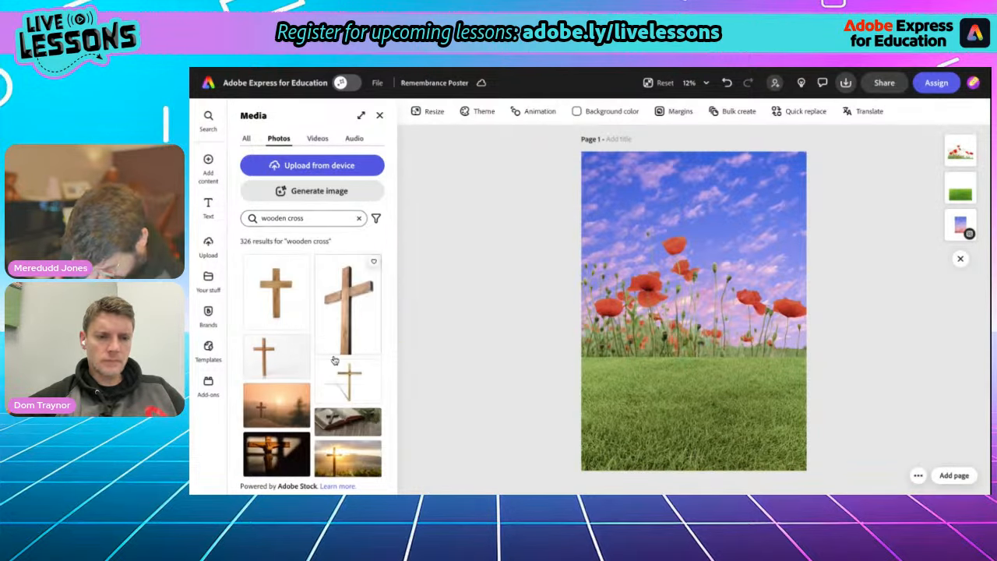
{"action": "scroll", "coordinate": [336, 374], "scroll_direction": "down", "scroll_amount": 3}
{"action": "scroll", "coordinate": [336, 374], "scroll_direction": "up", "scroll_amount": 3}
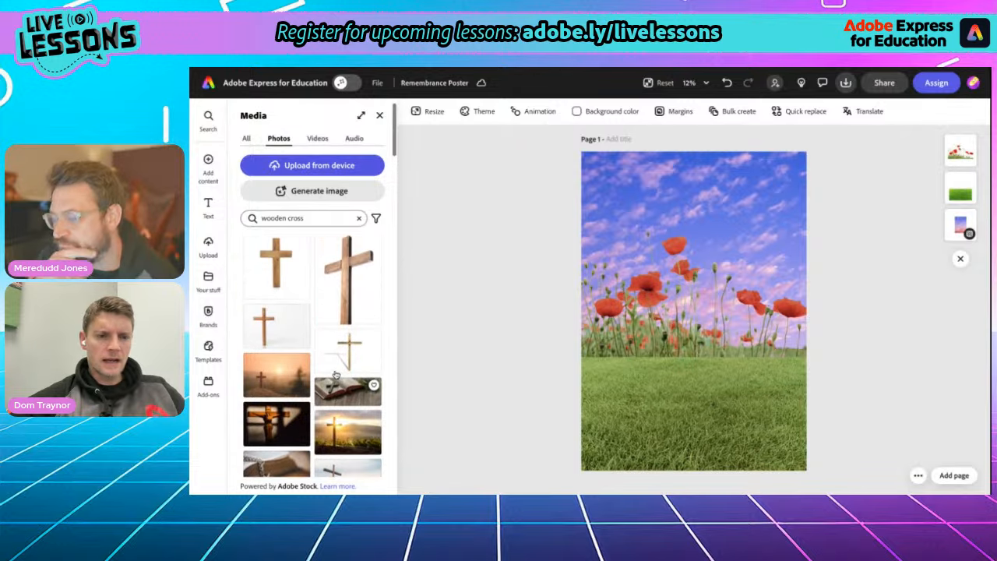
{"action": "left_click", "coordinate": [342, 282]}
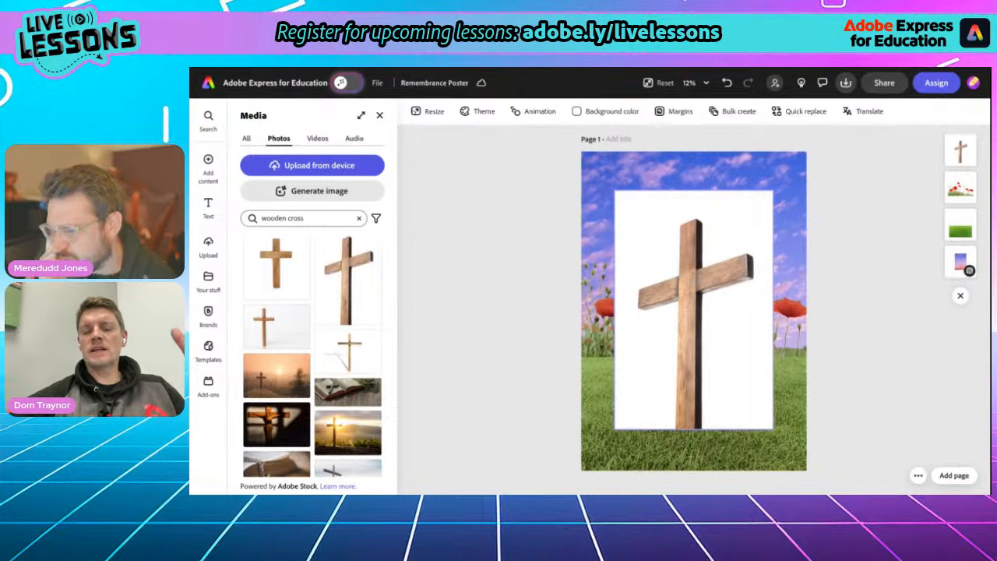
- Tilt the wooden cross photo slightly clockwise and remove its white background
{"action": "left_click", "coordinate": [693, 309]}
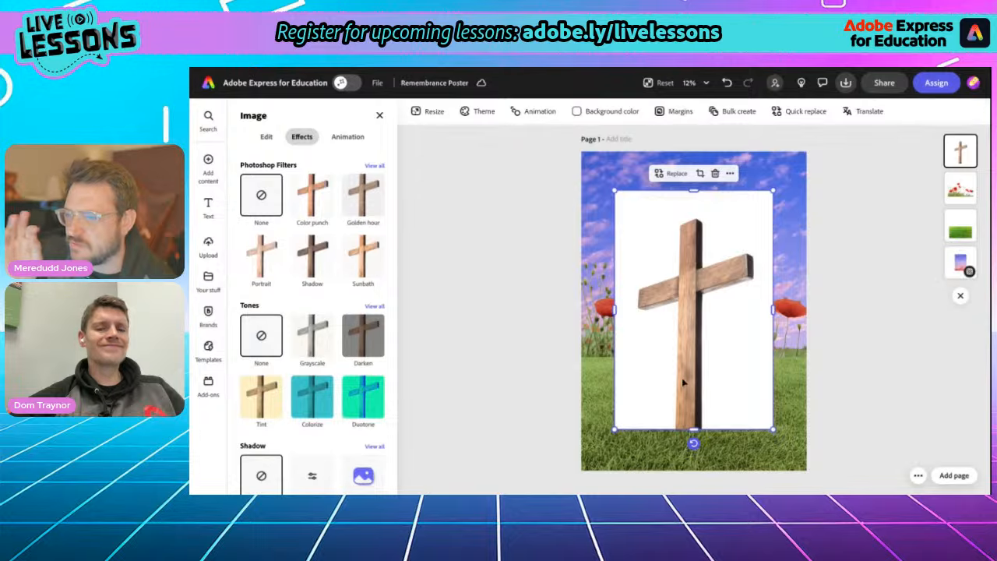
{"action": "left_click_drag", "start_coordinate": [694, 443], "coordinate": [669, 442]}
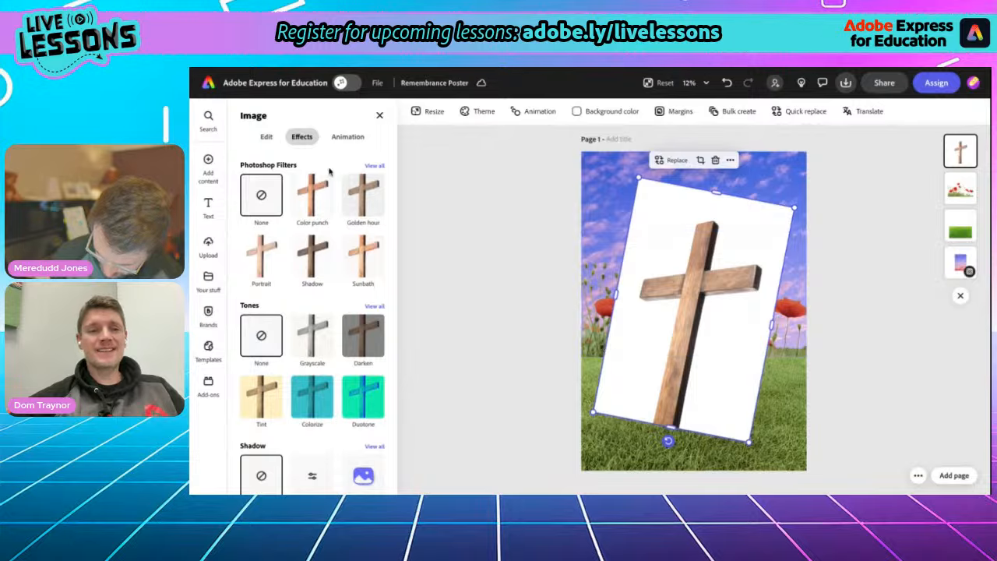
{"action": "left_click", "coordinate": [266, 137]}
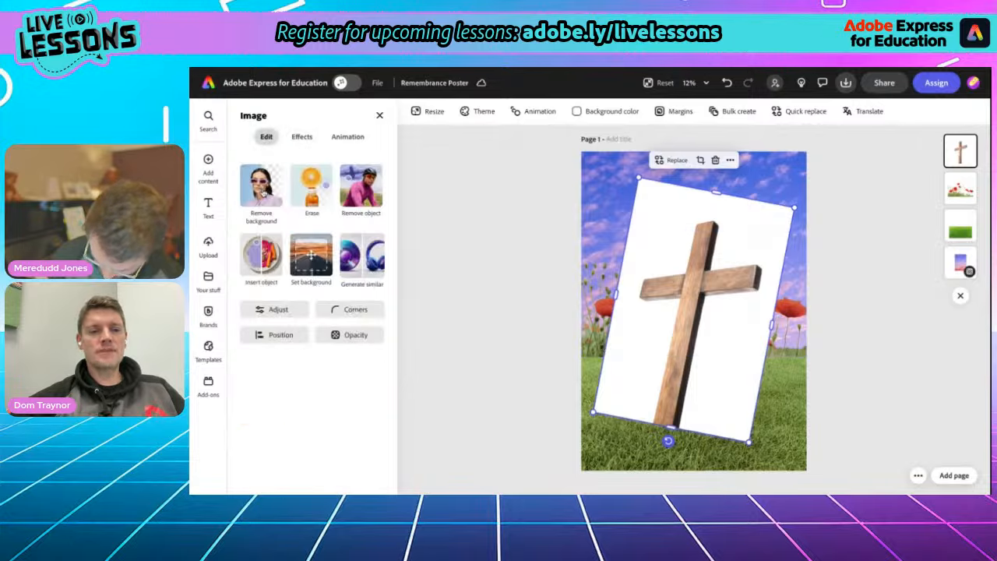
- Shrink the cross to about half its size and stand it on the poster's right side with its foot just below the horizon
{"action": "left_click_drag", "start_coordinate": [592, 413], "coordinate": [719, 341]}
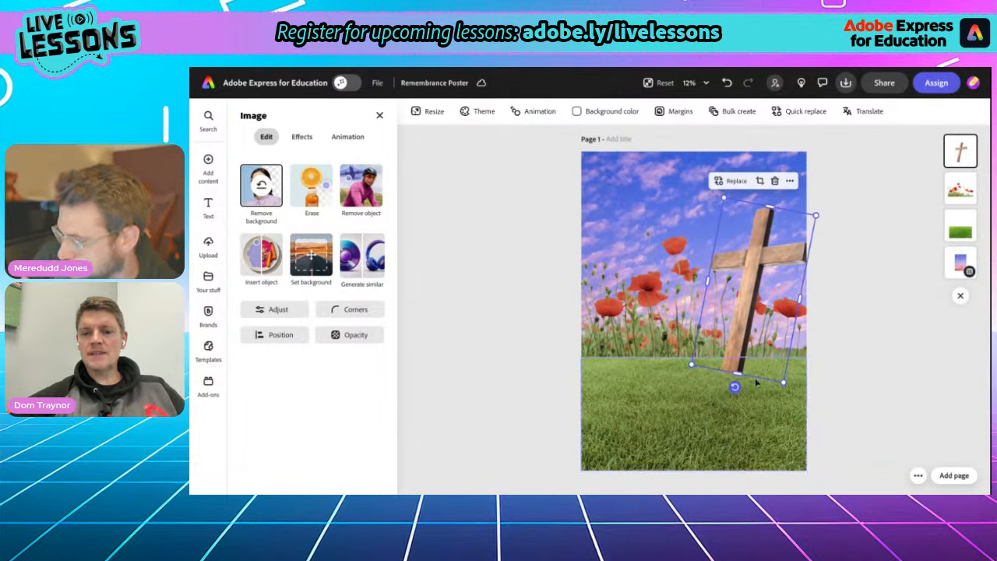
{"action": "left_click_drag", "start_coordinate": [784, 382], "coordinate": [776, 359]}
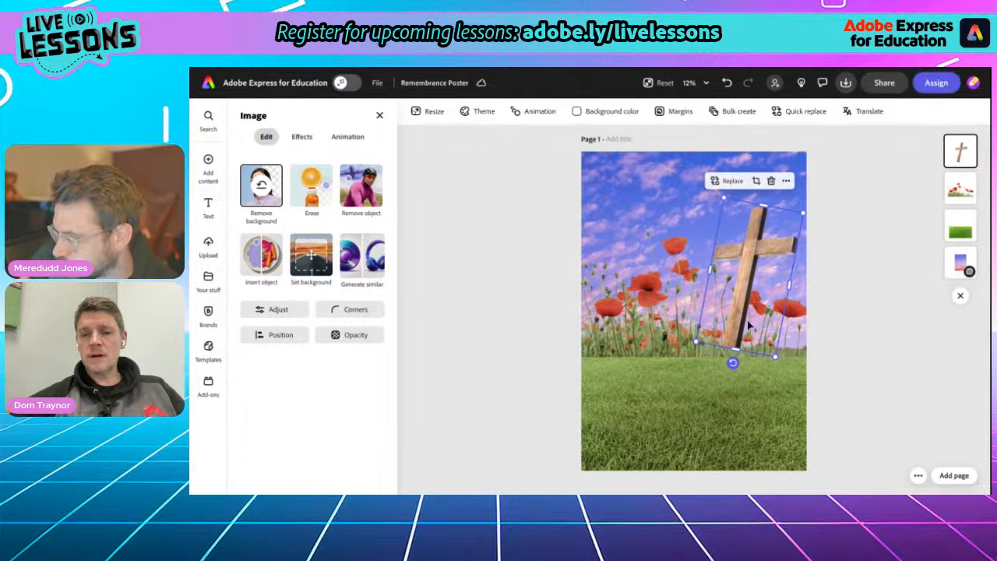
{"action": "left_click_drag", "start_coordinate": [740, 315], "coordinate": [739, 328]}
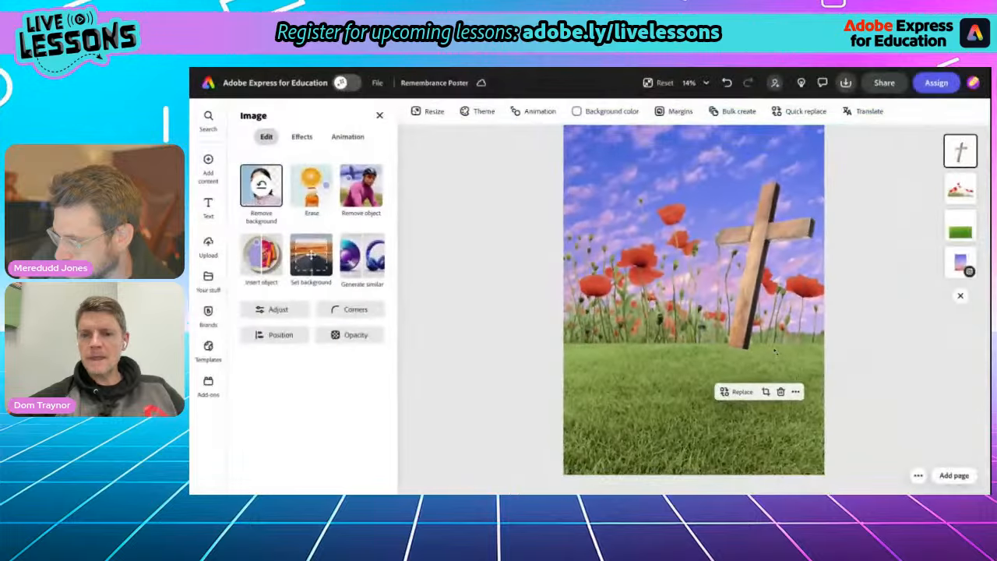
- Move the wooden cross layer behind the poppies and the grass, keeping it in front of the sky
{"action": "left_click_drag", "start_coordinate": [958, 155], "coordinate": [960, 226]}
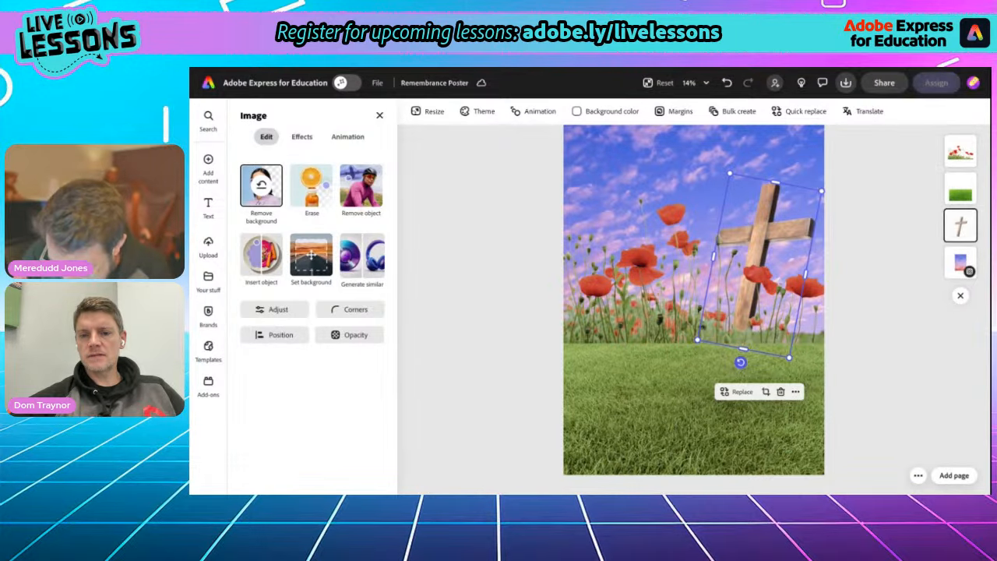
{"action": "left_click", "coordinate": [881, 256]}
{"action": "scroll", "coordinate": [796, 312], "scroll_direction": "up", "scroll_amount": 3}
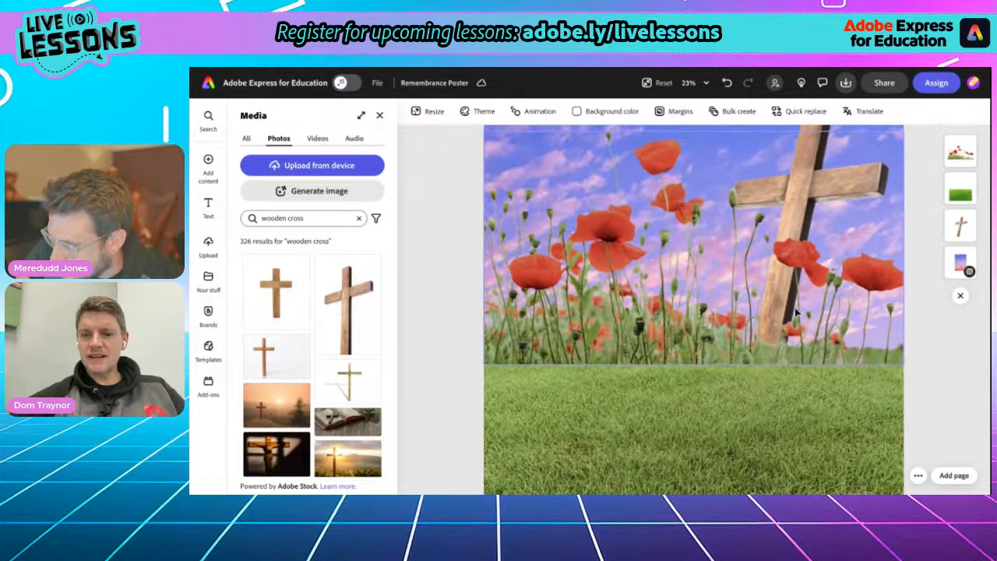
{"action": "scroll", "coordinate": [796, 312], "scroll_direction": "down", "scroll_amount": 3}
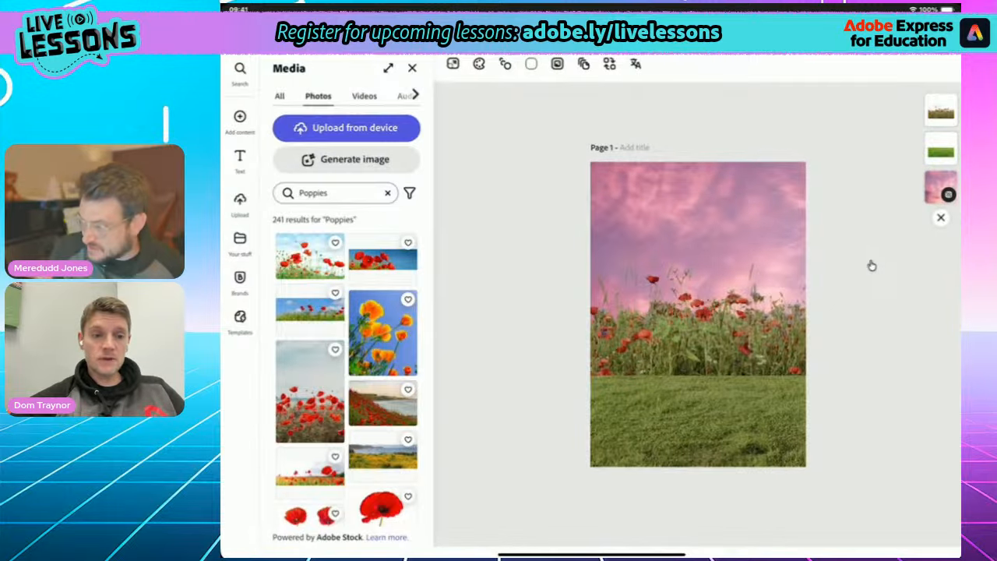
- On the pink-sky poster, replace the stock photo search for poppies with "Wooden cross"
{"action": "scroll", "coordinate": [871, 266], "scroll_direction": "up", "scroll_amount": 3}
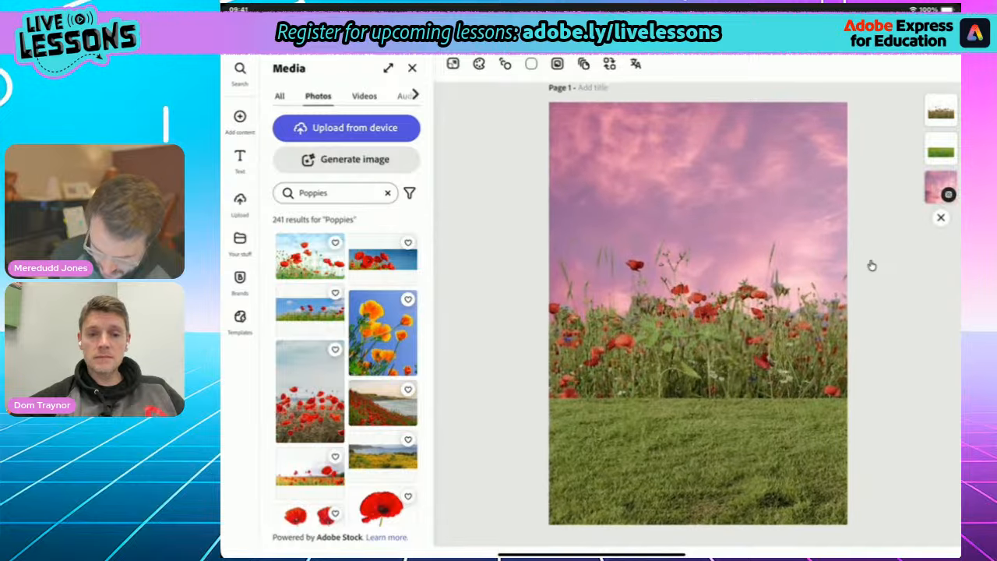
{"action": "scroll", "coordinate": [872, 265], "scroll_direction": "down", "scroll_amount": 1}
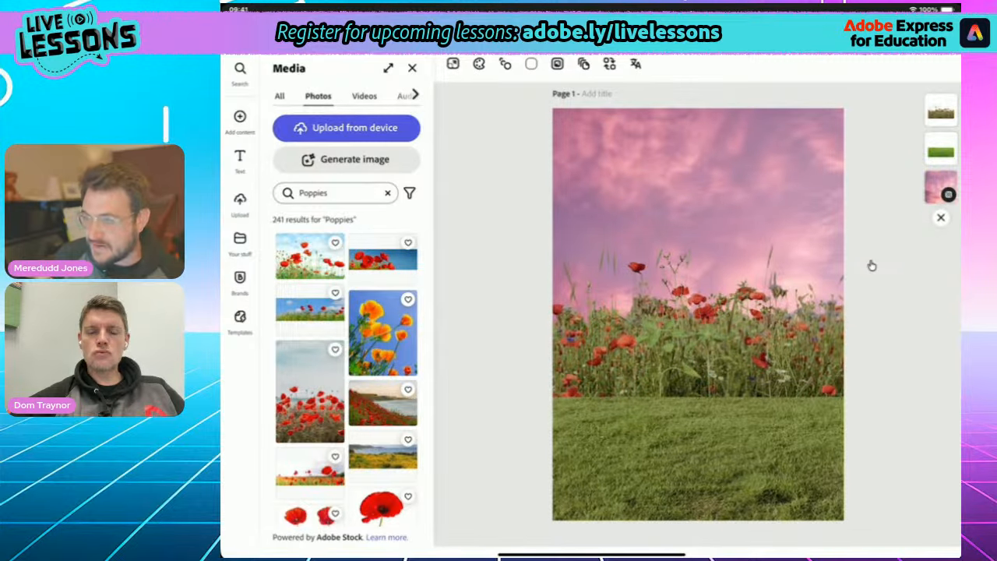
{"action": "left_click", "coordinate": [240, 117]}
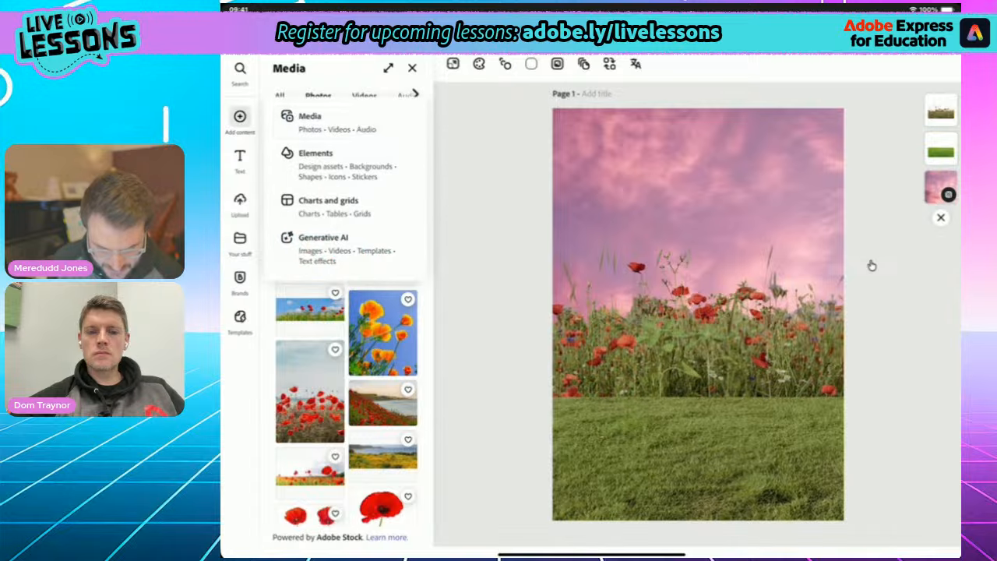
{"action": "left_click", "coordinate": [335, 122]}
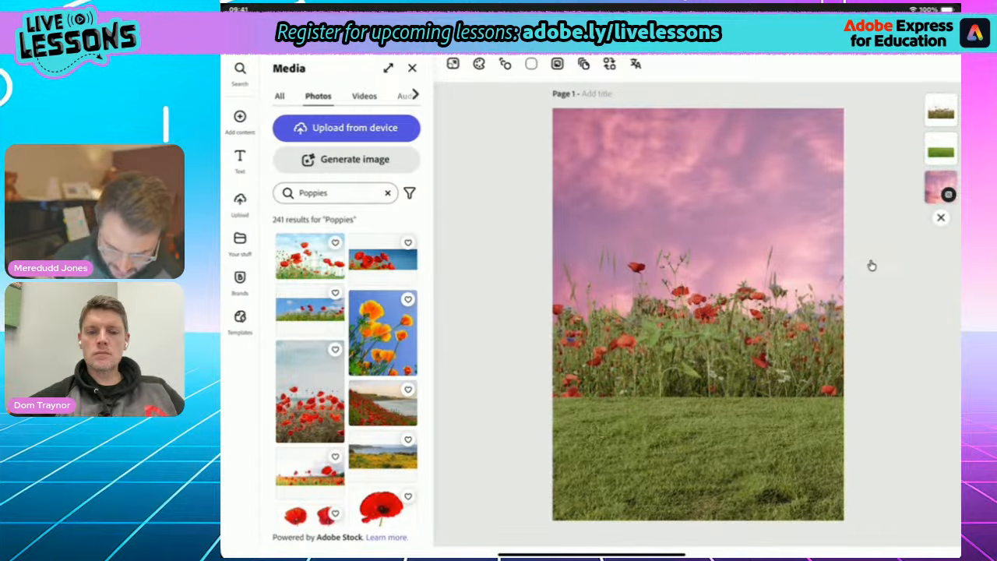
{"action": "left_click", "coordinate": [387, 193]}
{"action": "left_click", "coordinate": [335, 193]}
{"action": "type", "text": "Woo"}
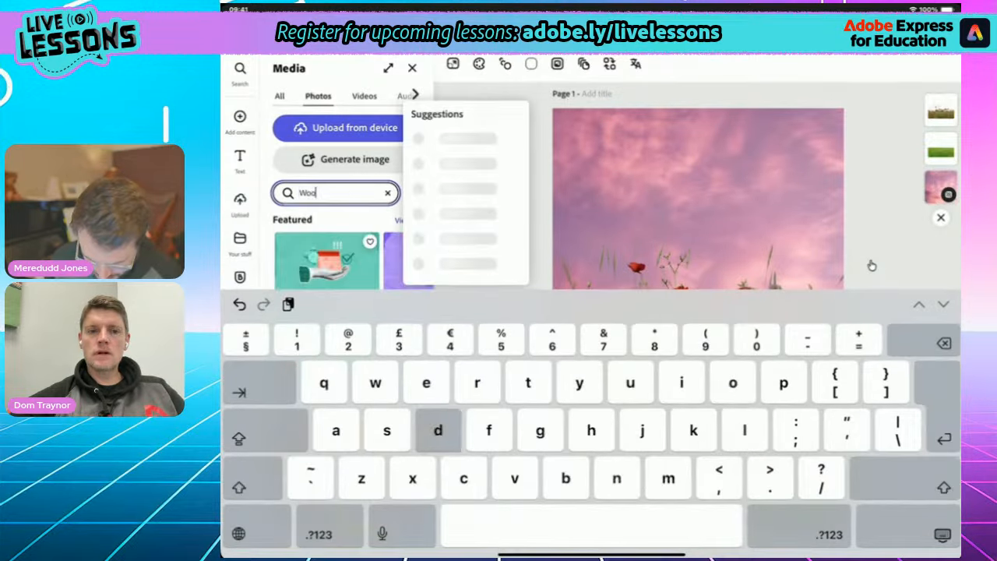
{"action": "type", "text": "den cross"}
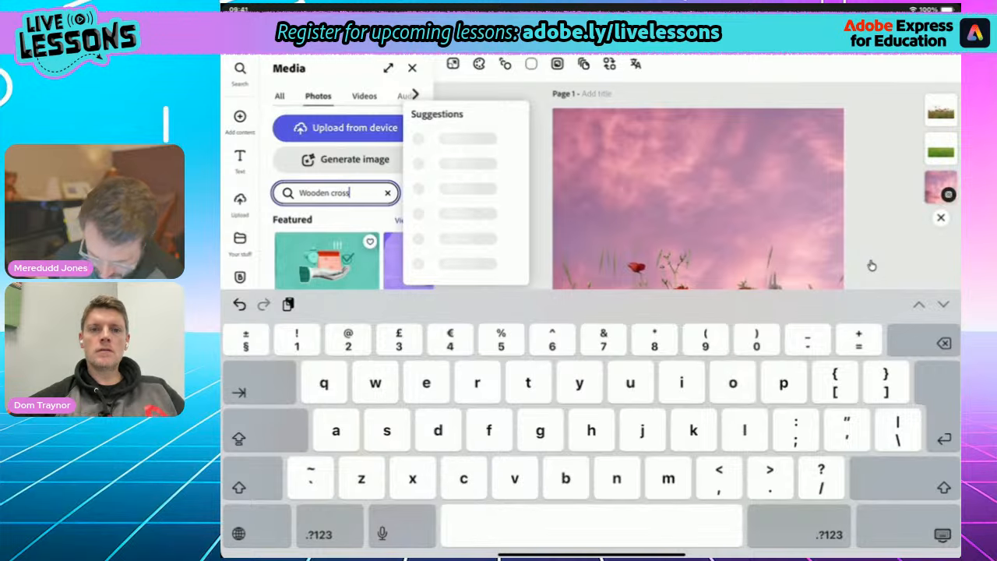
{"action": "key", "text": "Return"}
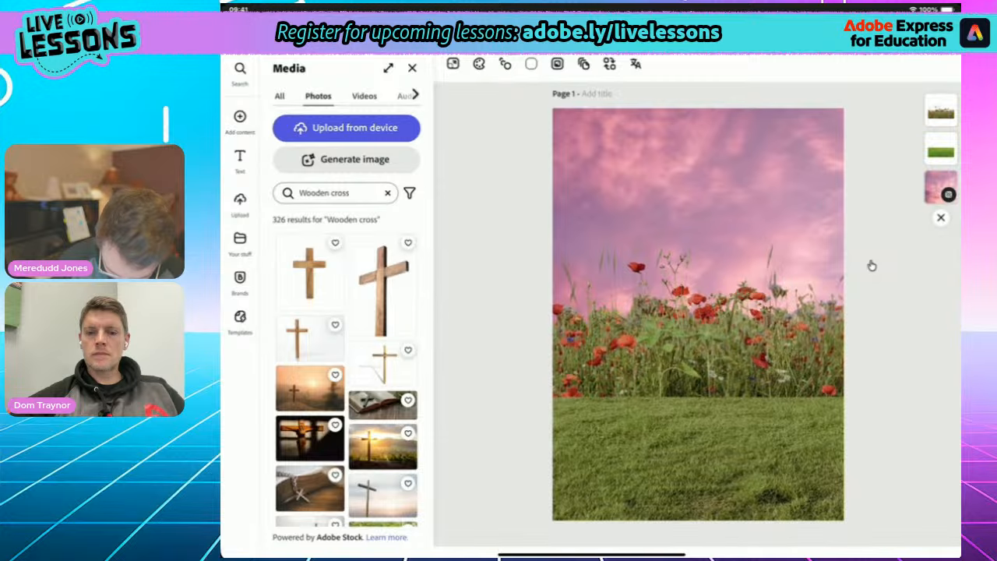
- Look through the wooden cross photos and add the one with a slanted cross against a pale, cloudy sky
{"action": "scroll", "coordinate": [347, 374], "scroll_direction": "down", "scroll_amount": 3}
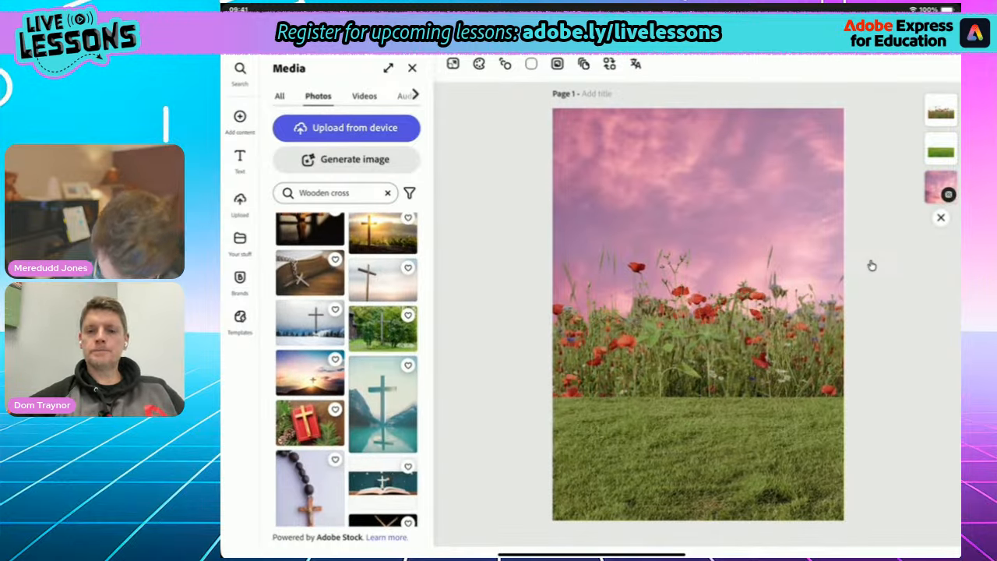
{"action": "scroll", "coordinate": [347, 370], "scroll_direction": "down", "scroll_amount": 3}
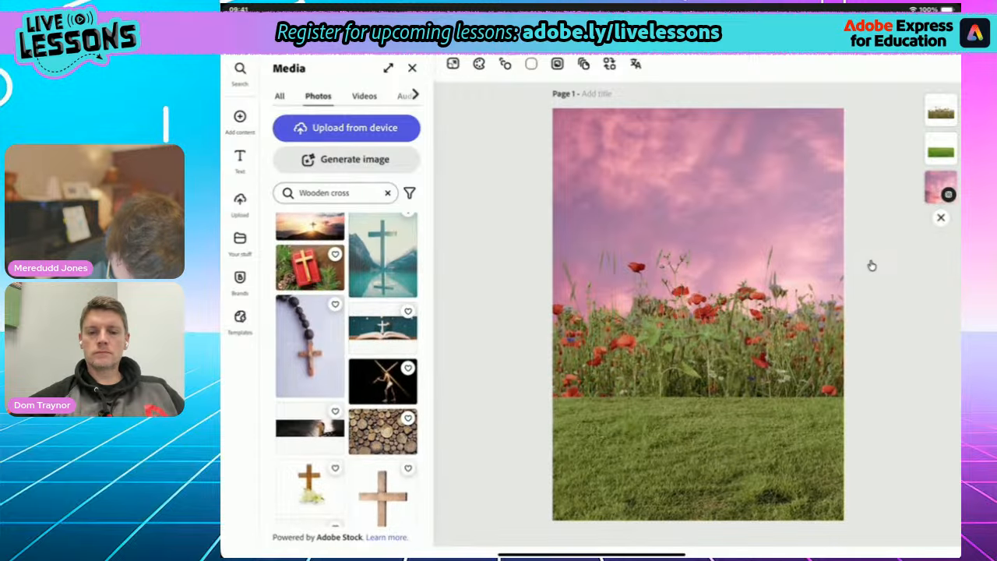
{"action": "scroll", "coordinate": [346, 370], "scroll_direction": "down", "scroll_amount": 5}
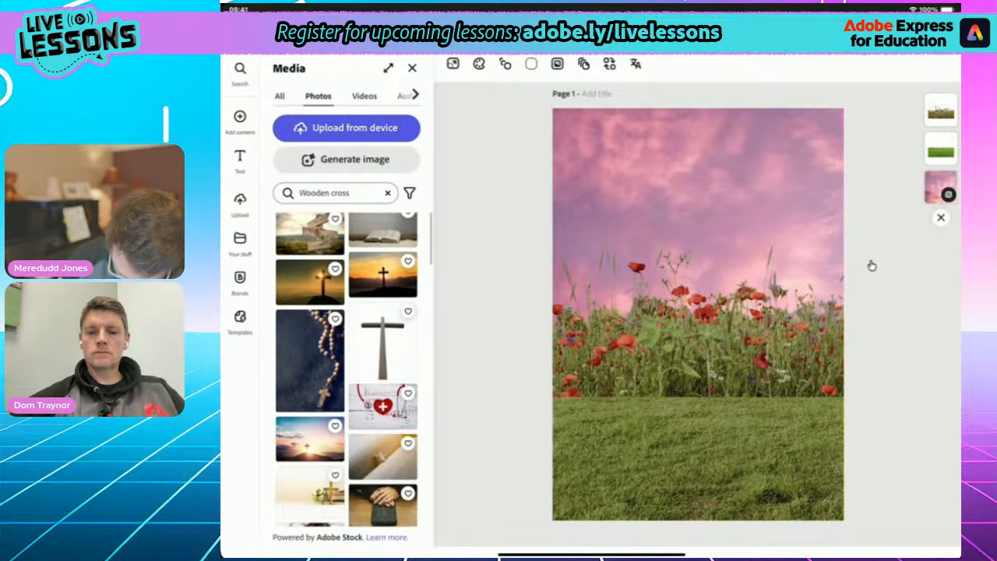
{"action": "scroll", "coordinate": [346, 370], "scroll_direction": "down", "scroll_amount": 5}
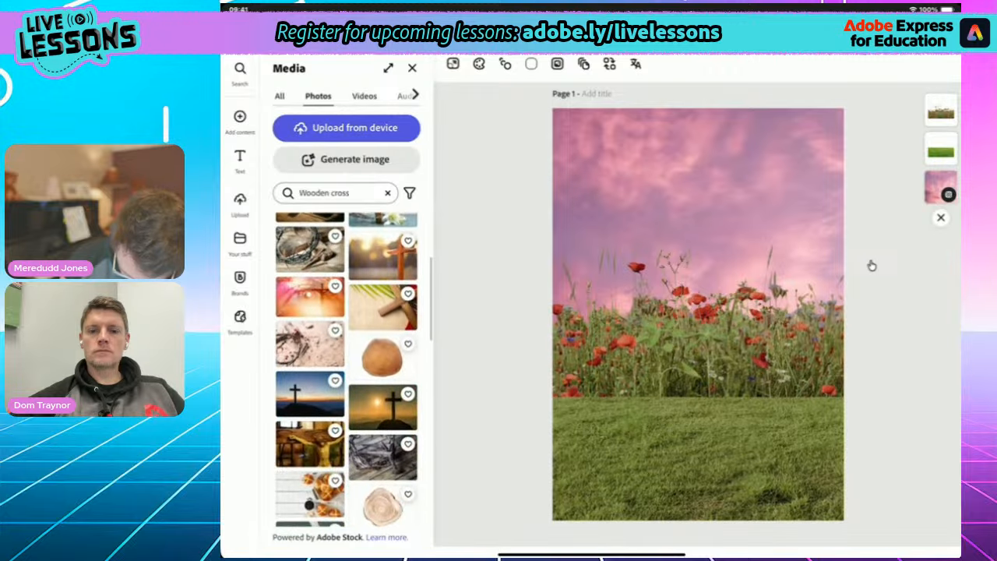
{"action": "scroll", "coordinate": [347, 370], "scroll_direction": "down", "scroll_amount": 5}
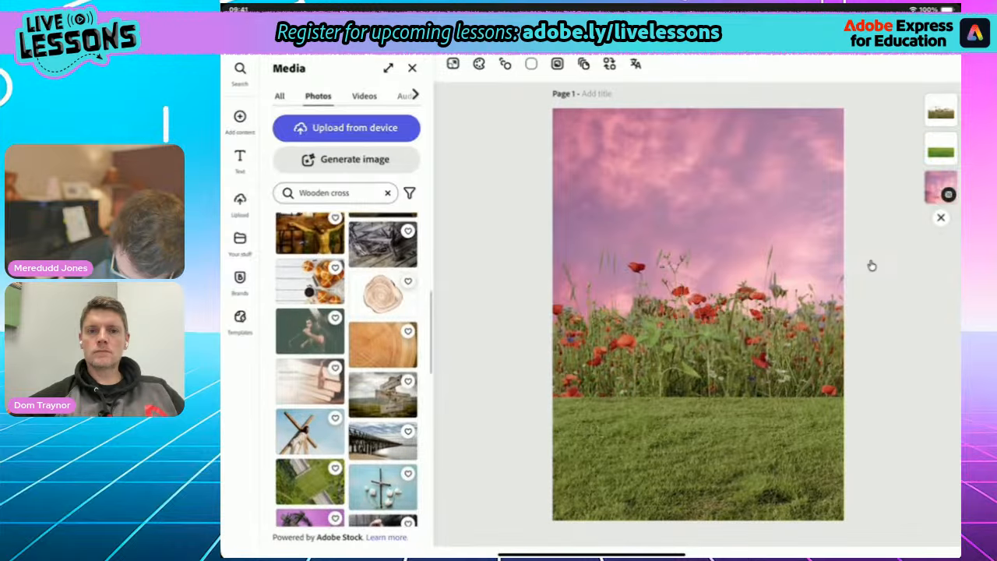
{"action": "scroll", "coordinate": [346, 370], "scroll_direction": "down", "scroll_amount": 5}
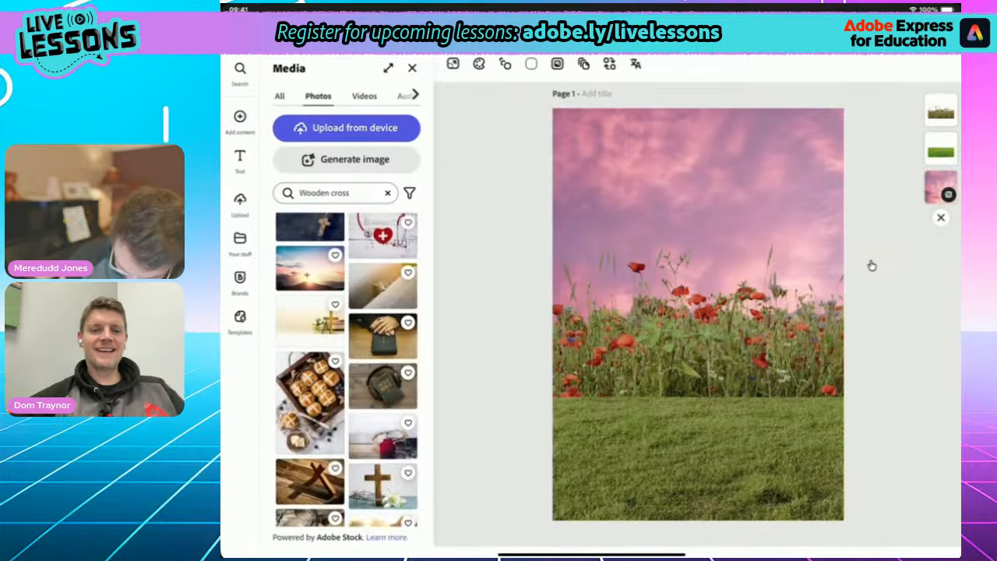
{"action": "scroll", "coordinate": [347, 370], "scroll_direction": "down", "scroll_amount": 5}
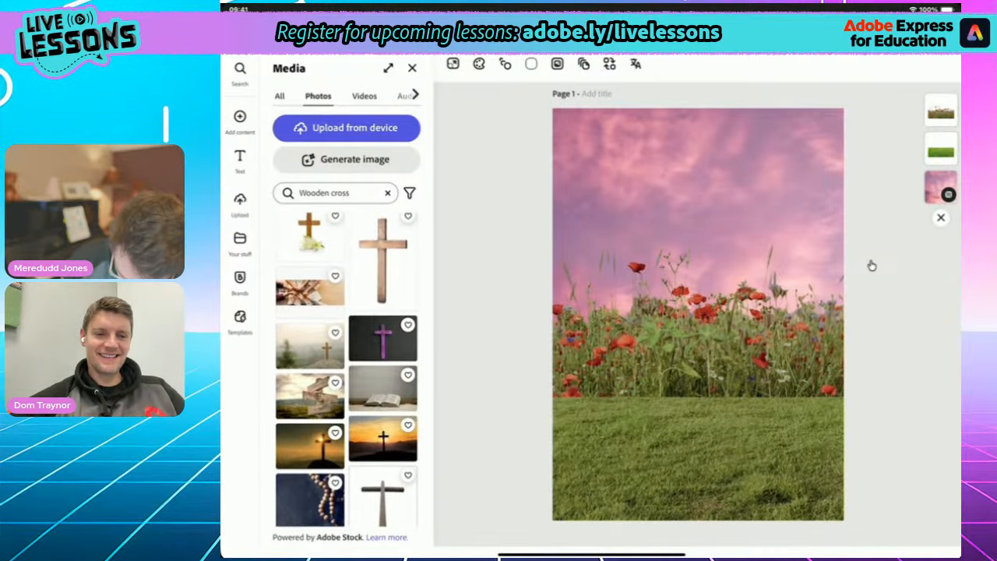
{"action": "scroll", "coordinate": [347, 370], "scroll_direction": "up", "scroll_amount": 5}
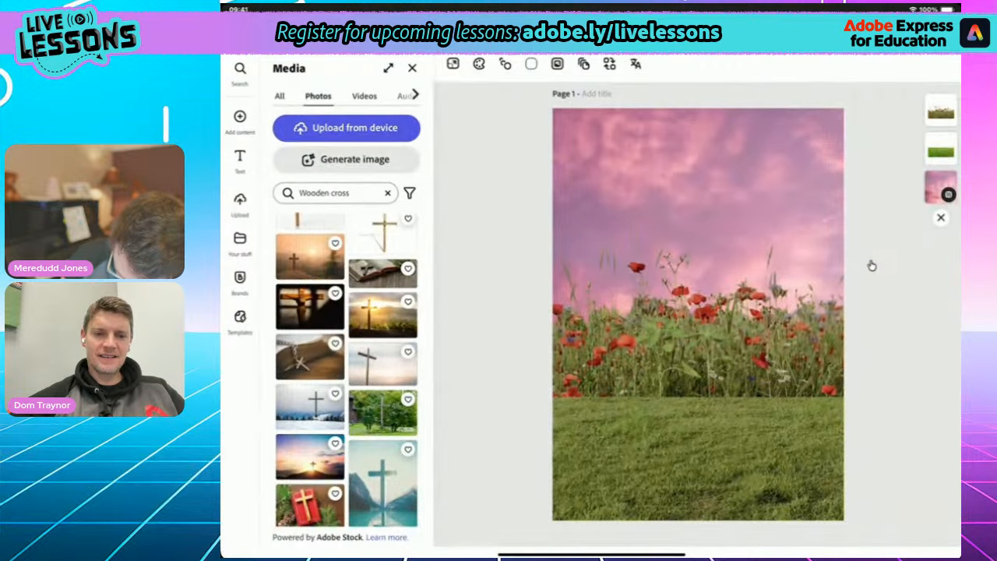
{"action": "left_click", "coordinate": [383, 364]}
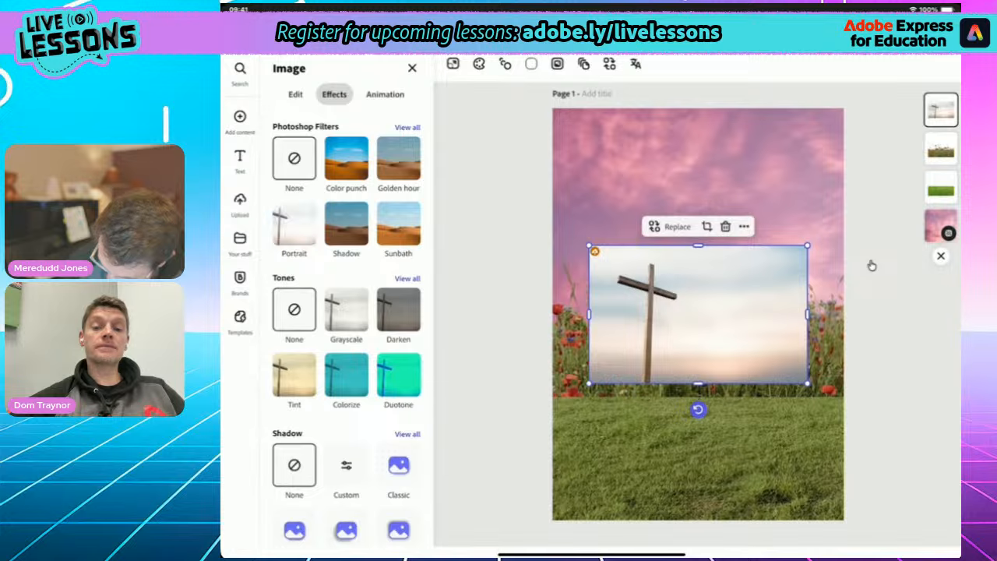
- Enlarge the cross photo to just wider than the page, centre it directly above the grass and flip it horizontally
{"action": "left_click_drag", "start_coordinate": [808, 245], "coordinate": [890, 192]}
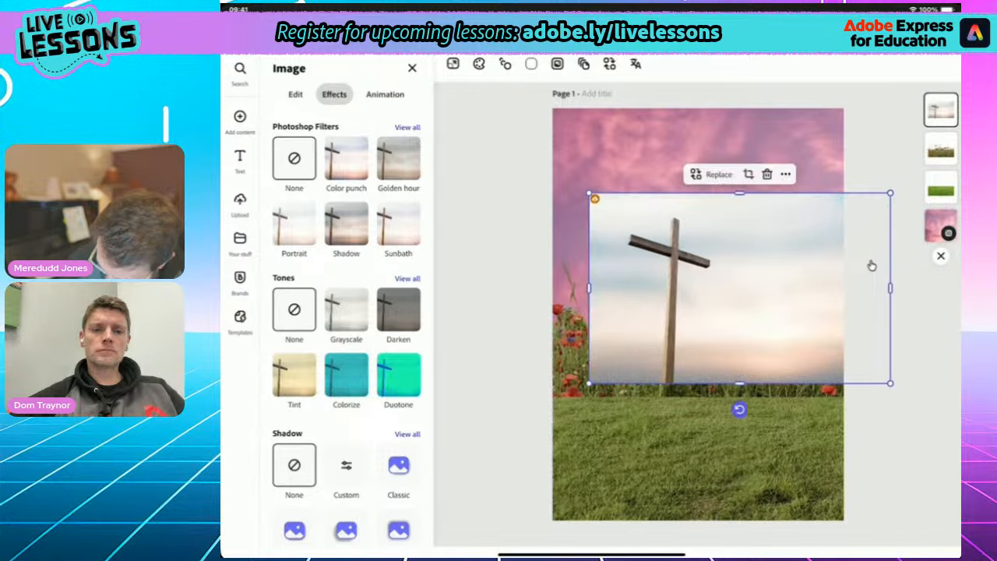
{"action": "left_click_drag", "start_coordinate": [740, 288], "coordinate": [698, 308]}
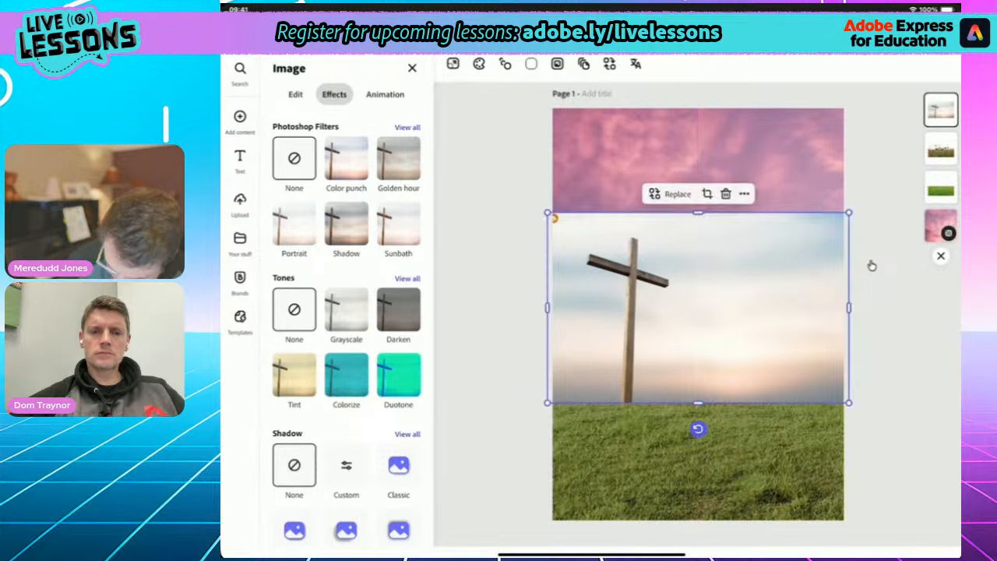
{"action": "left_click", "coordinate": [295, 95]}
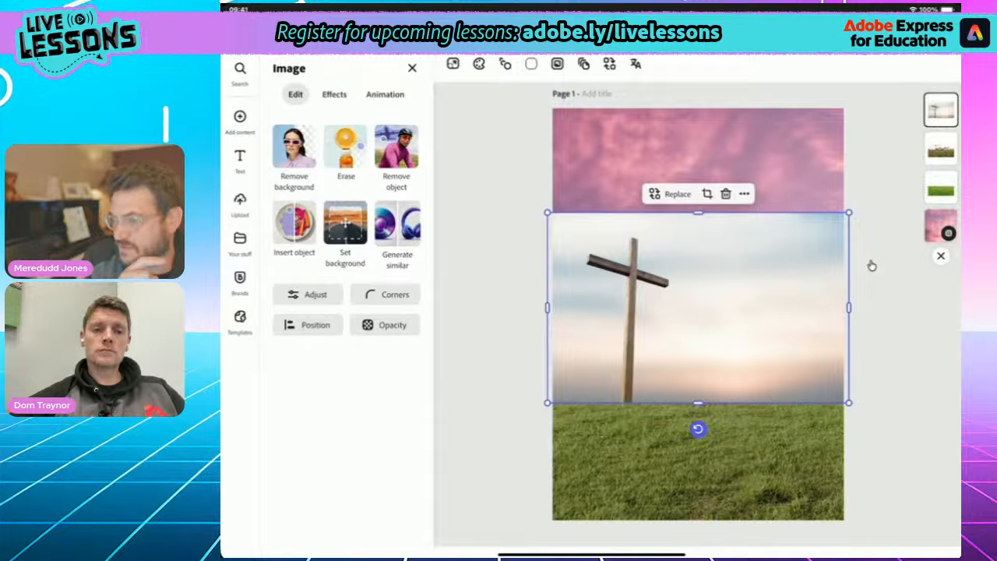
{"action": "left_click", "coordinate": [307, 325]}
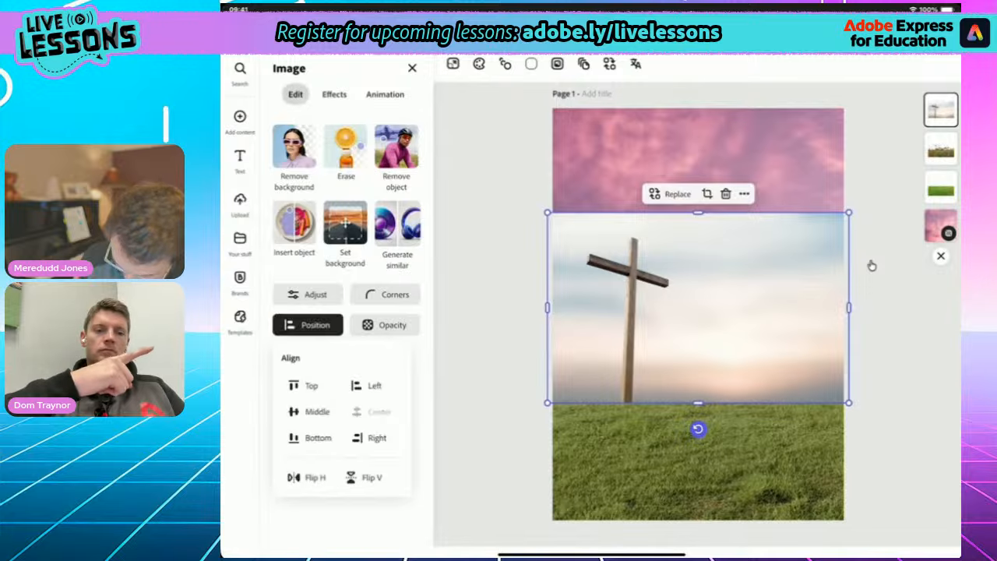
{"action": "left_click", "coordinate": [307, 477]}
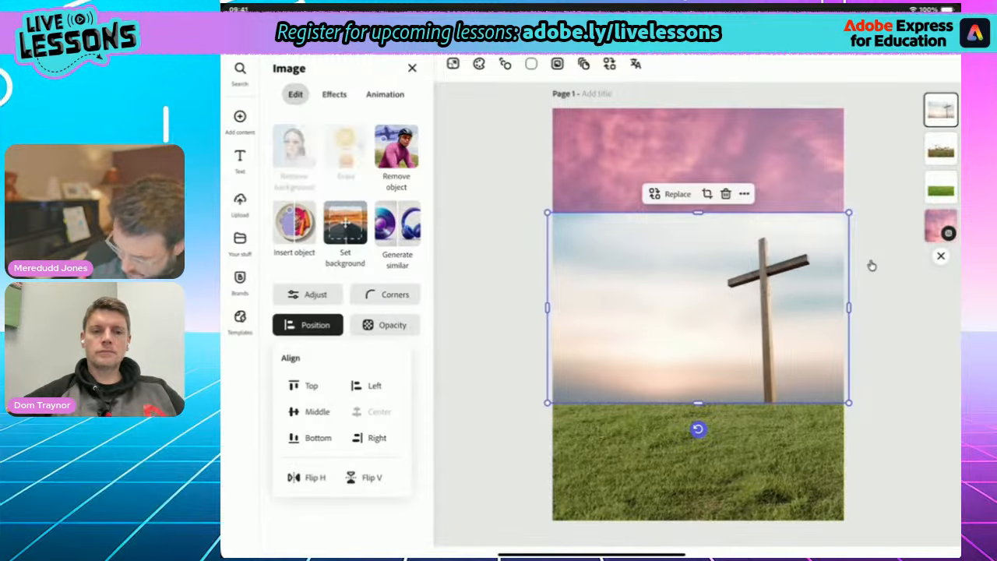
- Remove the cross photo's background, then enlarge the cross and stand it on the poster's right side with its foot in the grass
{"action": "left_click", "coordinate": [307, 325]}
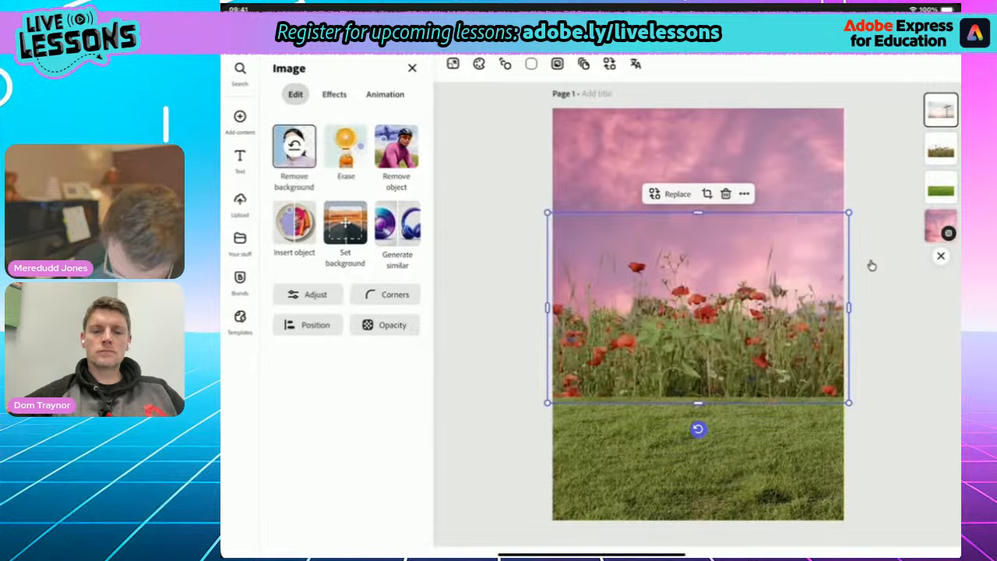
{"action": "left_click_drag", "start_coordinate": [811, 237], "coordinate": [859, 142]}
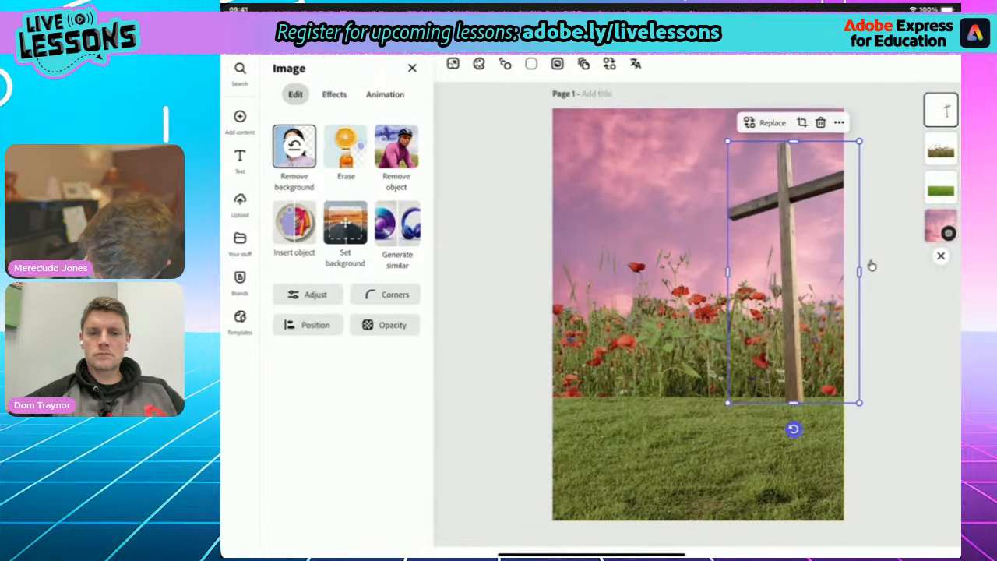
{"action": "left_click_drag", "start_coordinate": [790, 273], "coordinate": [771, 289]}
{"action": "left_click", "coordinate": [698, 468]}
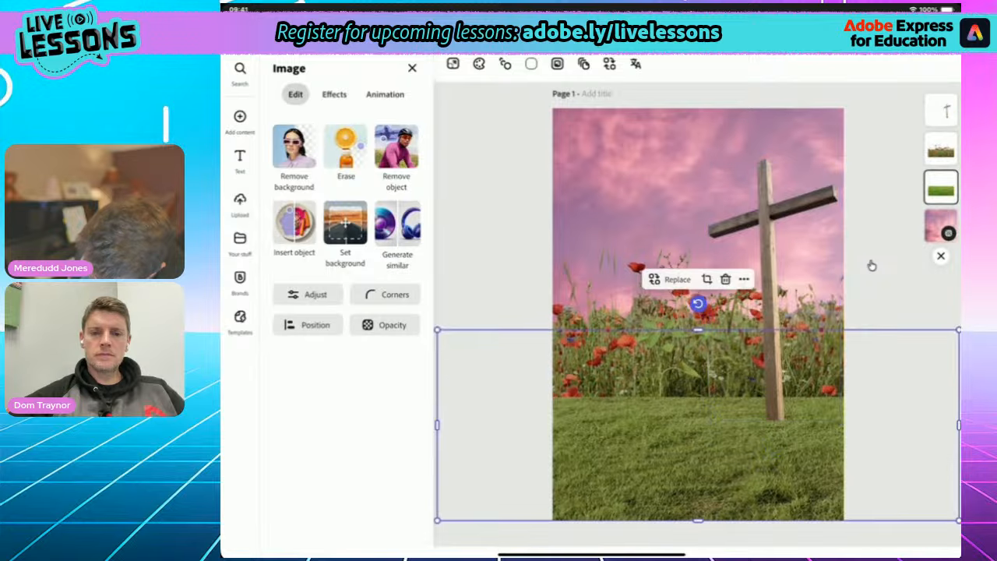
{"action": "left_click", "coordinate": [872, 266]}
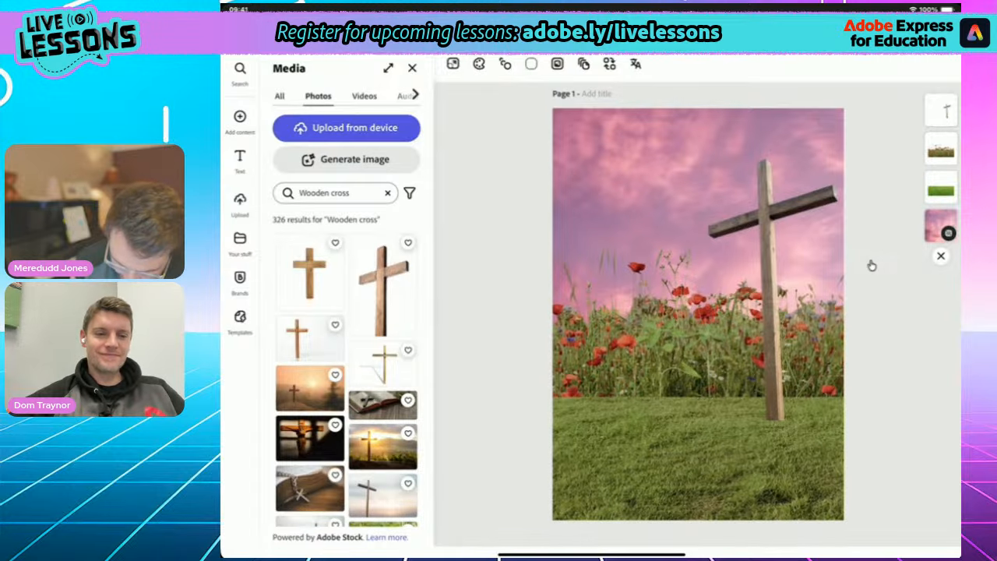
- Search the design assets for "Grass photo"
{"action": "left_click", "coordinate": [240, 116]}
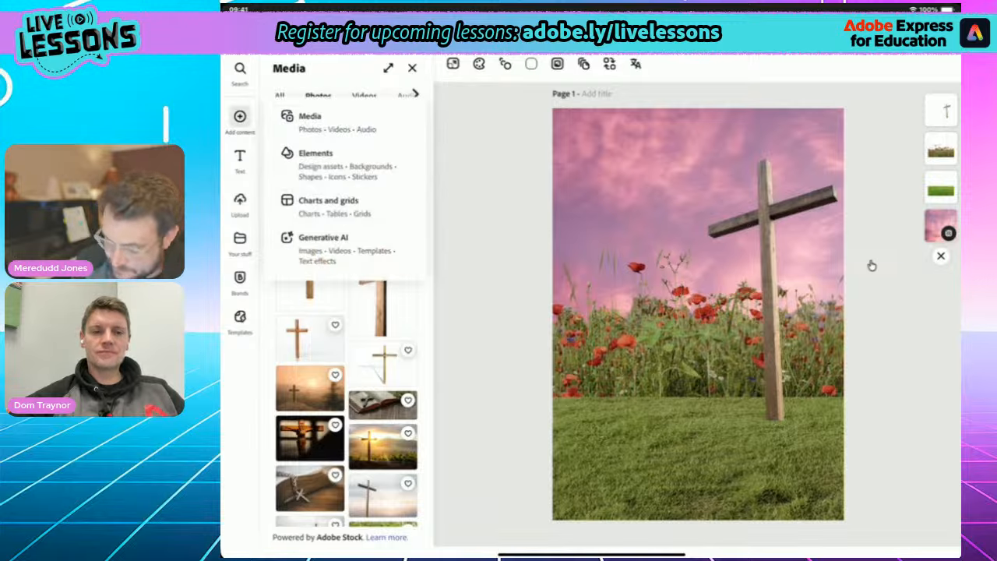
{"action": "left_click", "coordinate": [346, 164]}
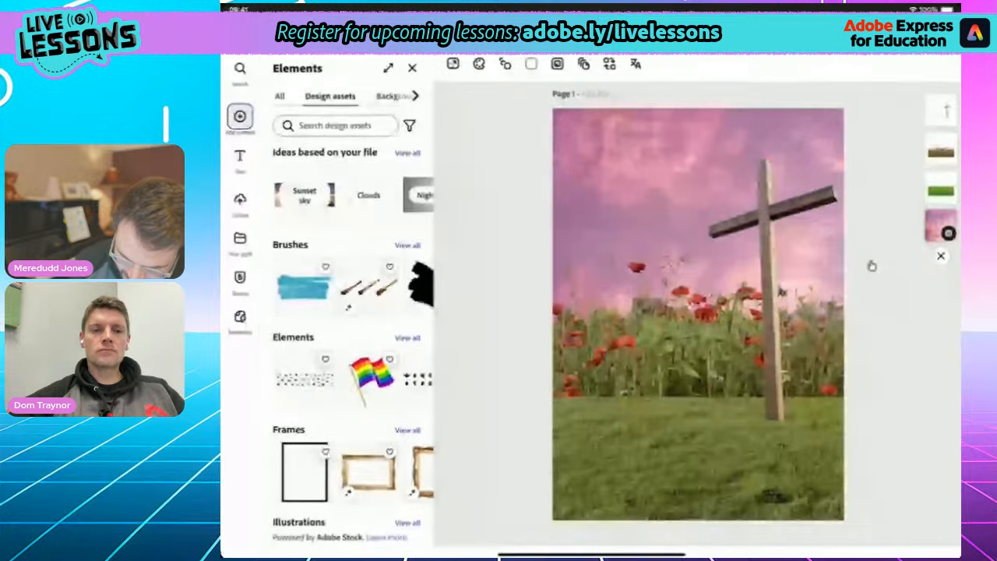
{"action": "left_click", "coordinate": [335, 125]}
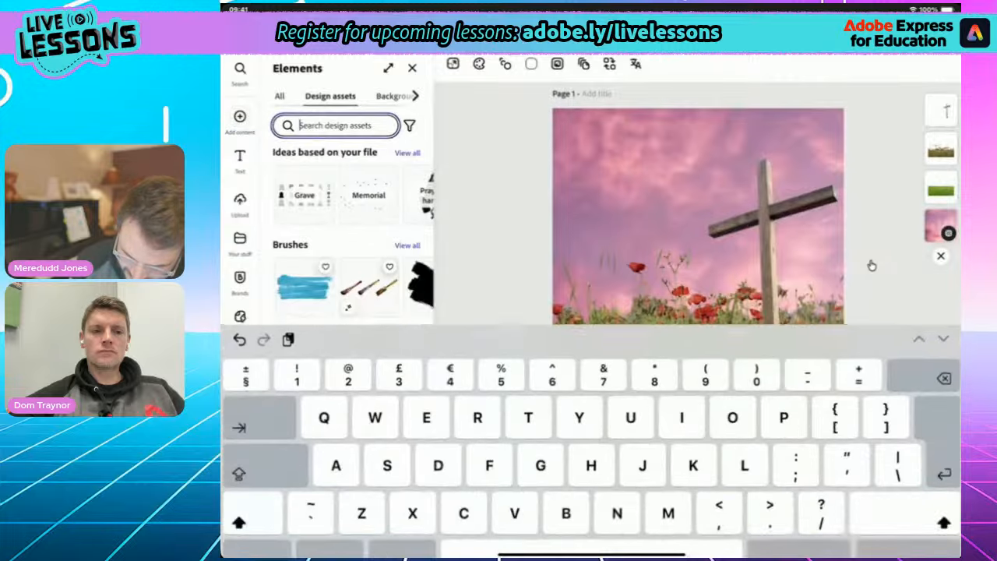
{"action": "type", "text": "Gras"}
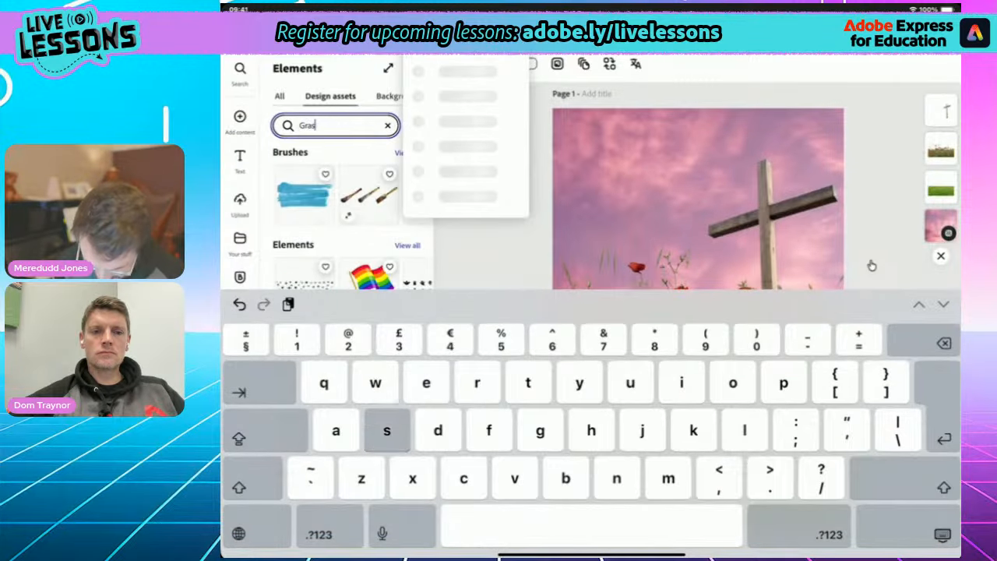
{"action": "type", "text": "s p"}
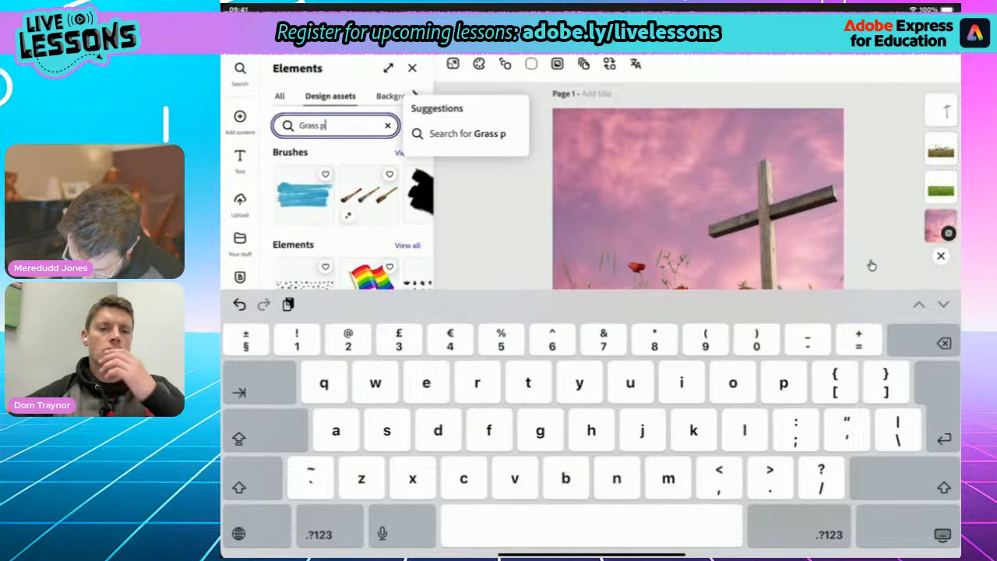
{"action": "type", "text": "hoto"}
{"action": "key", "text": "Return"}
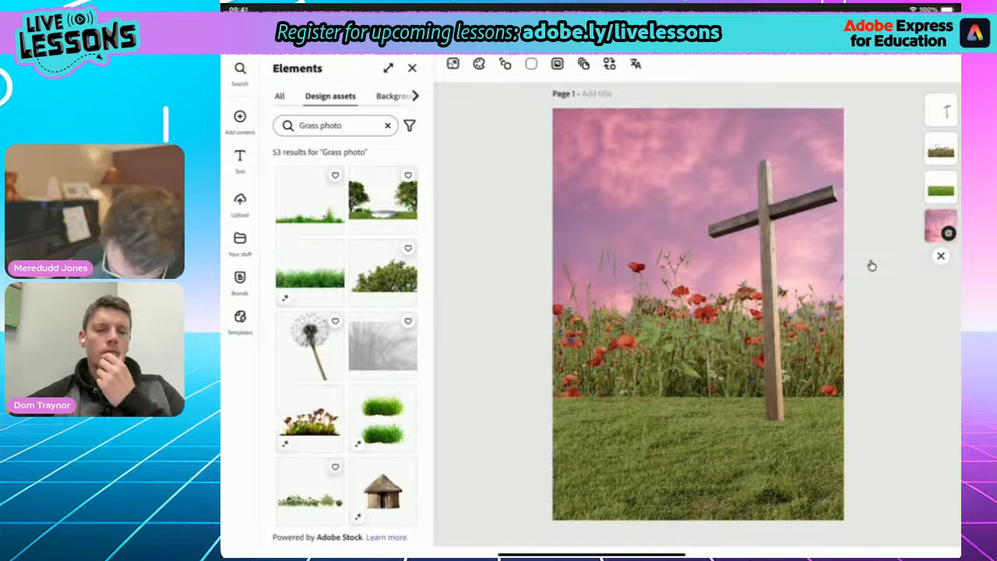
- Add the leafy green grass clump from the design assets and place it over the foot of the wooden cross
{"action": "scroll", "coordinate": [347, 335], "scroll_direction": "down", "scroll_amount": 5}
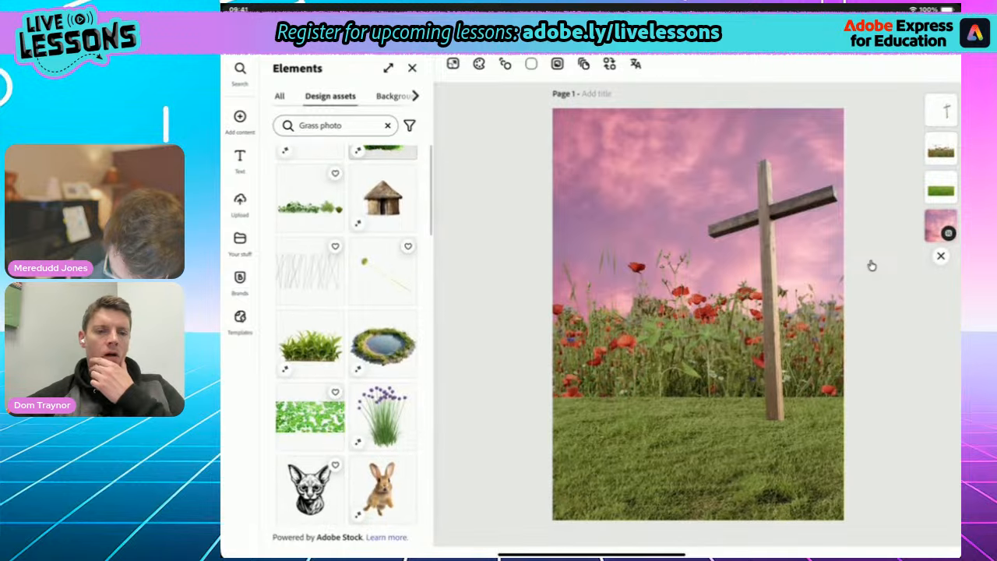
{"action": "scroll", "coordinate": [346, 335], "scroll_direction": "down", "scroll_amount": 5}
{"action": "scroll", "coordinate": [346, 335], "scroll_direction": "up", "scroll_amount": 3}
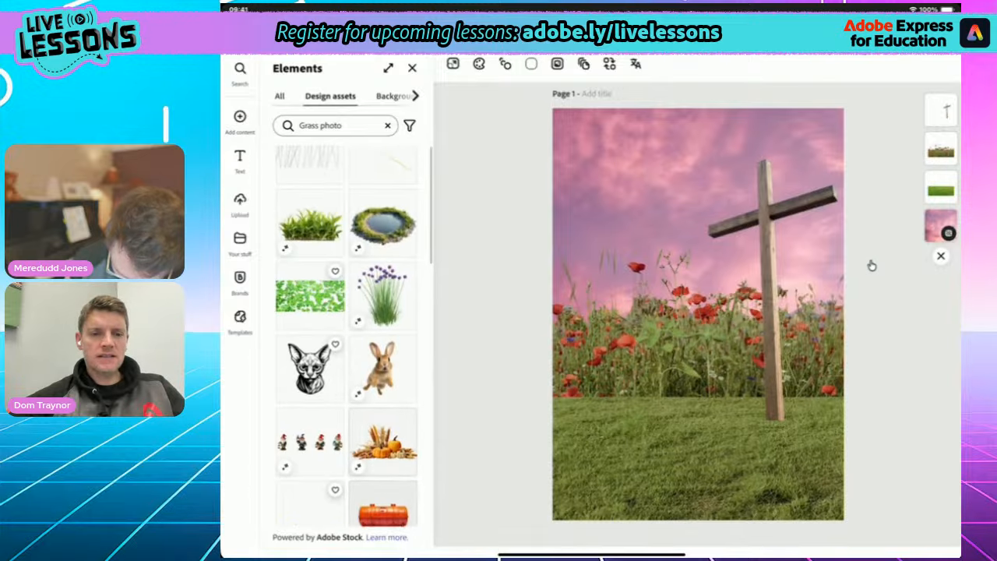
{"action": "scroll", "coordinate": [346, 335], "scroll_direction": "up", "scroll_amount": 2}
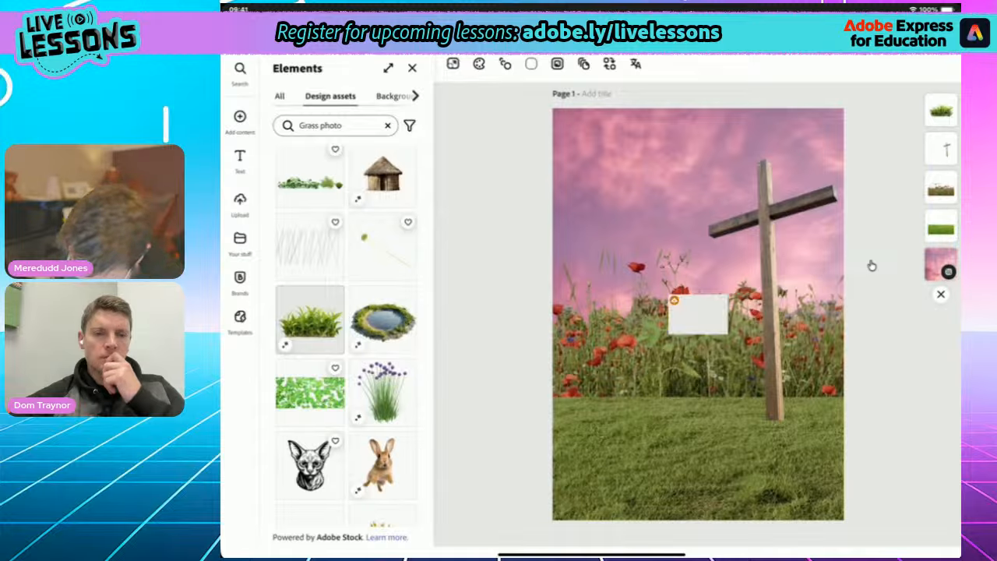
{"action": "left_click", "coordinate": [699, 314]}
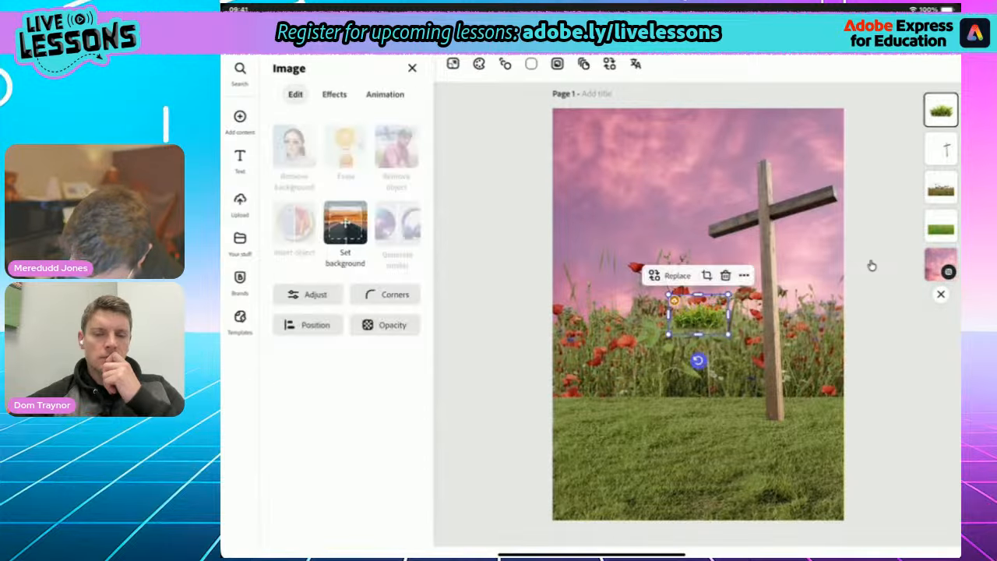
{"action": "mouse_move", "coordinate": [699, 313]}
{"action": "left_mouse_down"}
{"action": "mouse_move", "coordinate": [686, 248]}
{"action": "mouse_move", "coordinate": [624, 149]}
{"action": "mouse_move", "coordinate": [649, 164]}
{"action": "mouse_move", "coordinate": [639, 159]}
{"action": "mouse_move", "coordinate": [652, 211]}
{"action": "mouse_move", "coordinate": [739, 402]}
{"action": "mouse_move", "coordinate": [806, 431]}
{"action": "mouse_move", "coordinate": [772, 419]}
{"action": "left_mouse_up"}
{"action": "left_click", "coordinate": [872, 266]}
{"action": "left_click", "coordinate": [774, 412]}
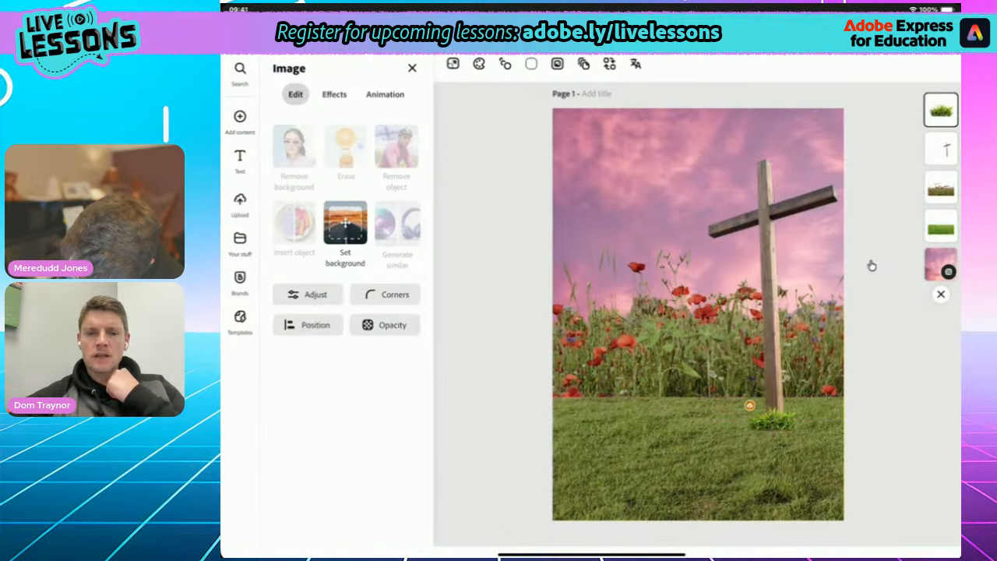
{"action": "left_click", "coordinate": [871, 266]}
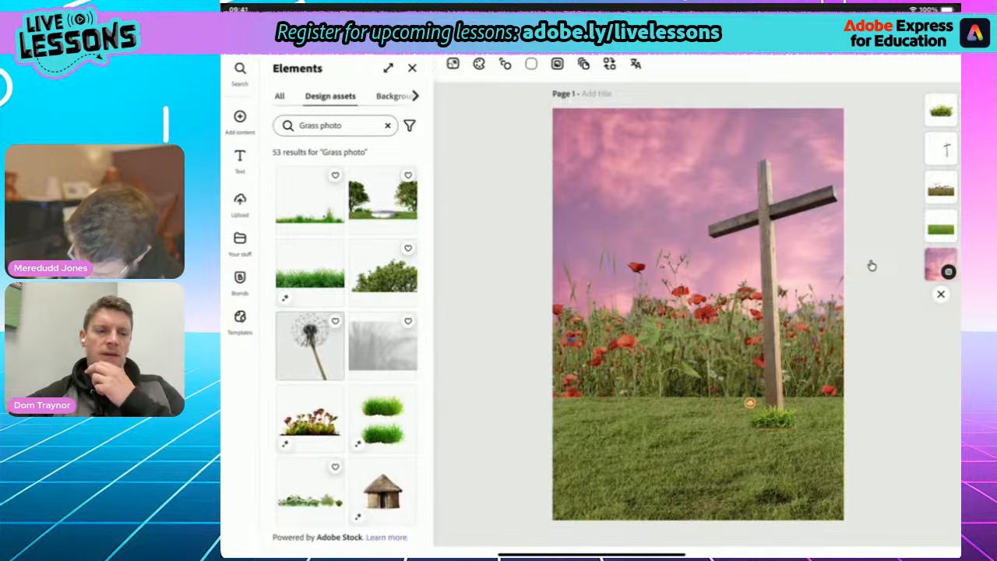
- Apply the Golden hour filter to the grass clump at the cross's foot
{"action": "left_click", "coordinate": [772, 419]}
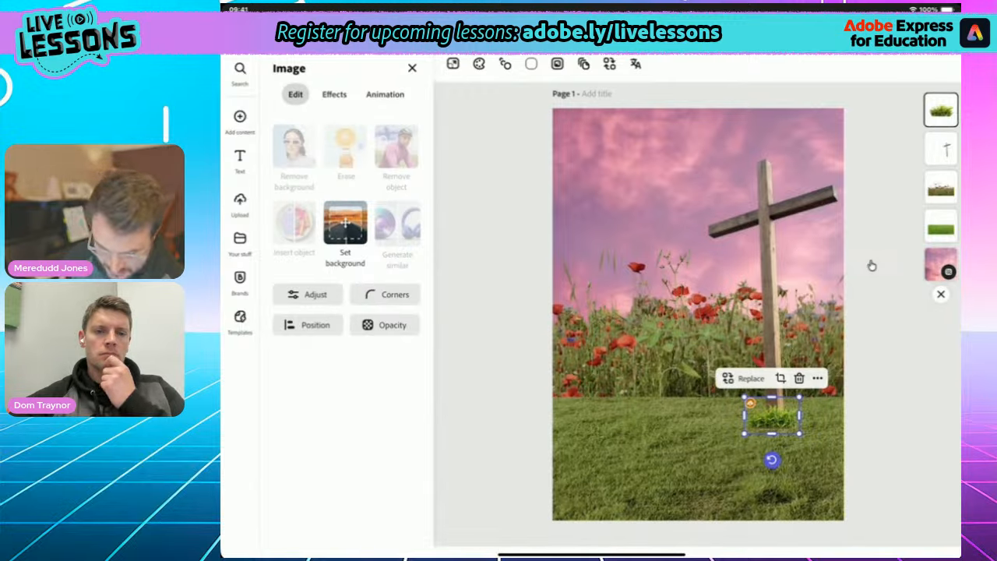
{"action": "left_click", "coordinate": [334, 94]}
{"action": "left_click", "coordinate": [398, 159]}
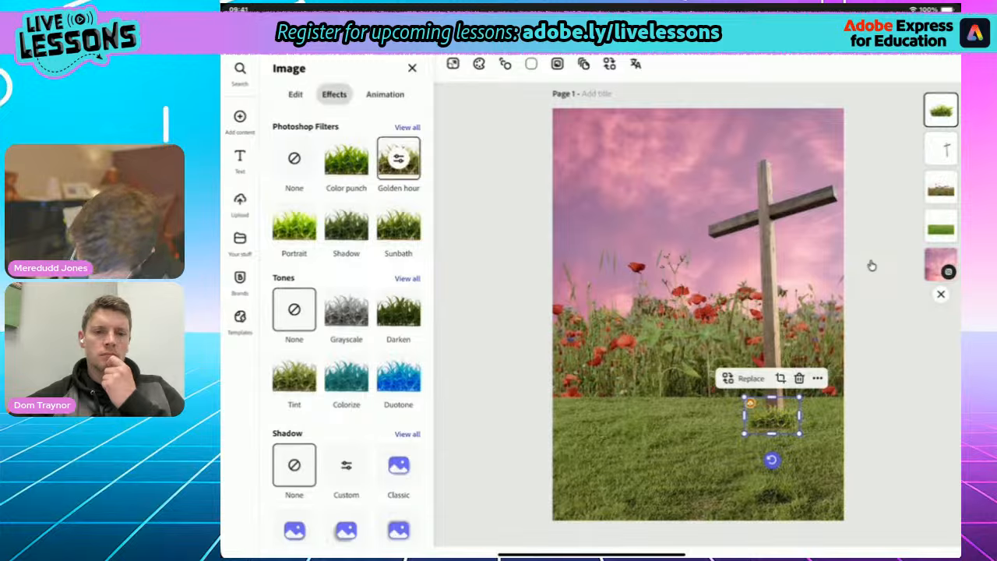
{"action": "left_click", "coordinate": [872, 265]}
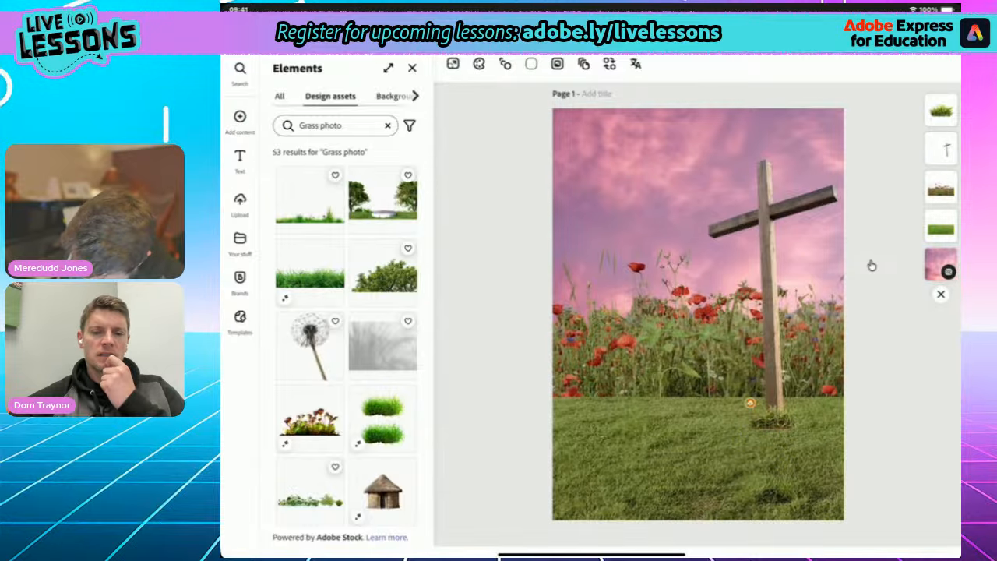
{"action": "left_click", "coordinate": [732, 448]}
{"action": "left_click", "coordinate": [872, 265]}
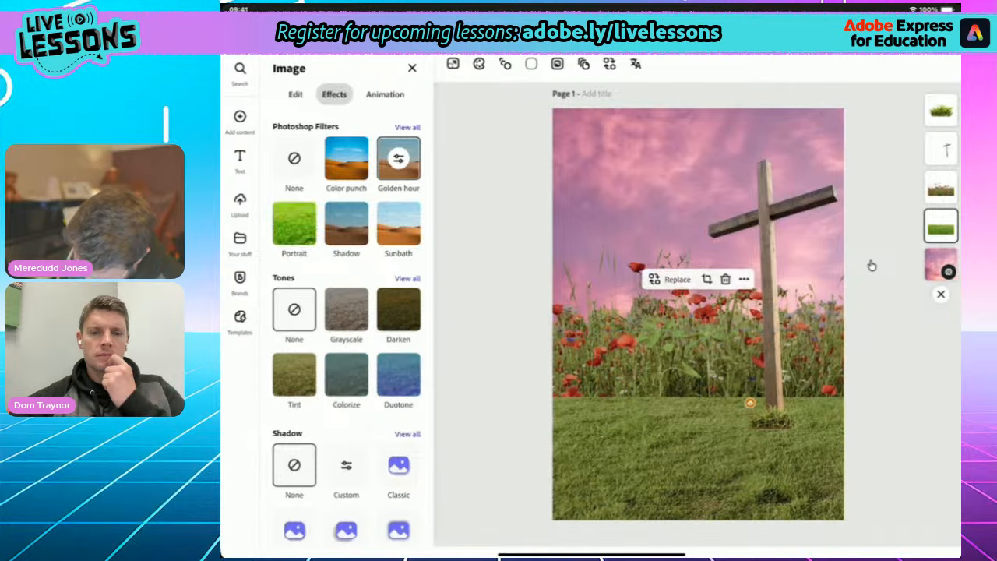
- Crop the brown soil strip off the lower edge of the grass clump at the cross's foot
{"action": "scroll", "coordinate": [737, 416], "scroll_direction": "up", "scroll_amount": 5}
{"action": "scroll", "coordinate": [794, 415], "scroll_direction": "up", "scroll_amount": 2}
{"action": "left_click", "coordinate": [866, 422]}
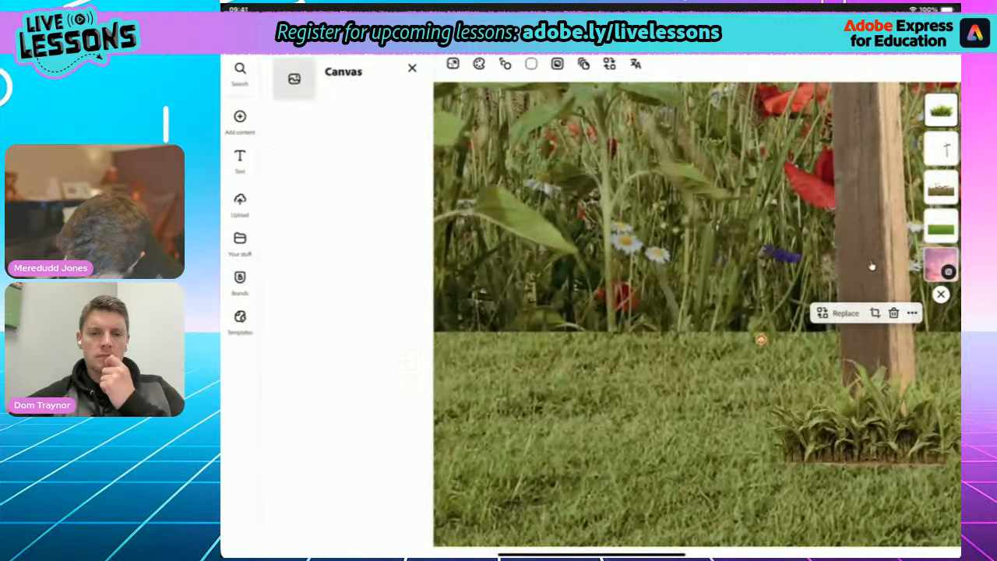
{"action": "left_click_drag", "start_coordinate": [866, 482], "coordinate": [866, 454]}
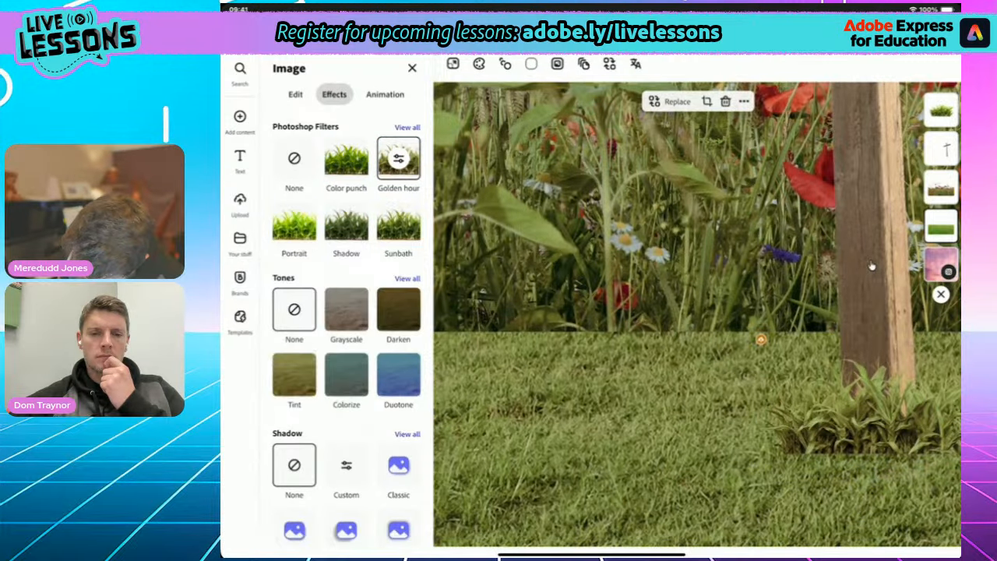
- Shrink the grass clump slightly and centre it on the base of the cross so it blends into the lawn
{"action": "mouse_move", "coordinate": [754, 454]}
{"action": "left_mouse_down"}
{"action": "mouse_move", "coordinate": [778, 440]}
{"action": "mouse_move", "coordinate": [763, 447]}
{"action": "left_mouse_up"}
{"action": "mouse_move", "coordinate": [866, 420]}
{"action": "left_mouse_down"}
{"action": "mouse_move", "coordinate": [834, 439]}
{"action": "mouse_move", "coordinate": [803, 479]}
{"action": "mouse_move", "coordinate": [859, 429]}
{"action": "left_mouse_up"}
{"action": "left_click_drag", "start_coordinate": [757, 454], "coordinate": [773, 441]}
{"action": "mouse_move", "coordinate": [866, 420]}
{"action": "left_mouse_down"}
{"action": "mouse_move", "coordinate": [880, 431]}
{"action": "mouse_move", "coordinate": [871, 422]}
{"action": "left_mouse_up"}
{"action": "left_click", "coordinate": [686, 437]}
{"action": "scroll", "coordinate": [766, 370], "scroll_direction": "down", "scroll_amount": 8}
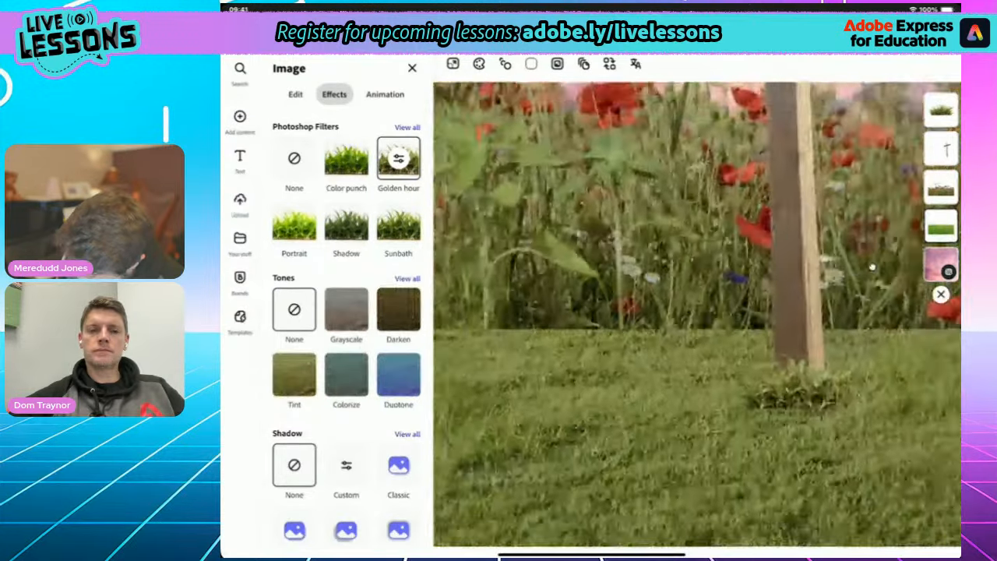
{"action": "scroll", "coordinate": [871, 267], "scroll_direction": "down", "scroll_amount": 2}
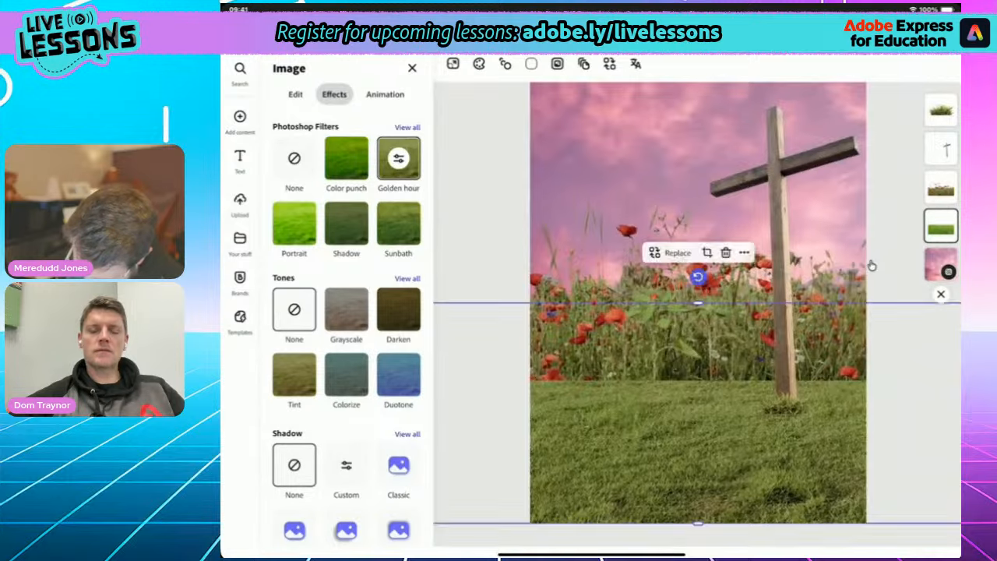
{"action": "scroll", "coordinate": [871, 266], "scroll_direction": "down", "scroll_amount": 3}
{"action": "scroll", "coordinate": [872, 266], "scroll_direction": "up", "scroll_amount": 2}
{"action": "left_click", "coordinate": [871, 266]}
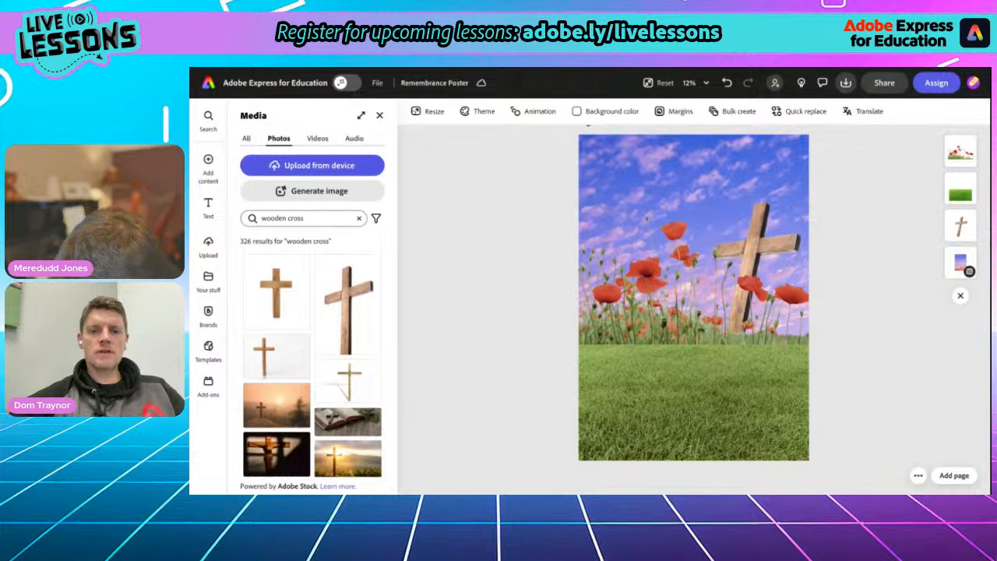
- On the blue-sky poster, add a text box reading "What is Remembrance Day?"
{"action": "left_click", "coordinate": [209, 204]}
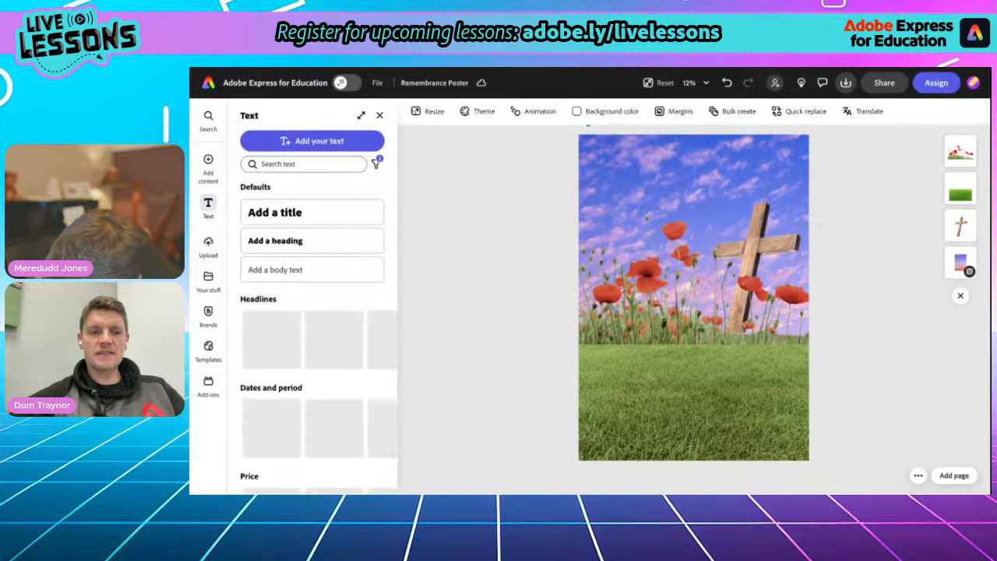
{"action": "left_click", "coordinate": [294, 142]}
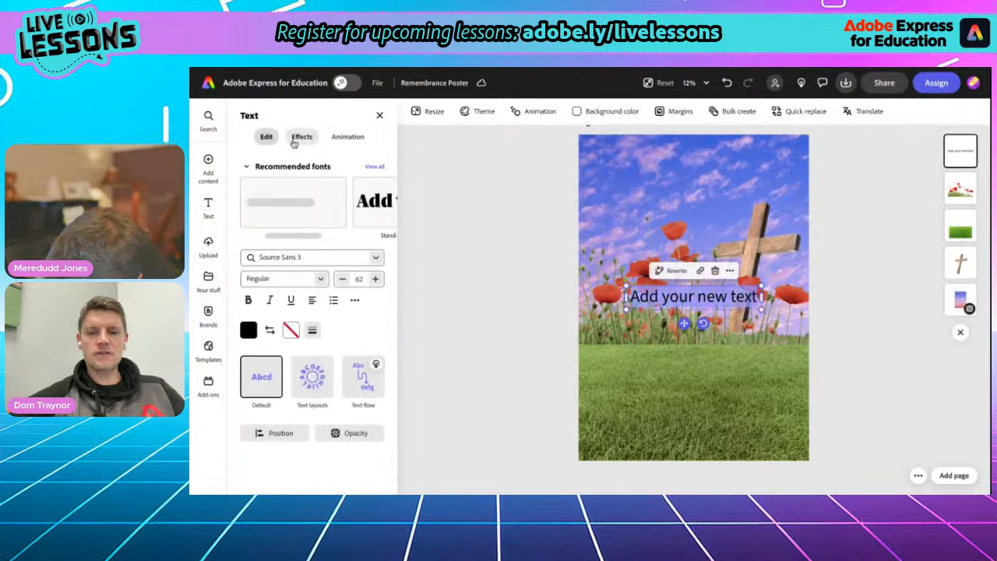
{"action": "type", "text": "What is rem"}
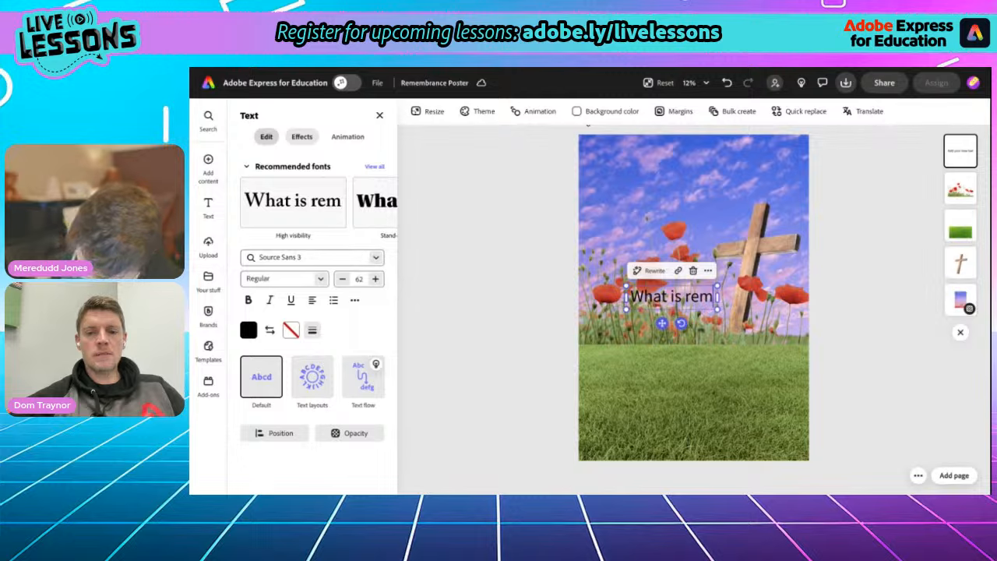
{"action": "key", "text": "BackSpace"}
{"action": "key", "text": "BackSpace"}
{"action": "key", "text": "BackSpace"}
{"action": "type", "text": "Rem"}
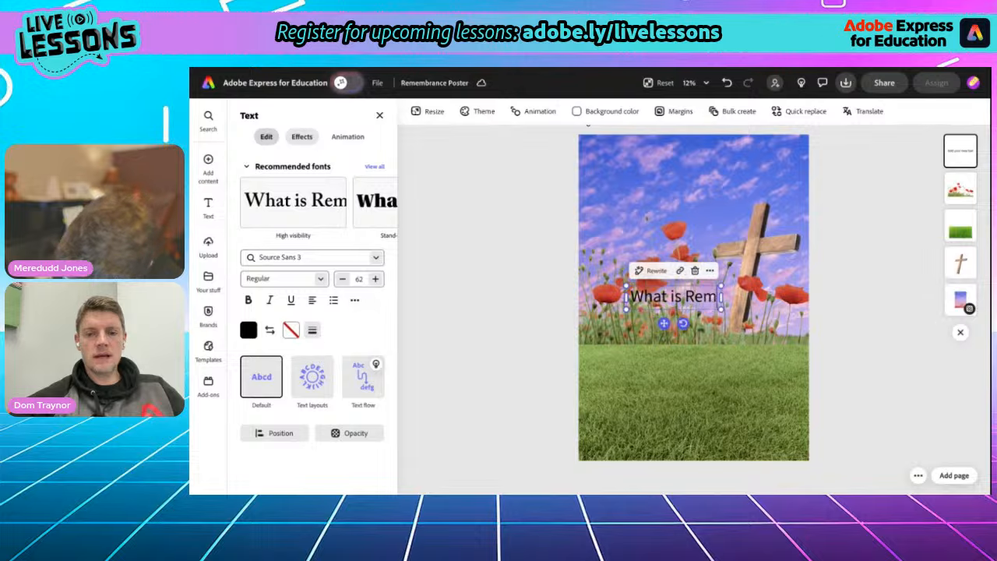
{"action": "type", "text": "em"}
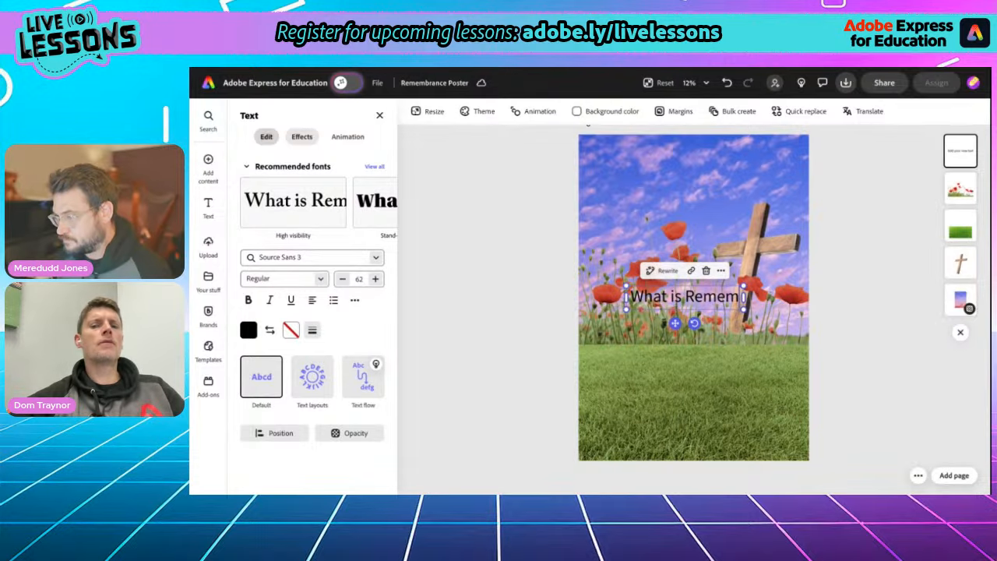
{"action": "type", "text": "brance"}
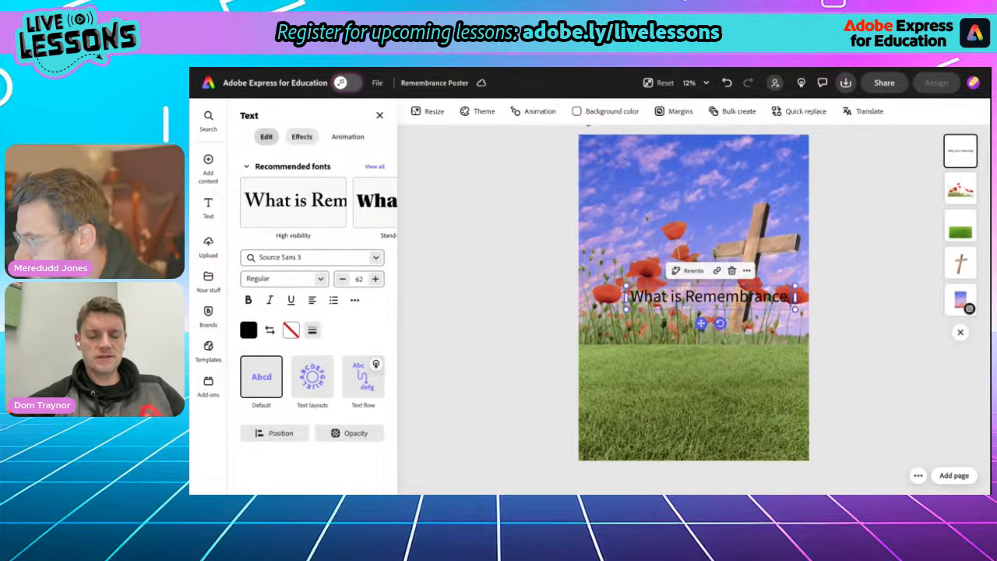
{"action": "type", "text": " Day?"}
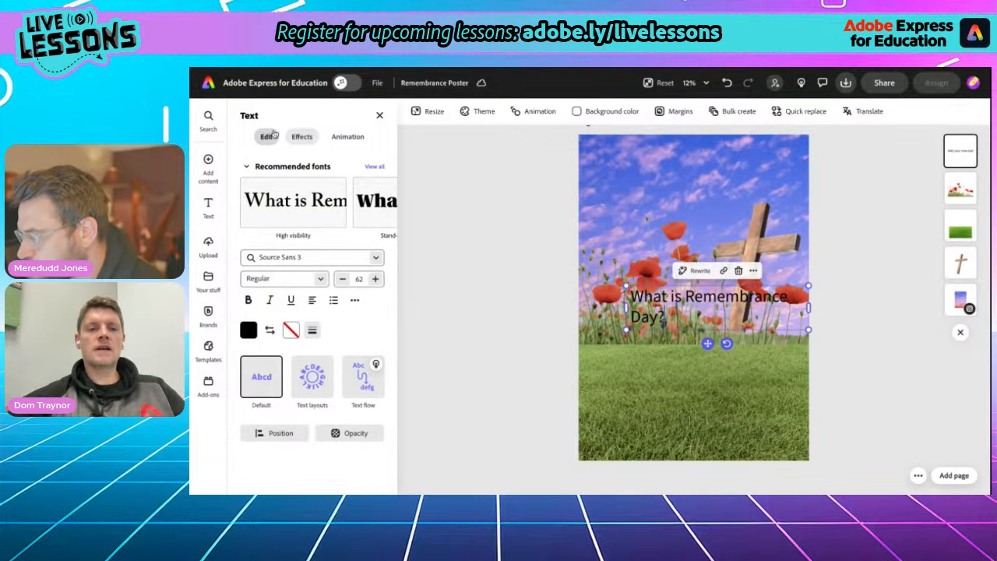
- Give the title the Dynamic text layout and move it into the sky near the poster's upper-left corner
{"action": "left_click", "coordinate": [312, 379]}
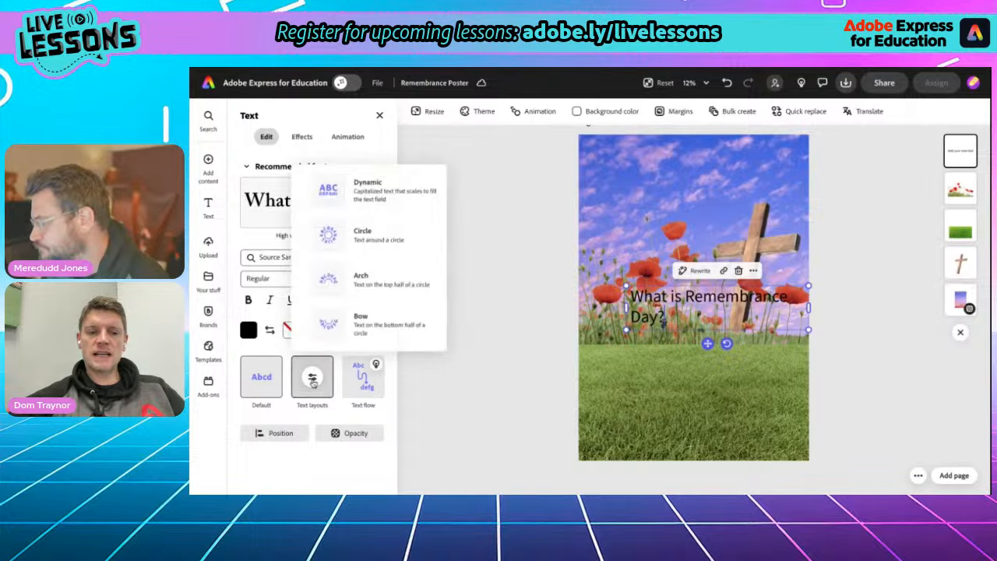
{"action": "left_click", "coordinate": [358, 190]}
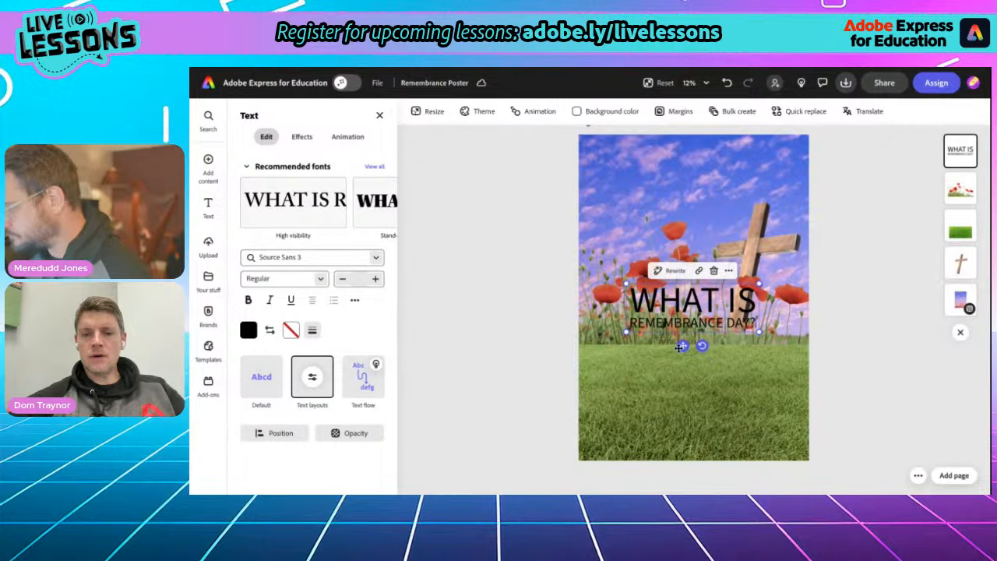
{"action": "left_click_drag", "start_coordinate": [680, 348], "coordinate": [662, 207]}
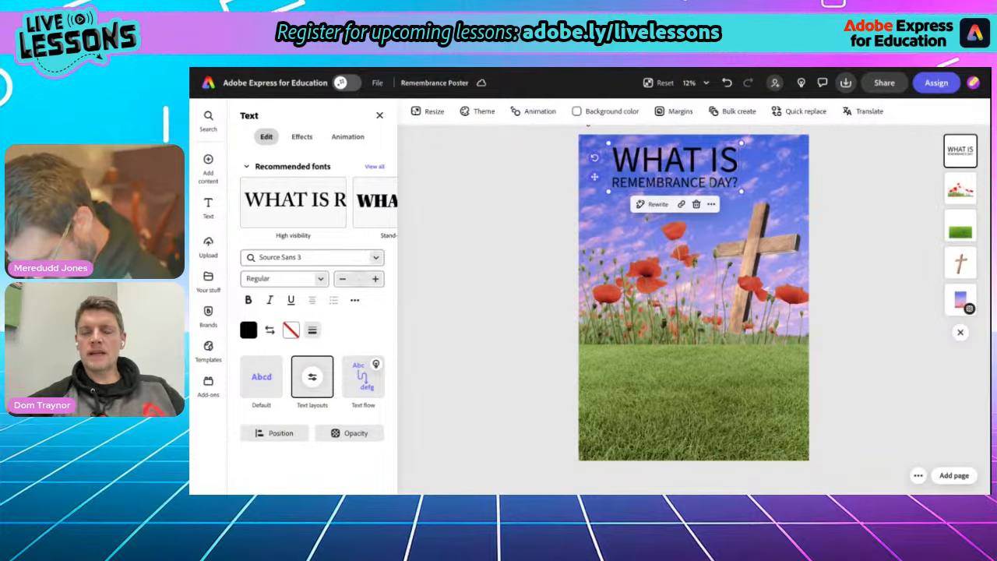
- Break the title into three lines, "WHAT IS", "REMEMBRANCE" and "DAY?", and enlarge the text box to about one and a half times its width
{"action": "scroll", "coordinate": [710, 181], "scroll_direction": "up", "scroll_amount": 5}
{"action": "left_click", "coordinate": [731, 180]}
{"action": "key", "text": "Return"}
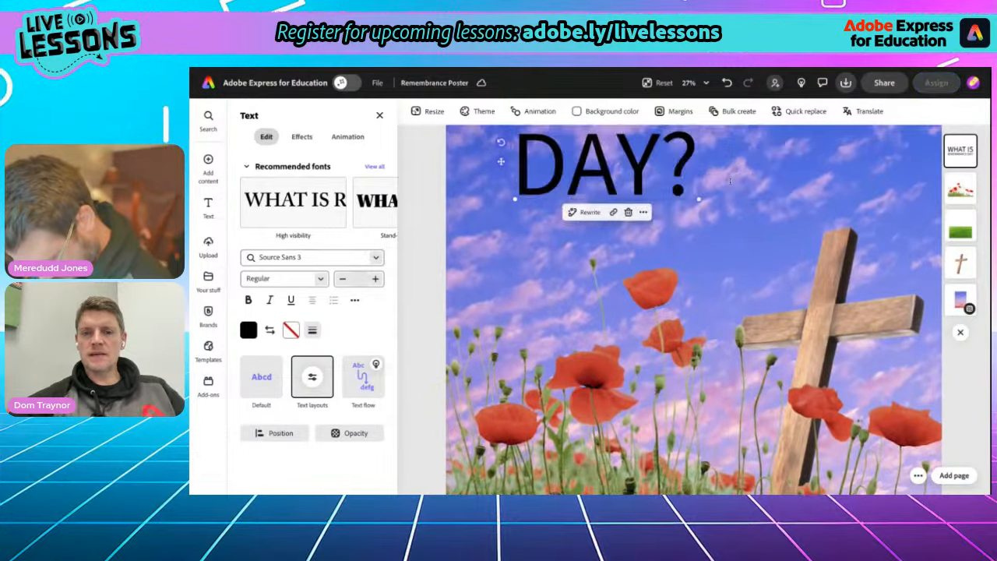
{"action": "scroll", "coordinate": [735, 220], "scroll_direction": "up", "scroll_amount": 2}
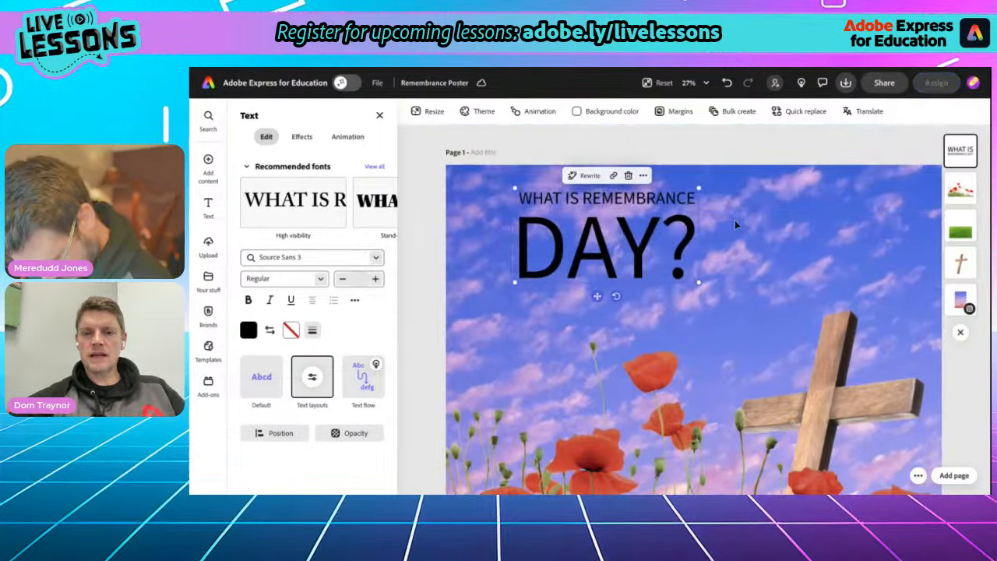
{"action": "left_click", "coordinate": [583, 203]}
{"action": "key", "text": "Return"}
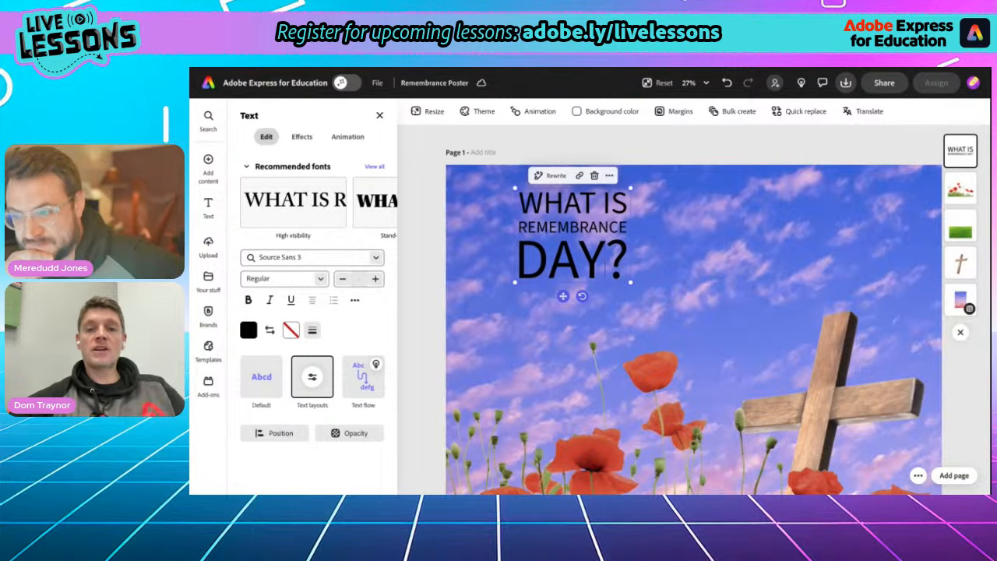
{"action": "left_click_drag", "start_coordinate": [631, 282], "coordinate": [746, 331]}
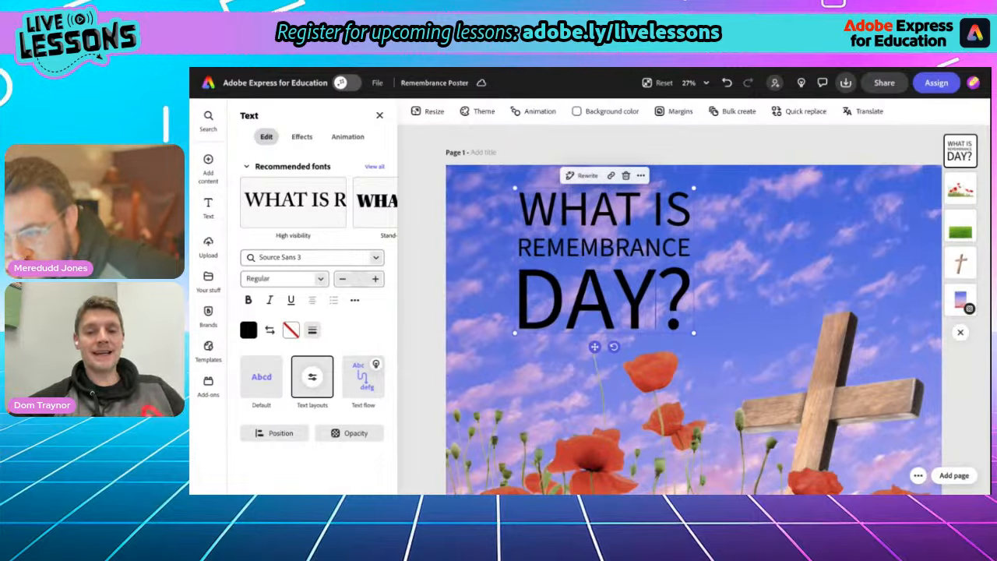
- Extend the title to read "WHAT IS REMEMBRANCE DAY ABOUT?", widen it across the sky and shift it slightly down and left
{"action": "type", "text": "ABOUT"}
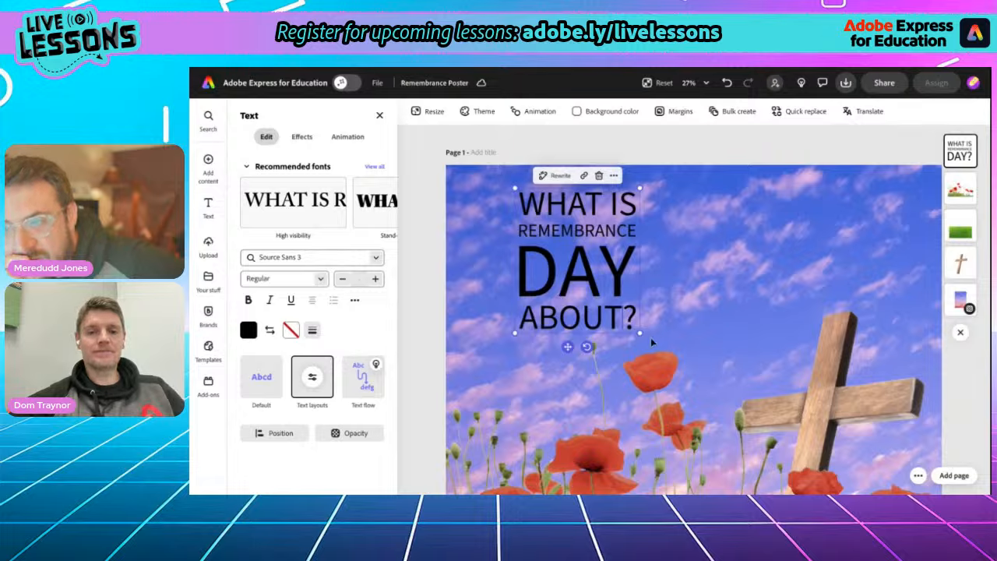
{"action": "left_click_drag", "start_coordinate": [637, 333], "coordinate": [775, 336]}
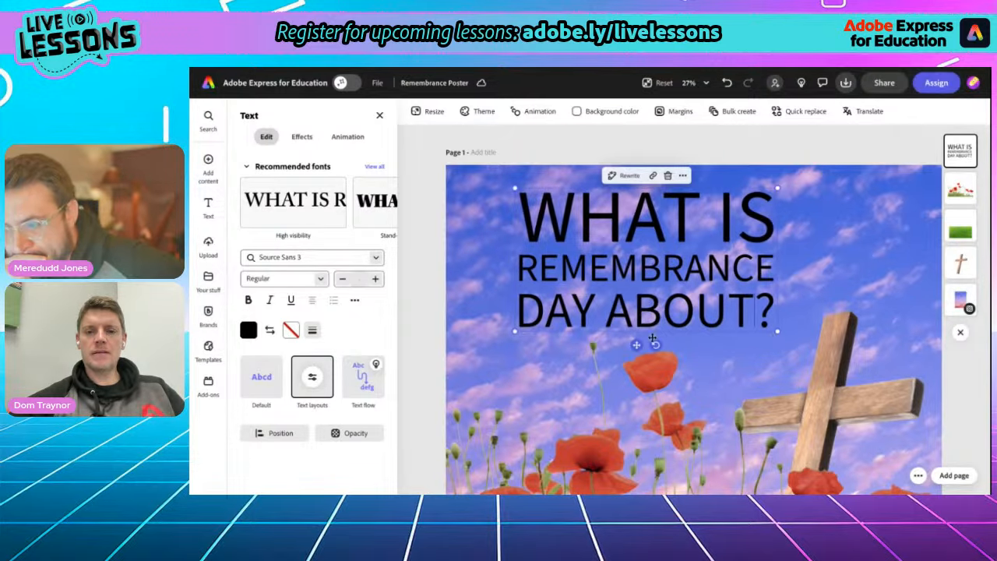
{"action": "left_click_drag", "start_coordinate": [637, 345], "coordinate": [619, 373]}
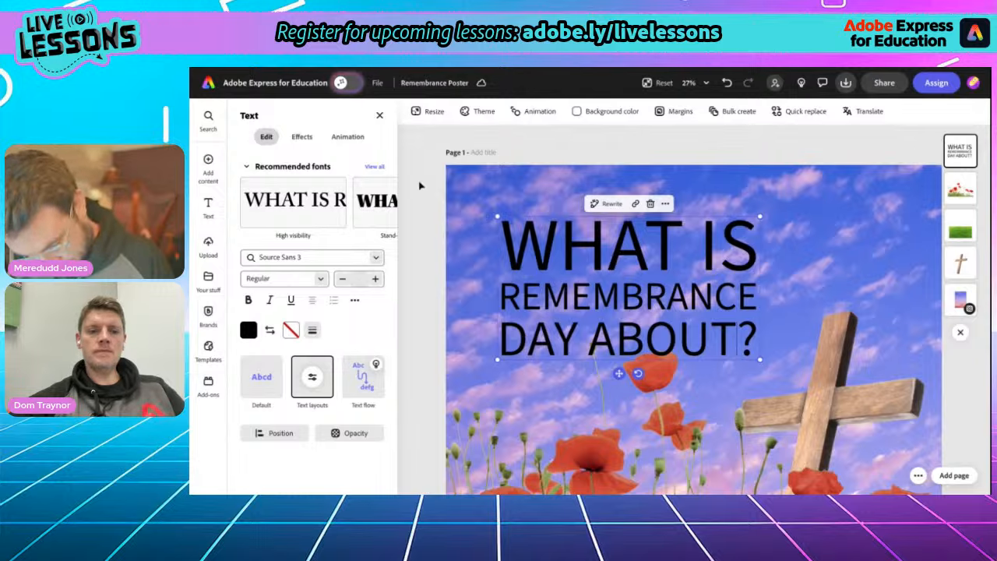
- Change the title's font to Playfair Display Regular from the stand-out headings among the recommended fonts
{"action": "left_click", "coordinate": [374, 166]}
{"action": "scroll", "coordinate": [325, 343], "scroll_direction": "down", "scroll_amount": 2}
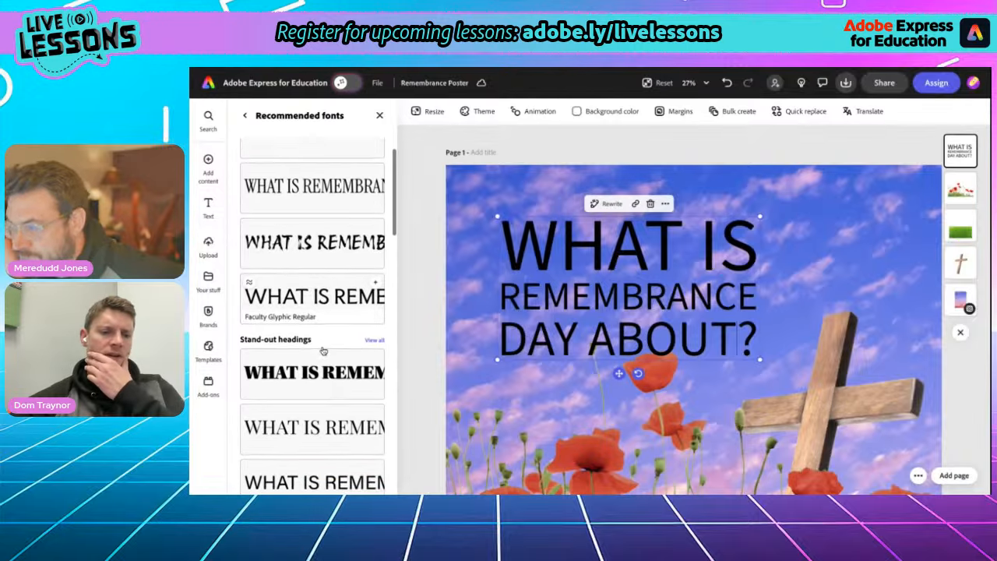
{"action": "scroll", "coordinate": [309, 366], "scroll_direction": "down", "scroll_amount": 2}
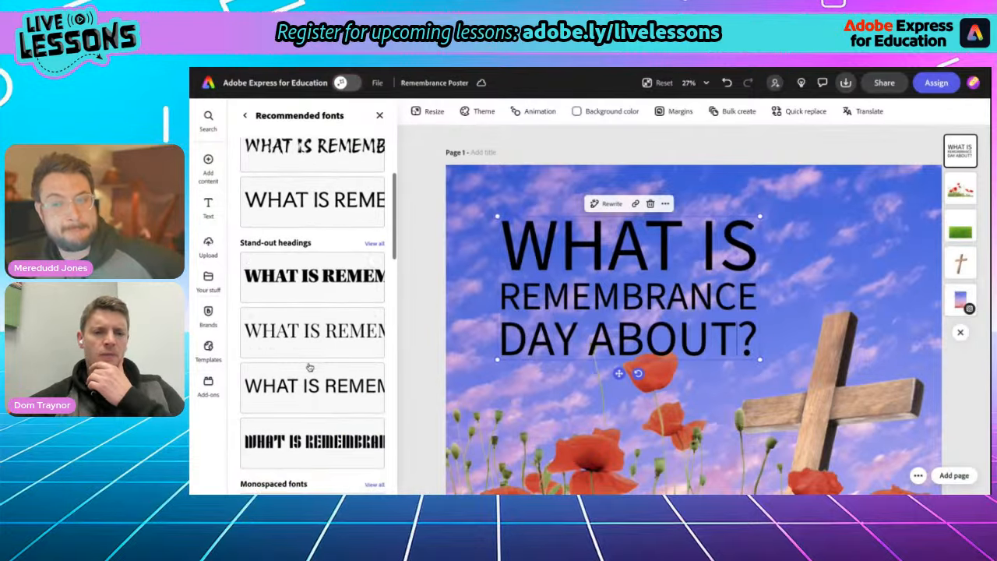
{"action": "left_click", "coordinate": [303, 340]}
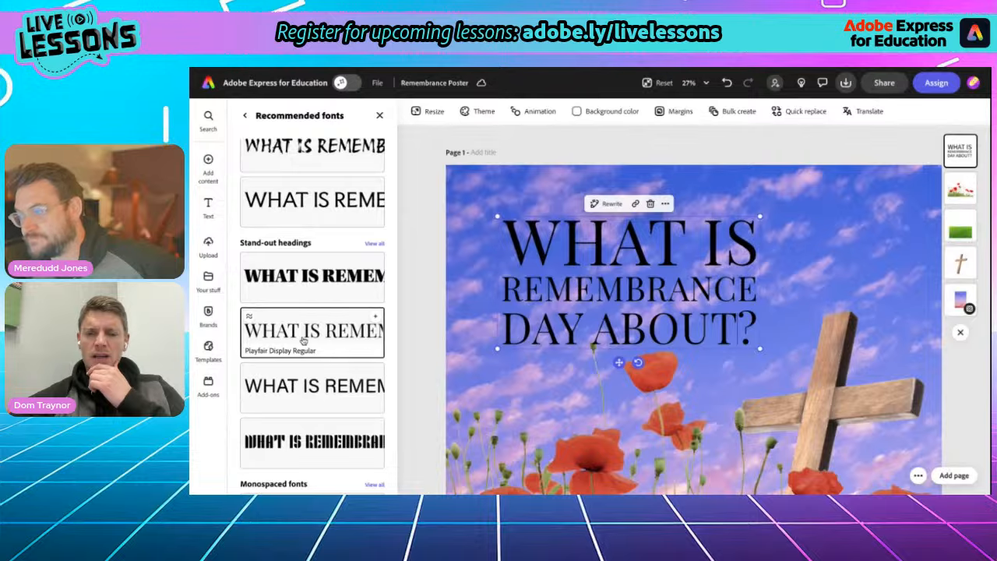
{"action": "scroll", "coordinate": [312, 351], "scroll_direction": "down", "scroll_amount": 2}
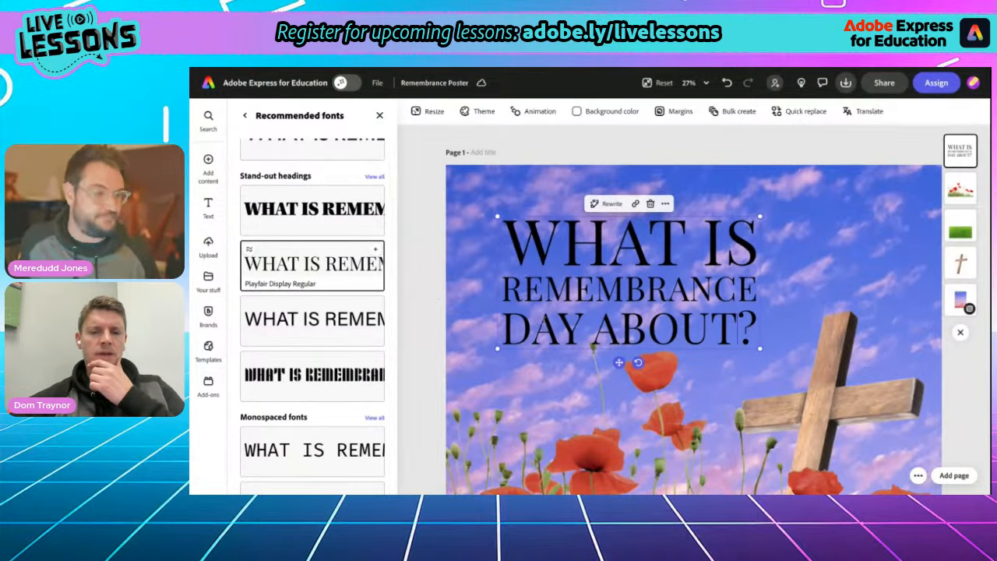
{"action": "scroll", "coordinate": [546, 323], "scroll_direction": "down", "scroll_amount": 3}
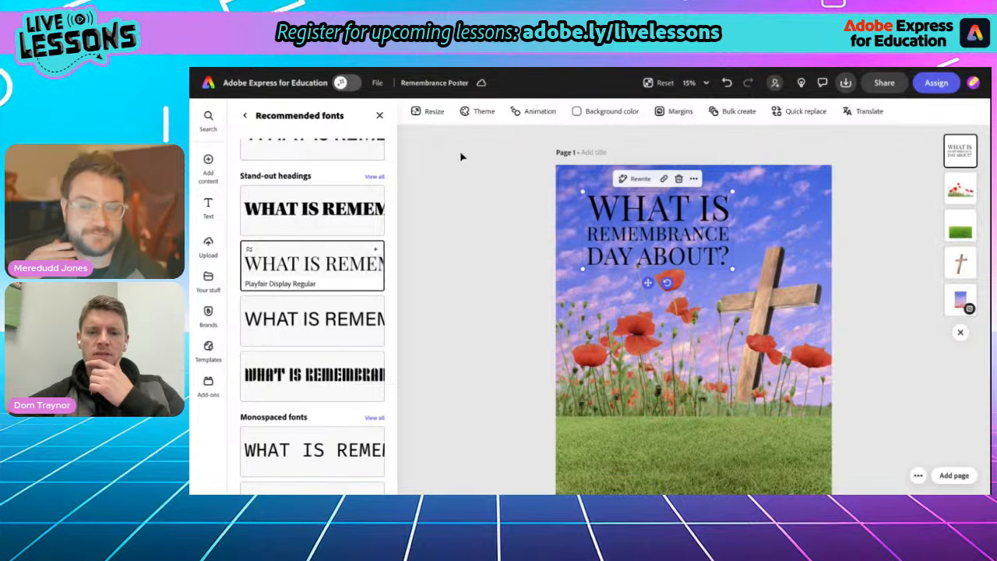
{"action": "left_click", "coordinate": [244, 115]}
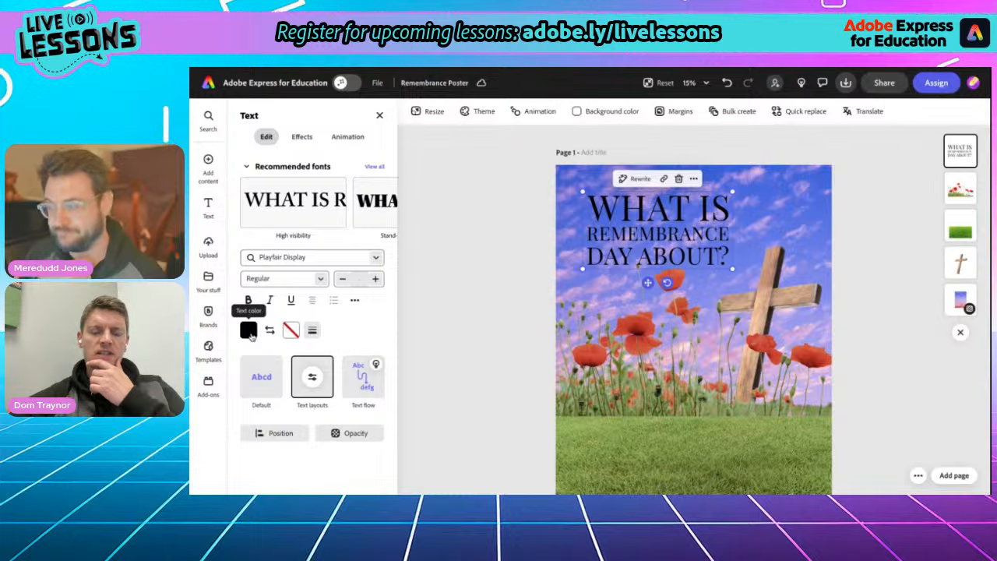
- Set the title's text color to white
{"action": "left_click", "coordinate": [250, 330]}
{"action": "left_click", "coordinate": [369, 350]}
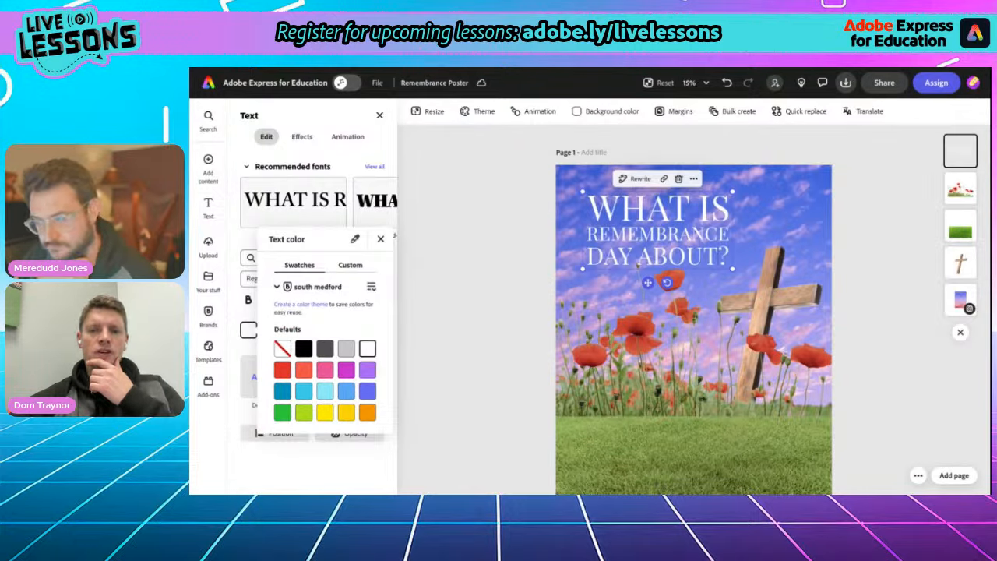
{"action": "left_click", "coordinate": [381, 241]}
- Give the title an outline in a custom dark orange-brown, #AB6903, darkened from the default orange swatch
{"action": "left_click", "coordinate": [290, 330]}
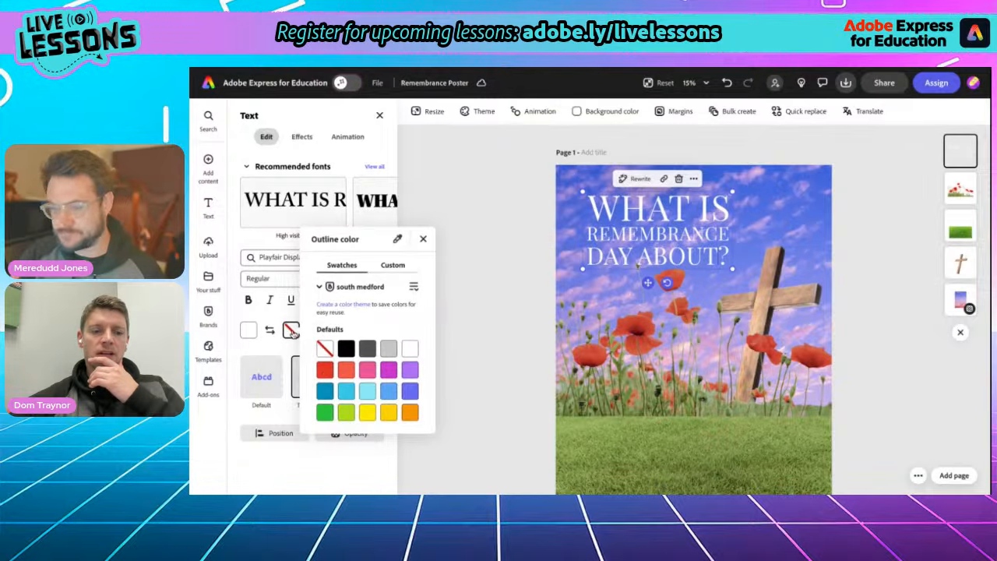
{"action": "left_click", "coordinate": [389, 417]}
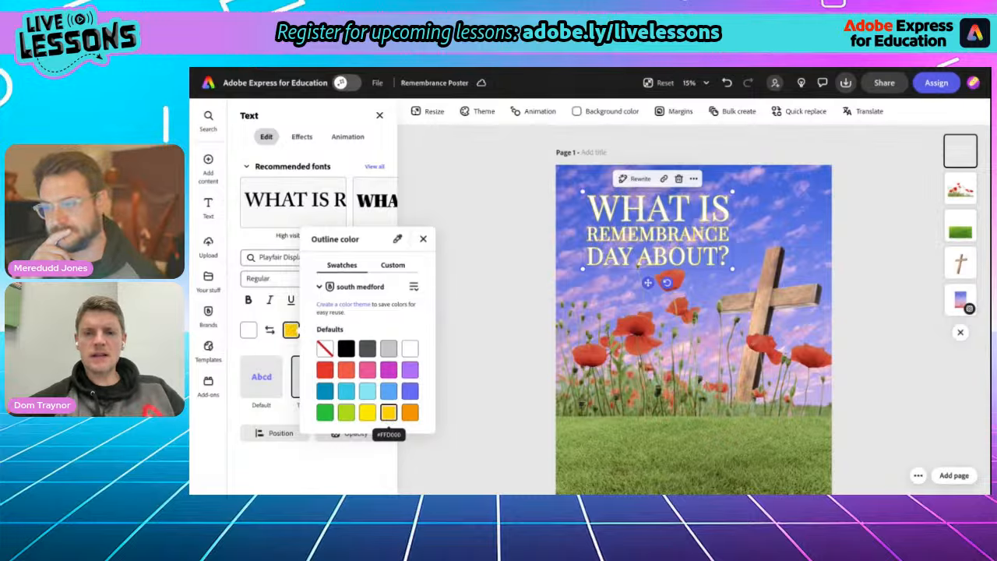
{"action": "left_click", "coordinate": [407, 417]}
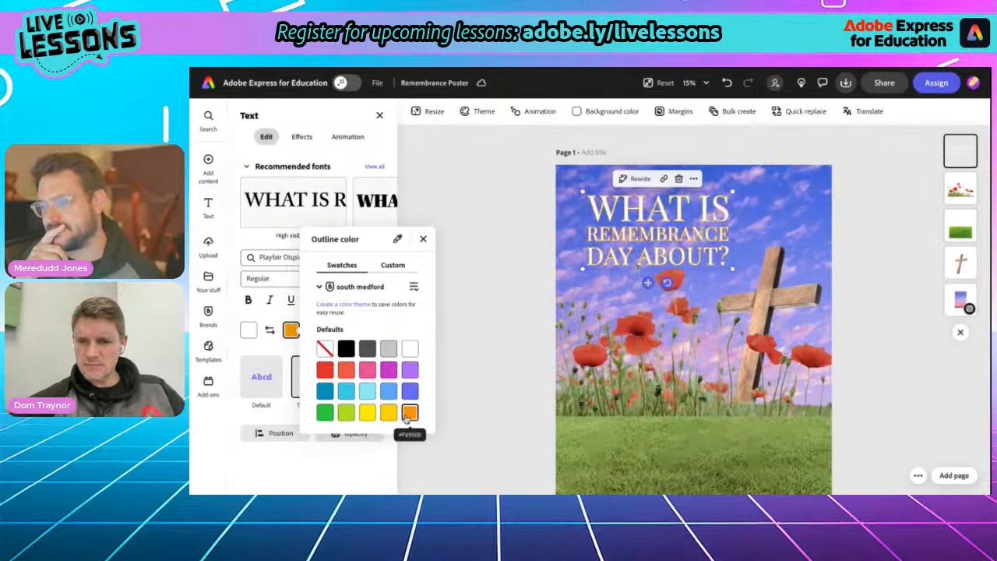
{"action": "left_click", "coordinate": [389, 415]}
{"action": "left_click", "coordinate": [410, 416]}
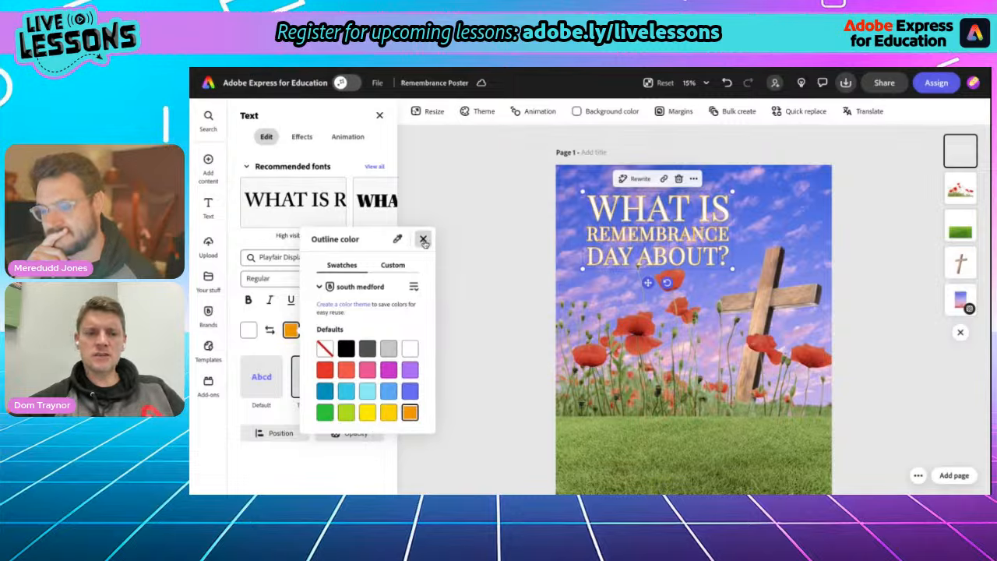
{"action": "left_click", "coordinate": [393, 266]}
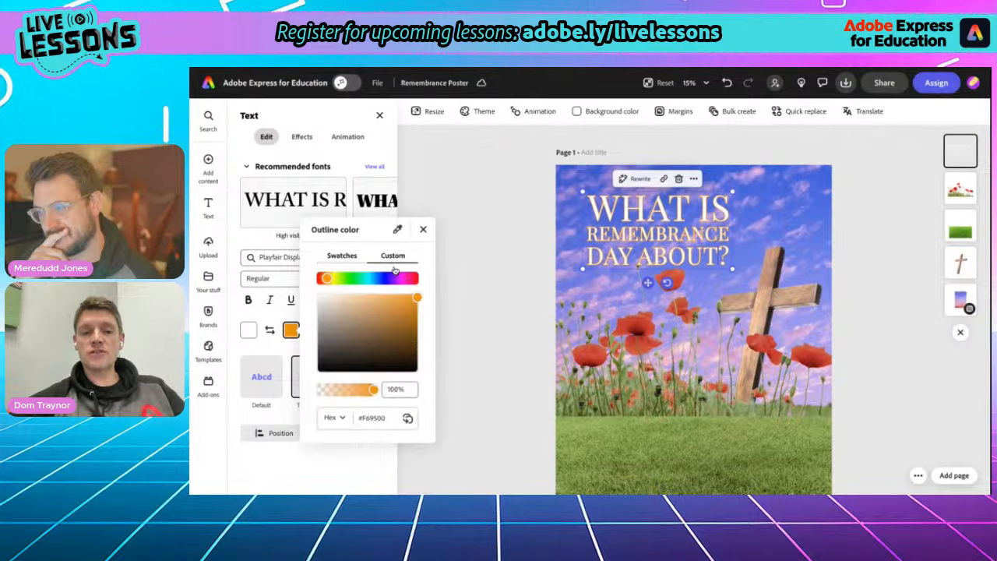
{"action": "left_click_drag", "start_coordinate": [419, 299], "coordinate": [418, 321]}
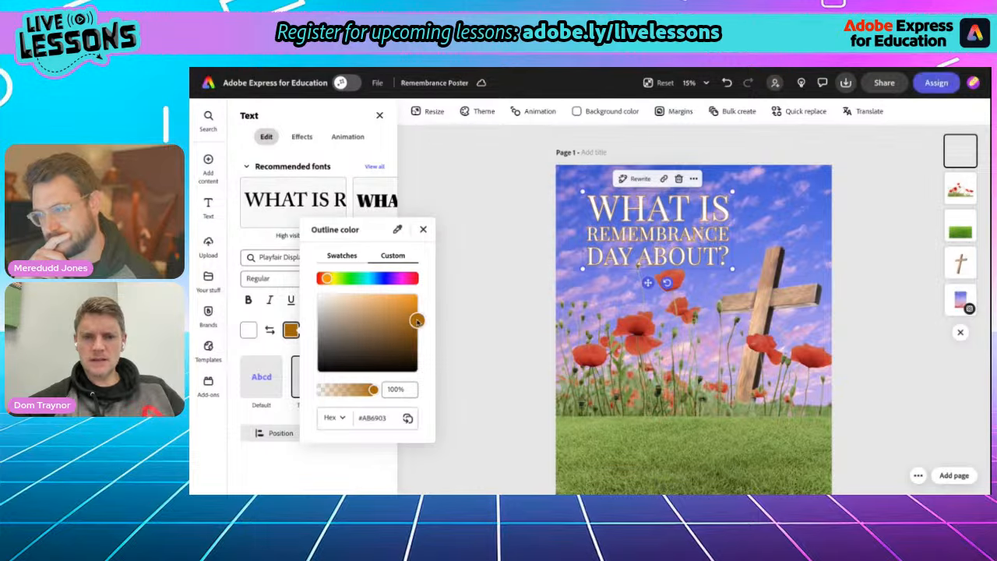
{"action": "left_click", "coordinate": [423, 229]}
- Set the title's font weight to Black and move it slightly closer to the poster's upper-left corner
{"action": "left_click", "coordinate": [321, 279]}
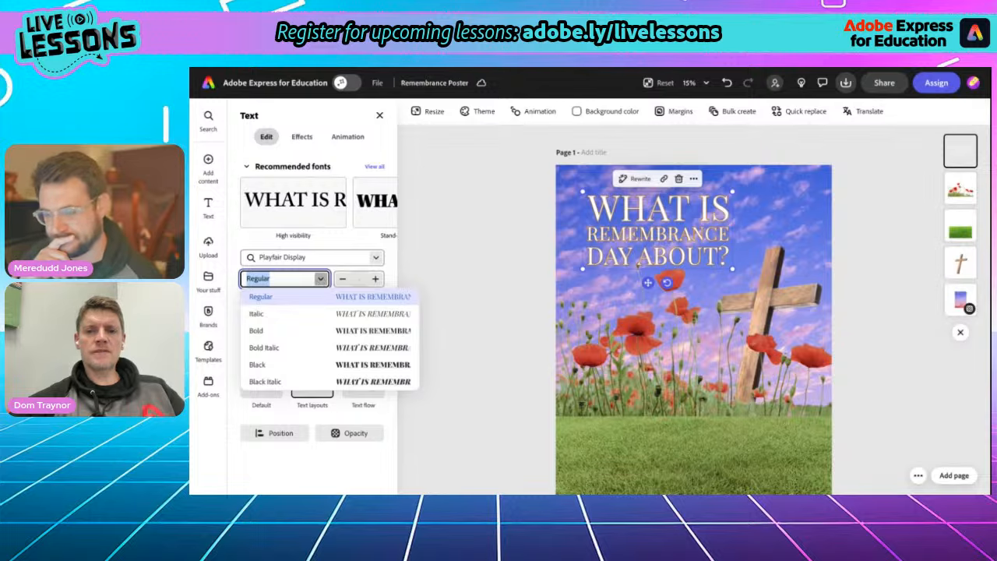
{"action": "left_click", "coordinate": [288, 331]}
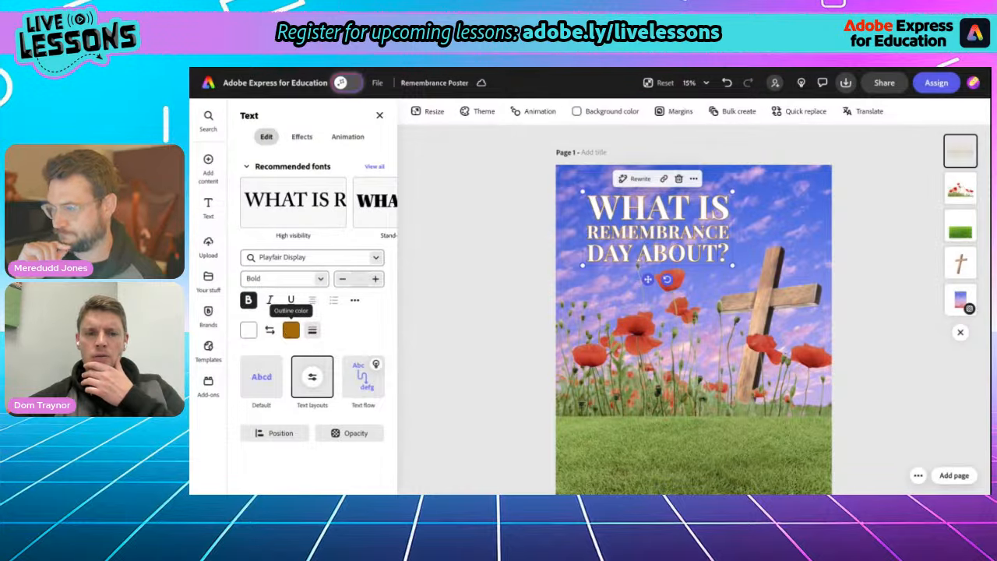
{"action": "left_click", "coordinate": [321, 278]}
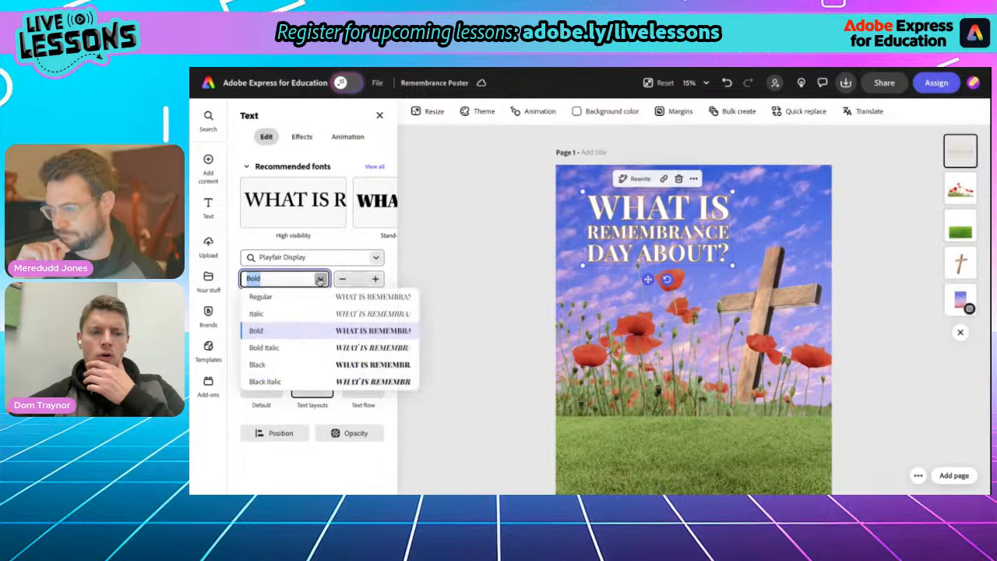
{"action": "left_click", "coordinate": [281, 364]}
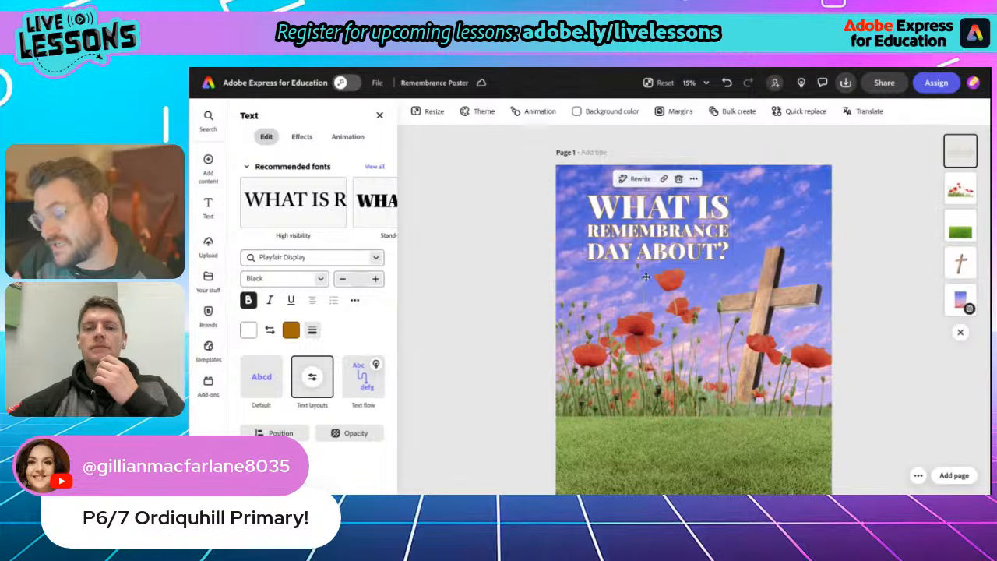
{"action": "left_click_drag", "start_coordinate": [646, 277], "coordinate": [637, 268]}
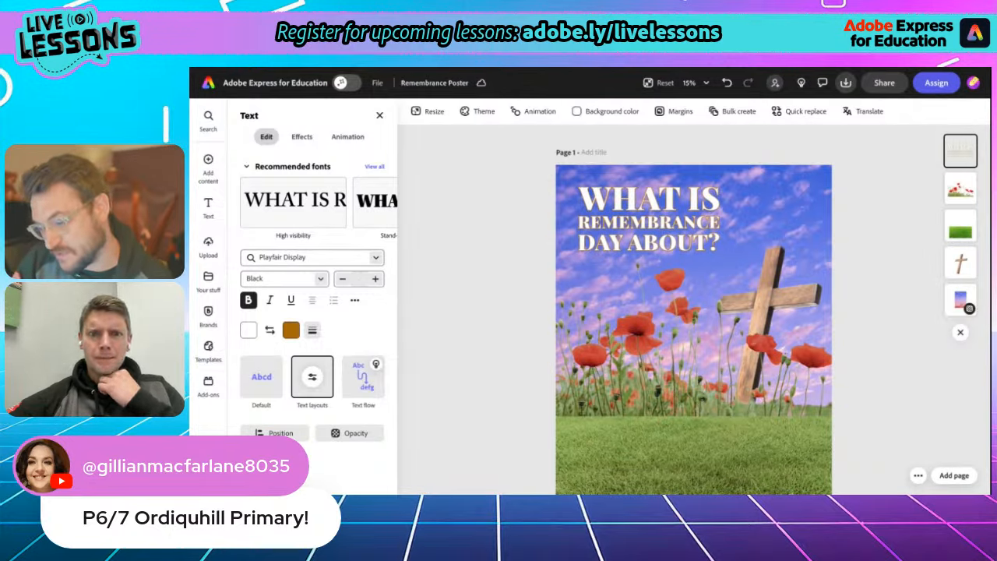
{"action": "left_click_drag", "start_coordinate": [638, 267], "coordinate": [638, 268]}
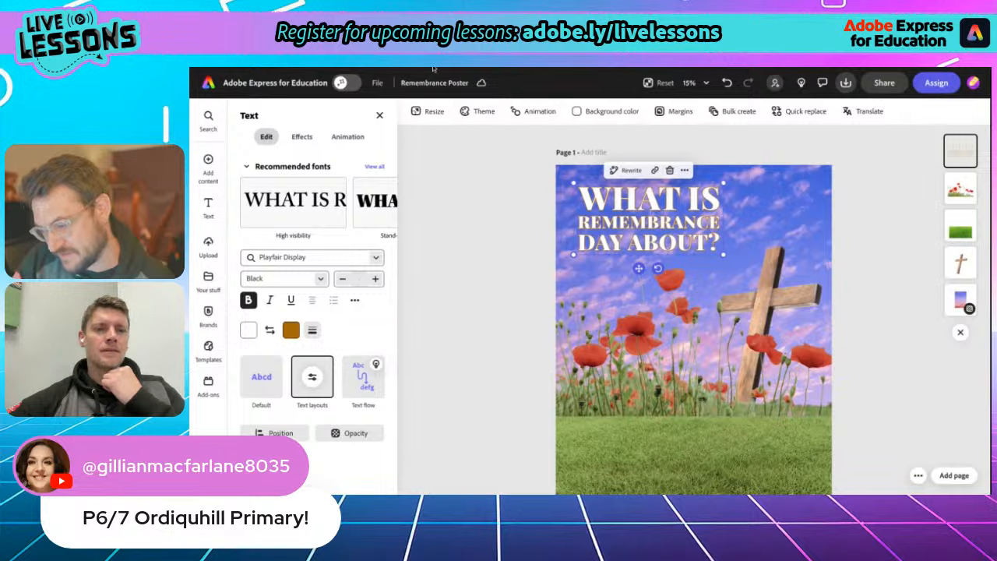
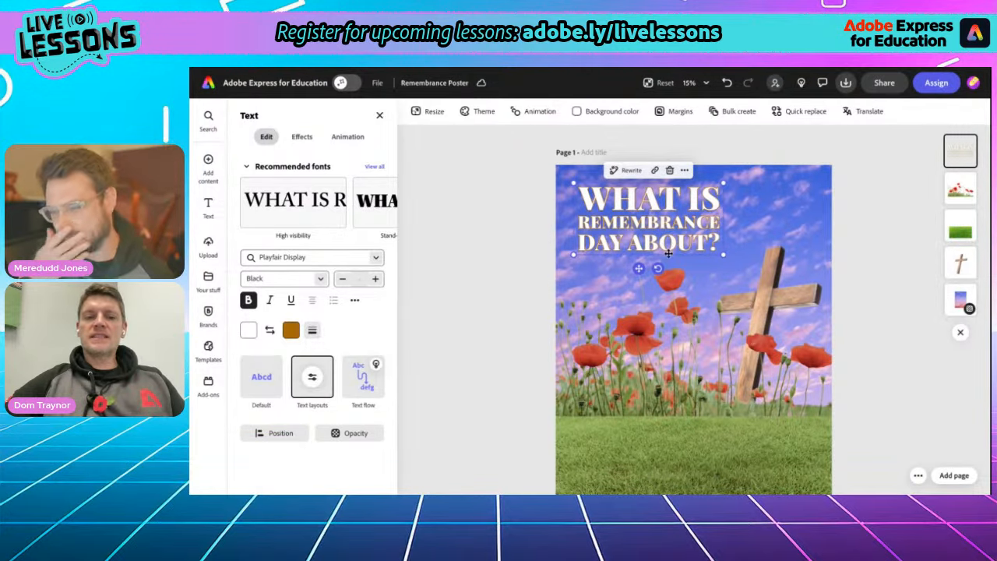
- Increase the title's outline thickness to 40
{"action": "left_click", "coordinate": [313, 330]}
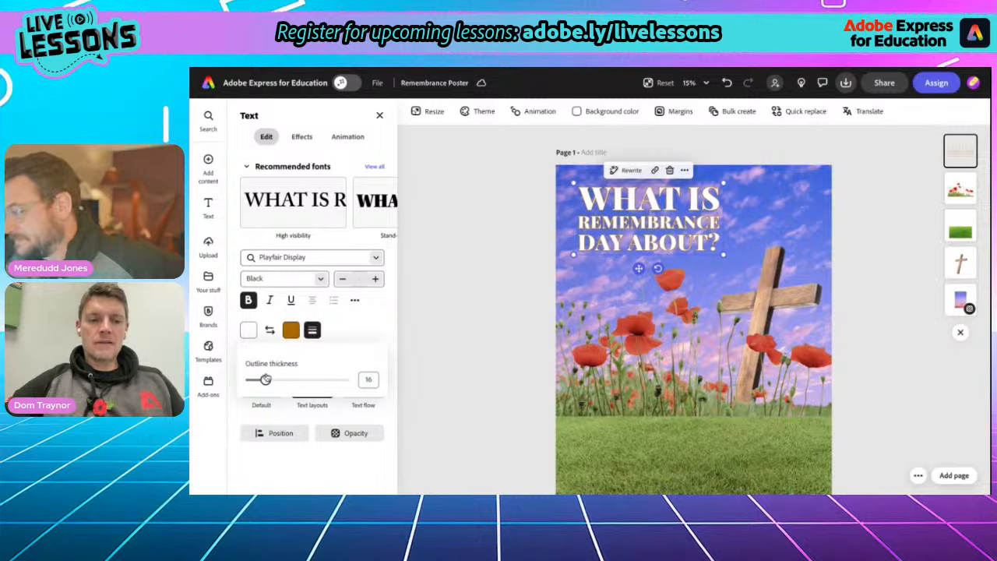
{"action": "left_click_drag", "start_coordinate": [266, 379], "coordinate": [288, 379]}
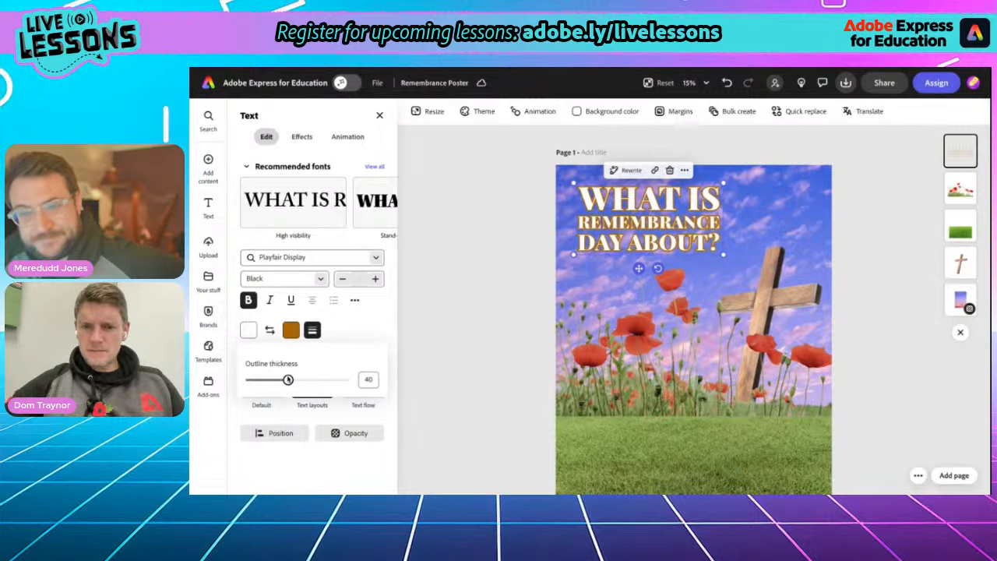
{"action": "left_click", "coordinate": [377, 327]}
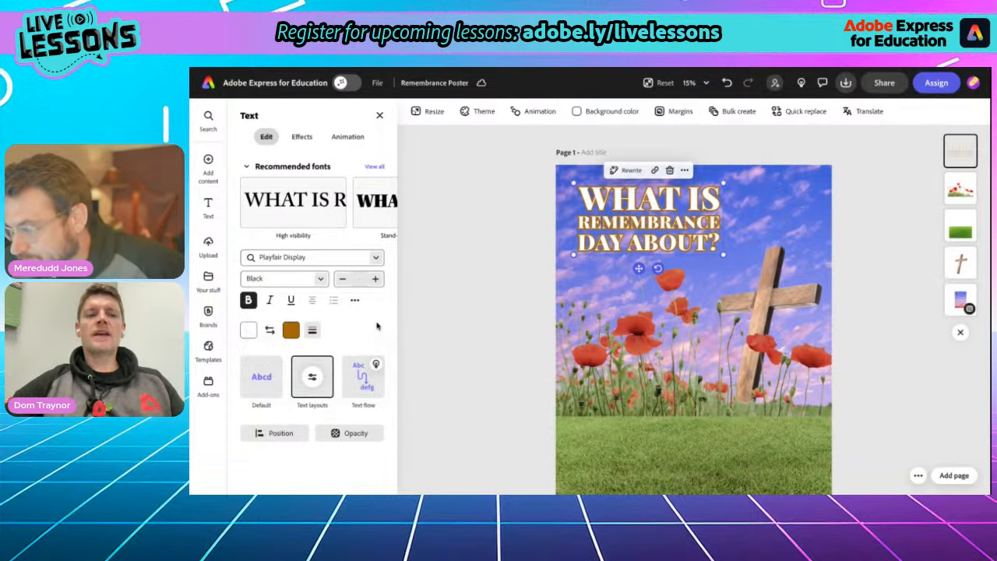
- Apply the decorative sunburst shape effect, with rays radiating around the text, to the title
{"action": "left_click", "coordinate": [303, 137]}
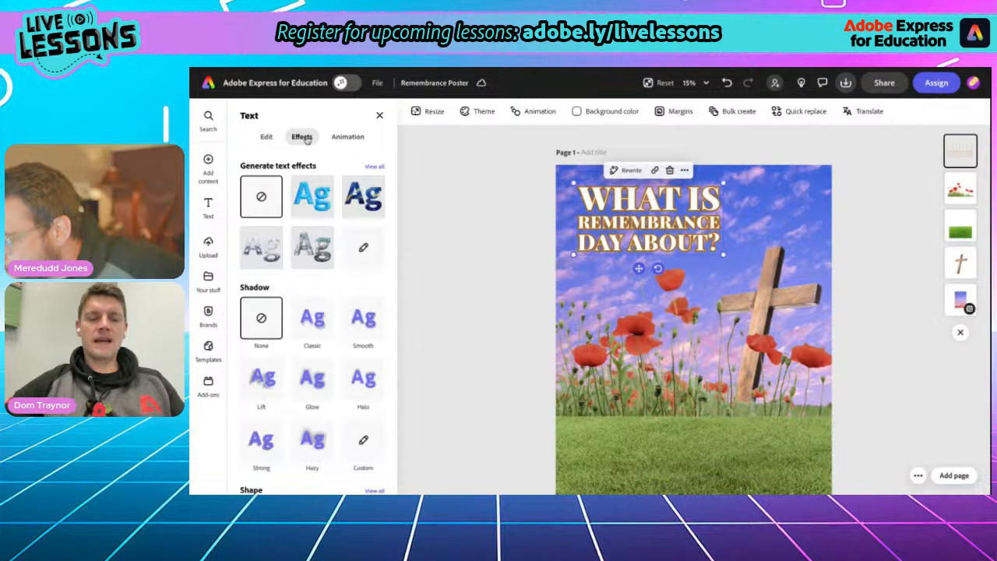
{"action": "scroll", "coordinate": [344, 379], "scroll_direction": "down", "scroll_amount": 1}
{"action": "scroll", "coordinate": [344, 379], "scroll_direction": "down", "scroll_amount": 1}
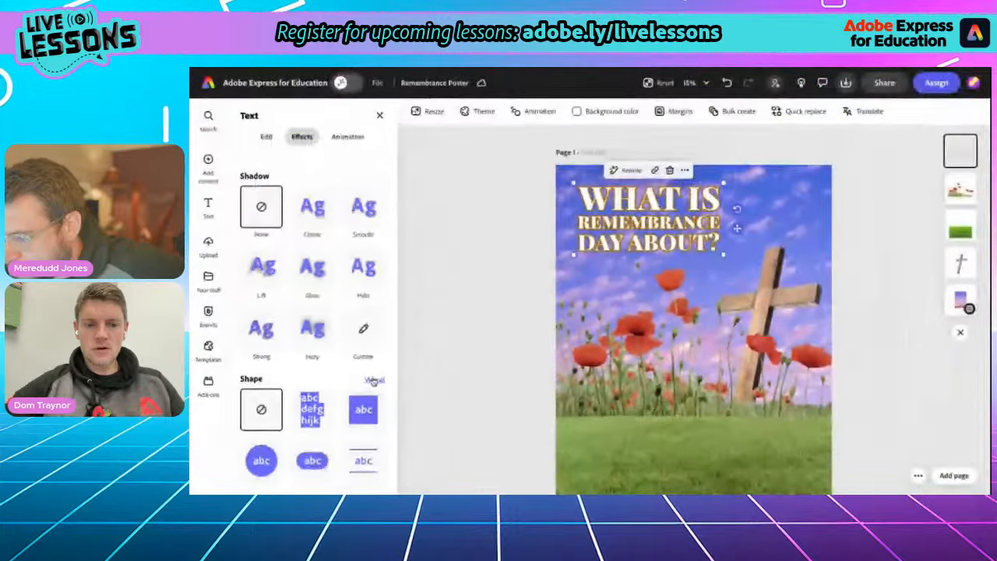
{"action": "left_click", "coordinate": [375, 379]}
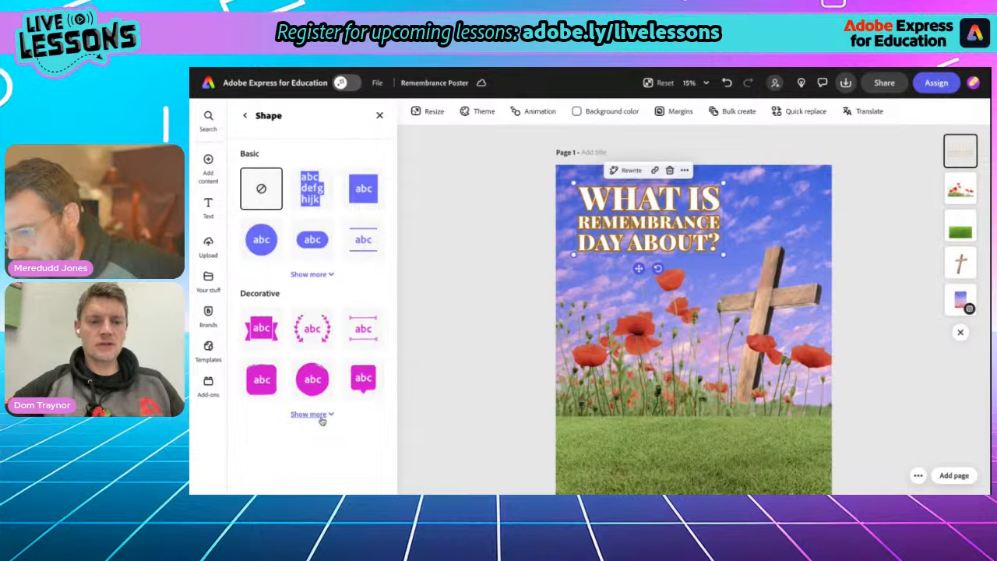
{"action": "left_click", "coordinate": [323, 414]}
{"action": "scroll", "coordinate": [322, 421], "scroll_direction": "down", "scroll_amount": 5}
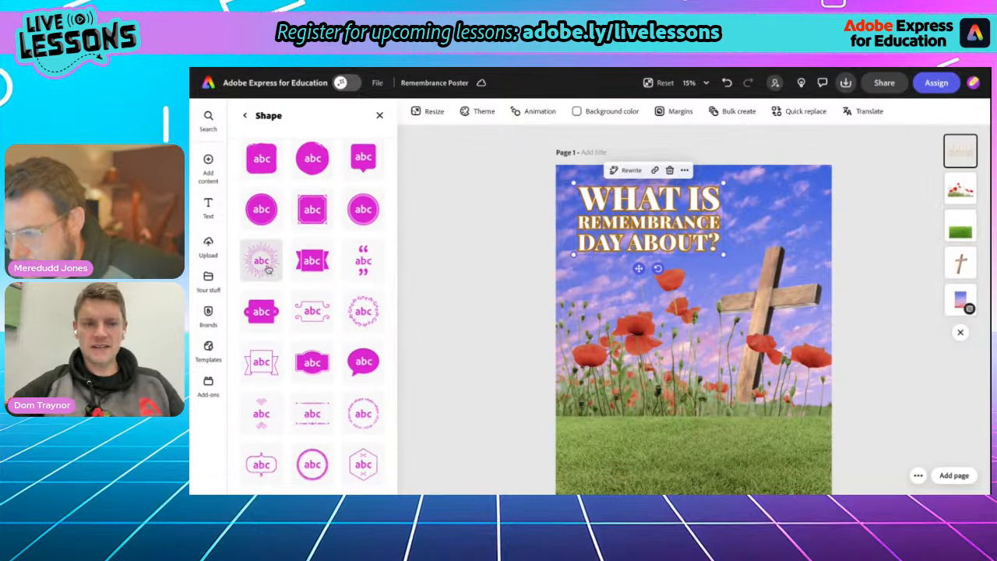
{"action": "left_click", "coordinate": [268, 269]}
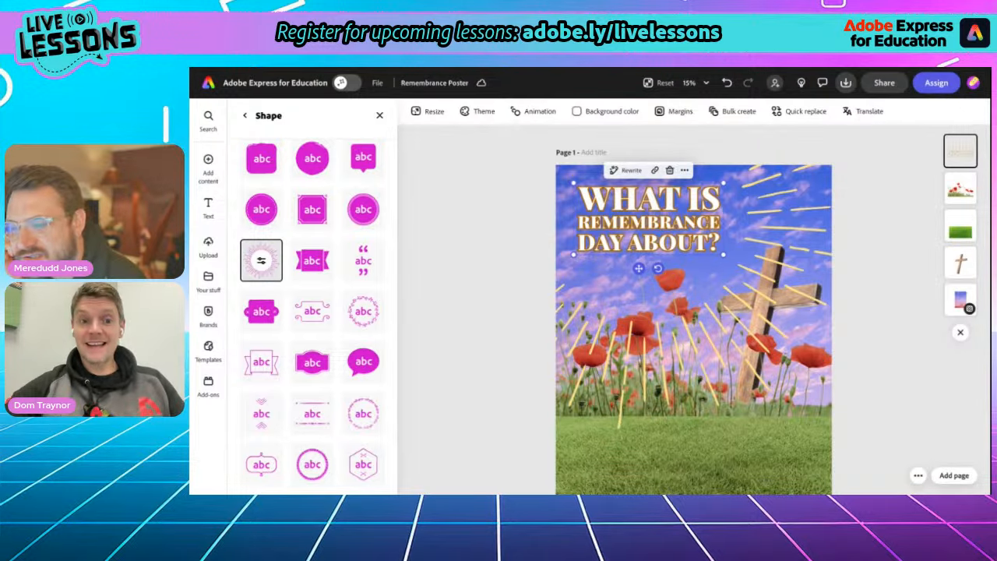
- Reduce the sunburst's shape size to 0 and recolor its rays with the default orange, #F69500
{"action": "left_click", "coordinate": [262, 261]}
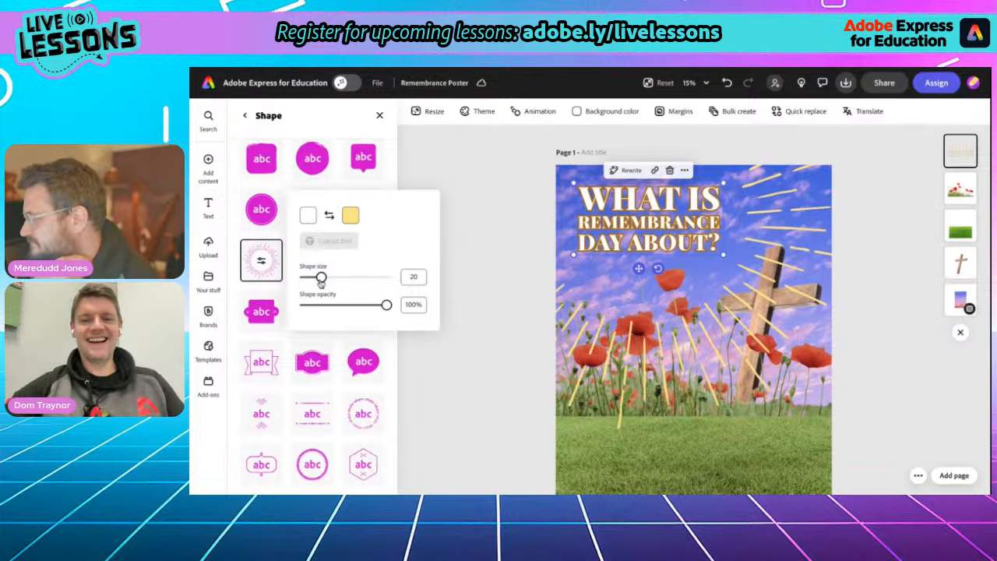
{"action": "left_click_drag", "start_coordinate": [321, 279], "coordinate": [295, 285]}
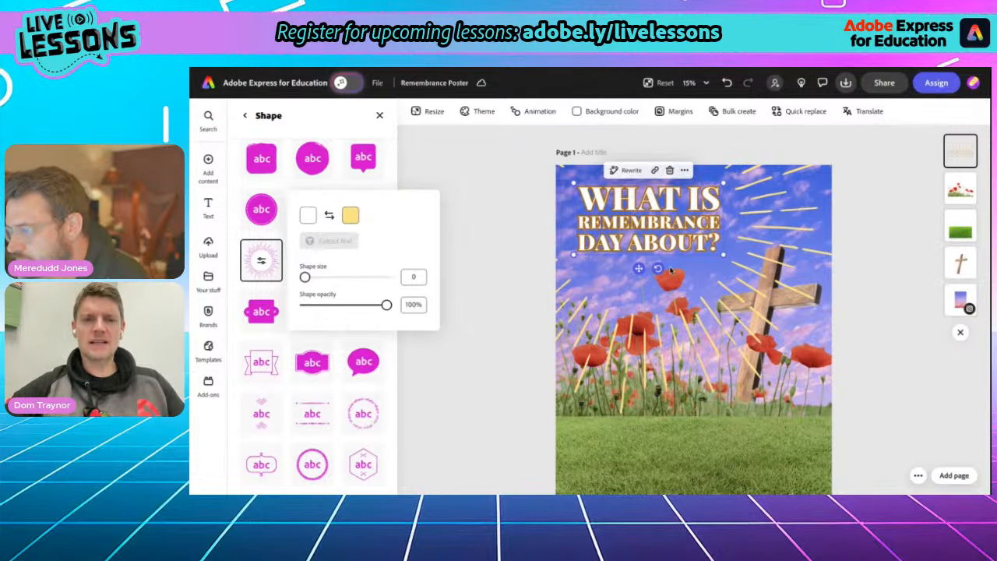
{"action": "left_click", "coordinate": [349, 218]}
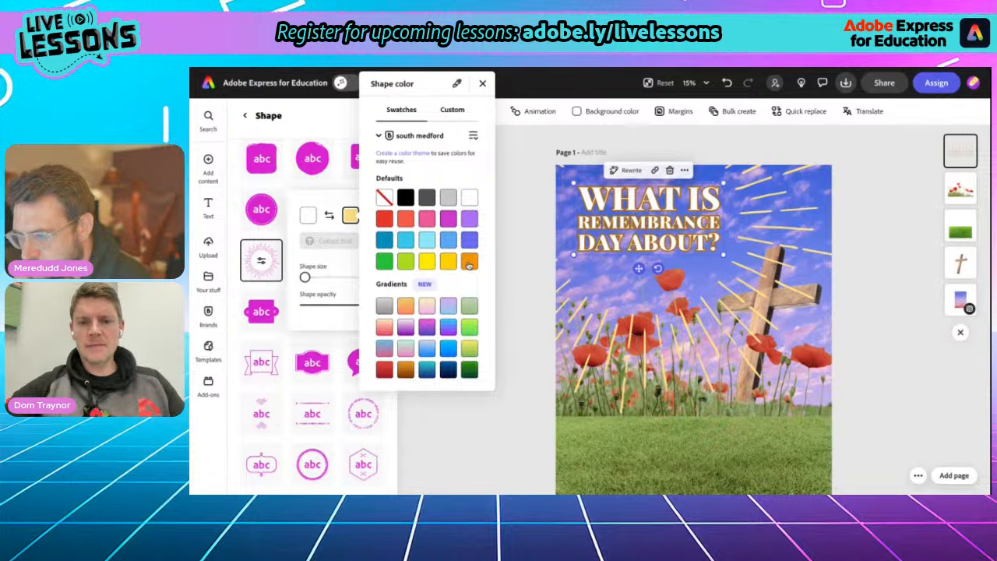
{"action": "left_click", "coordinate": [469, 264]}
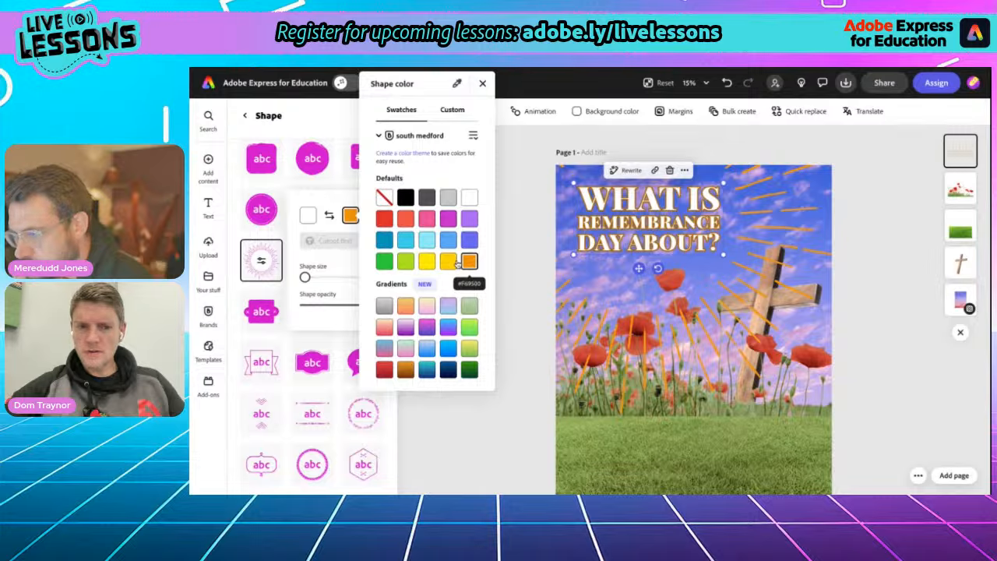
- Try yellow and orange swatches and several gradient presets, including yellow-green and pale yellow-pink, as the sunburst rays' color
{"action": "left_click", "coordinate": [449, 262]}
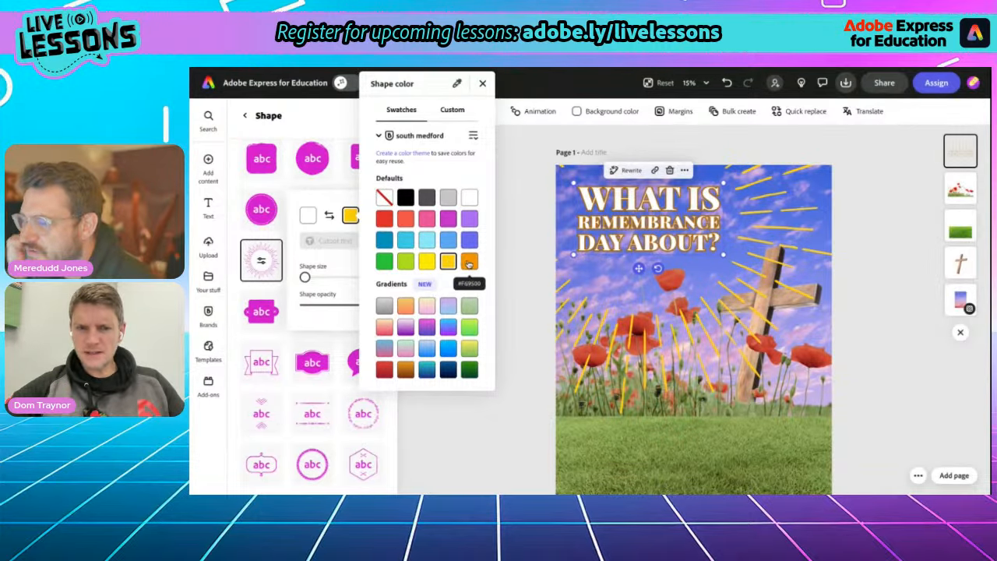
{"action": "left_click", "coordinate": [470, 263]}
{"action": "left_click", "coordinate": [448, 263]}
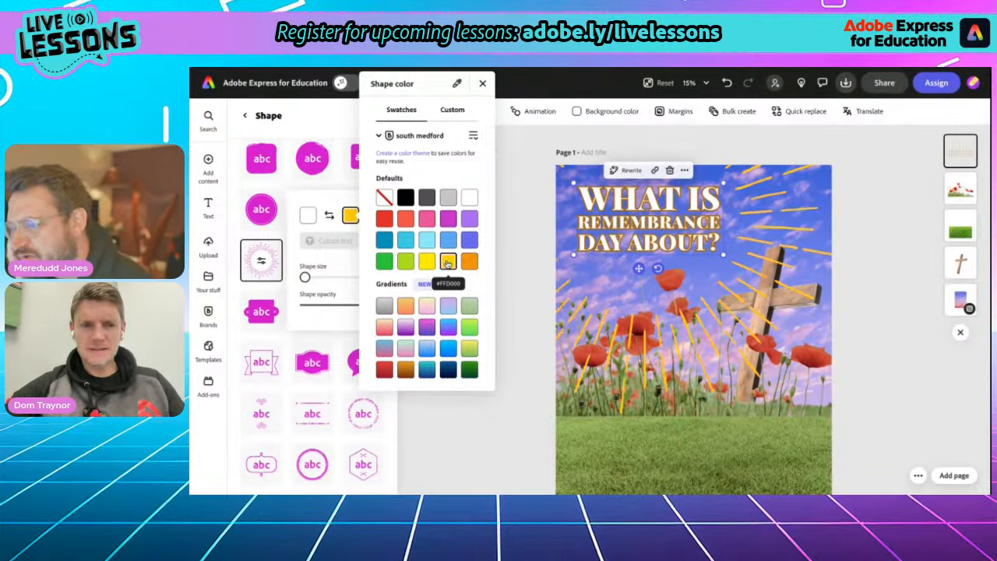
{"action": "left_click", "coordinate": [406, 306]}
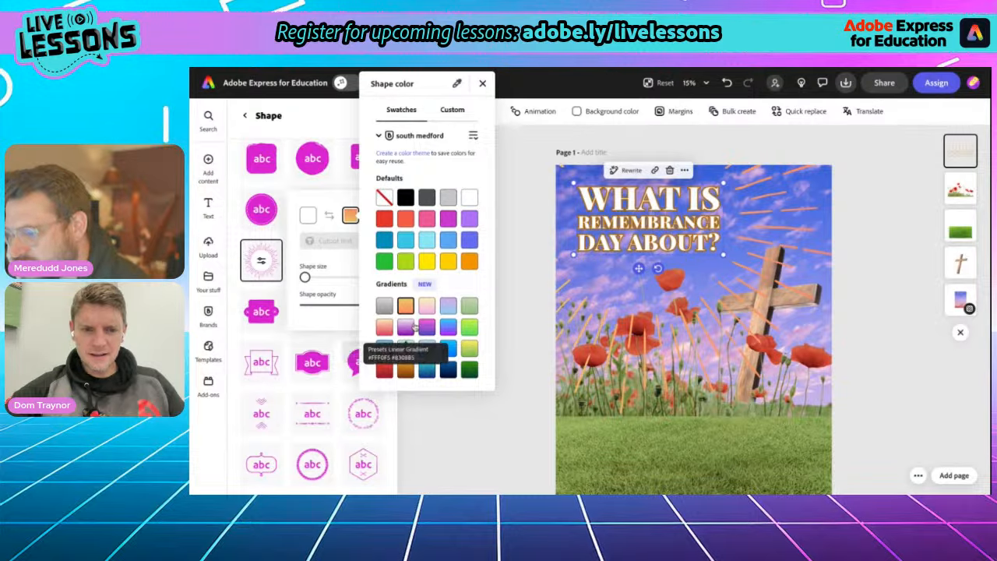
{"action": "left_click", "coordinate": [425, 309]}
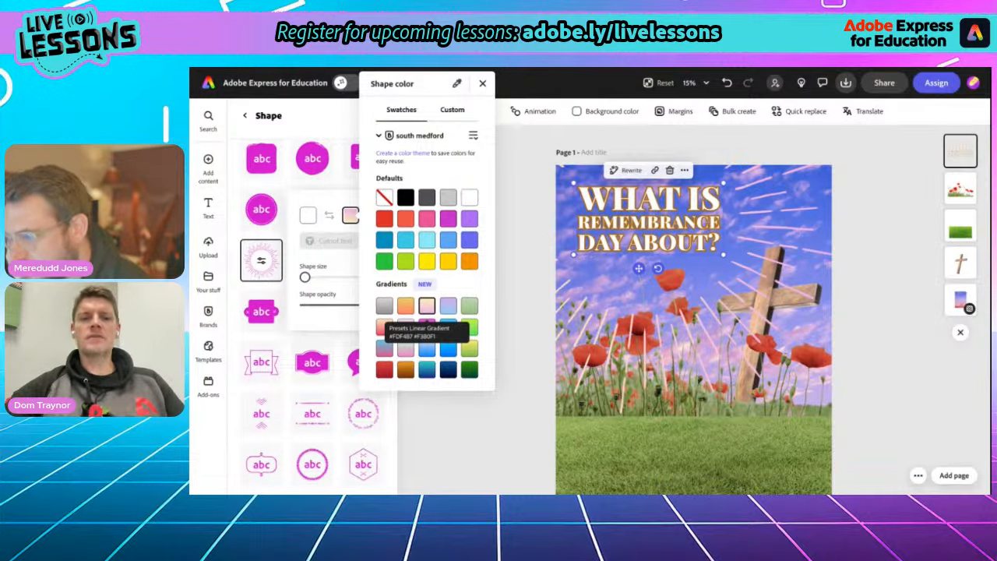
{"action": "left_click", "coordinate": [405, 305]}
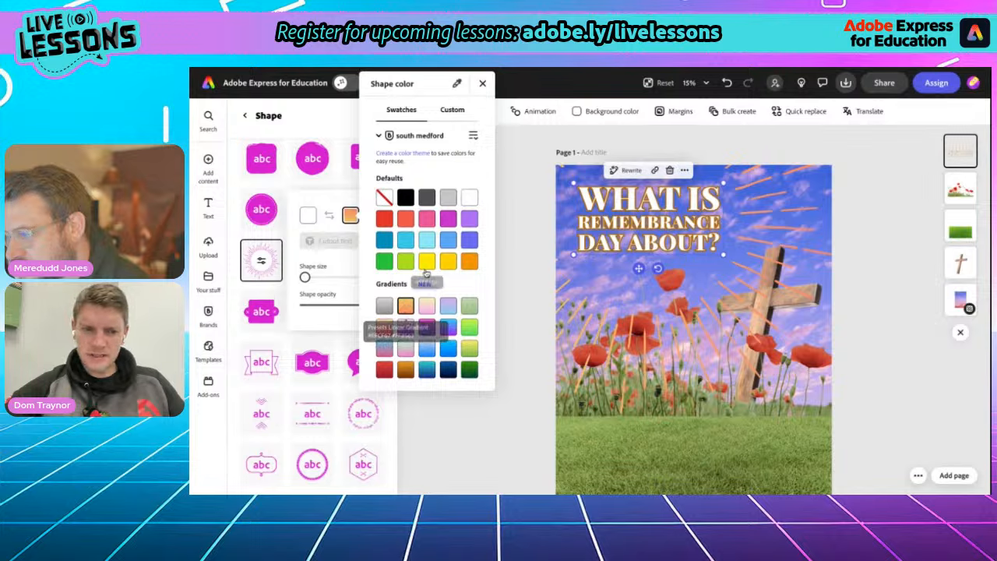
{"action": "left_click", "coordinate": [427, 263]}
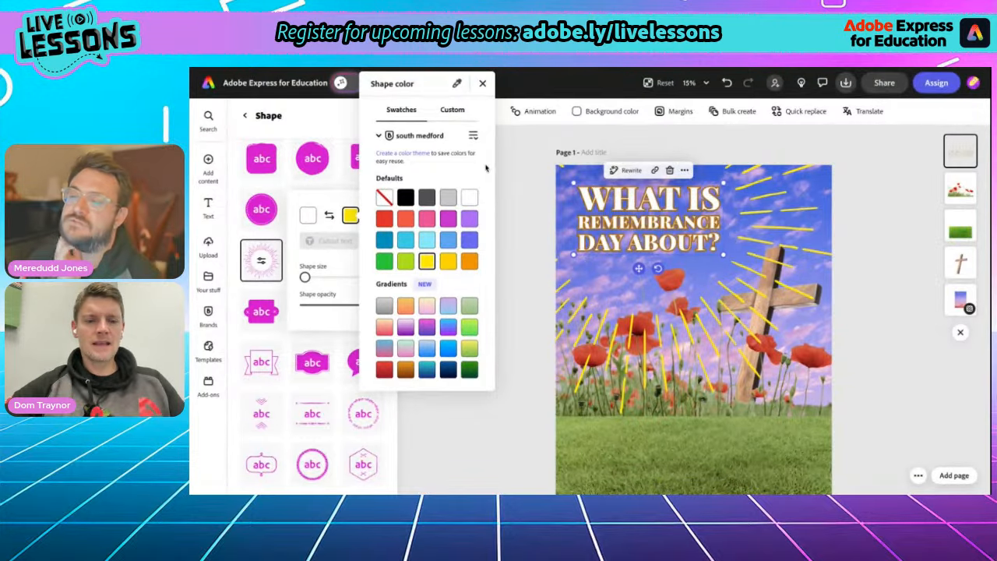
{"action": "left_click", "coordinate": [469, 350]}
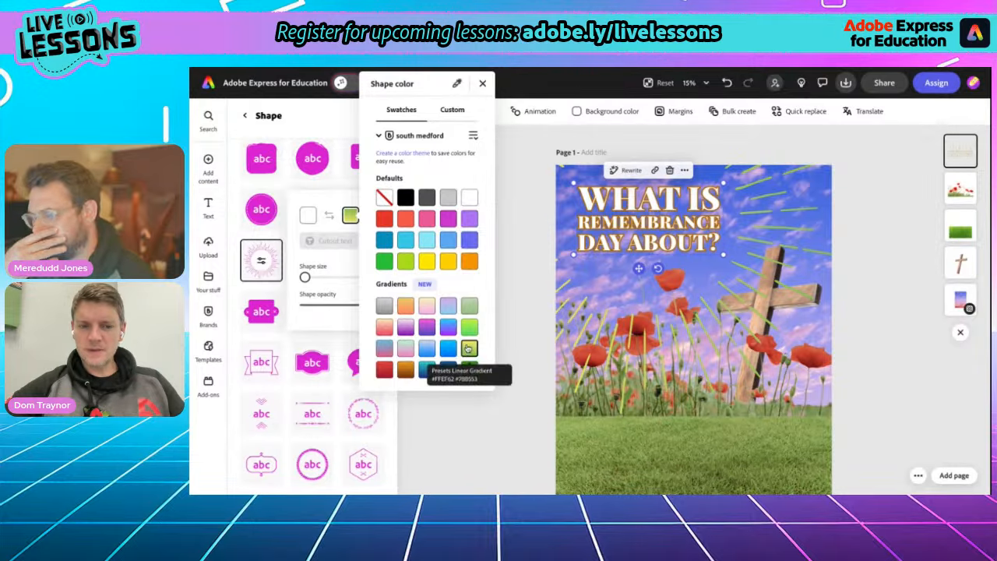
{"action": "left_click", "coordinate": [427, 306]}
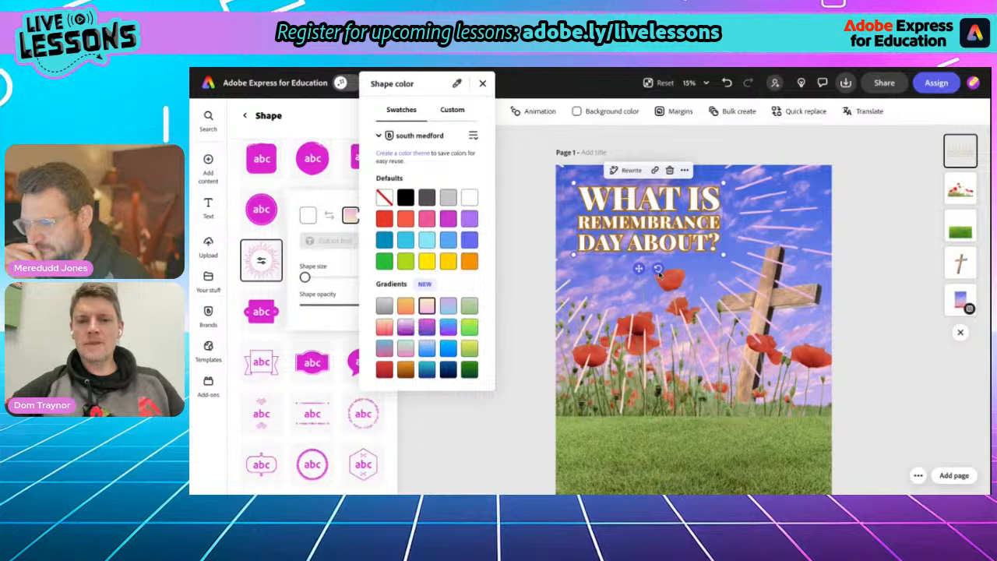
- Recolor the title's sunburst rays with the default golden yellow, #FFD000
{"action": "left_click", "coordinate": [447, 262]}
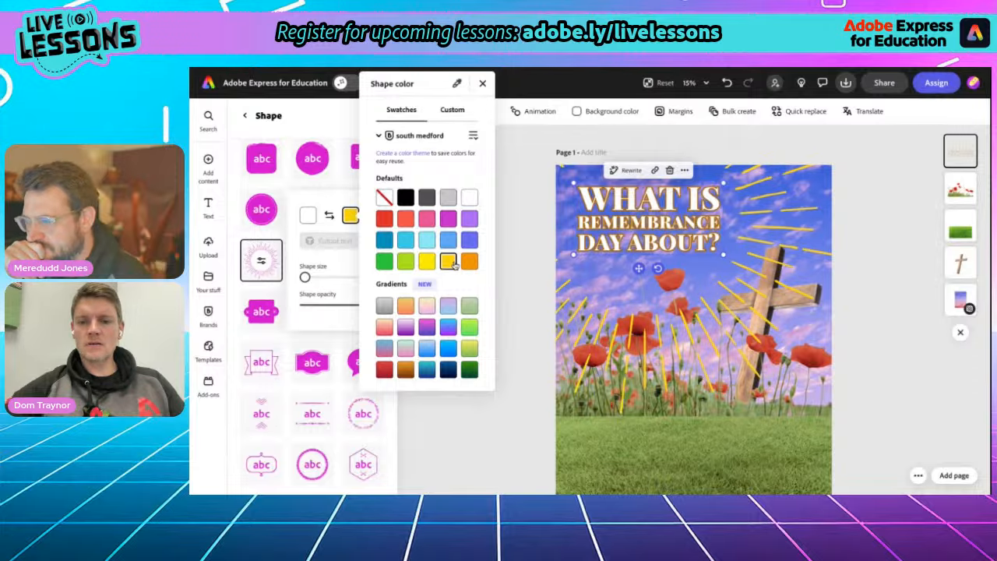
{"action": "left_click", "coordinate": [482, 83]}
{"action": "left_click", "coordinate": [426, 173]}
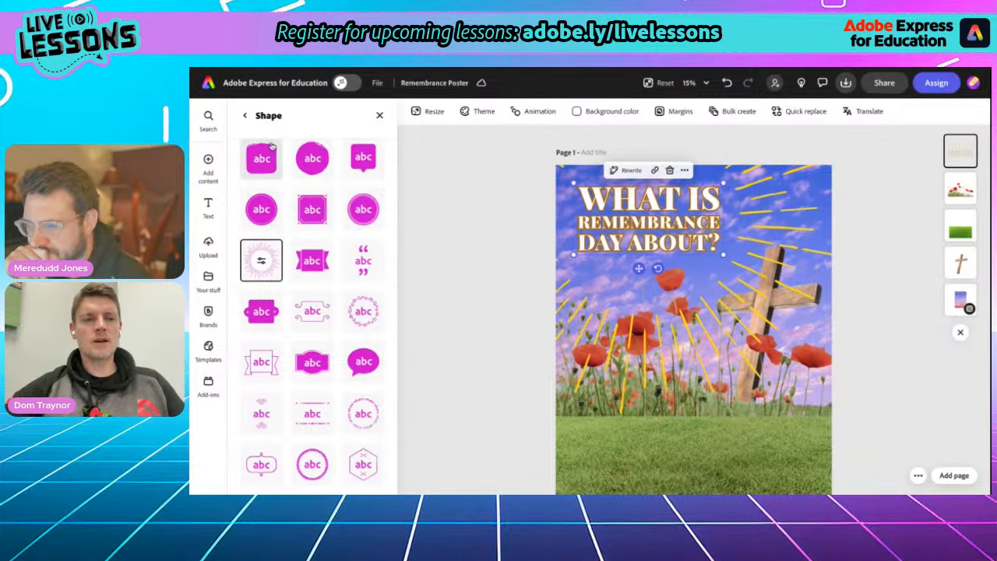
- Try the default orange, #F69500, as the title's outline color, and undo that change
{"action": "left_click", "coordinate": [245, 117]}
{"action": "left_click", "coordinate": [266, 137]}
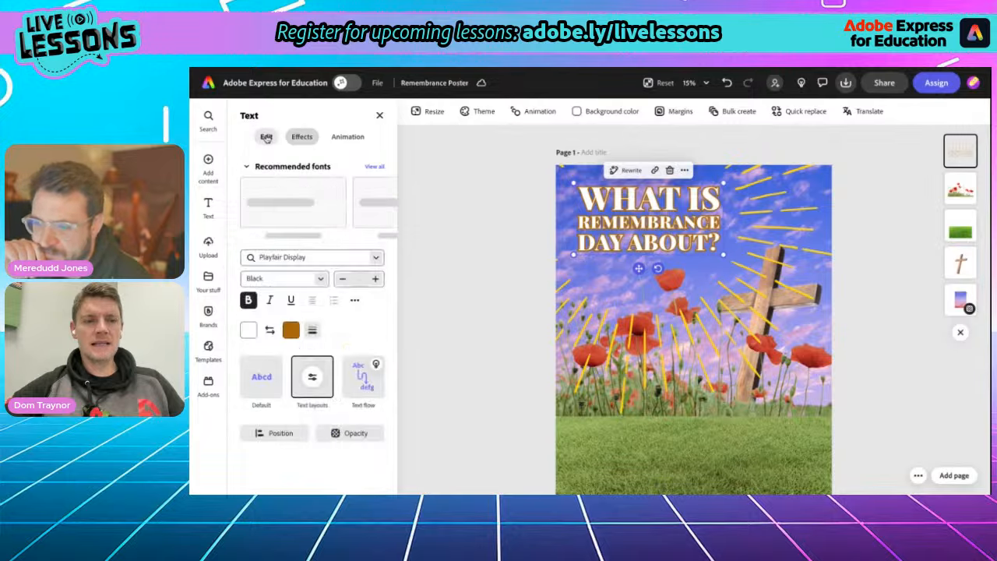
{"action": "left_click", "coordinate": [291, 330]}
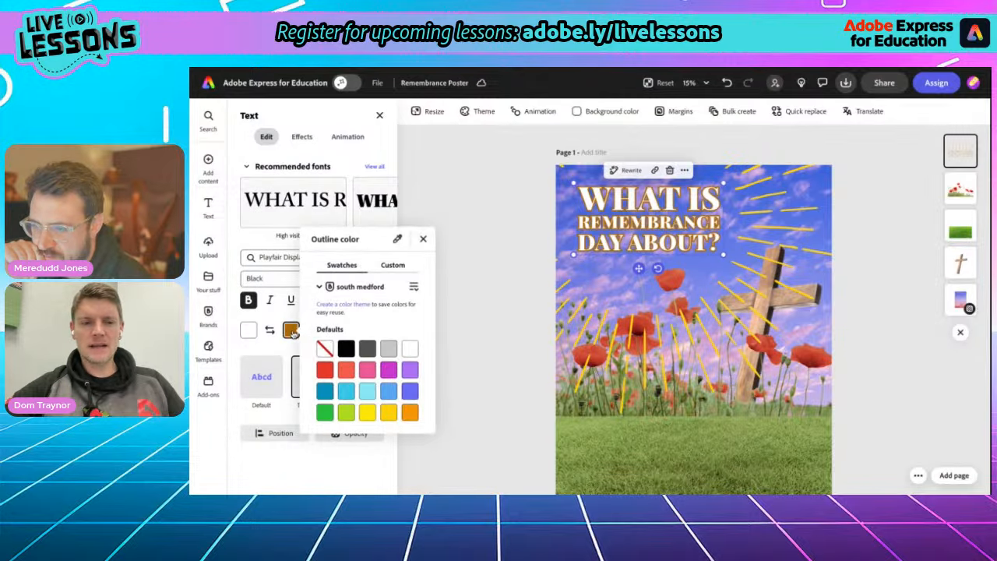
{"action": "left_click", "coordinate": [410, 413]}
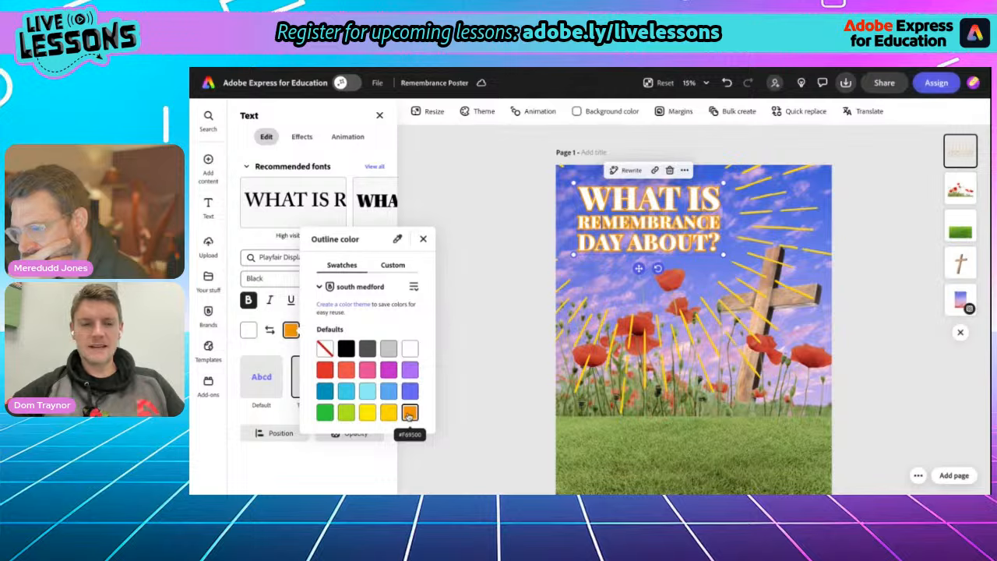
{"action": "left_click", "coordinate": [726, 86]}
{"action": "left_click", "coordinate": [728, 85]}
{"action": "left_click", "coordinate": [730, 85]}
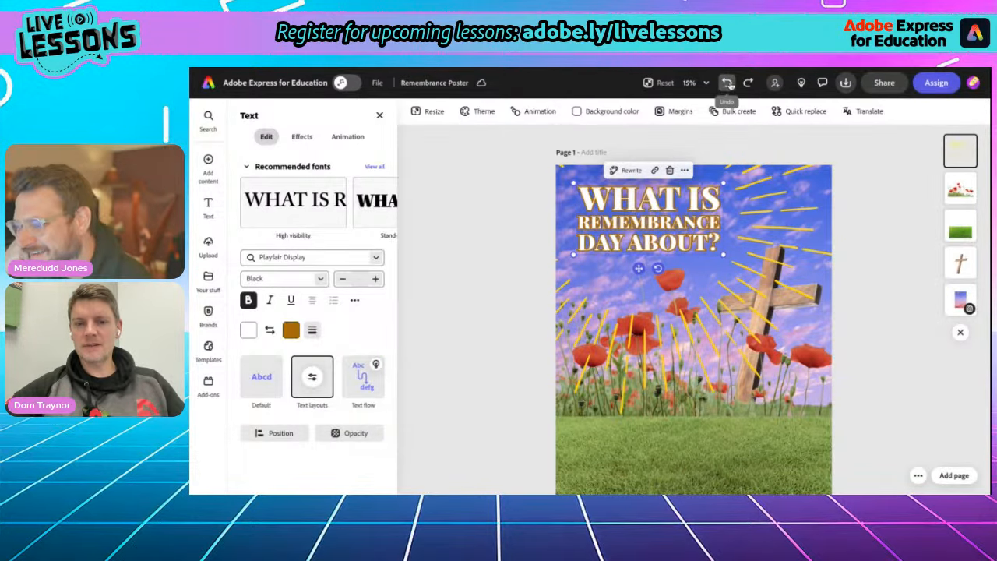
{"action": "key", "text": "ctrl+minus"}
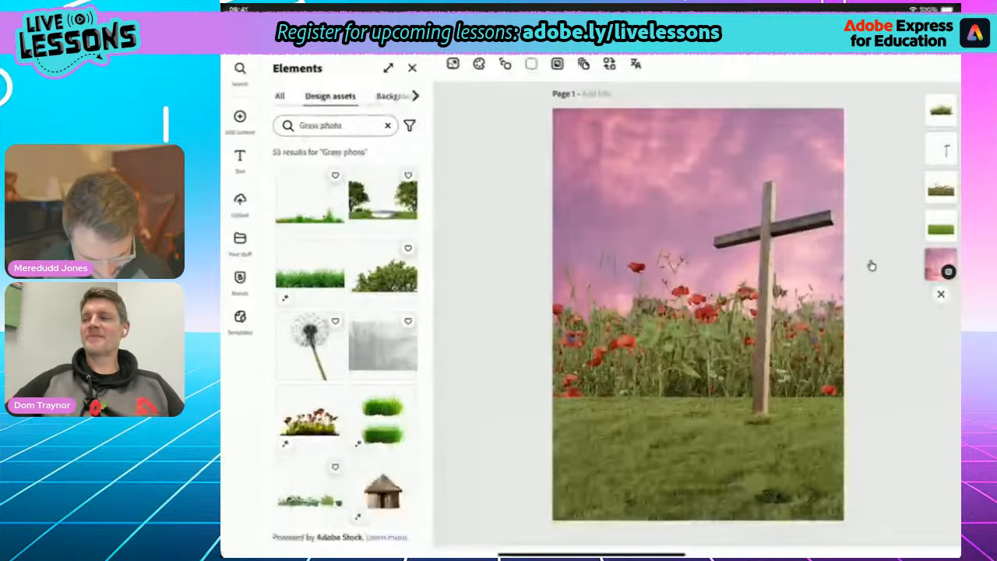
- Add a text box reading "What is Remembrance Day about?" to the pink-sky poster
{"action": "left_click", "coordinate": [240, 157]}
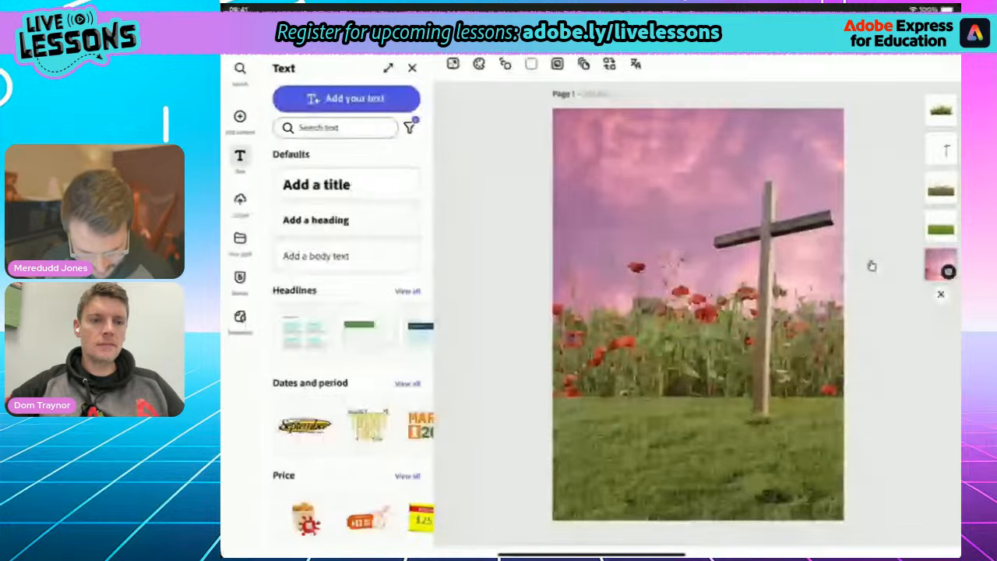
{"action": "left_click", "coordinate": [347, 99]}
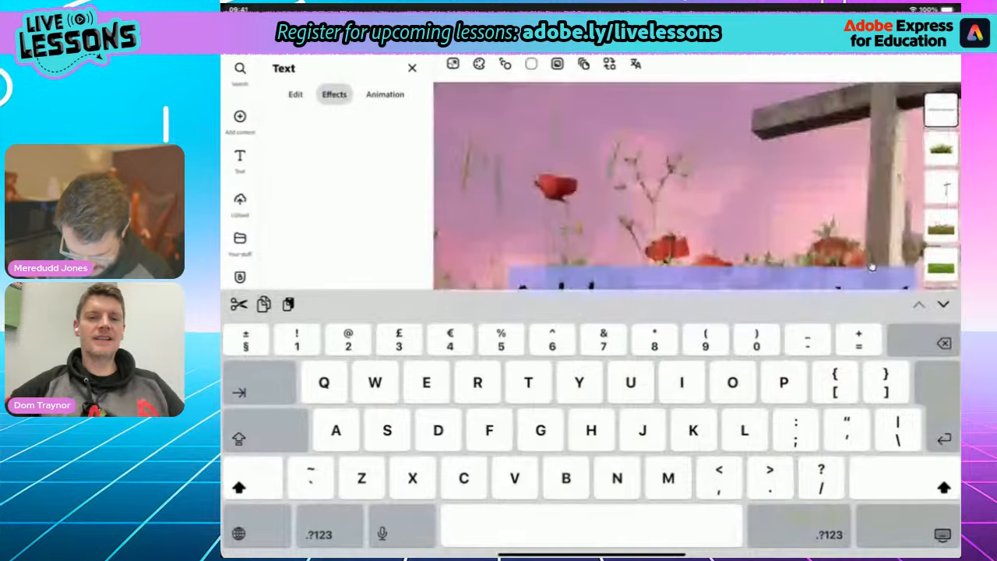
{"action": "type", "text": "W"}
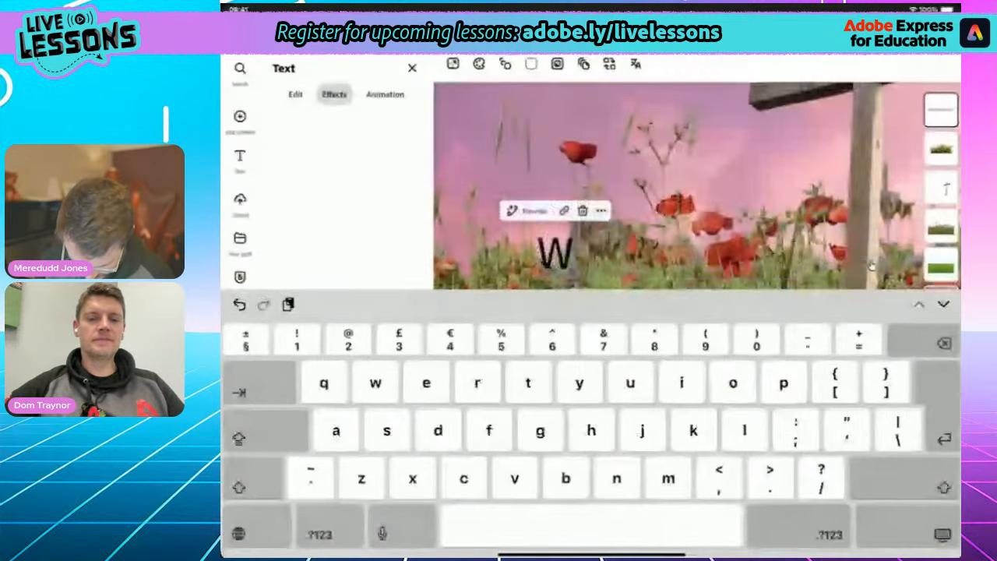
{"action": "type", "text": "hat"}
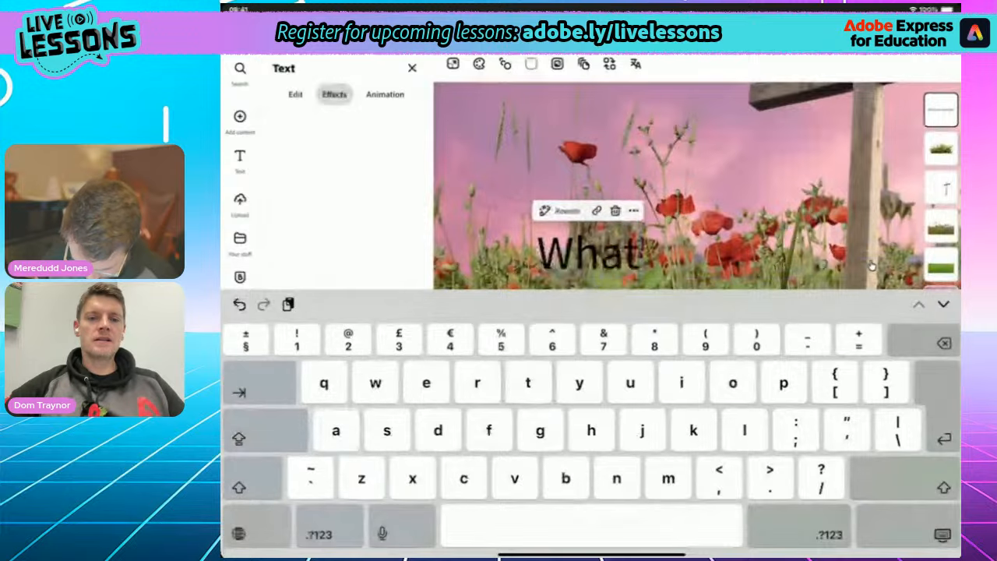
{"action": "type", "text": " is R"}
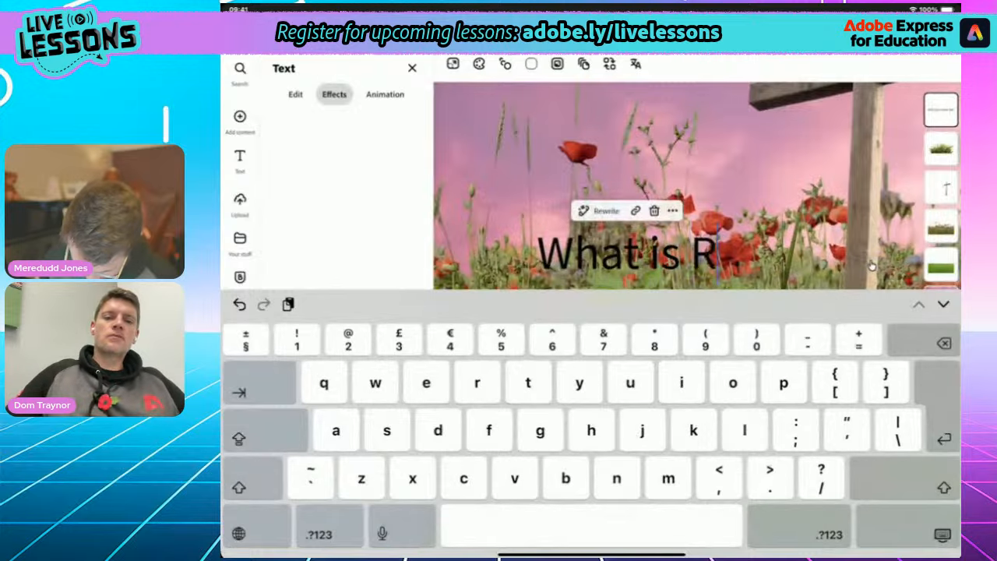
{"action": "type", "text": "emembra"}
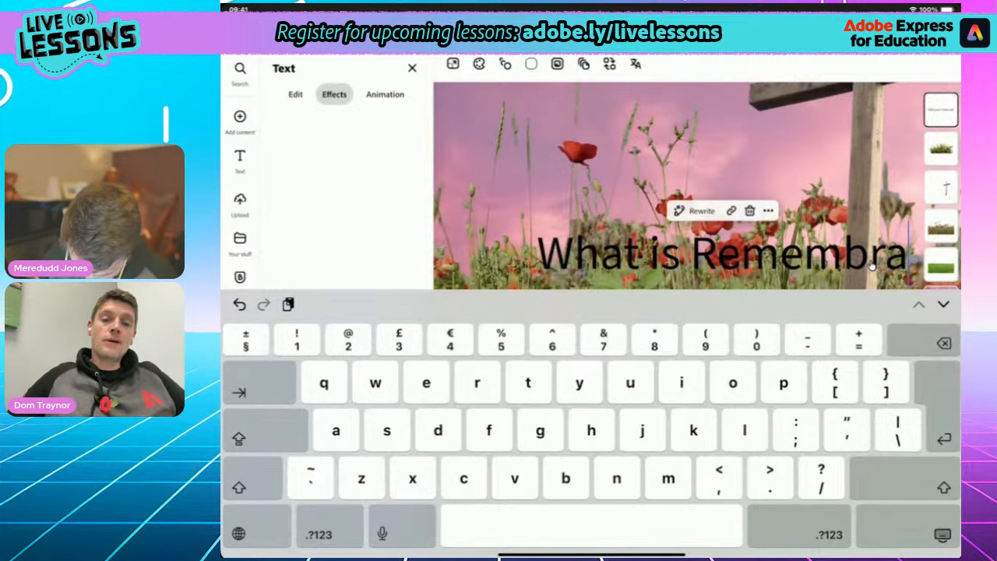
{"action": "type", "text": "nce"}
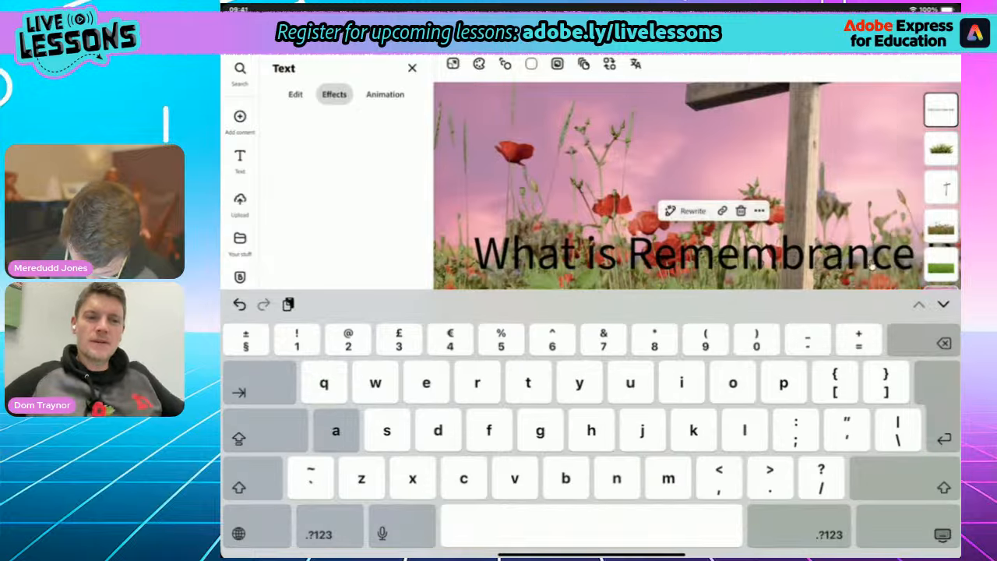
{"action": "type", "text": " abou"}
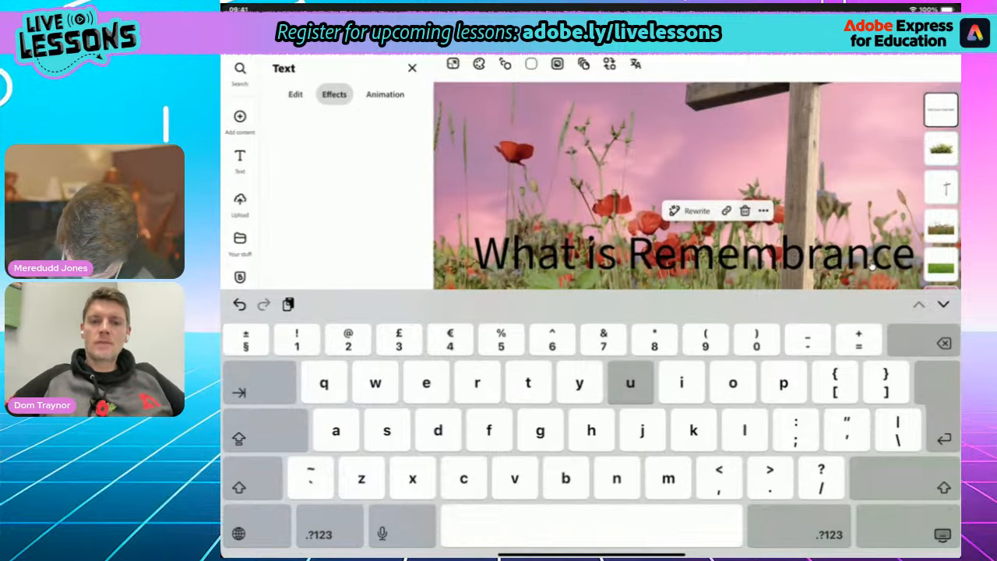
{"action": "key", "text": "shift"}
{"action": "type", "text": "?"}
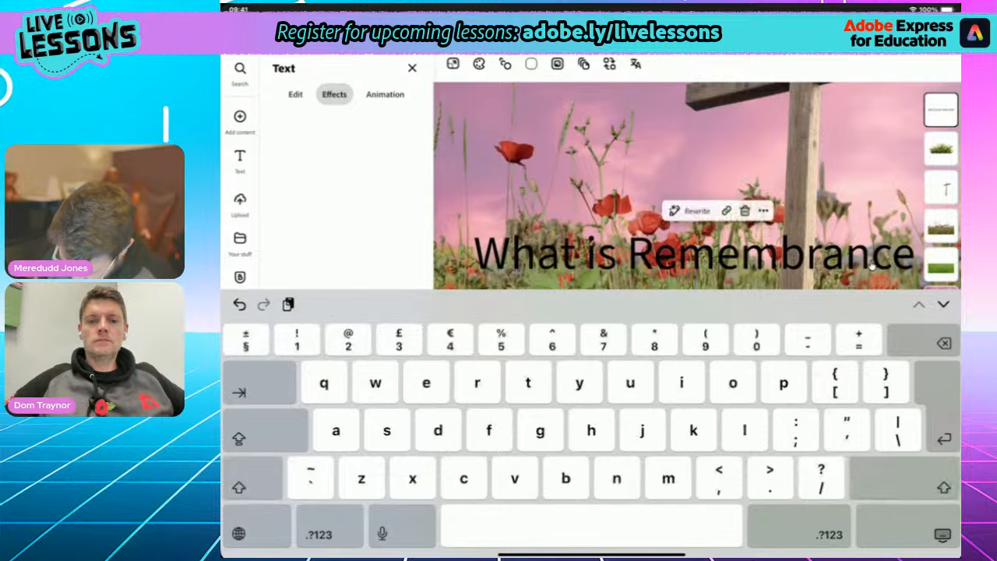
{"action": "left_click", "coordinate": [908, 527]}
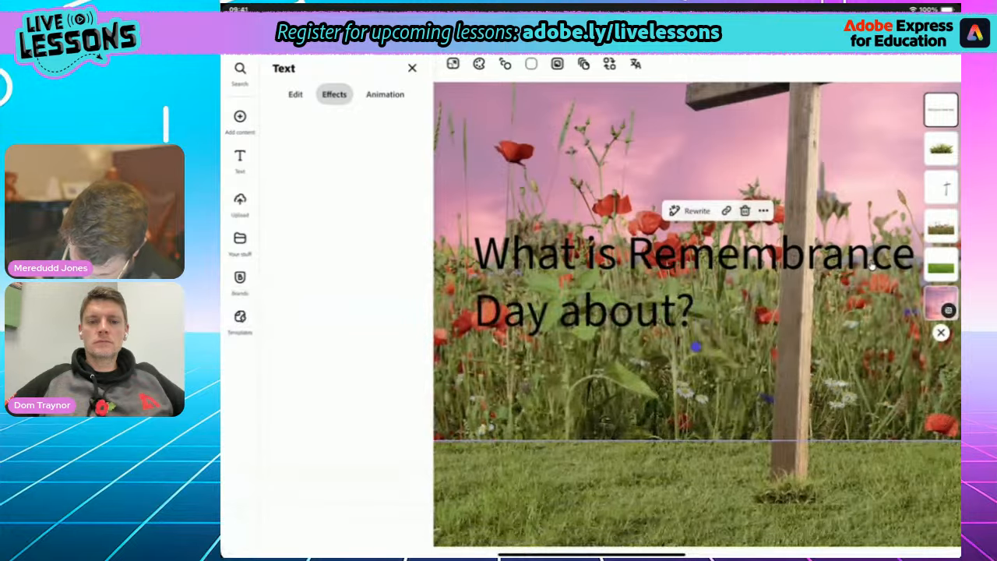
- Move the new title up into the sky near the upper-left corner of the pink-sky poster
{"action": "scroll", "coordinate": [872, 266], "scroll_direction": "down", "scroll_amount": 10}
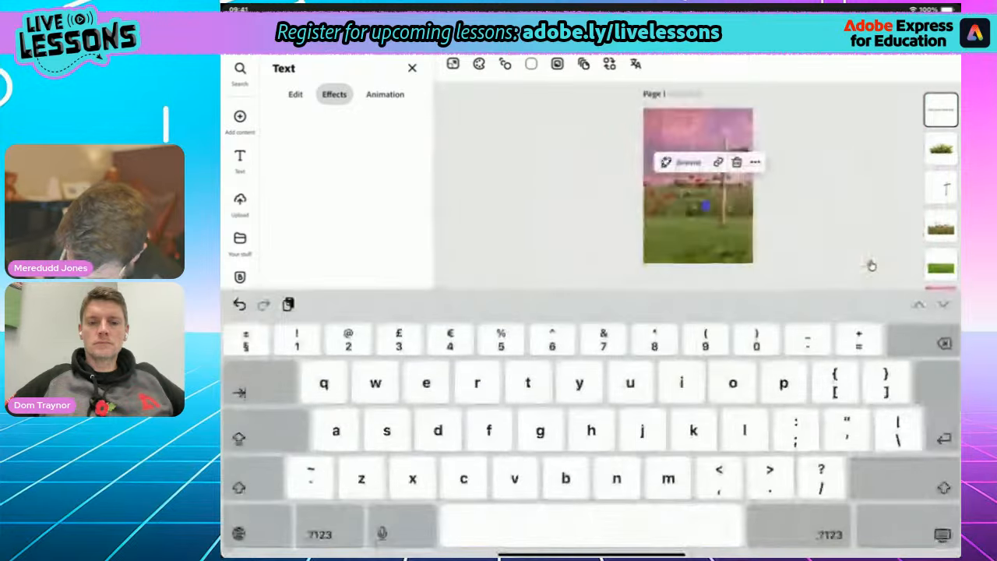
{"action": "left_click", "coordinate": [908, 527]}
{"action": "left_click", "coordinate": [872, 265]}
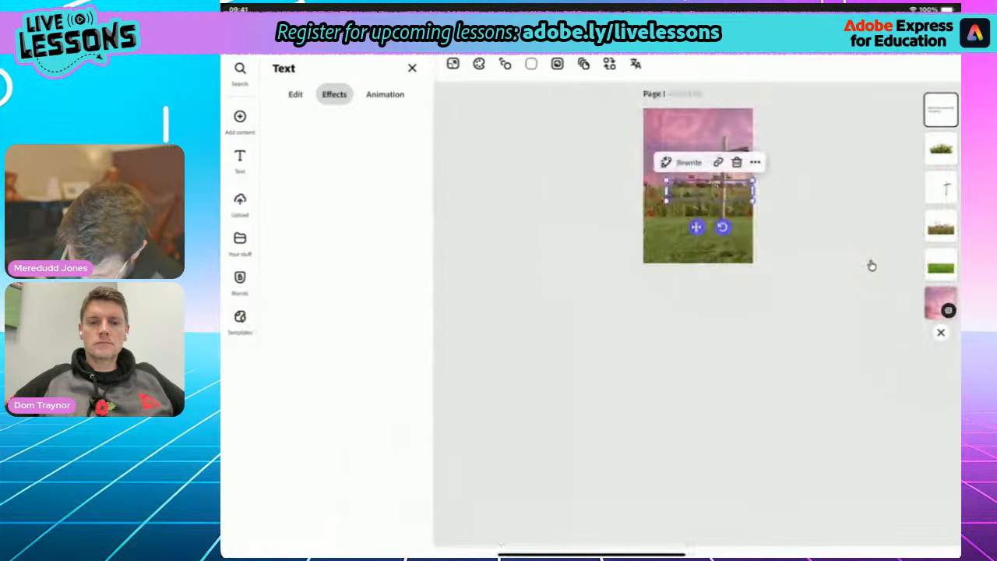
{"action": "left_click", "coordinate": [871, 266]}
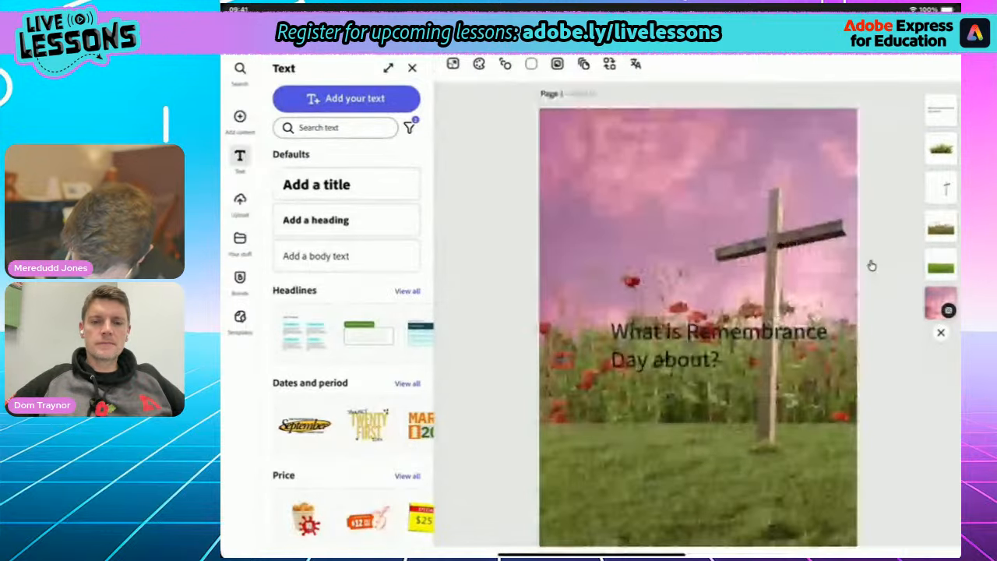
{"action": "left_click", "coordinate": [718, 340]}
{"action": "left_click_drag", "start_coordinate": [718, 340], "coordinate": [668, 164]}
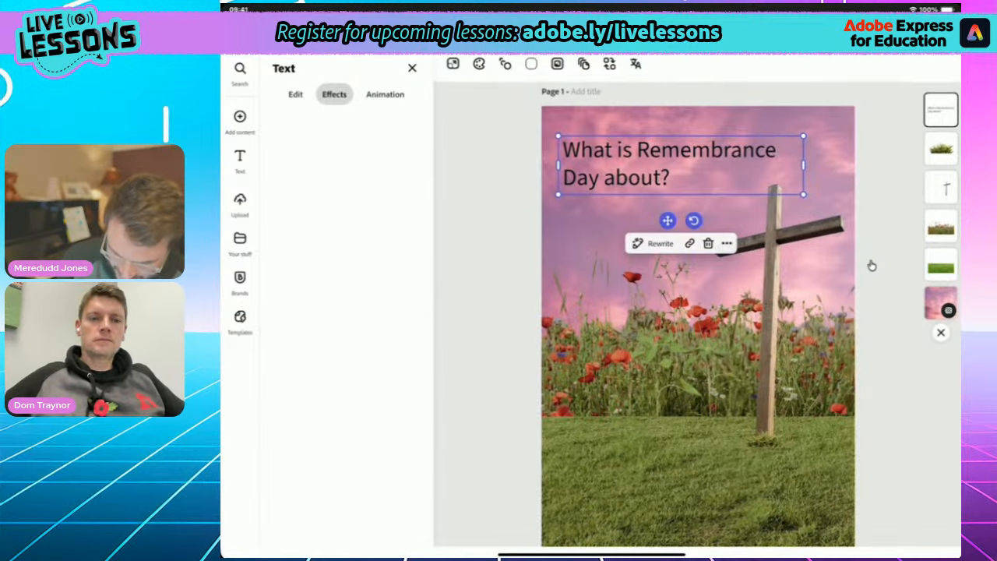
- Apply the Dynamic text layout to the title and narrow its box so the text fills three lines beside the cross
{"action": "left_click", "coordinate": [296, 94]}
{"action": "left_click", "coordinate": [346, 367]}
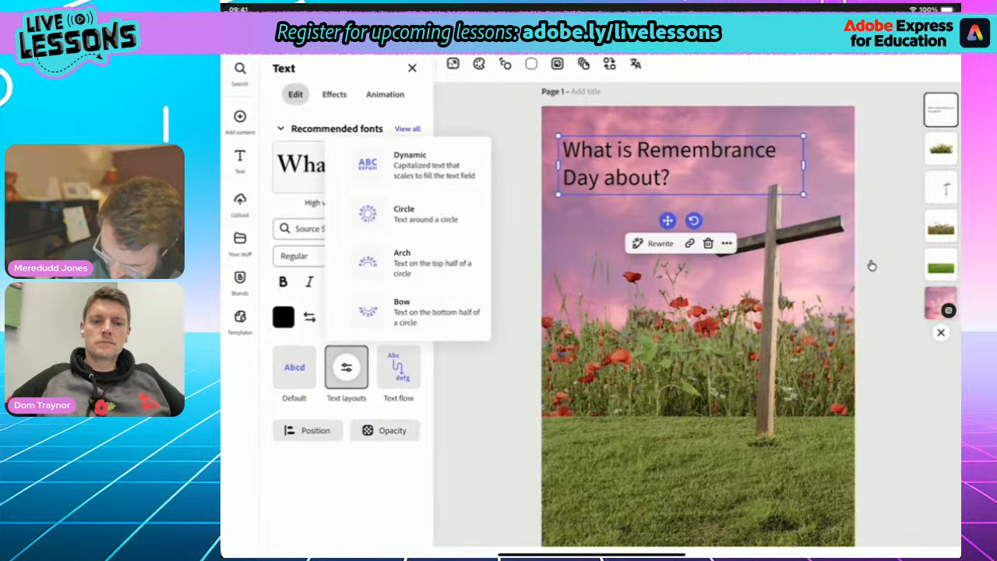
{"action": "left_click", "coordinate": [410, 164]}
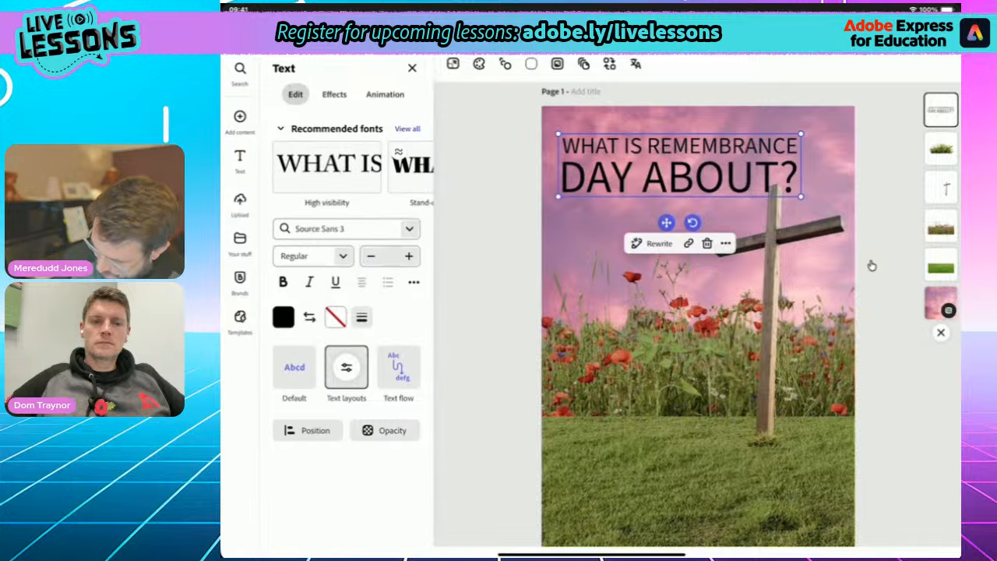
{"action": "left_click_drag", "start_coordinate": [801, 196], "coordinate": [737, 262]}
{"action": "left_click_drag", "start_coordinate": [649, 184], "coordinate": [644, 183]}
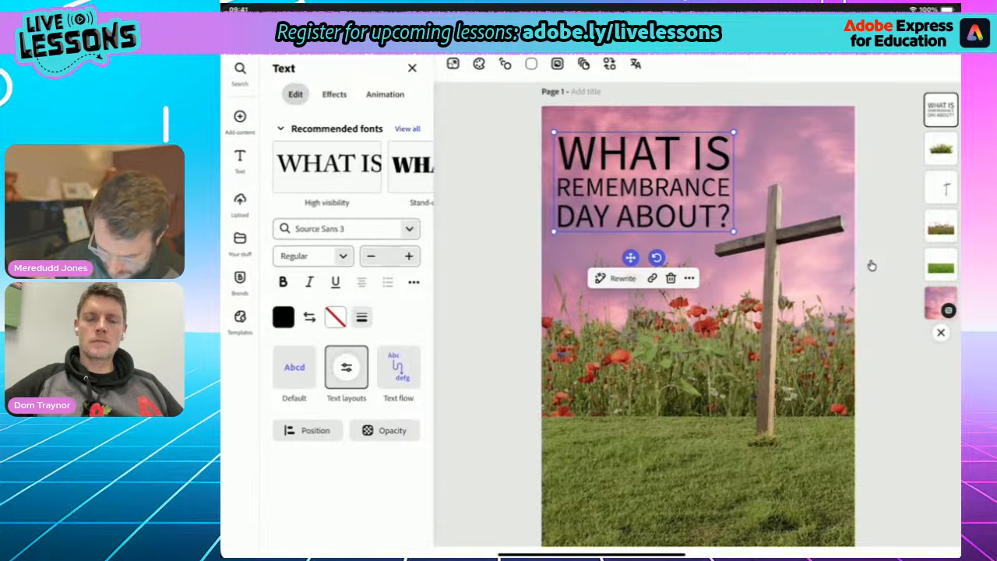
- Try Adobe Caslon Pro Semibold on the title, and set its font to the recommended Utopia Std Black Headline
{"action": "left_click", "coordinate": [406, 128]}
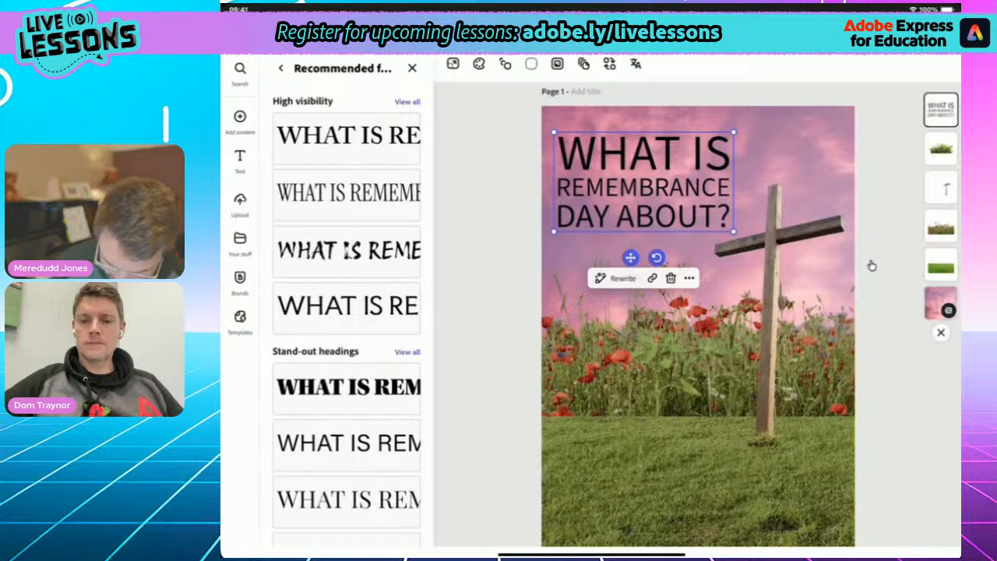
{"action": "left_click", "coordinate": [346, 138]}
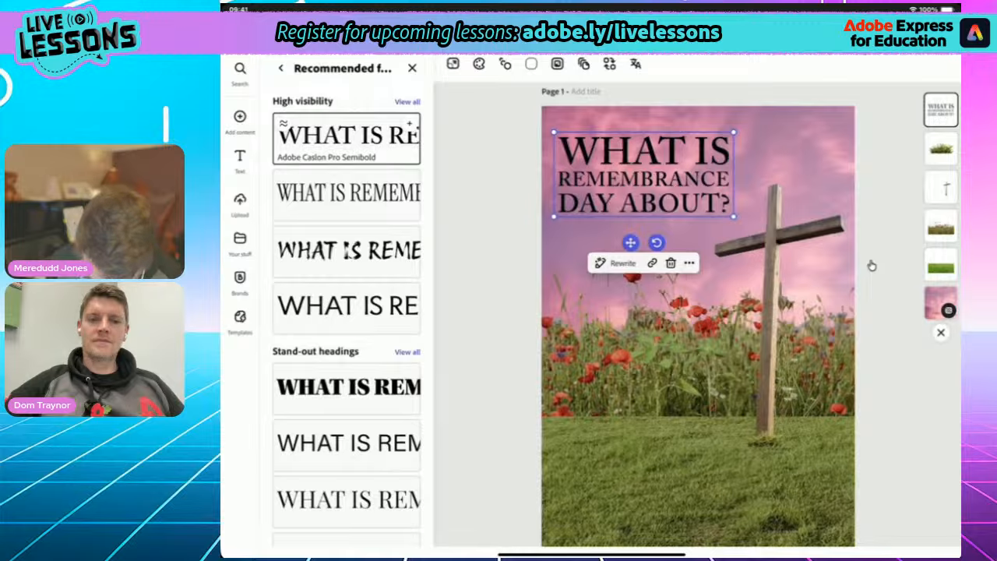
{"action": "left_click", "coordinate": [346, 388]}
{"action": "scroll", "coordinate": [347, 442], "scroll_direction": "down", "scroll_amount": 1}
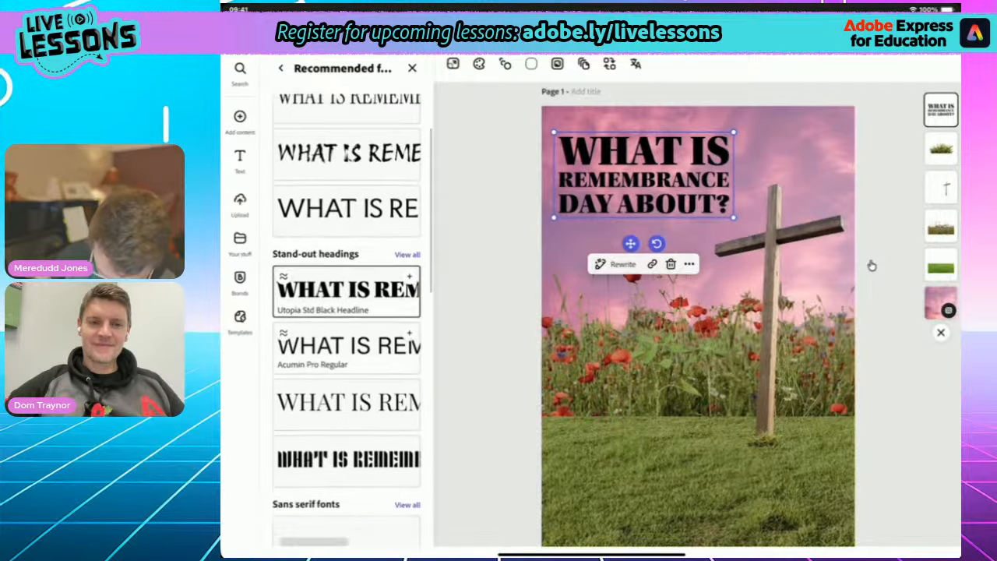
- Browse the recommended fonts and try Adobe Caslon Pro Semibold from the High visibility group on the title
{"action": "scroll", "coordinate": [347, 389], "scroll_direction": "down", "scroll_amount": 10}
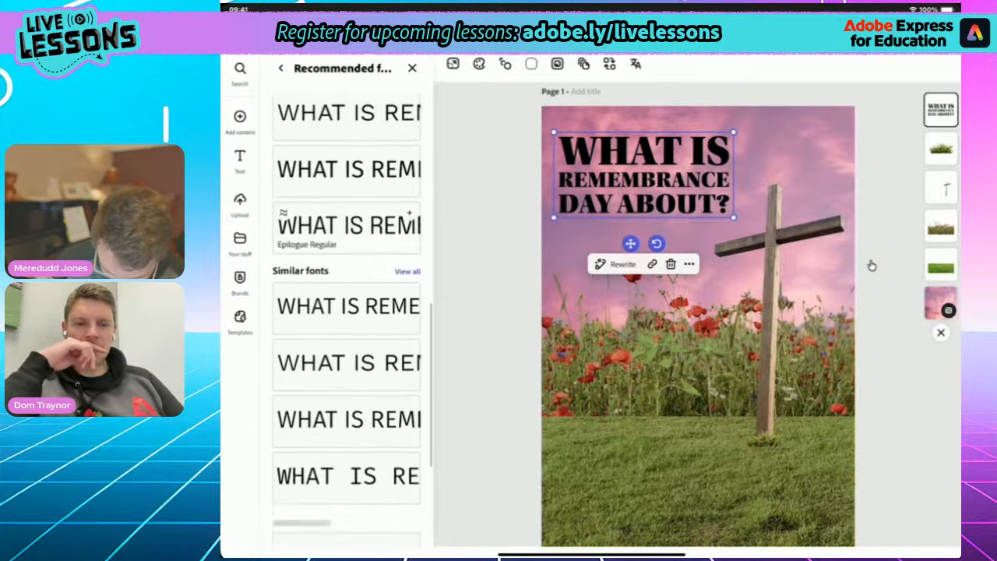
{"action": "scroll", "coordinate": [346, 351], "scroll_direction": "down", "scroll_amount": 6}
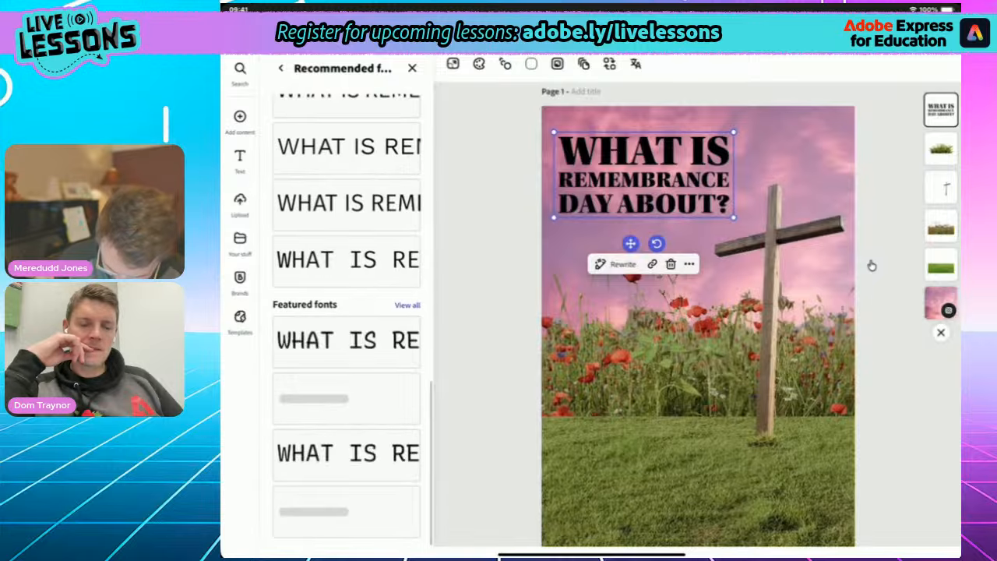
{"action": "scroll", "coordinate": [347, 312], "scroll_direction": "up", "scroll_amount": 8}
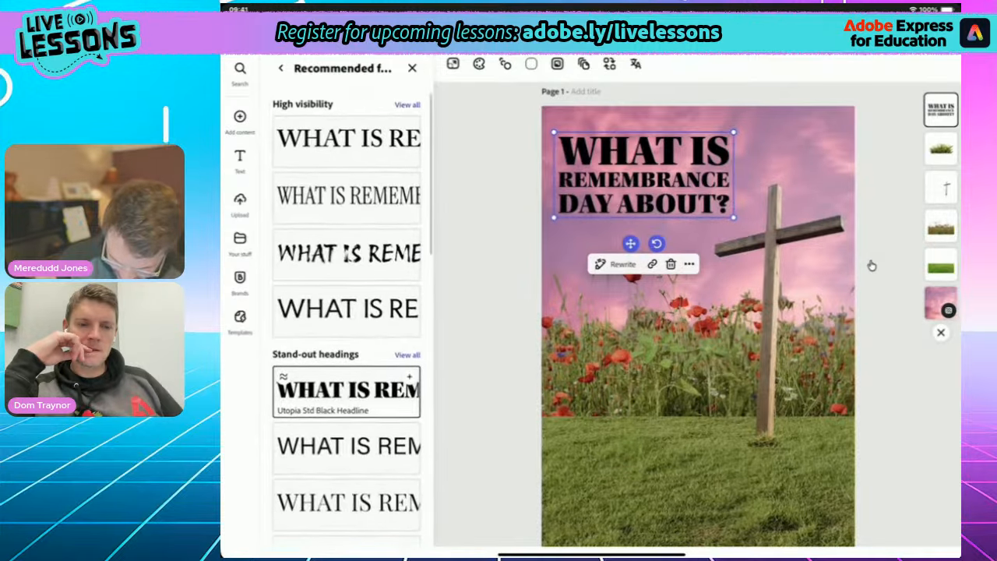
{"action": "left_click", "coordinate": [408, 102]}
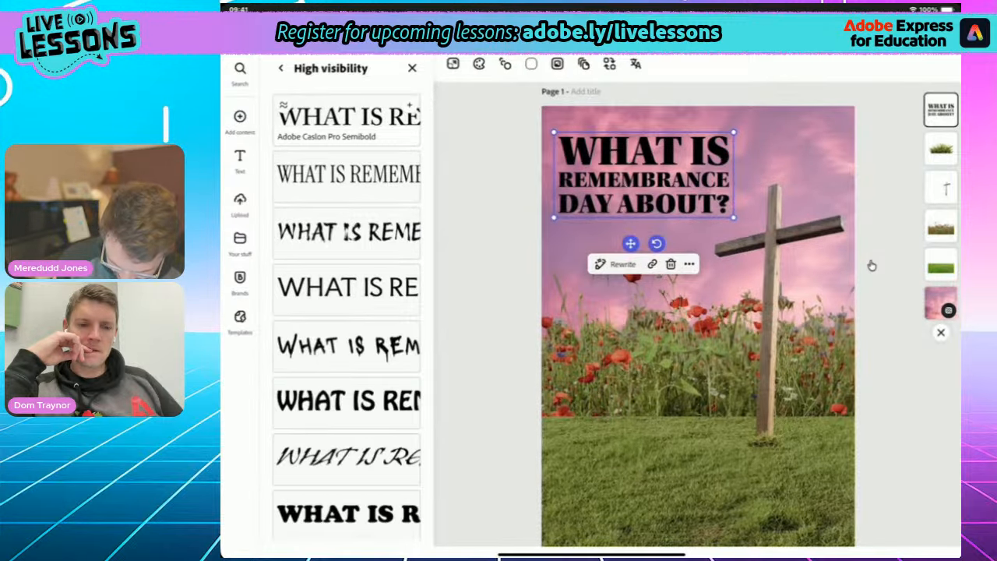
{"action": "left_click", "coordinate": [346, 120]}
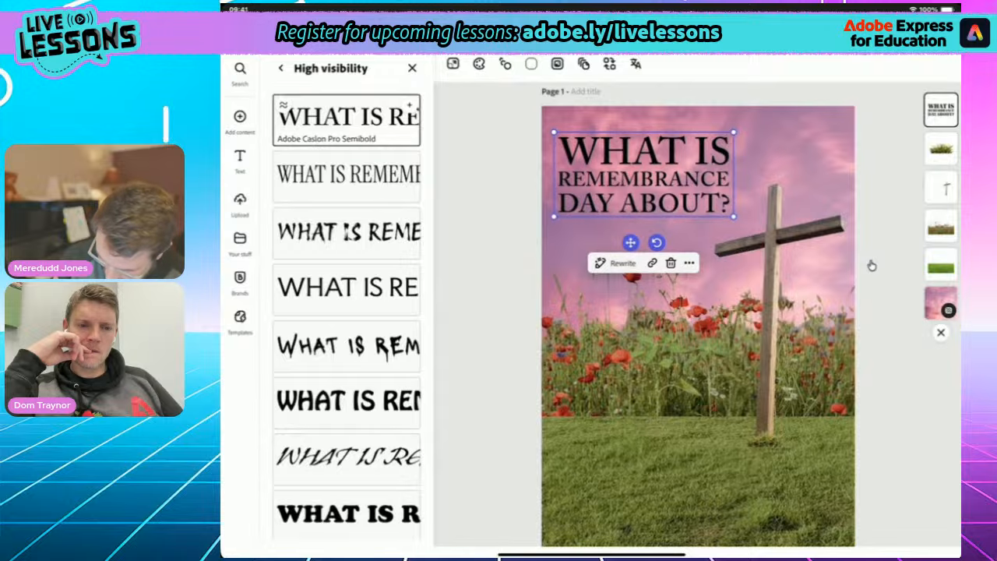
- Try the High visibility fonts Major Mono Display Regular and Rubik Glitch Regular on the title
{"action": "scroll", "coordinate": [346, 312], "scroll_direction": "down", "scroll_amount": 5}
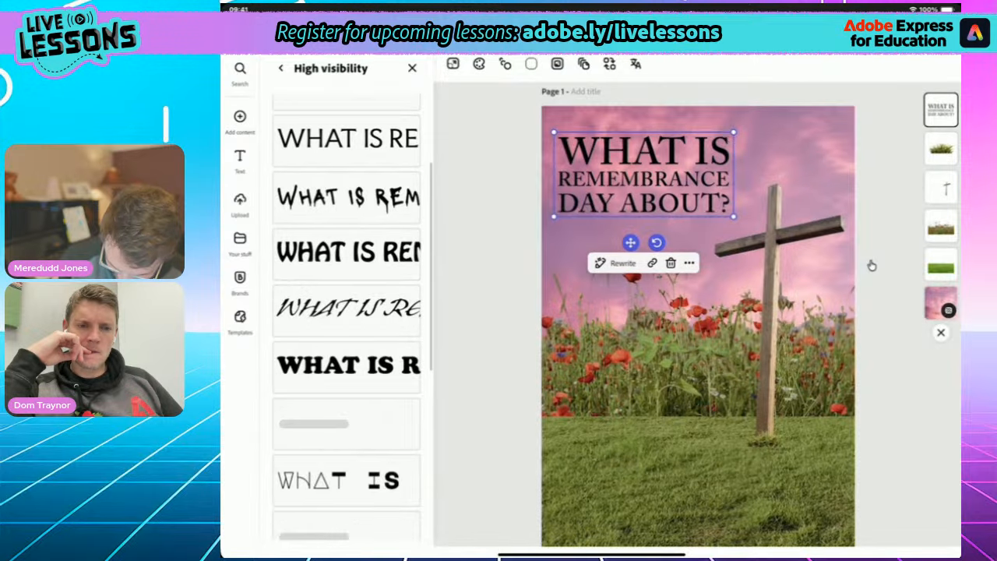
{"action": "scroll", "coordinate": [346, 311], "scroll_direction": "down", "scroll_amount": 3}
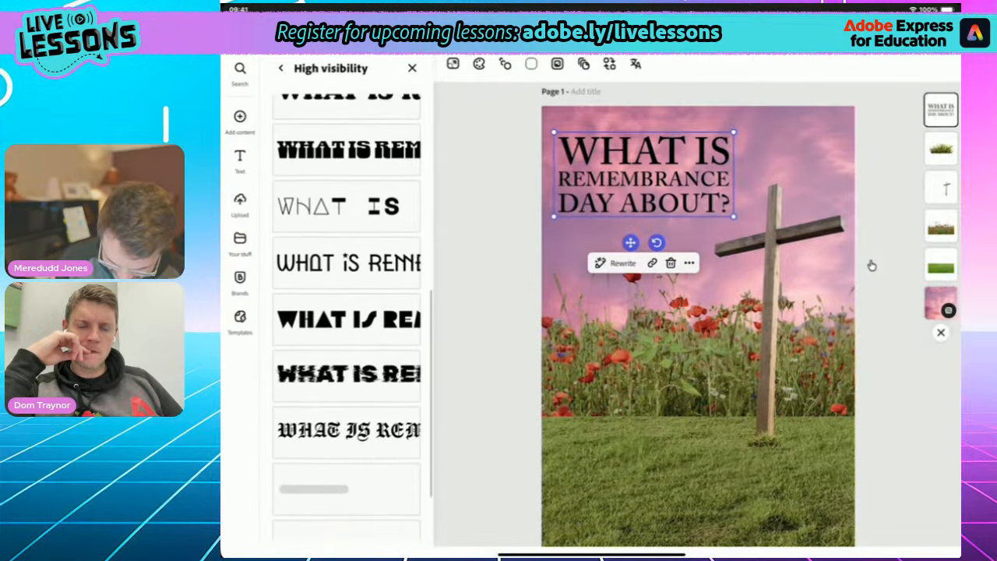
{"action": "scroll", "coordinate": [347, 312], "scroll_direction": "up", "scroll_amount": 1}
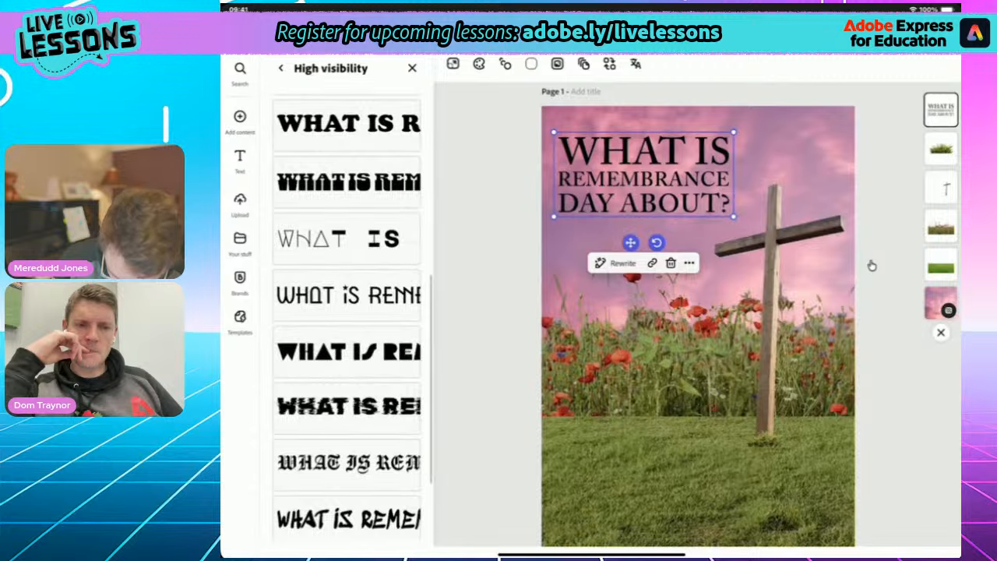
{"action": "left_click", "coordinate": [347, 238]}
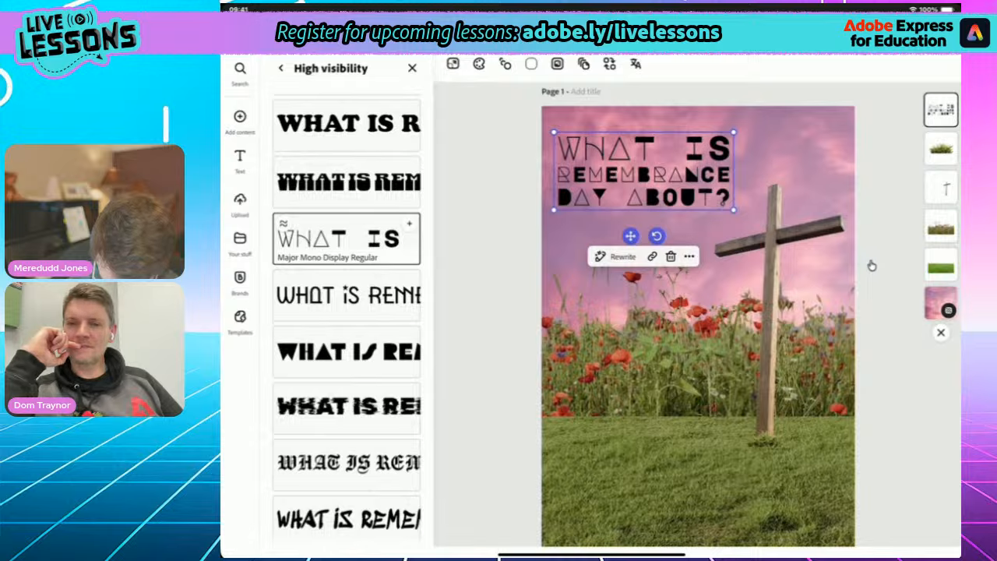
{"action": "left_click", "coordinate": [347, 408]}
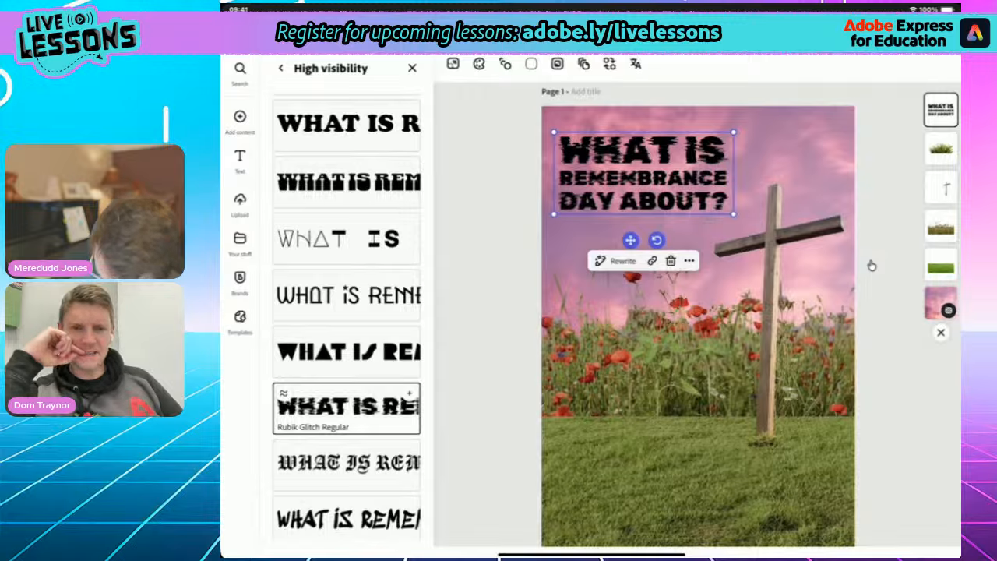
{"action": "scroll", "coordinate": [347, 311], "scroll_direction": "down", "scroll_amount": 3}
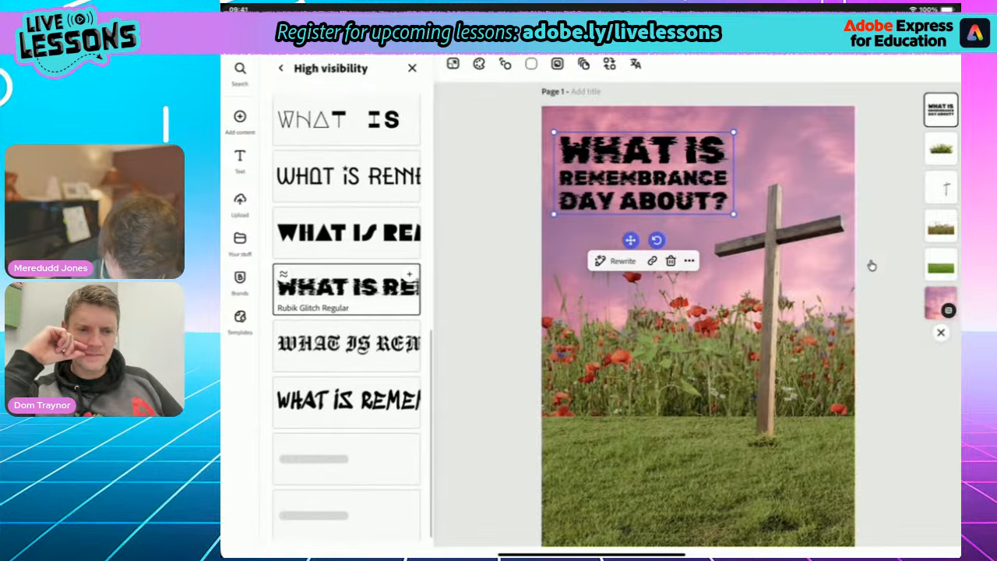
{"action": "scroll", "coordinate": [347, 312], "scroll_direction": "up", "scroll_amount": 2}
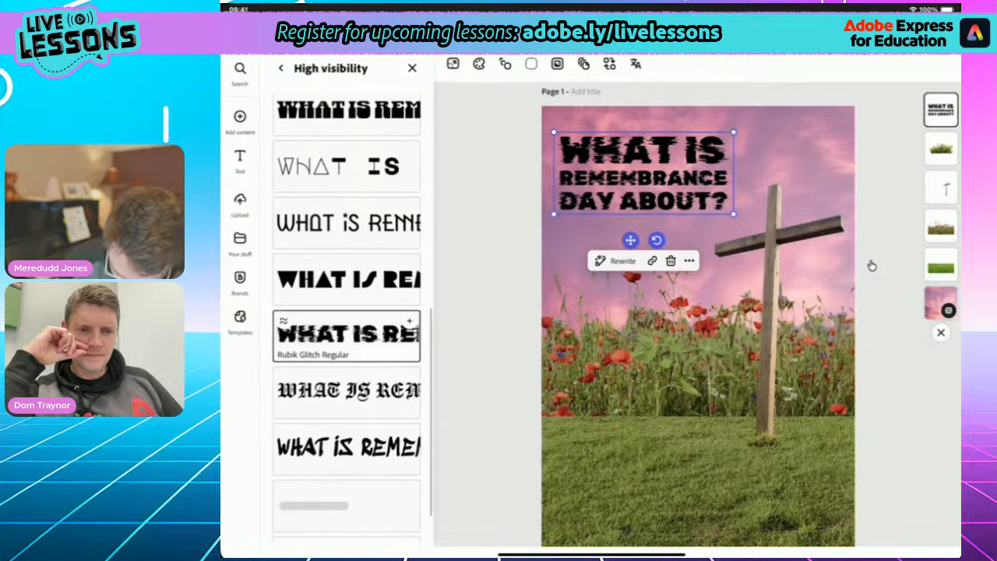
{"action": "left_click", "coordinate": [347, 177]}
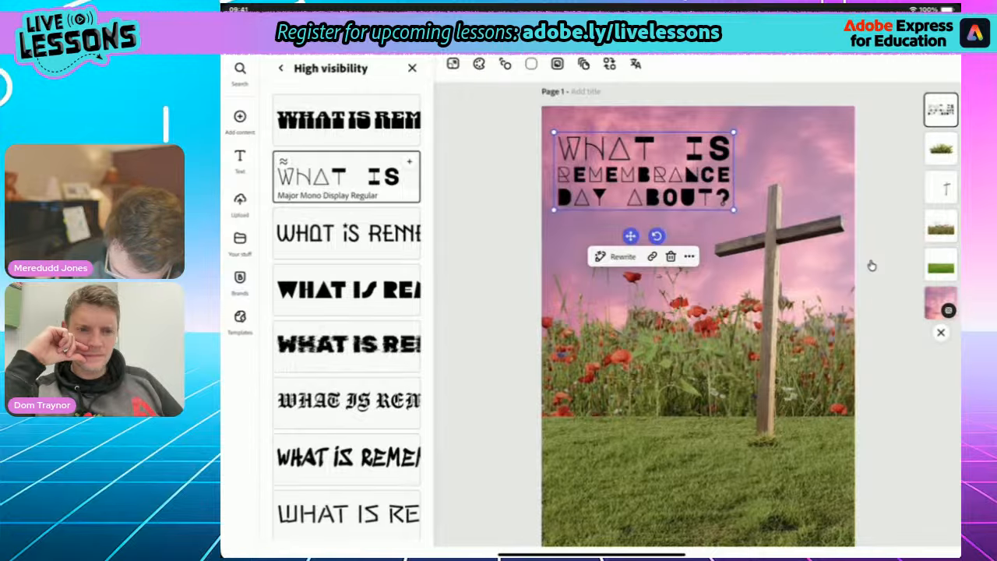
{"action": "left_click", "coordinate": [347, 344]}
{"action": "scroll", "coordinate": [347, 390], "scroll_direction": "down", "scroll_amount": 3}
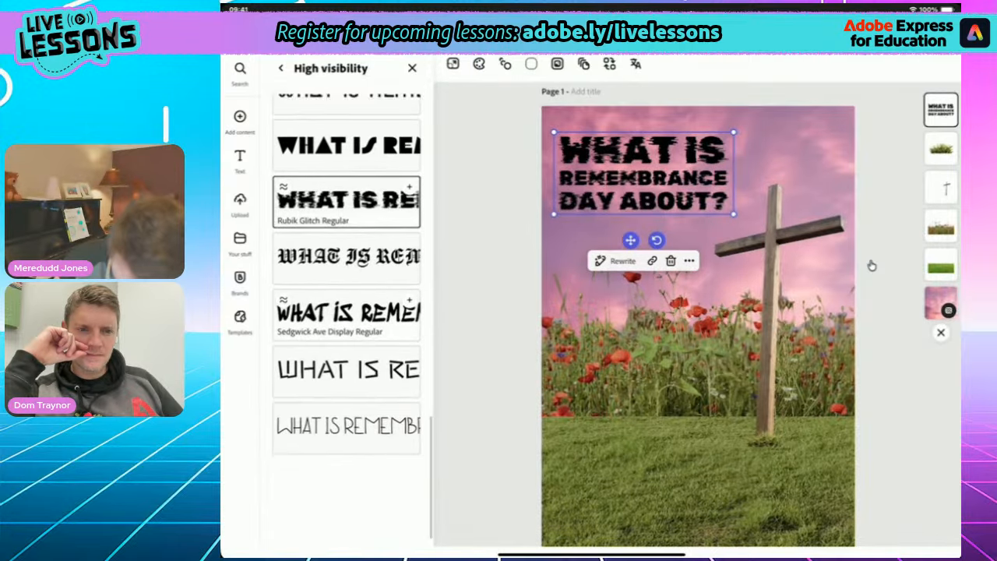
- Set the title's font to Vibes Regular and enlarge the title slightly within the sky
{"action": "scroll", "coordinate": [346, 311], "scroll_direction": "up", "scroll_amount": 2}
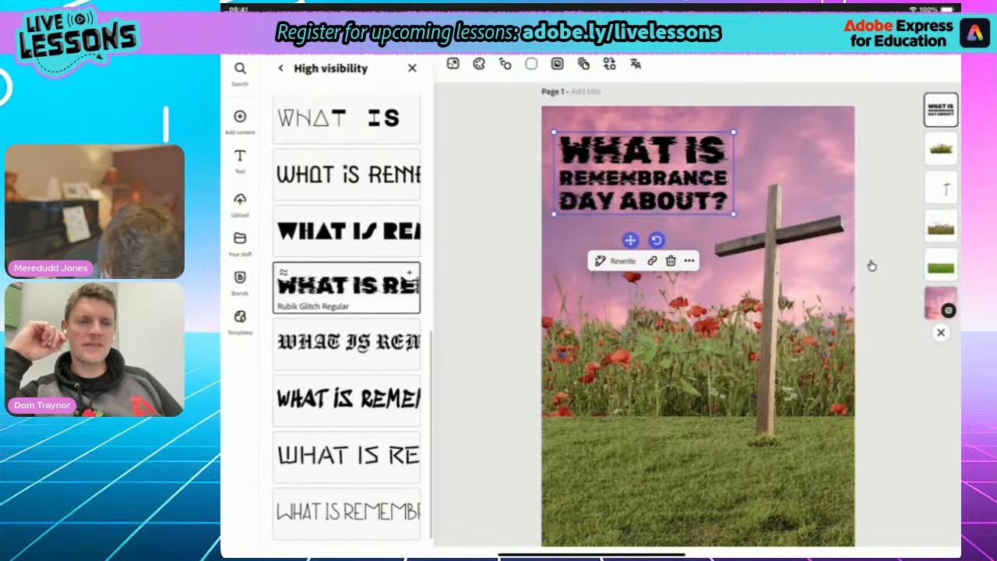
{"action": "left_click", "coordinate": [346, 513]}
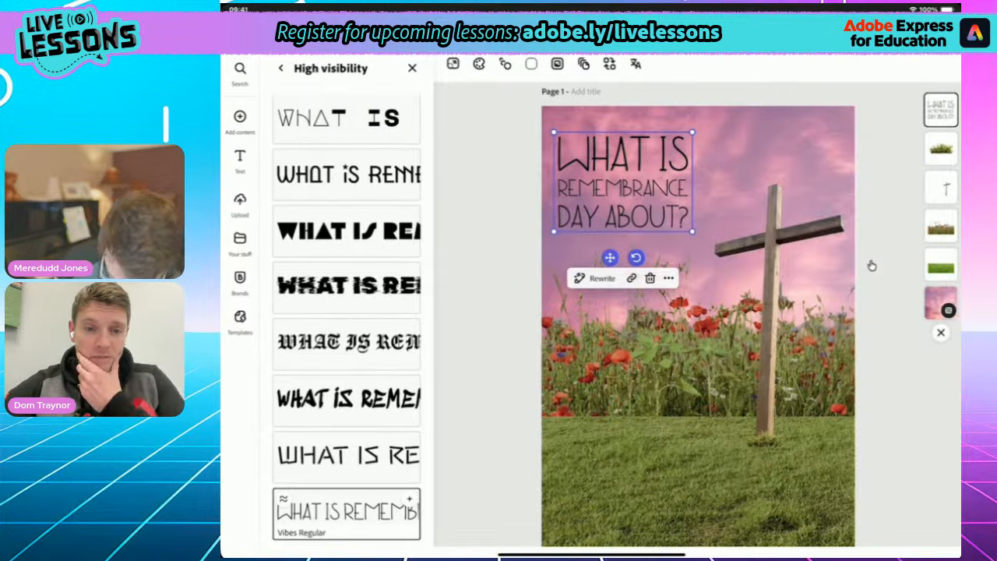
{"action": "scroll", "coordinate": [347, 312], "scroll_direction": "up", "scroll_amount": 1}
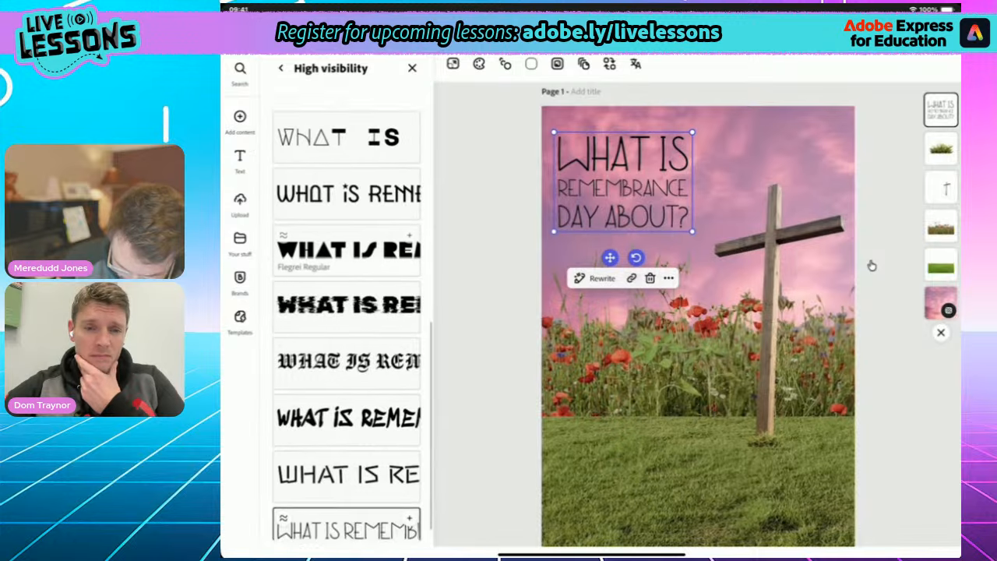
{"action": "scroll", "coordinate": [347, 312], "scroll_direction": "up", "scroll_amount": 7}
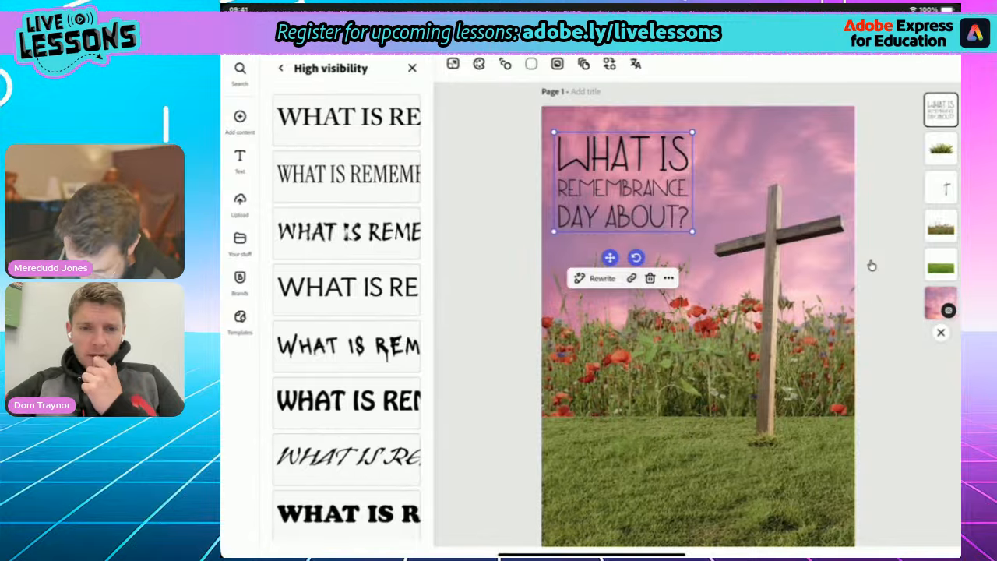
{"action": "left_click_drag", "start_coordinate": [693, 231], "coordinate": [709, 263]}
{"action": "left_click", "coordinate": [281, 69]}
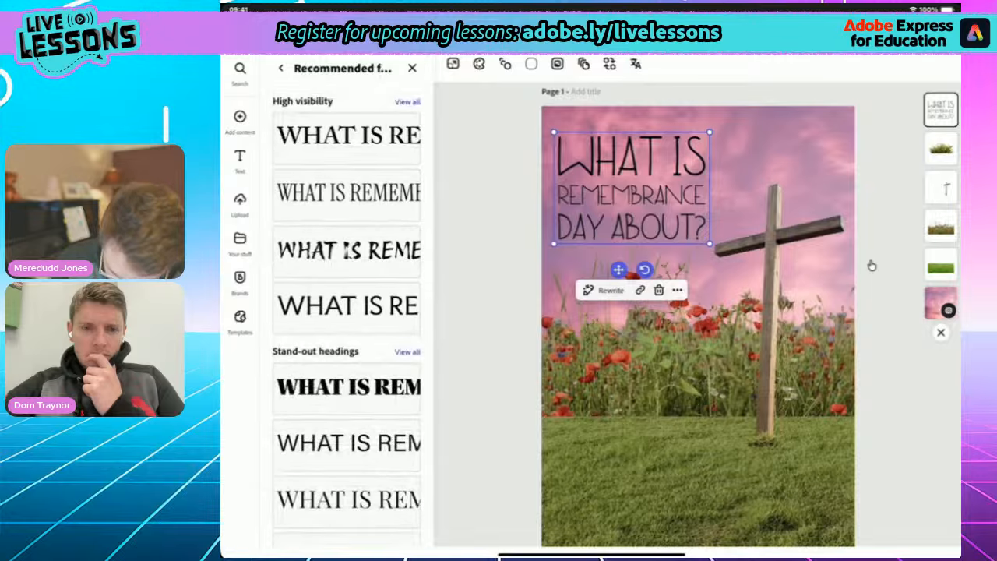
{"action": "left_click", "coordinate": [281, 69]}
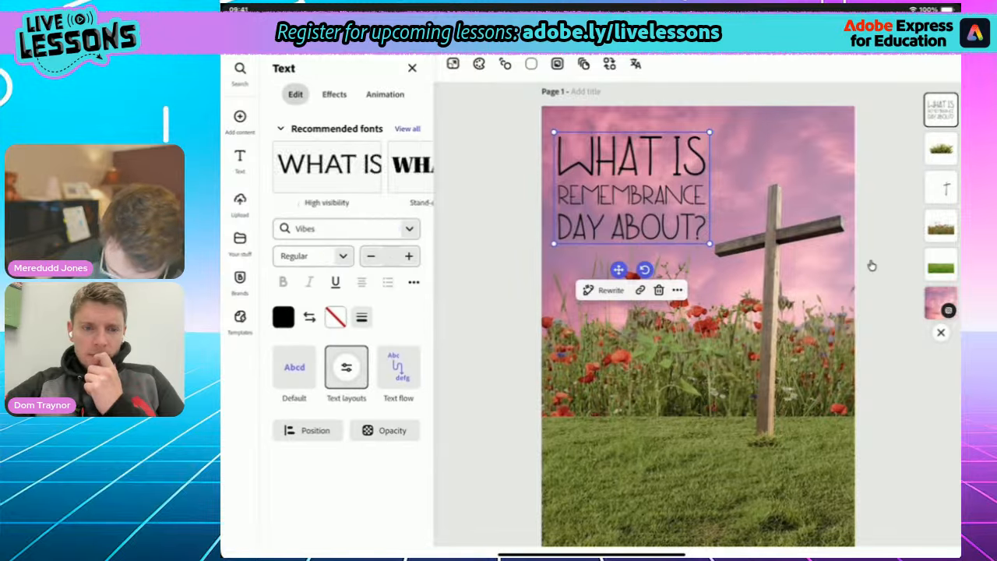
- Check which style options are available for the title's Vibes font
{"action": "left_click", "coordinate": [342, 257]}
{"action": "left_click", "coordinate": [343, 257]}
{"action": "left_click", "coordinate": [343, 256]}
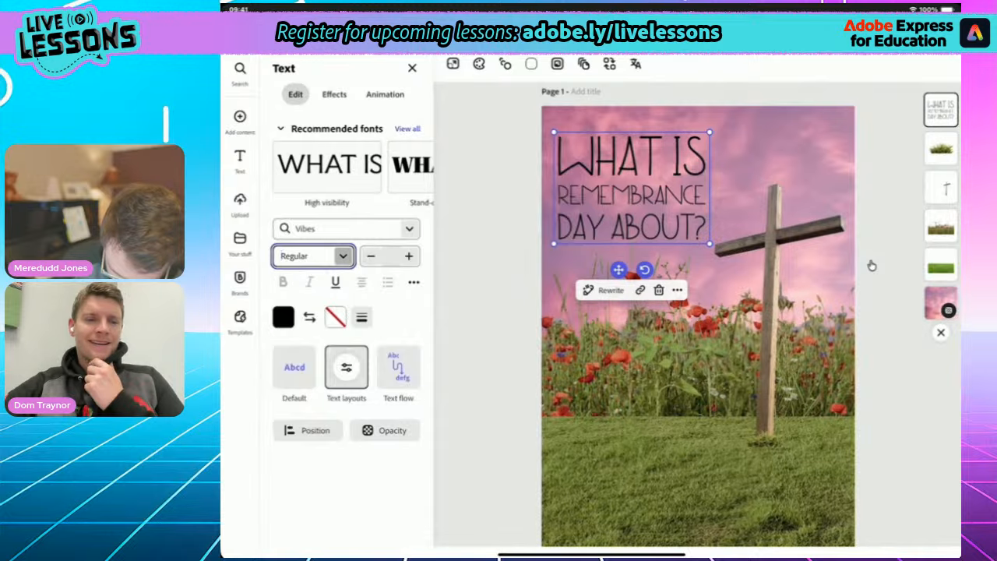
{"action": "left_click", "coordinate": [342, 256]}
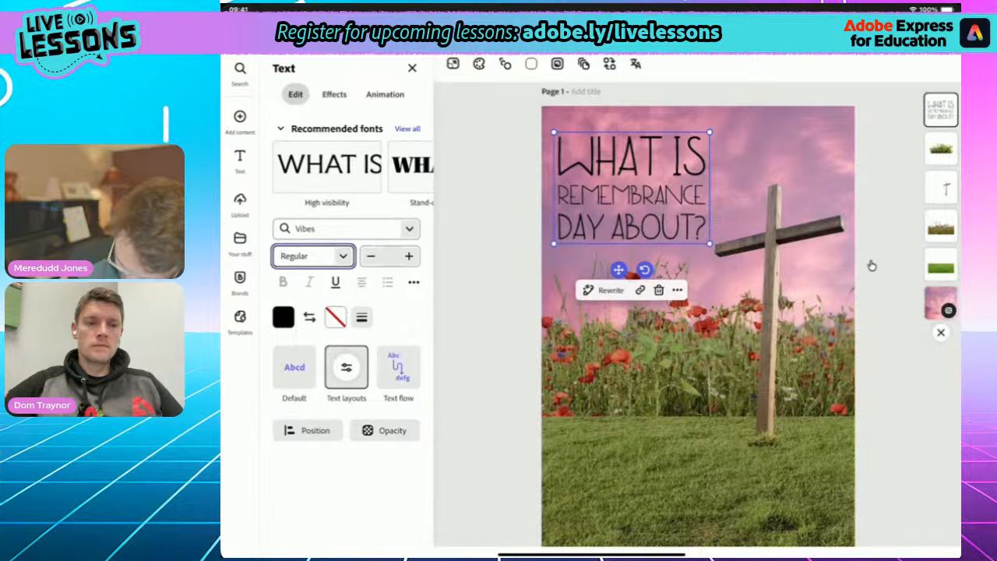
- Add an outline to the title to thicken its letters and set the outline color to black
{"action": "left_click", "coordinate": [361, 316]}
{"action": "mouse_move", "coordinate": [300, 376]}
{"action": "left_mouse_down"}
{"action": "mouse_move", "coordinate": [366, 376]}
{"action": "mouse_move", "coordinate": [318, 376]}
{"action": "left_mouse_up"}
{"action": "left_click", "coordinate": [336, 317]}
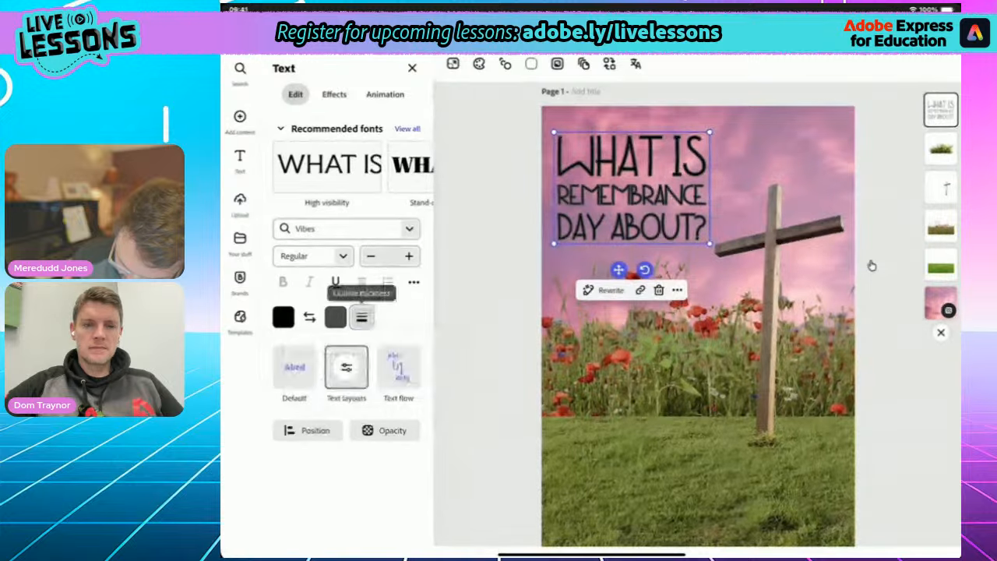
{"action": "left_click", "coordinate": [336, 317]}
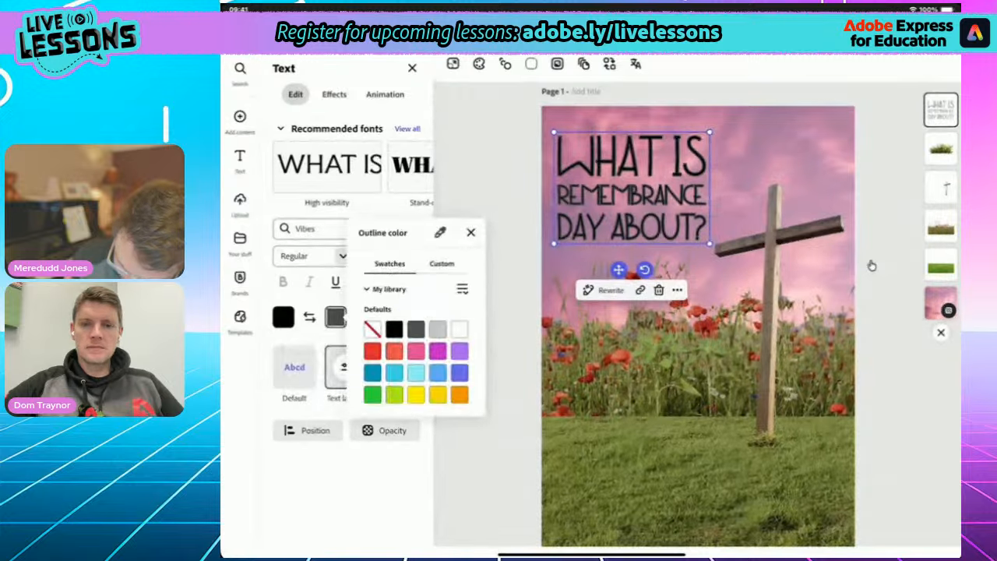
{"action": "left_click", "coordinate": [336, 317]}
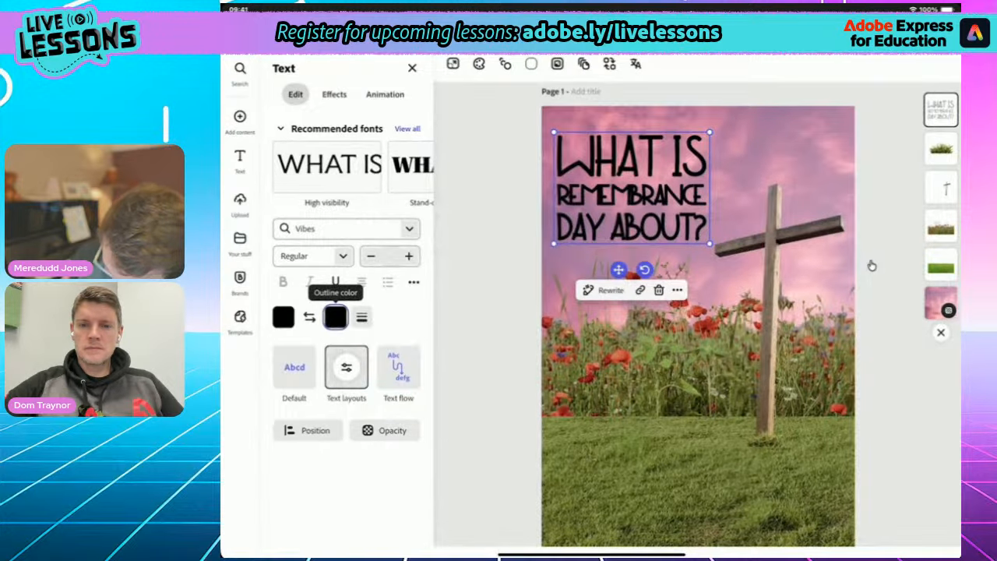
- Widen the title's letter spacing slightly and shift the title up and left, clear of the cross
{"action": "left_click", "coordinate": [414, 282]}
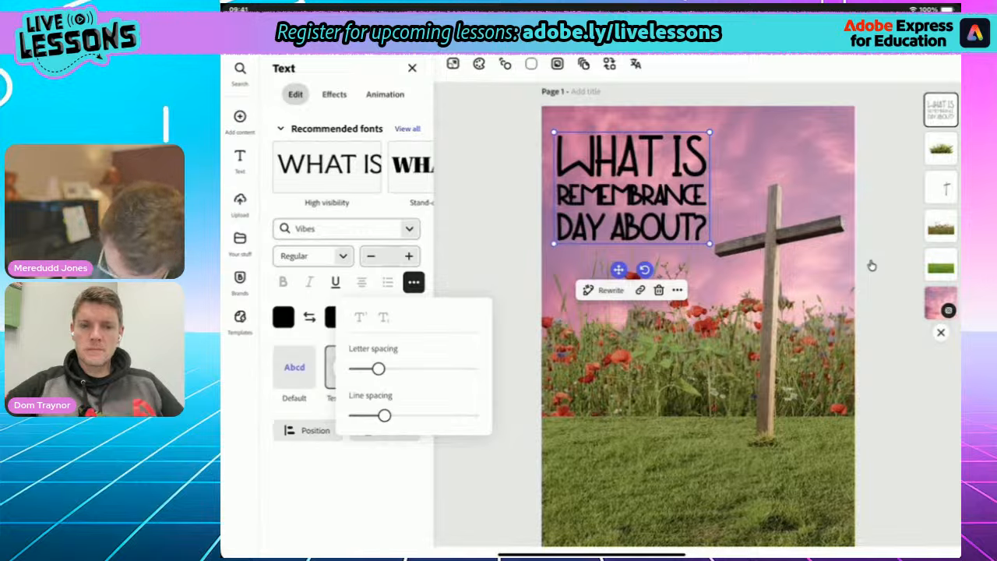
{"action": "left_click_drag", "start_coordinate": [378, 368], "coordinate": [390, 368]}
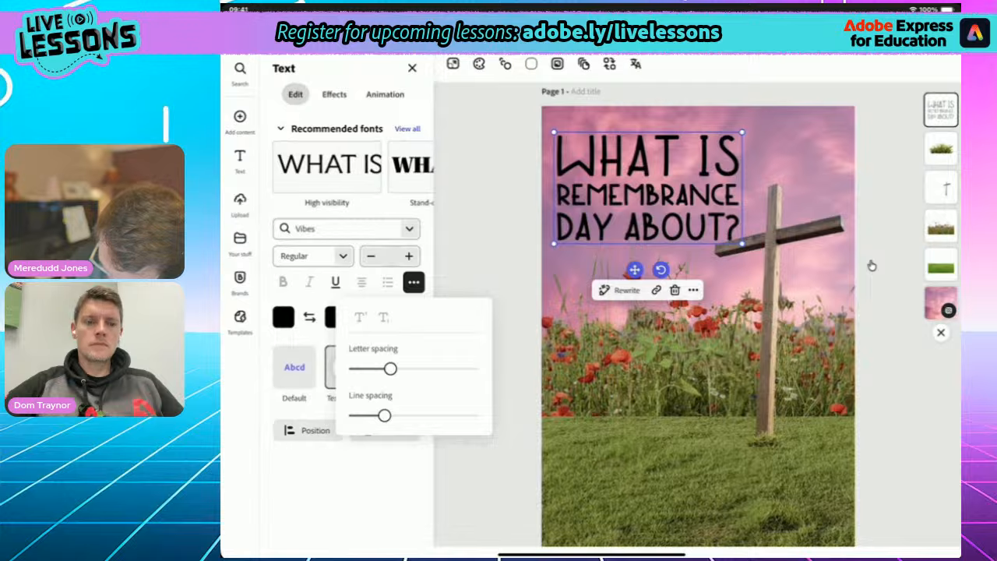
{"action": "left_click", "coordinate": [414, 282]}
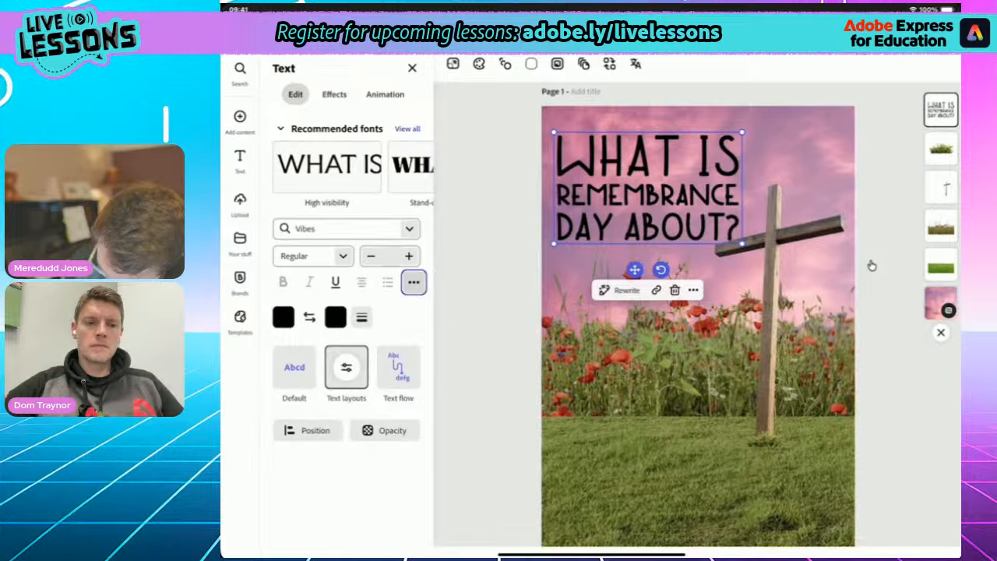
{"action": "mouse_move", "coordinate": [648, 188]}
{"action": "left_mouse_down"}
{"action": "mouse_move", "coordinate": [645, 166]}
{"action": "mouse_move", "coordinate": [644, 178]}
{"action": "left_mouse_up"}
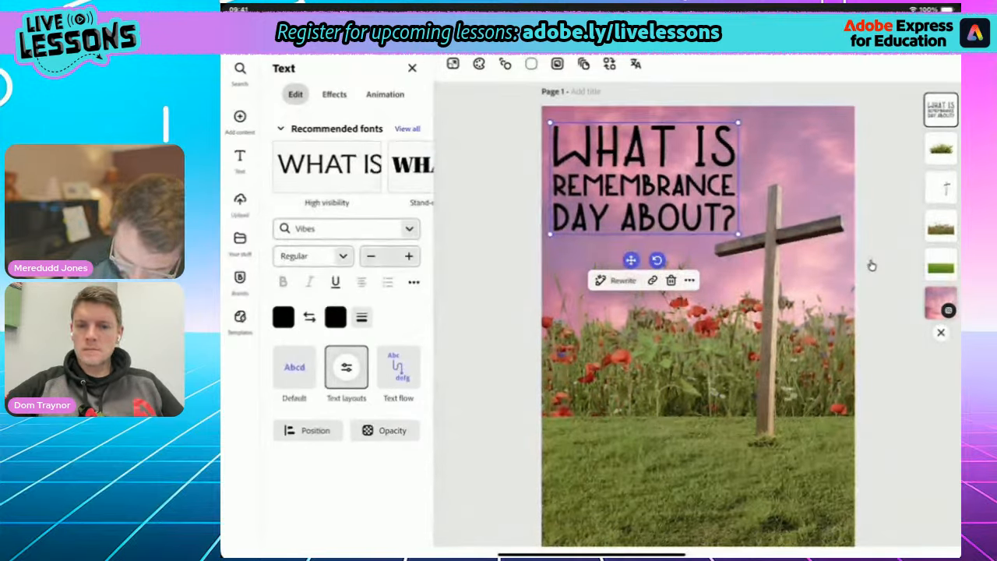
- Apply the Glow shadow to the title, try pink as its color, and set the shadow color to light blue
{"action": "left_click", "coordinate": [334, 94]}
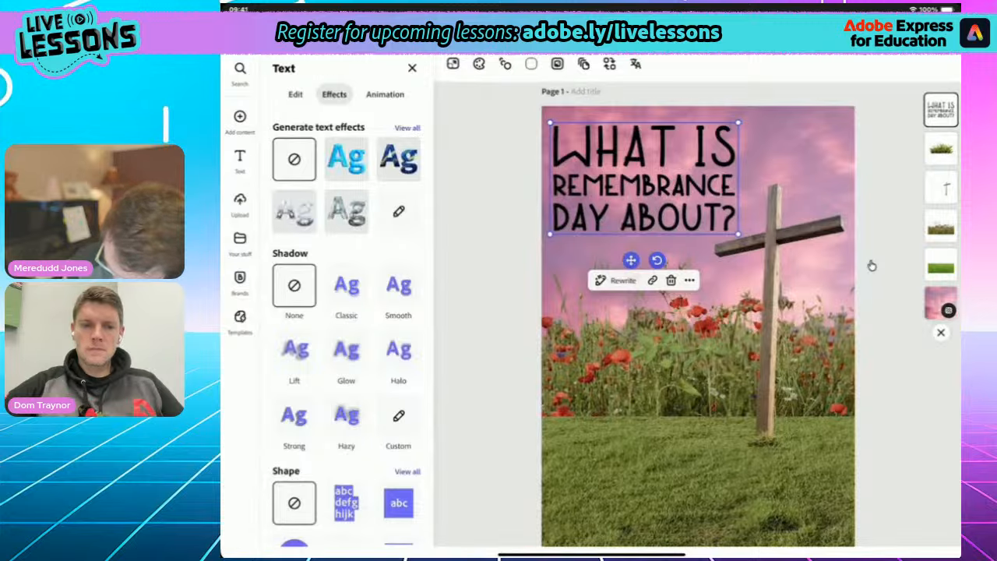
{"action": "left_click", "coordinate": [346, 350]}
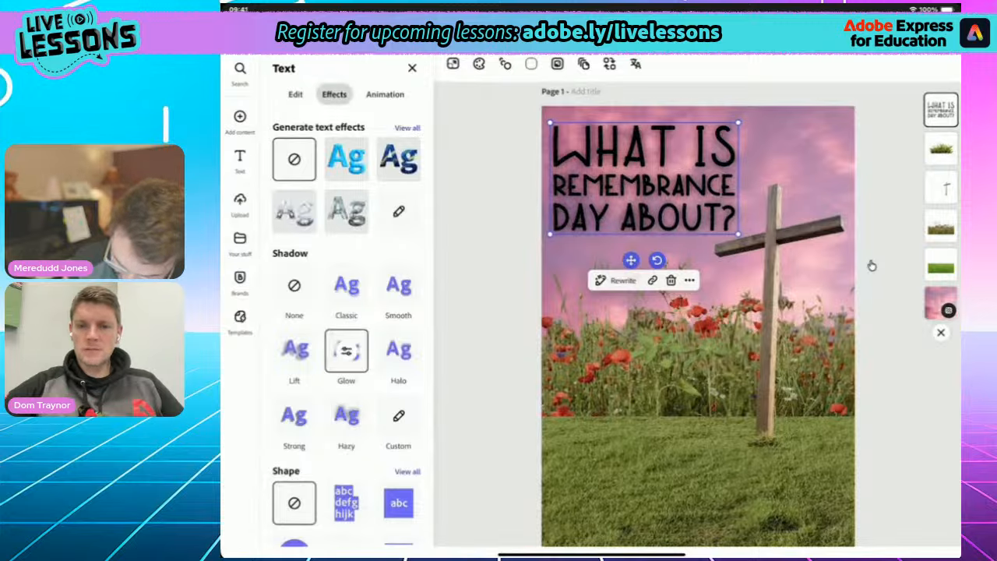
{"action": "left_click", "coordinate": [346, 350]}
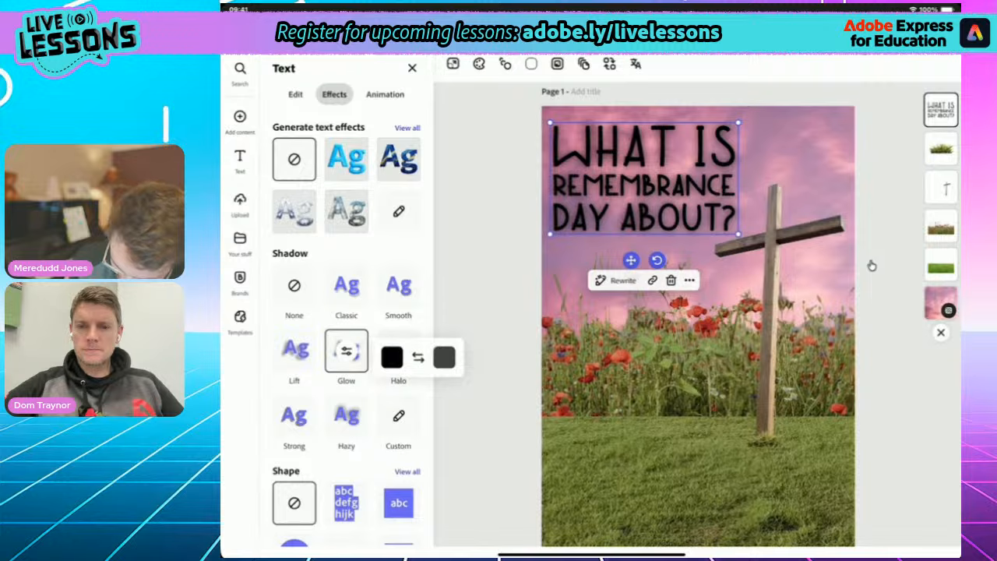
{"action": "left_click", "coordinate": [444, 357]}
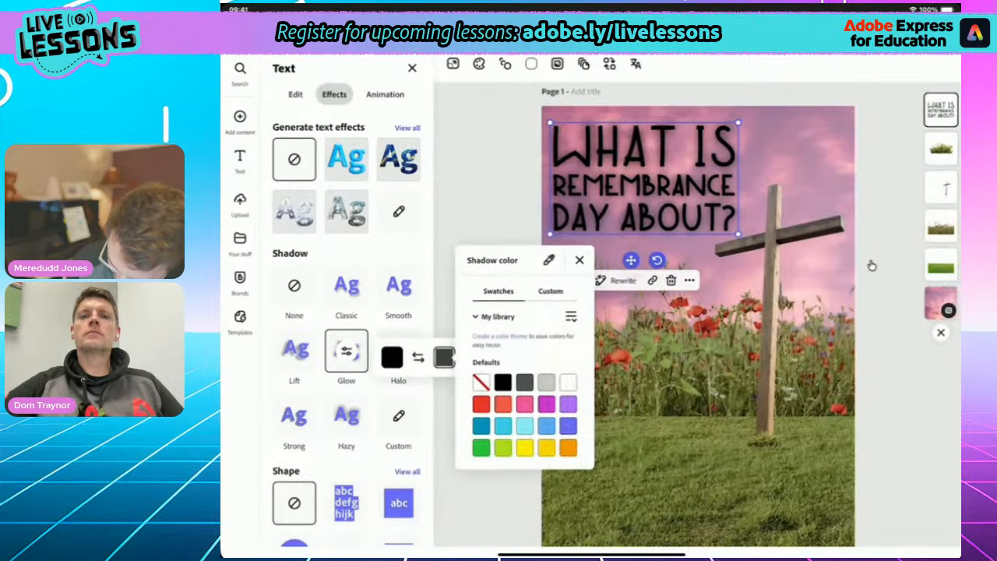
{"action": "left_click", "coordinate": [524, 404]}
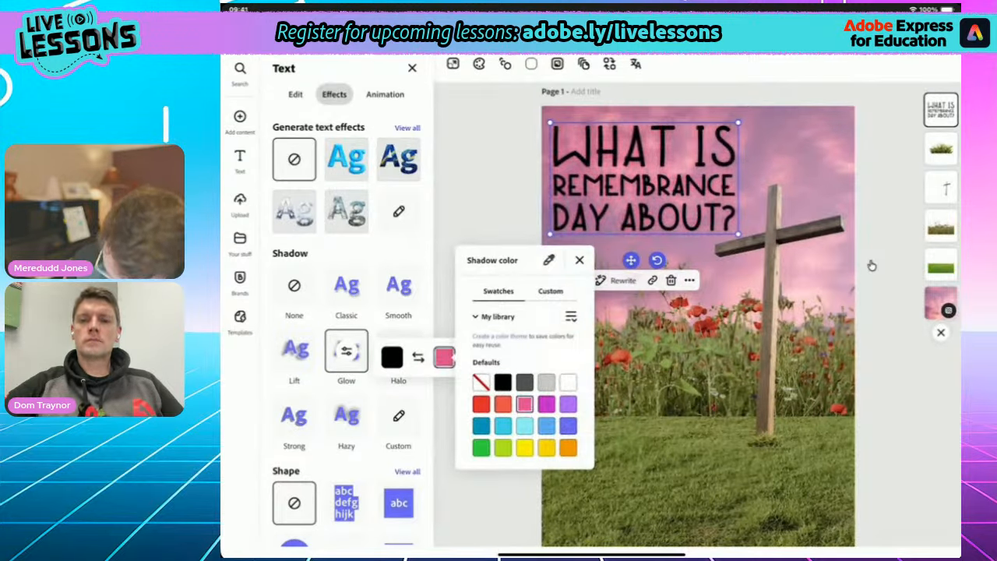
{"action": "left_click", "coordinate": [524, 425]}
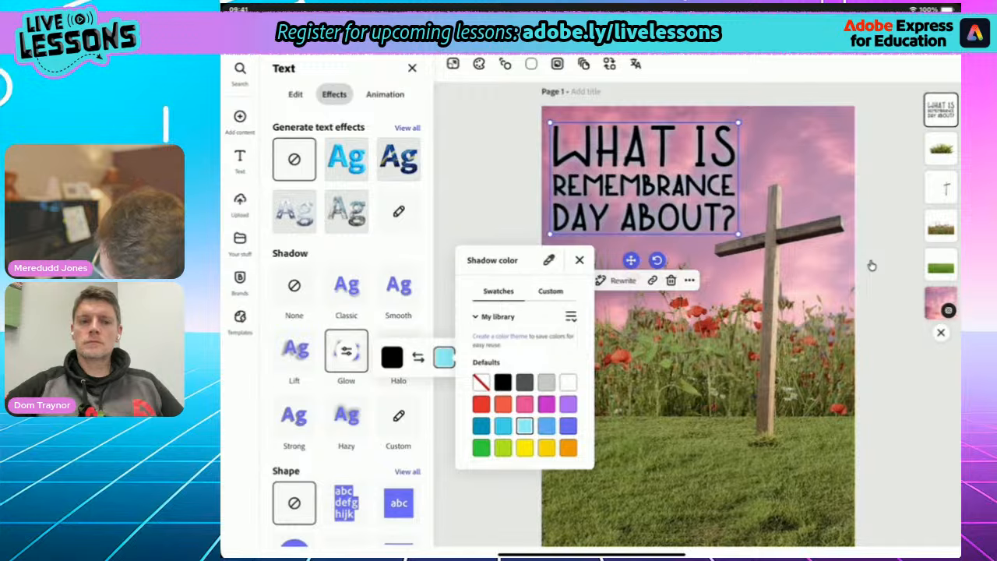
- Try a darker blue for the title's Glow shadow, set it back to light blue and close the color options
{"action": "left_click", "coordinate": [546, 425]}
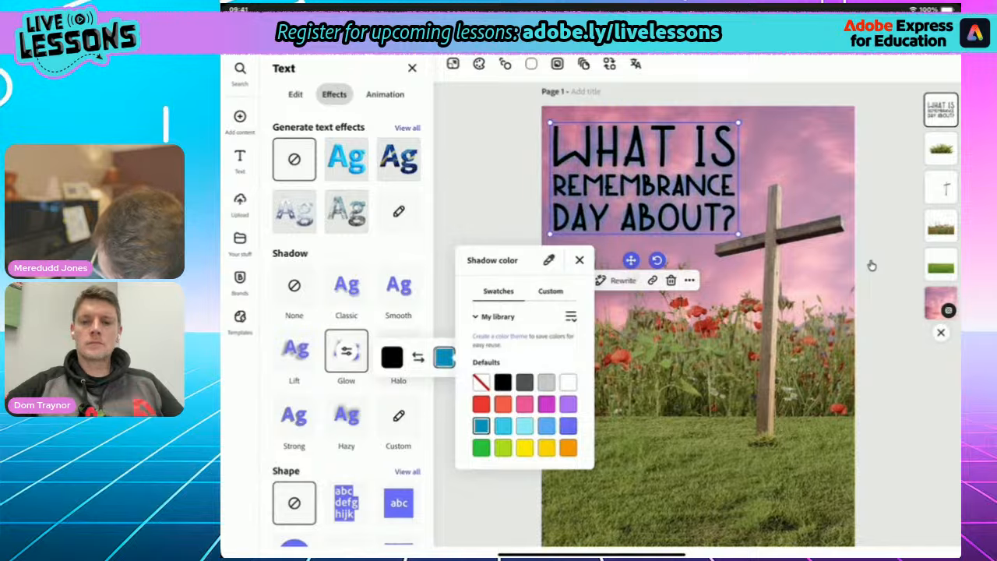
{"action": "left_click", "coordinate": [525, 425]}
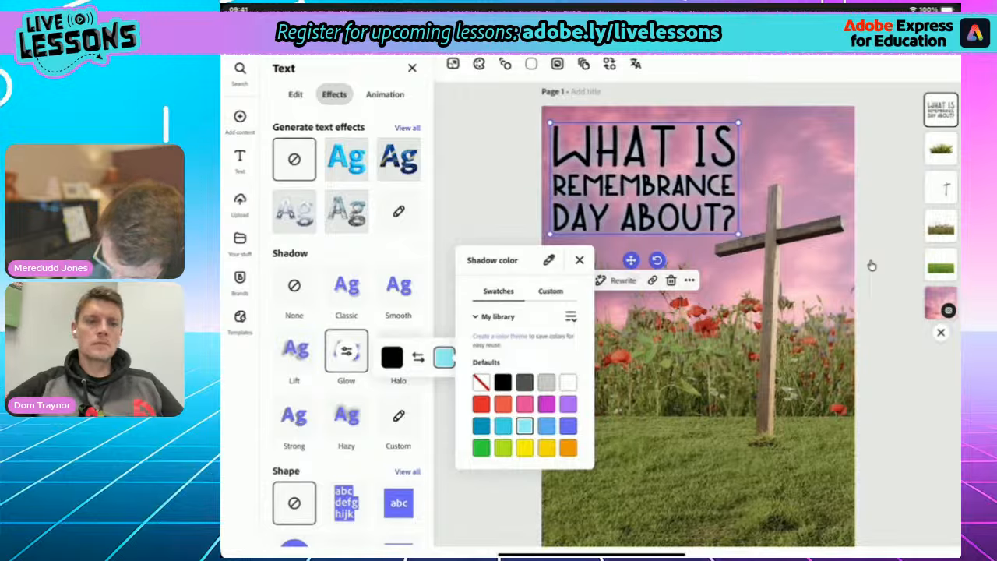
{"action": "left_click", "coordinate": [872, 265]}
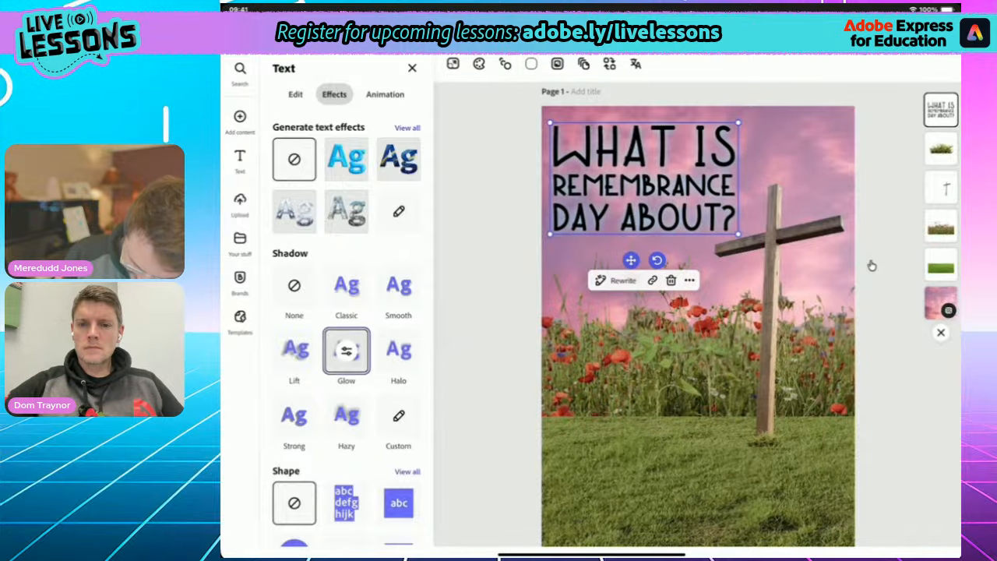
- Add the decorative sunburst shape of radiating lines behind the title and reduce its shape size to 0
{"action": "scroll", "coordinate": [347, 335], "scroll_direction": "down", "scroll_amount": 1}
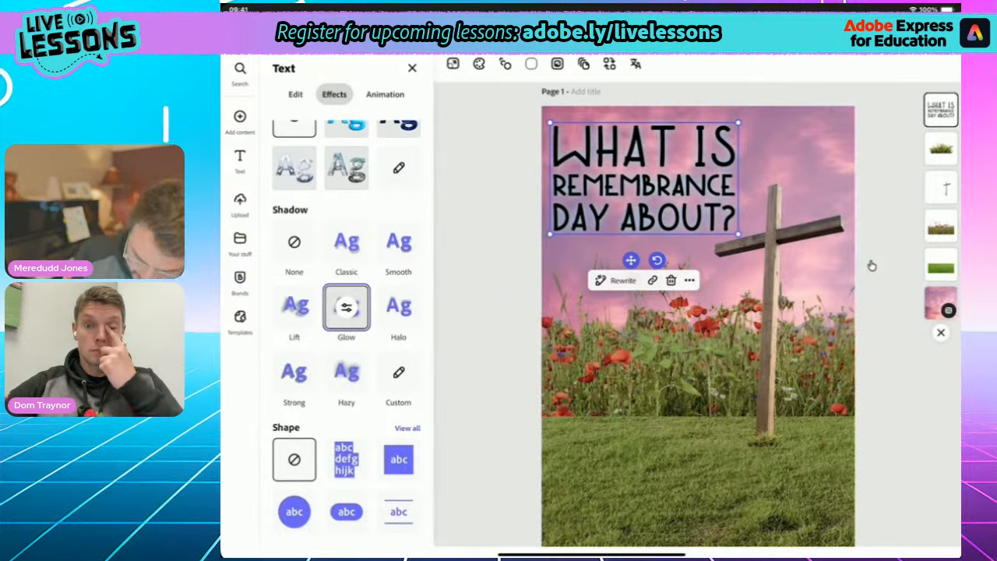
{"action": "left_click", "coordinate": [407, 428]}
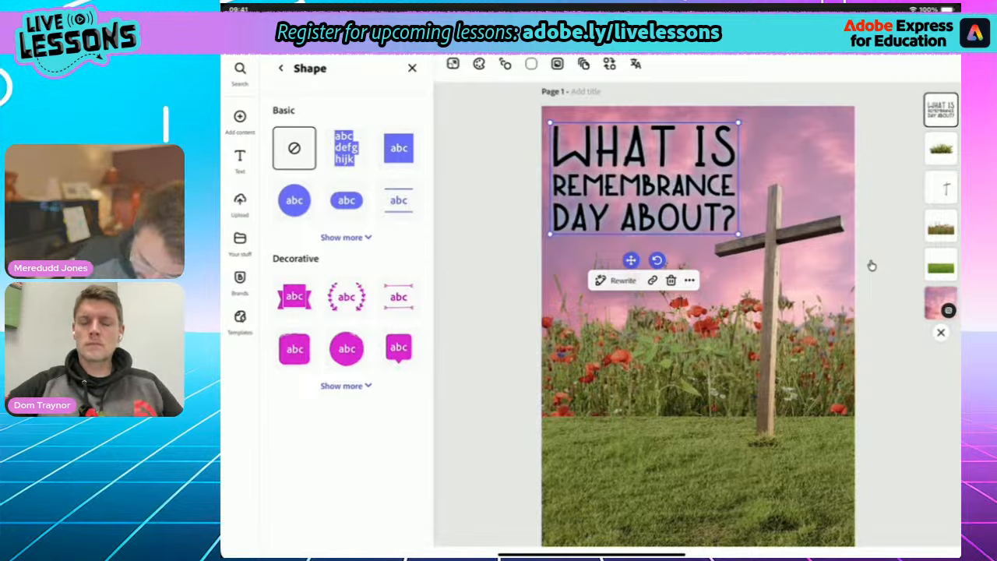
{"action": "left_click", "coordinate": [346, 386]}
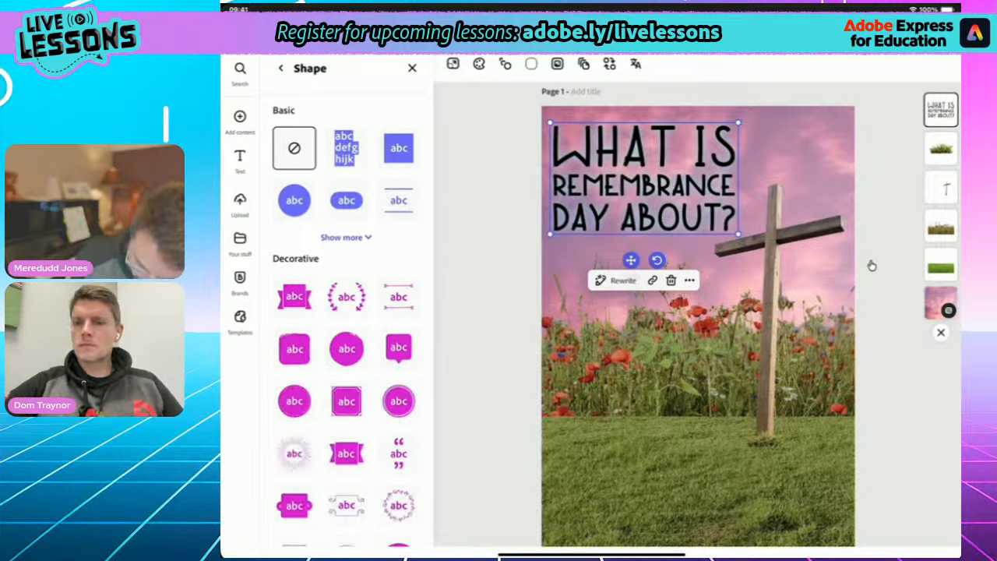
{"action": "scroll", "coordinate": [346, 350], "scroll_direction": "down", "scroll_amount": 3}
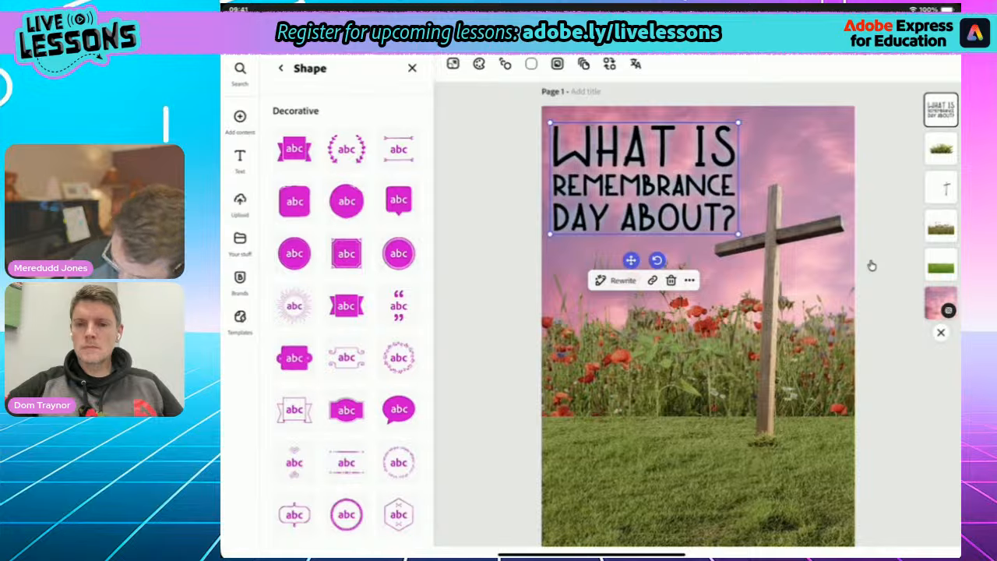
{"action": "scroll", "coordinate": [346, 319], "scroll_direction": "down", "scroll_amount": 2}
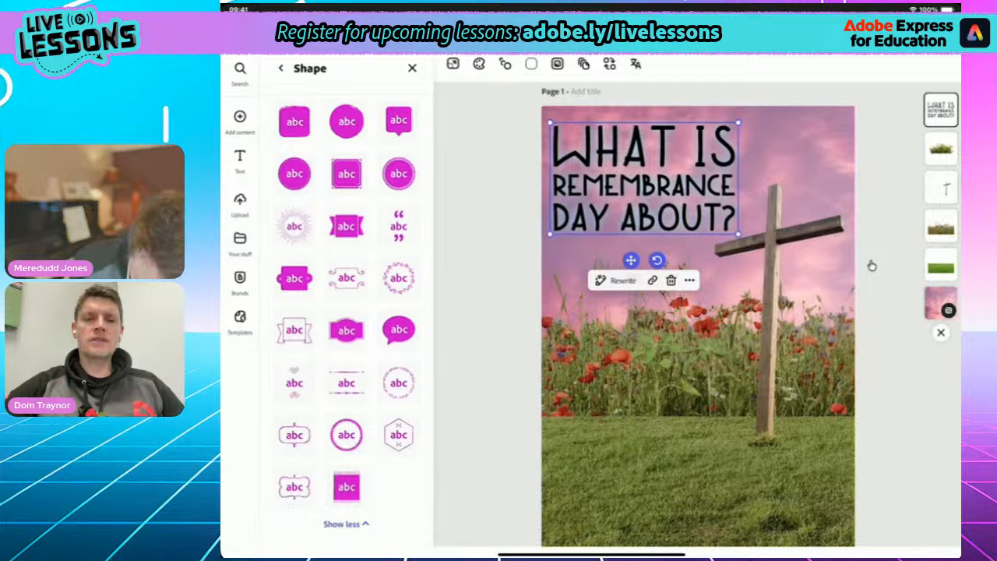
{"action": "left_click", "coordinate": [294, 226]}
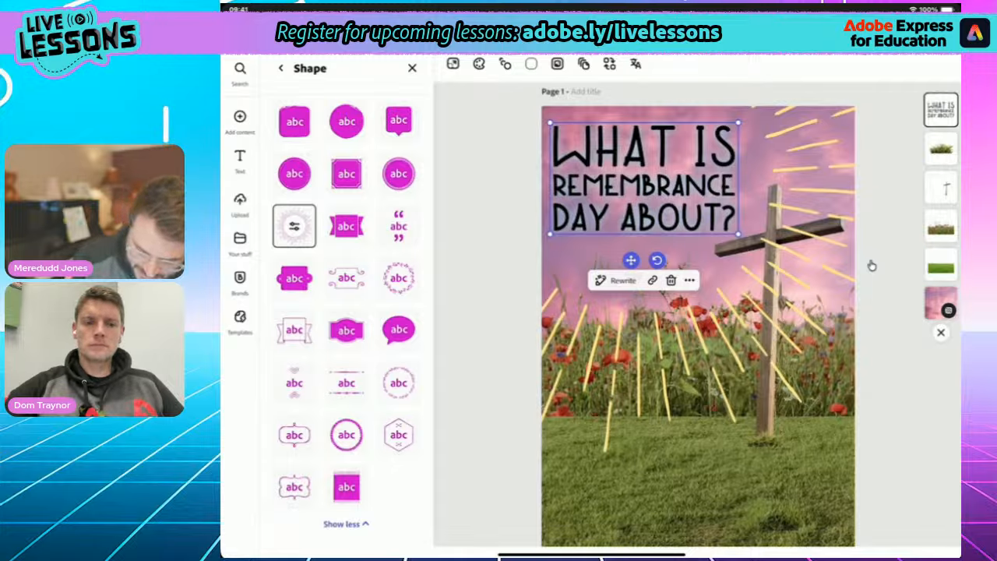
{"action": "left_click", "coordinate": [294, 226]}
{"action": "mouse_move", "coordinate": [355, 245]}
{"action": "left_mouse_down"}
{"action": "mouse_move", "coordinate": [416, 246]}
{"action": "mouse_move", "coordinate": [339, 245]}
{"action": "mouse_move", "coordinate": [418, 246]}
{"action": "mouse_move", "coordinate": [339, 245]}
{"action": "left_mouse_up"}
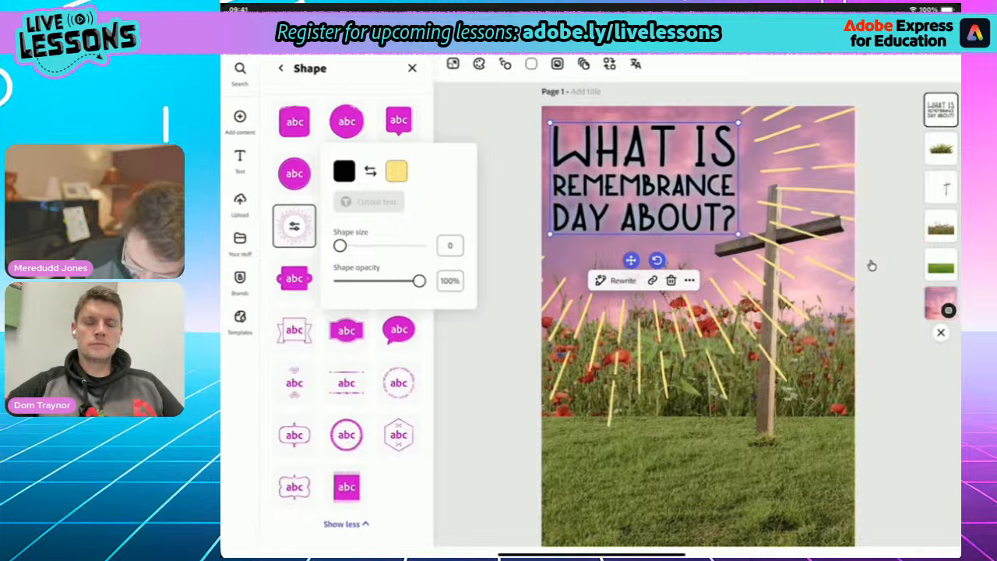
- Try pale yellow-pink and orange gradients on the title's sunburst shape, and set its color to the soft pink-to-green gradient
{"action": "left_click", "coordinate": [396, 171]}
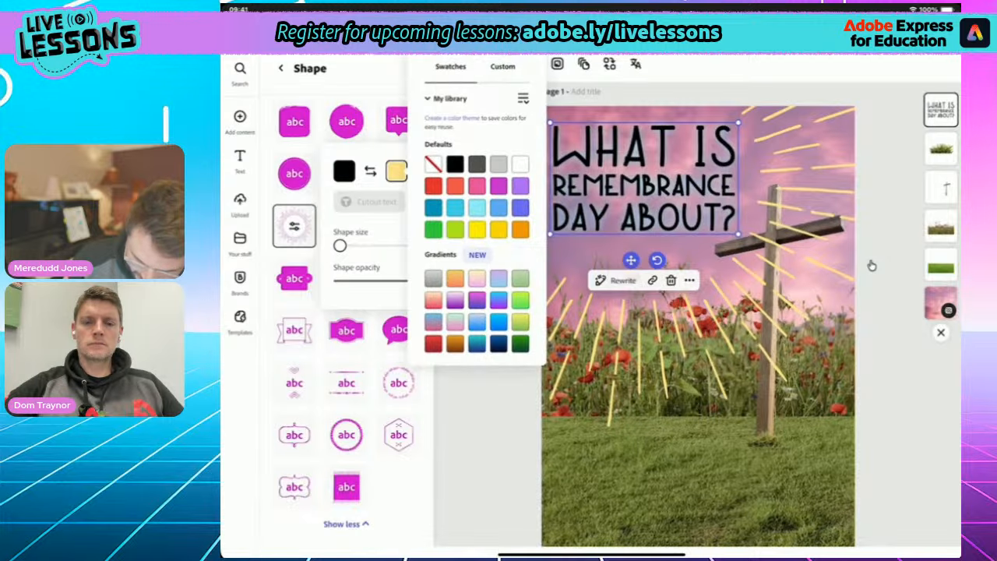
{"action": "left_click", "coordinate": [477, 278]}
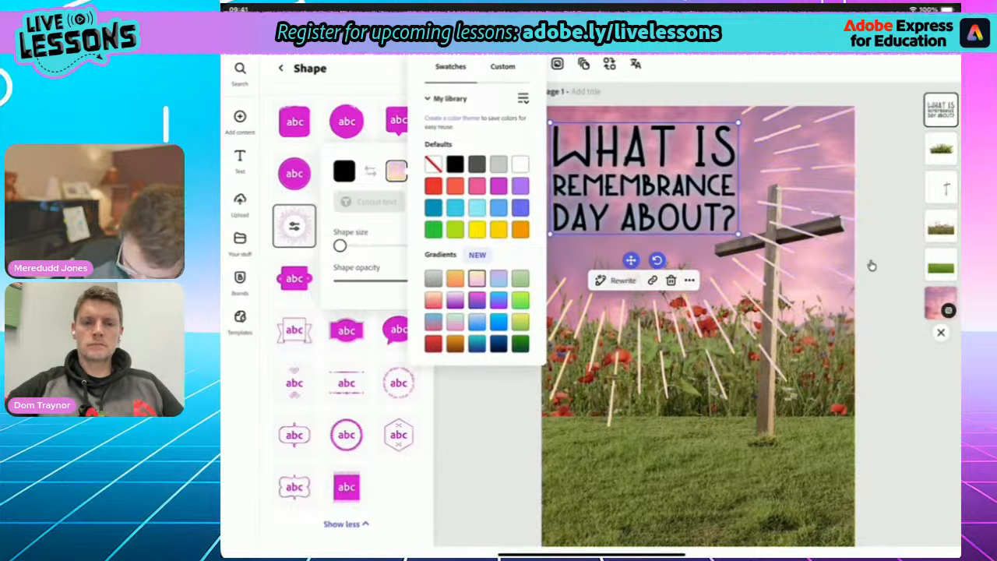
{"action": "left_click", "coordinate": [455, 278]}
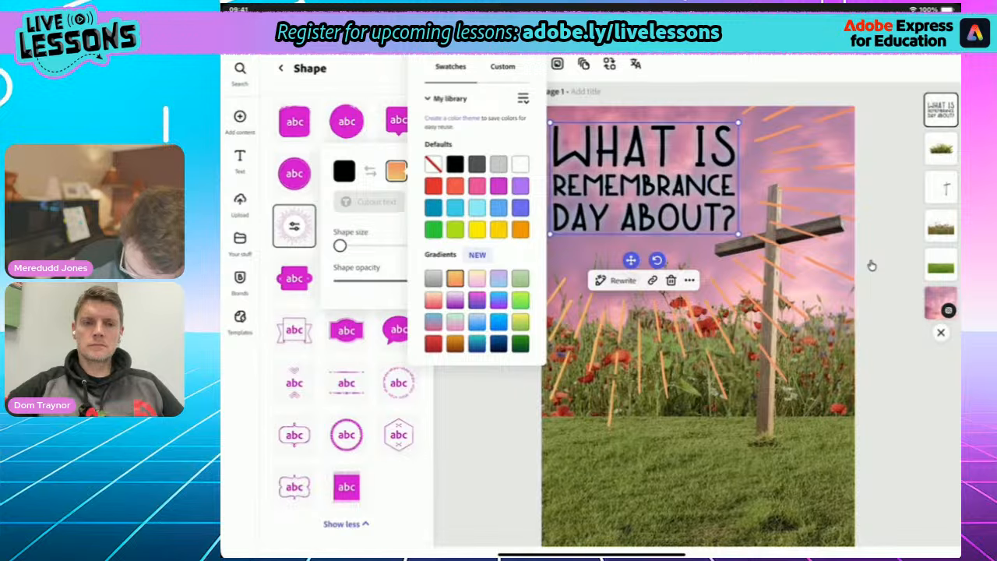
{"action": "left_click", "coordinate": [455, 322]}
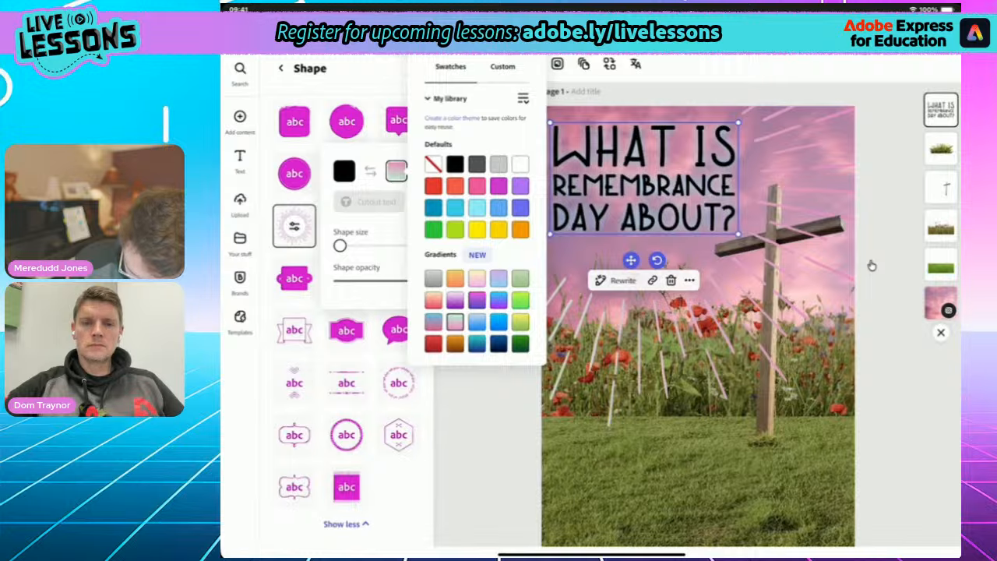
{"action": "left_click", "coordinate": [477, 278]}
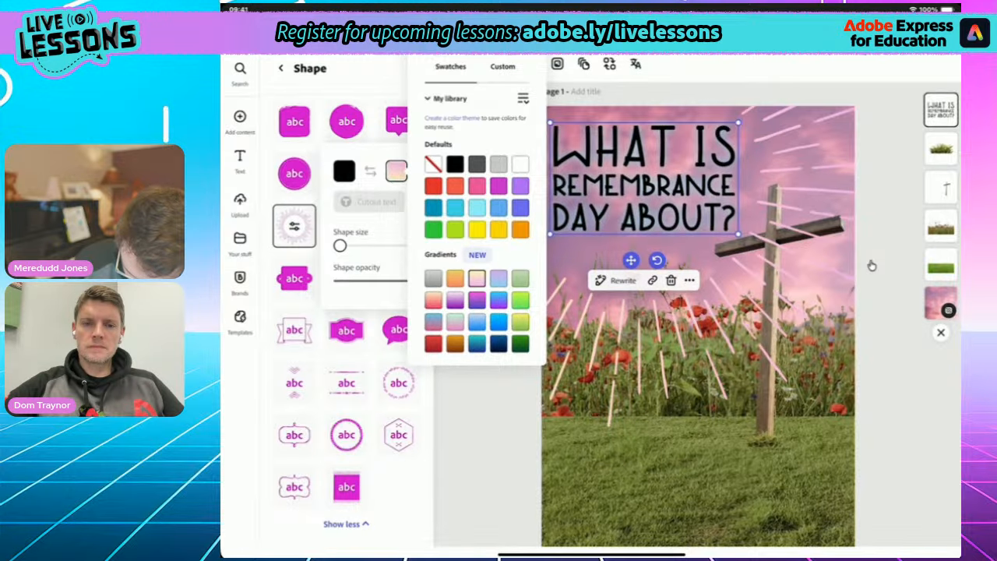
{"action": "left_click", "coordinate": [455, 321]}
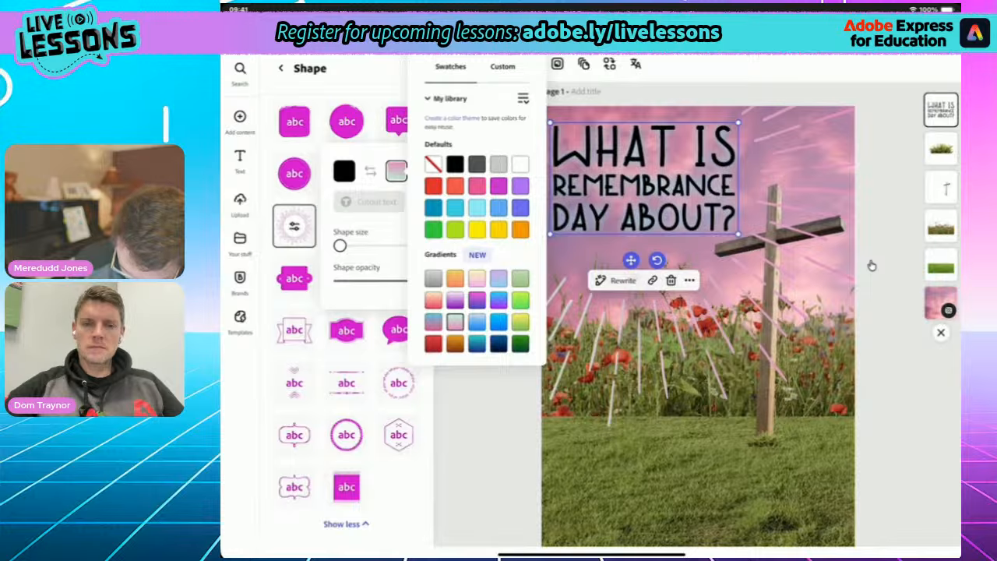
- Give the burst shape behind the heading the pink-and-green gradient and lower its shape opacity to 58%
{"action": "left_click", "coordinate": [434, 300]}
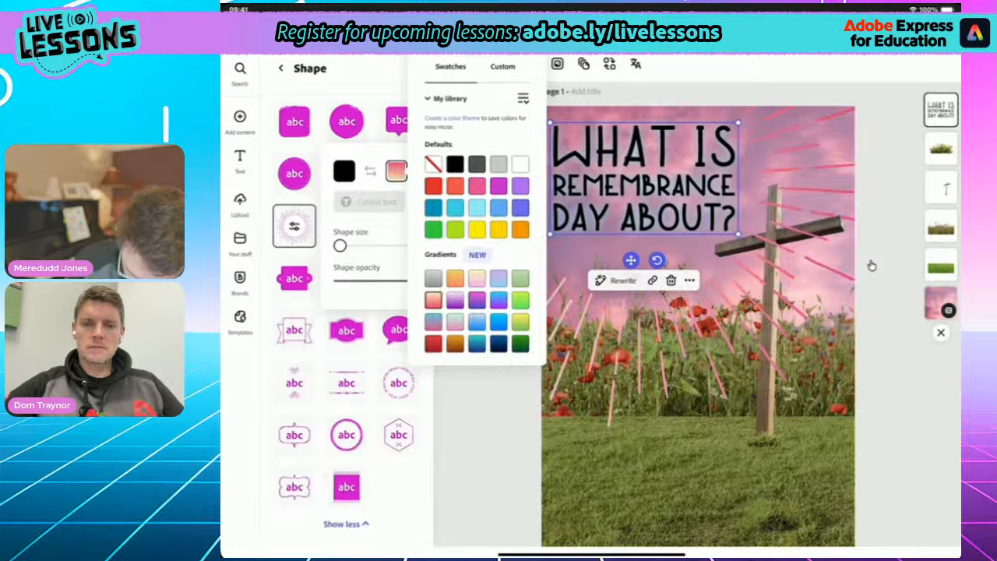
{"action": "left_click", "coordinate": [455, 321]}
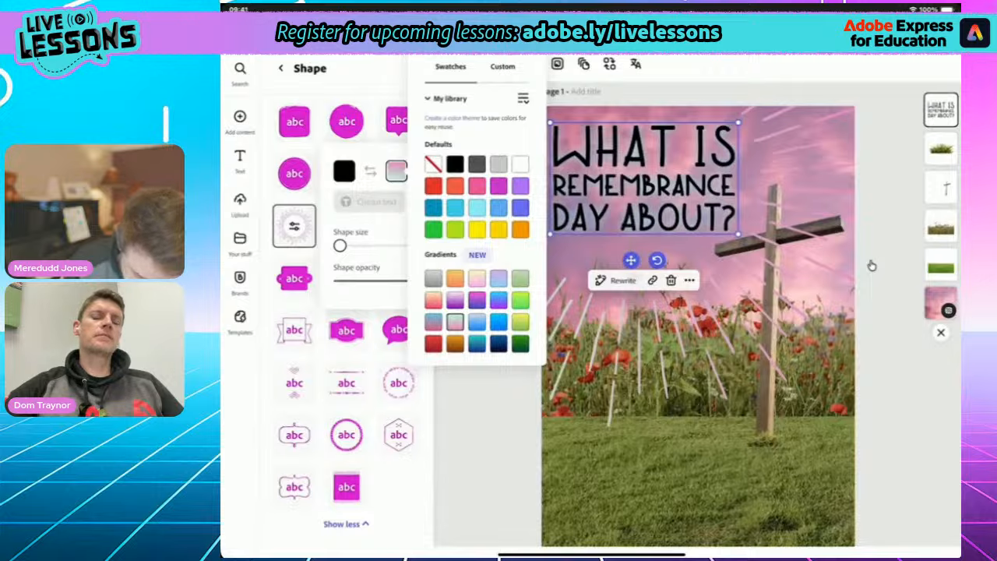
{"action": "left_click", "coordinate": [872, 265]}
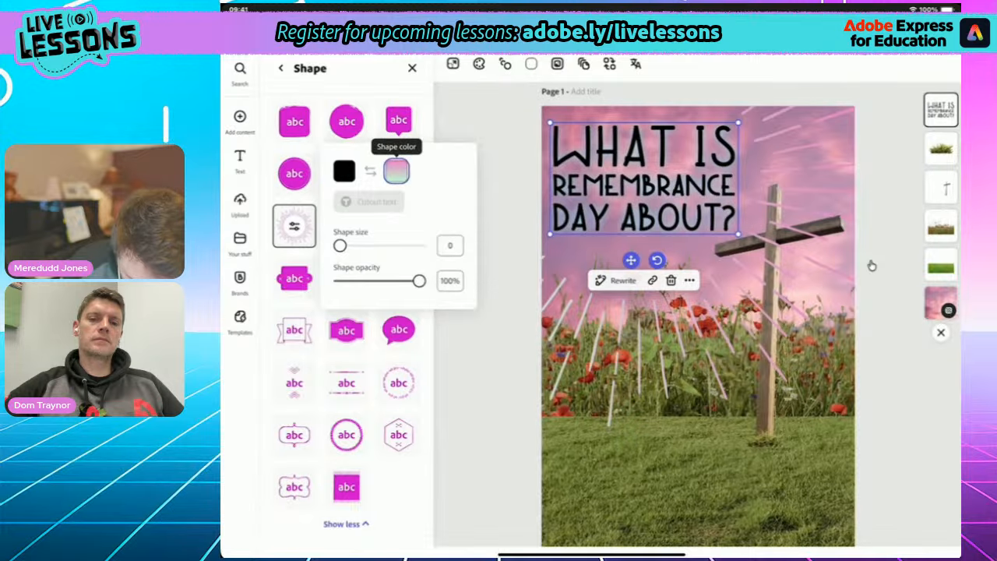
{"action": "left_click_drag", "start_coordinate": [419, 281], "coordinate": [385, 280]}
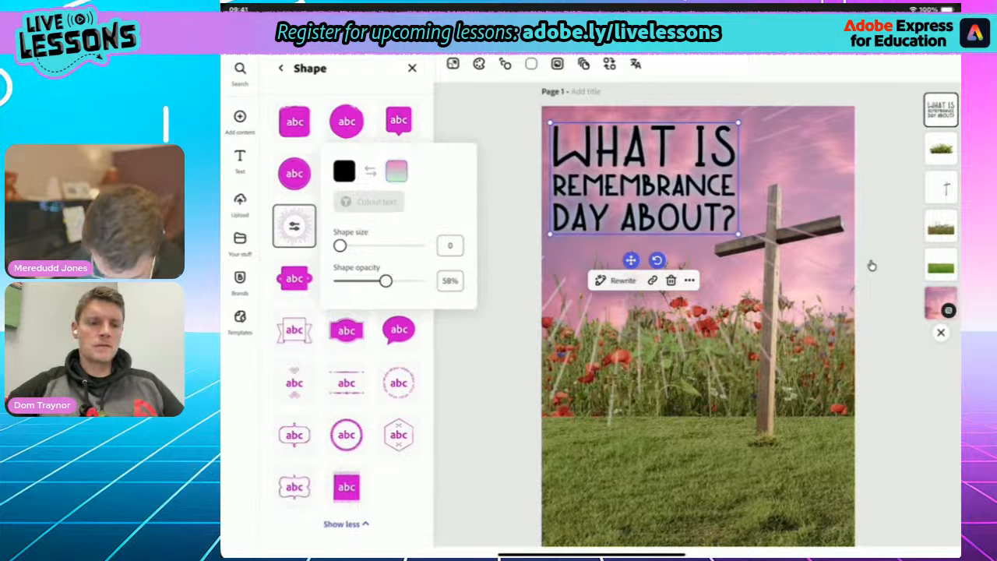
{"action": "left_click", "coordinate": [871, 266]}
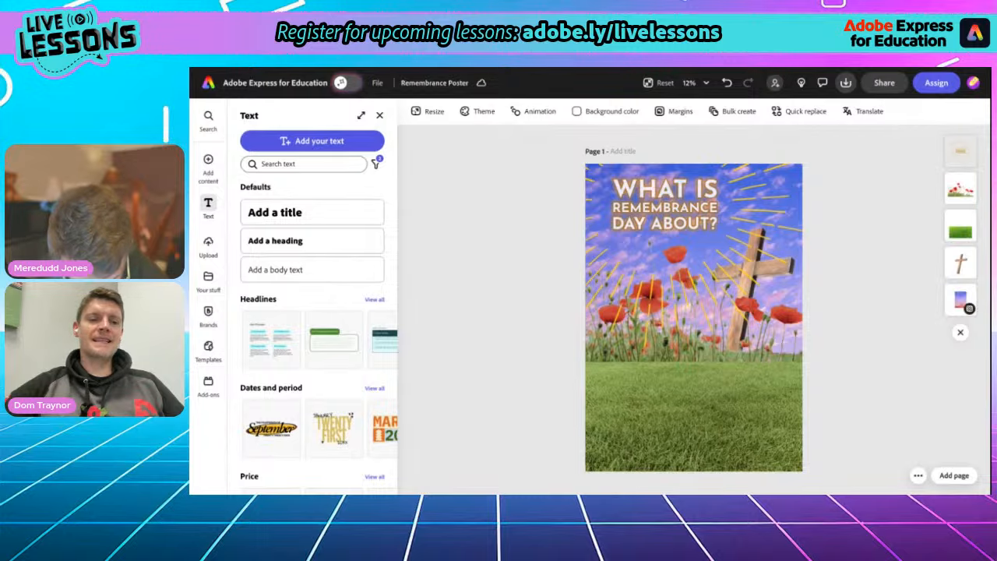
- Add a rounded rectangle shape from the design elements to the Remembrance Poster
{"action": "mouse_move", "coordinate": [207, 166]}
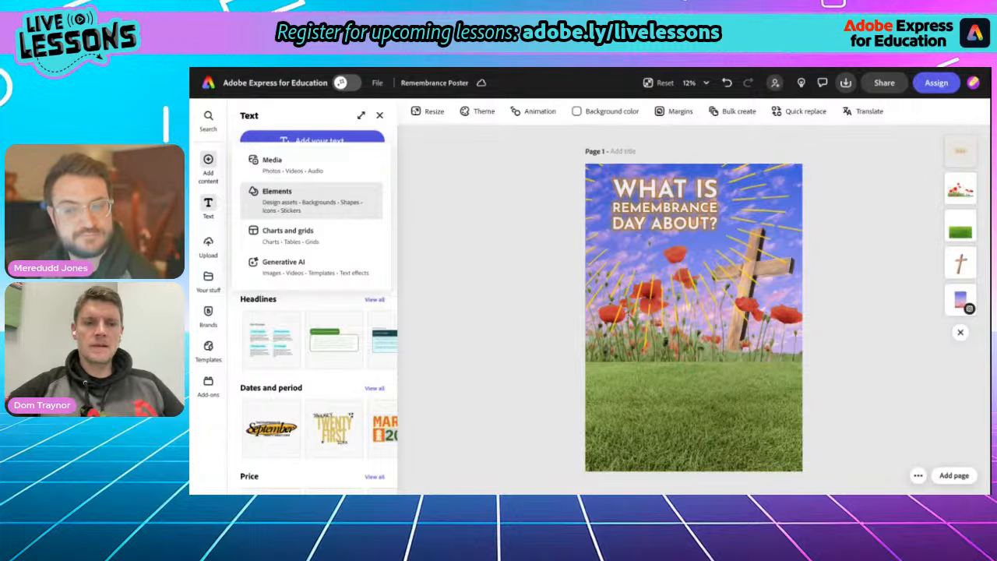
{"action": "left_click", "coordinate": [290, 204]}
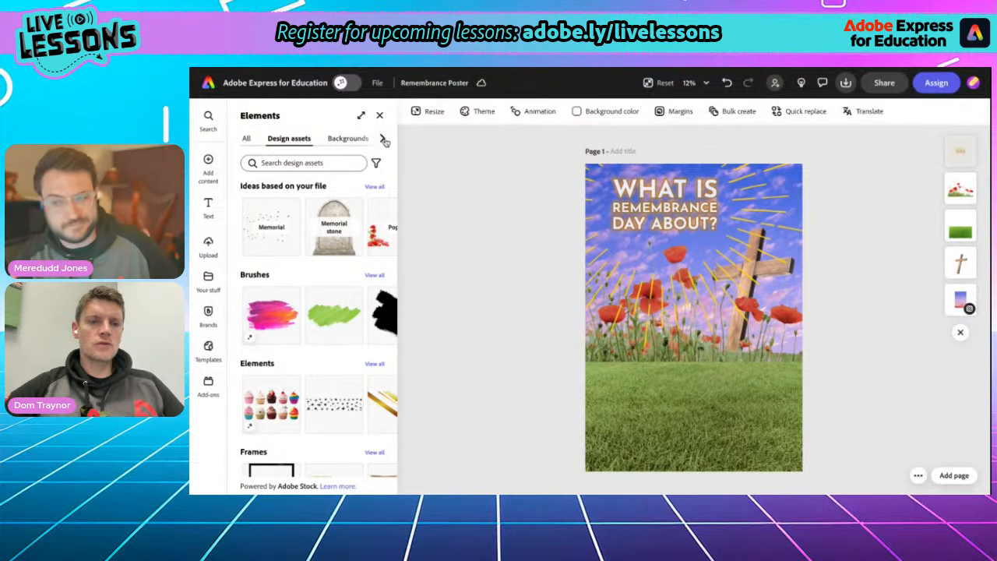
{"action": "scroll", "coordinate": [345, 138], "scroll_direction": "right", "scroll_amount": 3}
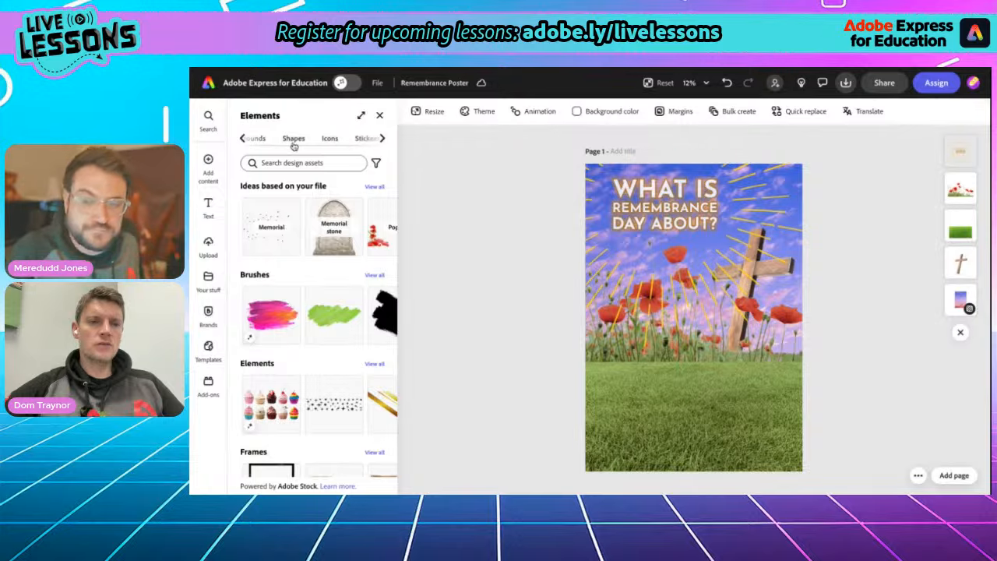
{"action": "left_click", "coordinate": [292, 140]}
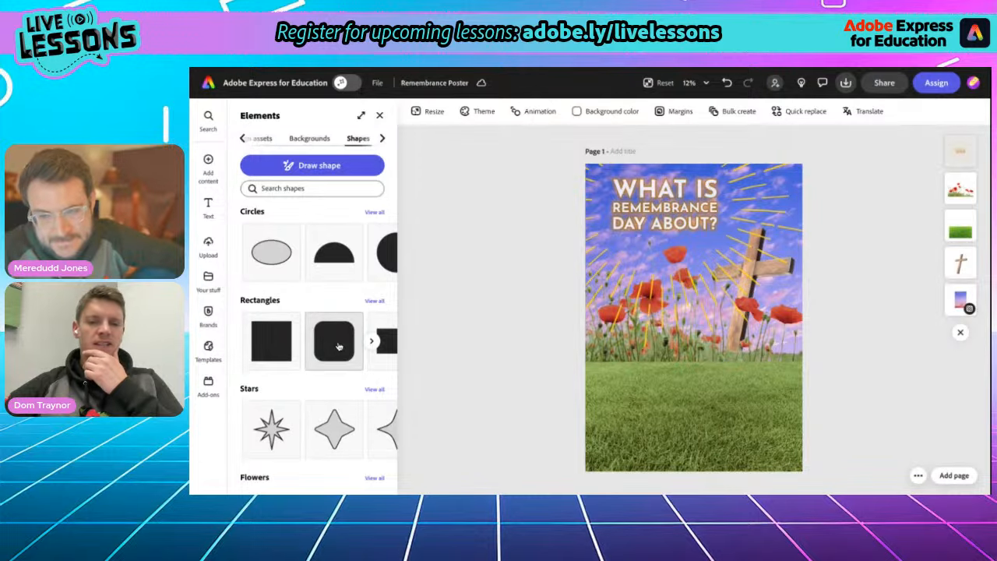
{"action": "left_click", "coordinate": [339, 346]}
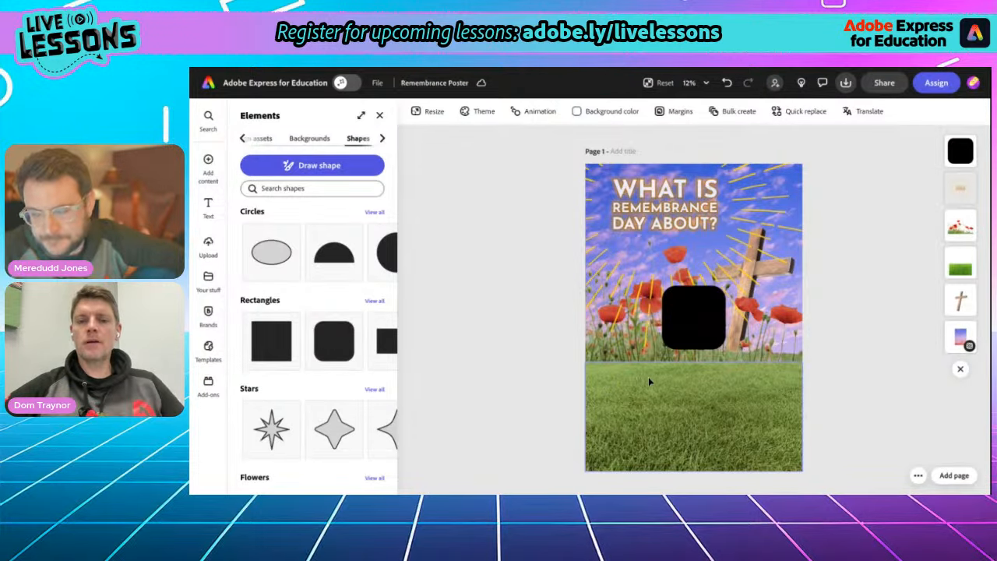
- Fill the rounded rectangle with a red sampled from one of the poppies
{"action": "scroll", "coordinate": [648, 377], "scroll_direction": "up", "scroll_amount": 5}
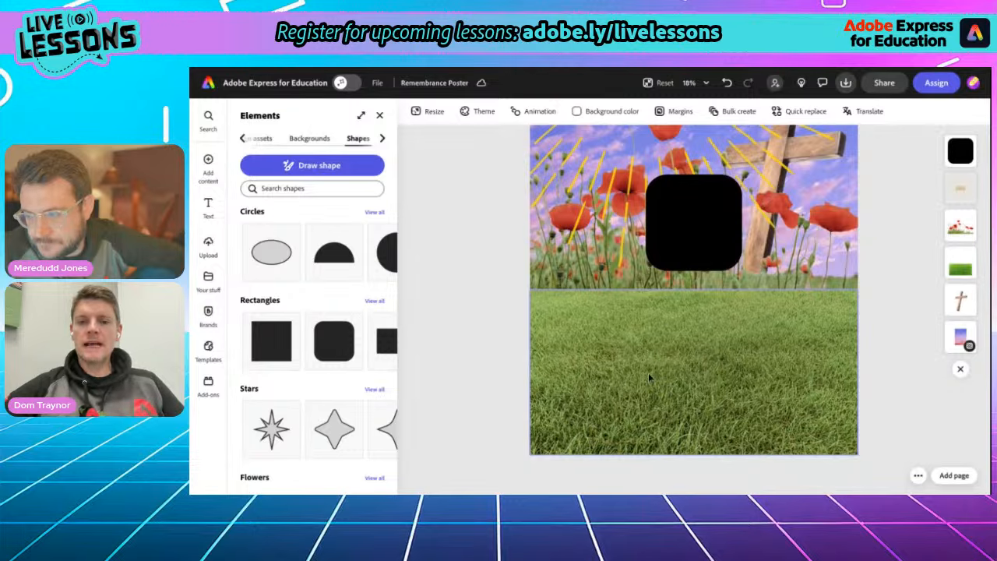
{"action": "left_click", "coordinate": [681, 238]}
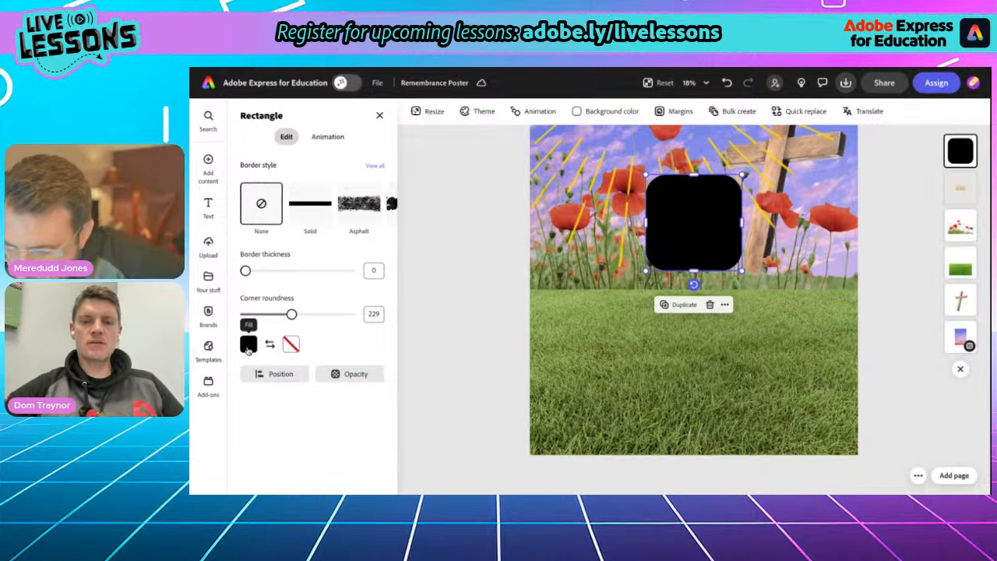
{"action": "left_click", "coordinate": [248, 346]}
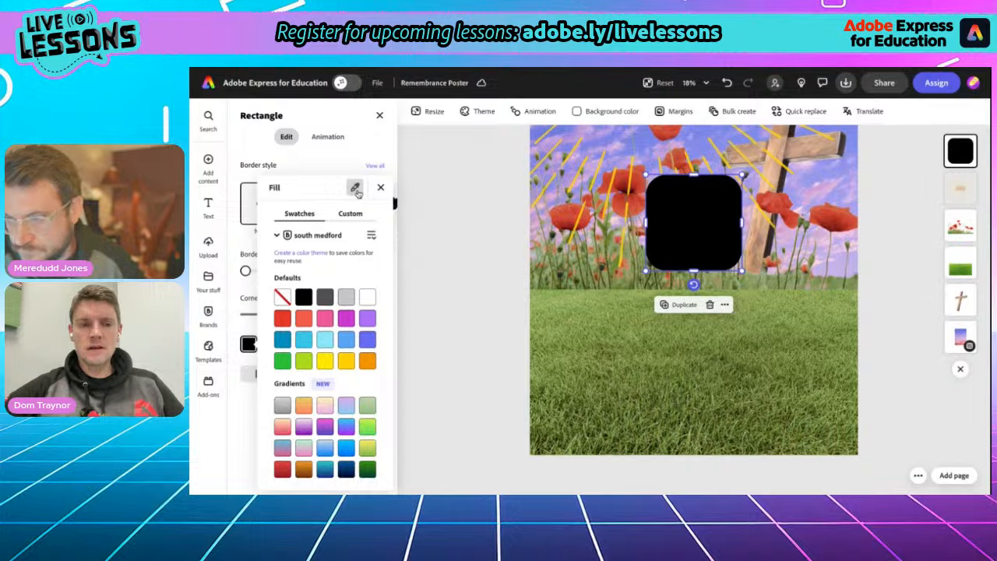
{"action": "left_click", "coordinate": [556, 218]}
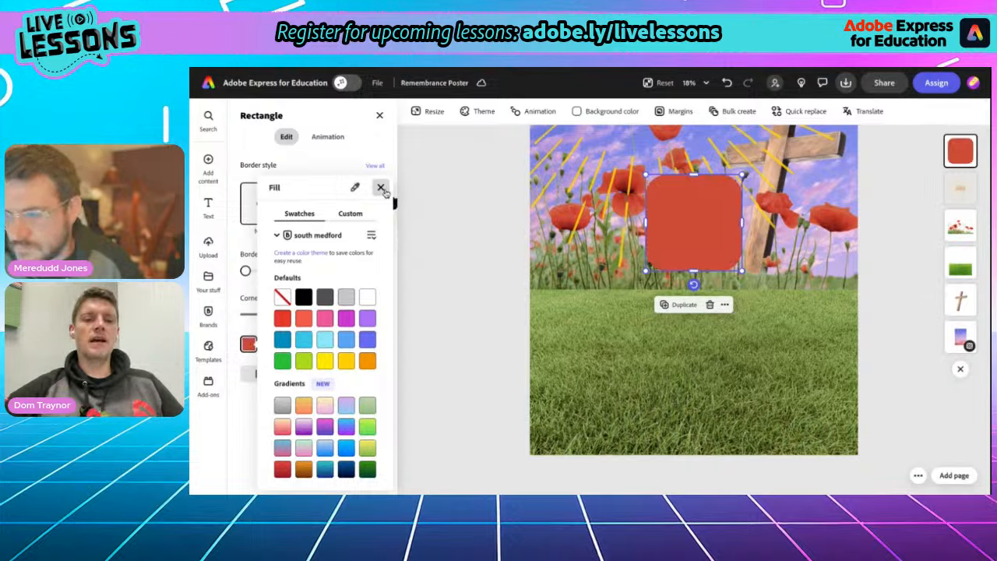
{"action": "left_click", "coordinate": [380, 187]}
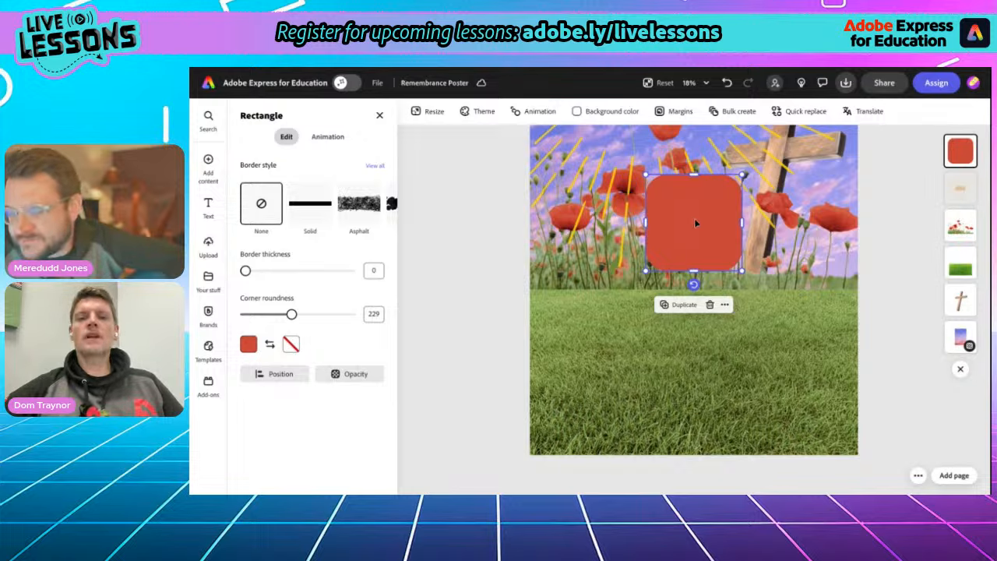
- Move the red rectangle to the upper-left of the grass and reduce its height to form a wide, flat shape
{"action": "left_click_drag", "start_coordinate": [694, 223], "coordinate": [583, 324]}
{"action": "left_click_drag", "start_coordinate": [580, 372], "coordinate": [580, 343]}
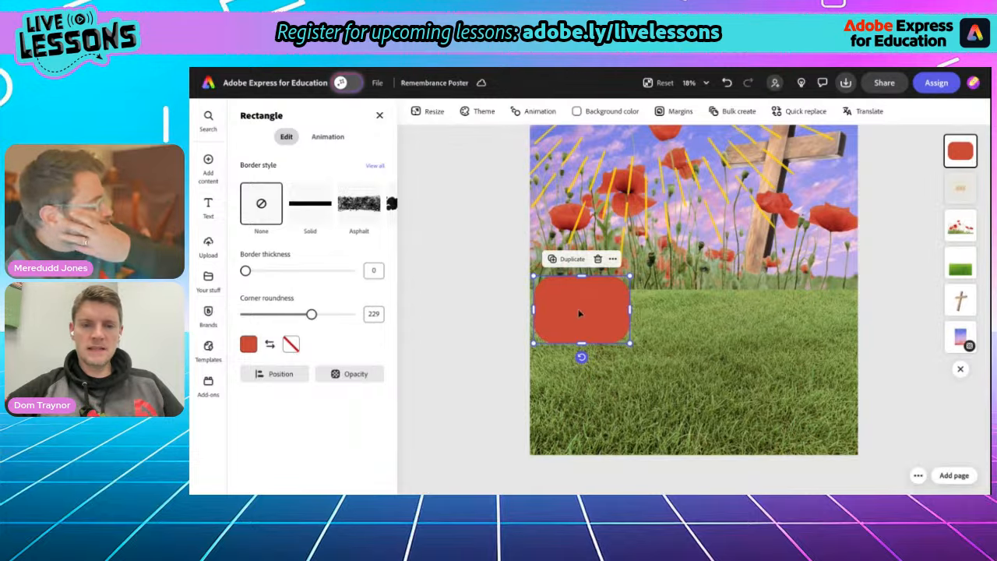
{"action": "left_click_drag", "start_coordinate": [582, 277], "coordinate": [581, 290]}
{"action": "scroll", "coordinate": [603, 363], "scroll_direction": "up", "scroll_amount": 5}
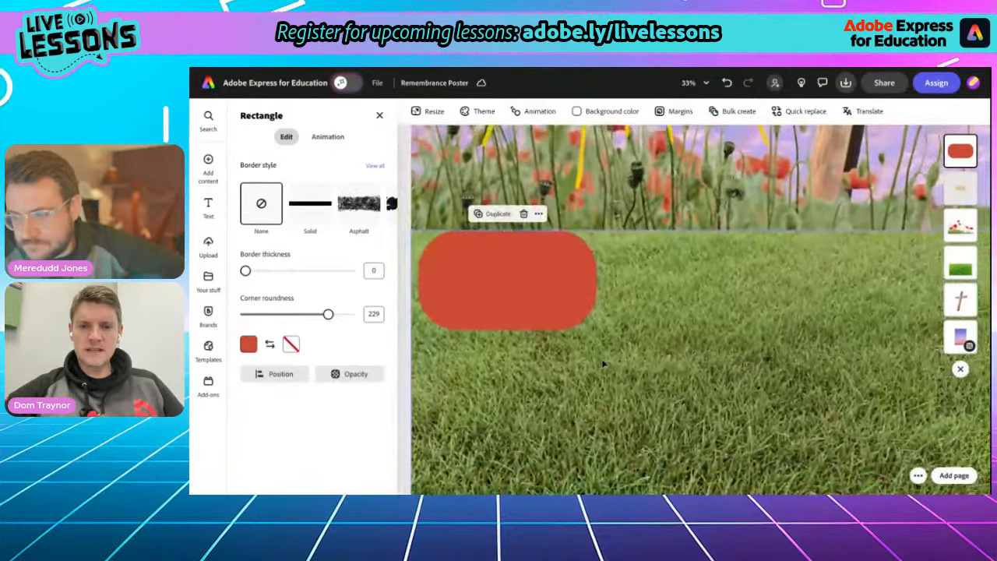
{"action": "mouse_move", "coordinate": [558, 295]}
{"action": "left_mouse_down"}
{"action": "mouse_move", "coordinate": [556, 275]}
{"action": "mouse_move", "coordinate": [556, 292]}
{"action": "mouse_move", "coordinate": [569, 289]}
{"action": "left_mouse_up"}
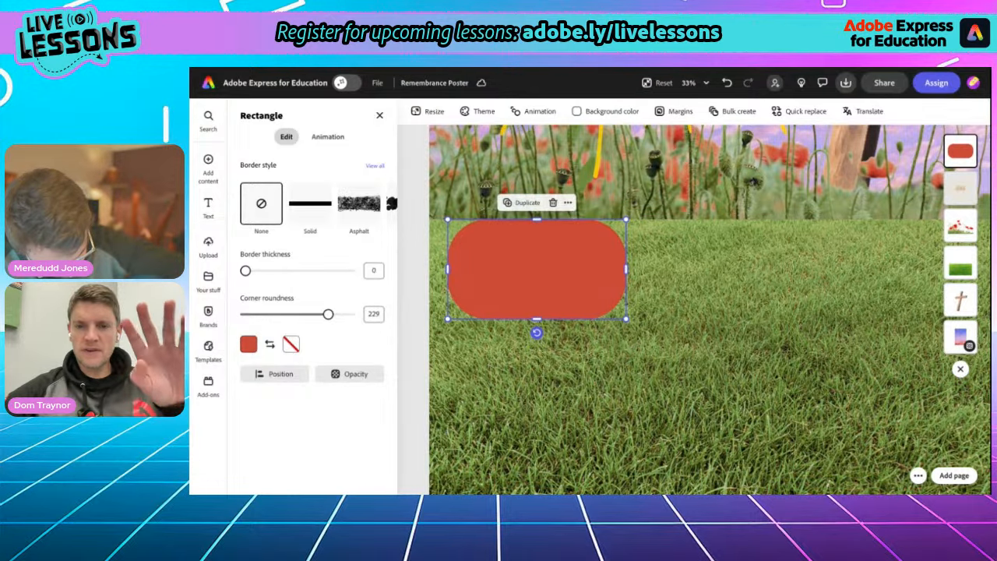
{"action": "left_click_drag", "start_coordinate": [570, 289], "coordinate": [569, 290]}
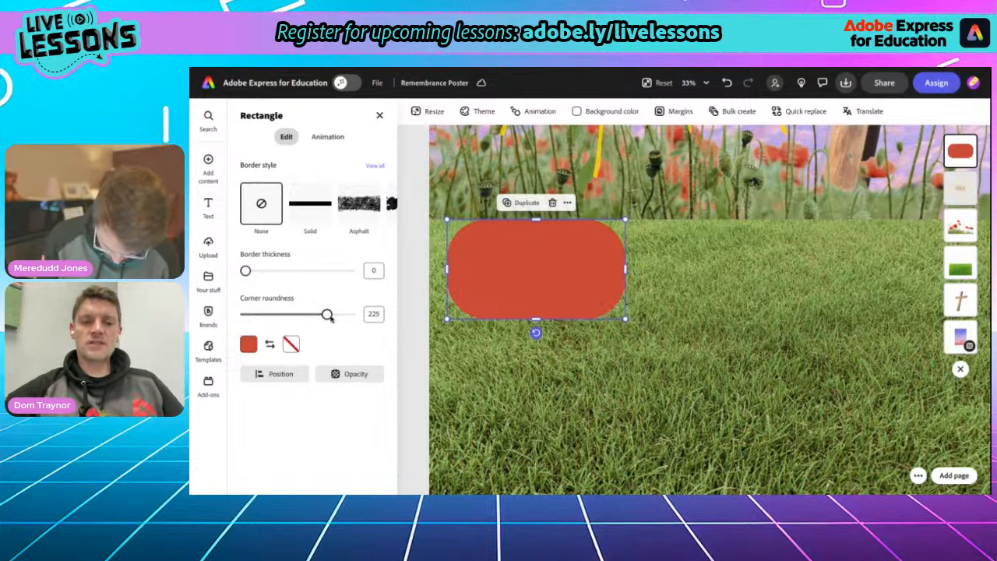
- Increase the red rectangle's corner roundness to 287 so its ends are fully rounded
{"action": "left_click_drag", "start_coordinate": [330, 315], "coordinate": [369, 314]}
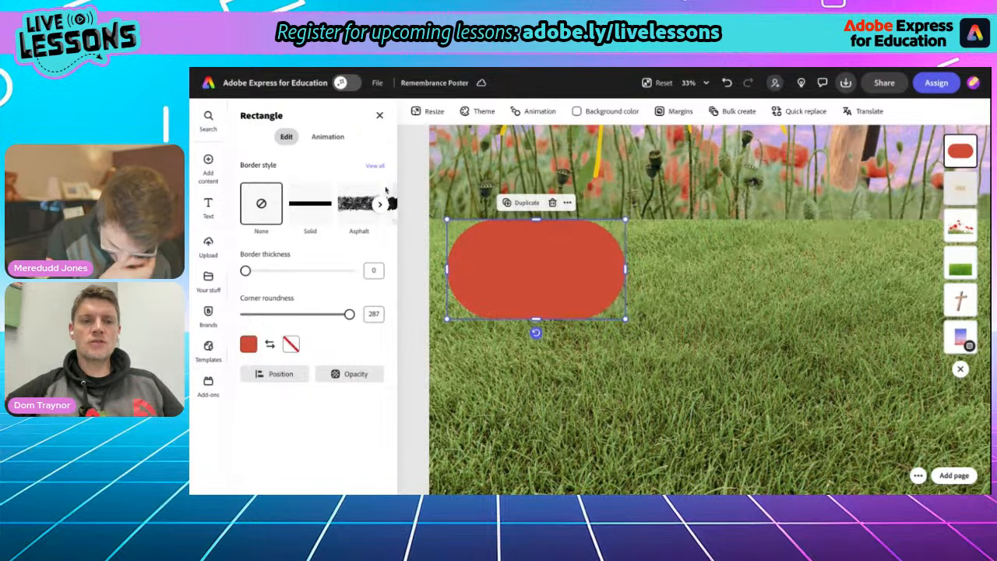
{"action": "left_click", "coordinate": [379, 116]}
{"action": "left_click", "coordinate": [380, 116]}
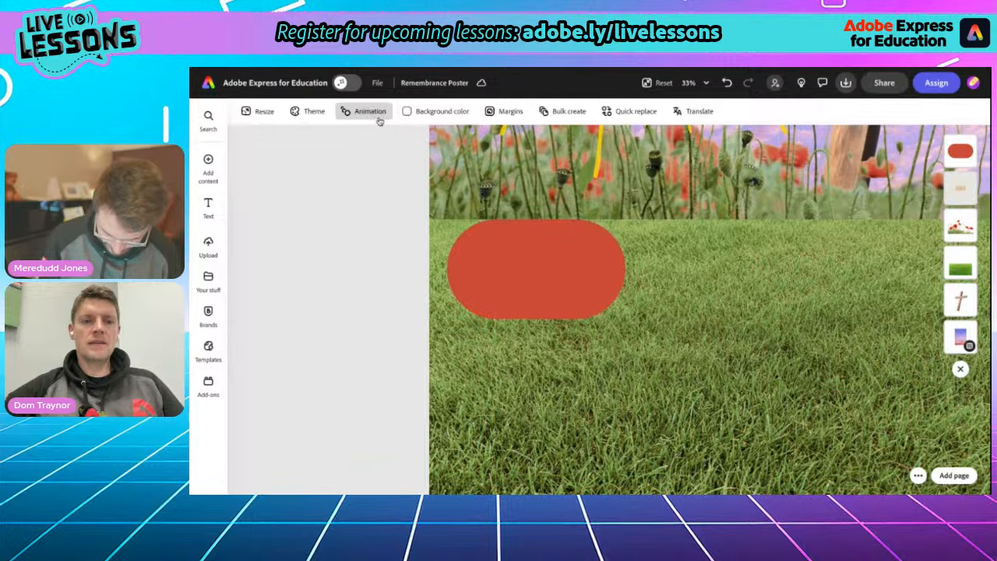
- Stretch the red shape past the poster's left edge and rightward across most of the grass as a long bar
{"action": "scroll", "coordinate": [457, 257], "scroll_direction": "up", "scroll_amount": 2}
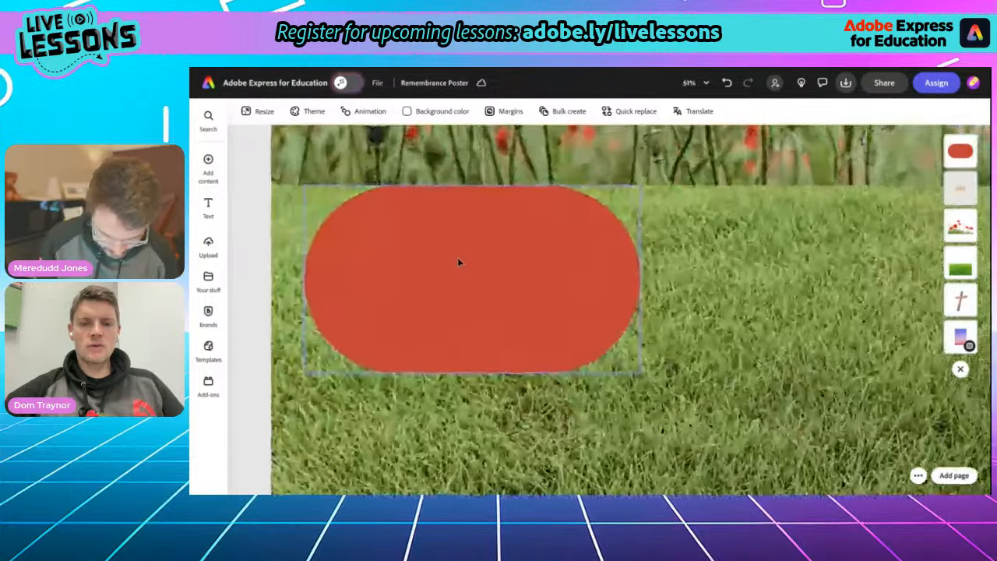
{"action": "scroll", "coordinate": [457, 257], "scroll_direction": "down", "scroll_amount": 5}
{"action": "left_click", "coordinate": [457, 261]}
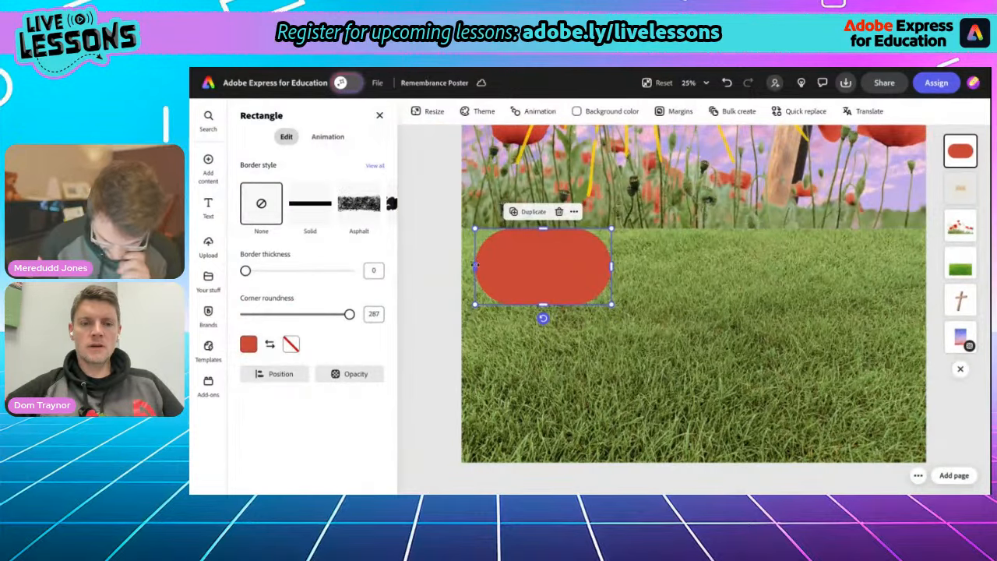
{"action": "left_click_drag", "start_coordinate": [475, 266], "coordinate": [420, 265]}
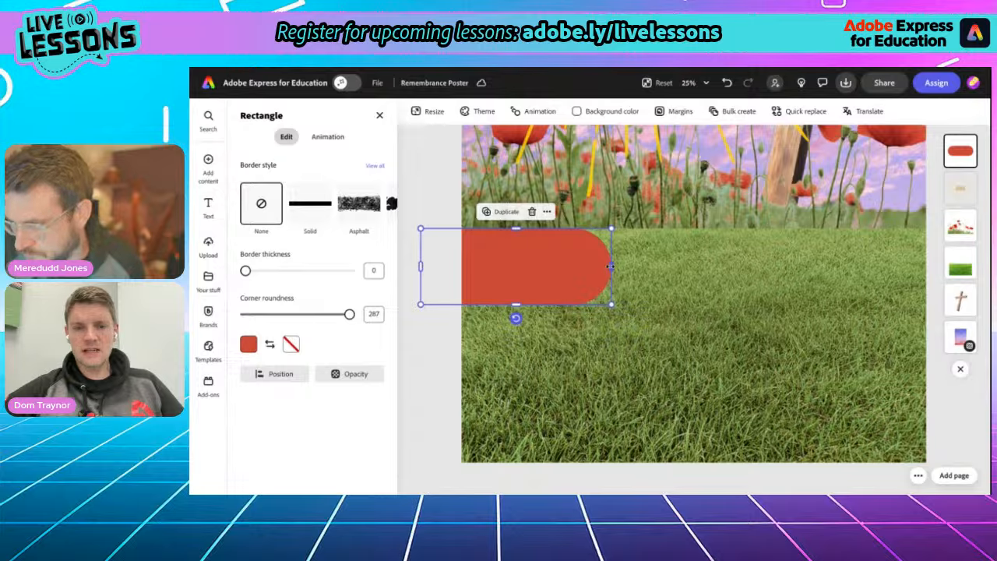
{"action": "left_click_drag", "start_coordinate": [611, 266], "coordinate": [823, 265]}
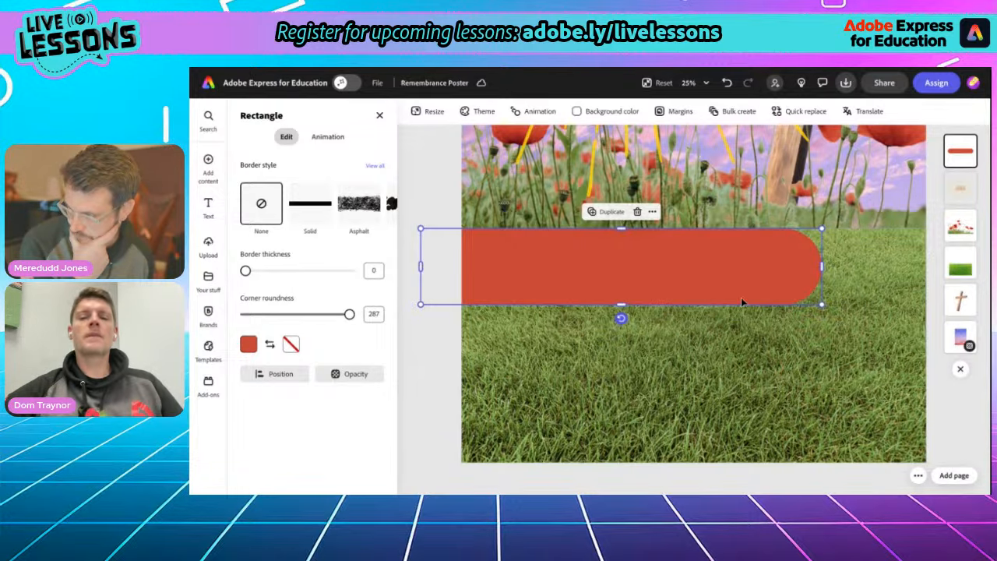
- Set the red bar's opacity to 85%, keeping only the single bar and the Normal blend
{"action": "left_click", "coordinate": [609, 211]}
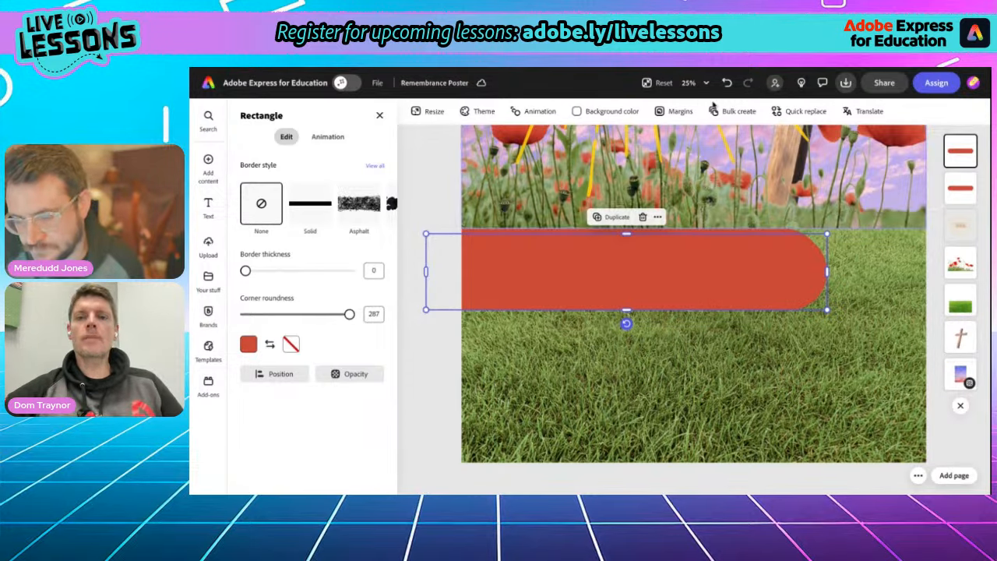
{"action": "left_click", "coordinate": [726, 83]}
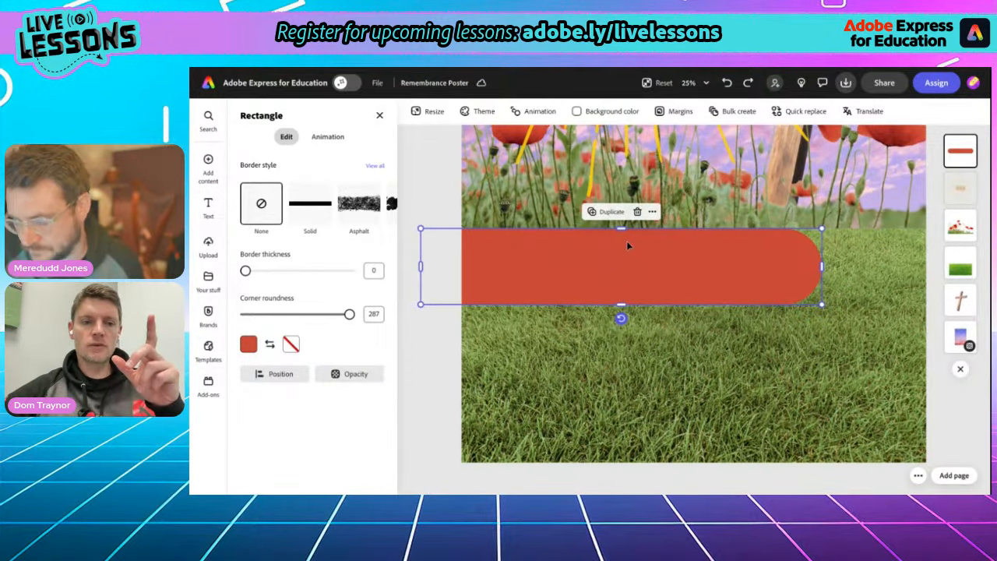
{"action": "left_click", "coordinate": [352, 373]}
{"action": "left_click", "coordinate": [382, 201]}
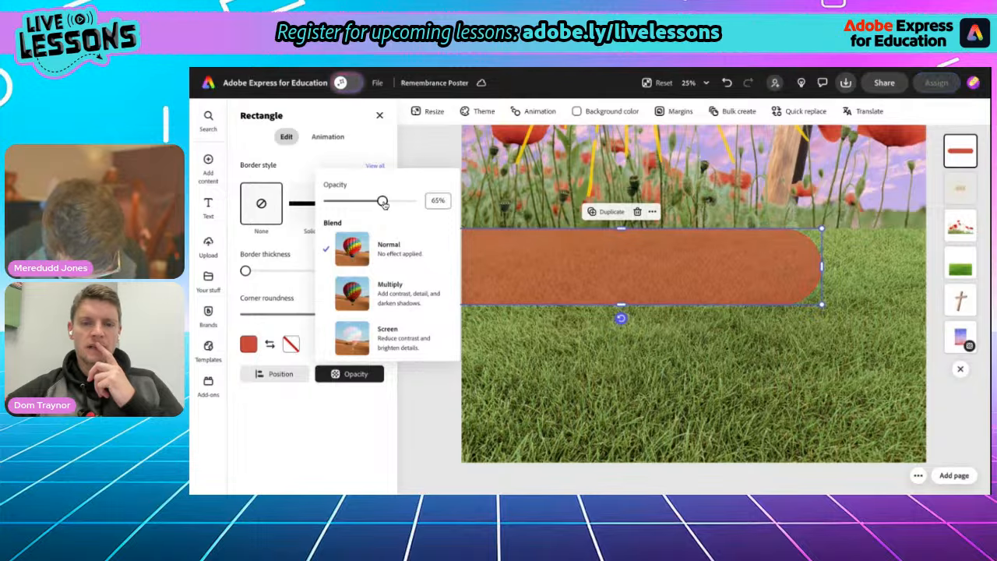
{"action": "left_click_drag", "start_coordinate": [383, 201], "coordinate": [412, 203]}
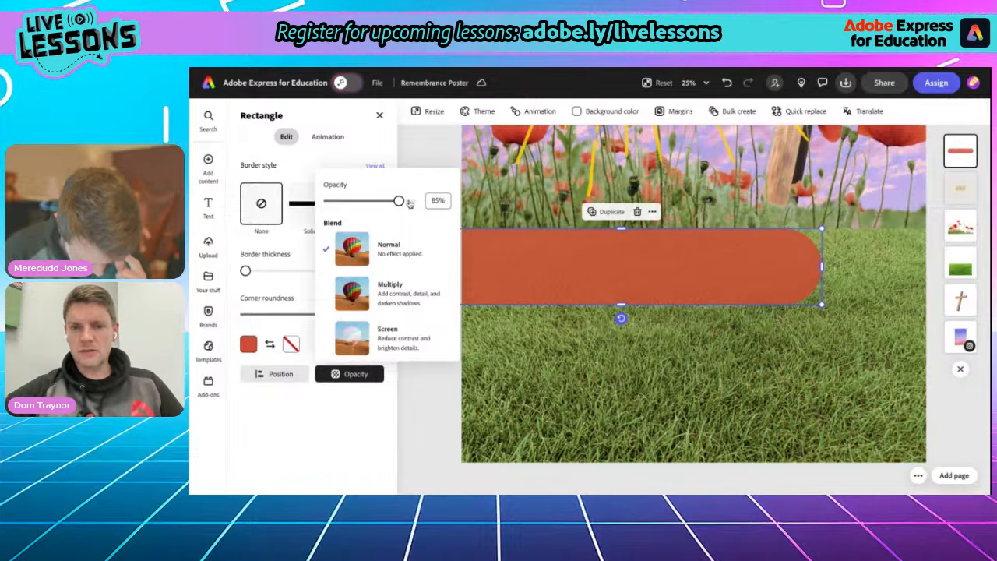
{"action": "left_click", "coordinate": [414, 164]}
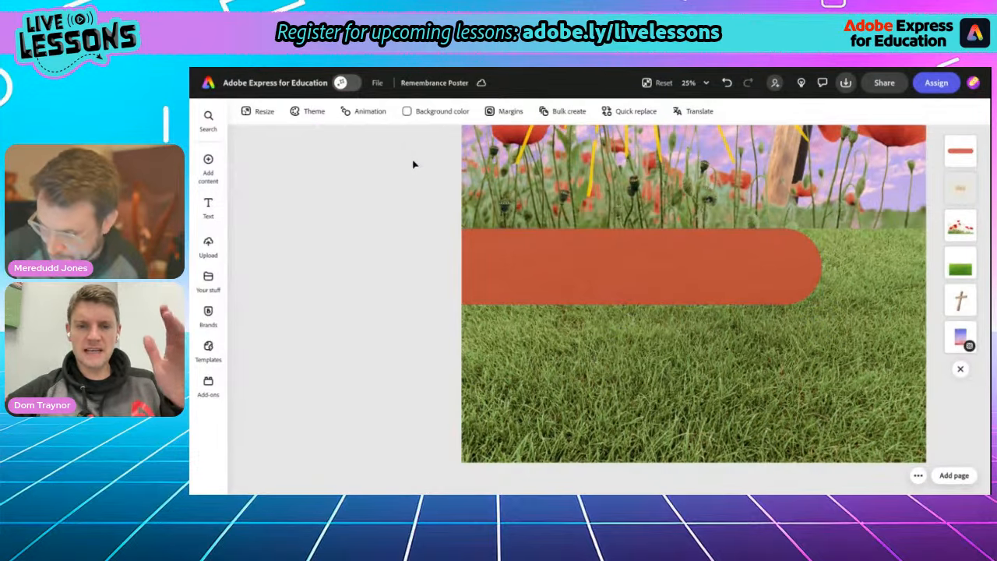
- Duplicate the red bar twice, placing one copy lower and past the poster's right edge and the other below it, aligned with the original
{"action": "left_click", "coordinate": [585, 264]}
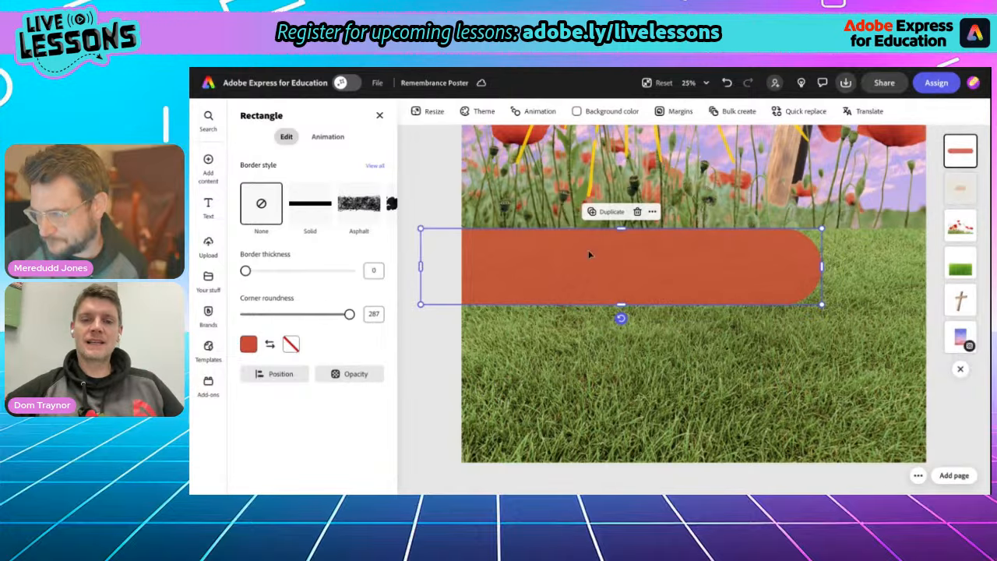
{"action": "left_click", "coordinate": [611, 217]}
{"action": "left_click_drag", "start_coordinate": [610, 272], "coordinate": [641, 424]}
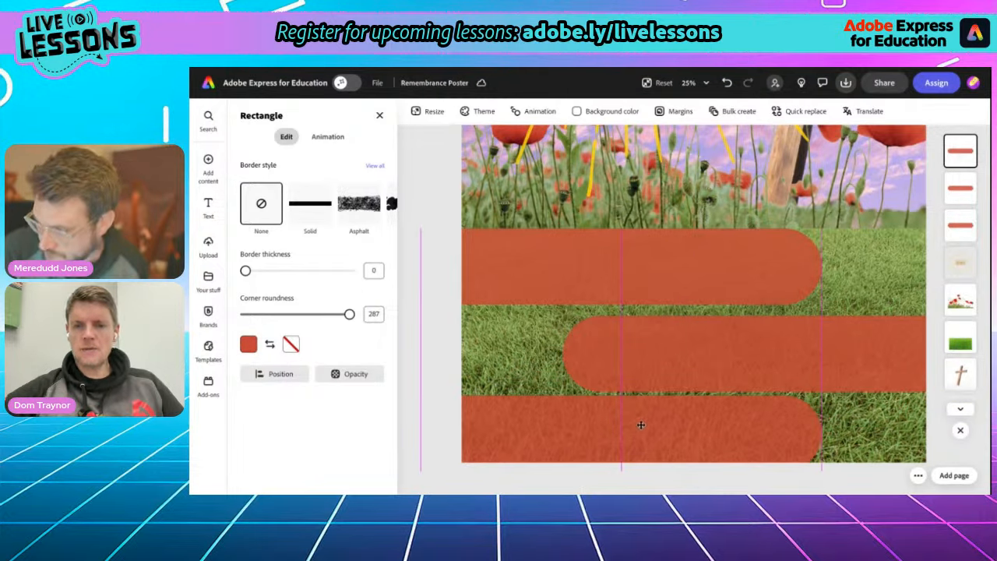
{"action": "left_click_drag", "start_coordinate": [642, 425], "coordinate": [642, 425]}
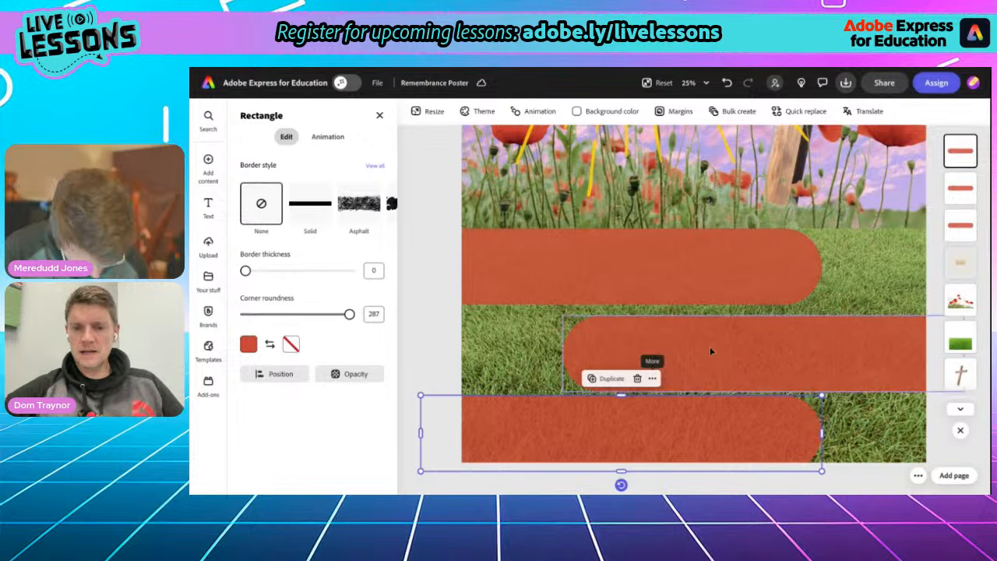
- Align the lowest bar with the poster's bottom edge and space the middle bar evenly between the other two
{"action": "left_click_drag", "start_coordinate": [732, 341], "coordinate": [732, 334]}
{"action": "left_click", "coordinate": [697, 418]}
{"action": "left_click_drag", "start_coordinate": [698, 419], "coordinate": [698, 409]}
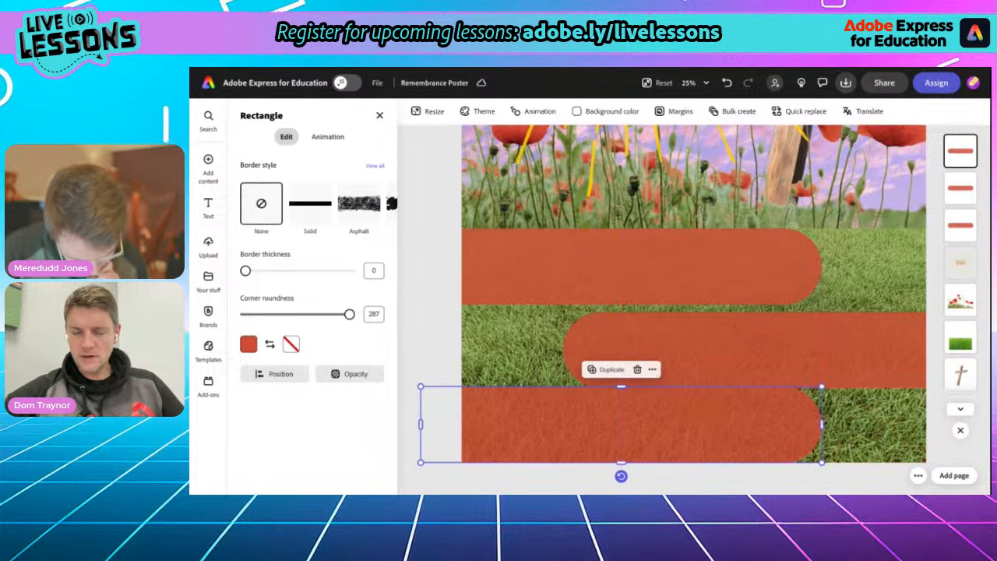
{"action": "left_click_drag", "start_coordinate": [719, 361], "coordinate": [718, 357]}
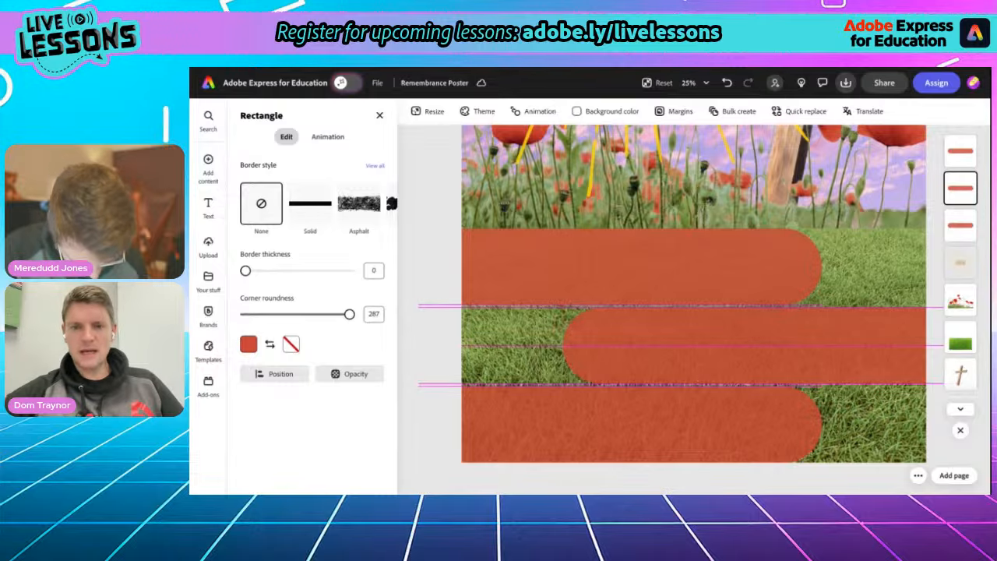
- Nudge the middle red bar into its final place between the upper and lower bars, and deselect it
{"action": "left_click_drag", "start_coordinate": [718, 356], "coordinate": [718, 357]}
{"action": "scroll", "coordinate": [719, 357], "scroll_direction": "down", "scroll_amount": 4}
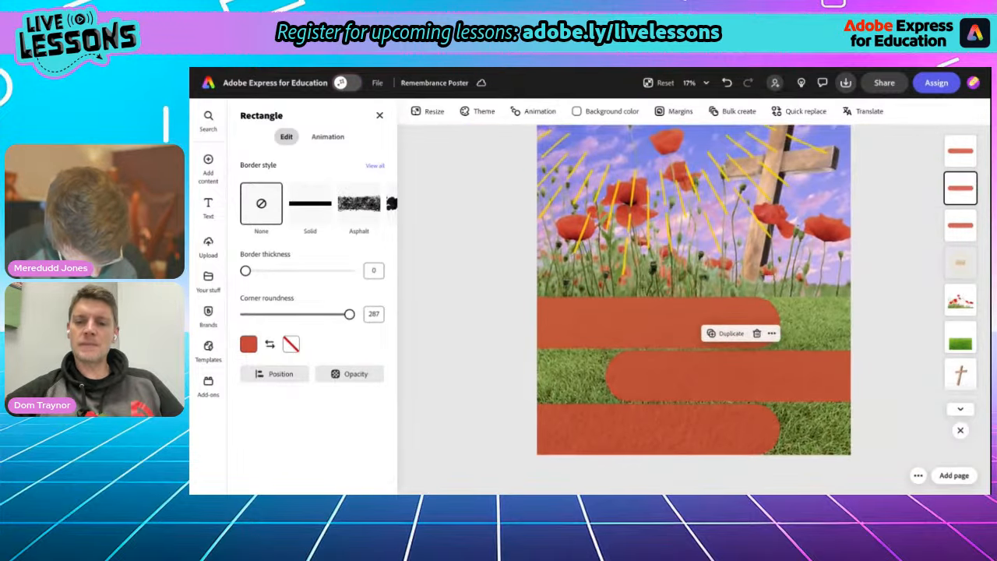
{"action": "left_click", "coordinate": [652, 343]}
{"action": "left_click_drag", "start_coordinate": [652, 346], "coordinate": [679, 364]}
{"action": "left_click", "coordinate": [508, 350]}
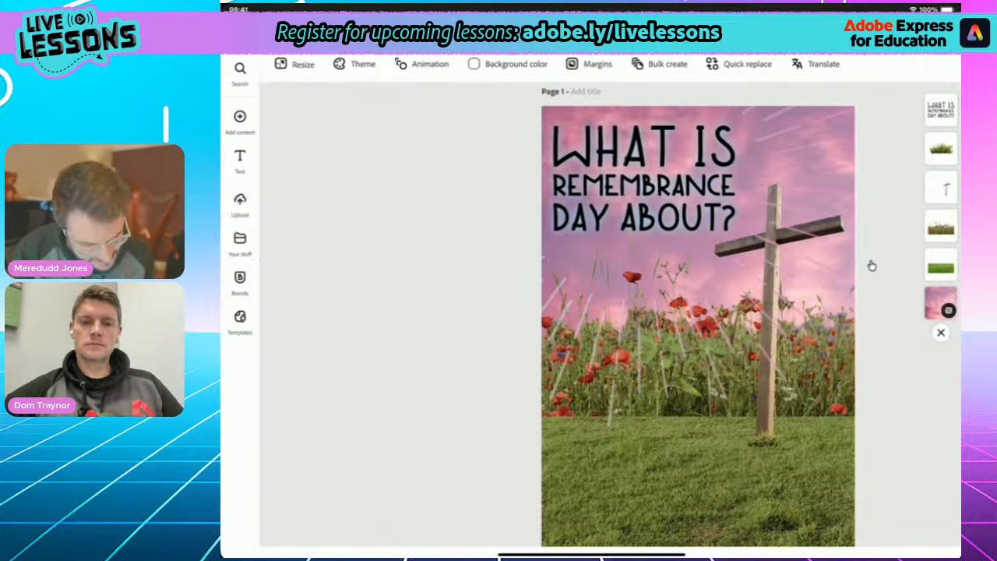
- For the poster with the black heading, look through the rectangle shapes and search the icons for "Messy line"
{"action": "left_click", "coordinate": [240, 117]}
{"action": "left_click", "coordinate": [345, 165]}
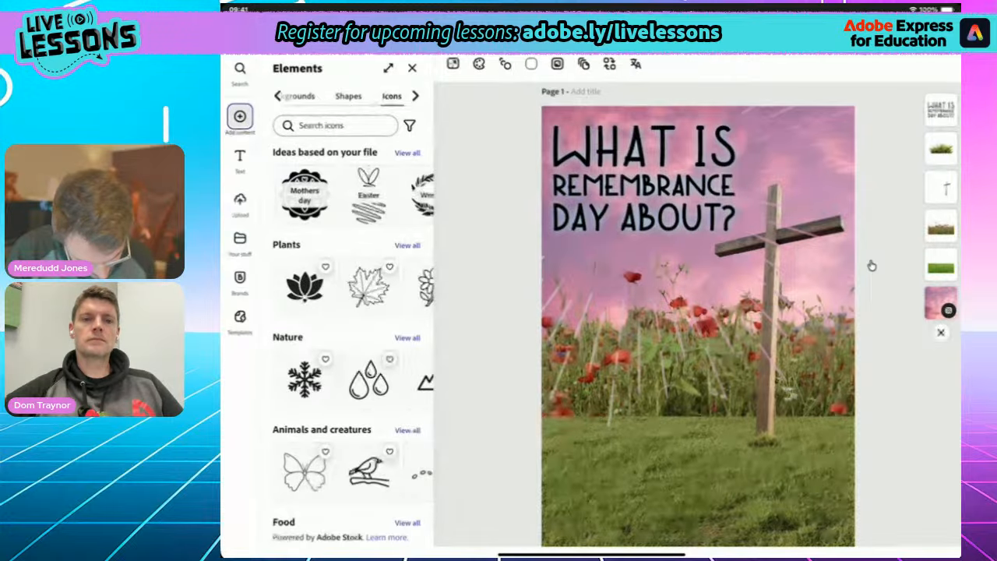
{"action": "left_click", "coordinate": [349, 95]}
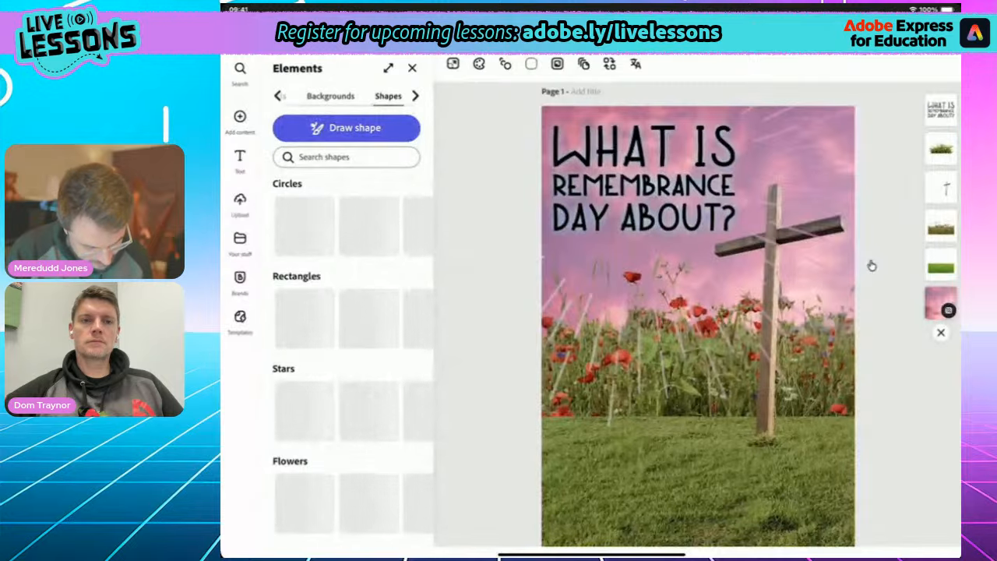
{"action": "scroll", "coordinate": [352, 318], "scroll_direction": "right", "scroll_amount": 10}
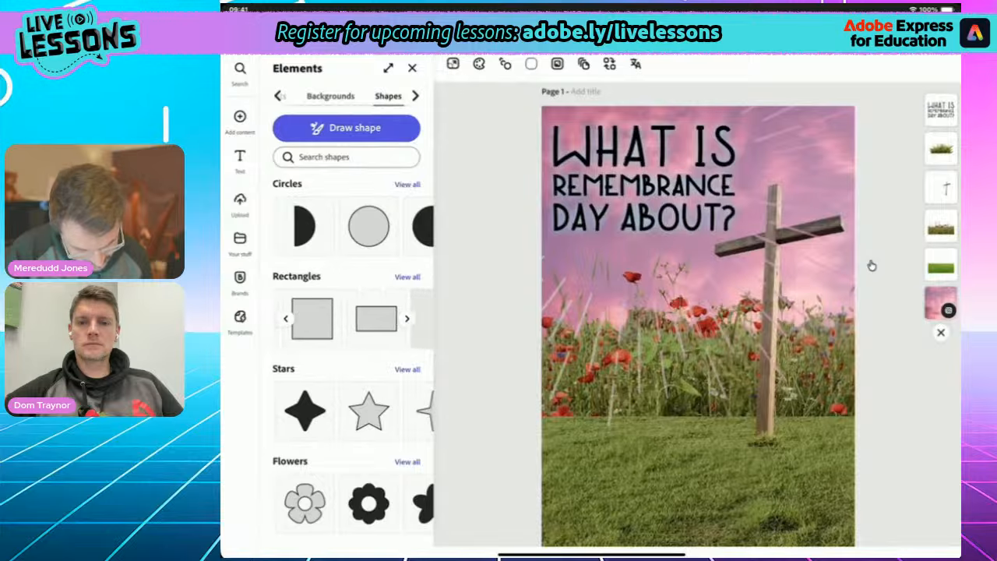
{"action": "scroll", "coordinate": [352, 319], "scroll_direction": "left", "scroll_amount": 10}
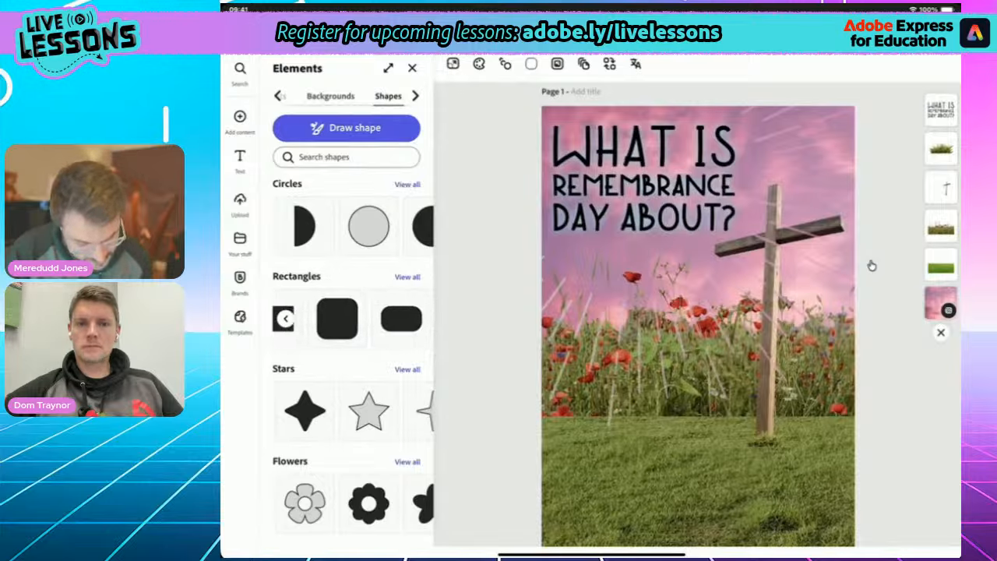
{"action": "left_click", "coordinate": [390, 95]}
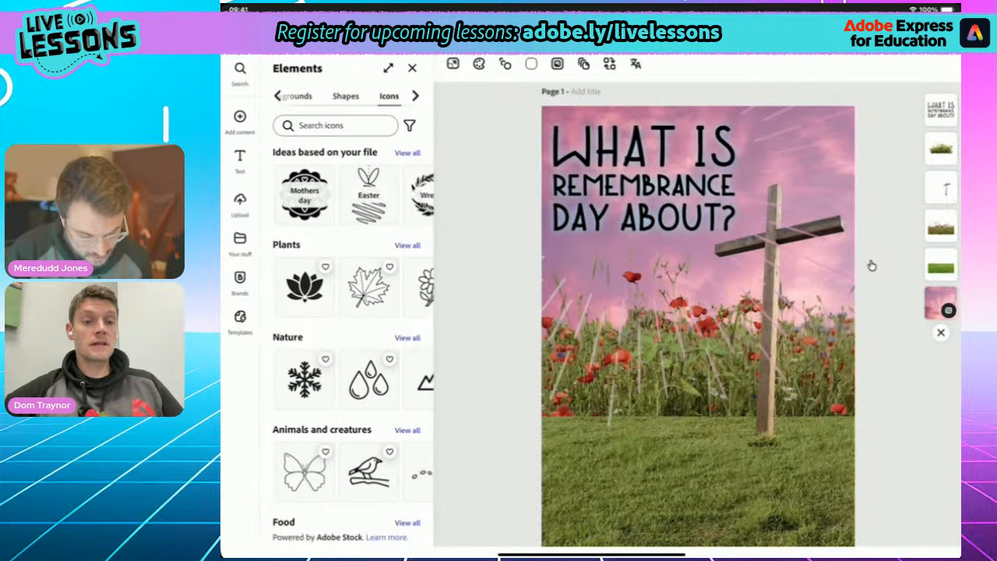
{"action": "left_click", "coordinate": [335, 126]}
{"action": "type", "text": "M"}
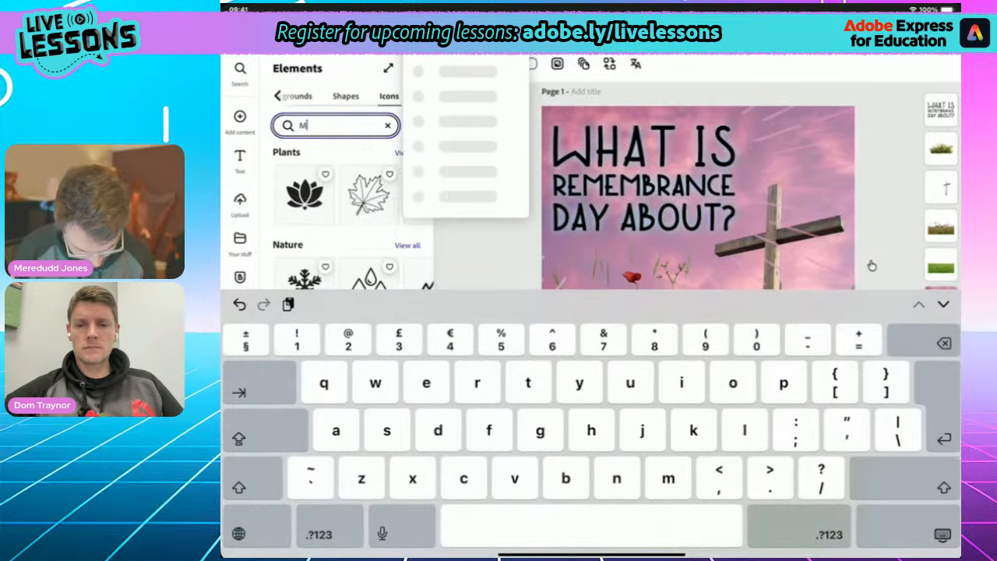
{"action": "type", "text": "essy line"}
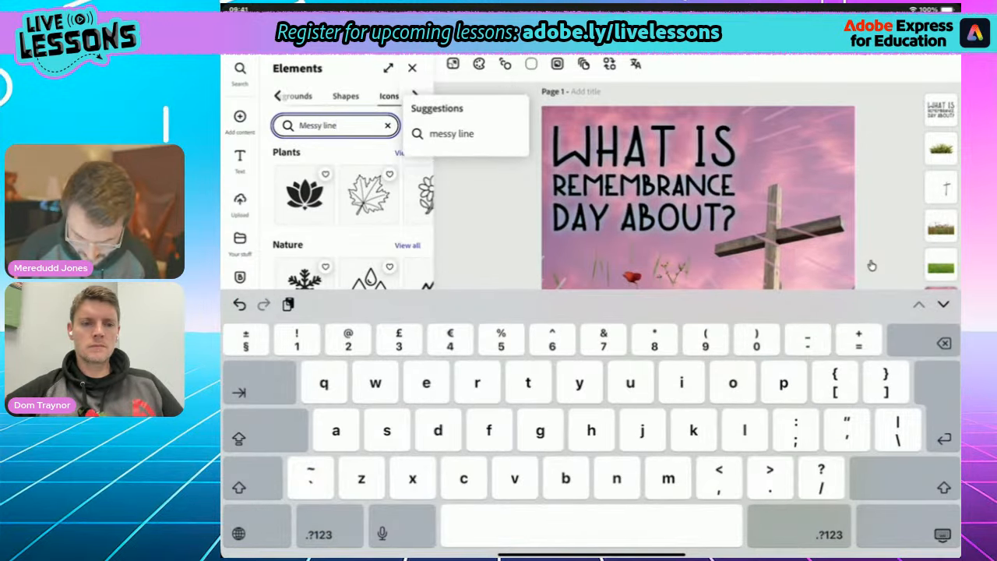
{"action": "key", "text": "Return"}
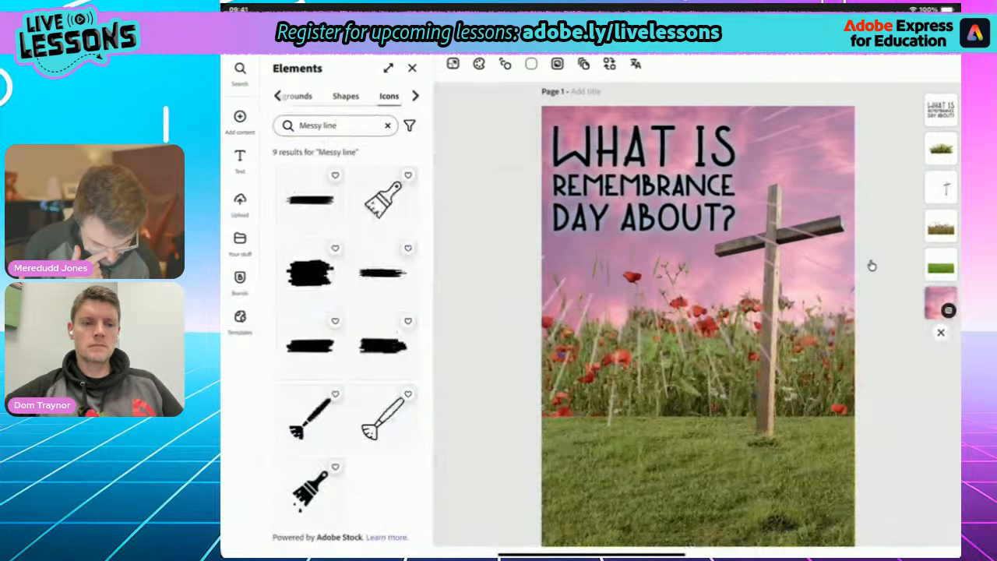
- Add the thin ragged brush-stroke icon, enlarge it across the upper grass and shift it past the poster's left edge
{"action": "left_click", "coordinate": [382, 272]}
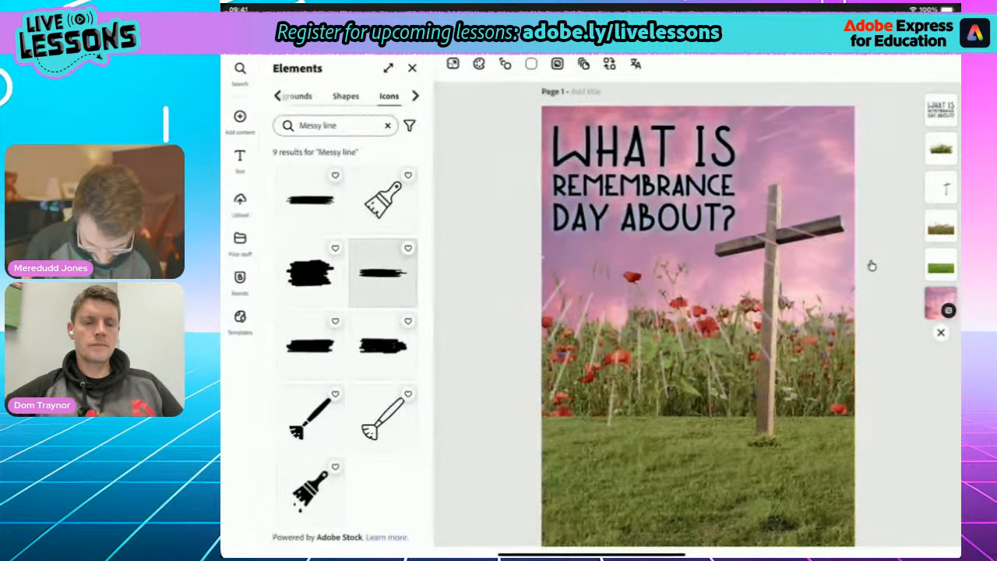
{"action": "left_click", "coordinate": [686, 198]}
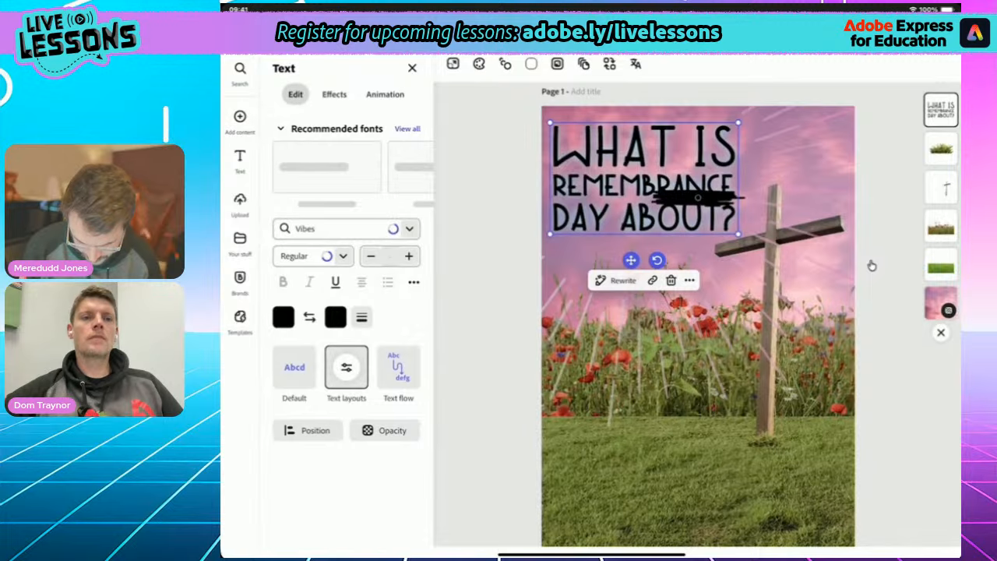
{"action": "left_click", "coordinate": [686, 198]}
{"action": "left_click", "coordinate": [872, 266]}
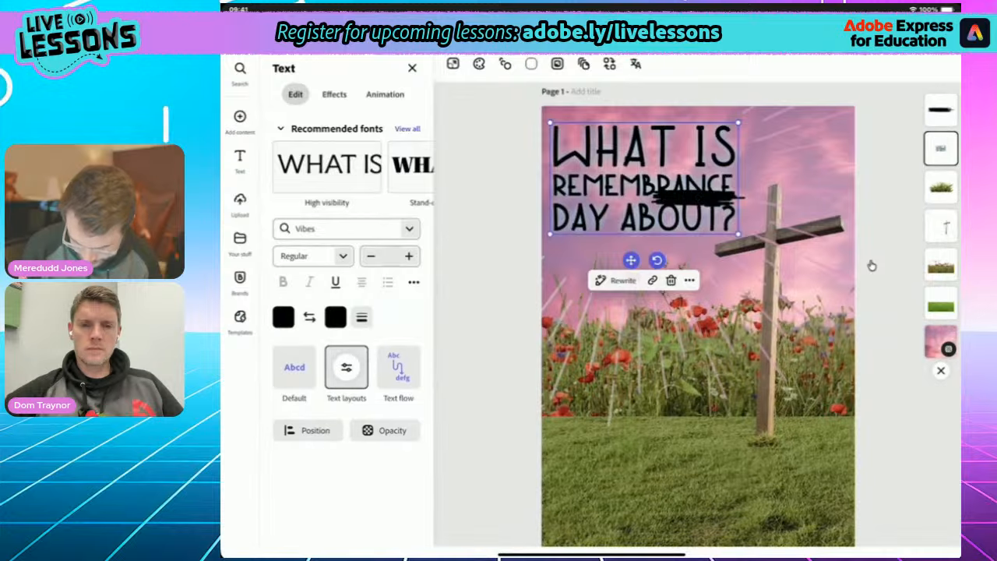
{"action": "left_click", "coordinate": [941, 110]}
{"action": "mouse_move", "coordinate": [697, 198]}
{"action": "left_mouse_down"}
{"action": "mouse_move", "coordinate": [606, 429]}
{"action": "mouse_move", "coordinate": [578, 459]}
{"action": "mouse_move", "coordinate": [840, 416]}
{"action": "left_mouse_up"}
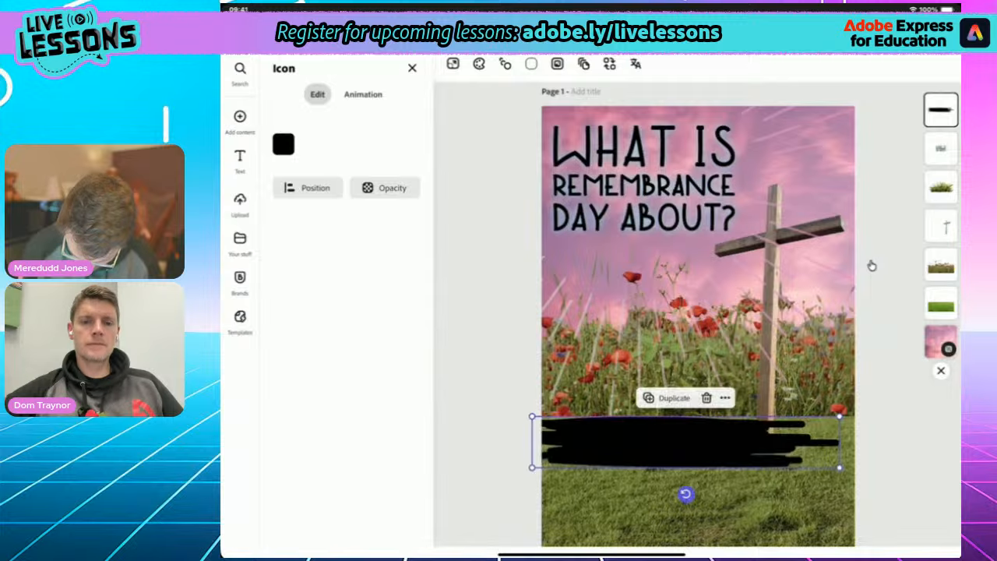
{"action": "mouse_move", "coordinate": [686, 442]}
{"action": "left_mouse_down"}
{"action": "mouse_move", "coordinate": [626, 449]}
{"action": "mouse_move", "coordinate": [656, 442]}
{"action": "mouse_move", "coordinate": [640, 436]}
{"action": "left_mouse_up"}
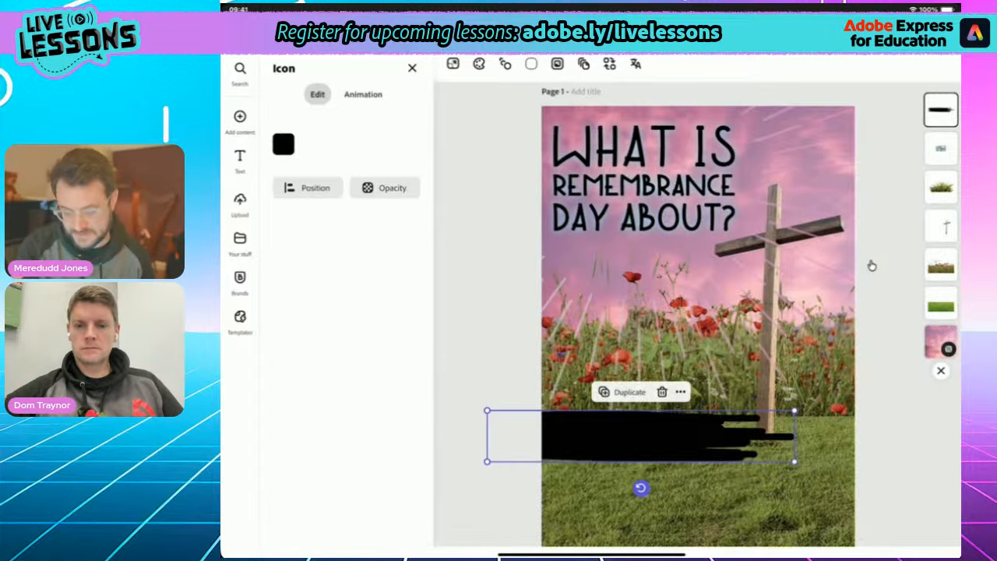
- Recolour the brush stroke with a red sampled from a poppy in the picture
{"action": "left_click", "coordinate": [283, 144]}
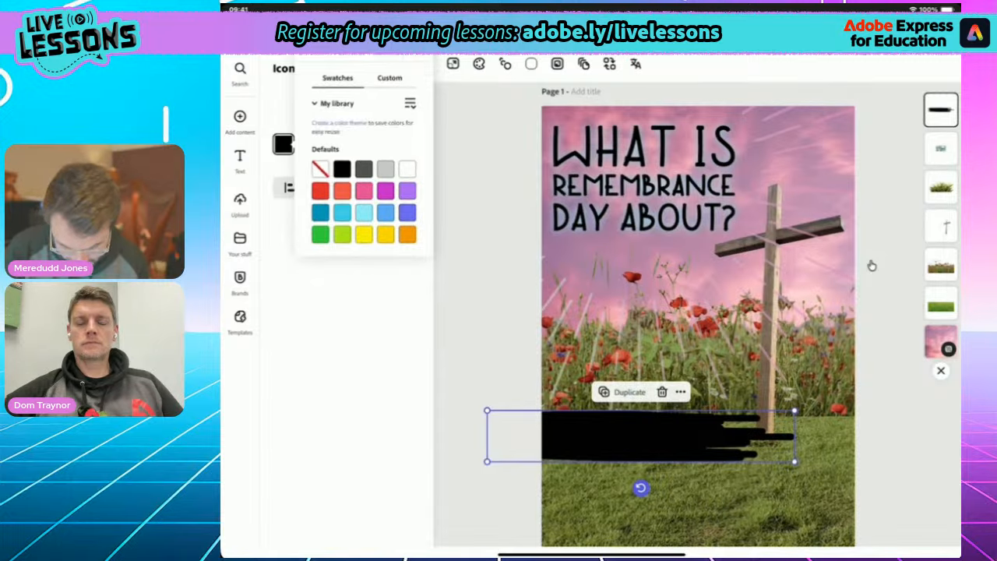
{"action": "left_click", "coordinate": [388, 56]}
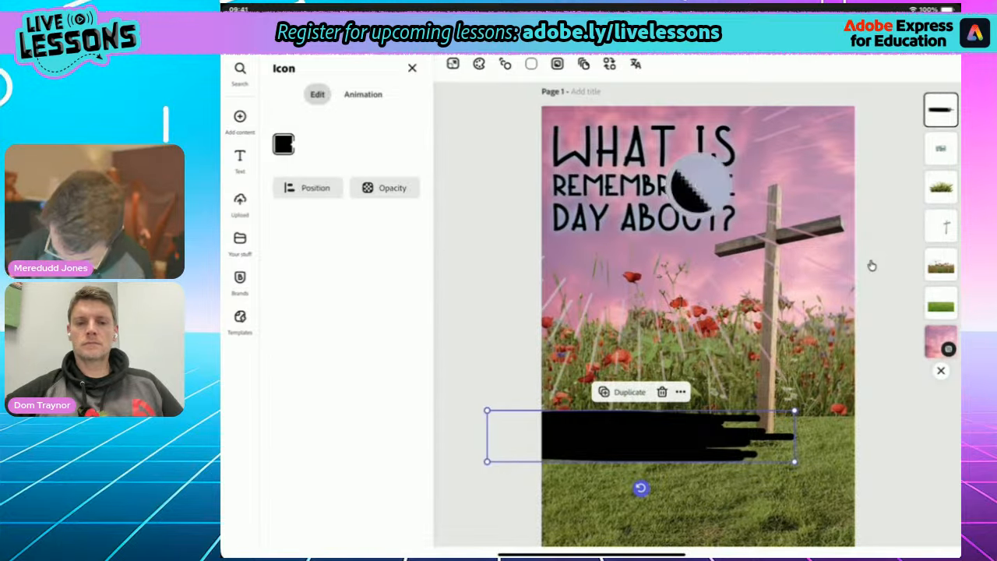
{"action": "left_click_drag", "start_coordinate": [699, 184], "coordinate": [729, 284]}
{"action": "left_click_drag", "start_coordinate": [654, 282], "coordinate": [627, 276]}
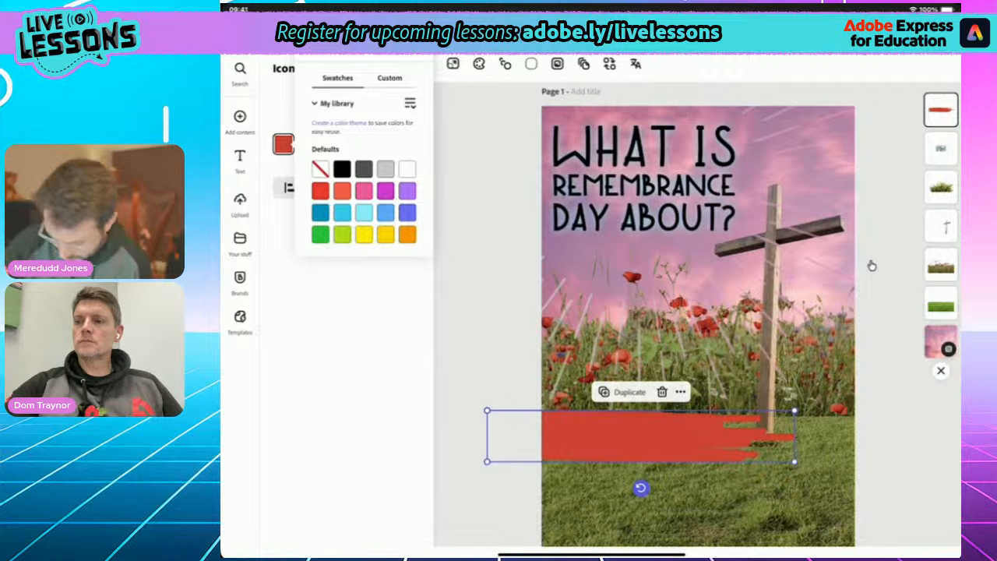
{"action": "key", "text": "Escape"}
- Shrink the red brush stroke and place it along the top of the grass, from beyond the left edge to the cross's base
{"action": "mouse_move", "coordinate": [641, 436]}
{"action": "left_mouse_down"}
{"action": "mouse_move", "coordinate": [641, 418]}
{"action": "mouse_move", "coordinate": [640, 430]}
{"action": "left_mouse_up"}
{"action": "left_click_drag", "start_coordinate": [794, 456], "coordinate": [739, 447]}
{"action": "left_click_drag", "start_coordinate": [623, 425], "coordinate": [662, 435]}
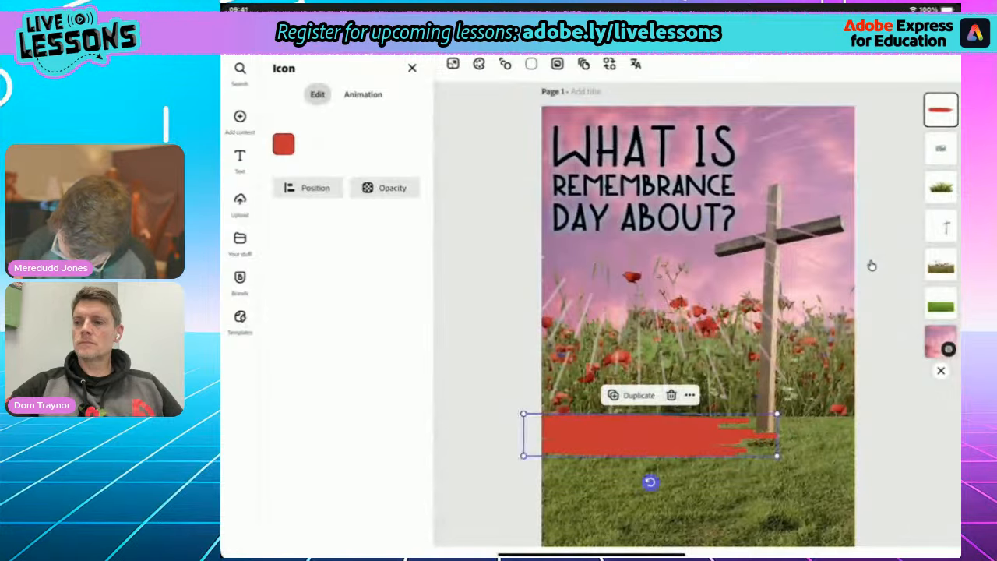
{"action": "left_click", "coordinate": [872, 266]}
{"action": "scroll", "coordinate": [698, 311], "scroll_direction": "down", "scroll_amount": 3}
{"action": "scroll", "coordinate": [698, 312], "scroll_direction": "up", "scroll_amount": 1}
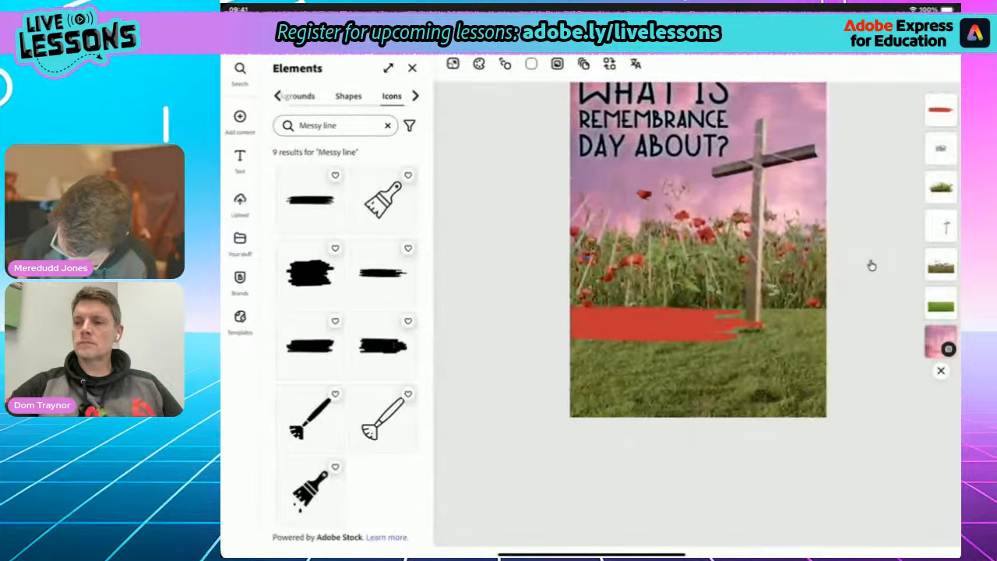
{"action": "left_click", "coordinate": [656, 324]}
{"action": "left_click_drag", "start_coordinate": [763, 341], "coordinate": [749, 338]}
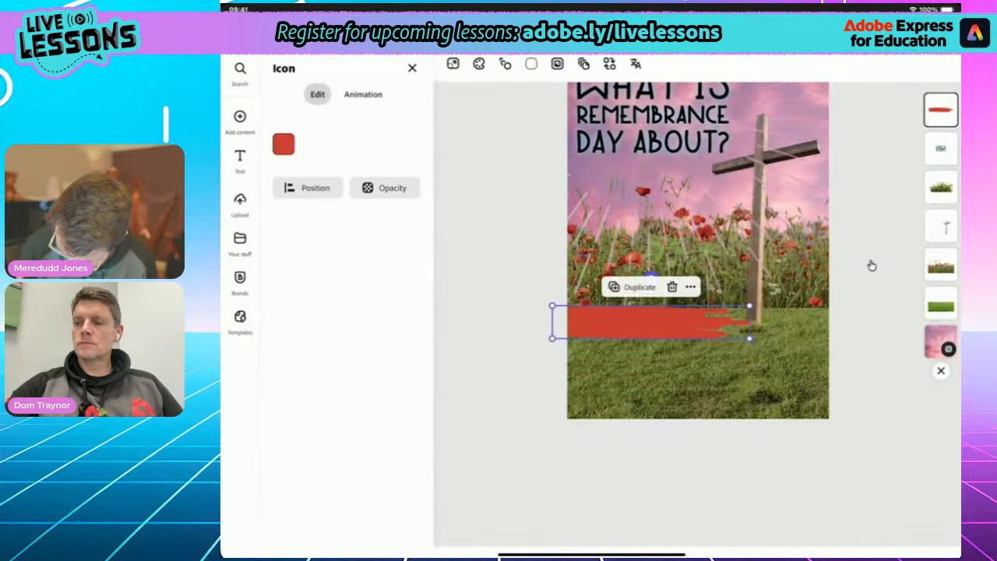
{"action": "mouse_move", "coordinate": [651, 322]}
{"action": "left_mouse_down"}
{"action": "mouse_move", "coordinate": [665, 318]}
{"action": "mouse_move", "coordinate": [647, 324]}
{"action": "left_mouse_up"}
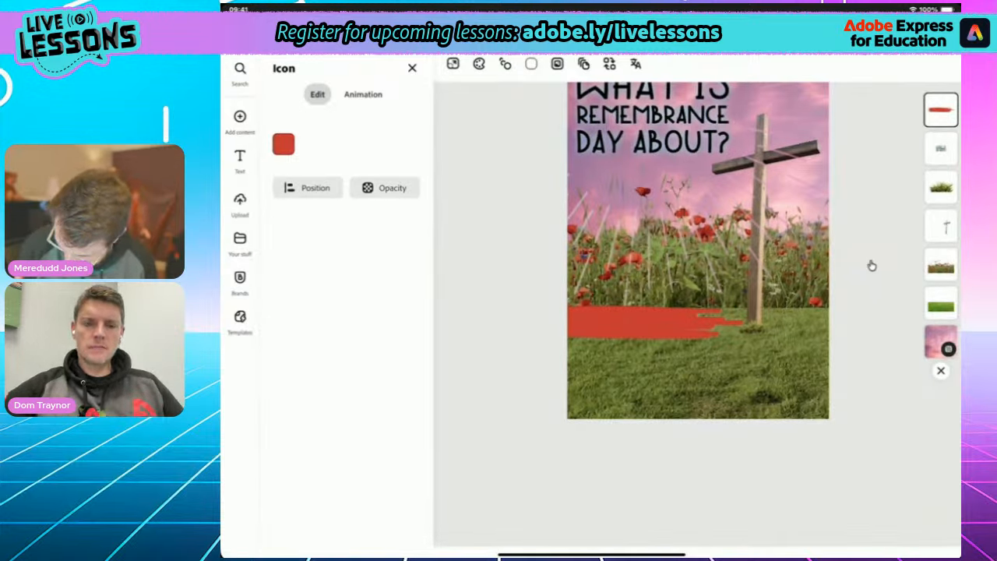
{"action": "left_click_drag", "start_coordinate": [654, 322], "coordinate": [647, 324]}
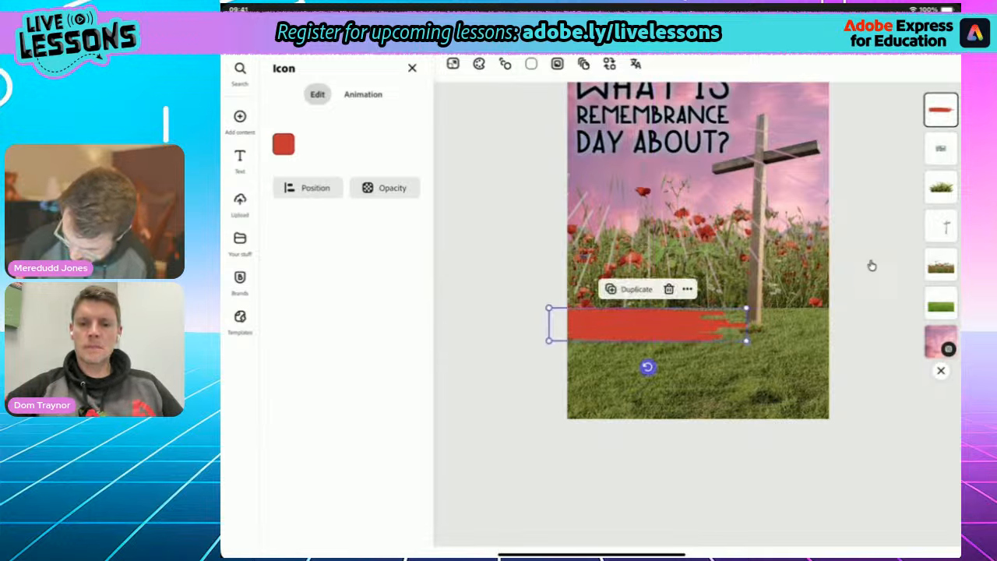
- Duplicate the red stroke twice, placing a mirrored copy past the poster's right edge and another lower down at its left edge
{"action": "left_click", "coordinate": [637, 289]}
{"action": "mouse_move", "coordinate": [650, 327]}
{"action": "left_mouse_down"}
{"action": "mouse_move", "coordinate": [682, 362]}
{"action": "mouse_move", "coordinate": [747, 362]}
{"action": "left_mouse_up"}
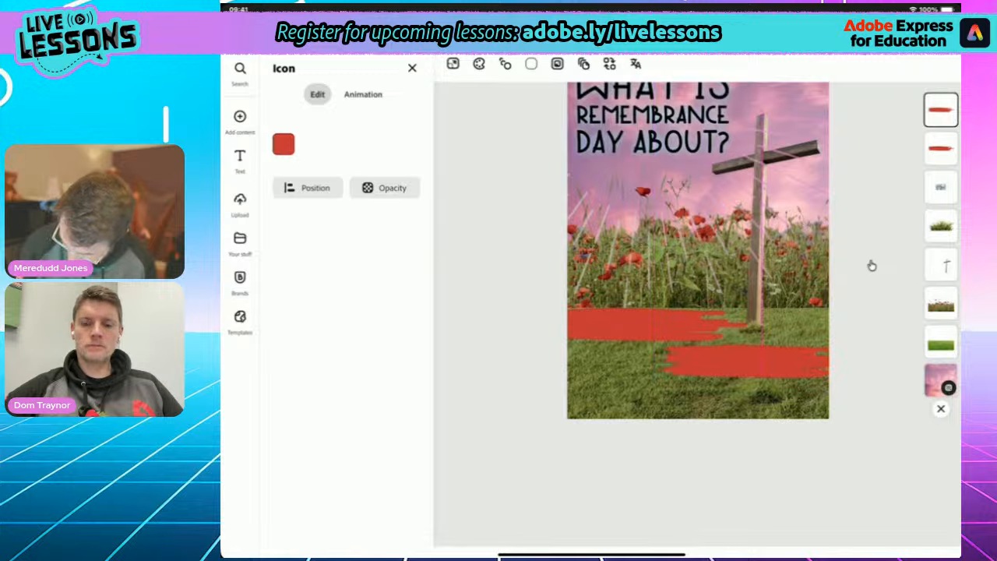
{"action": "left_click_drag", "start_coordinate": [748, 363], "coordinate": [632, 399]}
{"action": "left_click", "coordinate": [743, 327]}
{"action": "left_click", "coordinate": [307, 187]}
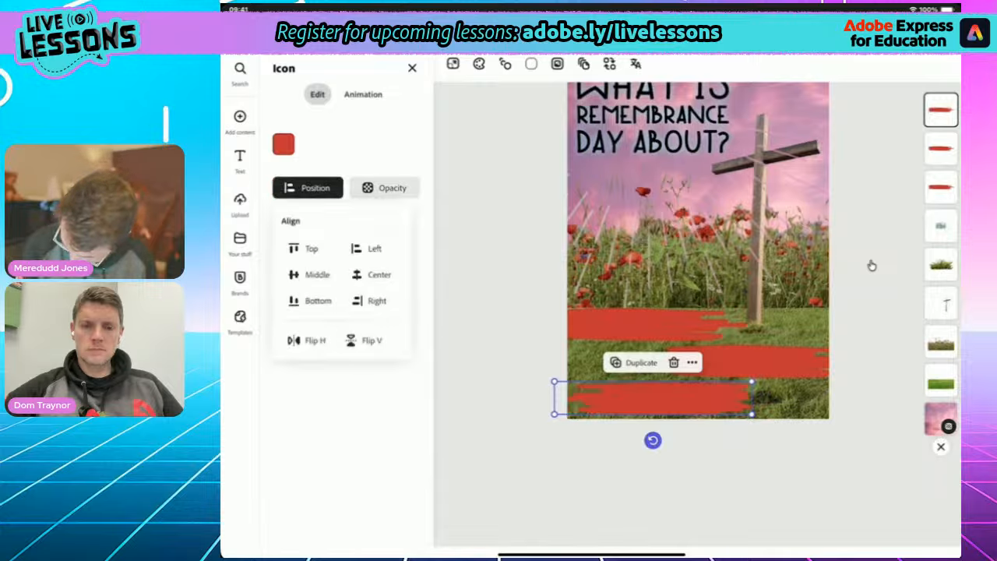
{"action": "left_click", "coordinate": [872, 266]}
{"action": "left_click_drag", "start_coordinate": [637, 399], "coordinate": [637, 400]}
- Flip the lowest stroke vertically, enlarge it slightly and place it at the poster's bottom edge, running past the left side
{"action": "left_click", "coordinate": [308, 188]}
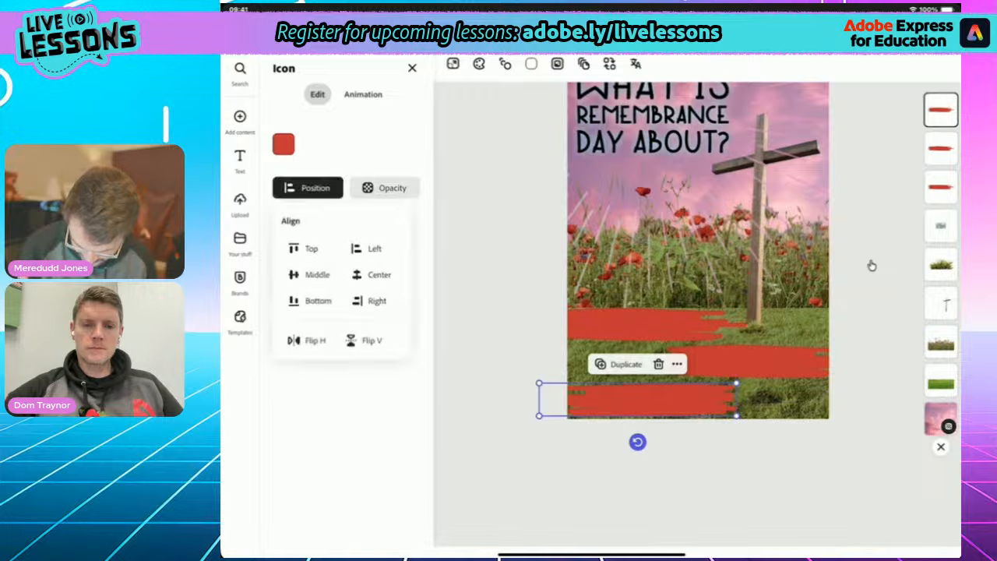
{"action": "left_click", "coordinate": [364, 340]}
{"action": "left_click_drag", "start_coordinate": [637, 399], "coordinate": [621, 397]}
{"action": "left_click_drag", "start_coordinate": [718, 416], "coordinate": [727, 418]}
{"action": "left_click_drag", "start_coordinate": [626, 398], "coordinate": [620, 411]}
{"action": "scroll", "coordinate": [872, 266], "scroll_direction": "up", "scroll_amount": 1}
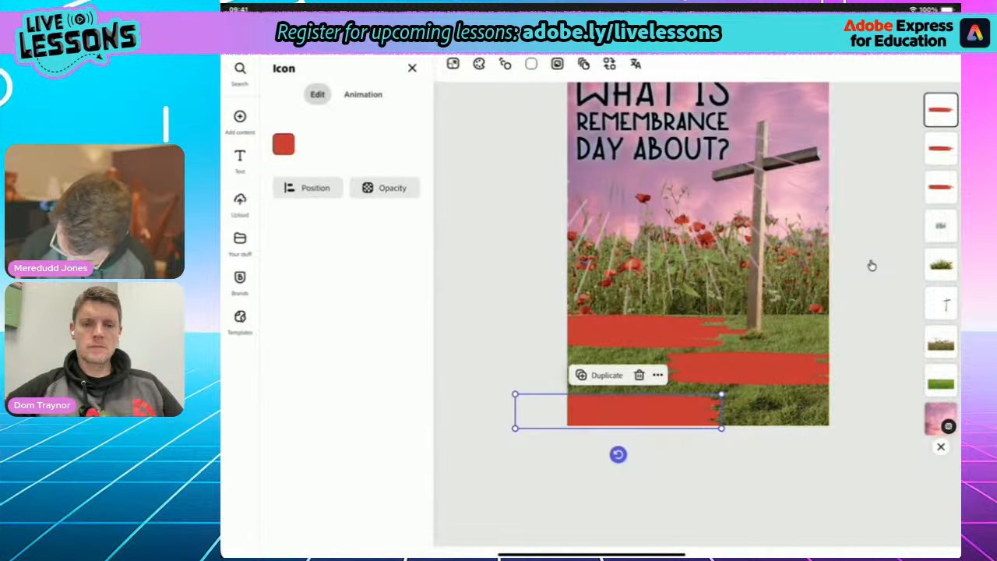
{"action": "mouse_move", "coordinate": [722, 395]}
{"action": "left_mouse_down"}
{"action": "mouse_move", "coordinate": [741, 390]}
{"action": "mouse_move", "coordinate": [731, 391]}
{"action": "left_mouse_up"}
- Move the top stroke up slightly and enlarge the middle stroke leftward to balance the three strokes
{"action": "left_click", "coordinate": [645, 331]}
{"action": "left_click_drag", "start_coordinate": [645, 331], "coordinate": [642, 327]}
{"action": "left_click", "coordinate": [754, 368]}
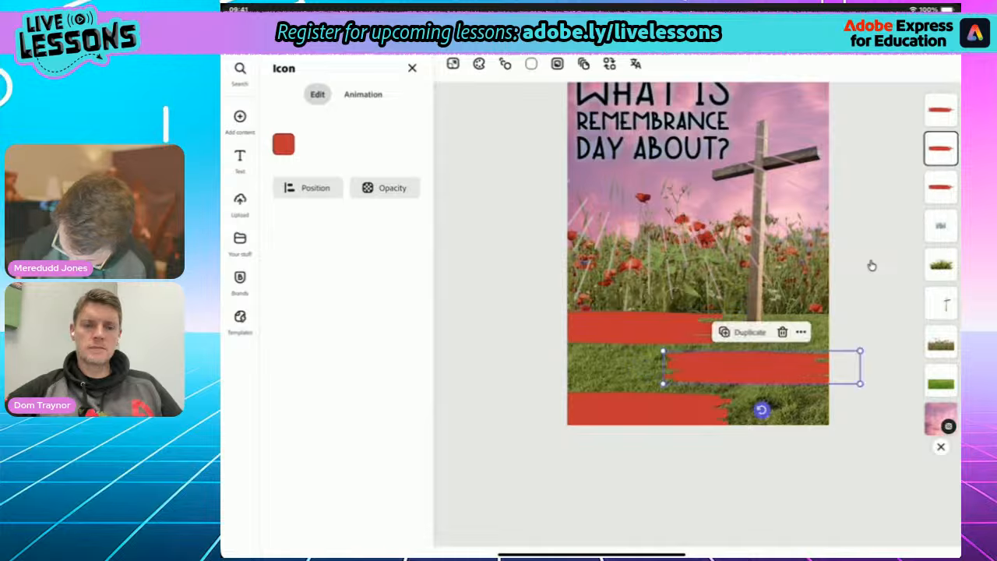
{"action": "left_click_drag", "start_coordinate": [754, 367], "coordinate": [753, 367]}
{"action": "left_click_drag", "start_coordinate": [663, 382], "coordinate": [646, 386]}
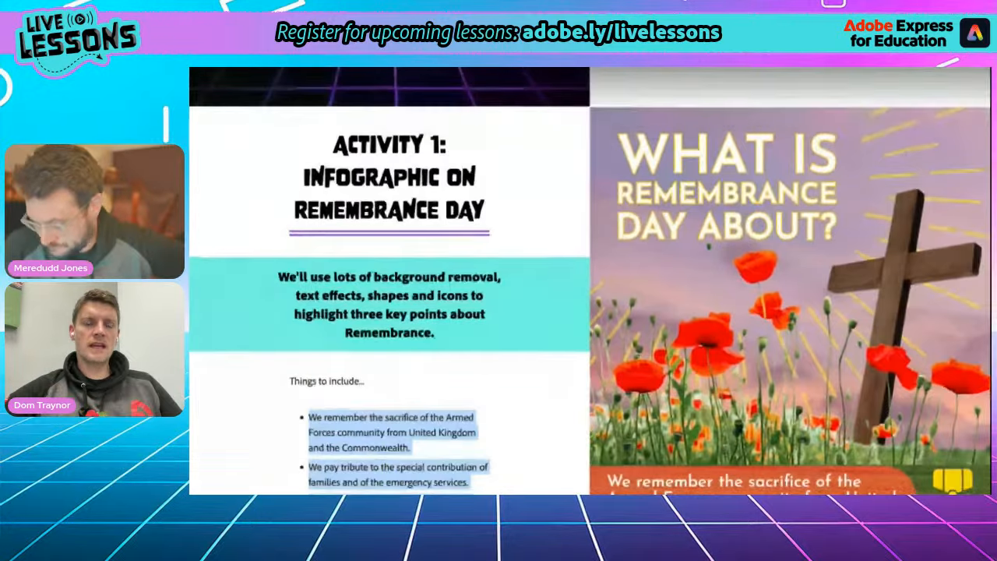
- Copy the activity page's sentence about the sacrifice of the Armed Forces community and switch back to the Adobe Express poster
{"action": "scroll", "coordinate": [456, 290], "scroll_direction": "down", "scroll_amount": 3}
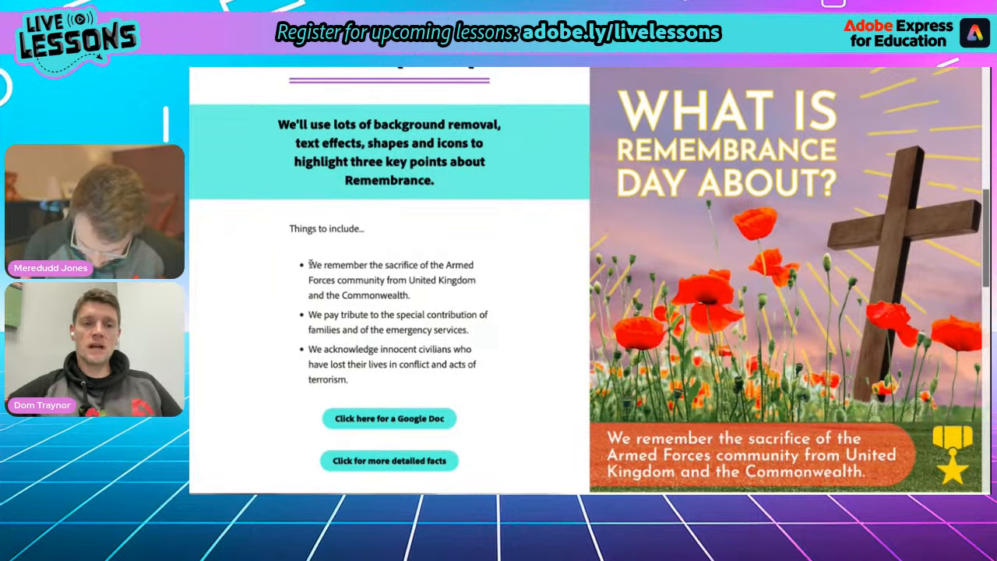
{"action": "left_click_drag", "start_coordinate": [310, 265], "coordinate": [429, 295]}
{"action": "key", "text": "ctrl+c"}
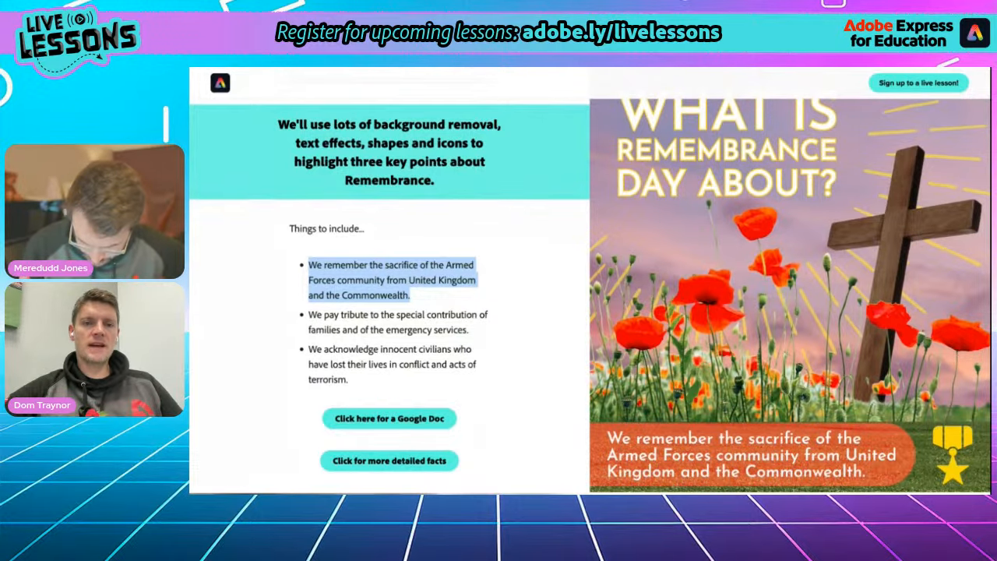
{"action": "key", "text": "super+Tab"}
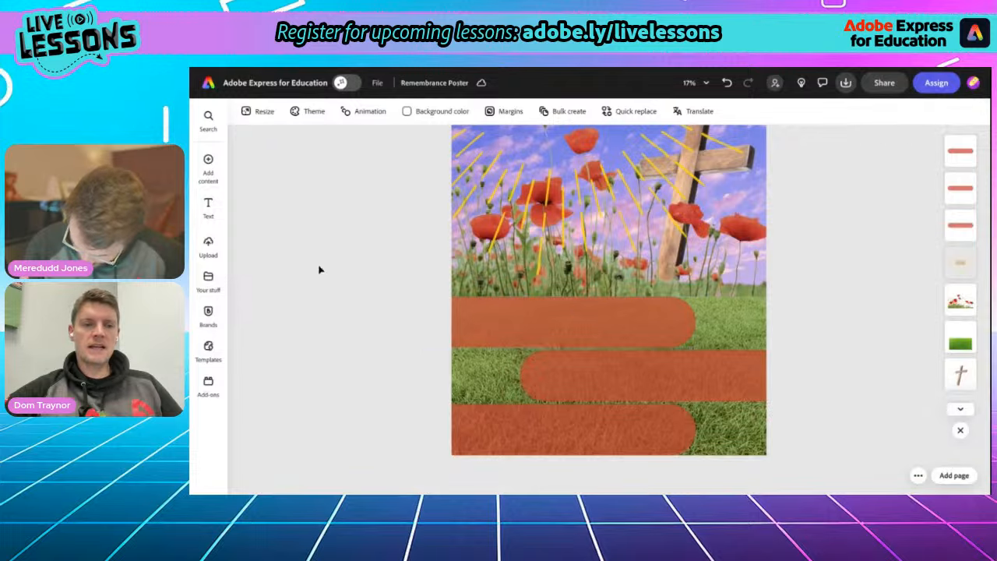
- Add a text box to the poster, paste the copied Armed Forces sentence into it and colour the text white
{"action": "left_click", "coordinate": [209, 204]}
{"action": "left_click", "coordinate": [296, 141]}
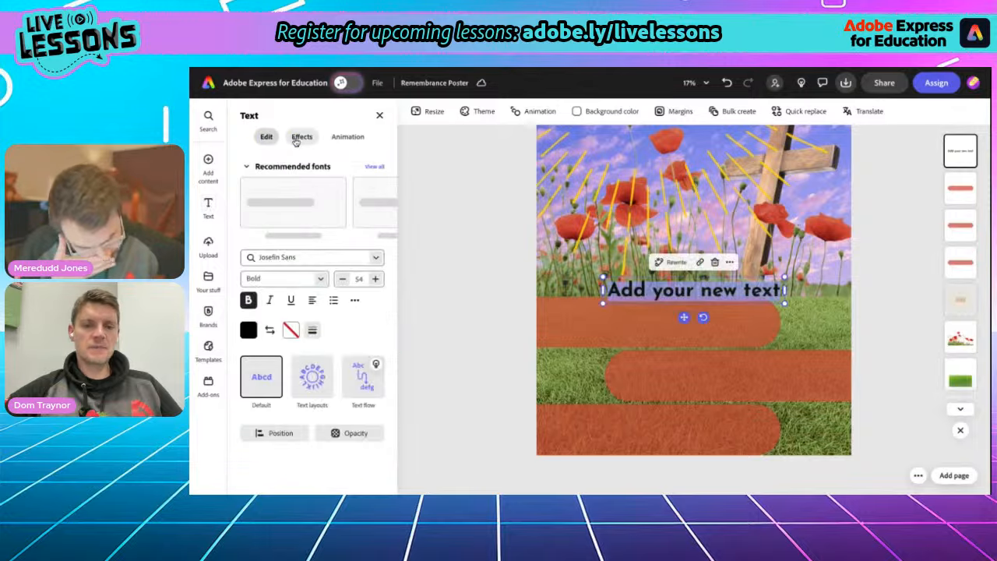
{"action": "key", "text": "ctrl+v"}
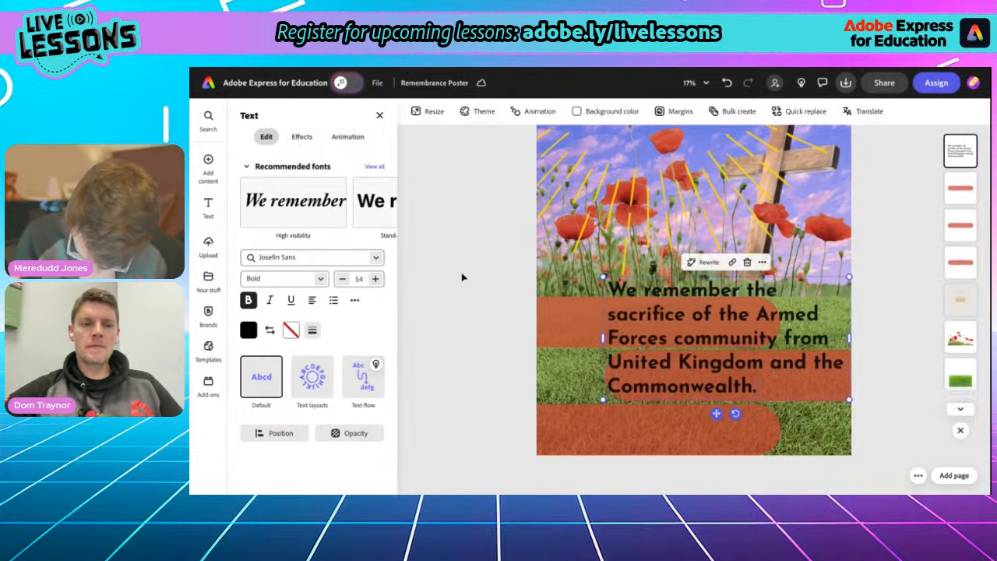
{"action": "left_click", "coordinate": [248, 330]}
{"action": "left_click", "coordinate": [367, 348]}
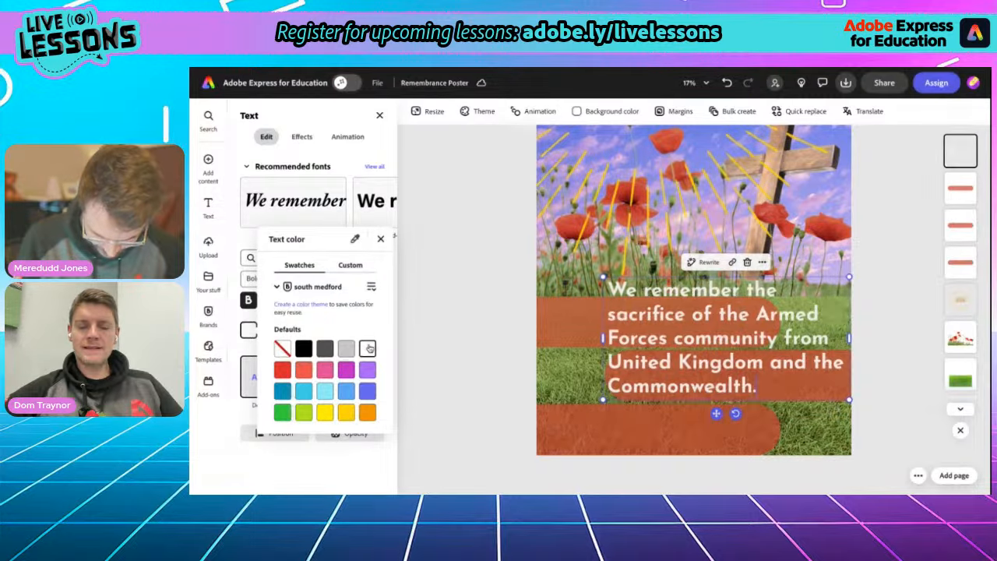
- Set the font size of the white Armed Forces sentence to 30
{"action": "left_click", "coordinate": [380, 239]}
{"action": "left_click", "coordinate": [343, 279]}
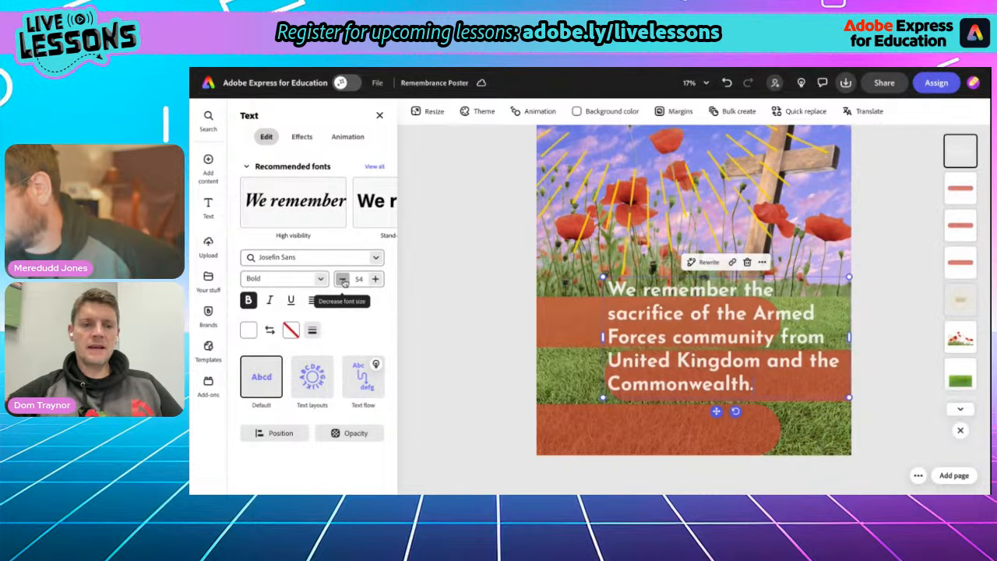
{"action": "left_click", "coordinate": [342, 279]}
{"action": "left_click", "coordinate": [342, 279]}
{"action": "left_click", "coordinate": [342, 279]}
{"action": "left_click", "coordinate": [343, 279]}
{"action": "left_click", "coordinate": [343, 279]}
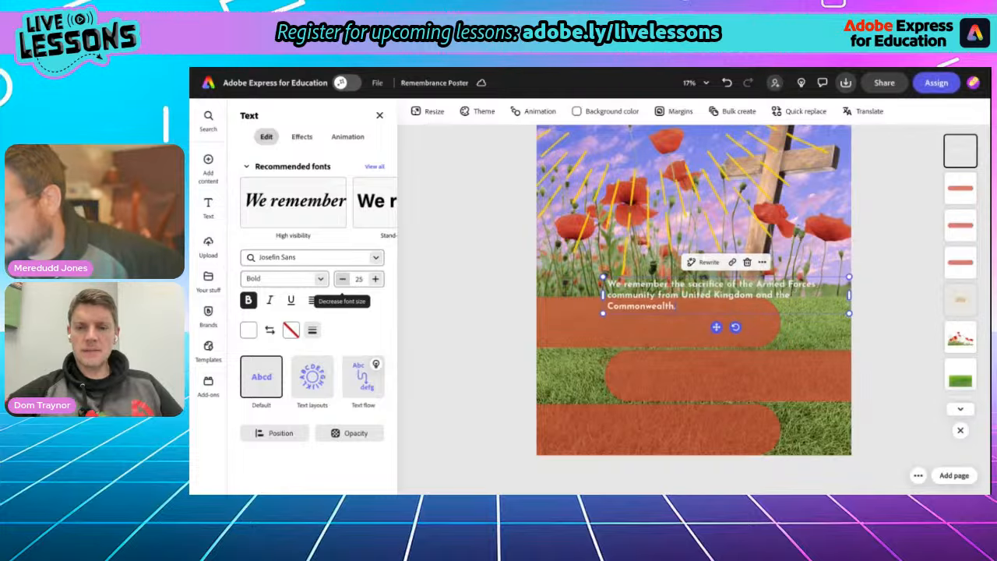
{"action": "left_click", "coordinate": [343, 279]}
{"action": "left_click", "coordinate": [374, 279]}
{"action": "left_click", "coordinate": [375, 279]}
{"action": "left_click", "coordinate": [375, 279]}
{"action": "left_click", "coordinate": [374, 279]}
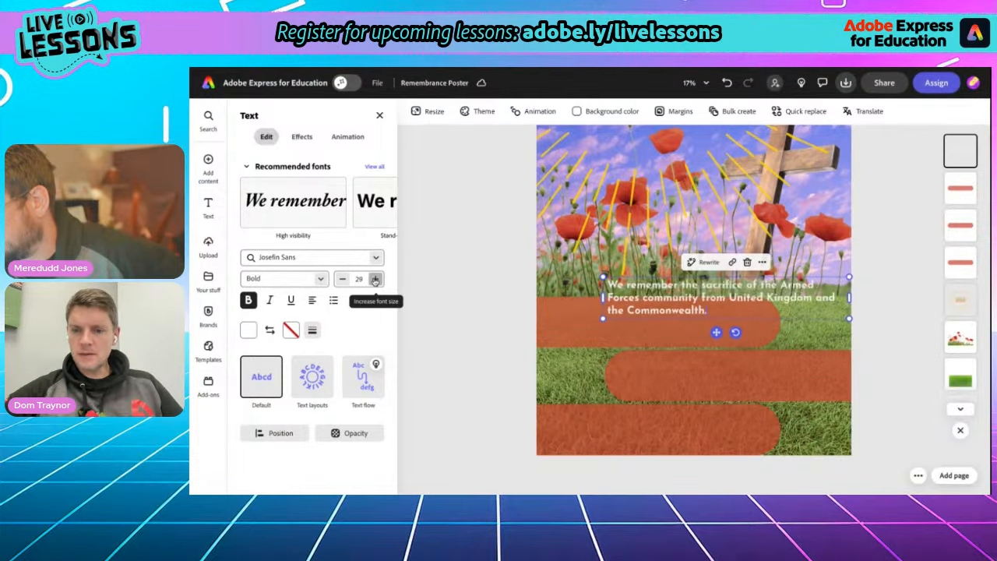
{"action": "left_click", "coordinate": [375, 279]}
- Place the Armed Forces sentence on the top red bar and narrow its text box to fit inside the rounded end
{"action": "left_click_drag", "start_coordinate": [716, 333], "coordinate": [656, 358]}
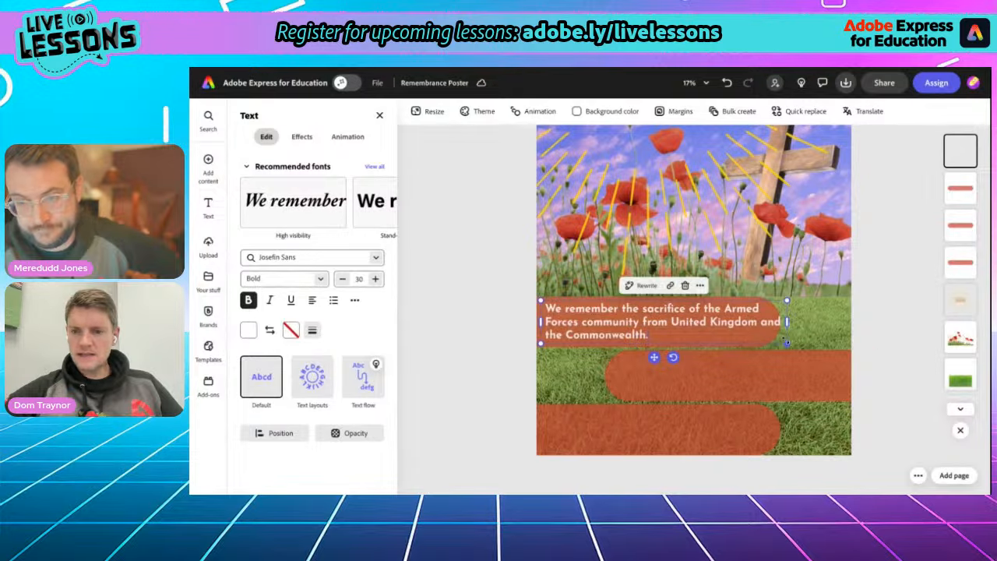
{"action": "scroll", "coordinate": [786, 342], "scroll_direction": "up", "scroll_amount": 5}
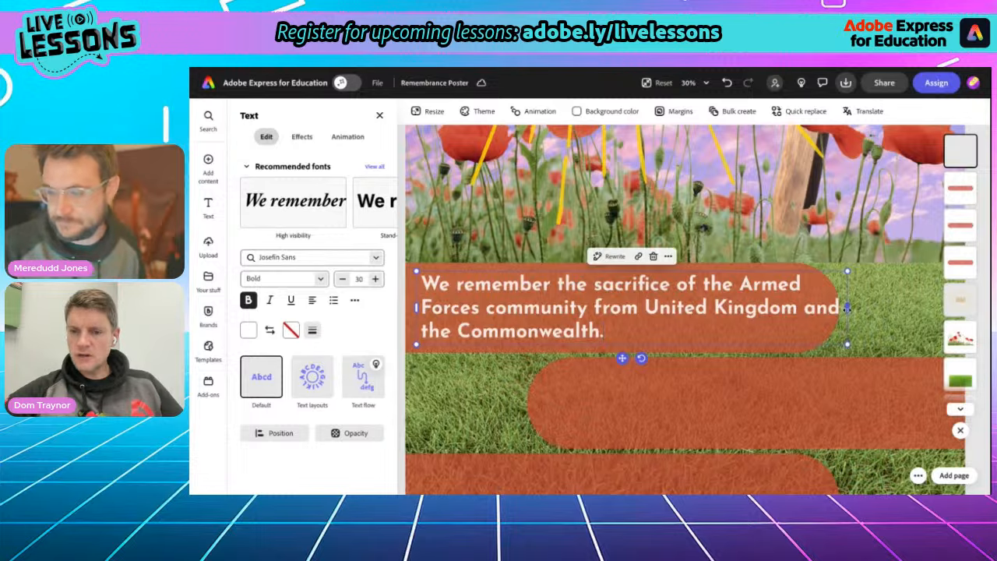
{"action": "left_click_drag", "start_coordinate": [847, 309], "coordinate": [807, 309]}
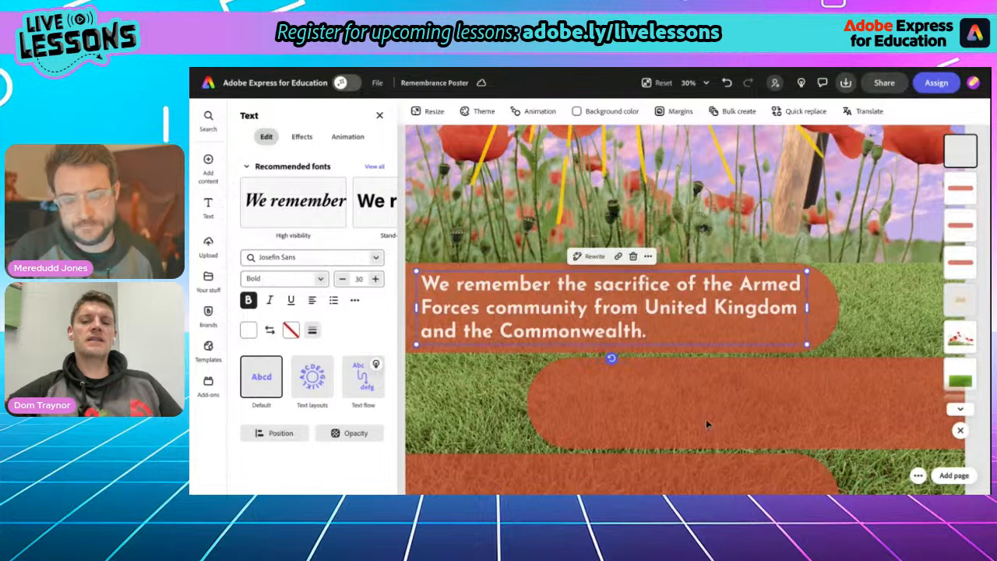
- Duplicate the Armed Forces text box and place the copy on the middle red bar
{"action": "scroll", "coordinate": [706, 424], "scroll_direction": "down", "scroll_amount": 3}
{"action": "scroll", "coordinate": [706, 419], "scroll_direction": "down", "scroll_amount": 1}
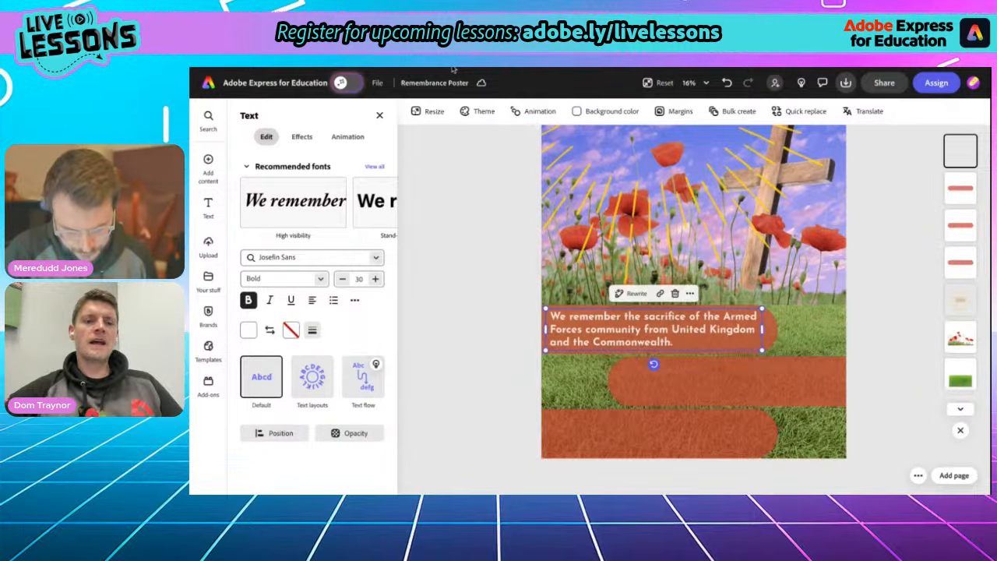
{"action": "left_click", "coordinate": [689, 294]}
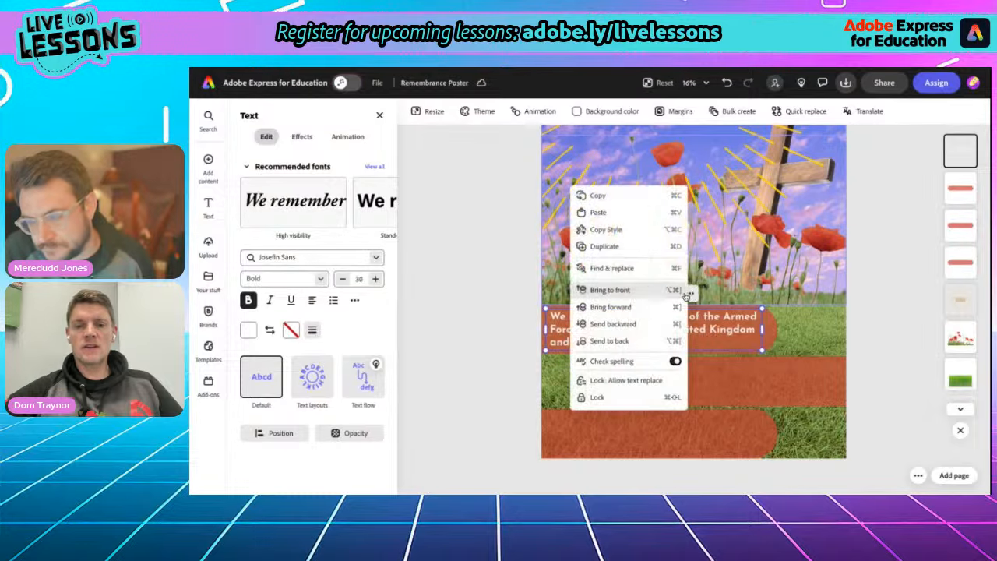
{"action": "left_click", "coordinate": [638, 253]}
{"action": "left_click_drag", "start_coordinate": [687, 331], "coordinate": [755, 376]}
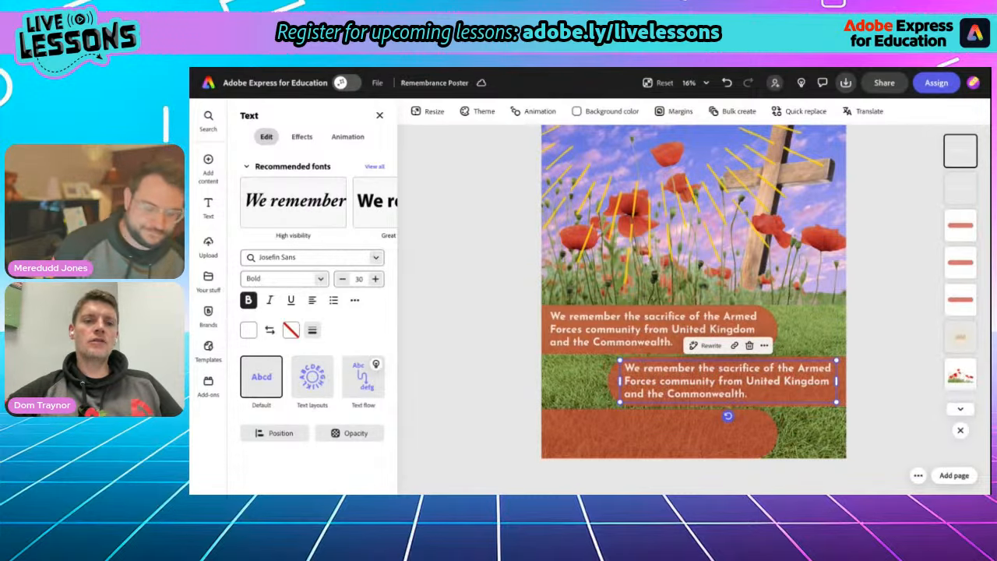
- Copy the activity page's sentence paying tribute to families and the emergency services and switch back to the Adobe Express poster
{"action": "key", "text": "ctrl+Tab"}
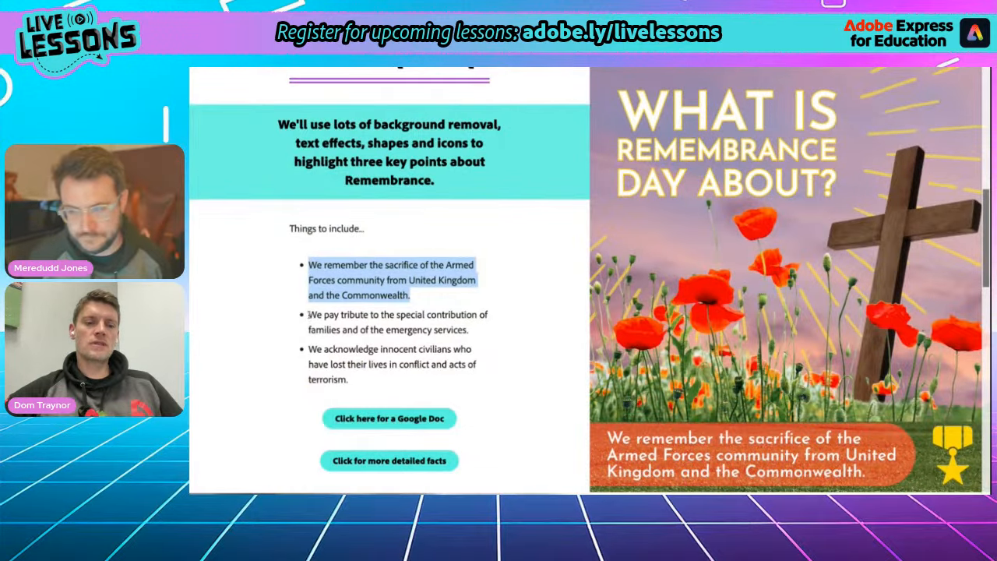
{"action": "left_click_drag", "start_coordinate": [308, 314], "coordinate": [476, 328]}
{"action": "key", "text": "ctrl+c"}
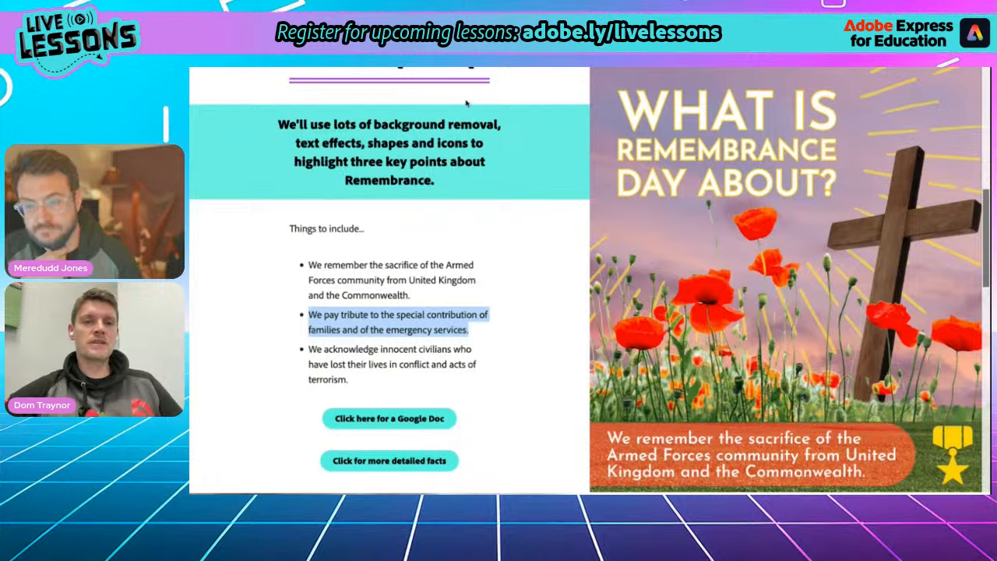
{"action": "left_click", "coordinate": [465, 68]}
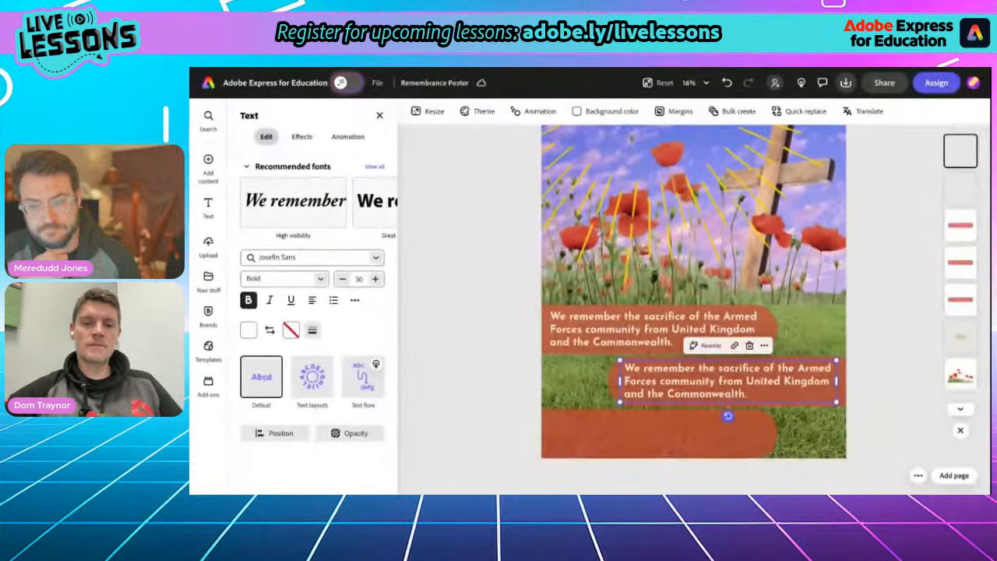
- Replace the middle bar's text with the copied tribute sentence and right-align it in a slightly narrower text box
{"action": "double_click", "coordinate": [694, 381]}
{"action": "key", "text": "ctrl+a"}
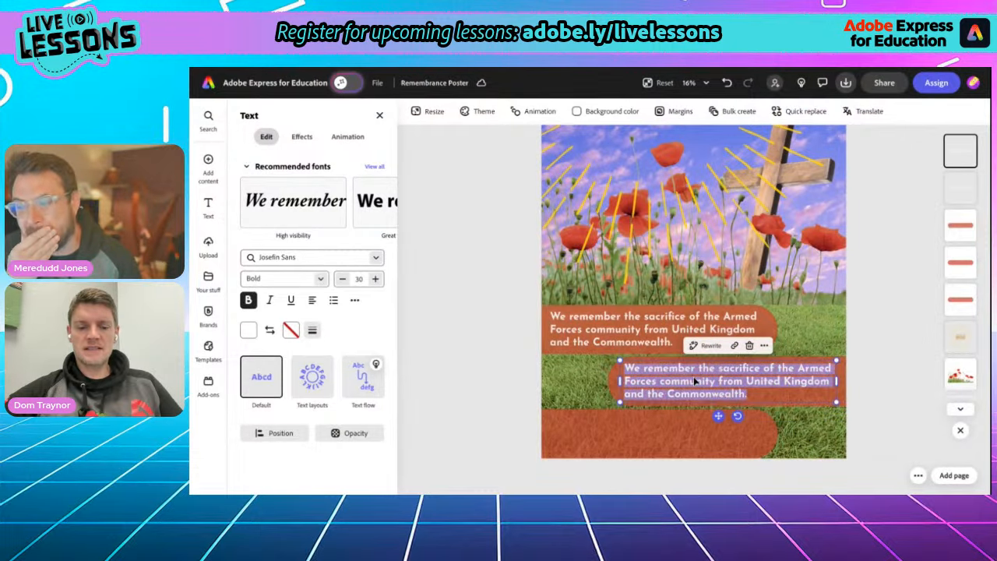
{"action": "key", "text": "ctrl+v"}
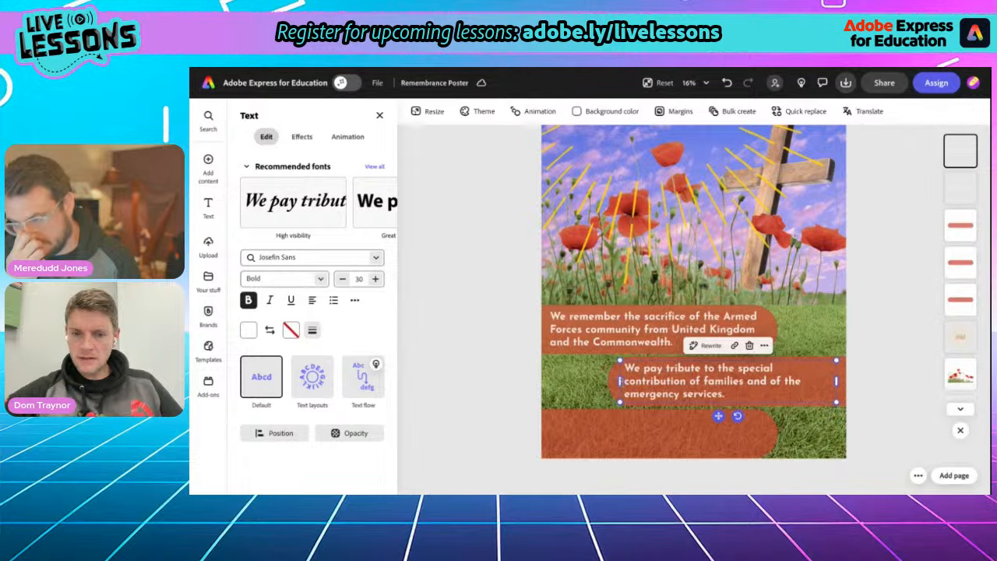
{"action": "mouse_move", "coordinate": [621, 381]}
{"action": "left_mouse_down"}
{"action": "mouse_move", "coordinate": [562, 381]}
{"action": "mouse_move", "coordinate": [639, 382]}
{"action": "left_mouse_up"}
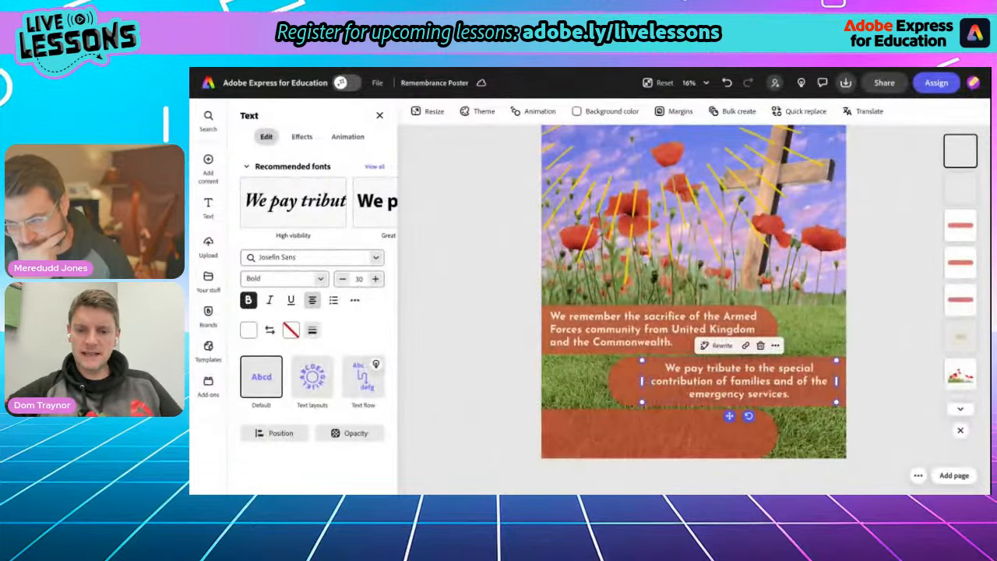
{"action": "left_click", "coordinate": [312, 300]}
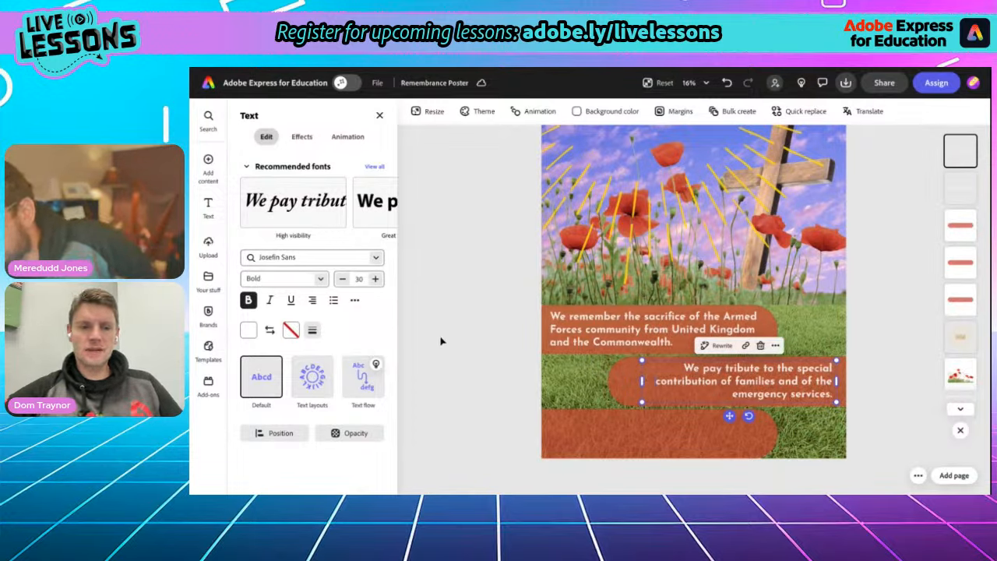
- Set the tribute sentence's font size to 34 and its line spacing to 1.06
{"action": "left_click", "coordinate": [375, 279]}
{"action": "left_click", "coordinate": [375, 279]}
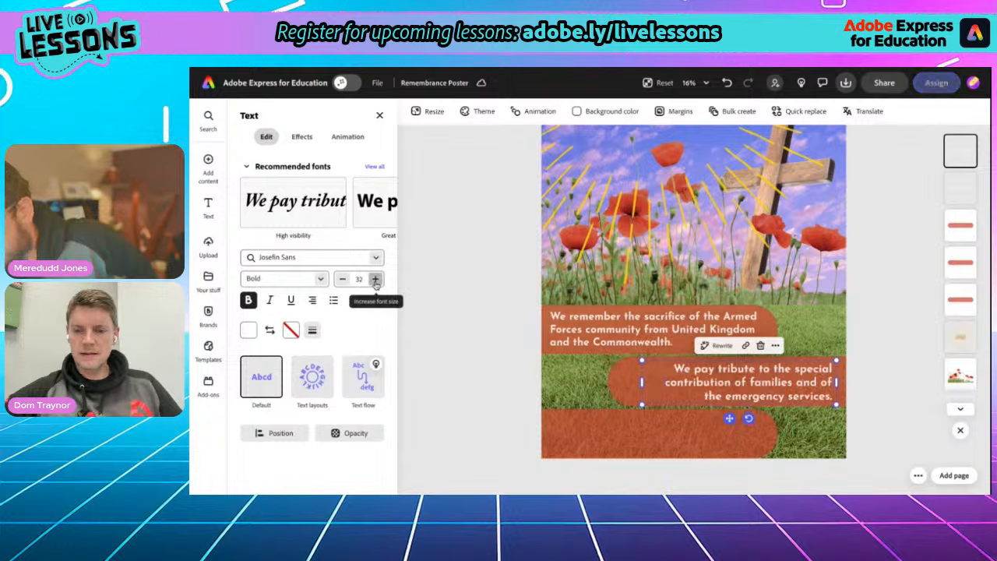
{"action": "left_click", "coordinate": [375, 279]}
{"action": "left_click", "coordinate": [375, 279]}
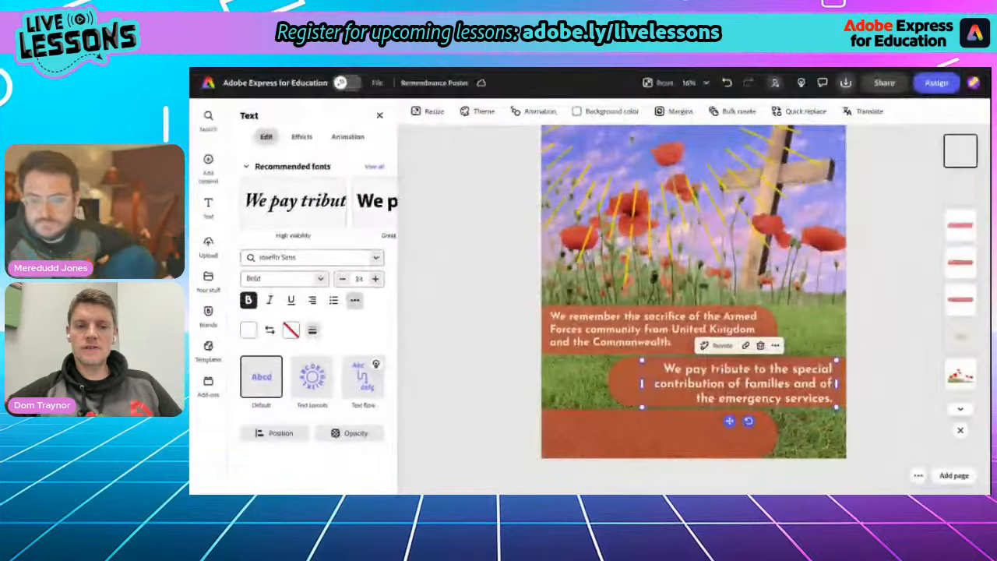
{"action": "left_click", "coordinate": [356, 300]}
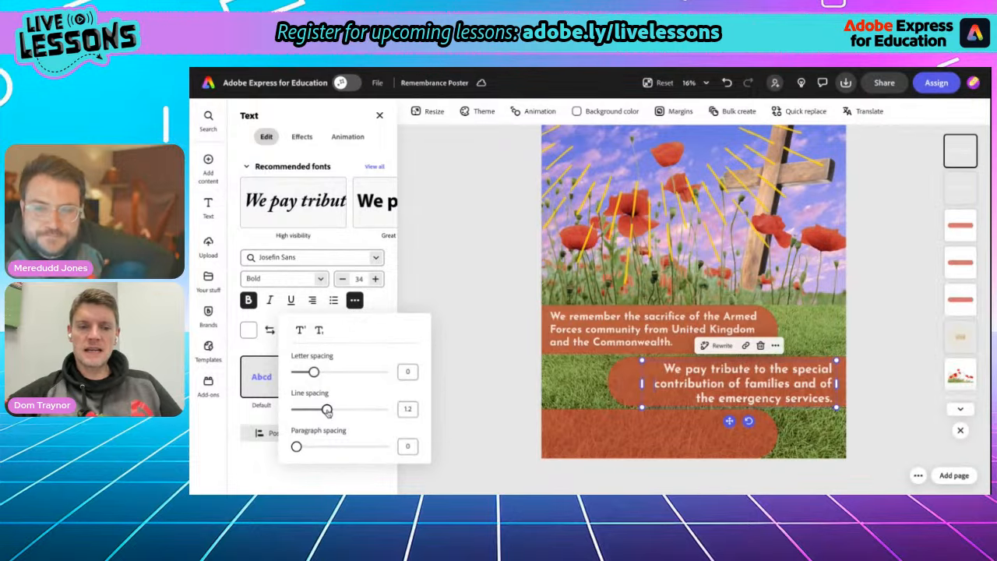
{"action": "left_click_drag", "start_coordinate": [327, 410], "coordinate": [320, 411]}
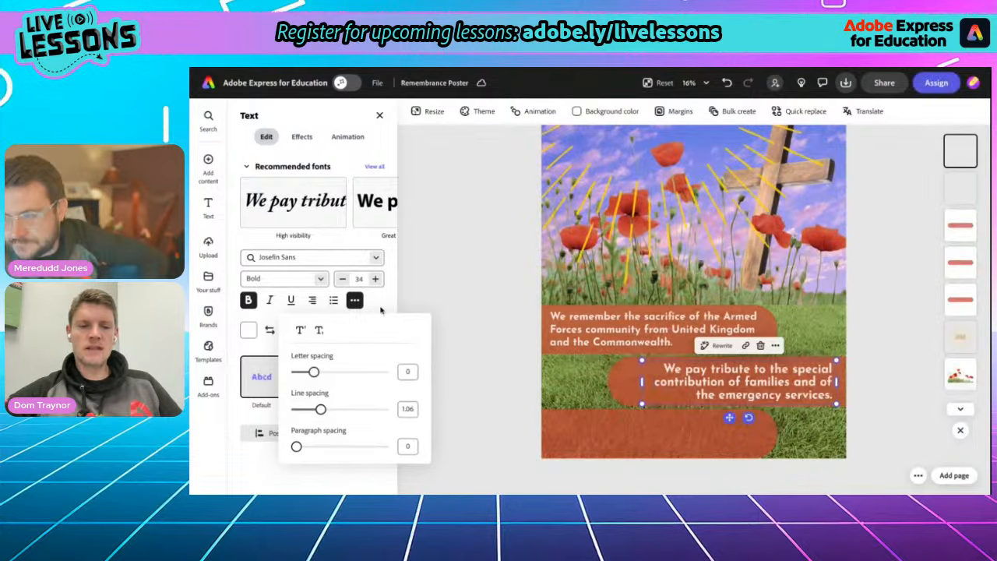
{"action": "left_click", "coordinate": [460, 221]}
- Duplicate the tribute text box and place the copy on the lowest red bar
{"action": "left_click", "coordinate": [775, 345]}
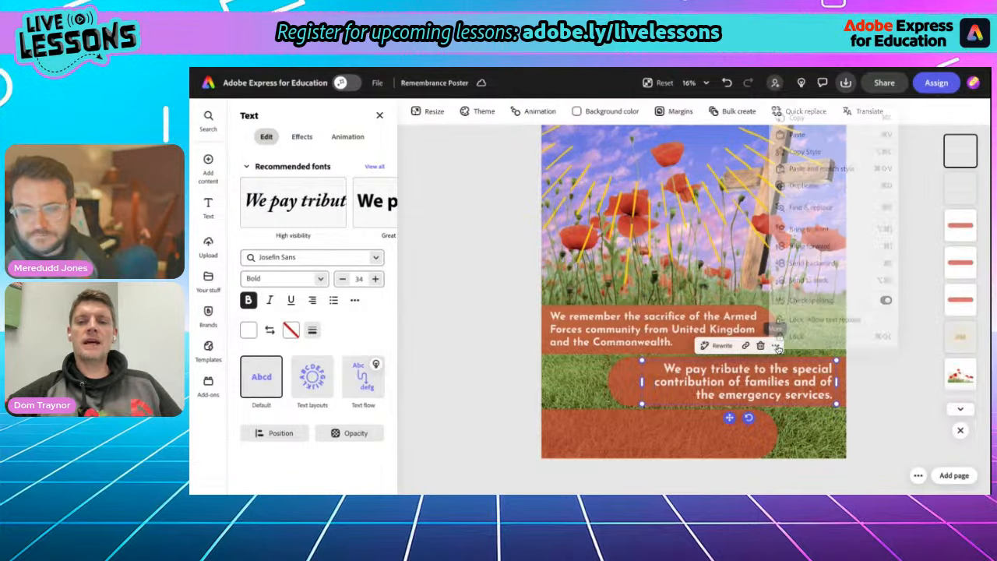
{"action": "left_click", "coordinate": [806, 186]}
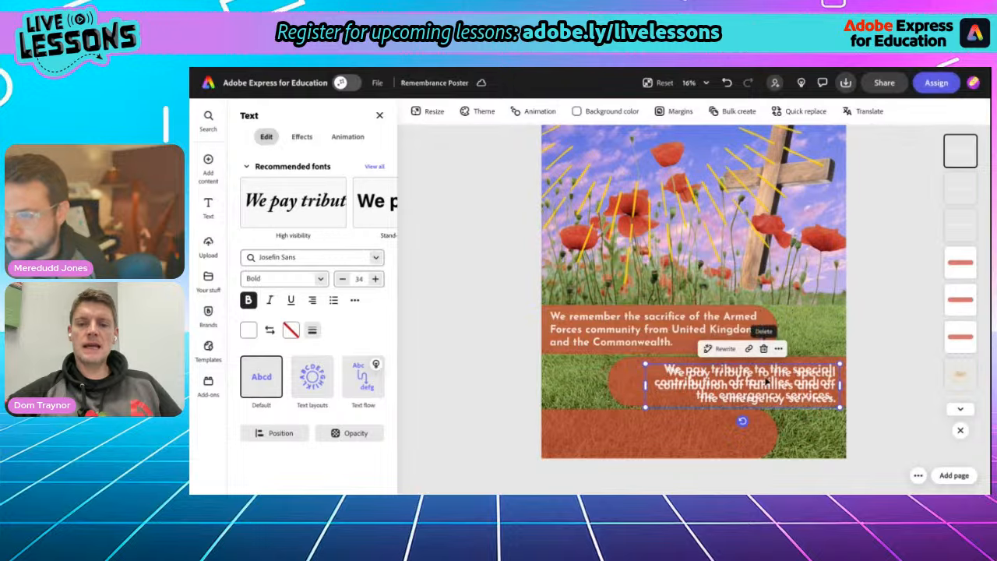
{"action": "left_click_drag", "start_coordinate": [757, 380], "coordinate": [657, 433]}
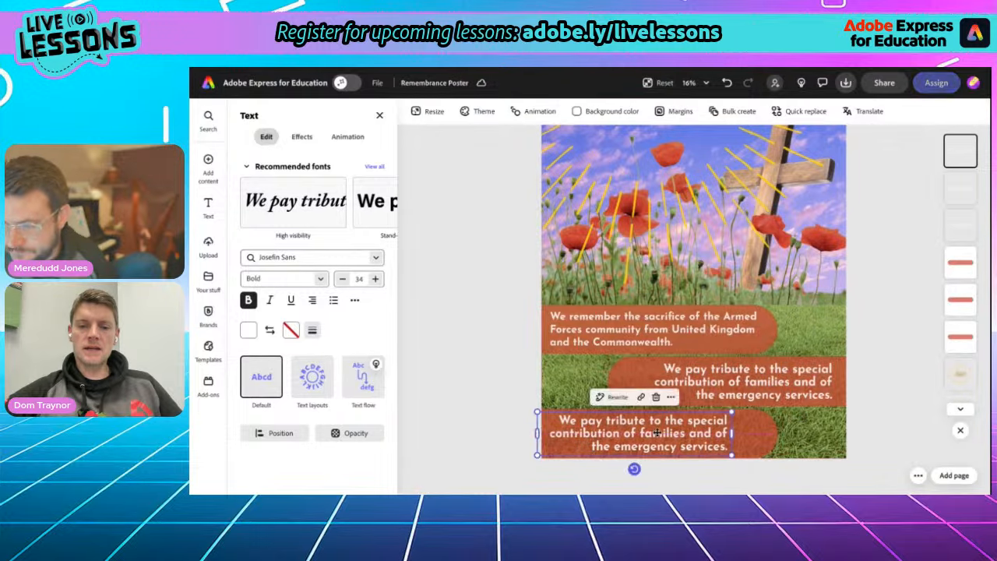
- Copy the activity page's sentence acknowledging innocent civilians and switch back to the Adobe Express poster
{"action": "left_click", "coordinate": [437, 68]}
{"action": "left_click", "coordinate": [311, 350]}
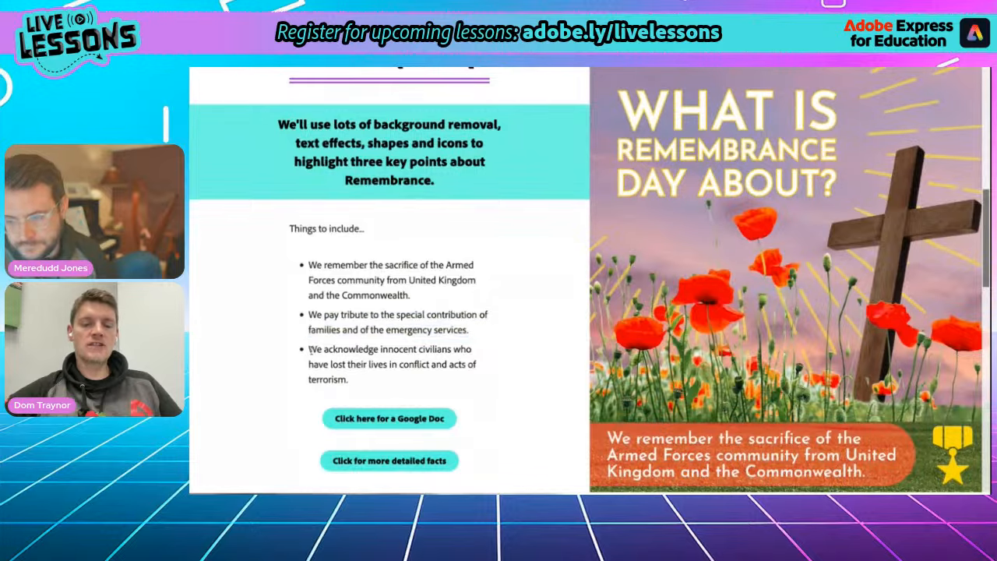
{"action": "left_click_drag", "start_coordinate": [311, 350], "coordinate": [373, 376]}
{"action": "key", "text": "ctrl+c"}
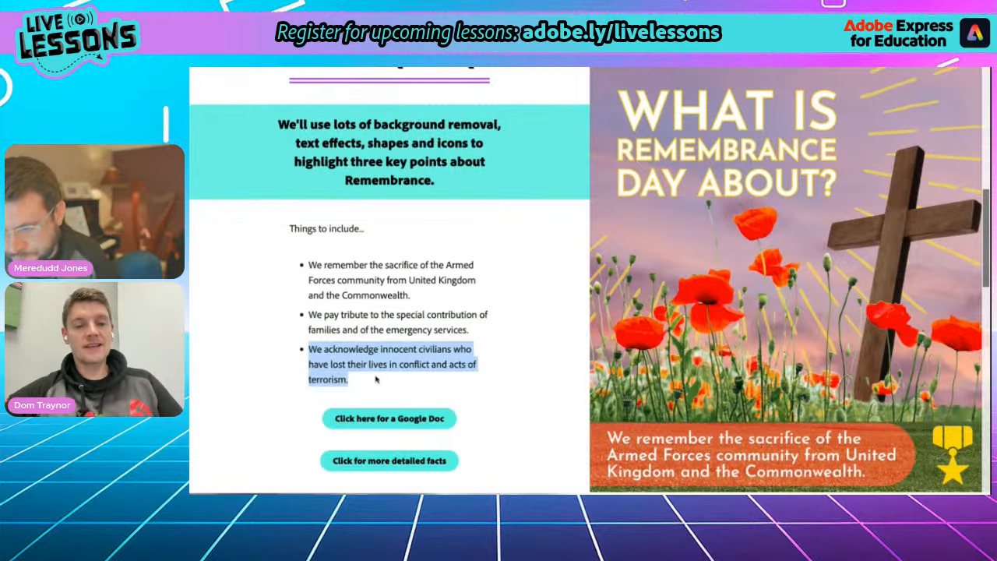
{"action": "left_click", "coordinate": [400, 69]}
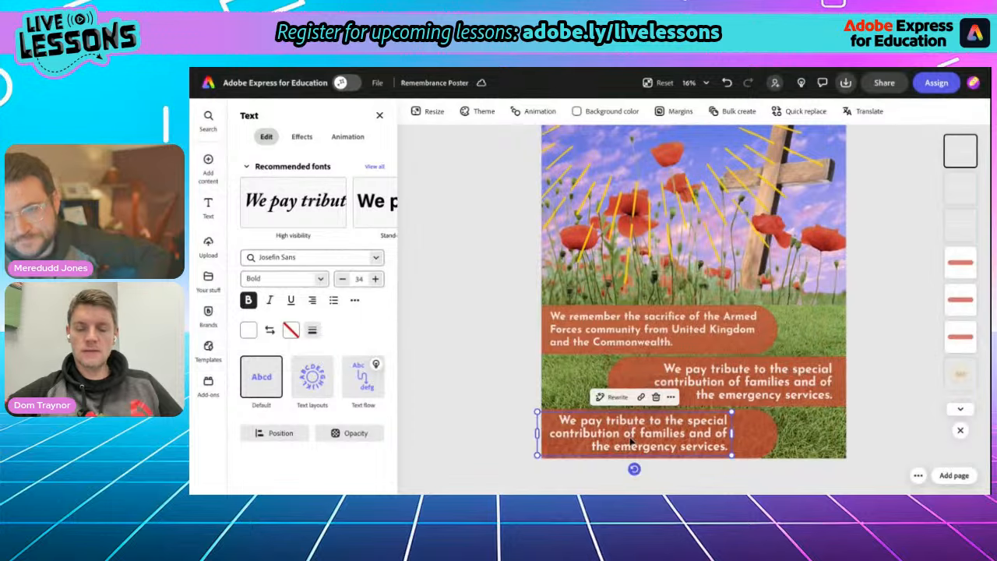
- Replace the lowest bar's text with the copied civilians sentence, widening the box to fit three lines and justifying the text
{"action": "double_click", "coordinate": [630, 438]}
{"action": "key", "text": "ctrl+v"}
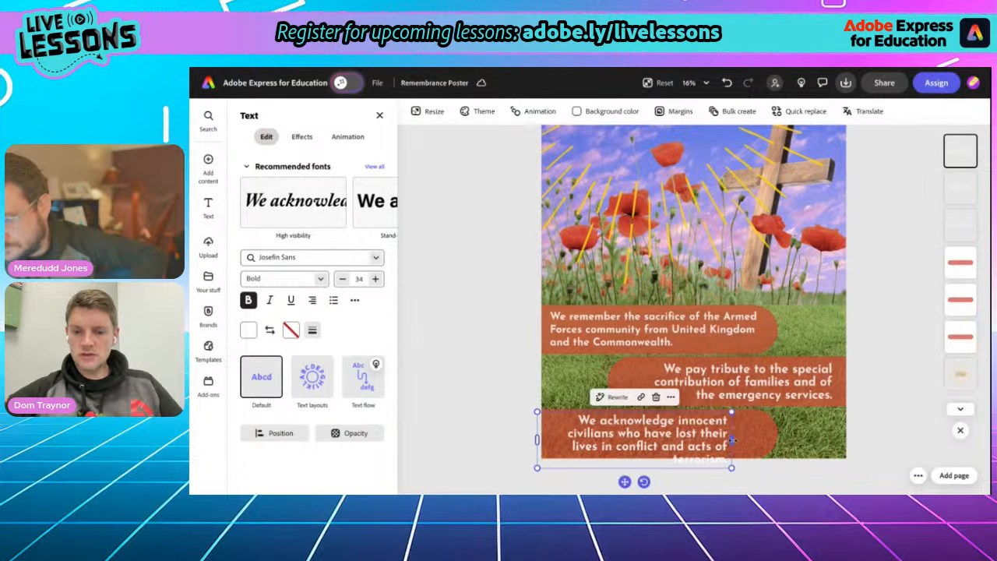
{"action": "left_click_drag", "start_coordinate": [732, 440], "coordinate": [761, 439]}
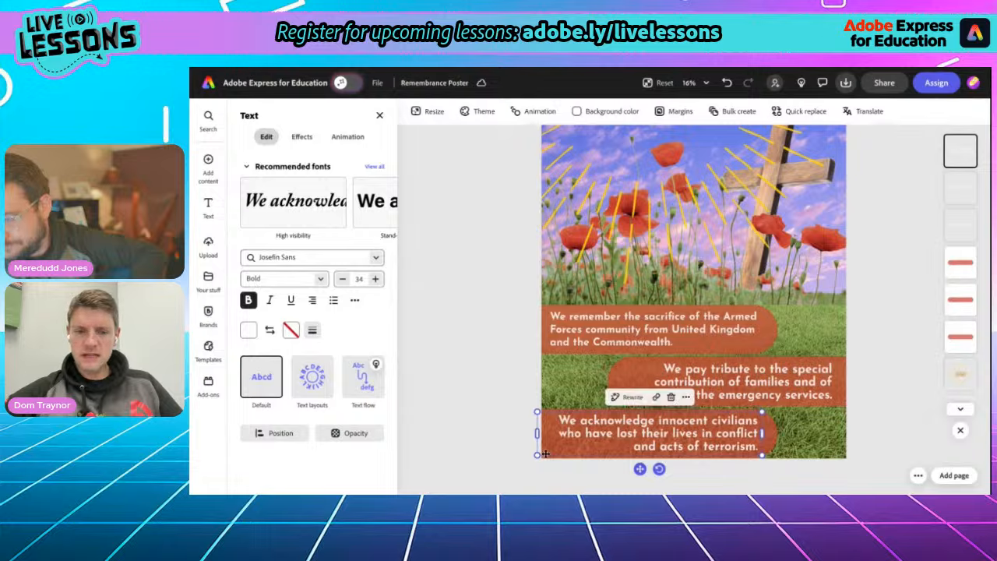
{"action": "left_click", "coordinate": [312, 302]}
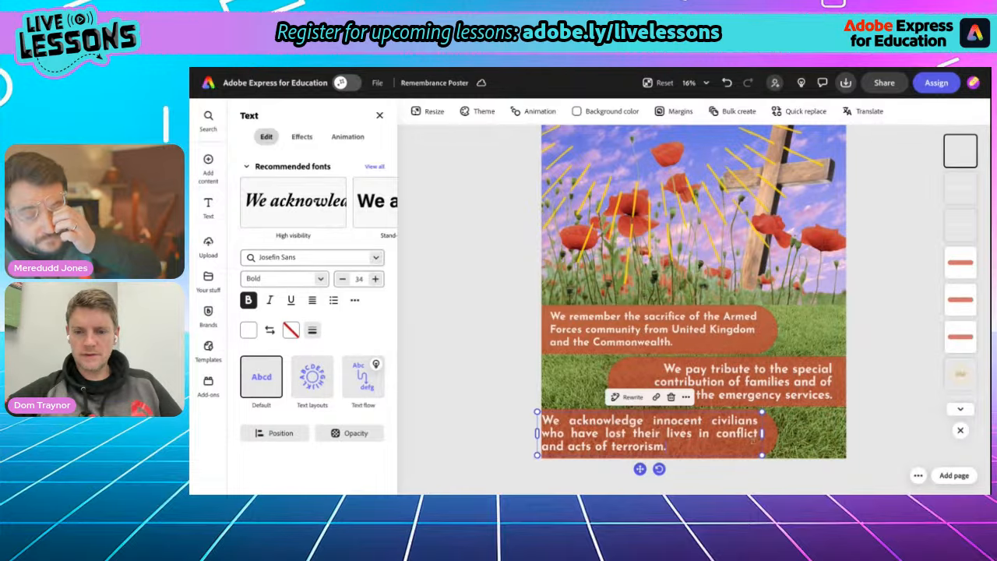
- Align the civilians text box with the left edge of the top sentence and narrow it to tighten the word spacing
{"action": "left_click_drag", "start_coordinate": [640, 468], "coordinate": [648, 469]}
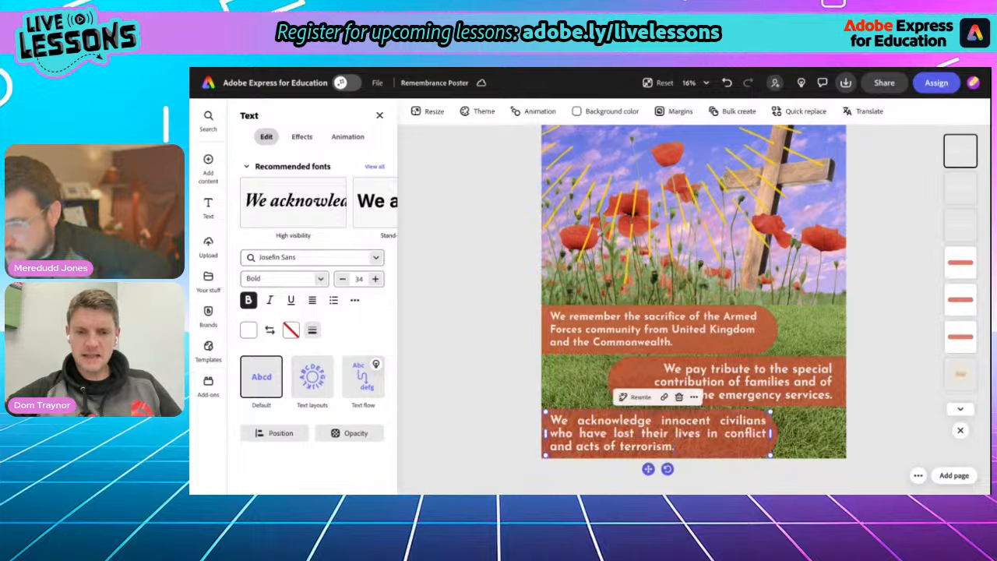
{"action": "scroll", "coordinate": [647, 467], "scroll_direction": "up", "scroll_amount": 5}
{"action": "scroll", "coordinate": [624, 447], "scroll_direction": "up", "scroll_amount": 1}
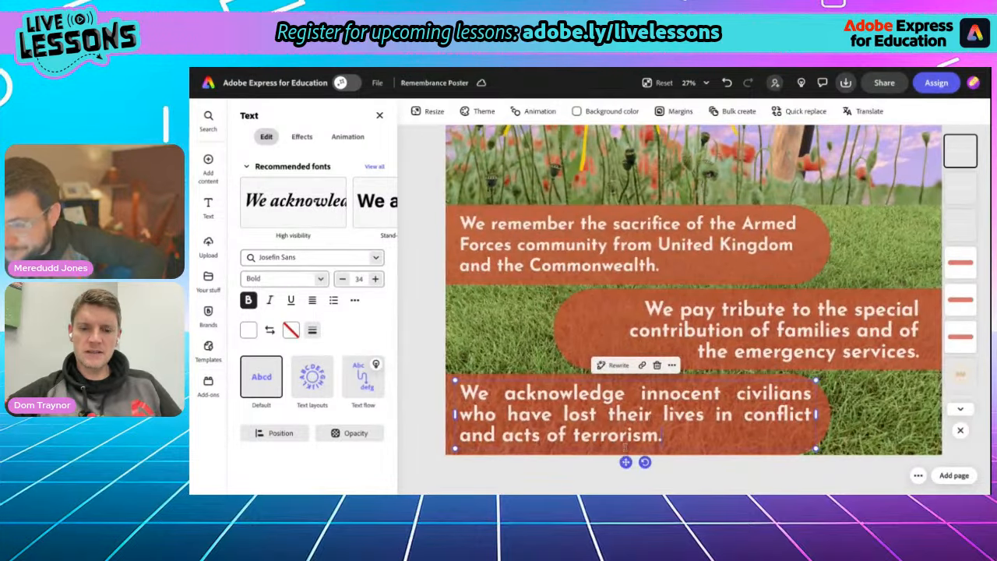
{"action": "left_click_drag", "start_coordinate": [626, 463], "coordinate": [624, 465]}
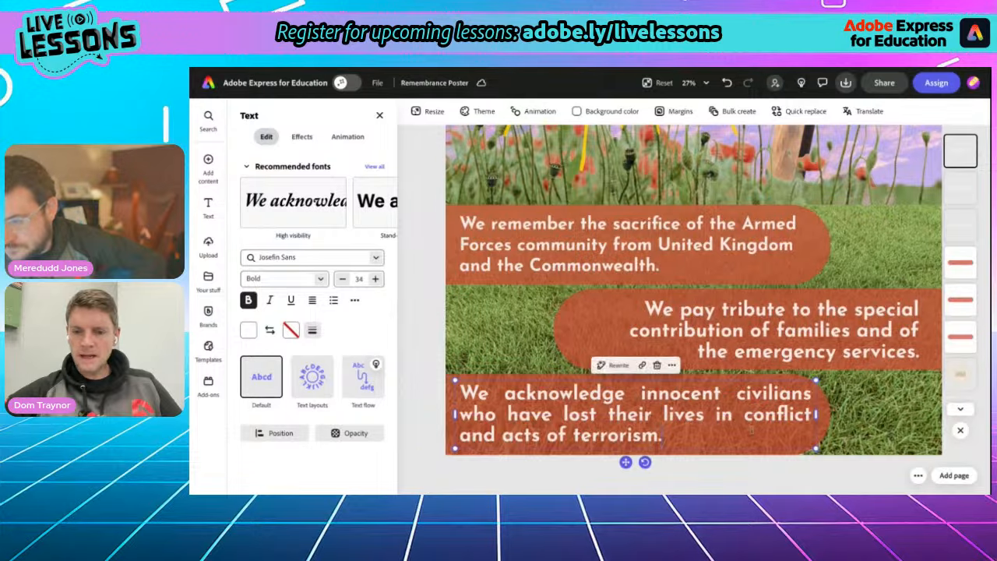
{"action": "left_click_drag", "start_coordinate": [816, 416], "coordinate": [788, 415]}
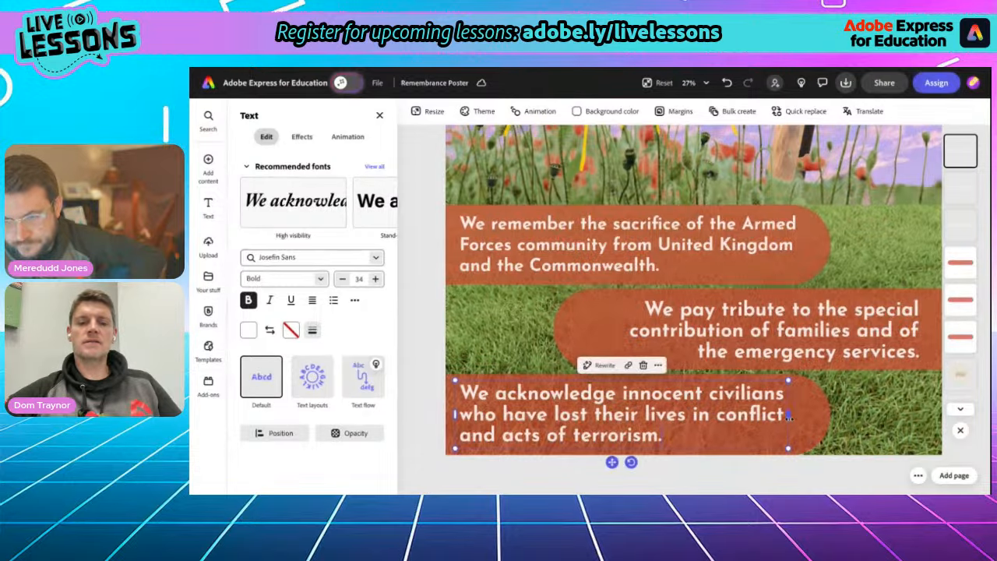
{"action": "left_click", "coordinate": [419, 336]}
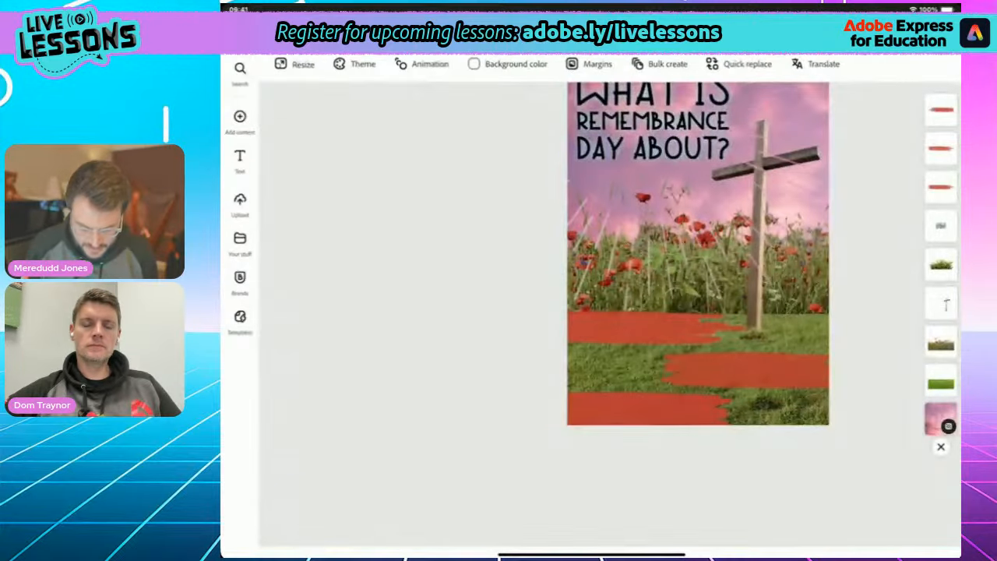
- Switch to Safari and bring up the "What is Remembrance?" Google Doc
{"action": "left_click_drag", "start_coordinate": [592, 555], "coordinate": [632, 450]}
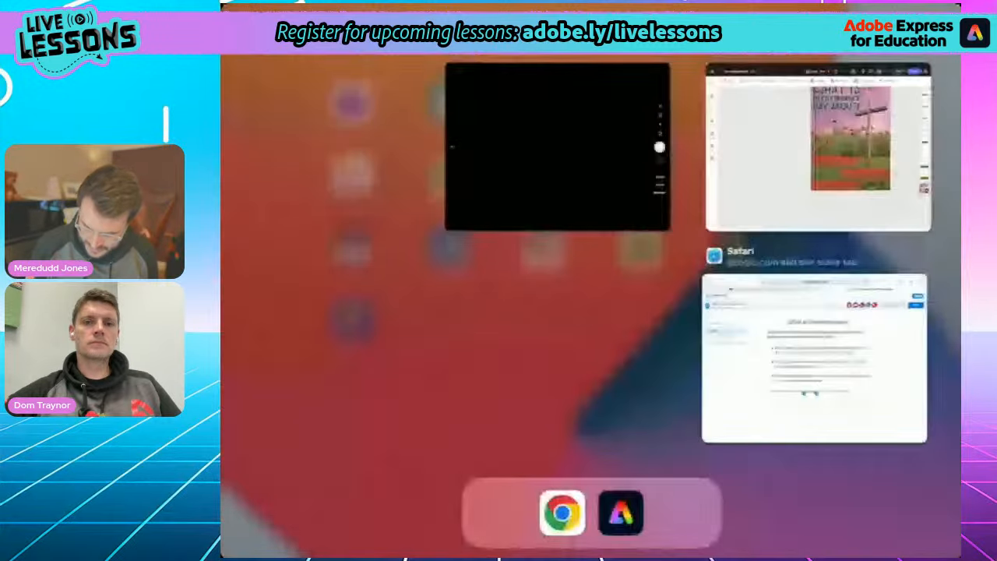
{"action": "left_click", "coordinate": [819, 358]}
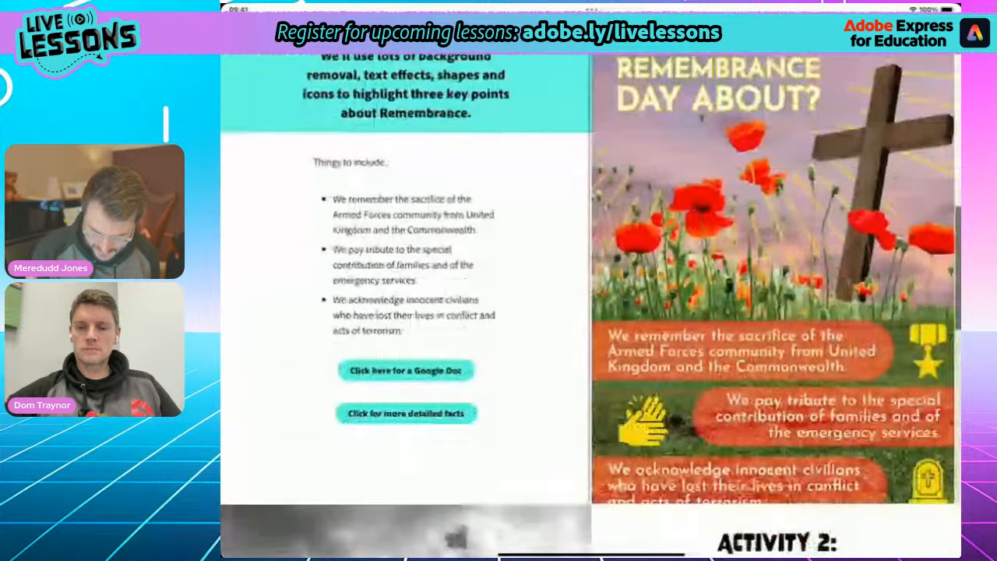
{"action": "double_click", "coordinate": [406, 310]}
{"action": "right_click", "coordinate": [475, 459]}
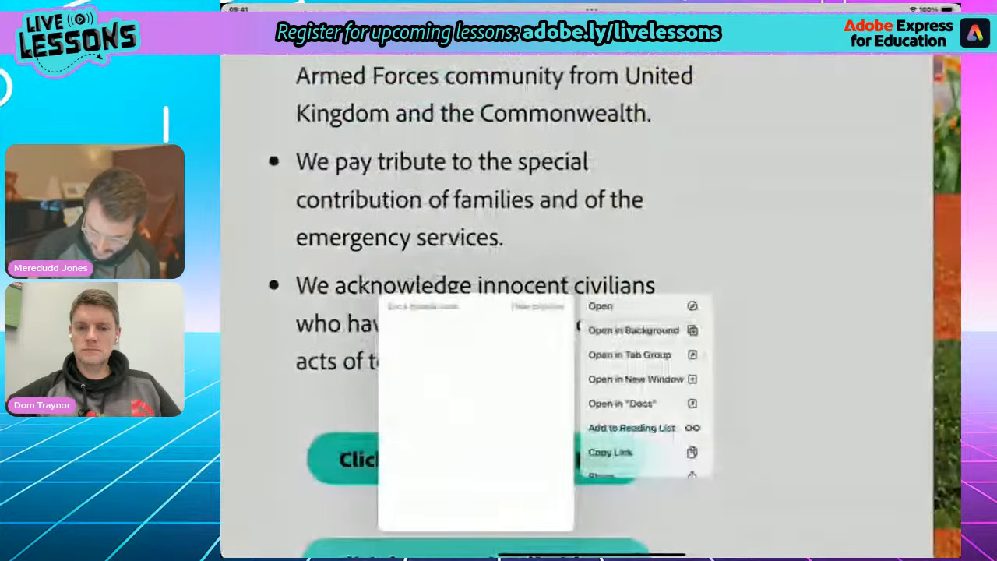
{"action": "left_click", "coordinate": [637, 320]}
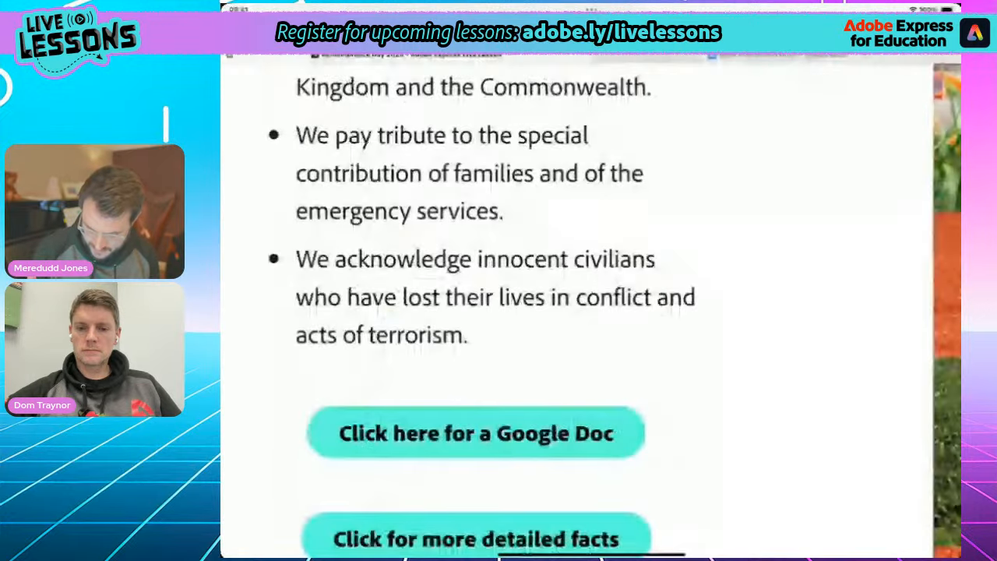
{"action": "left_click", "coordinate": [781, 55]}
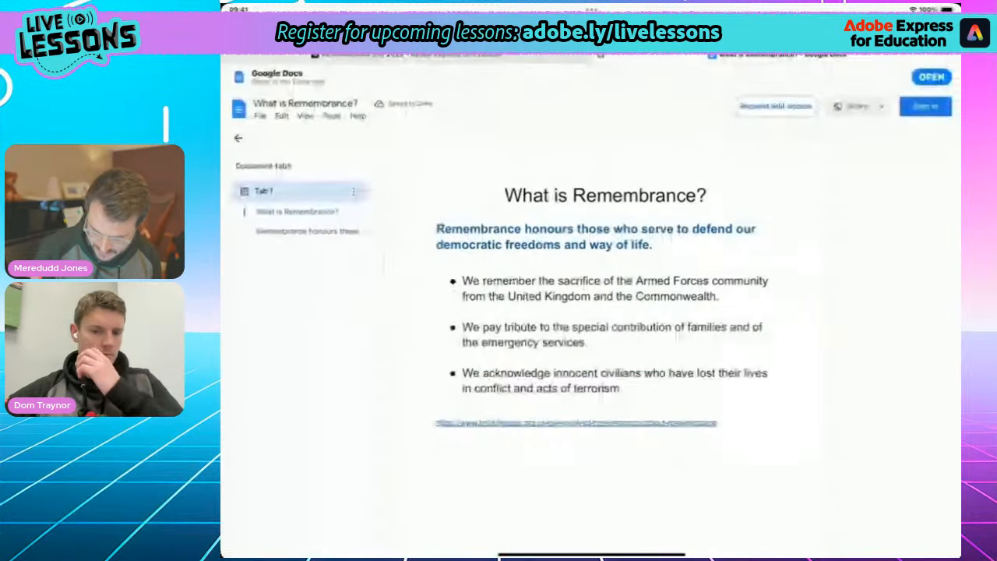
- Copy the sentence about the sacrifice of the Armed Forces community from the document and switch back to the Adobe Express poster
{"action": "double_click", "coordinate": [510, 281]}
{"action": "left_click_drag", "start_coordinate": [540, 293], "coordinate": [725, 308]}
{"action": "scroll", "coordinate": [605, 343], "scroll_direction": "down", "scroll_amount": 1}
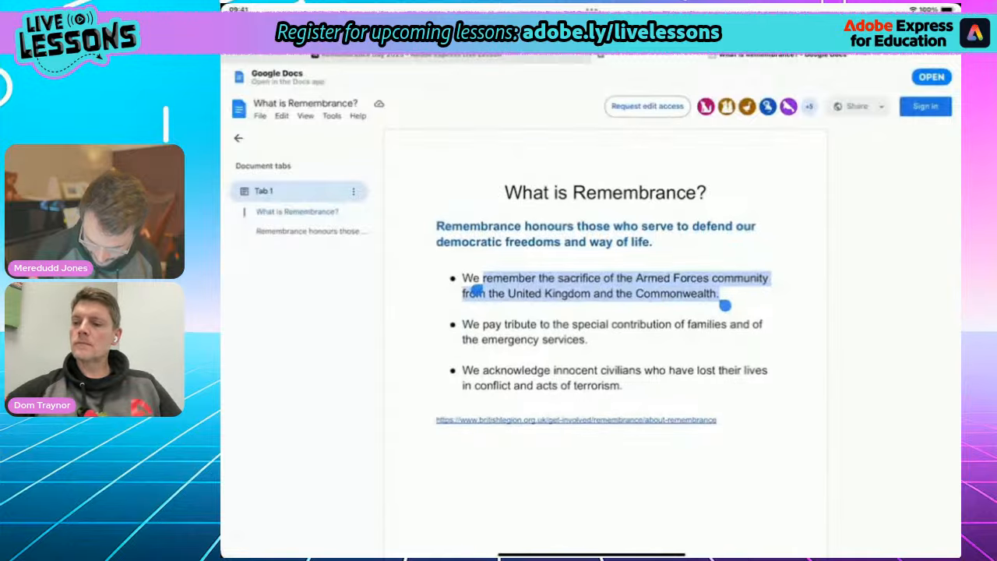
{"action": "left_click_drag", "start_coordinate": [476, 286], "coordinate": [456, 288]}
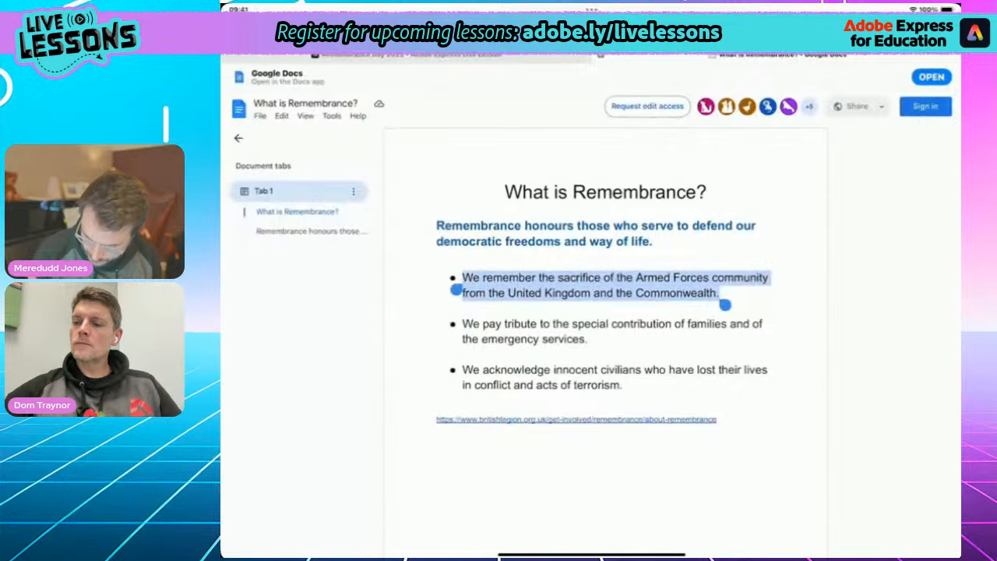
{"action": "right_click", "coordinate": [597, 282]}
{"action": "left_click", "coordinate": [626, 295]}
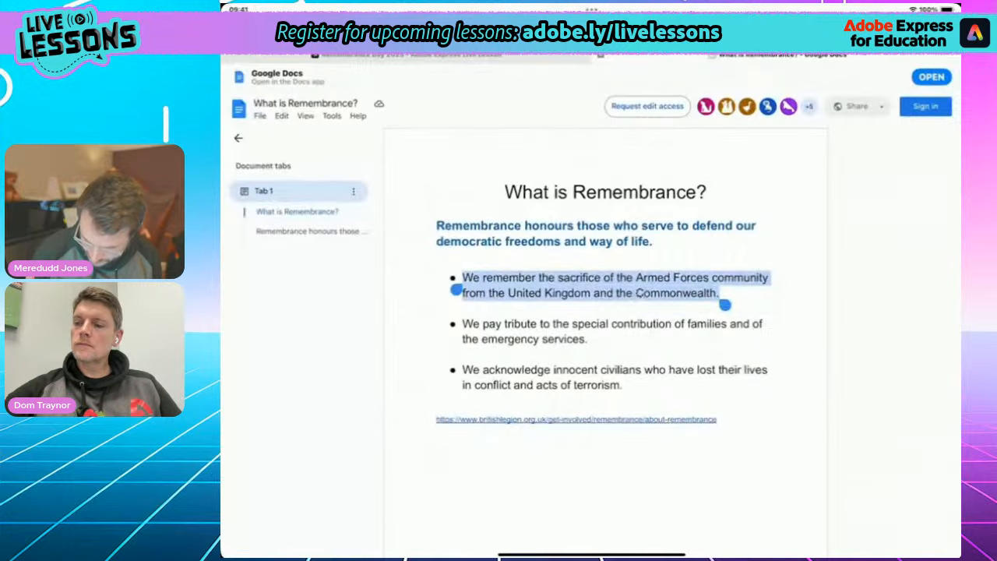
{"action": "left_click_drag", "start_coordinate": [592, 554], "coordinate": [744, 398]}
{"action": "left_click", "coordinate": [816, 359]}
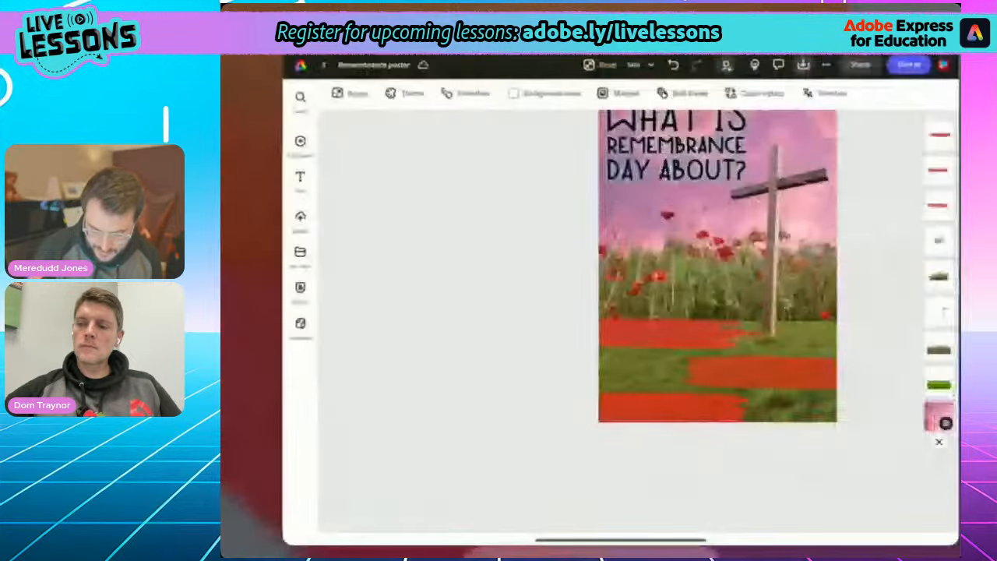
- Add a new text box to the poster and paste the copied Armed Forces sentence into it
{"action": "left_click", "coordinate": [240, 155]}
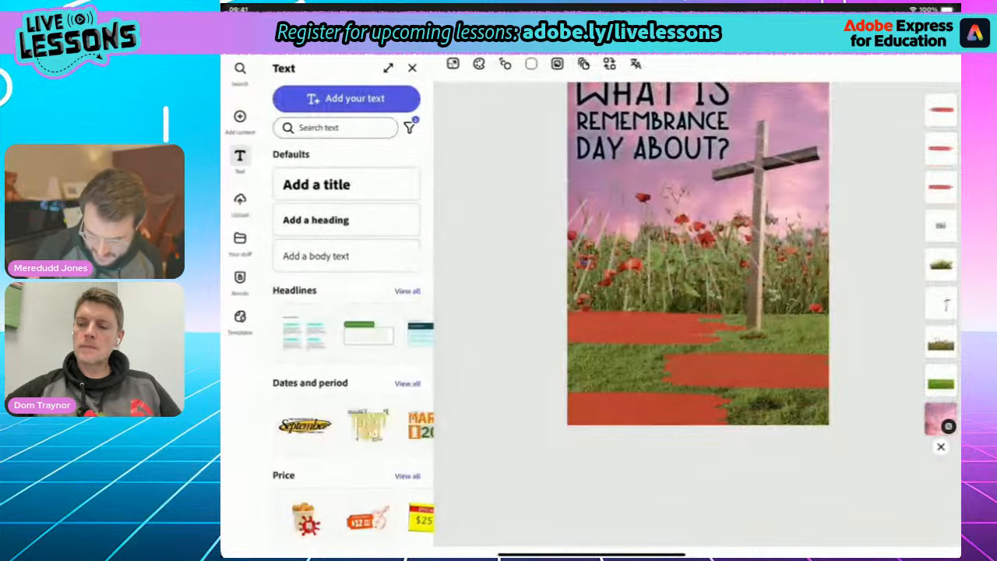
{"action": "left_click", "coordinate": [347, 99]}
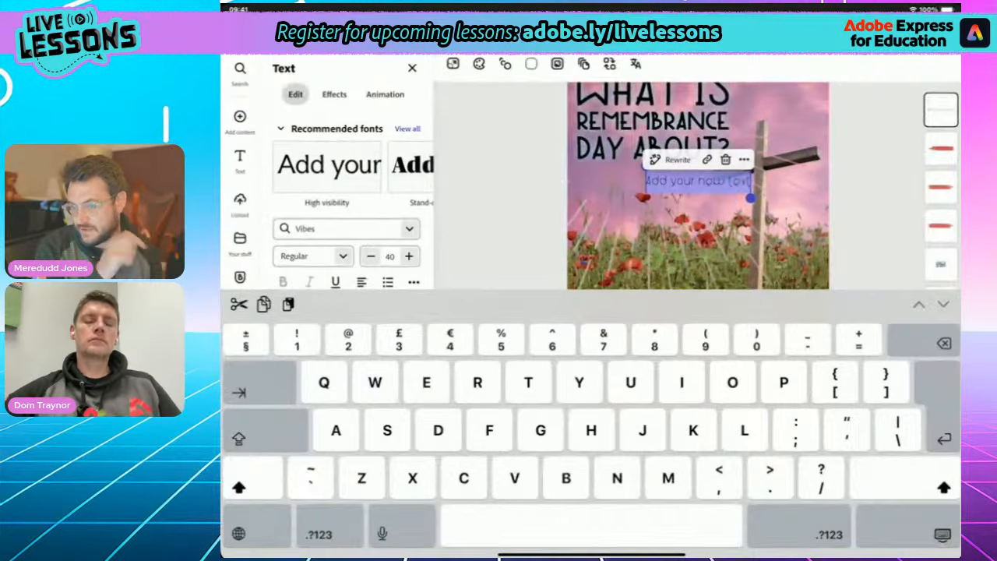
{"action": "left_click", "coordinate": [287, 304]}
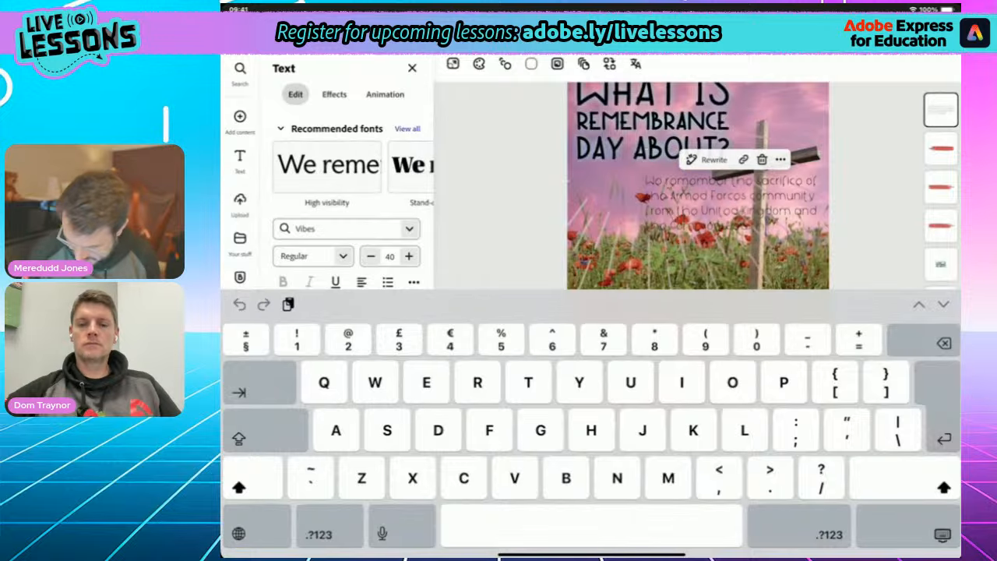
{"action": "left_click", "coordinate": [942, 534]}
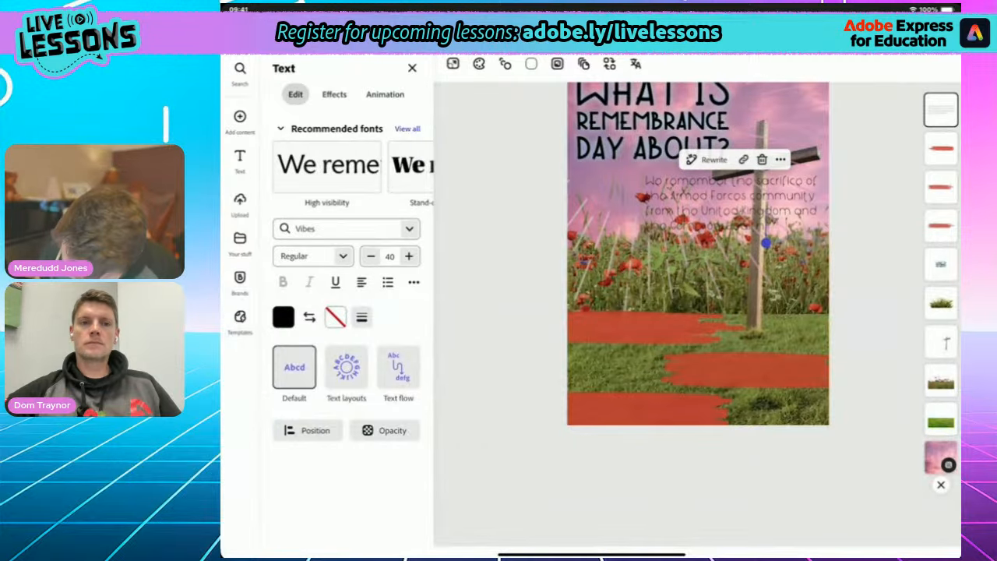
{"action": "left_click", "coordinate": [794, 197]}
{"action": "left_click", "coordinate": [942, 534]}
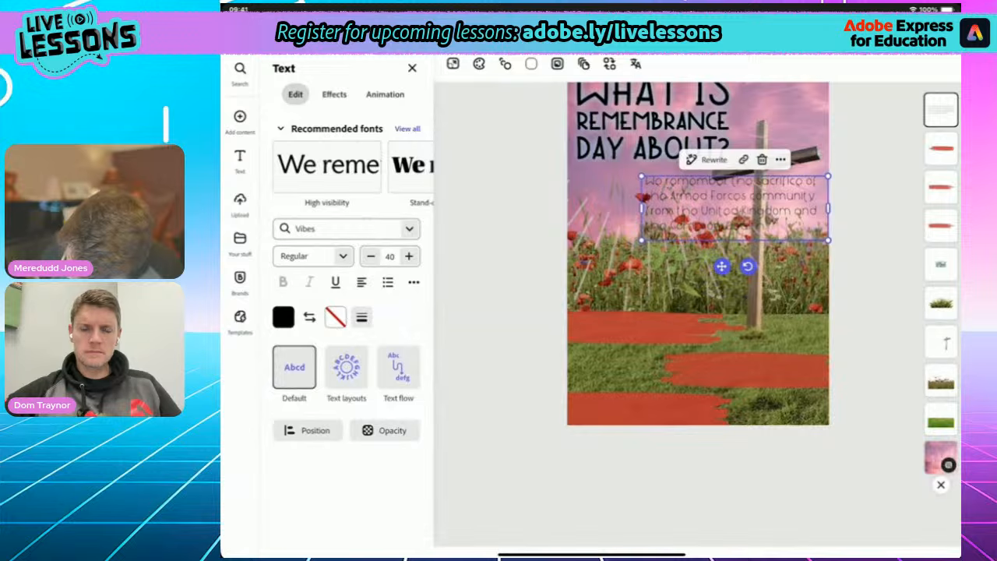
- Scale the sentence down over the top red brush stroke and colour its text white
{"action": "left_click_drag", "start_coordinate": [824, 236], "coordinate": [707, 334]}
{"action": "left_click", "coordinate": [282, 316]}
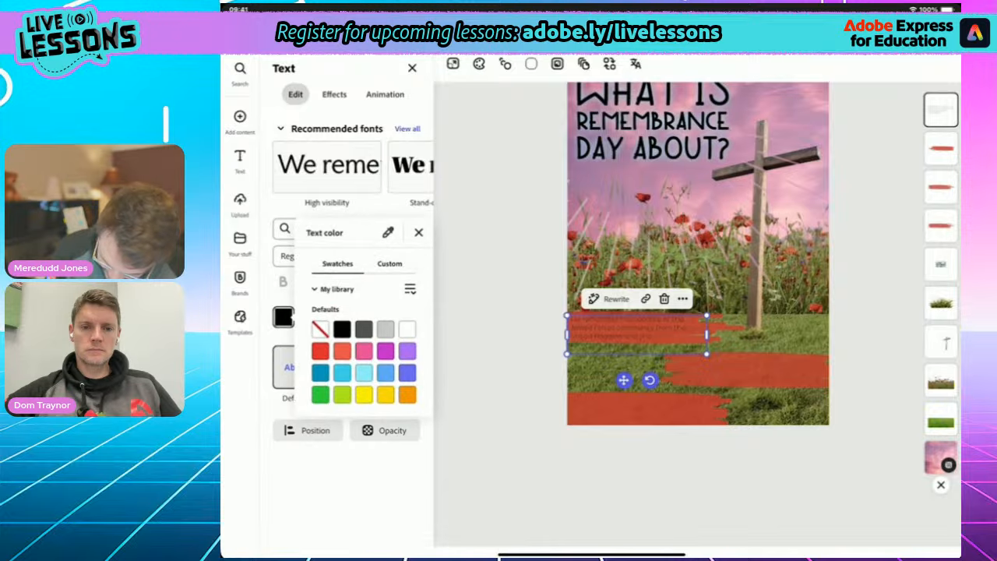
{"action": "left_click", "coordinate": [407, 329]}
{"action": "left_click", "coordinate": [418, 232]}
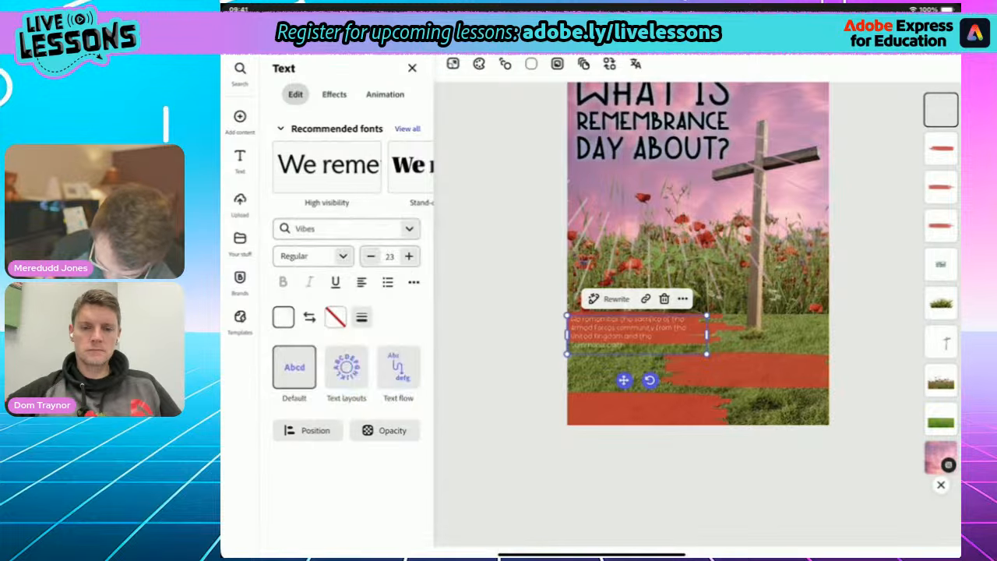
{"action": "left_click", "coordinate": [342, 256]}
{"action": "left_click", "coordinate": [527, 469]}
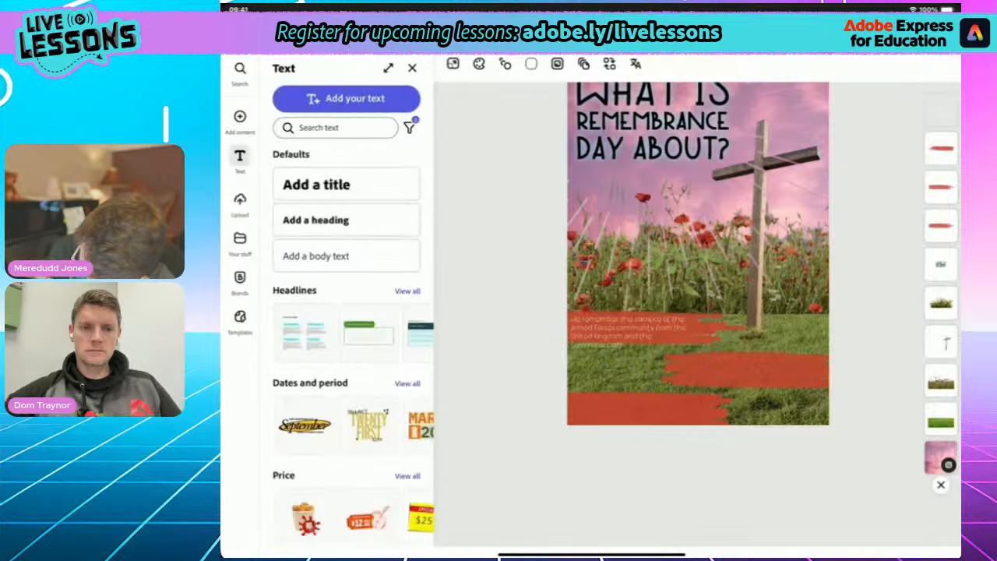
- Shrink the white sentence to size 18 so it fits on three lines within the top red stroke, and nudge it into place
{"action": "left_click", "coordinate": [629, 332]}
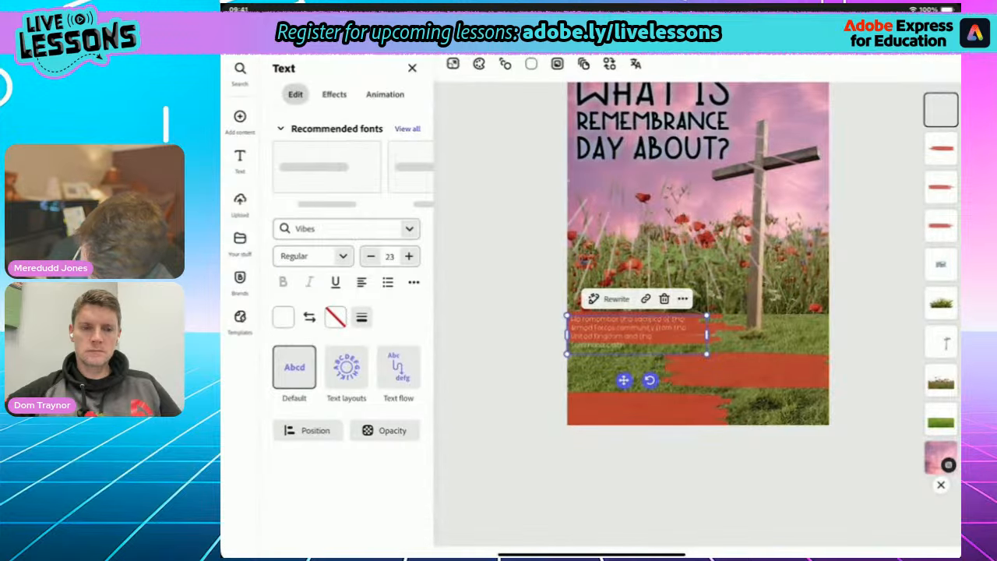
{"action": "left_click_drag", "start_coordinate": [706, 354], "coordinate": [691, 327]}
{"action": "left_click", "coordinate": [526, 469]}
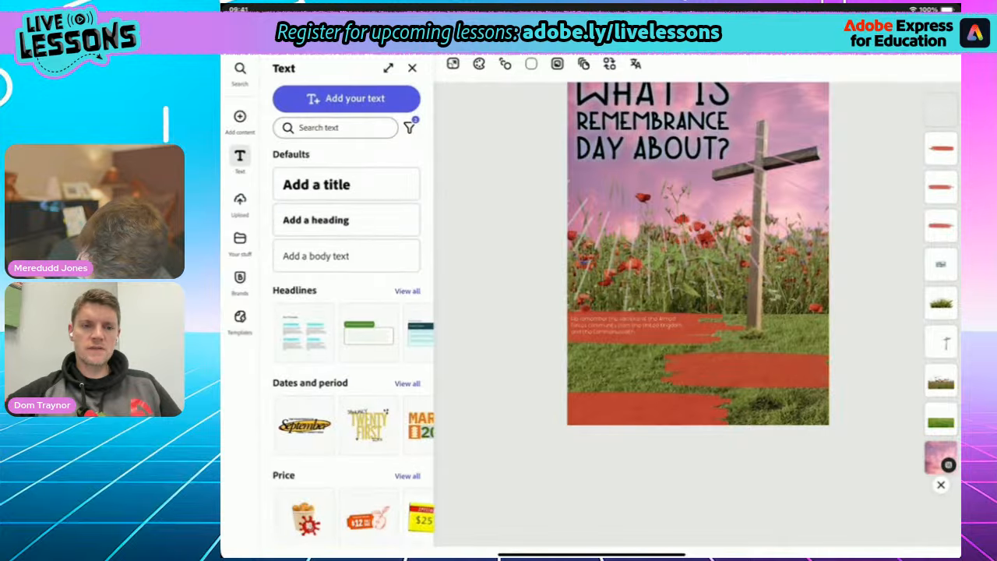
{"action": "left_click", "coordinate": [630, 325]}
{"action": "left_click_drag", "start_coordinate": [629, 326], "coordinate": [633, 325]}
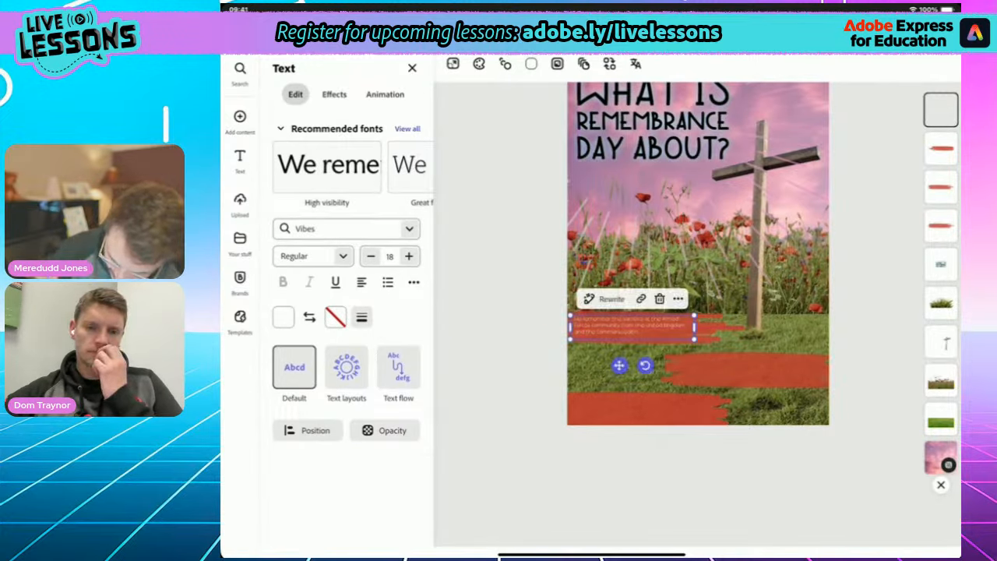
- Apply the recommended high-visibility font Faculty Glyphic Regular and widen the text box so the sentence fits on three lines inside the stroke
{"action": "left_click", "coordinate": [408, 129]}
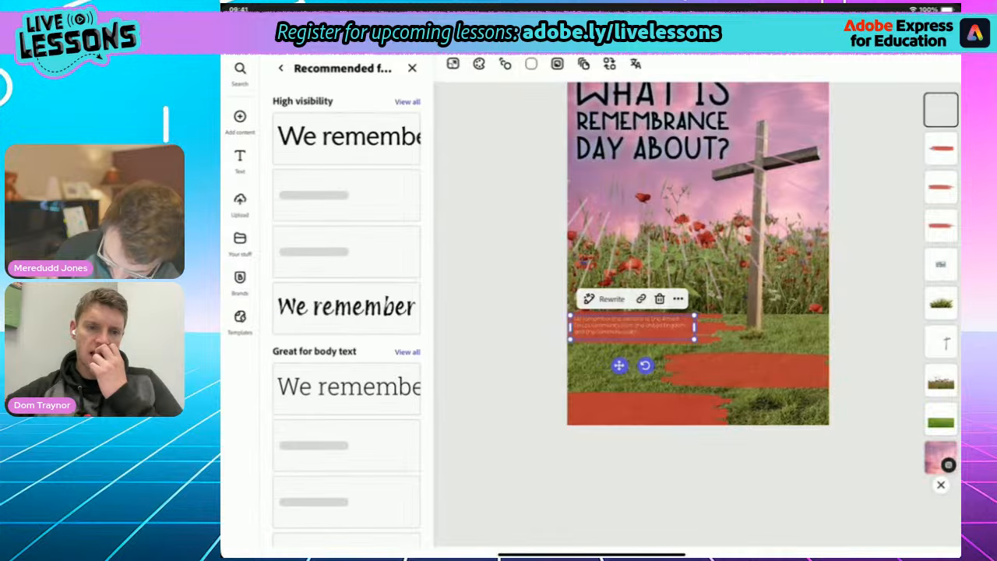
{"action": "left_click", "coordinate": [346, 137]}
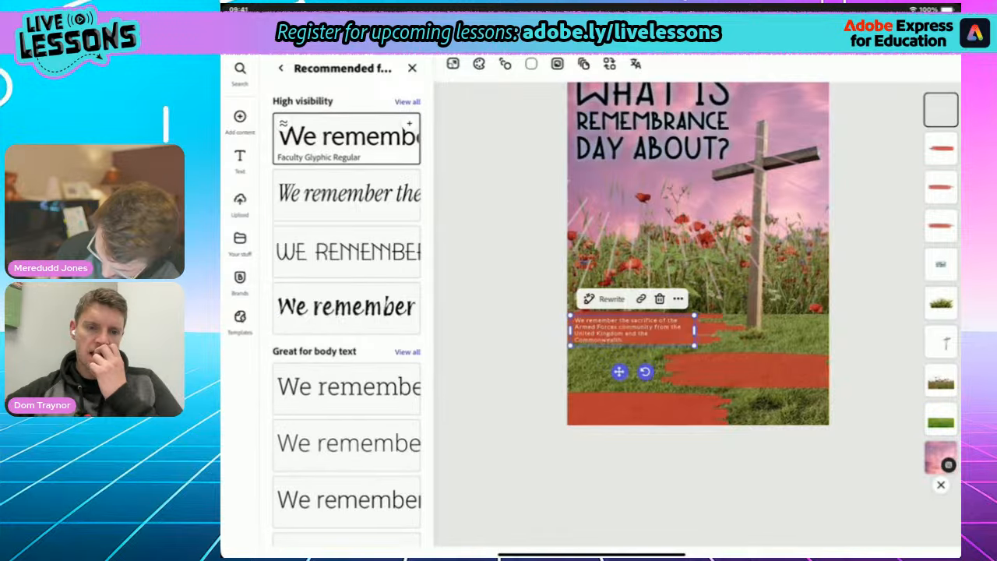
{"action": "mouse_move", "coordinate": [695, 331]}
{"action": "left_mouse_down"}
{"action": "mouse_move", "coordinate": [678, 327]}
{"action": "mouse_move", "coordinate": [706, 327]}
{"action": "left_mouse_up"}
{"action": "left_click", "coordinate": [872, 343]}
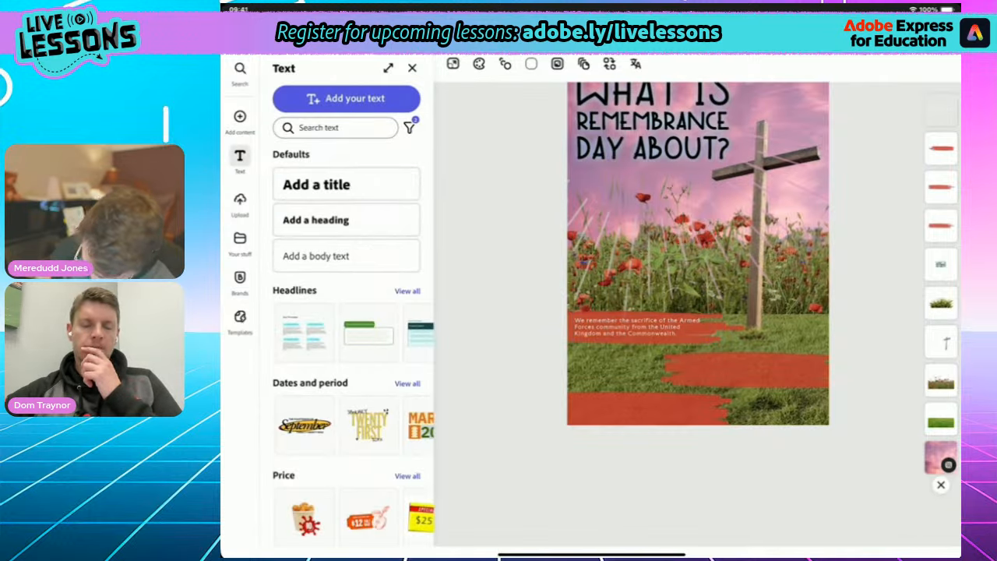
{"action": "left_click", "coordinate": [637, 328]}
{"action": "left_click_drag", "start_coordinate": [637, 327], "coordinate": [632, 327]}
- Duplicate the sentence box twice, placing one copy on the lowest red stroke and a right-aligned copy on the middle stroke
{"action": "left_click", "coordinate": [680, 298]}
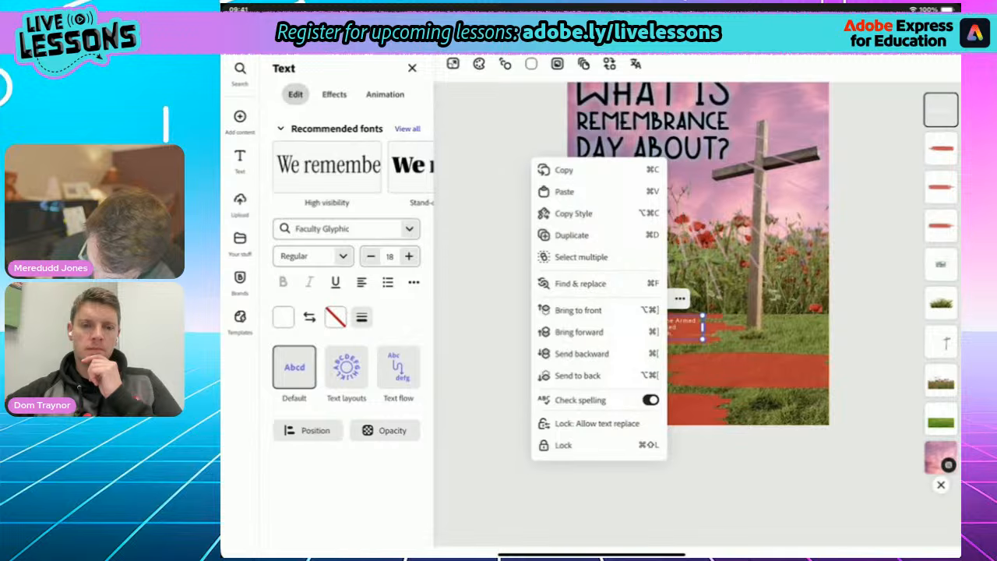
{"action": "left_click", "coordinate": [571, 235]}
{"action": "mouse_move", "coordinate": [632, 327]}
{"action": "left_mouse_down"}
{"action": "mouse_move", "coordinate": [657, 347]}
{"action": "mouse_move", "coordinate": [648, 403]}
{"action": "mouse_move", "coordinate": [636, 407]}
{"action": "left_mouse_up"}
{"action": "left_click", "coordinate": [684, 379]}
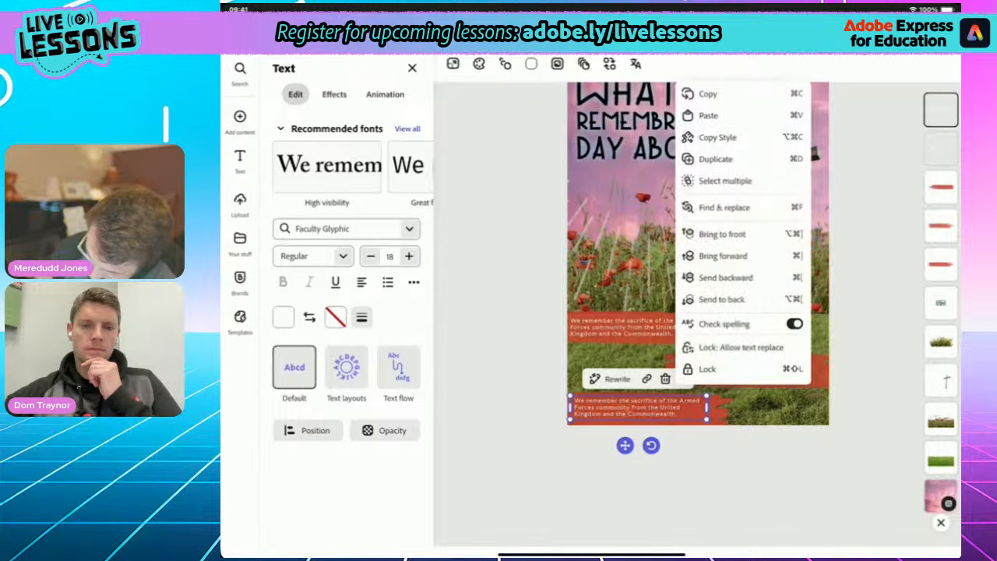
{"action": "left_click", "coordinate": [715, 159]}
{"action": "left_click_drag", "start_coordinate": [662, 409], "coordinate": [779, 371]}
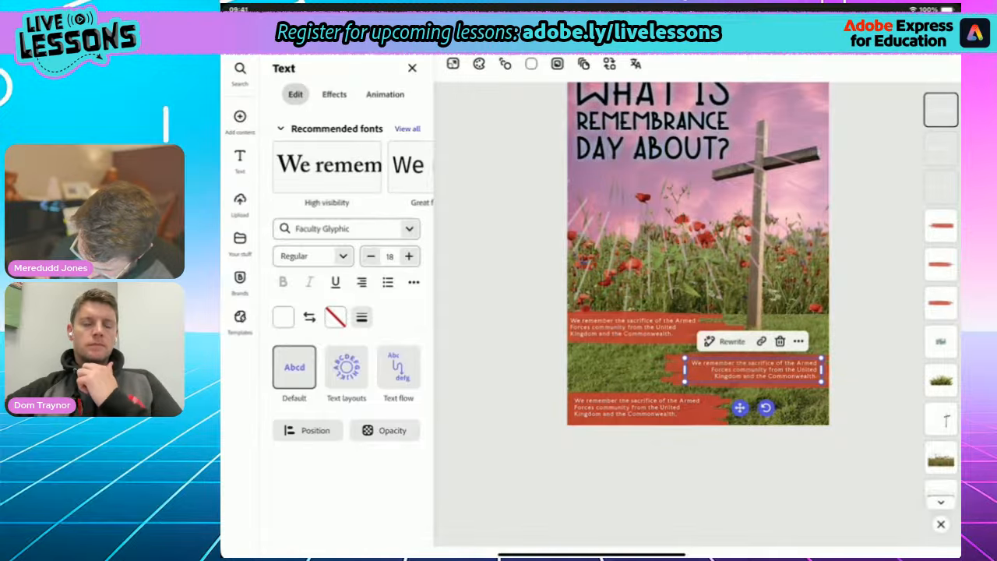
- Switch to the Google Doc and start selecting the sentence paying tribute to families and the emergency services
{"action": "left_click_drag", "start_coordinate": [592, 553], "coordinate": [670, 351]}
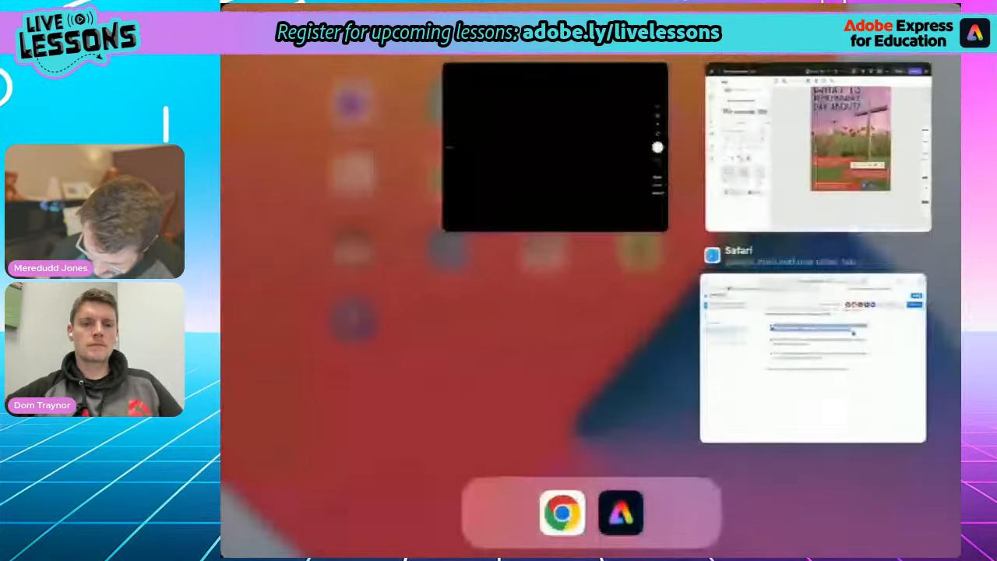
{"action": "left_click", "coordinate": [813, 357]}
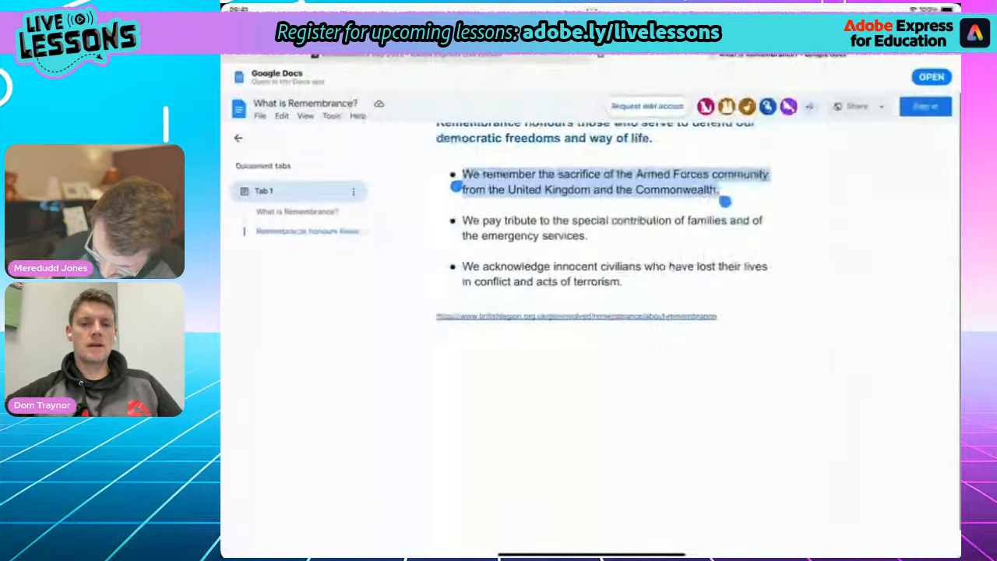
{"action": "double_click", "coordinate": [492, 220]}
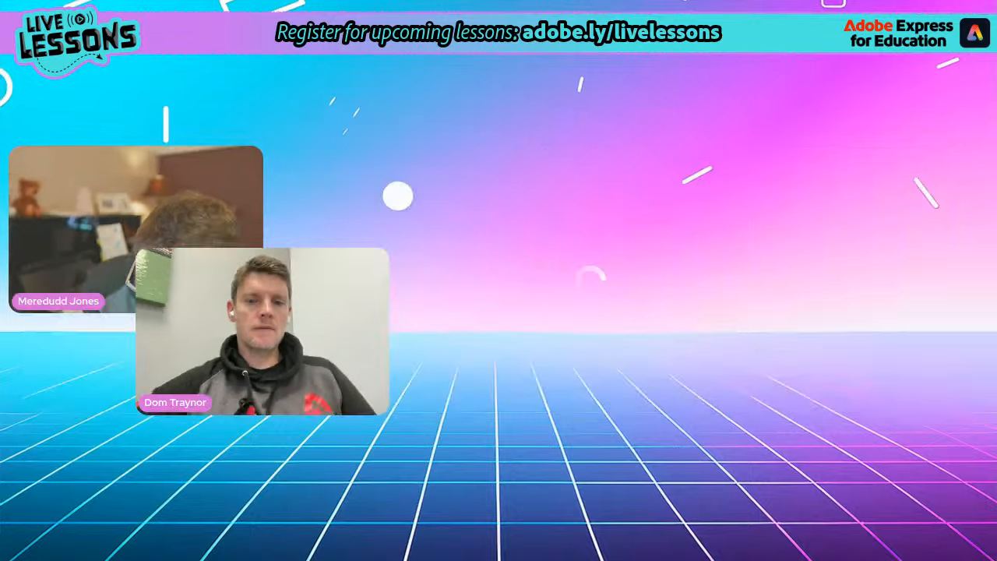
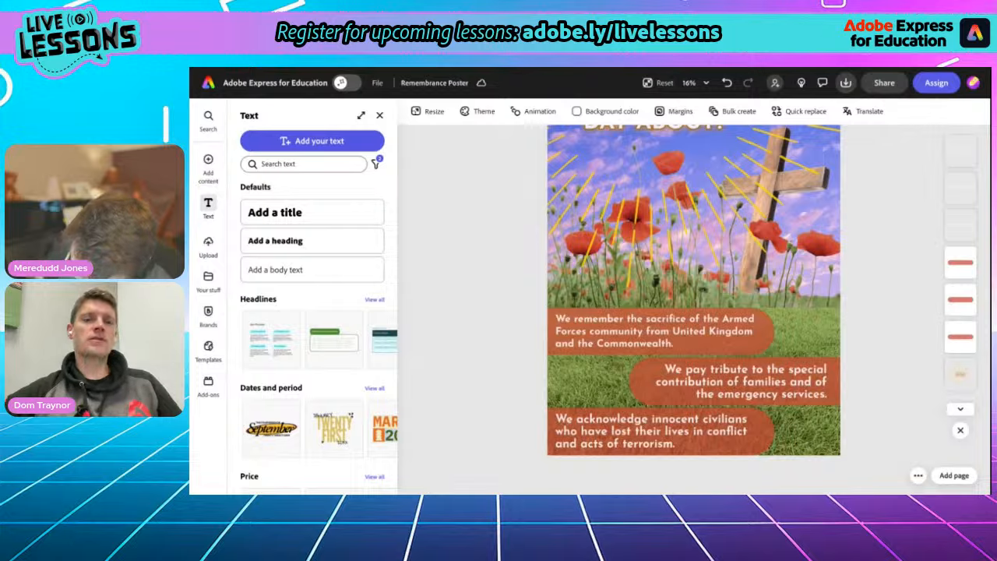
- Search the icon elements for "medal"
{"action": "left_click", "coordinate": [207, 161]}
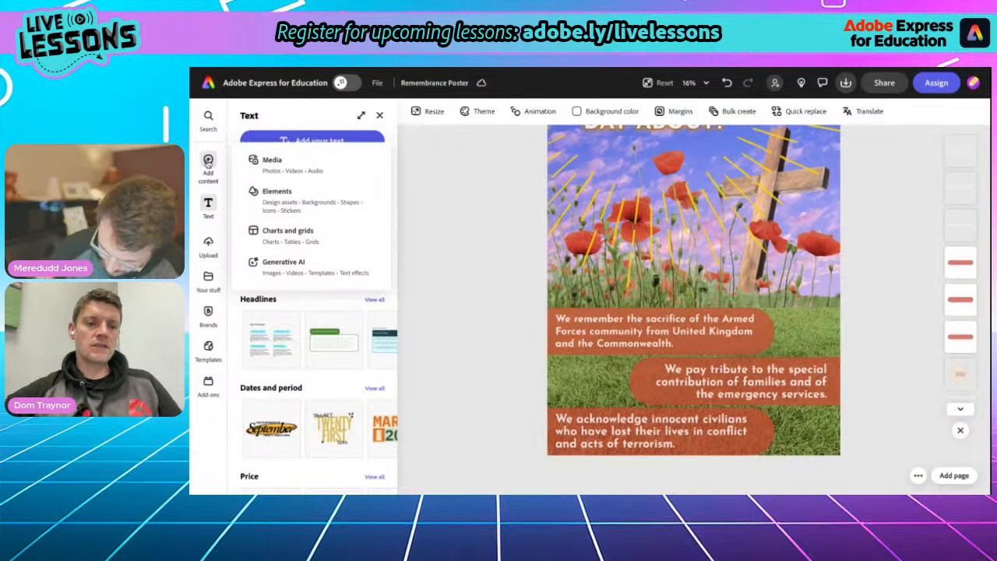
{"action": "left_click", "coordinate": [294, 208]}
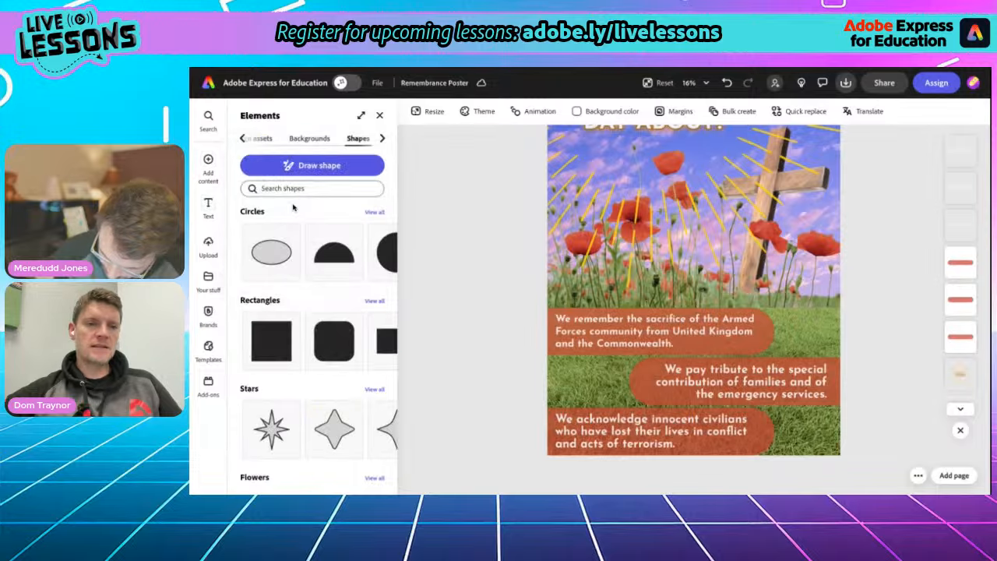
{"action": "left_click", "coordinate": [390, 138]}
{"action": "left_click", "coordinate": [328, 138]}
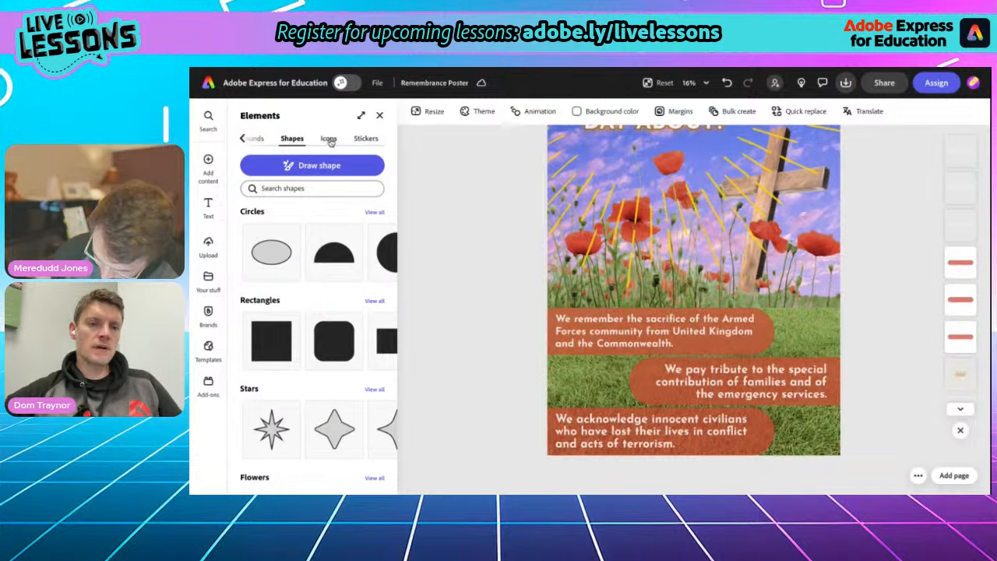
{"action": "left_click", "coordinate": [291, 163]}
{"action": "type", "text": "medal"}
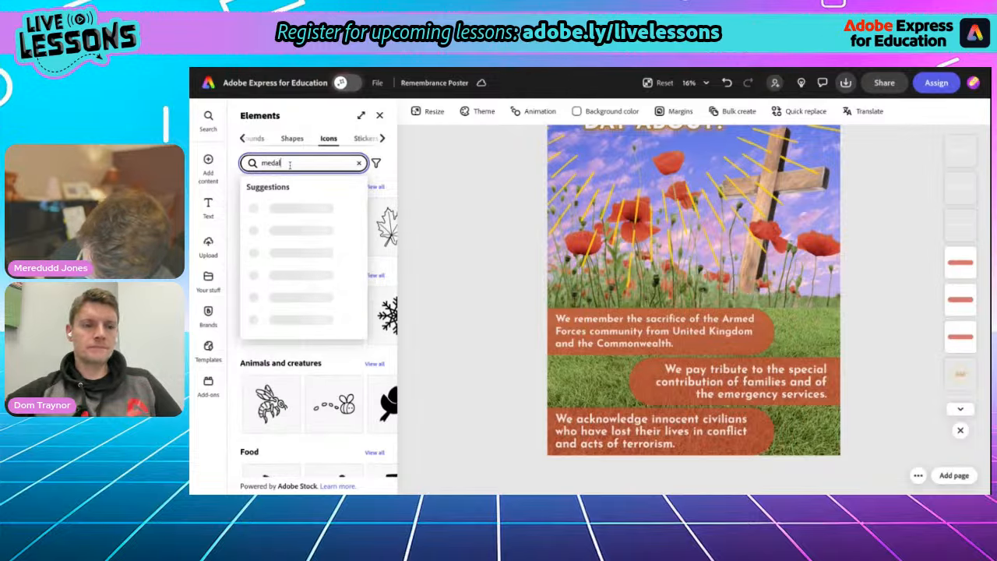
{"action": "key", "text": "Return"}
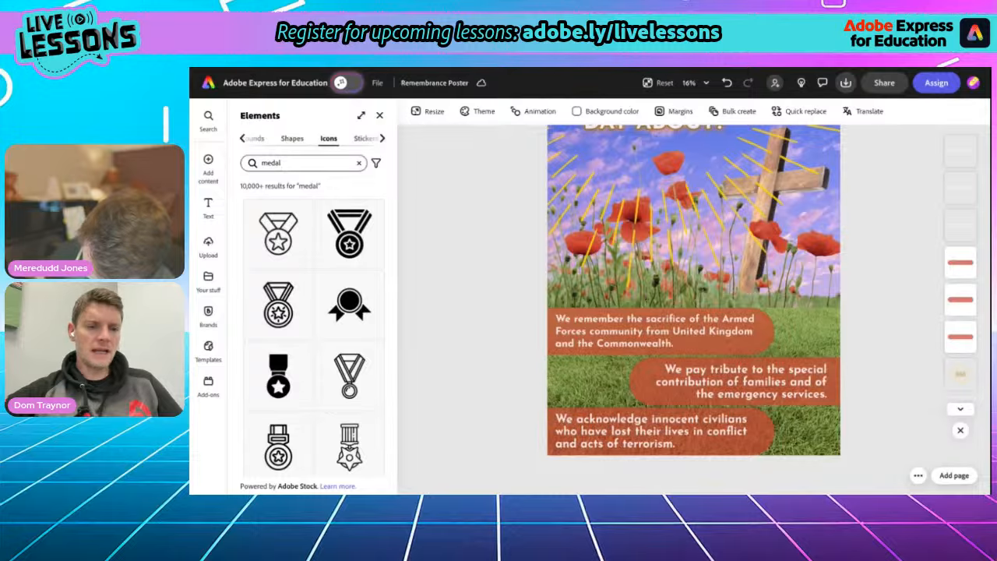
- Add the solid star medal icon from the medal results, scaled down beside the Armed Forces sentence on the uppermost red bar
{"action": "scroll", "coordinate": [314, 368], "scroll_direction": "down", "scroll_amount": 5}
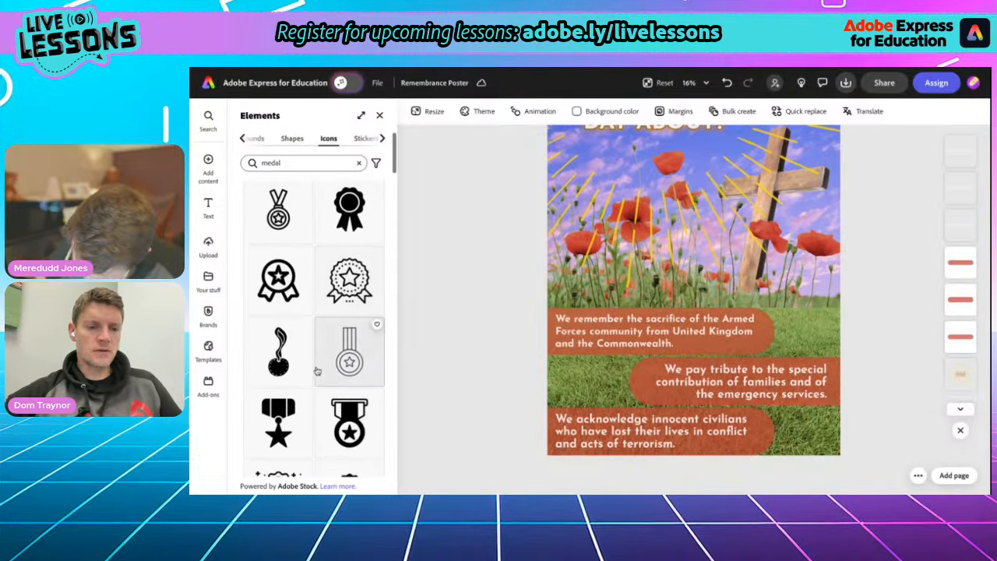
{"action": "scroll", "coordinate": [317, 371], "scroll_direction": "down", "scroll_amount": 3}
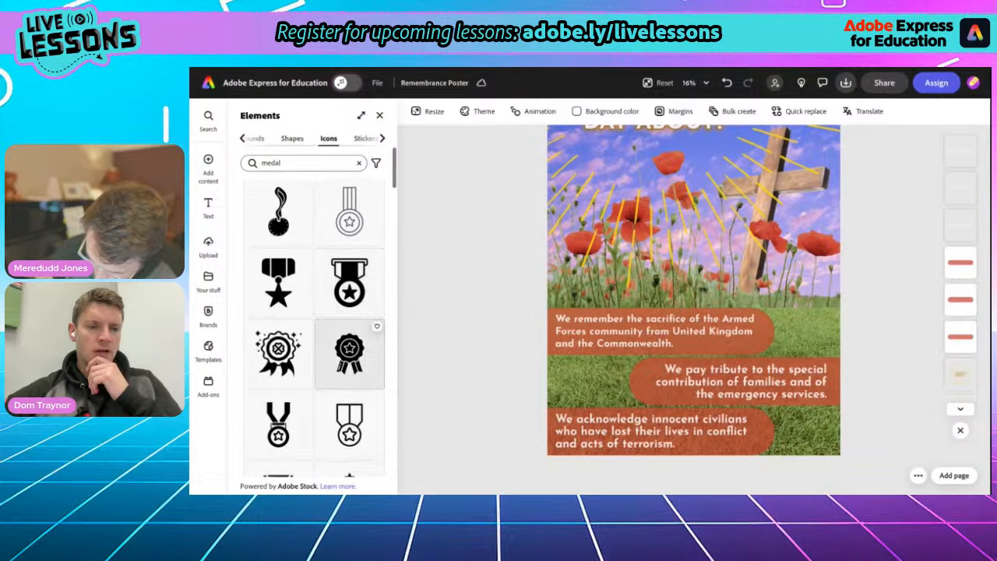
{"action": "left_click", "coordinate": [274, 286]}
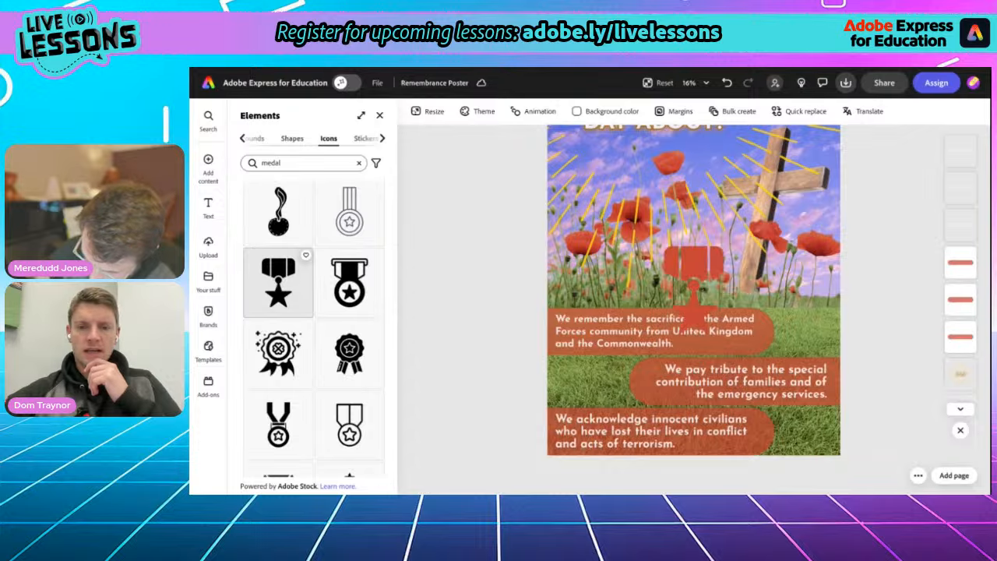
{"action": "left_click", "coordinate": [693, 277]}
{"action": "left_click_drag", "start_coordinate": [694, 277], "coordinate": [807, 321]}
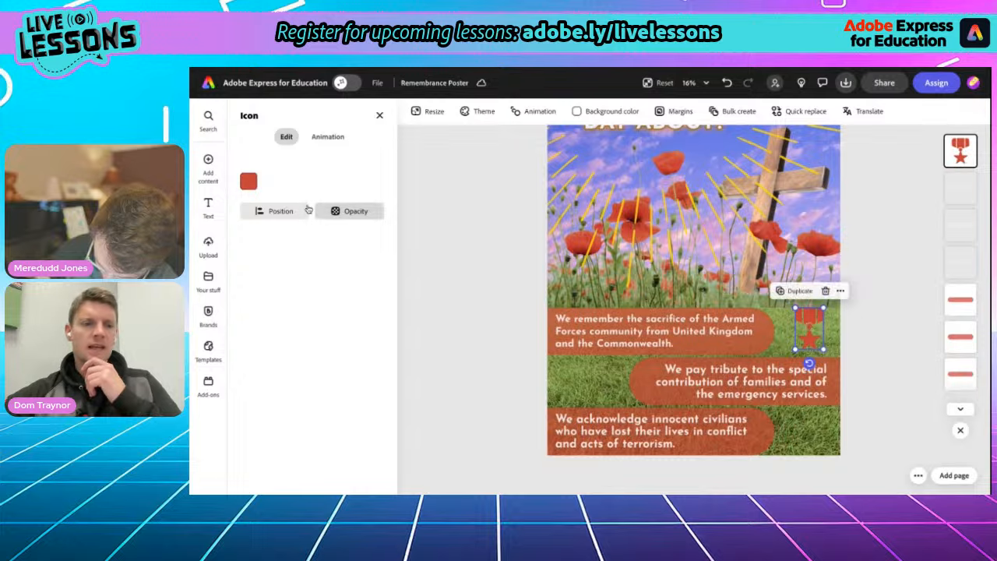
- Recolour the medal icon golden yellow using the default swatches and deselect it
{"action": "left_click", "coordinate": [248, 180]}
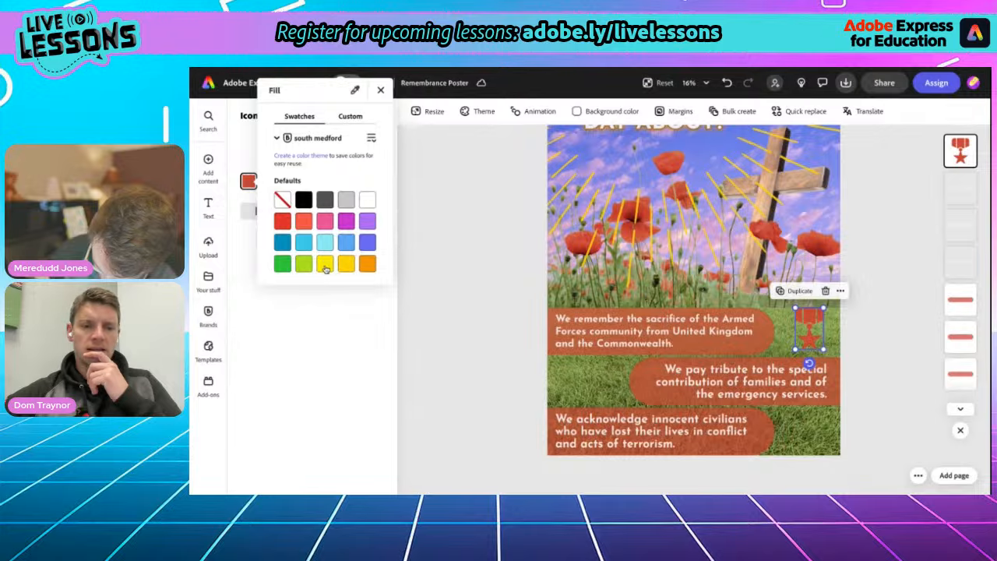
{"action": "left_click", "coordinate": [325, 264]}
{"action": "left_click", "coordinate": [346, 265]}
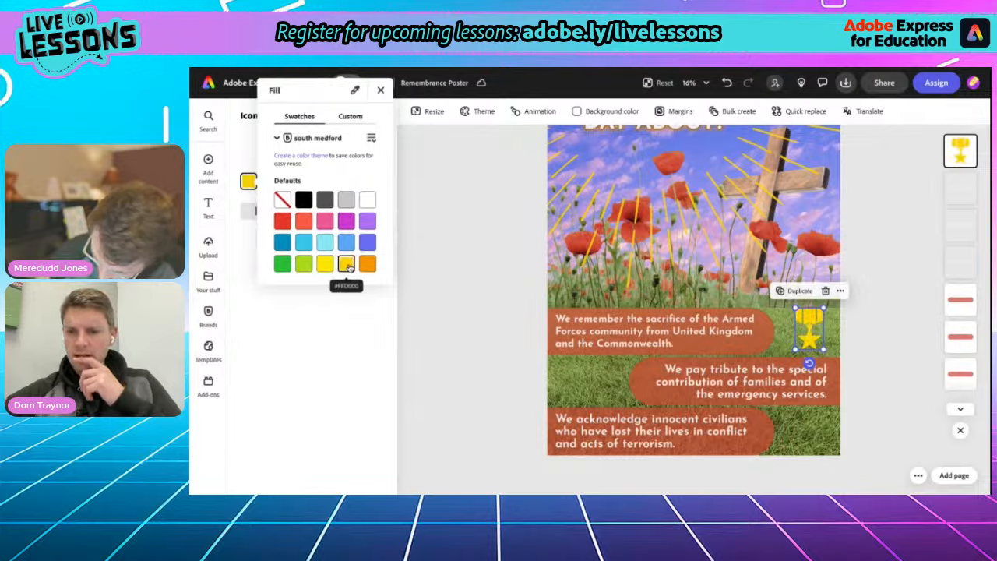
{"action": "left_click", "coordinate": [459, 363]}
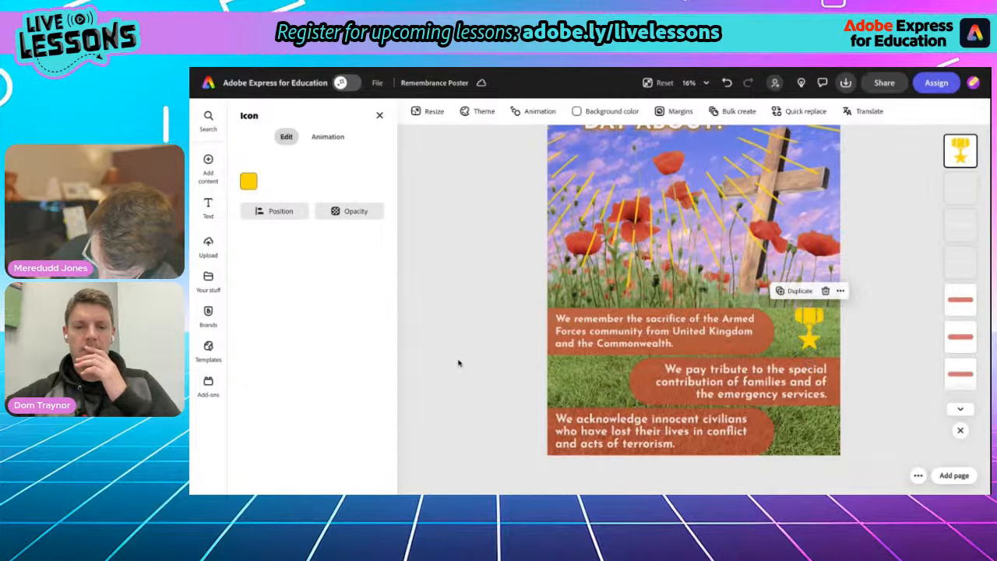
{"action": "left_click", "coordinate": [459, 363]}
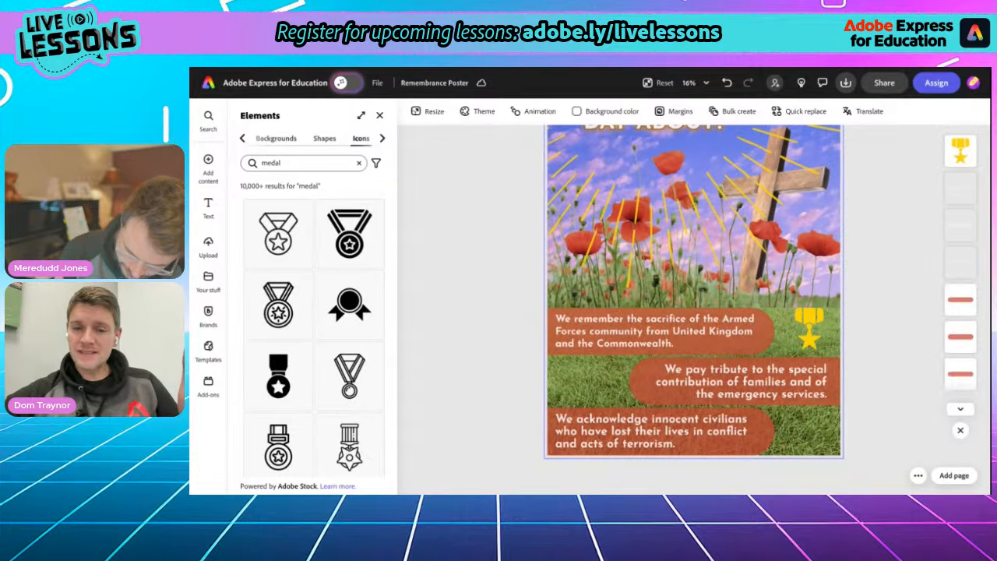
- Search the icons for "clap" and place the solid clapping-hands icon, scaled down, beside the families and emergency services sentence
{"action": "double_click", "coordinate": [271, 162]}
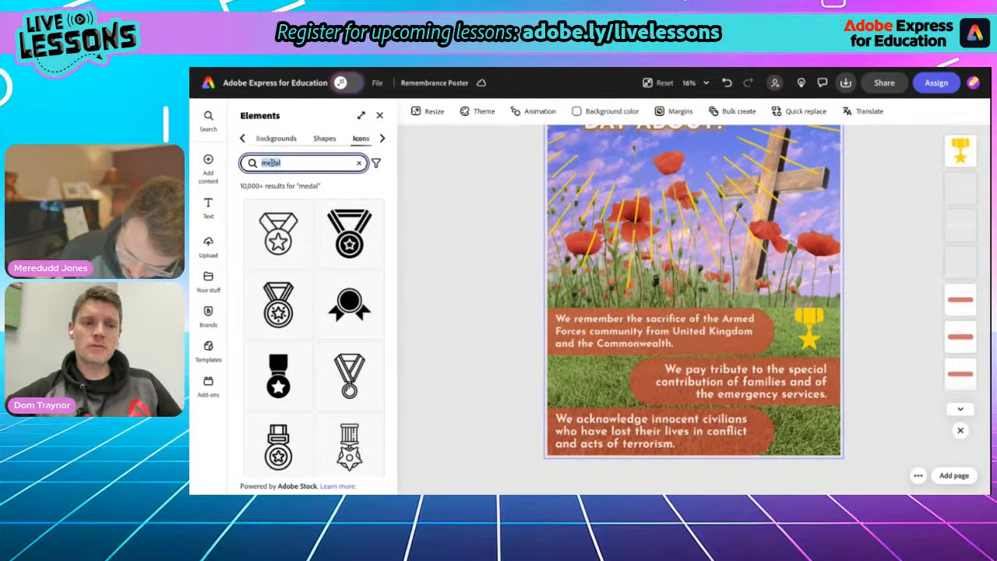
{"action": "type", "text": "clap"}
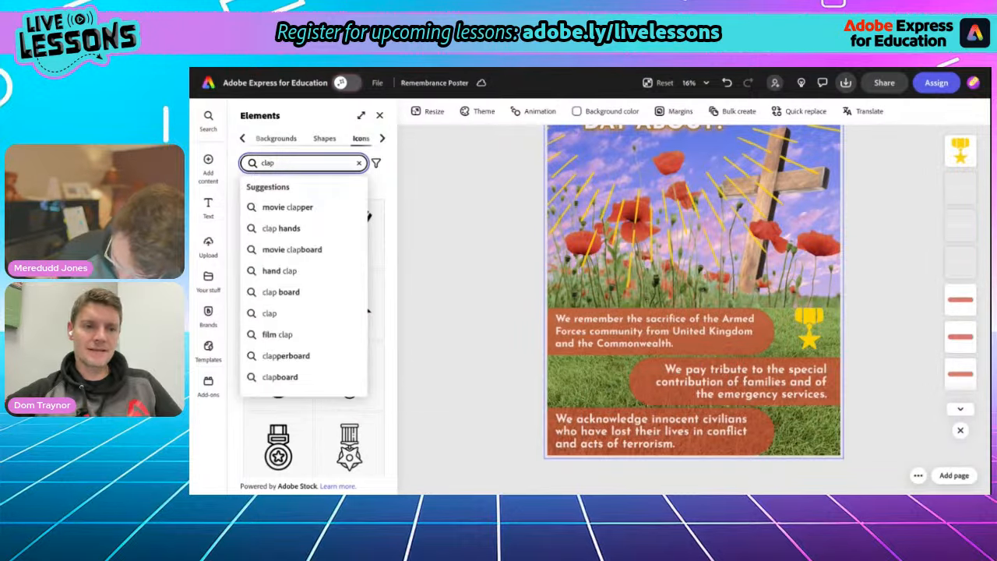
{"action": "key", "text": "Return"}
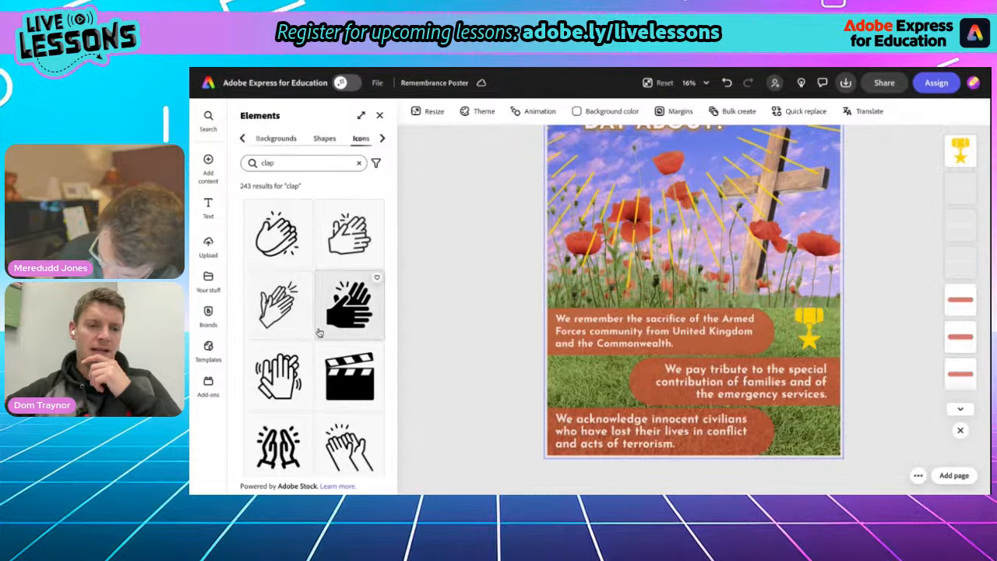
{"action": "left_click", "coordinate": [338, 313]}
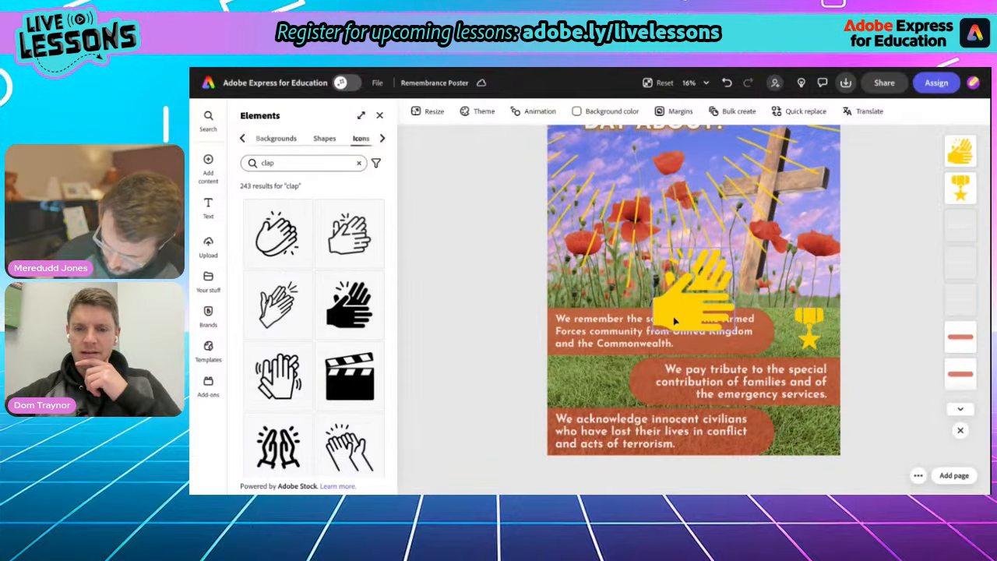
{"action": "left_click", "coordinate": [685, 299]}
{"action": "left_click_drag", "start_coordinate": [735, 247], "coordinate": [586, 383]}
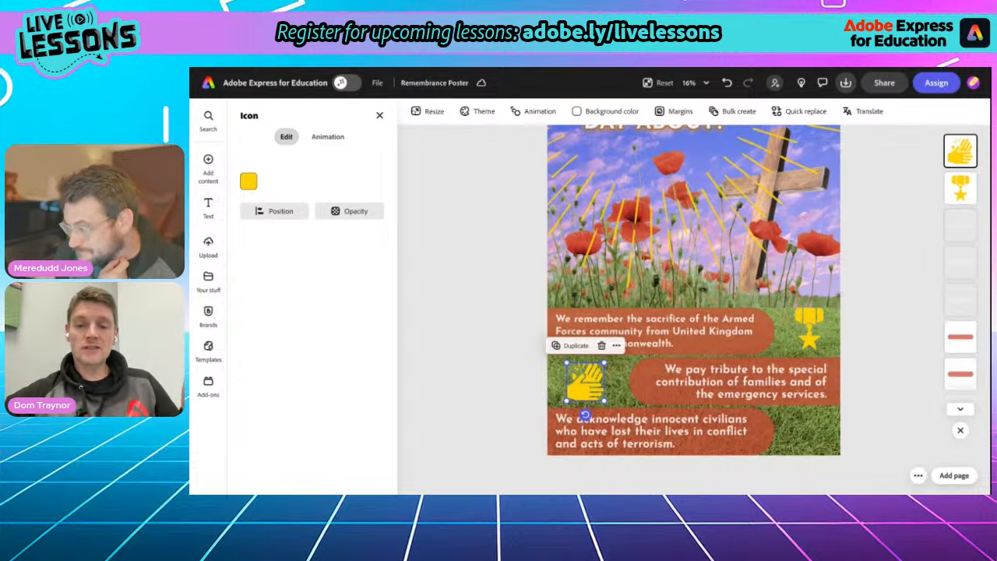
- Search the icon elements for "headstone"
{"action": "left_click", "coordinate": [379, 115]}
{"action": "left_click", "coordinate": [272, 162]}
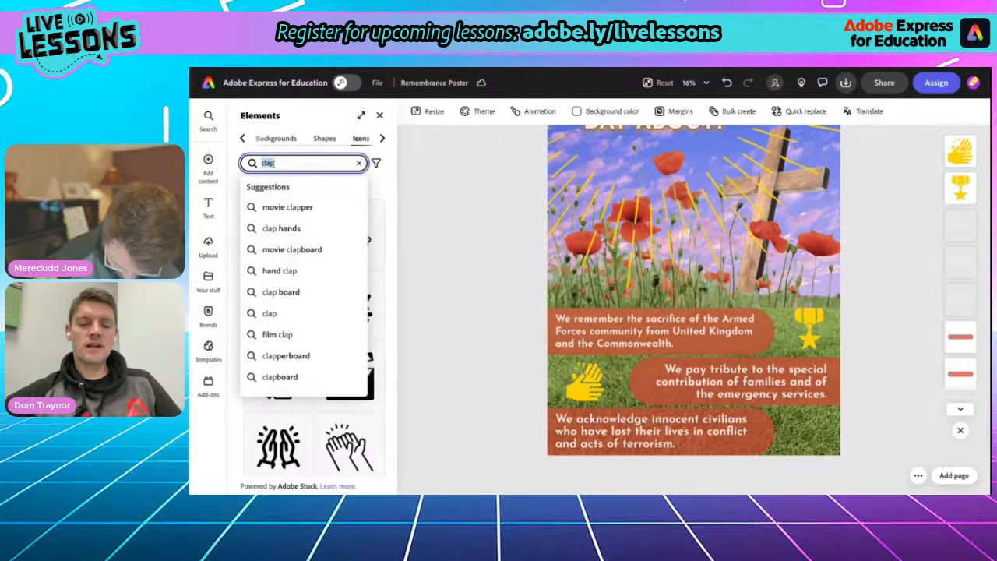
{"action": "type", "text": "grave"}
{"action": "key", "text": "BackSpace"}
{"action": "key", "text": "BackSpace"}
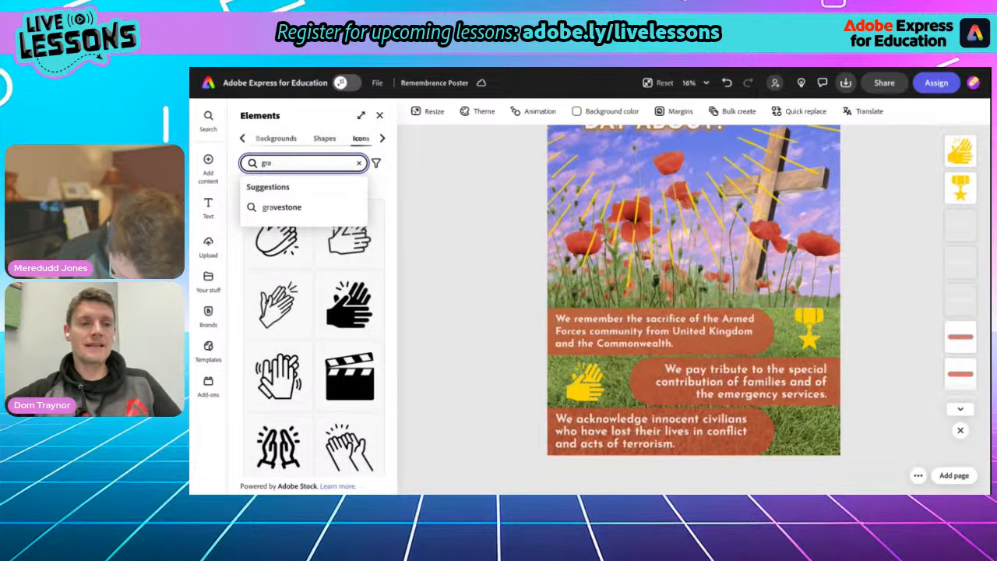
{"action": "key", "text": "BackSpace"}
{"action": "key", "text": "BackSpace"}
{"action": "key", "text": "BackSpace"}
{"action": "type", "text": "headstone"}
{"action": "key", "text": "Return"}
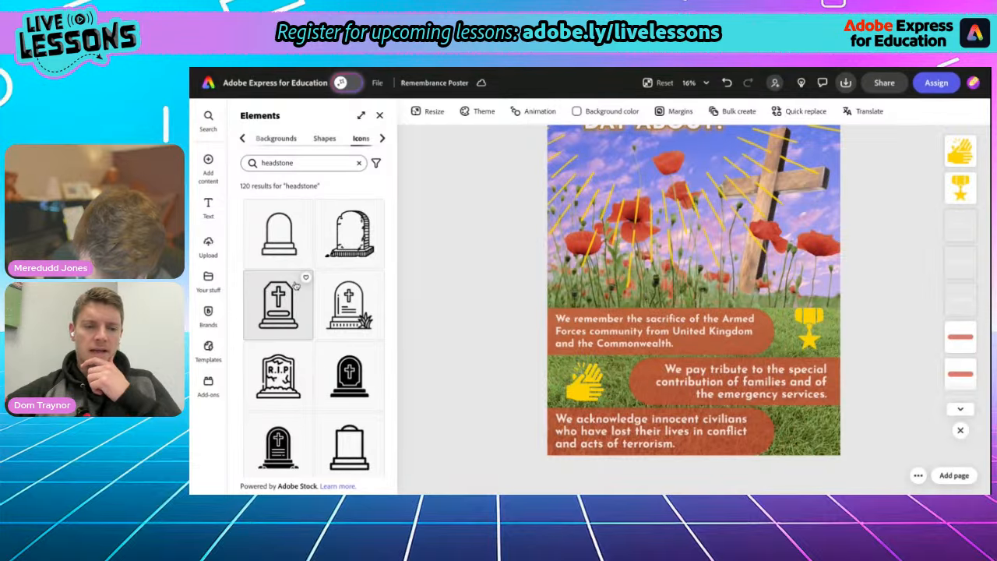
{"action": "left_click", "coordinate": [282, 306]}
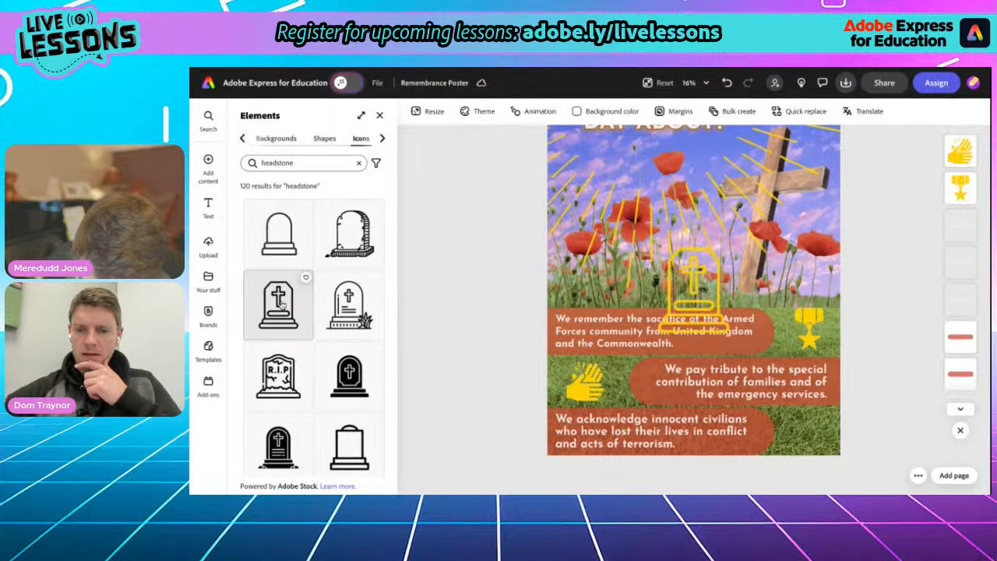
{"action": "left_click", "coordinate": [688, 290]}
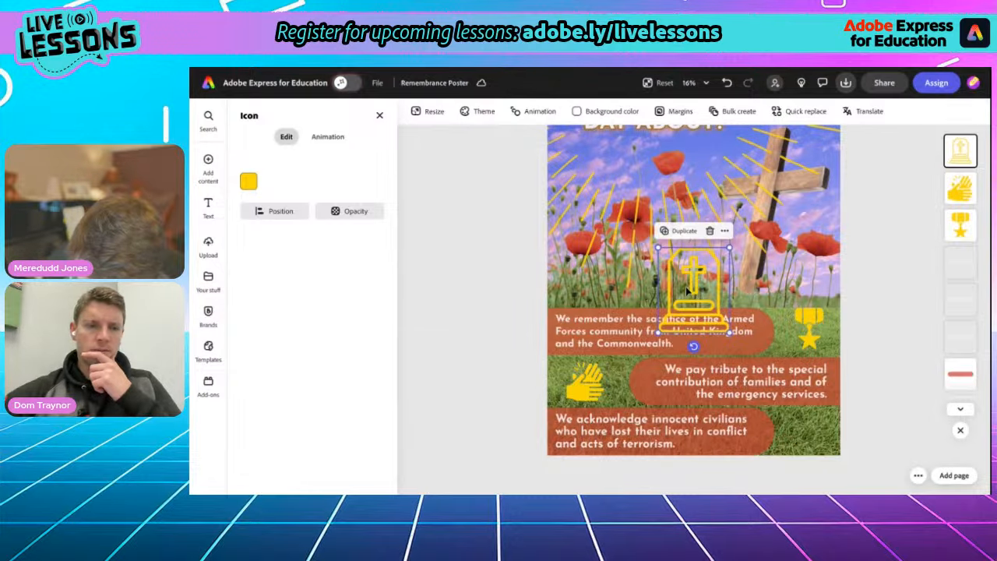
{"action": "key", "text": "Delete"}
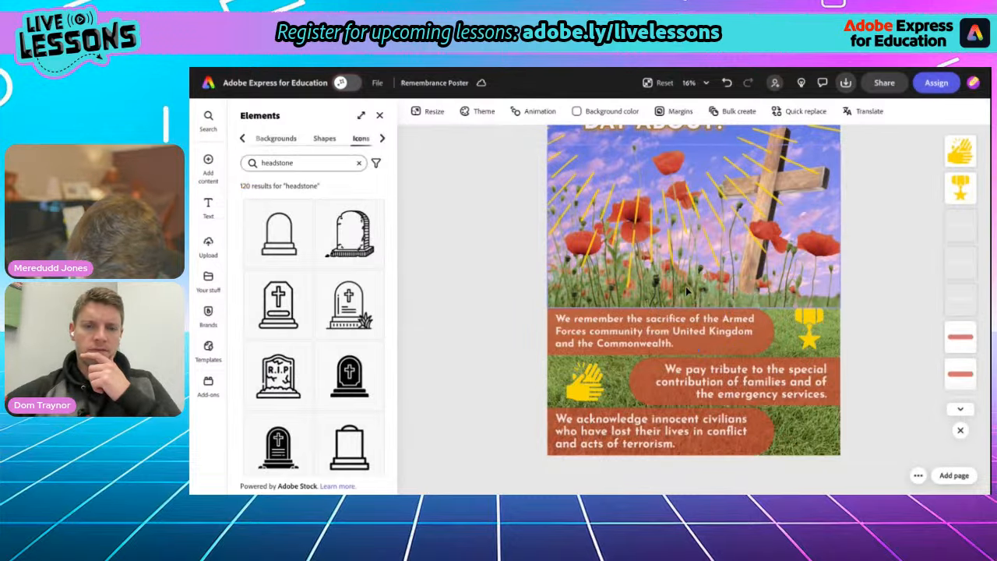
- Add the solid headstone icon with a cross, scaled down beside the innocent civilians sentence on the lowest red bar
{"action": "left_click", "coordinate": [352, 365]}
{"action": "left_click", "coordinate": [689, 302]}
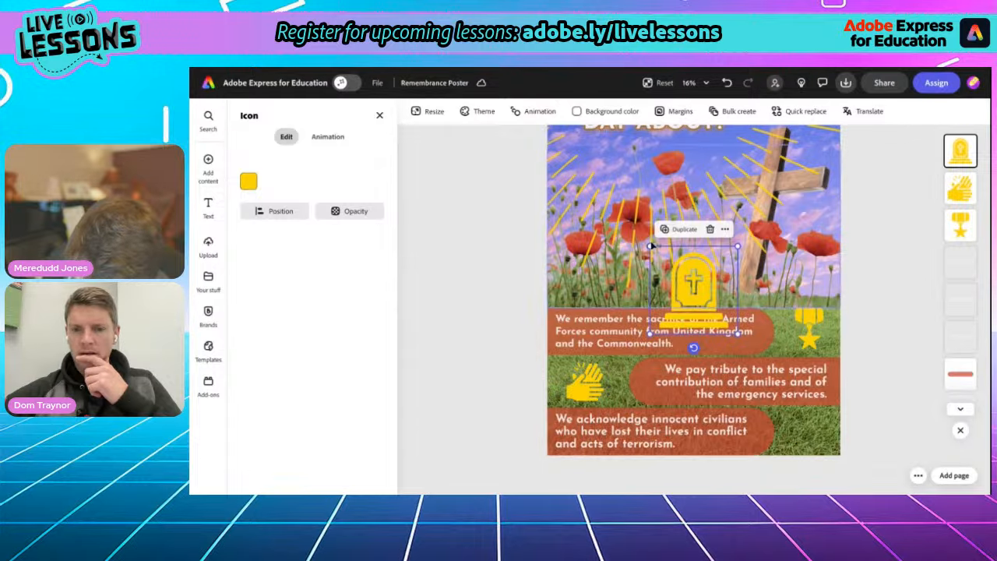
{"action": "left_click_drag", "start_coordinate": [650, 247], "coordinate": [808, 423]}
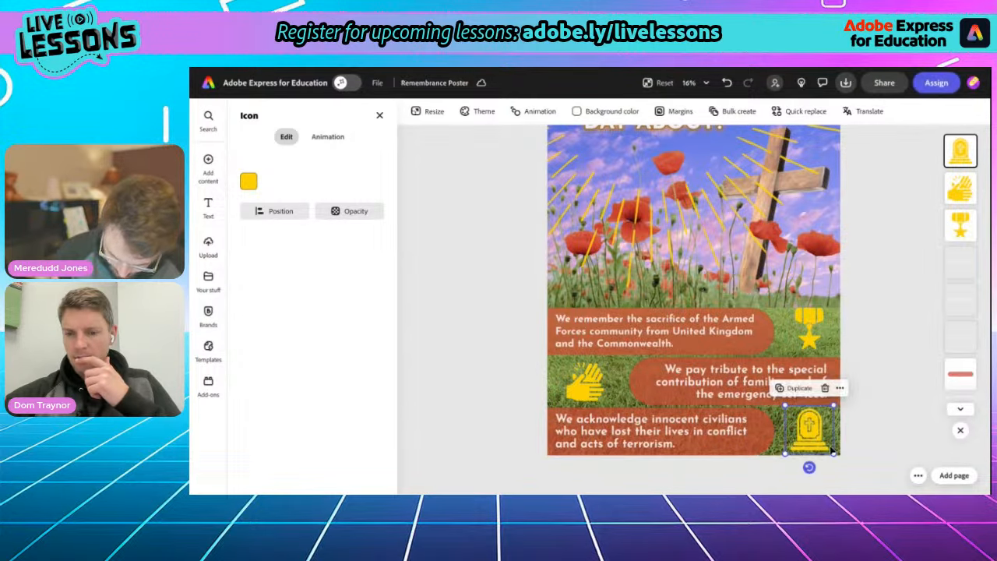
{"action": "left_click", "coordinate": [873, 405]}
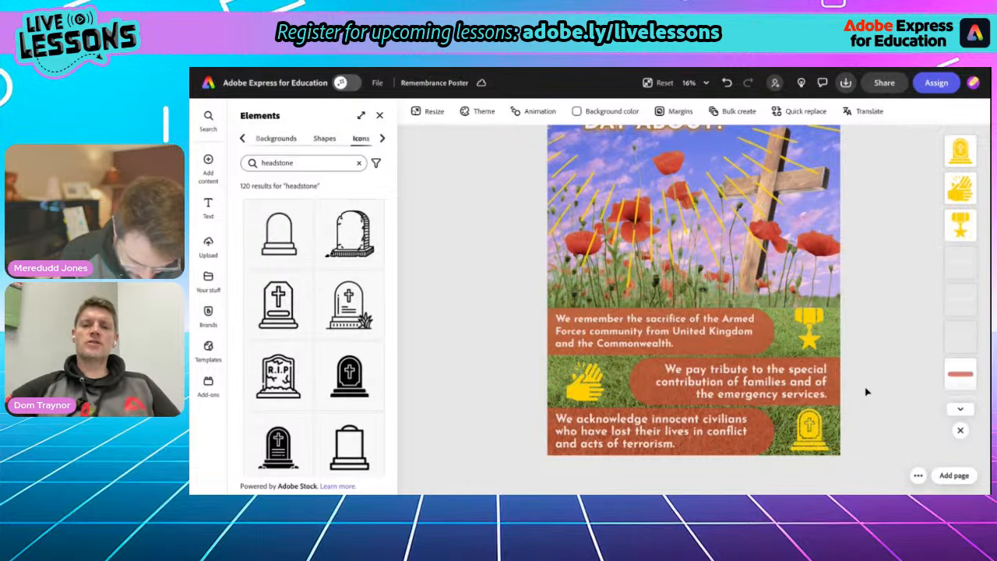
- Download the finished poster in the PDF Print file format
{"action": "scroll", "coordinate": [834, 342], "scroll_direction": "down", "scroll_amount": 2}
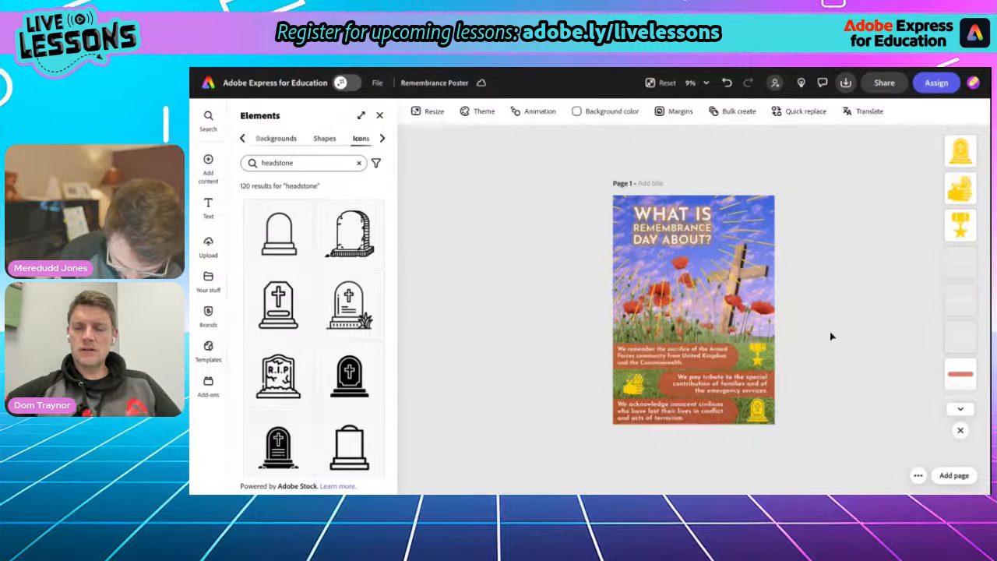
{"action": "scroll", "coordinate": [827, 338], "scroll_direction": "up", "scroll_amount": 1}
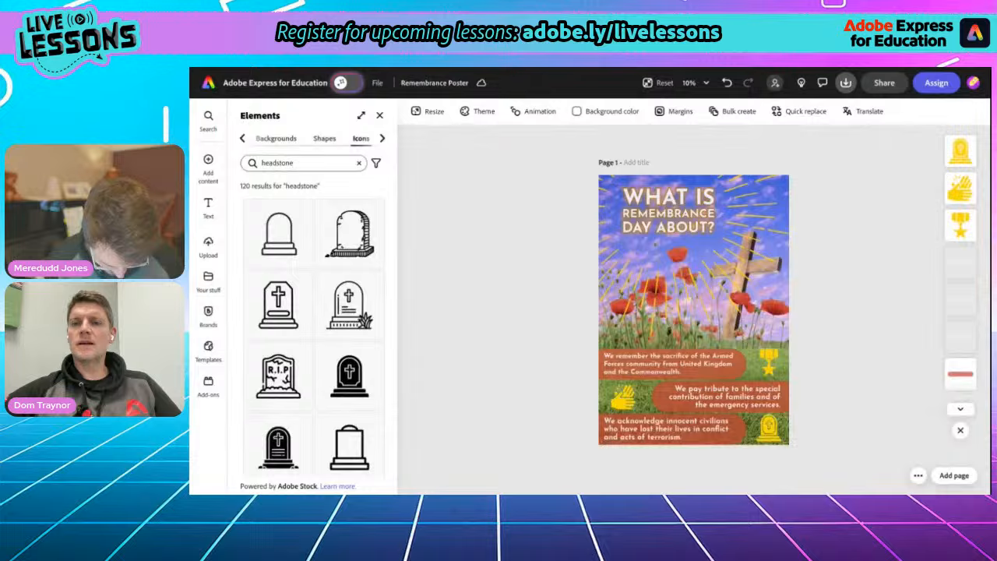
{"action": "left_click", "coordinate": [853, 111]}
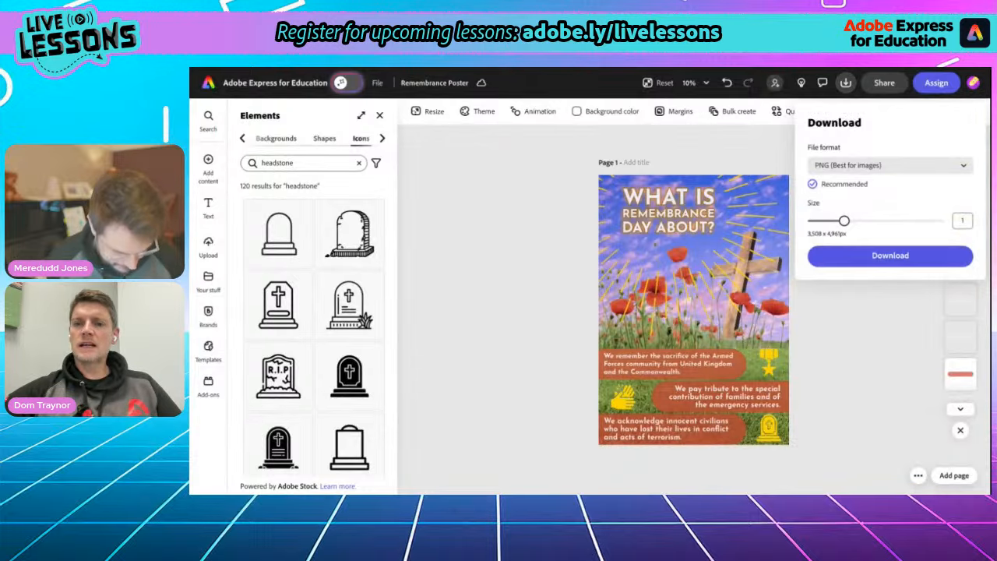
{"action": "left_click", "coordinate": [851, 164]}
{"action": "left_click", "coordinate": [857, 242]}
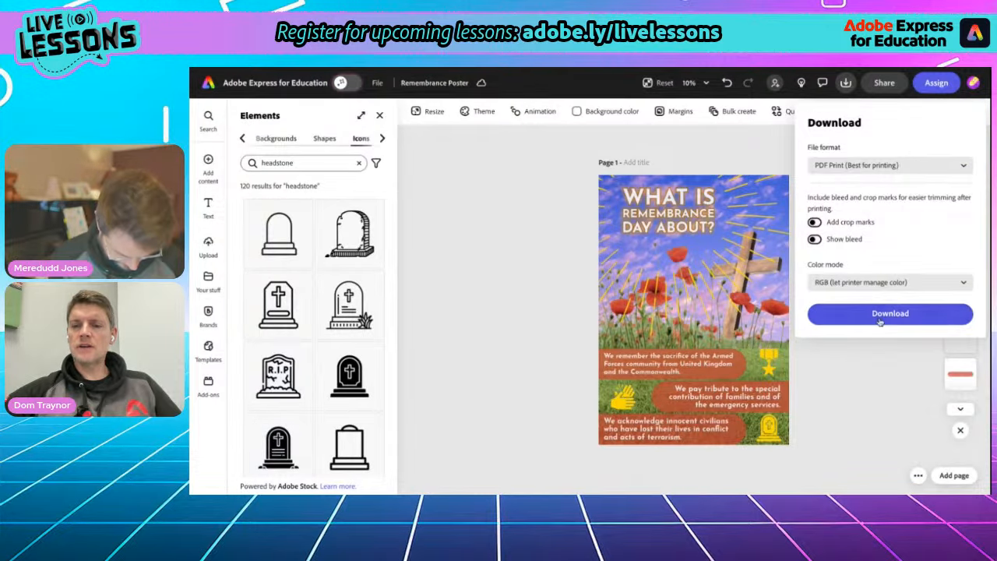
{"action": "left_click", "coordinate": [903, 317]}
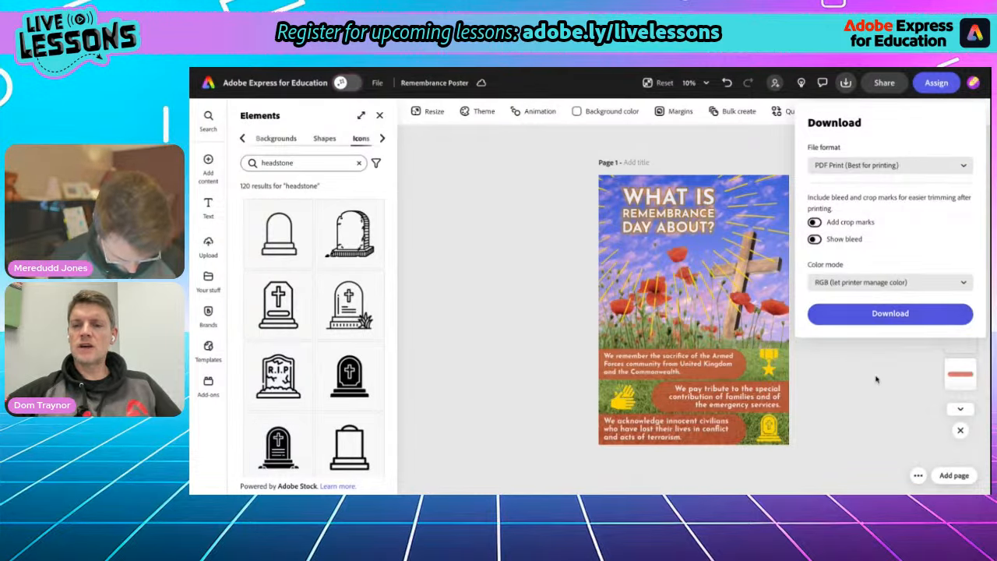
- Examine the poster's sharing options, including the view-only link settings, and close them without creating a link
{"action": "left_click", "coordinate": [889, 84]}
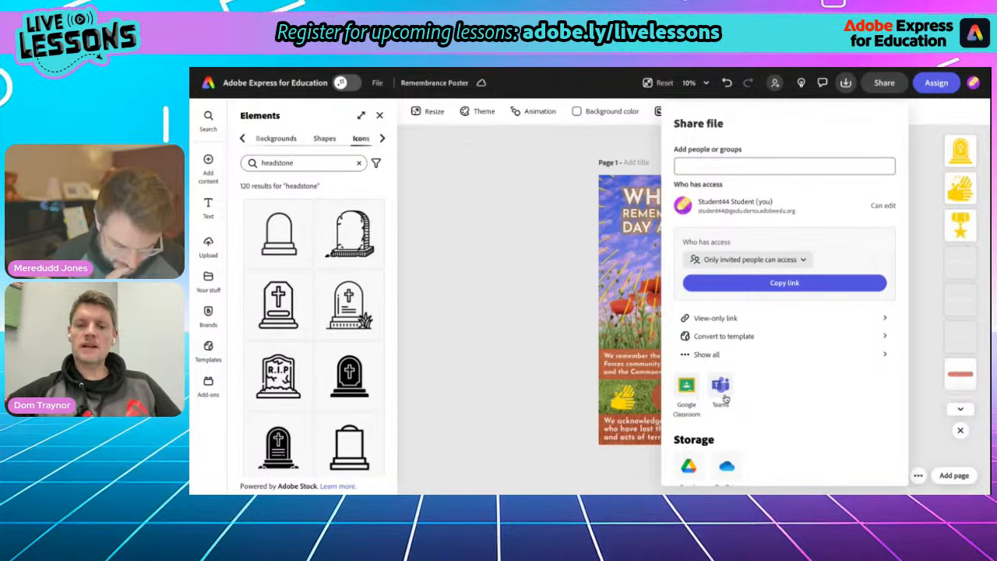
{"action": "scroll", "coordinate": [725, 393], "scroll_direction": "down", "scroll_amount": 1}
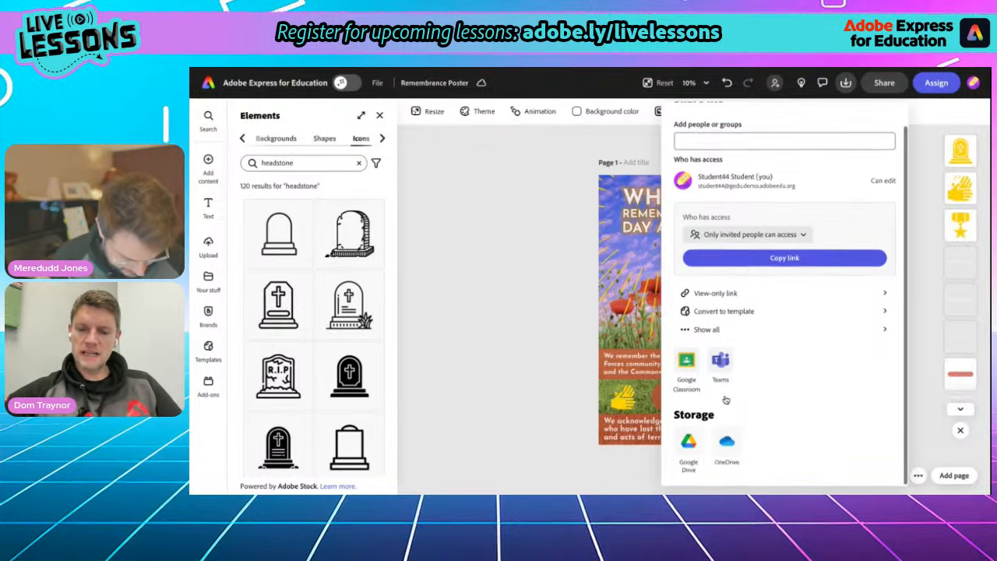
{"action": "left_click", "coordinate": [752, 293]}
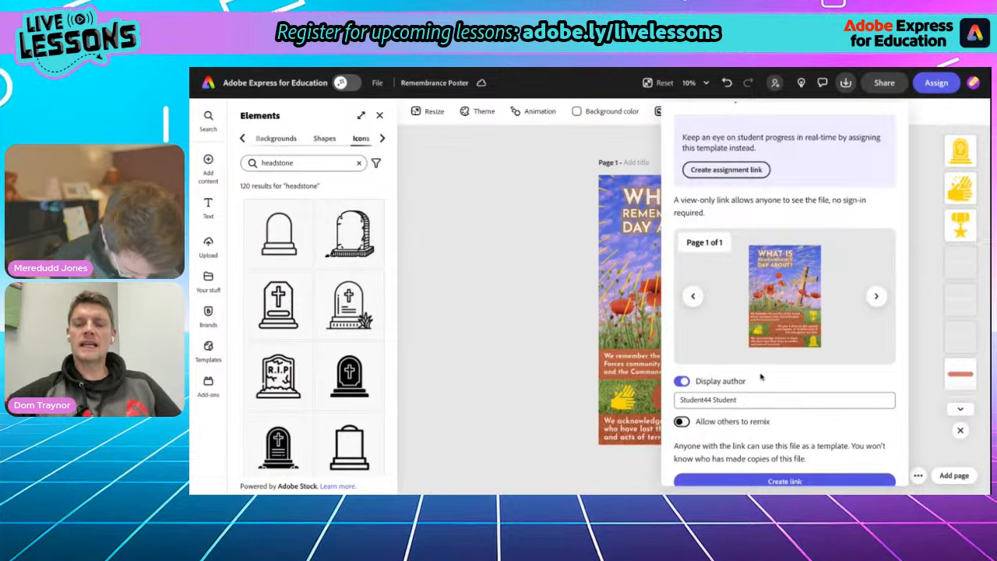
{"action": "scroll", "coordinate": [762, 377], "scroll_direction": "down", "scroll_amount": 1}
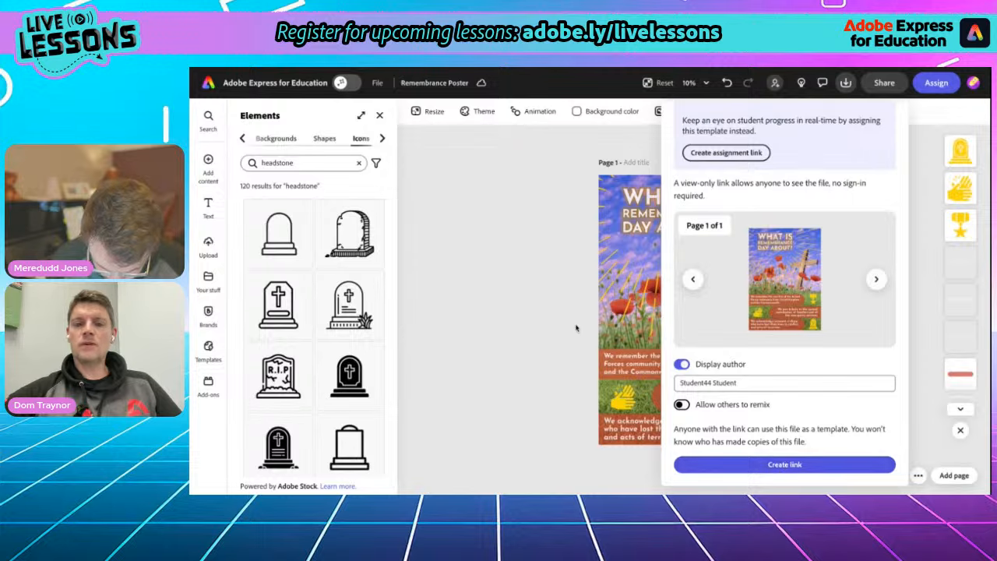
{"action": "left_click", "coordinate": [540, 305]}
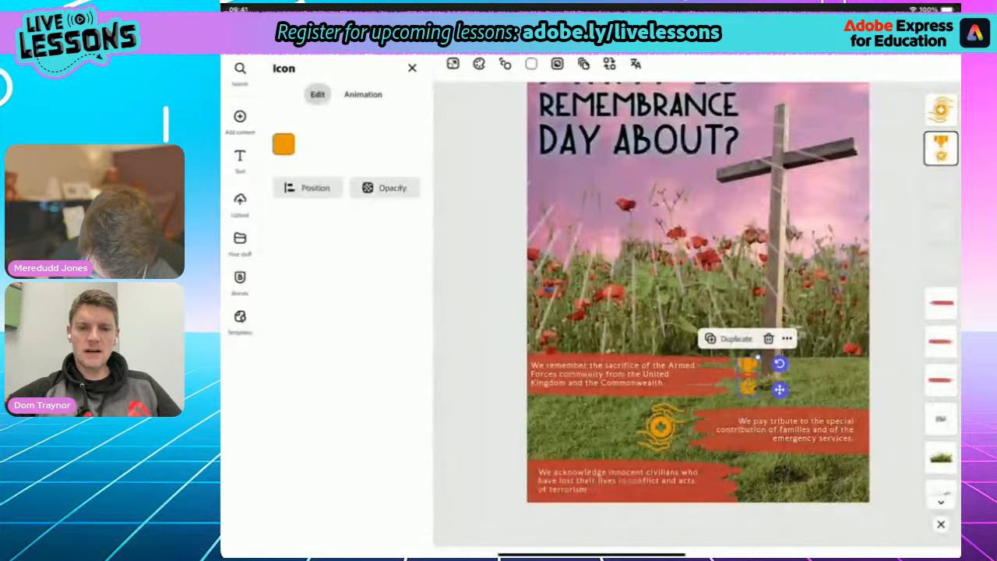
- Search the icon elements for "Graves"
{"action": "key", "text": "Escape"}
{"action": "left_click", "coordinate": [748, 375]}
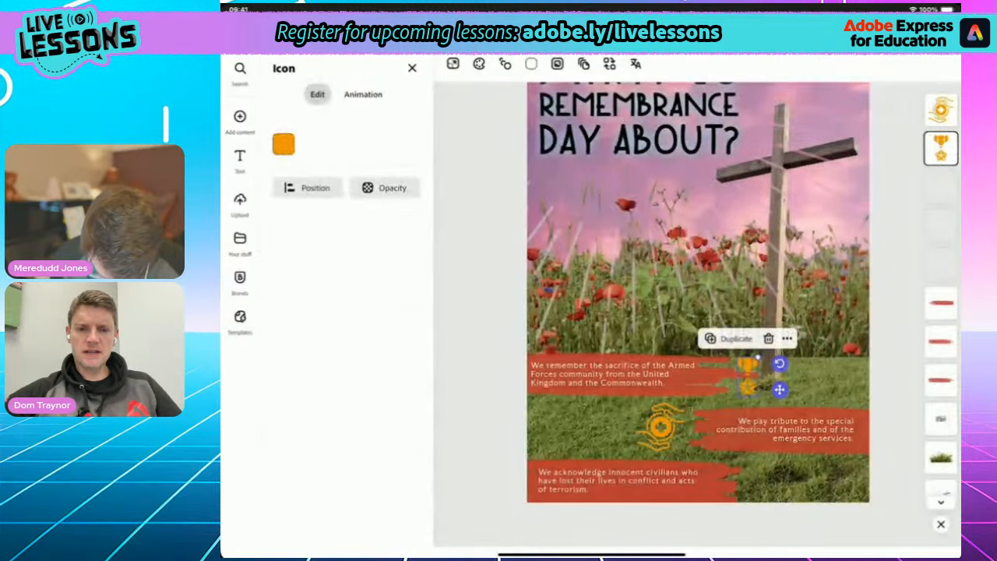
{"action": "left_click", "coordinate": [660, 427]}
{"action": "key", "text": "Escape"}
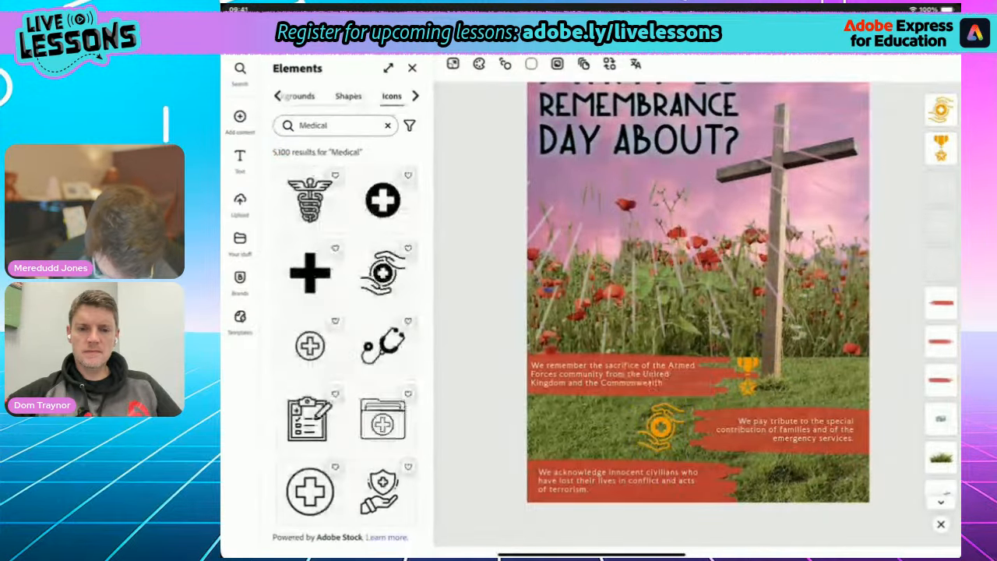
{"action": "left_click", "coordinate": [388, 125]}
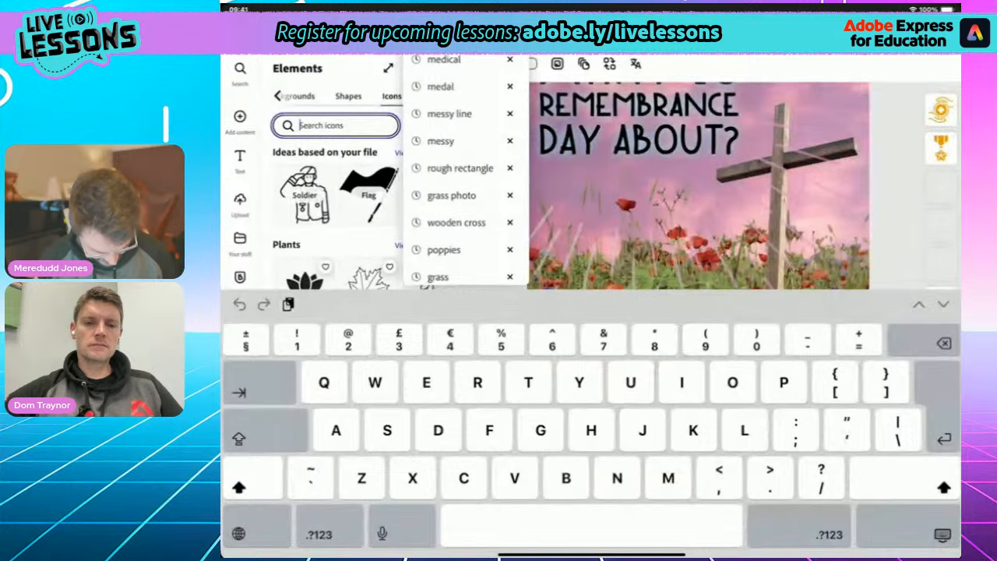
{"action": "type", "text": "Graves"}
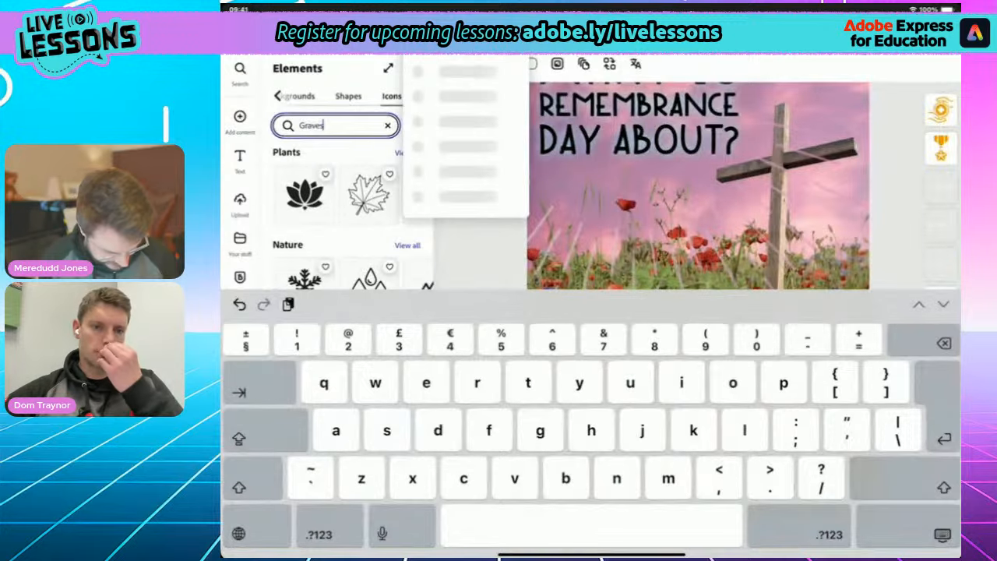
{"action": "key", "text": "Return"}
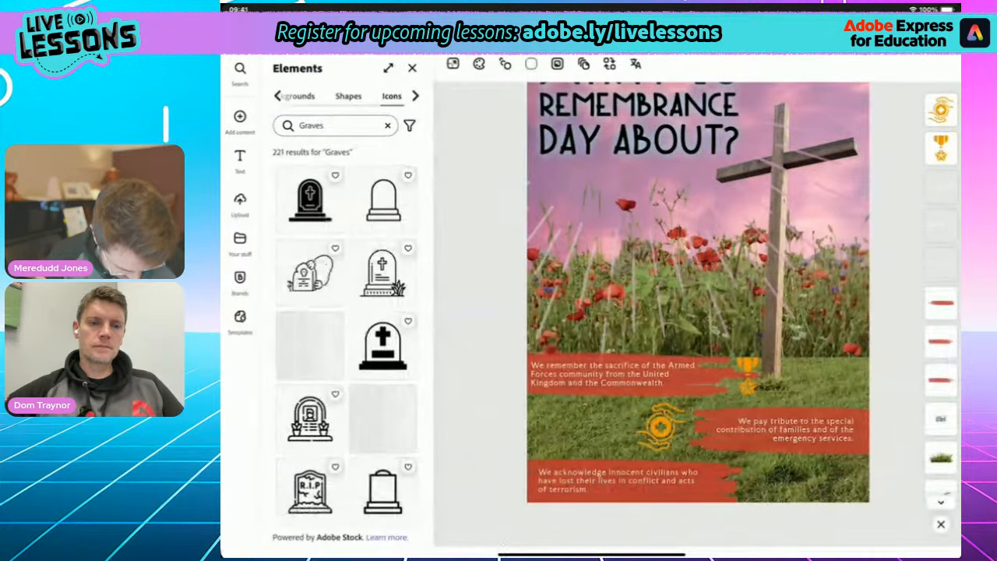
- Add the solid rounded gravestone icon at the end of the lowest red brush stroke, beside the innocent civilians sentence
{"action": "scroll", "coordinate": [346, 335], "scroll_direction": "down", "scroll_amount": 10}
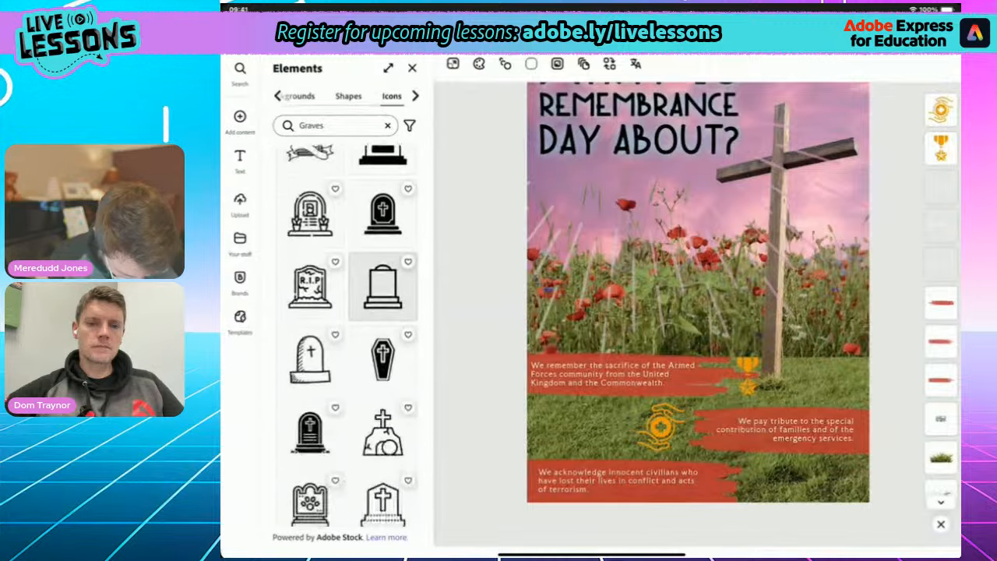
{"action": "scroll", "coordinate": [353, 335], "scroll_direction": "down", "scroll_amount": 10}
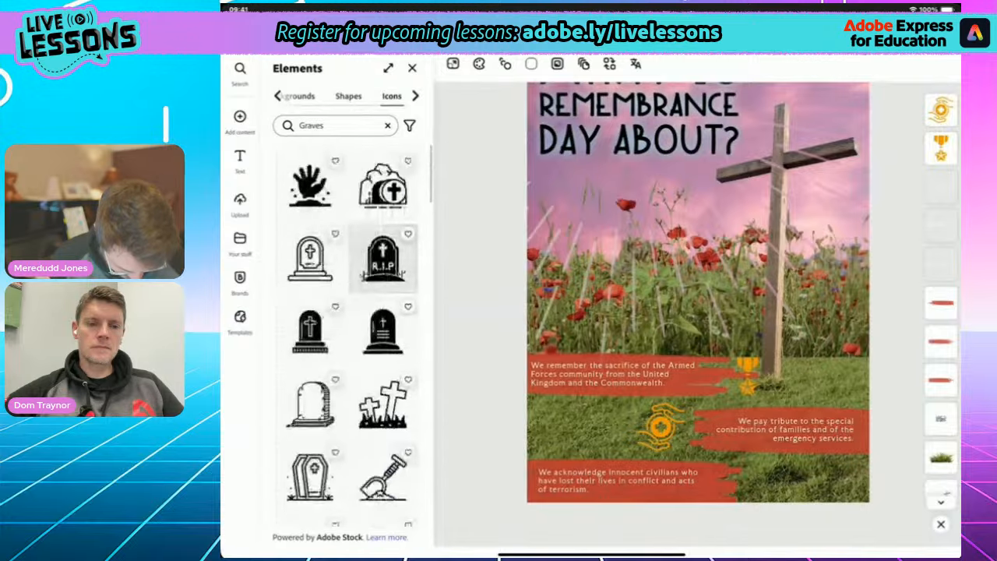
{"action": "scroll", "coordinate": [353, 335], "scroll_direction": "down", "scroll_amount": 10}
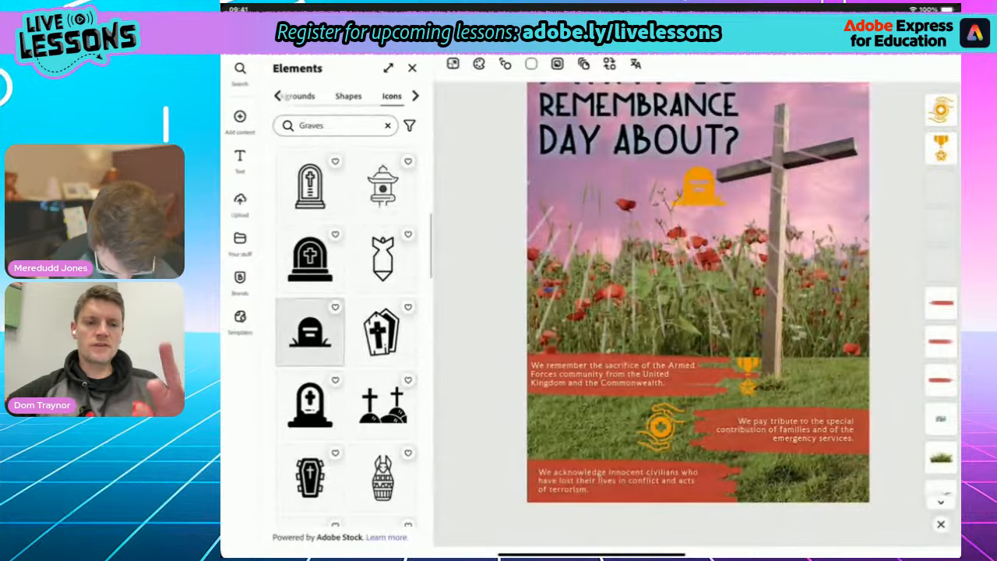
{"action": "left_click", "coordinate": [310, 333]}
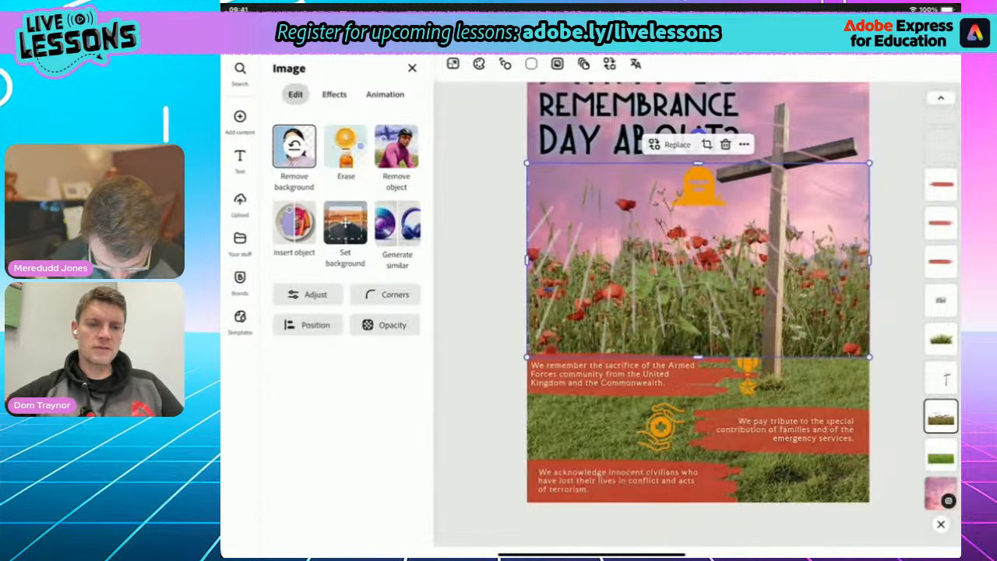
{"action": "left_click", "coordinate": [699, 188]}
{"action": "left_click_drag", "start_coordinate": [699, 187], "coordinate": [768, 478]}
{"action": "left_click", "coordinate": [412, 68]}
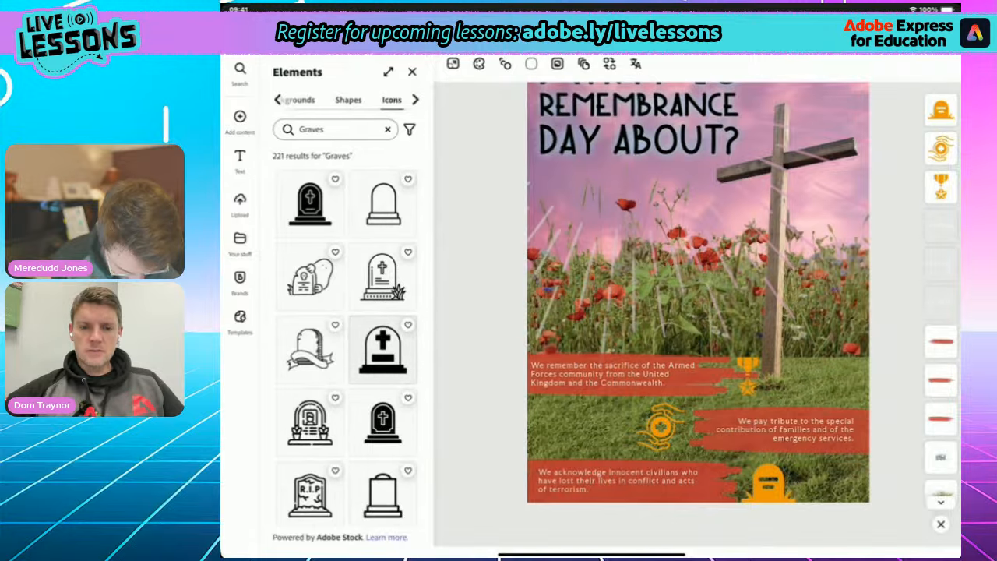
- Replace the gravestone icon beside the innocent civilians sentence with the icon of two crosses on mounds
{"action": "scroll", "coordinate": [347, 335], "scroll_direction": "down", "scroll_amount": 10}
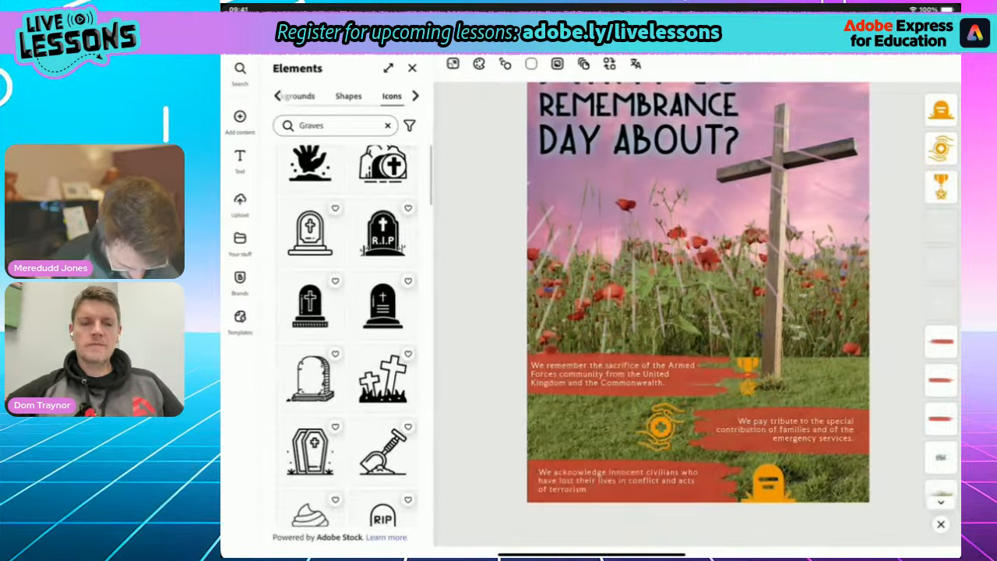
{"action": "scroll", "coordinate": [347, 335], "scroll_direction": "down", "scroll_amount": 2}
{"action": "scroll", "coordinate": [352, 335], "scroll_direction": "down", "scroll_amount": 10}
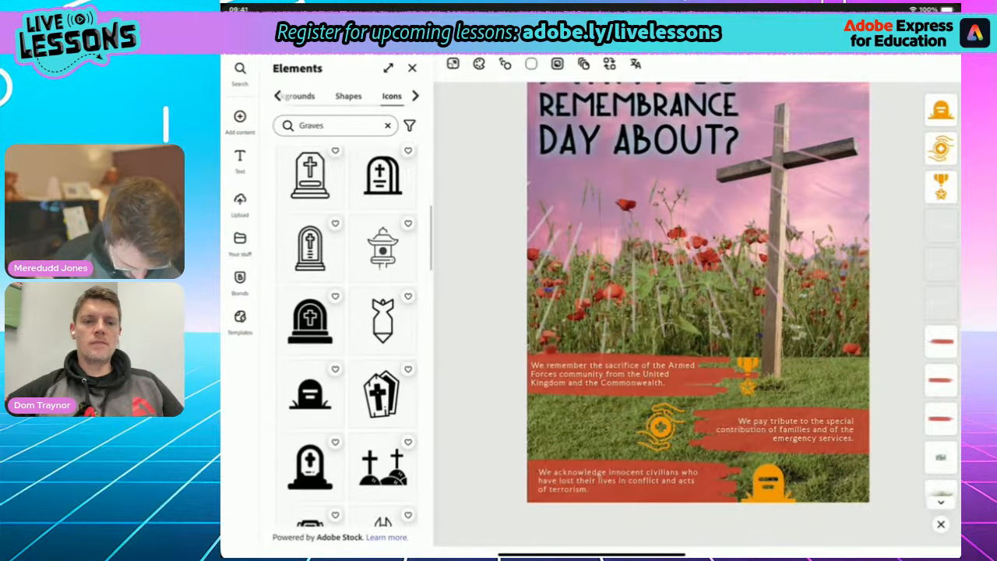
{"action": "left_click", "coordinate": [382, 250]}
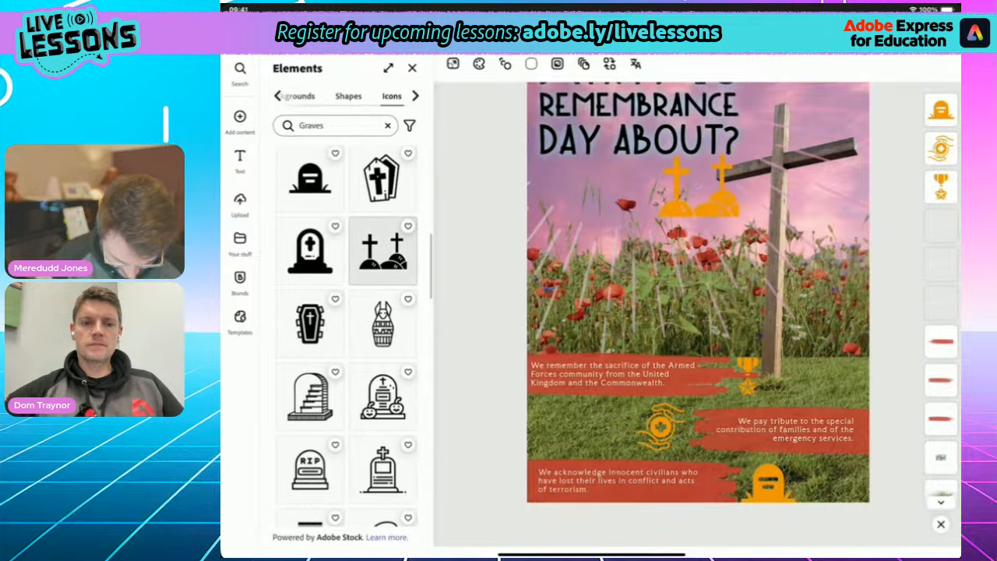
{"action": "left_click", "coordinate": [767, 483]}
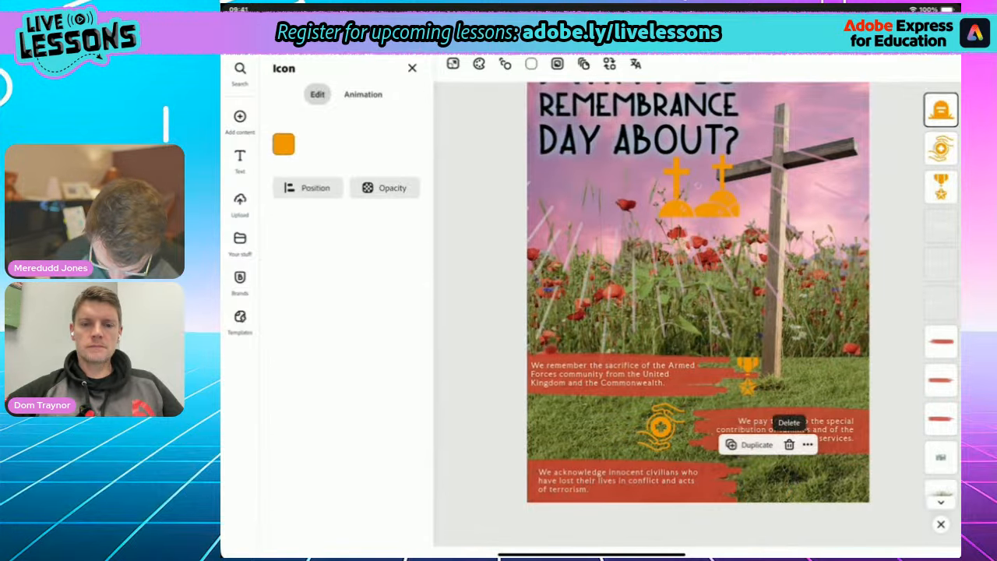
{"action": "left_click", "coordinate": [788, 442]}
{"action": "left_click_drag", "start_coordinate": [699, 181], "coordinate": [779, 473]}
{"action": "left_click", "coordinate": [896, 405]}
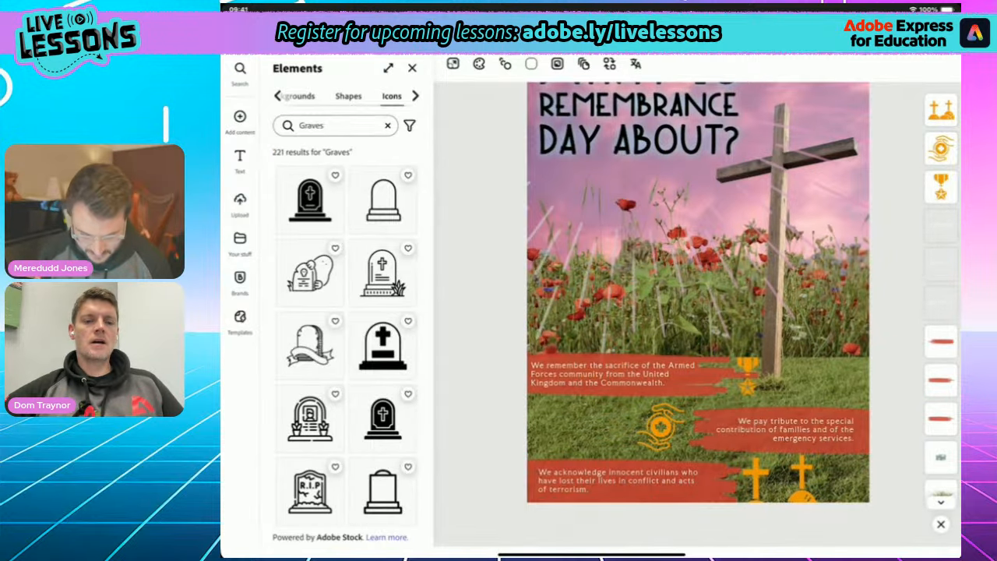
- Examine the lesson page's Activity 2 brief for the Remembrance Video and its list of things to include
{"action": "scroll", "coordinate": [698, 296], "scroll_direction": "down", "scroll_amount": 4}
{"action": "scroll", "coordinate": [698, 296], "scroll_direction": "up", "scroll_amount": 2}
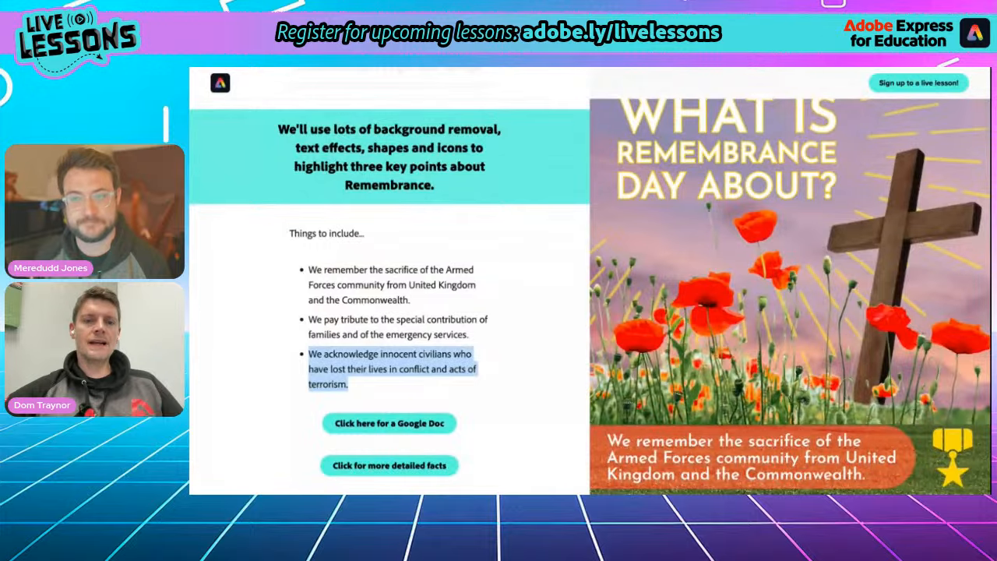
{"action": "left_click", "coordinate": [536, 291]}
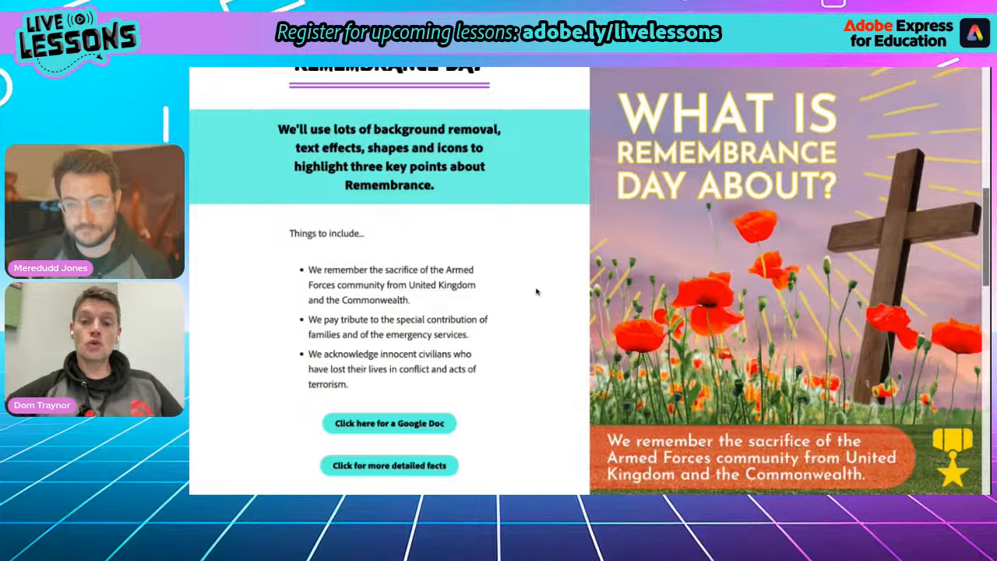
{"action": "scroll", "coordinate": [536, 291], "scroll_direction": "down", "scroll_amount": 4}
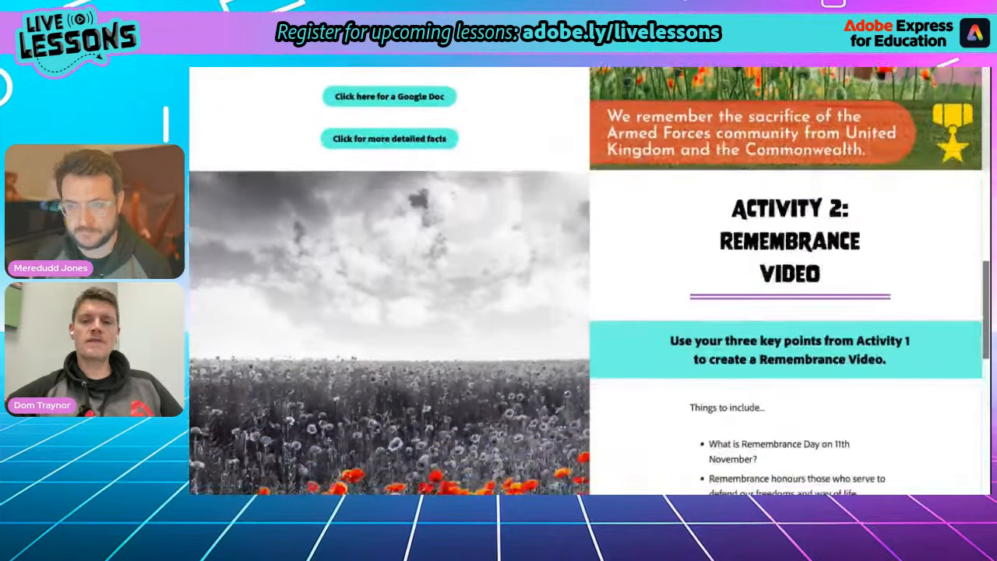
{"action": "scroll", "coordinate": [536, 292], "scroll_direction": "down", "scroll_amount": 2}
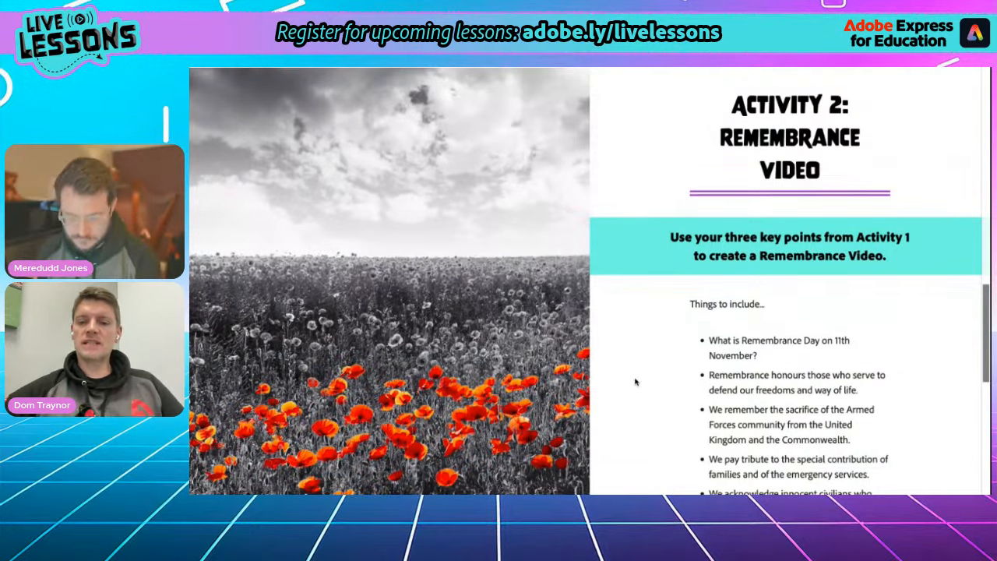
{"action": "scroll", "coordinate": [636, 381], "scroll_direction": "down", "scroll_amount": 1}
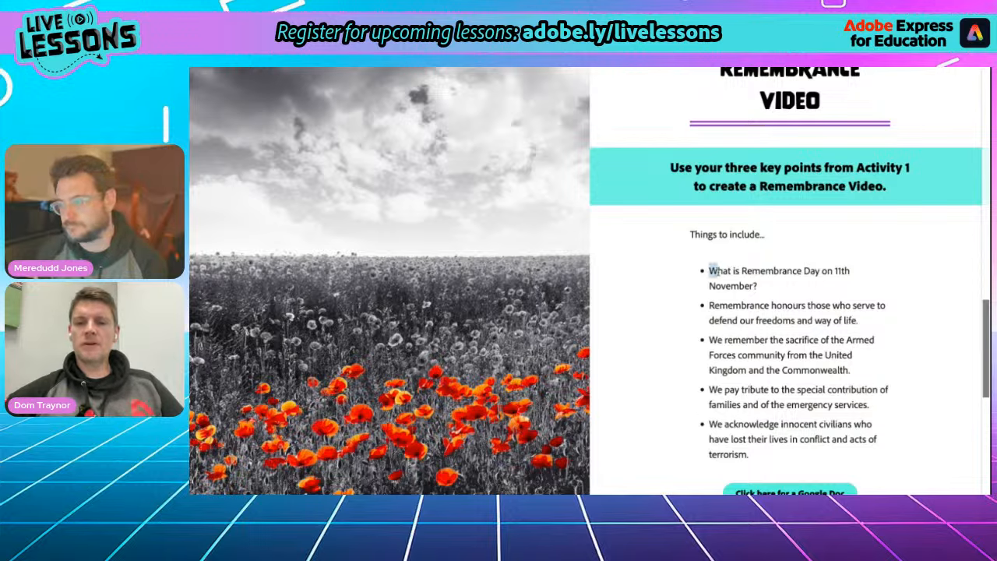
{"action": "left_click_drag", "start_coordinate": [711, 271], "coordinate": [769, 289]}
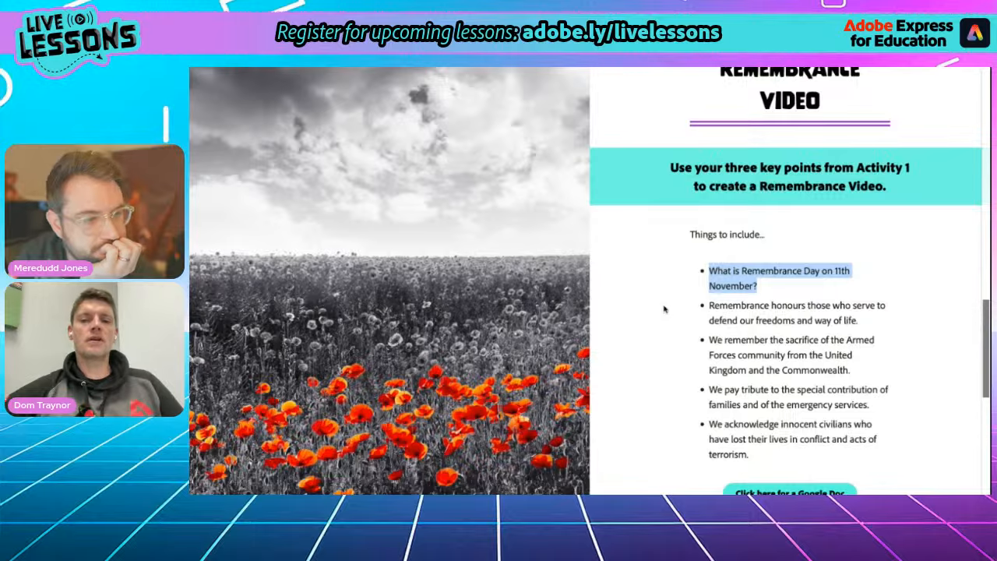
{"action": "scroll", "coordinate": [663, 309], "scroll_direction": "down", "scroll_amount": 1}
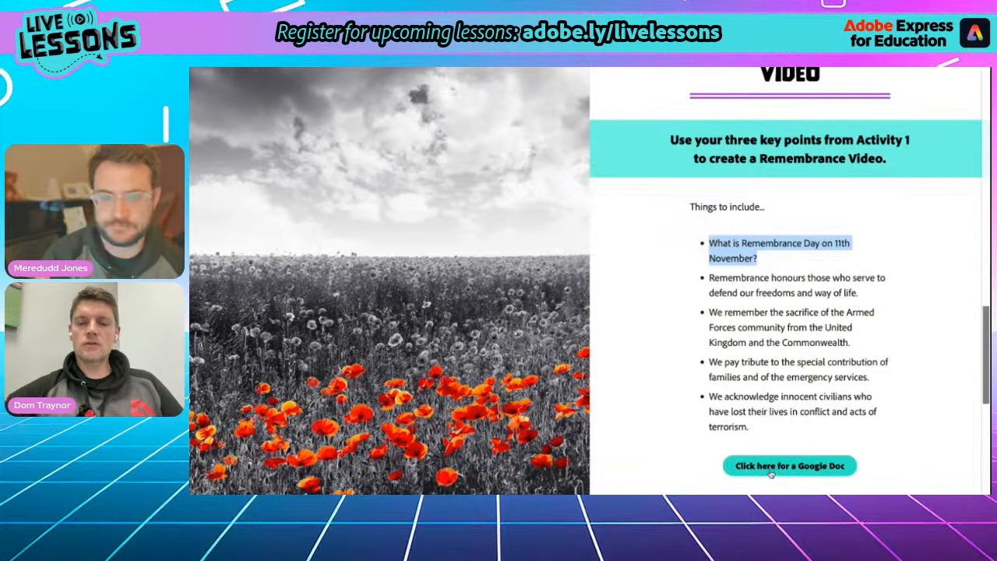
- Switch from the lesson page to Adobe Express, return to its home page and create a new video project
{"action": "left_click", "coordinate": [557, 69]}
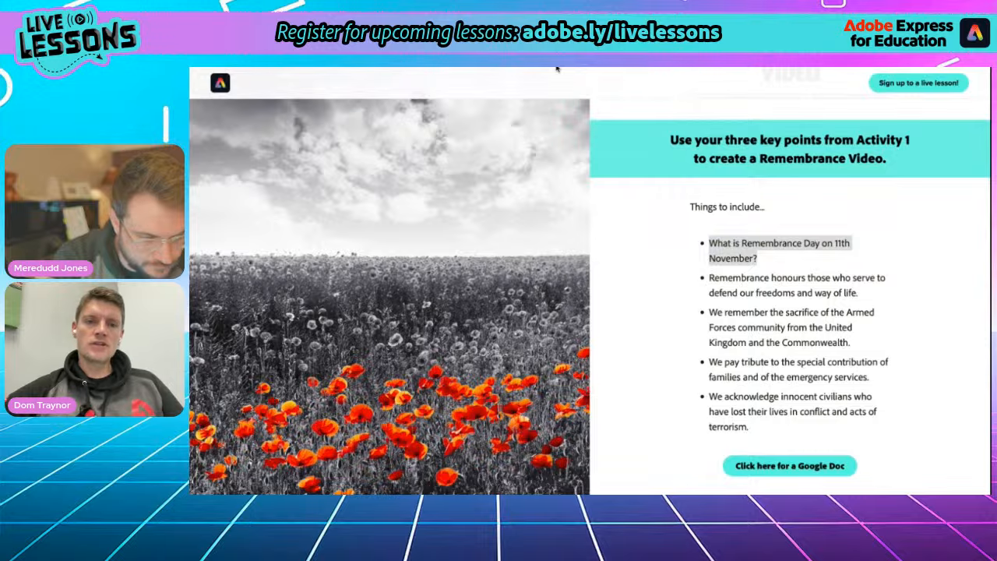
{"action": "left_click", "coordinate": [557, 69]}
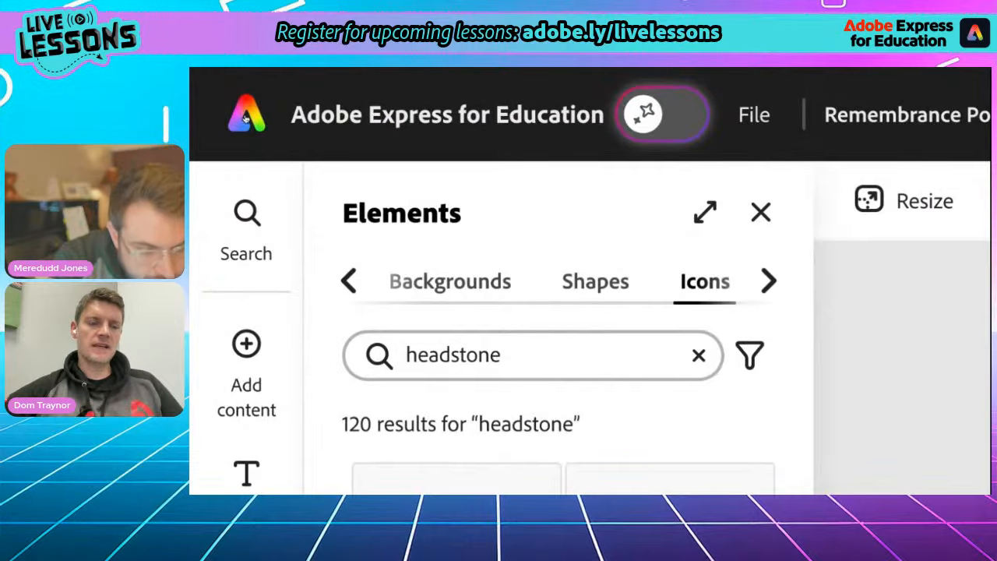
{"action": "left_click", "coordinate": [244, 115]}
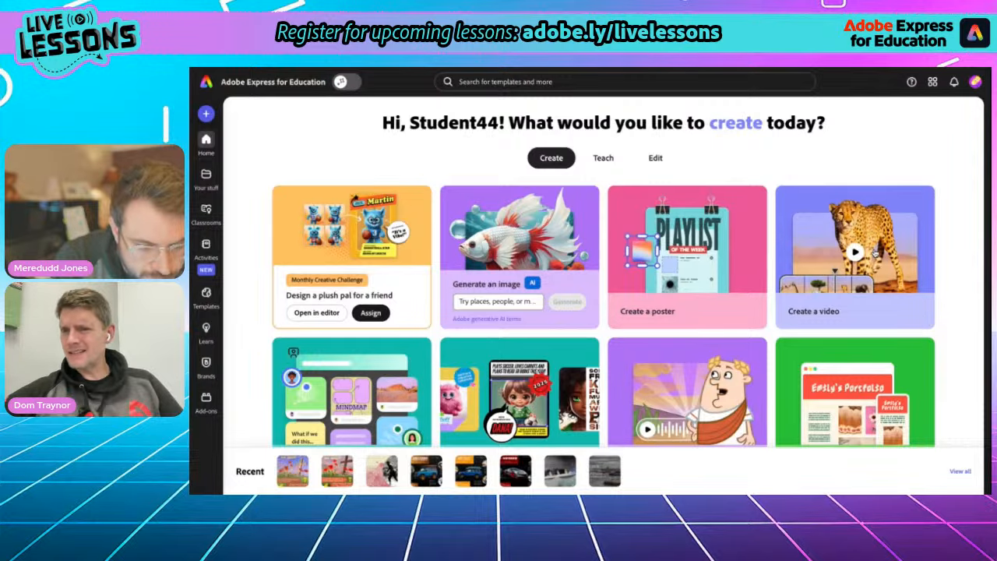
{"action": "left_click", "coordinate": [876, 253]}
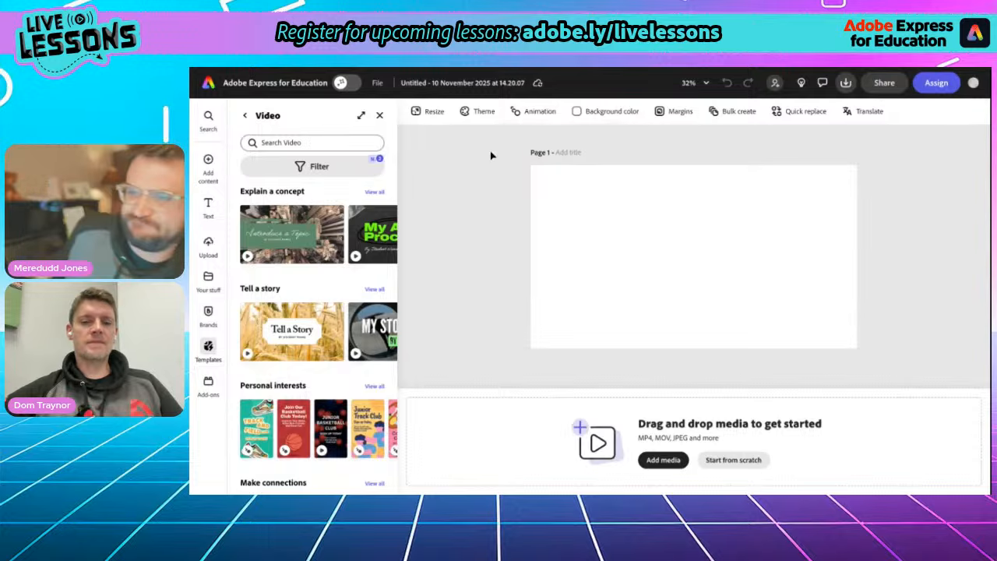
- Rename the new video project as "Remembrance Video"
{"action": "left_click", "coordinate": [441, 82]}
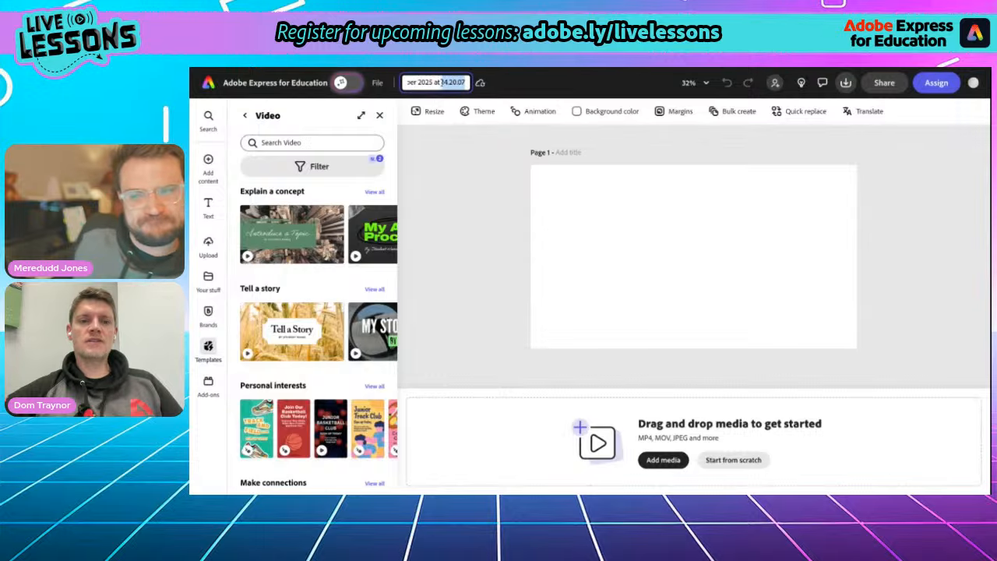
{"action": "type", "text": "Remembrance"}
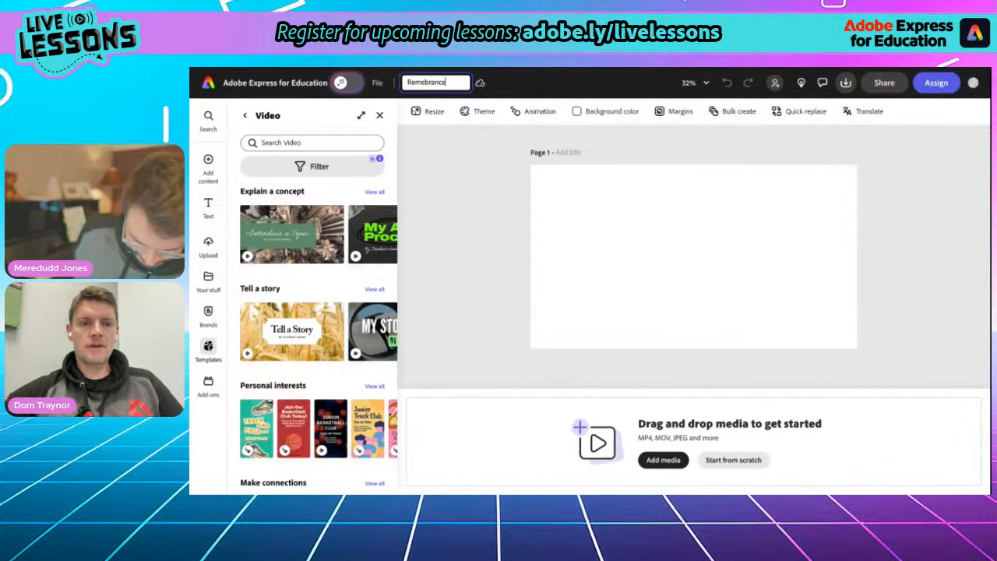
{"action": "key", "text": "BackSpace"}
{"action": "key", "text": "BackSpace"}
{"action": "key", "text": "BackSpace"}
{"action": "key", "text": "BackSpace"}
{"action": "type", "text": "mbr"}
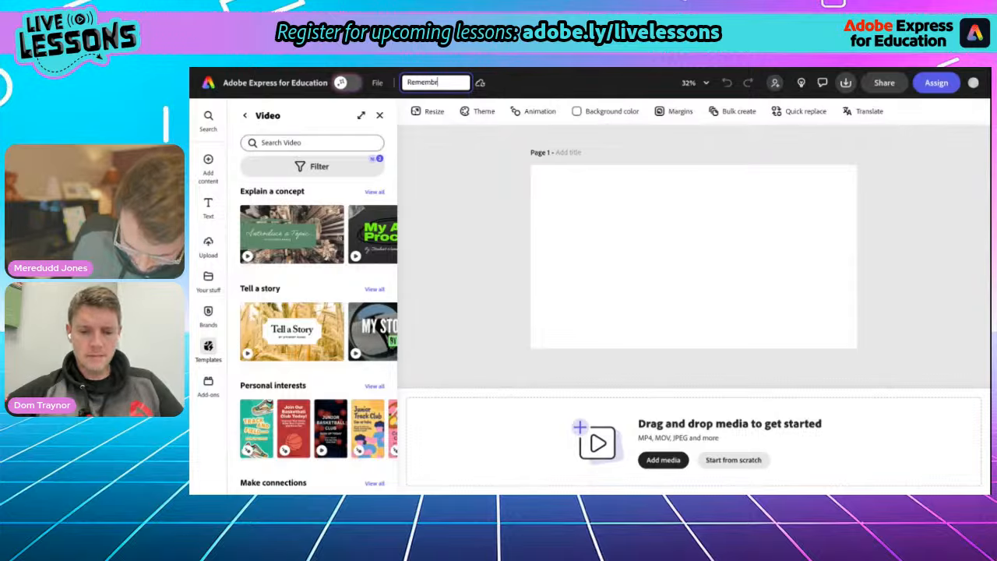
{"action": "type", "text": "ance Video"}
{"action": "left_click", "coordinate": [499, 131]}
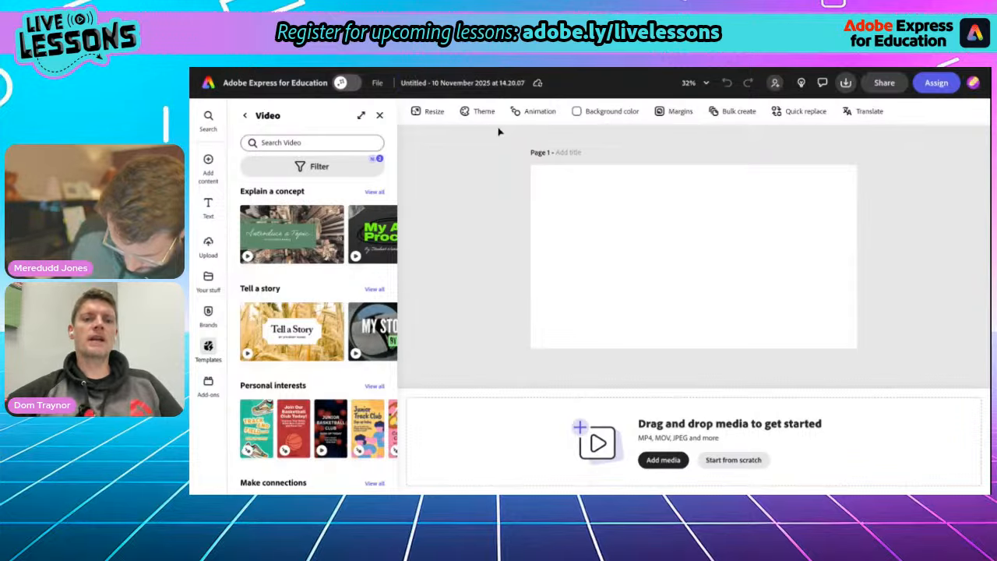
- Close the video templates and search the stock videos for "poppies"
{"action": "left_click", "coordinate": [380, 116]}
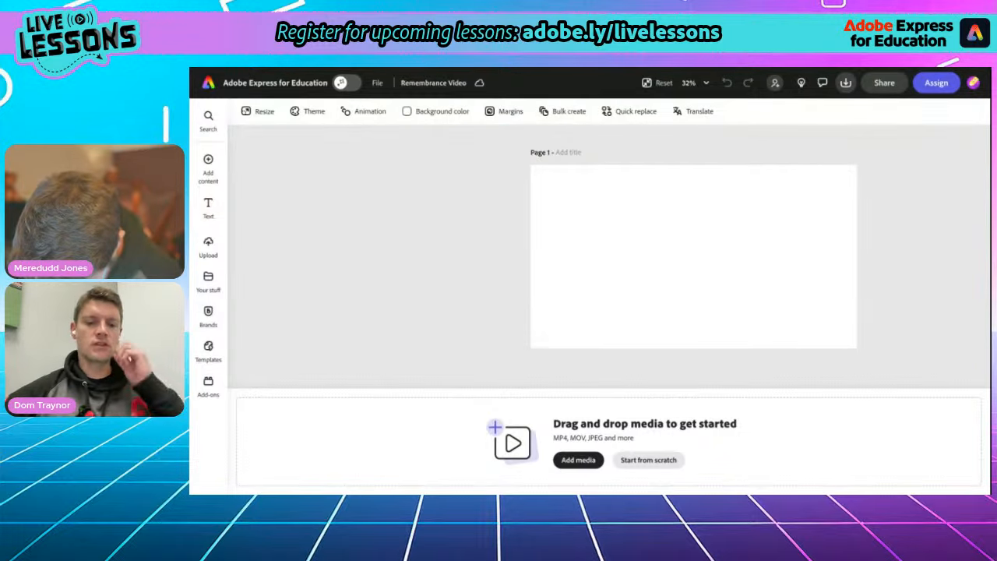
{"action": "left_click", "coordinate": [208, 168]}
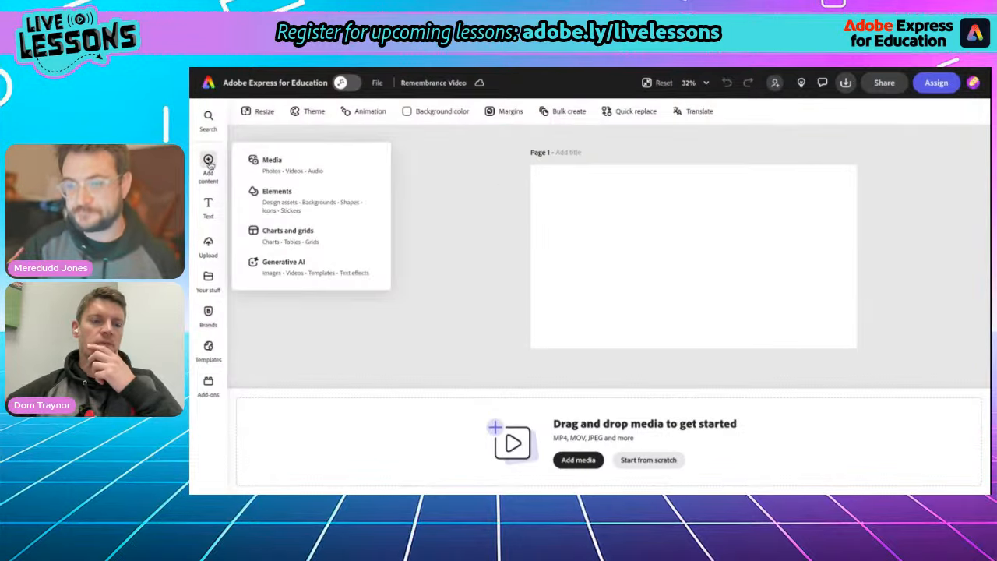
{"action": "left_click", "coordinate": [278, 163]}
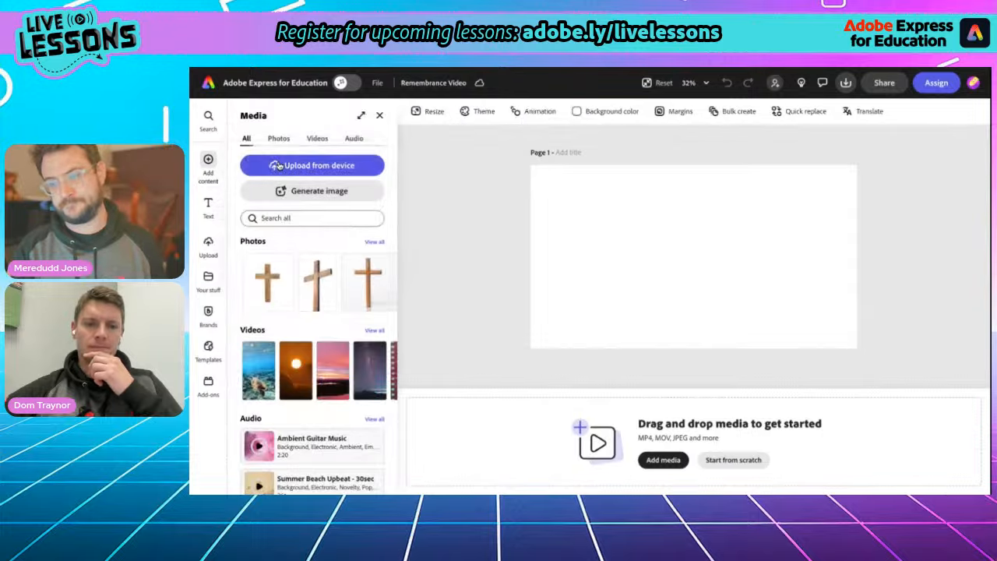
{"action": "left_click", "coordinate": [311, 140]}
{"action": "left_click", "coordinate": [279, 248]}
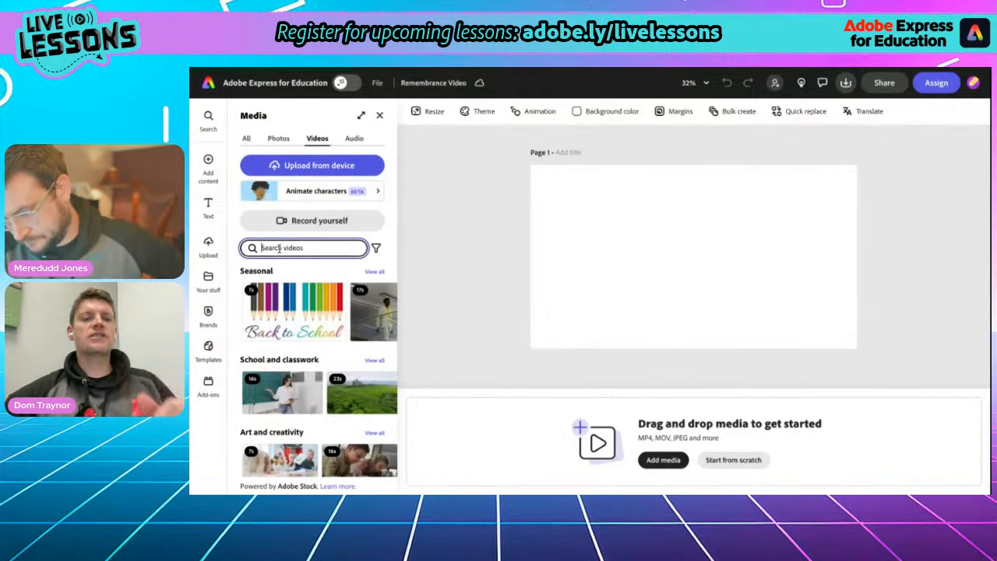
{"action": "type", "text": "poppies"}
{"action": "key", "text": "Return"}
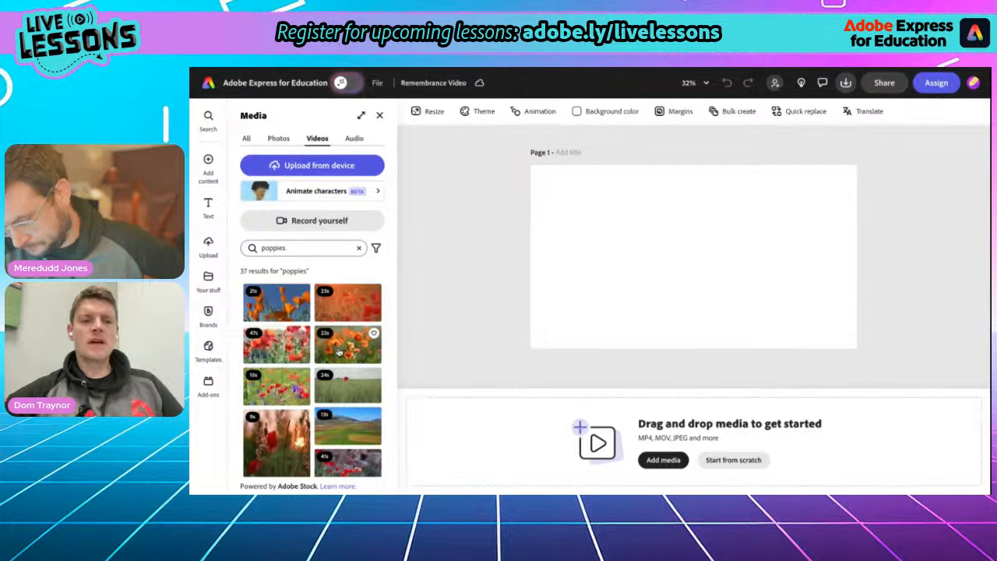
- Add the 22-second orange poppy field stock video to the page and view its available effects
{"action": "left_click", "coordinate": [340, 353]}
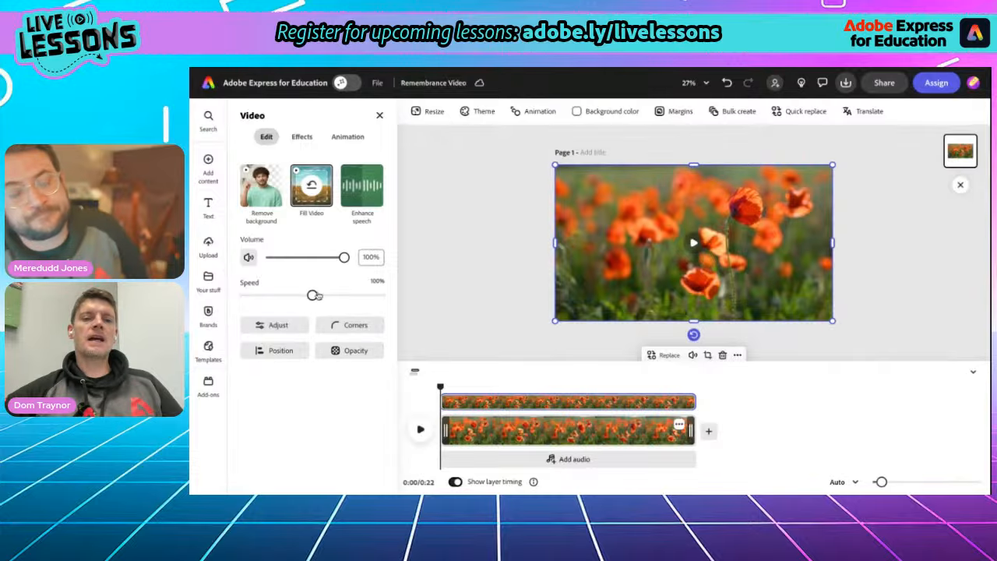
{"action": "left_click", "coordinate": [302, 138]}
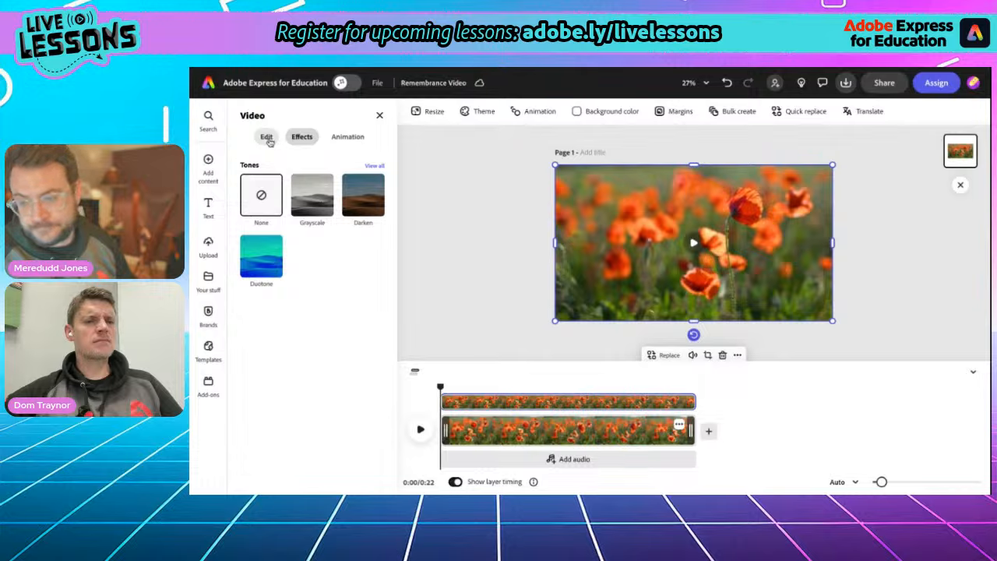
{"action": "left_click", "coordinate": [380, 115]}
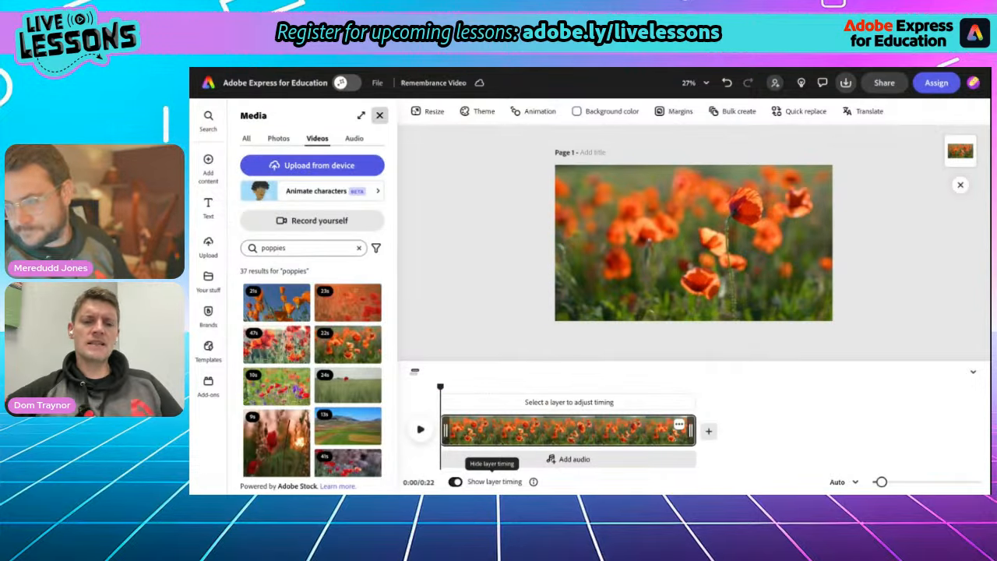
- Add a text box reading "What is" and place it in the upper-left area of the poppy video
{"action": "left_click", "coordinate": [207, 205]}
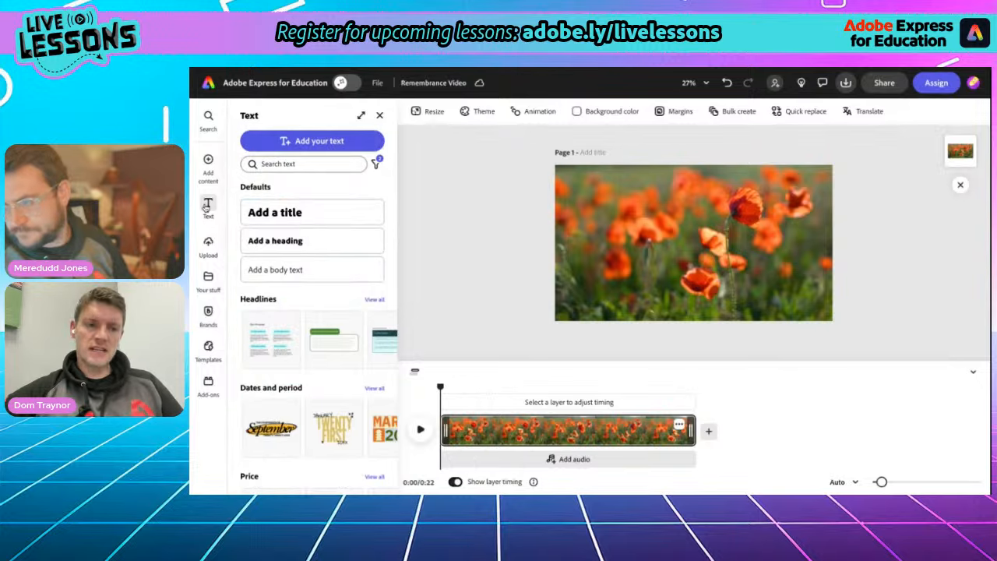
{"action": "left_click", "coordinate": [296, 139]}
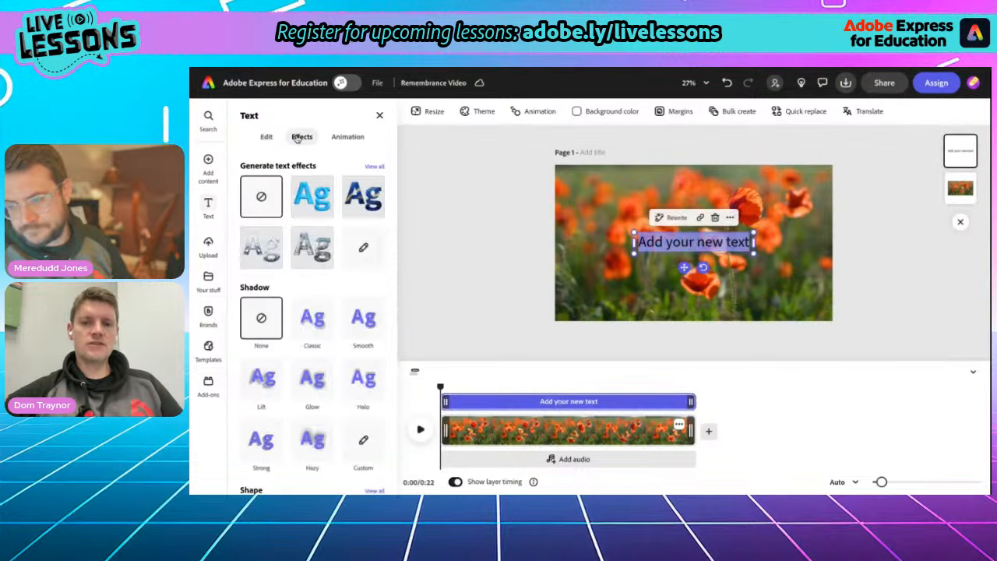
{"action": "type", "text": "What"}
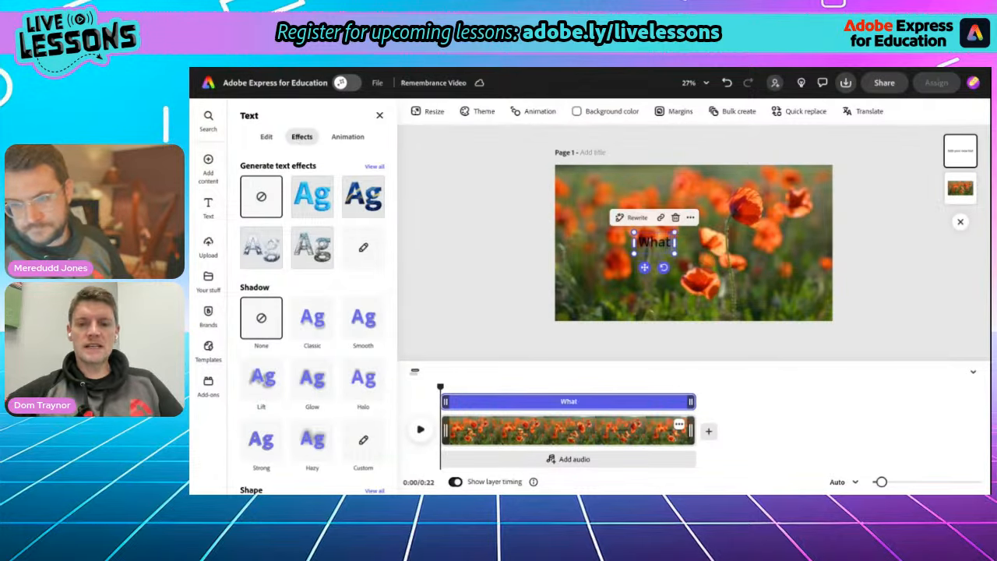
{"action": "type", "text": " is"}
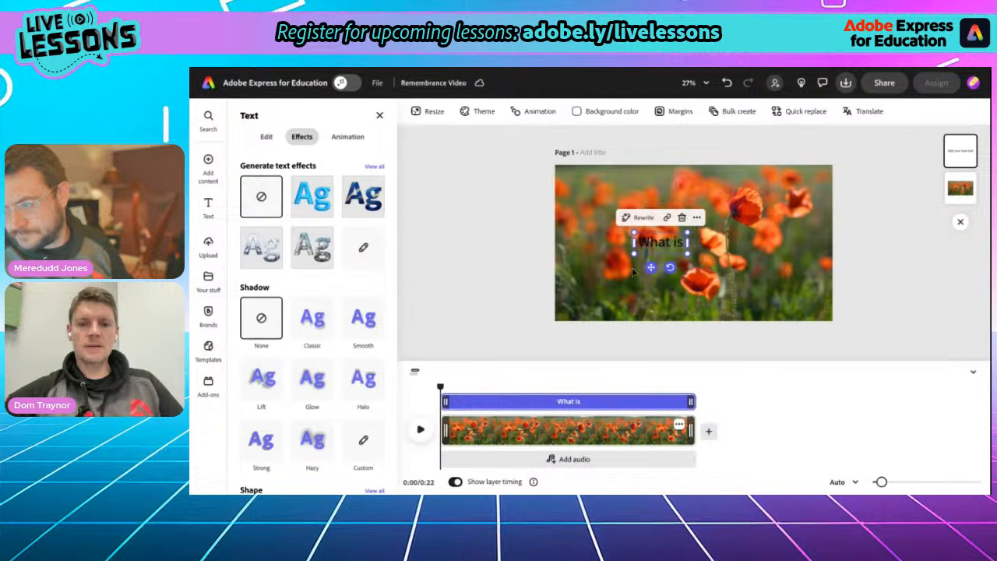
{"action": "left_click_drag", "start_coordinate": [653, 268], "coordinate": [611, 231]}
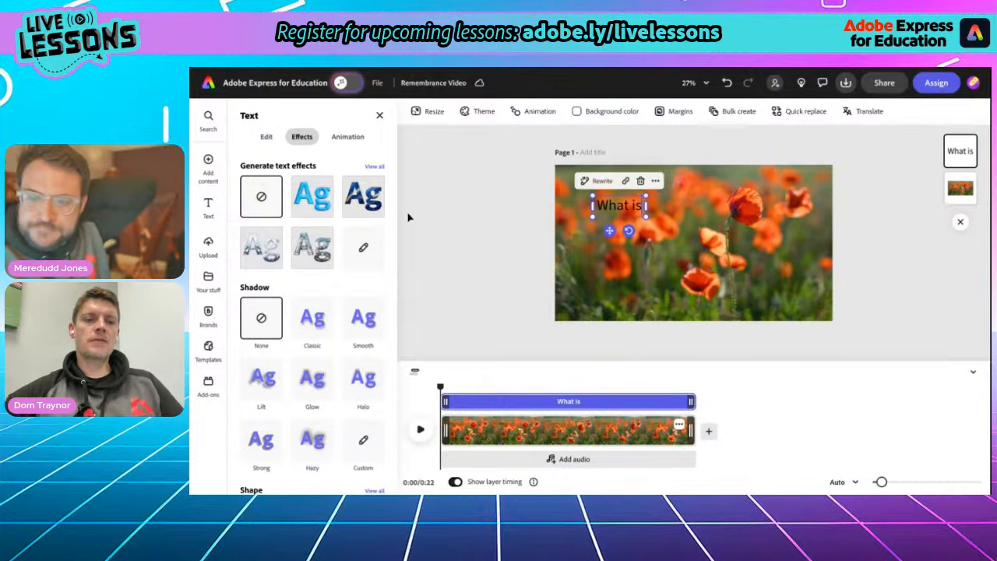
{"action": "left_click", "coordinate": [379, 116]}
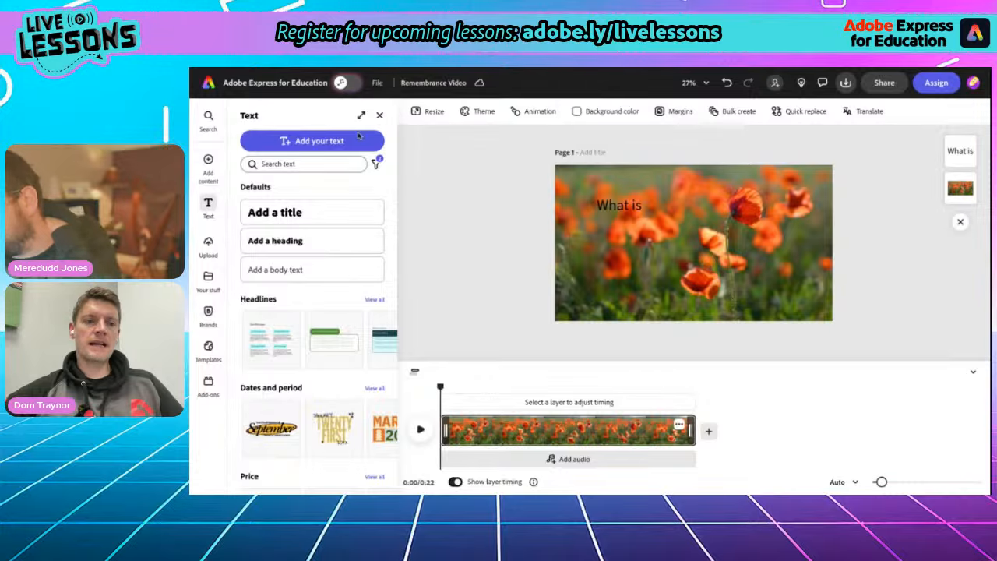
- Add a second text box reading "REMEMBRANCE DAY?" and align it directly below "What is"
{"action": "left_click", "coordinate": [298, 145]}
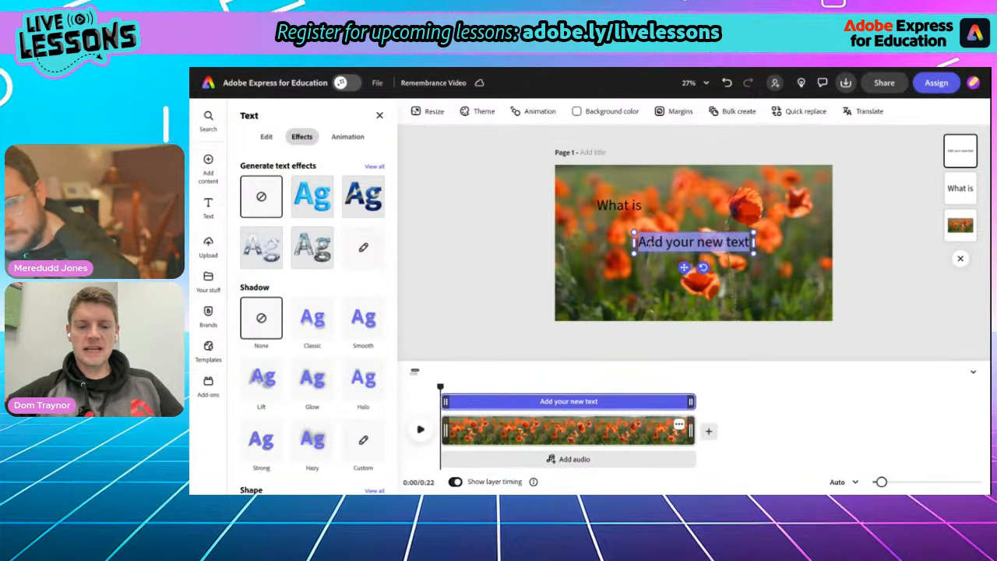
{"action": "type", "text": "REMEMB"}
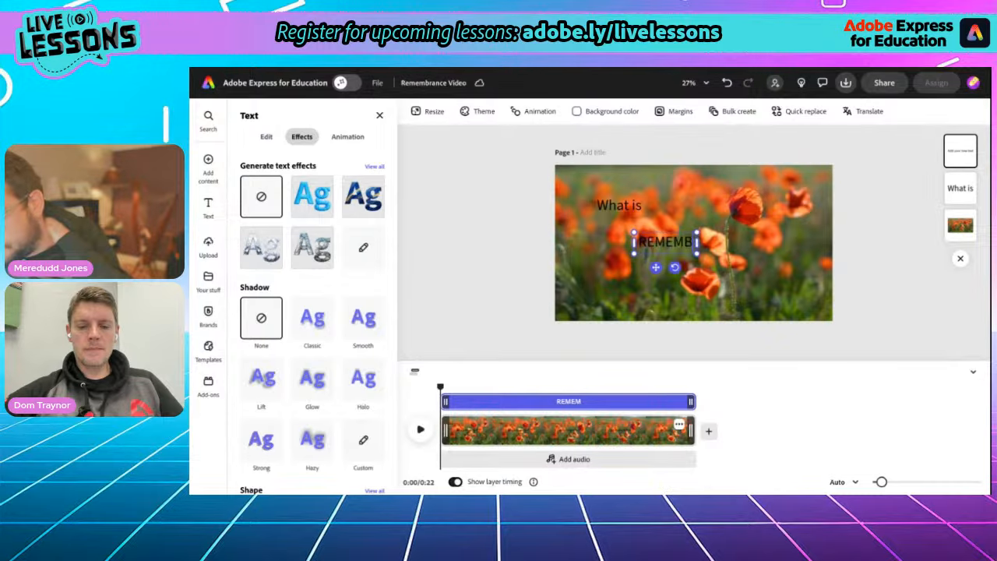
{"action": "type", "text": "RANCE DAY"}
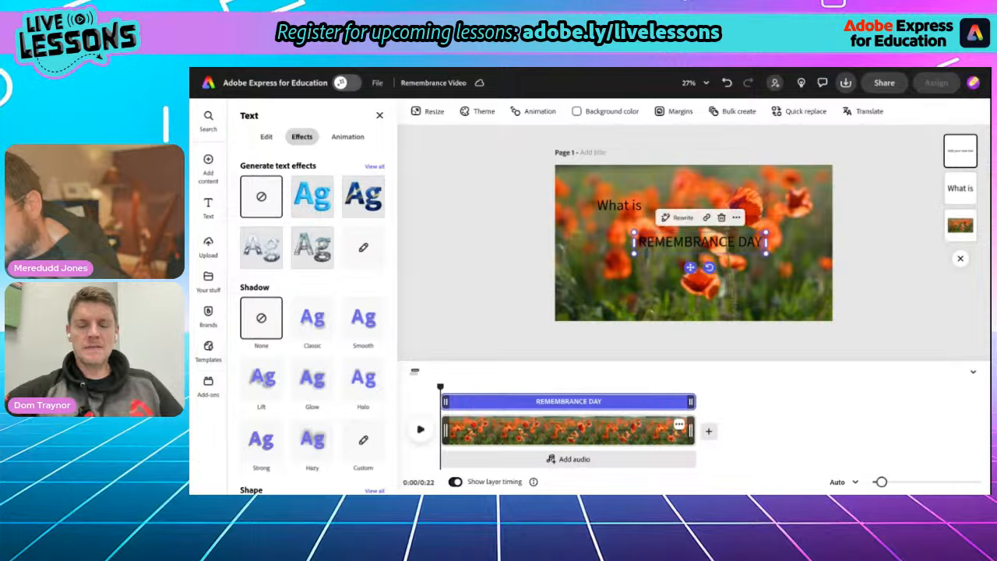
{"action": "type", "text": "?"}
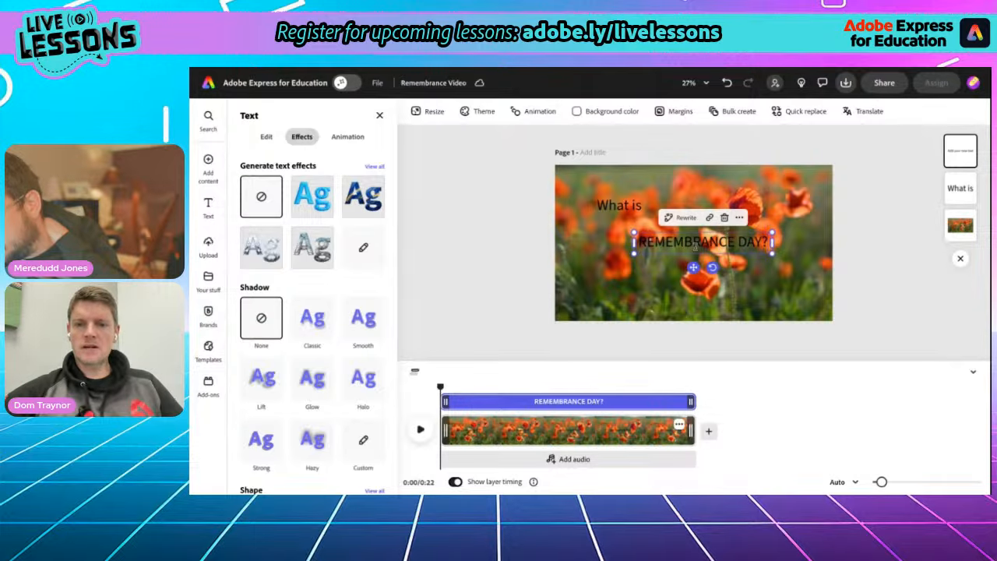
{"action": "left_click_drag", "start_coordinate": [694, 268], "coordinate": [652, 263]}
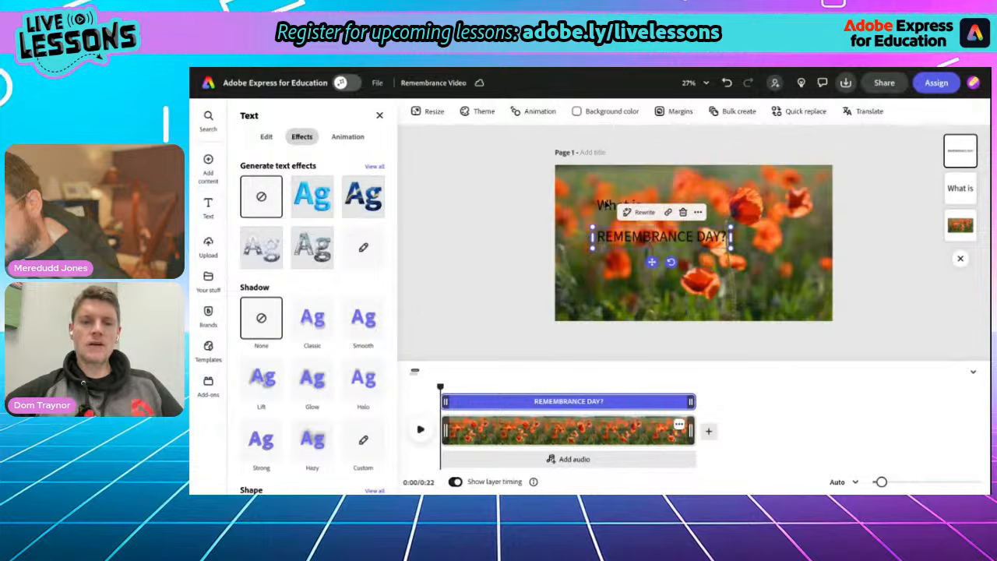
{"action": "left_click", "coordinate": [379, 115]}
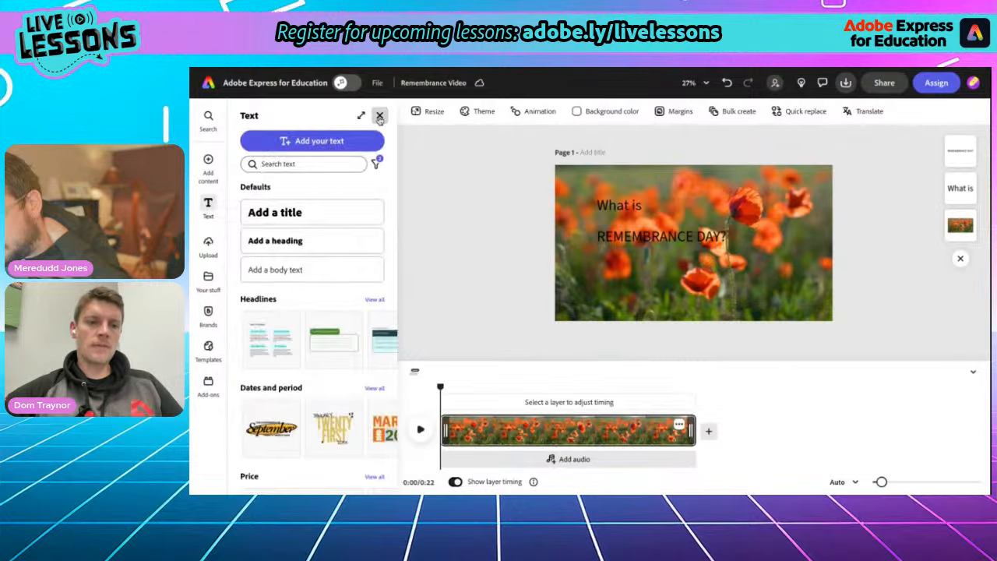
- Add a third text box reading "11th November" and place it beneath the "REMEMBRANCE DAY?" line
{"action": "left_click", "coordinate": [314, 141]}
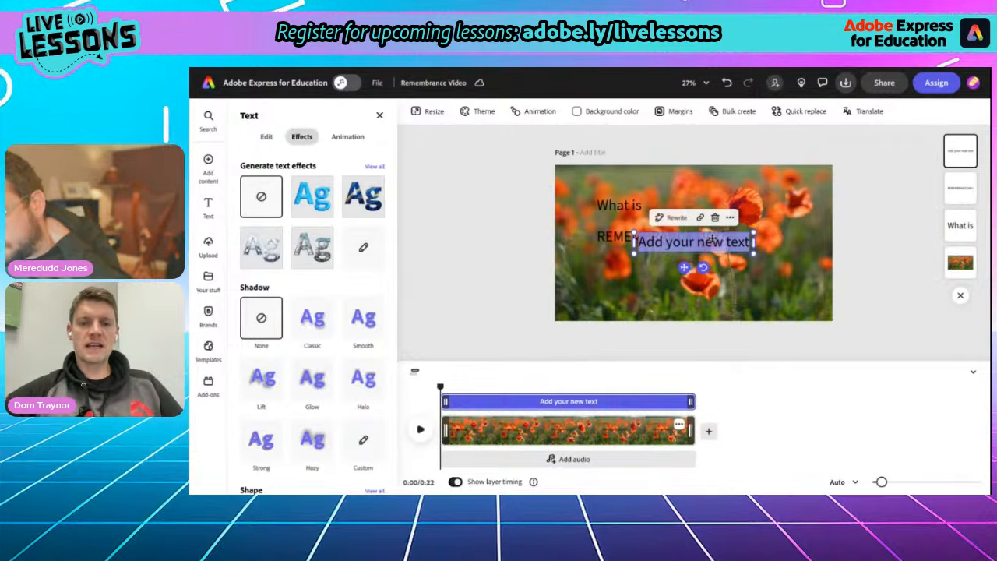
{"action": "type", "text": "11th November"}
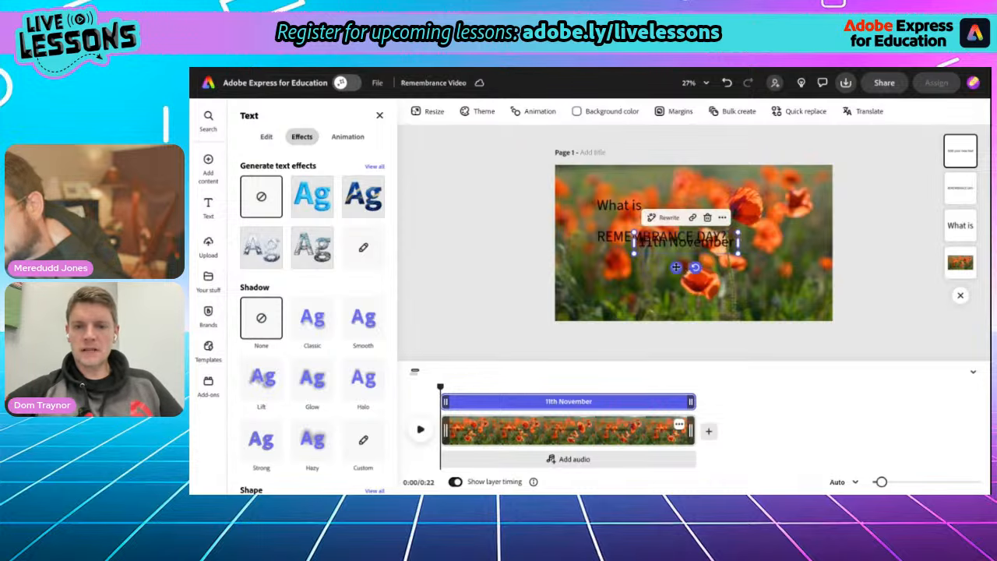
{"action": "left_click_drag", "start_coordinate": [676, 267], "coordinate": [683, 292]}
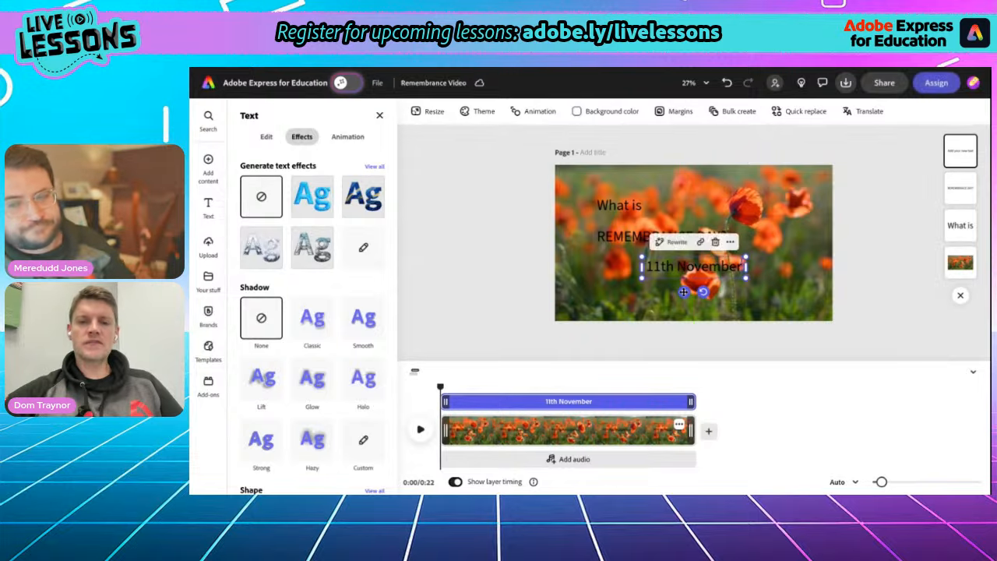
- Set the text color of "What is", "REMEMBRANCE DAY?" and "11th November" to white
{"action": "left_click", "coordinate": [619, 205]}
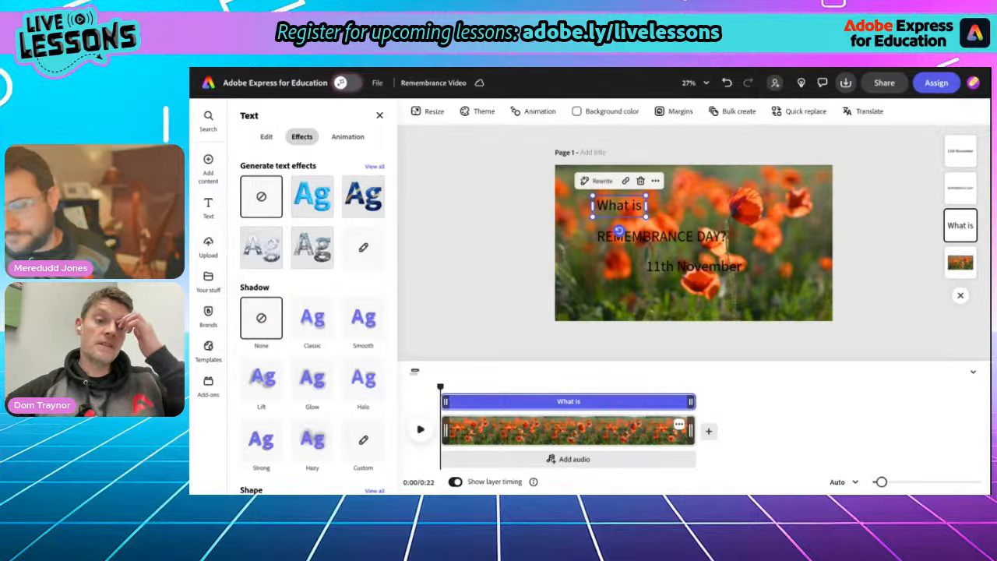
{"action": "left_click", "coordinate": [265, 136]}
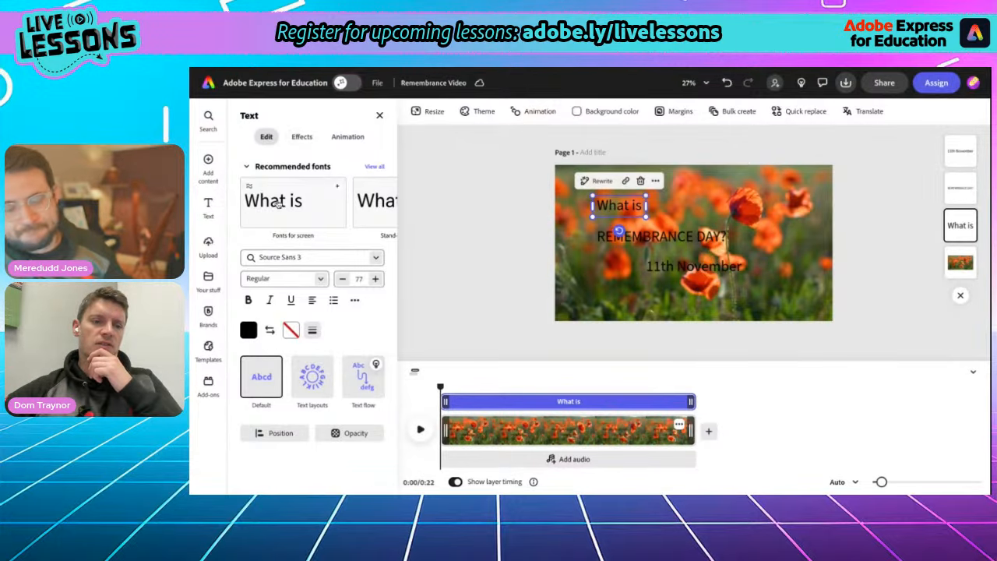
{"action": "left_click", "coordinate": [249, 329]}
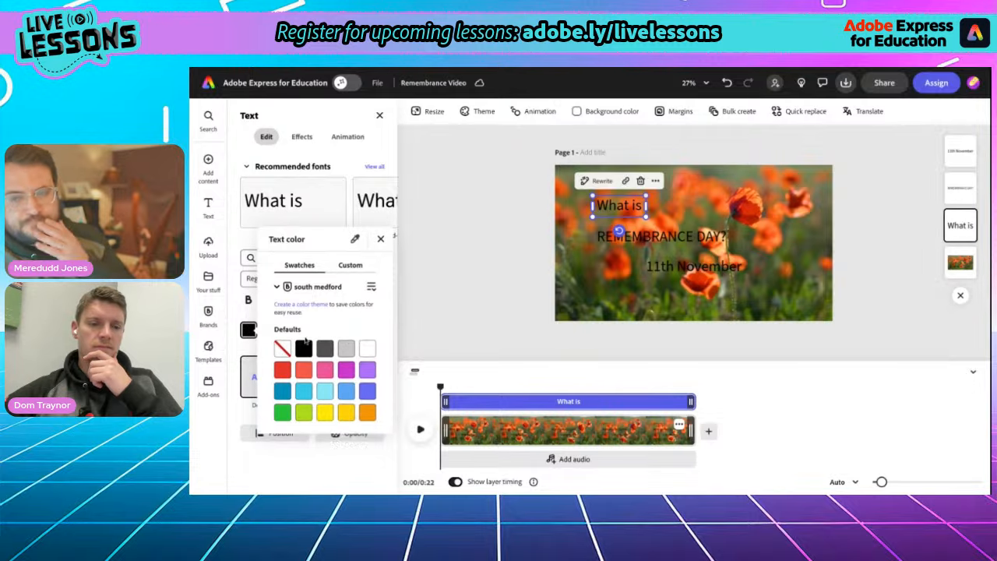
{"action": "left_click", "coordinate": [370, 352]}
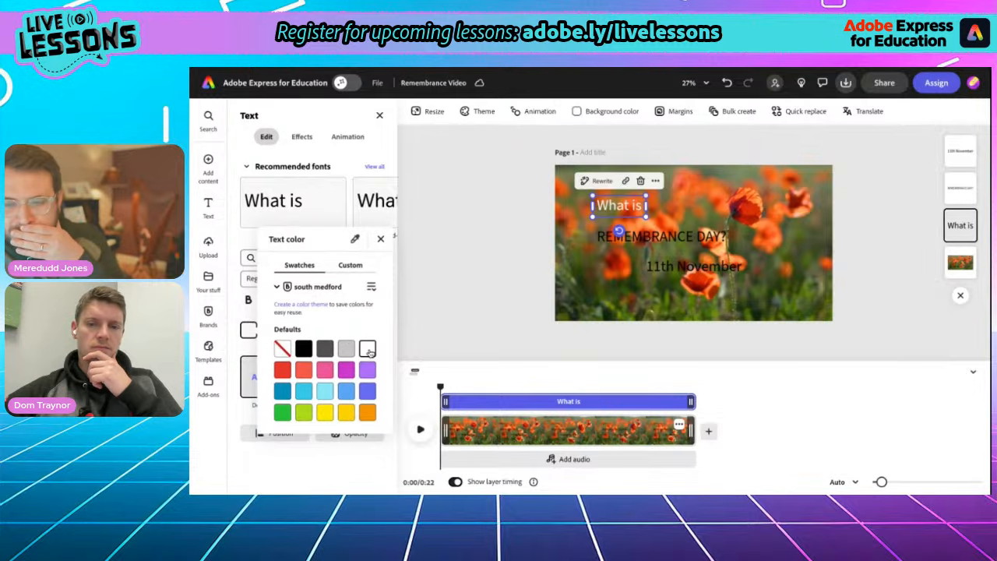
{"action": "left_click", "coordinate": [671, 237]}
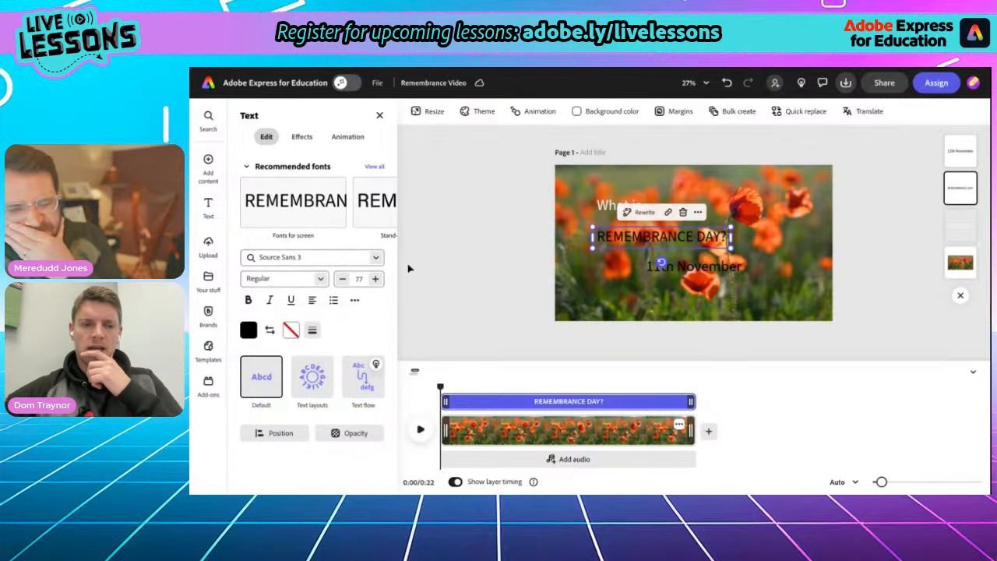
{"action": "left_click", "coordinate": [249, 330]}
{"action": "left_click", "coordinate": [367, 352]}
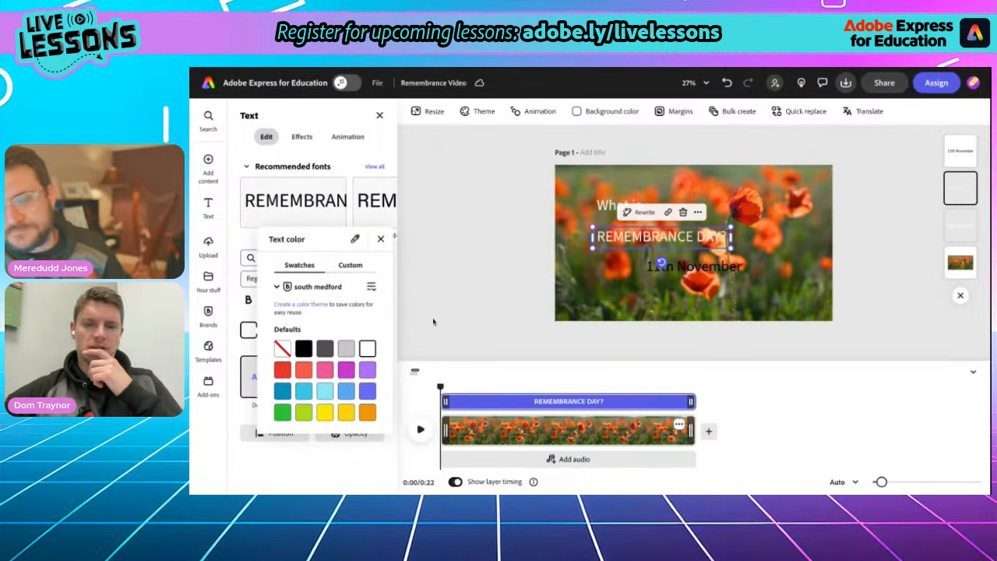
{"action": "left_click", "coordinate": [701, 266]}
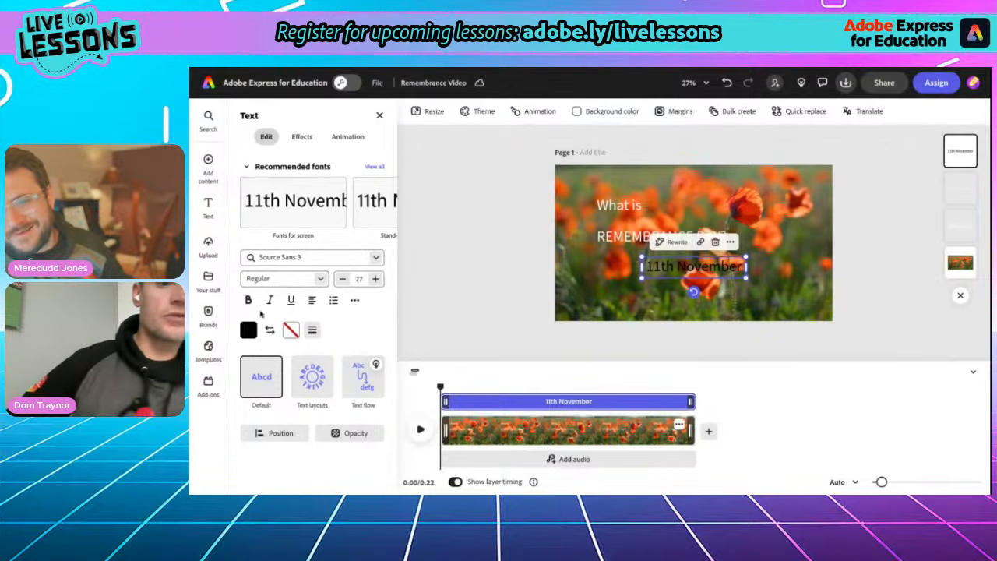
{"action": "left_click", "coordinate": [249, 329]}
{"action": "left_click", "coordinate": [367, 354]}
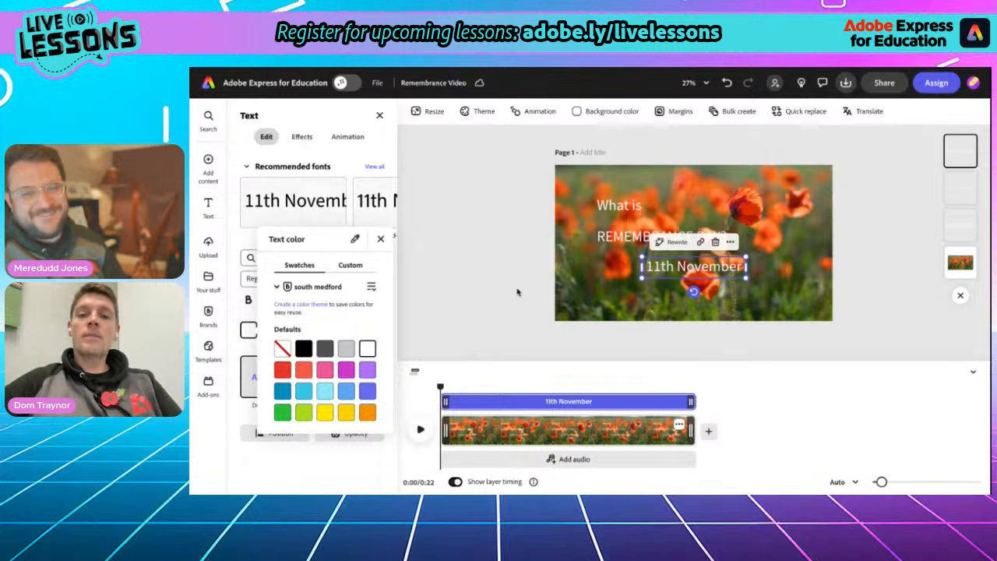
{"action": "left_click", "coordinate": [608, 210]}
{"action": "left_click", "coordinate": [522, 236]}
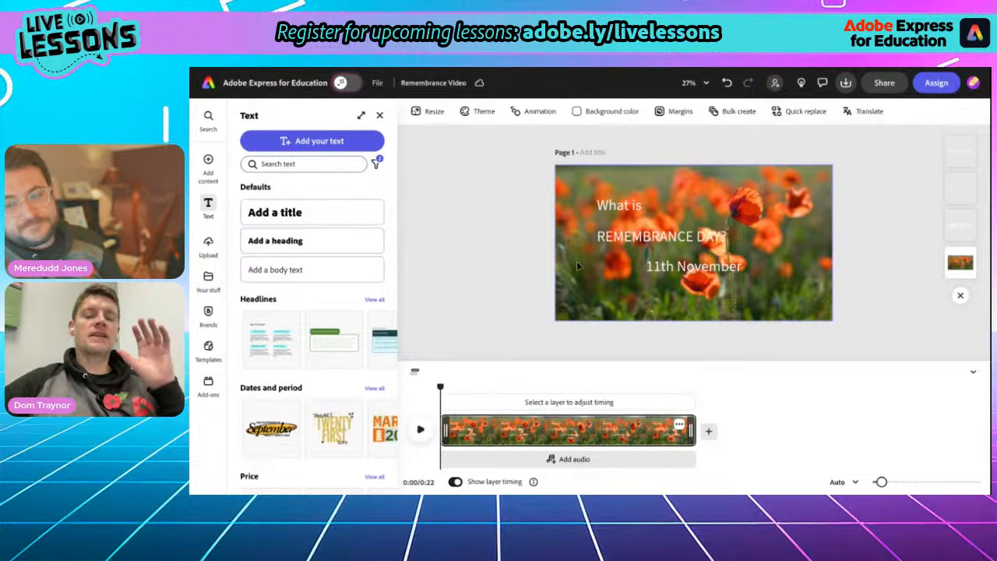
- Change the font of "REMEMBRANCE DAY?" to the recommended stand-out heading font Utopia Std Black Headline
{"action": "left_click", "coordinate": [628, 242]}
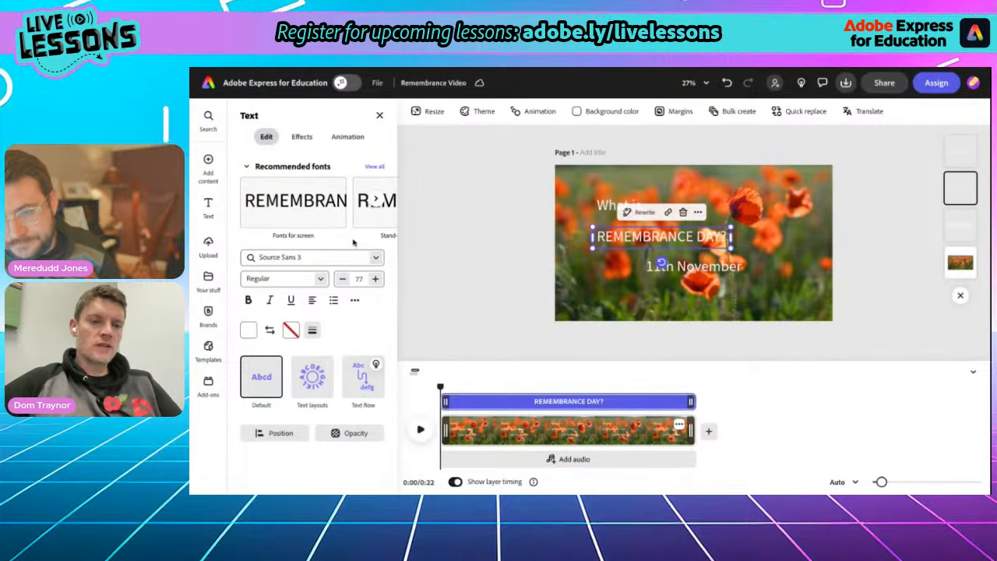
{"action": "left_click", "coordinate": [372, 166]}
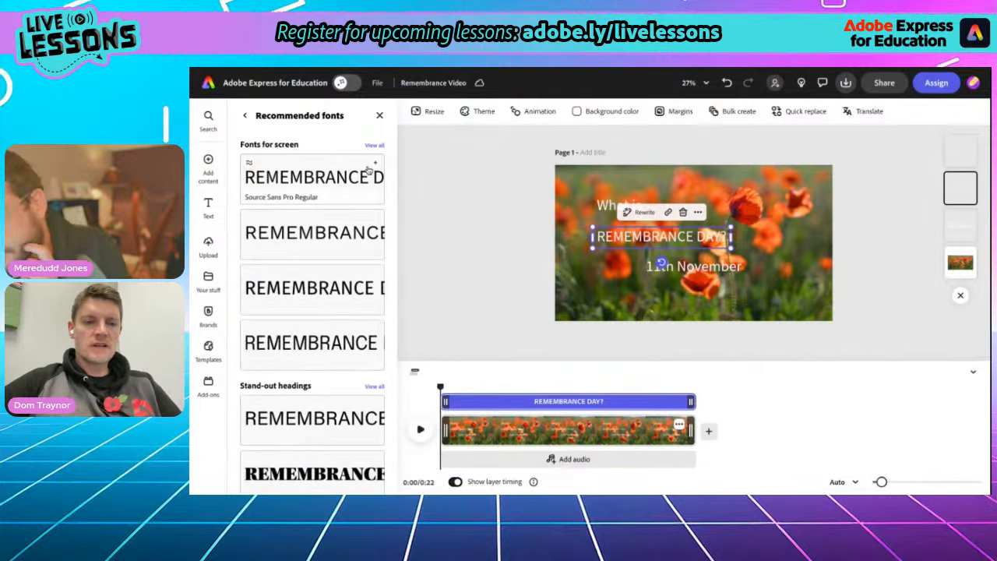
{"action": "scroll", "coordinate": [315, 327], "scroll_direction": "down", "scroll_amount": 1}
{"action": "scroll", "coordinate": [315, 327], "scroll_direction": "down", "scroll_amount": 1}
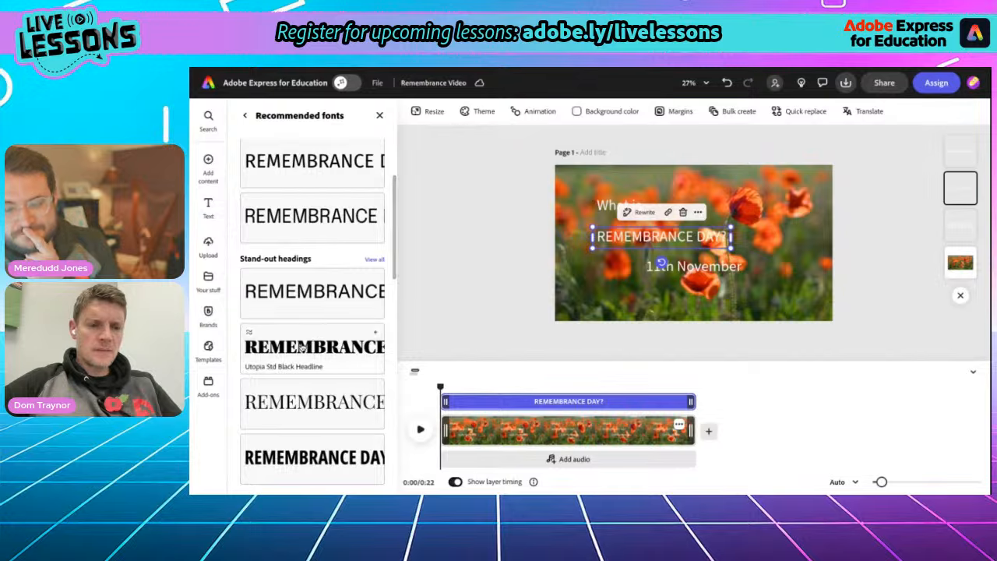
{"action": "left_click", "coordinate": [300, 346]}
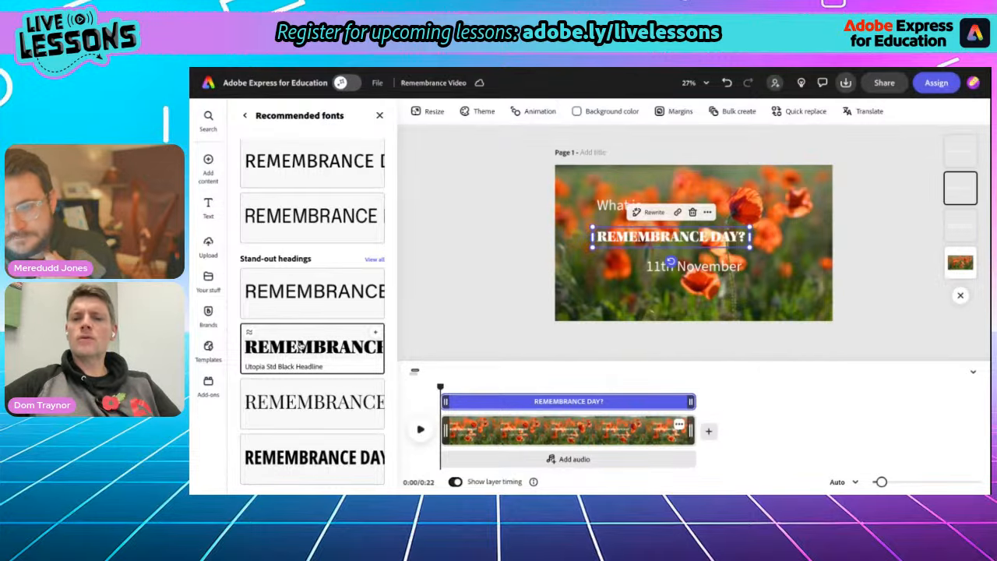
{"action": "left_click", "coordinate": [428, 294]}
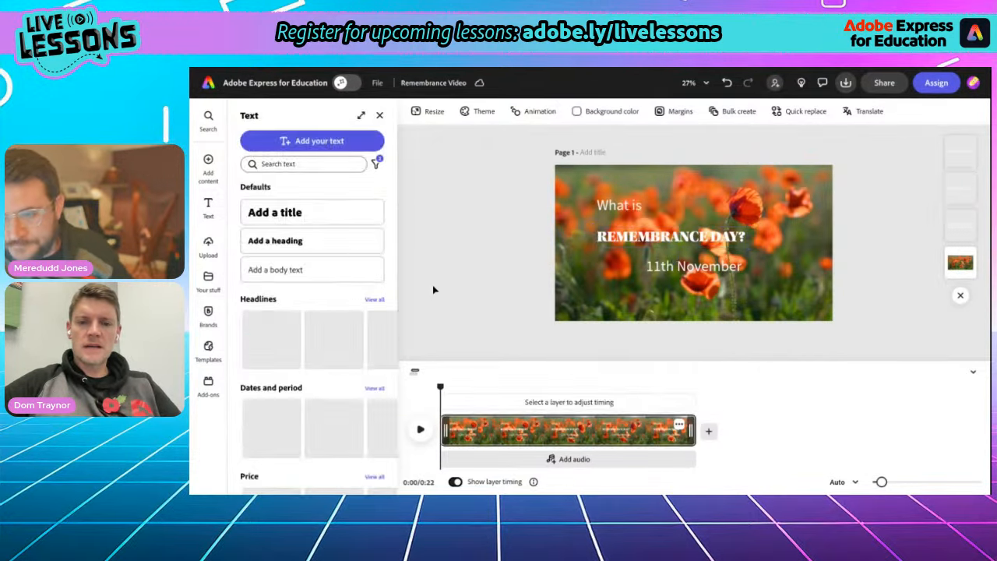
- Scale the "11th November" text down slightly so it is smaller than the lines above
{"action": "left_click", "coordinate": [703, 280]}
{"action": "left_click_drag", "start_coordinate": [746, 256], "coordinate": [724, 261]}
{"action": "left_click", "coordinate": [496, 257]}
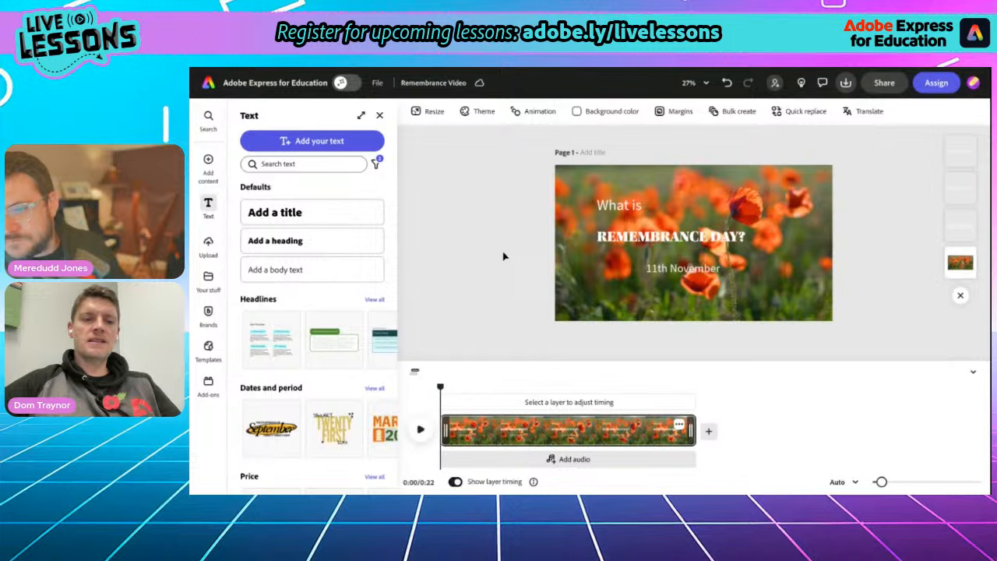
- Give the "What is" text a Fade entrance animation
{"action": "left_click", "coordinate": [380, 115]}
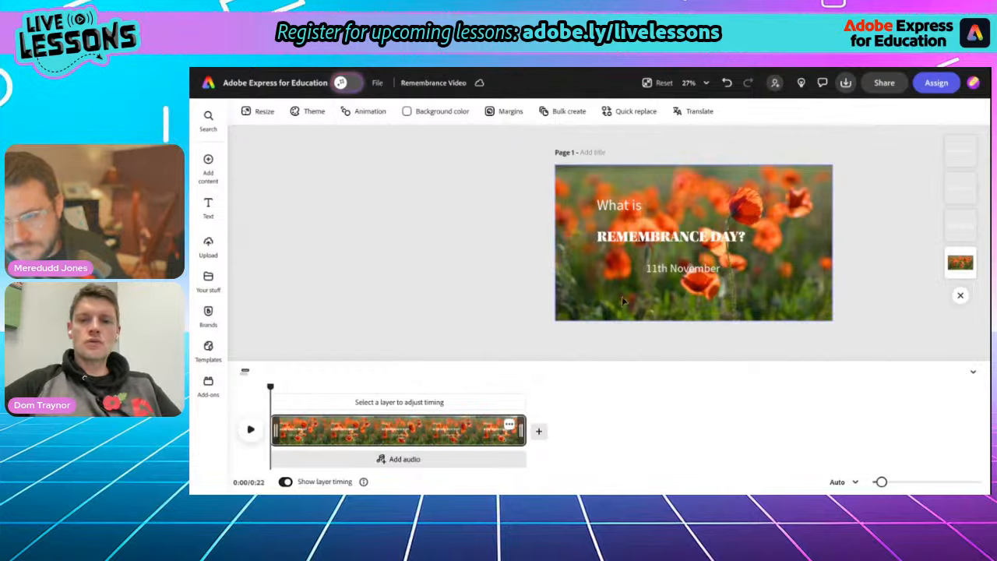
{"action": "left_click", "coordinate": [623, 209]}
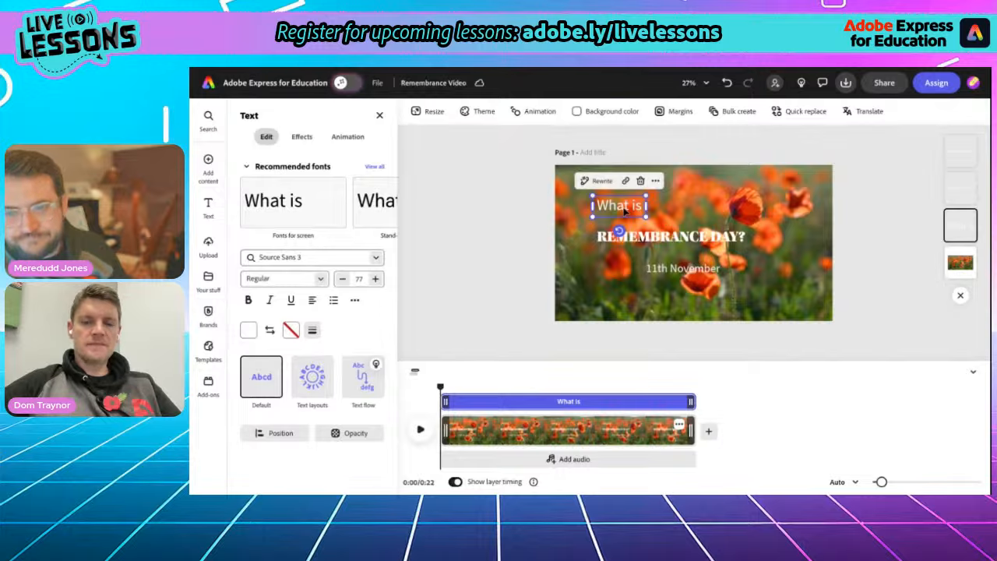
{"action": "left_click", "coordinate": [343, 138]}
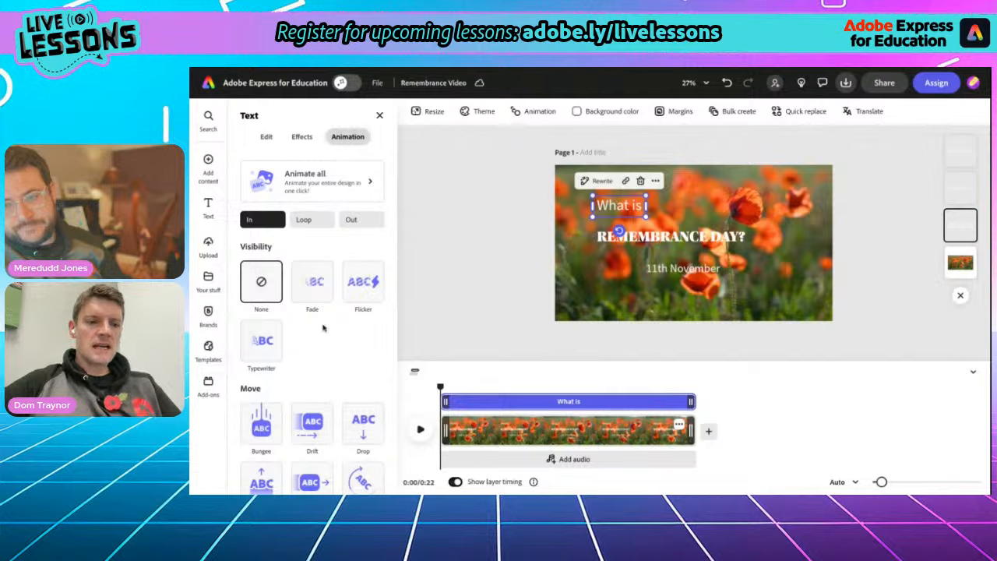
{"action": "scroll", "coordinate": [312, 234], "scroll_direction": "down", "scroll_amount": 1}
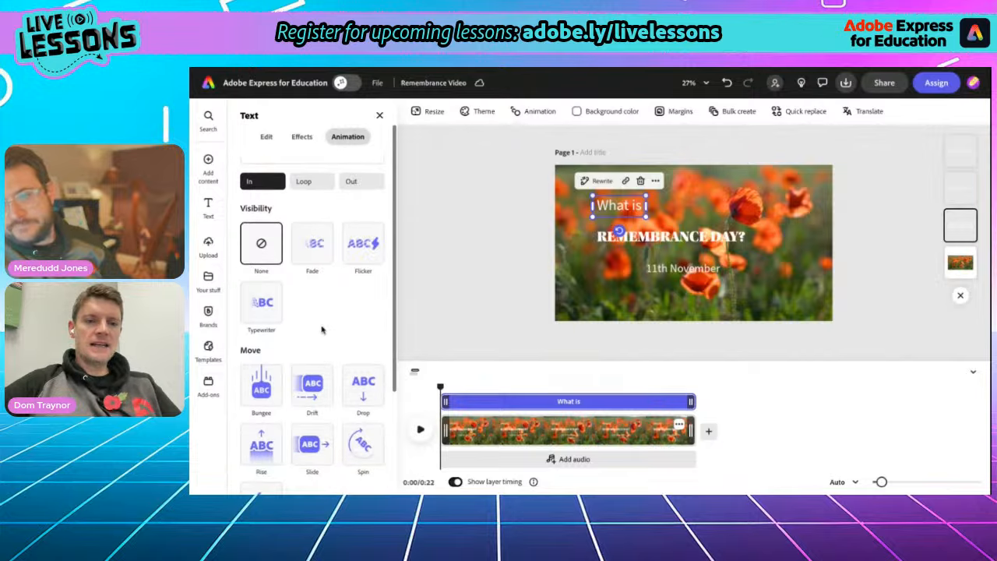
{"action": "left_click", "coordinate": [314, 244]}
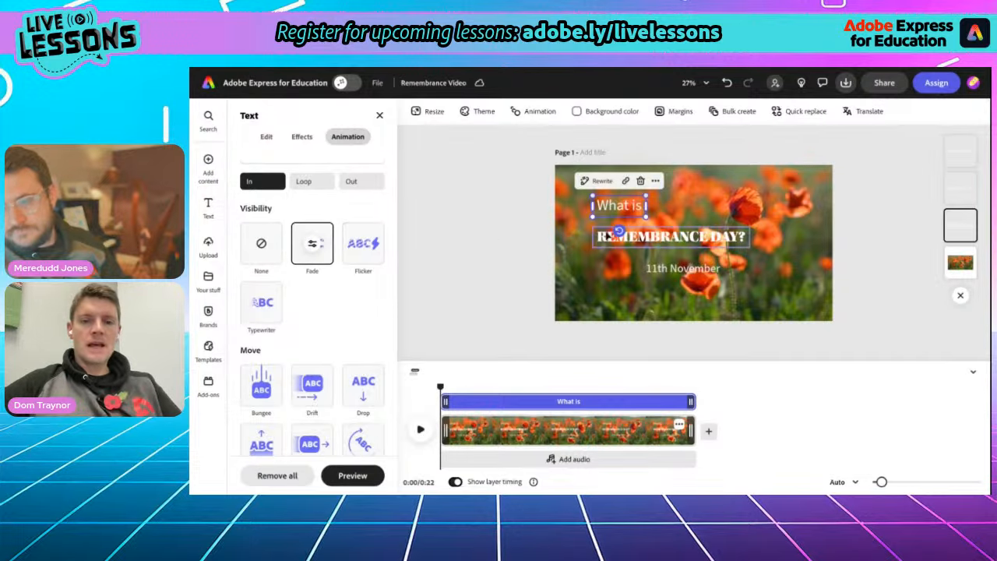
- Give "REMEMBRANCE DAY?" a Drift entrance animation and lengthen its duration to 3.01 s
{"action": "left_click", "coordinate": [661, 242]}
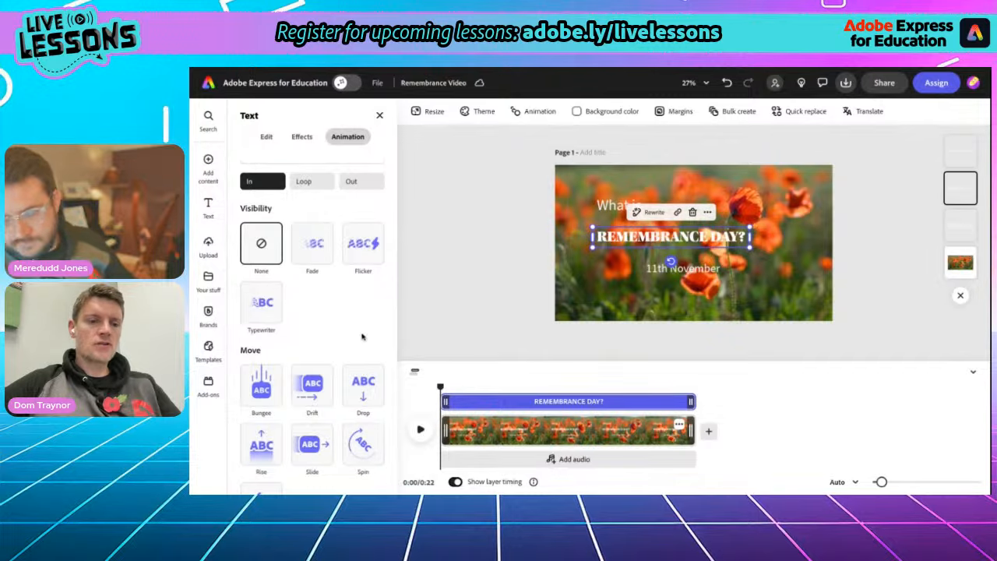
{"action": "left_click", "coordinate": [316, 386]}
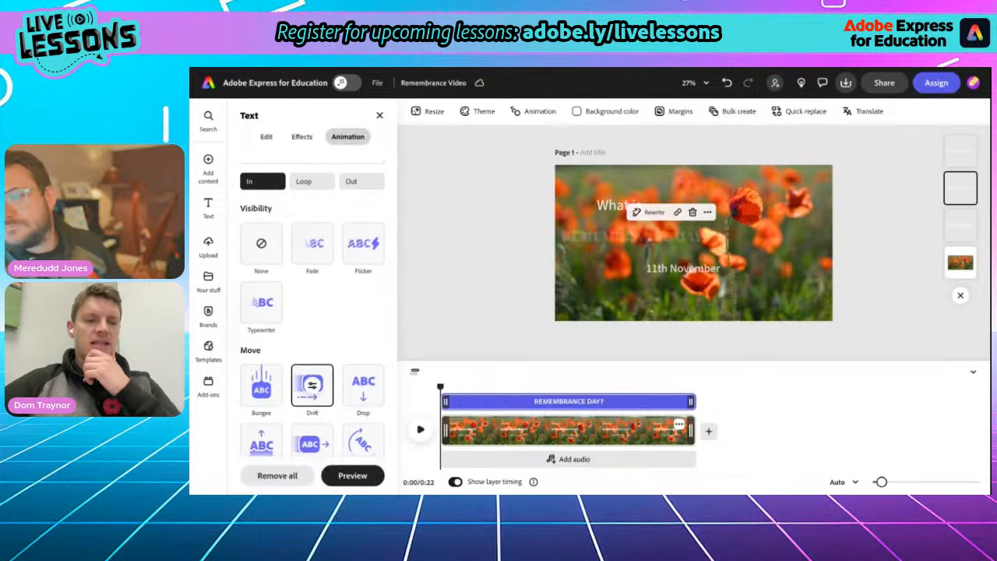
{"action": "left_click", "coordinate": [312, 385]}
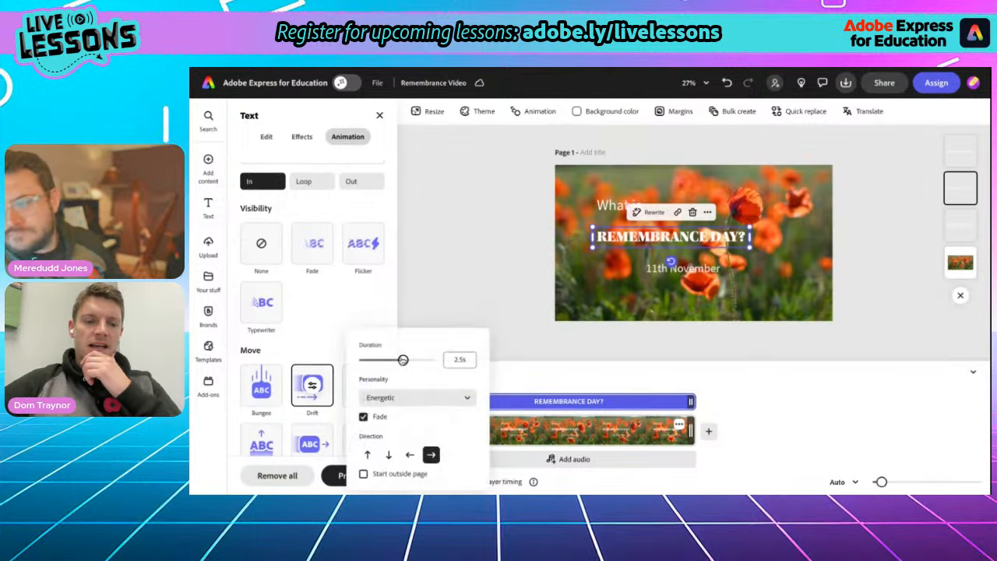
{"action": "left_click_drag", "start_coordinate": [403, 360], "coordinate": [411, 360]}
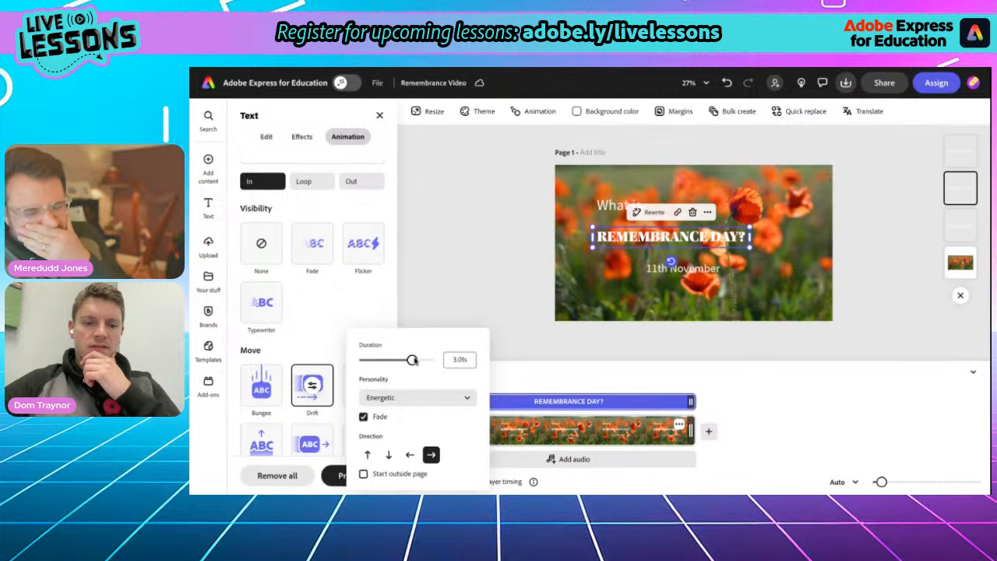
- Give "11th November" a Rise entrance animation that starts outside the page, lengthen its duration, and play the video
{"action": "left_click", "coordinate": [683, 269]}
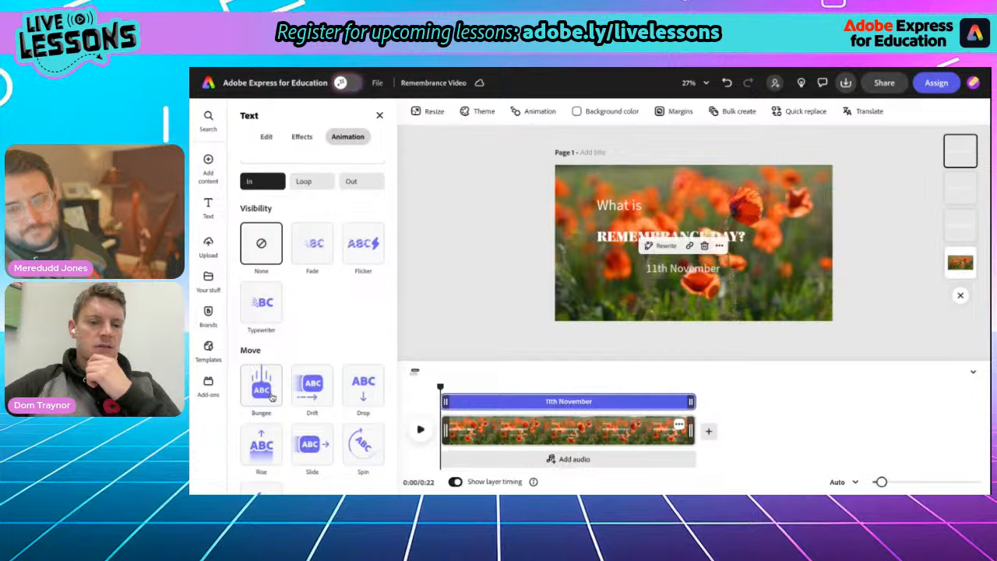
{"action": "left_click", "coordinate": [258, 450]}
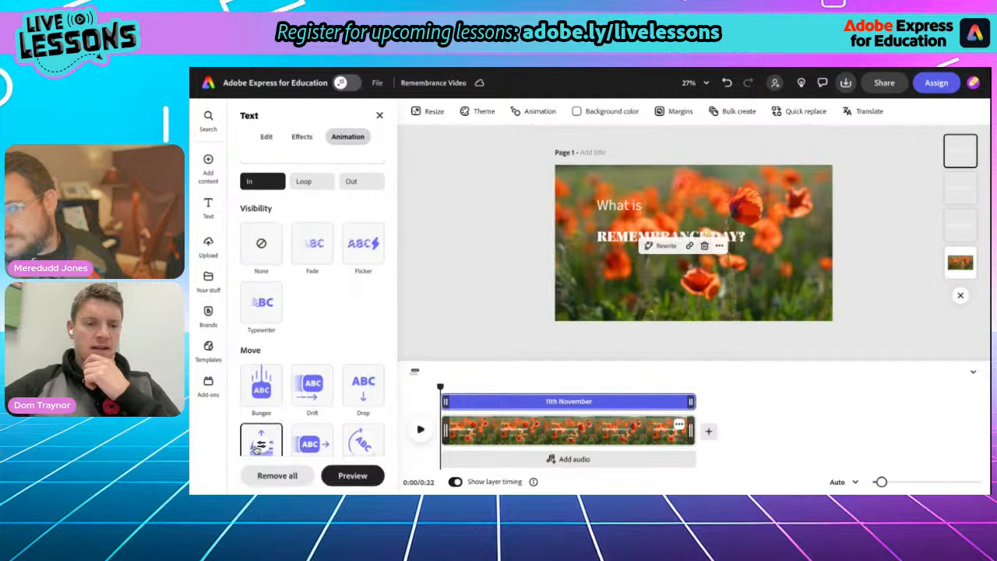
{"action": "left_click", "coordinate": [260, 447]}
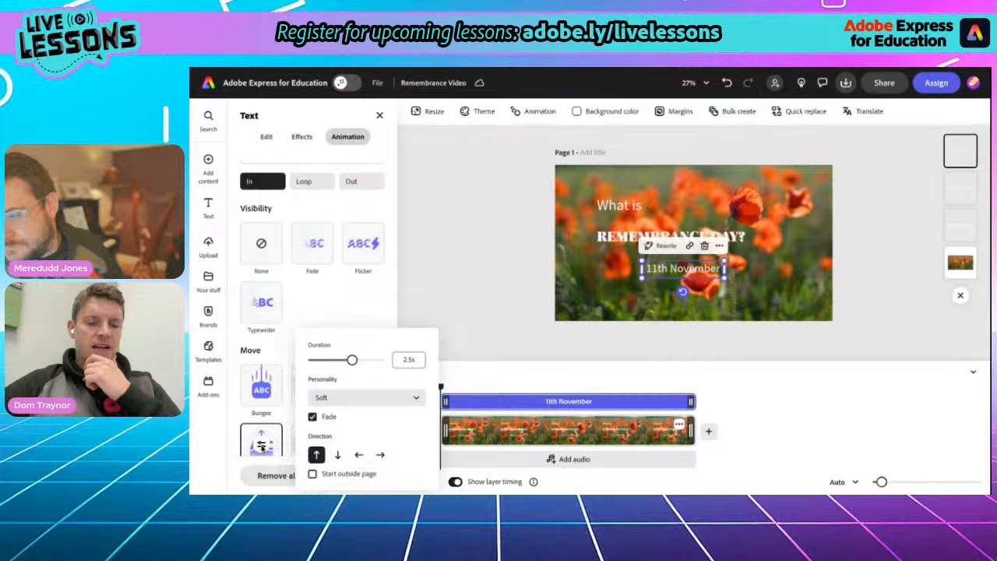
{"action": "left_click", "coordinate": [312, 474]}
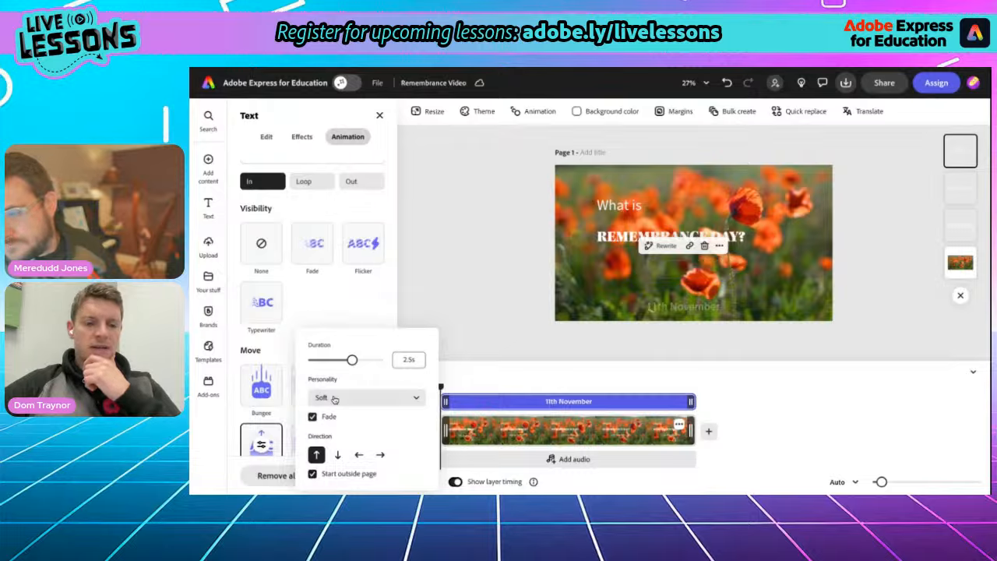
{"action": "left_click_drag", "start_coordinate": [353, 359], "coordinate": [363, 360]}
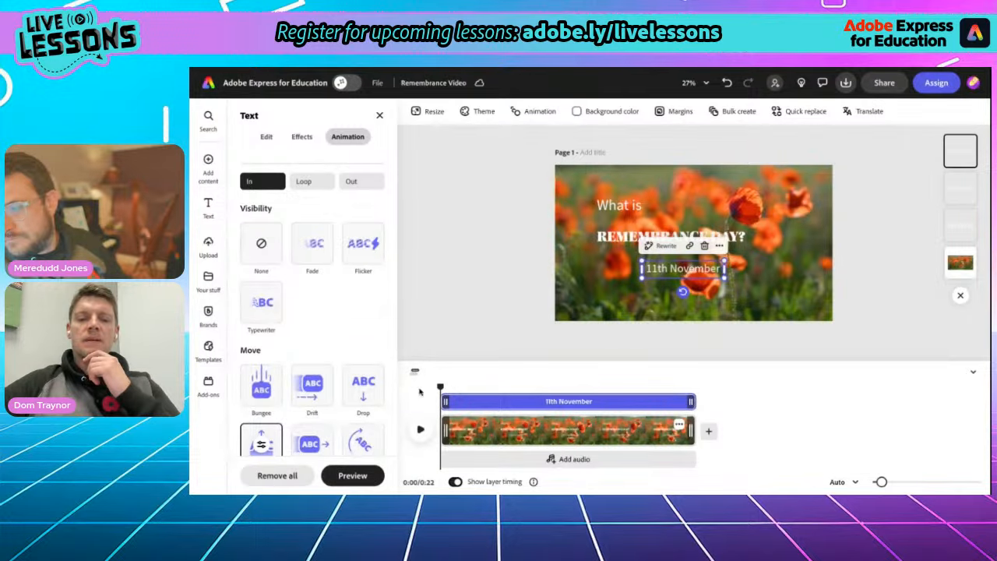
{"action": "left_click", "coordinate": [419, 430]}
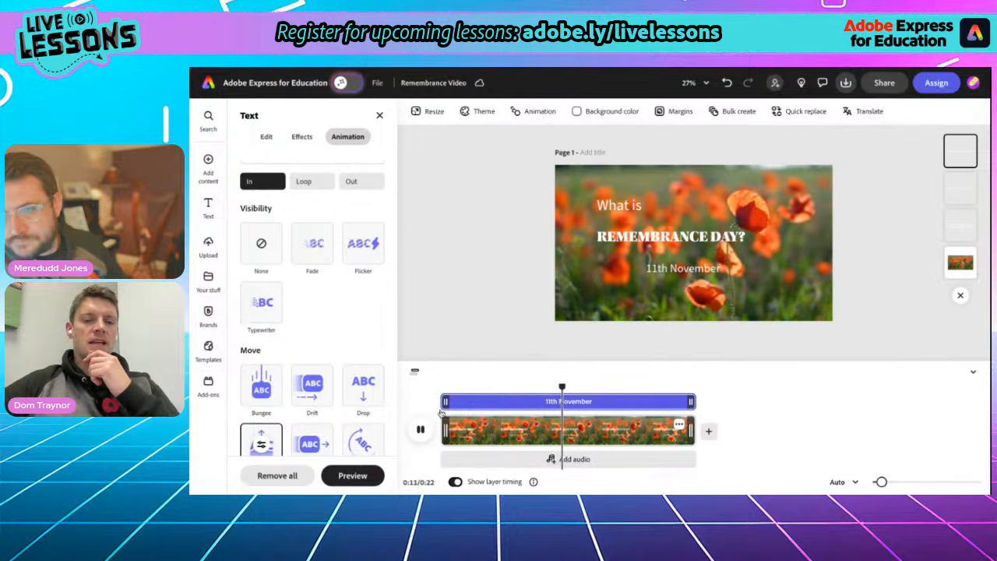
{"action": "left_click", "coordinate": [692, 282]}
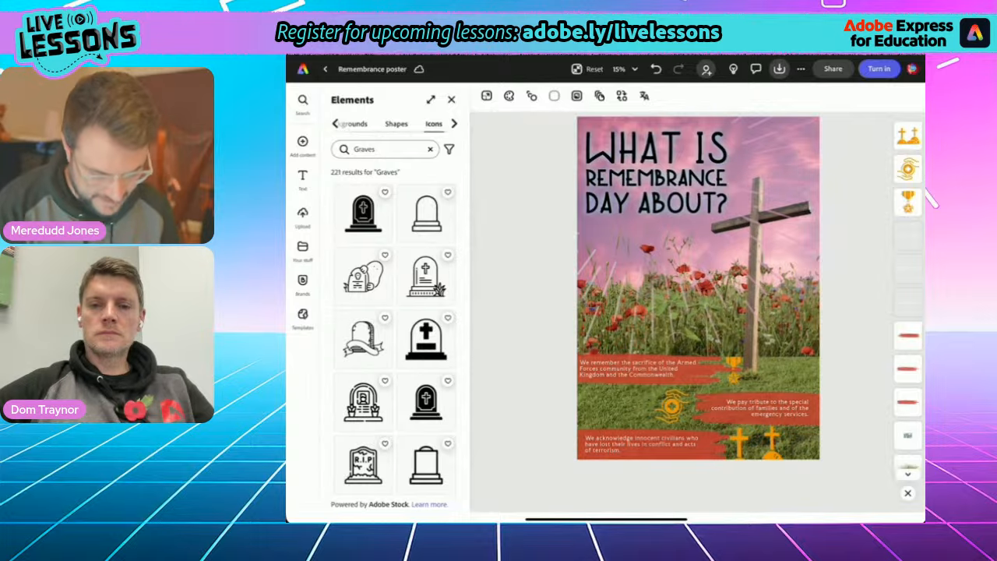
- Leave the Remembrance poster, open a new blank video project and bring up the stock videos
{"action": "left_click", "coordinate": [325, 69]}
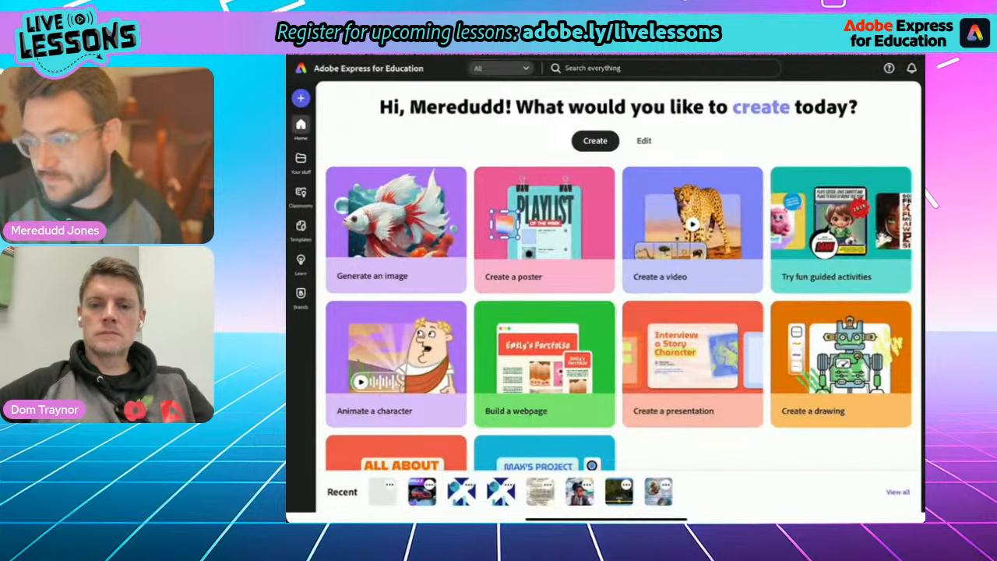
{"action": "left_click", "coordinate": [532, 495]}
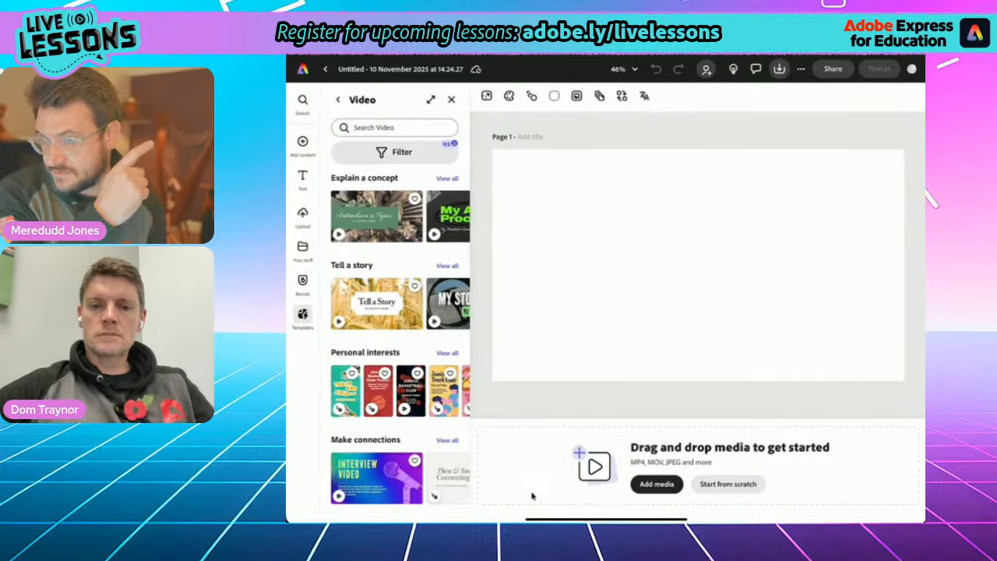
{"action": "left_click", "coordinate": [303, 142]}
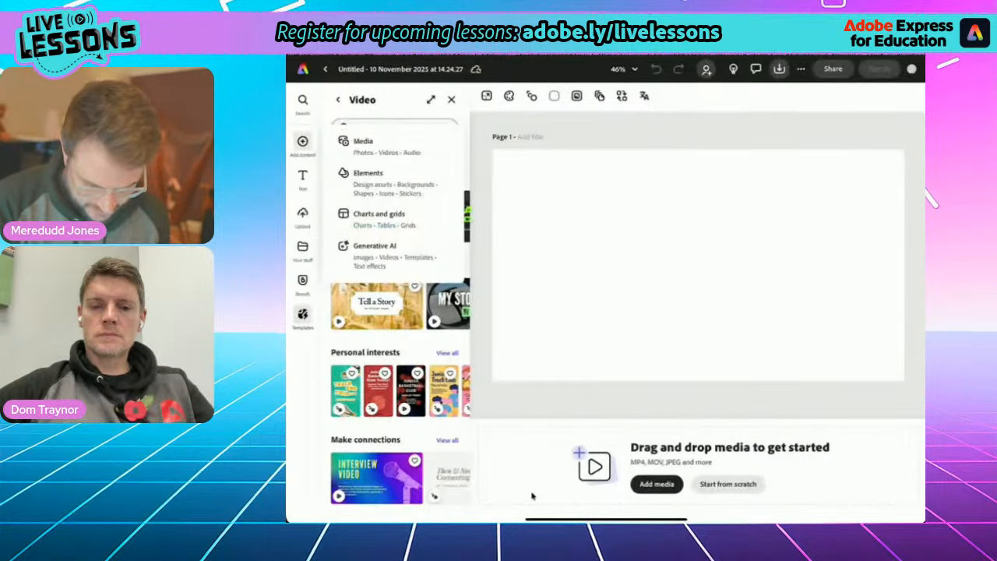
{"action": "left_click", "coordinate": [363, 145]}
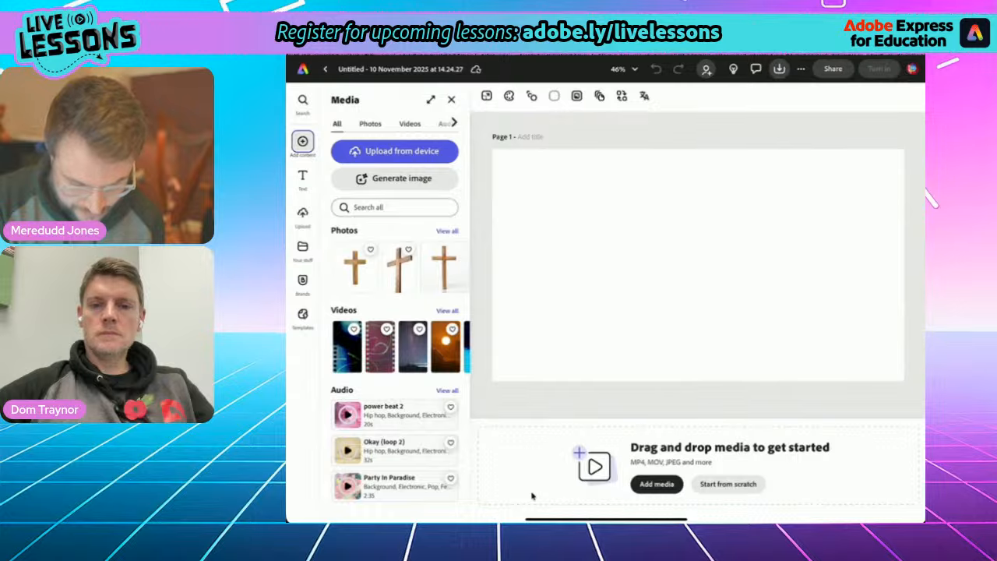
{"action": "left_click", "coordinate": [410, 124]}
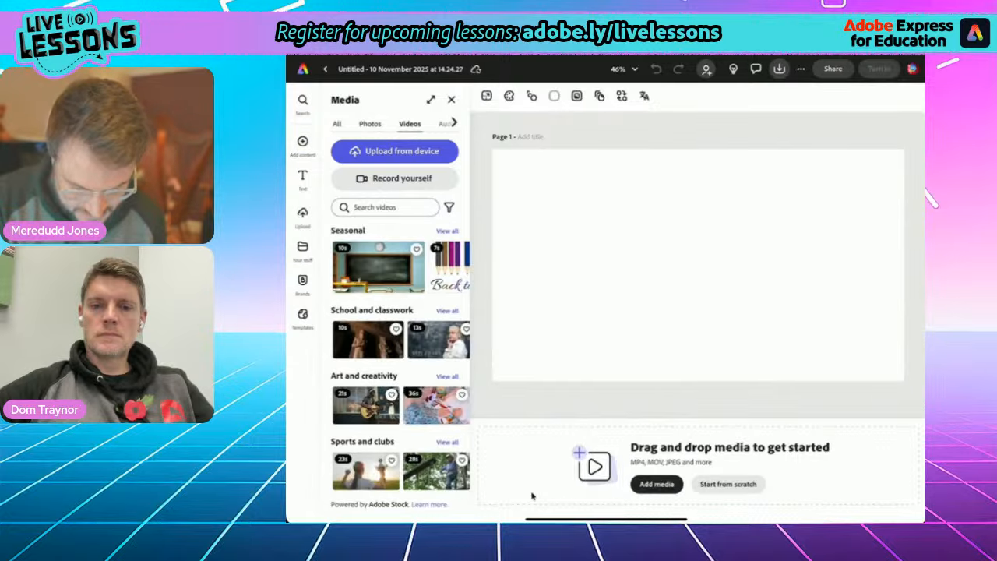
- Search the stock videos for "Poppies" and add the 41-second clip of red poppies to the page
{"action": "left_click", "coordinate": [387, 208]}
{"action": "type", "text": "Po"}
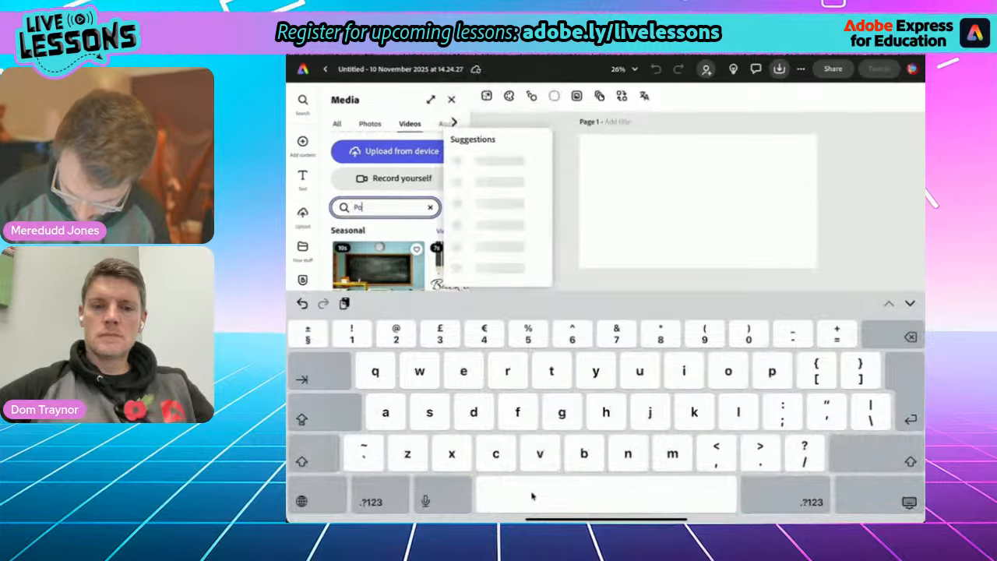
{"action": "type", "text": "ppies"}
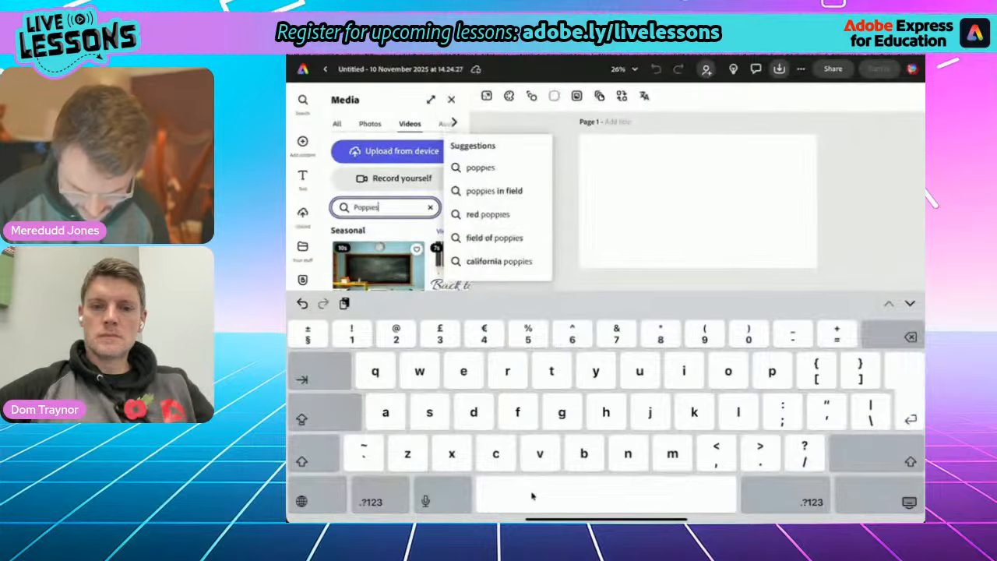
{"action": "key", "text": "Return"}
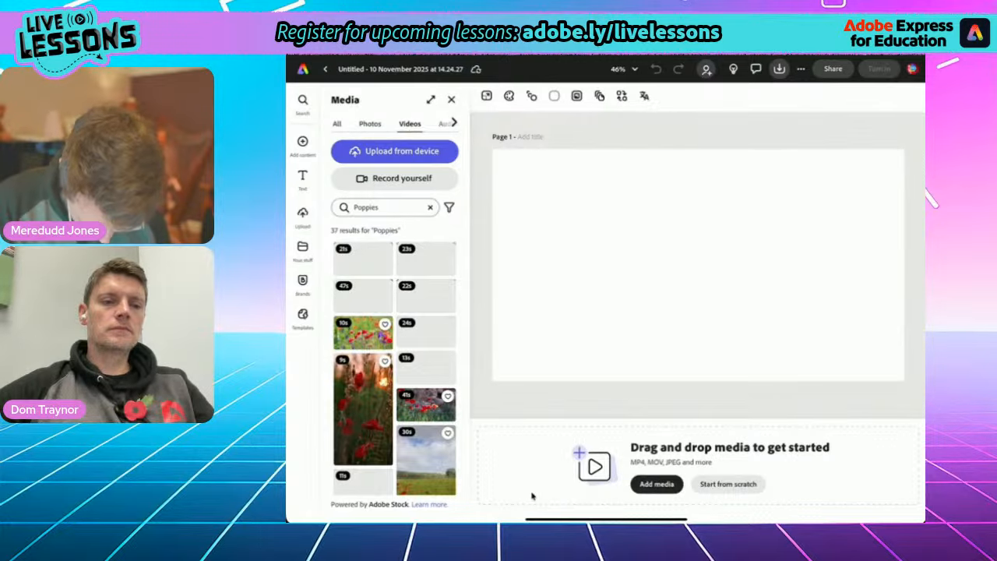
{"action": "left_click", "coordinate": [426, 405]}
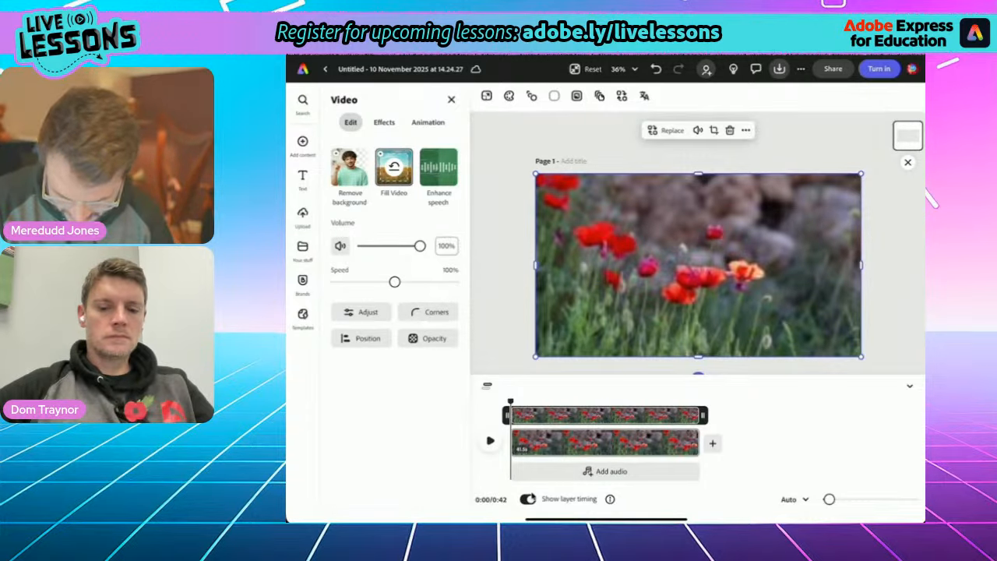
- Add a text box reading "What is" over the poppy clip and set its font to Utopia Std Black Headline
{"action": "left_click", "coordinate": [303, 179]}
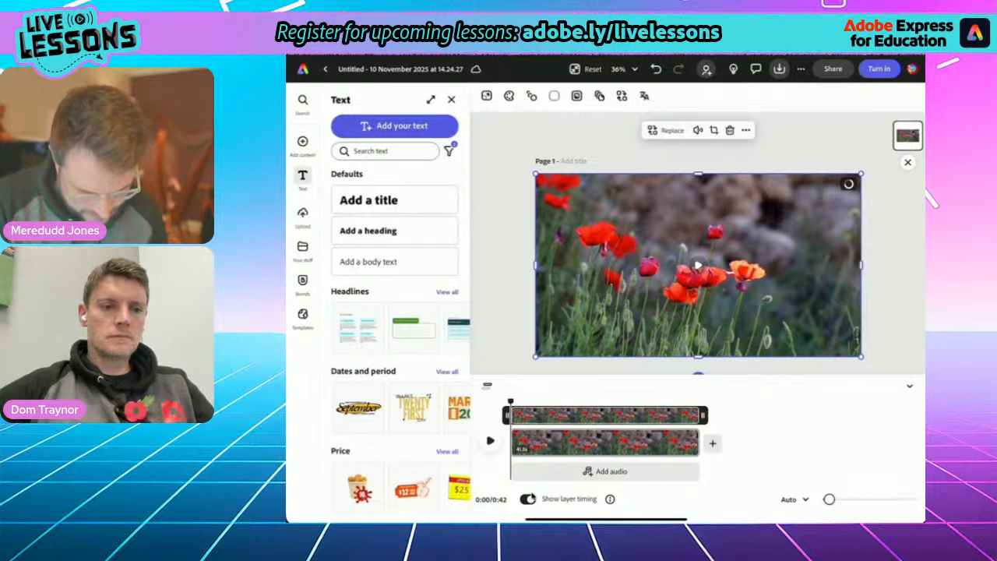
{"action": "left_click", "coordinate": [394, 125]}
{"action": "type", "text": "Wj"}
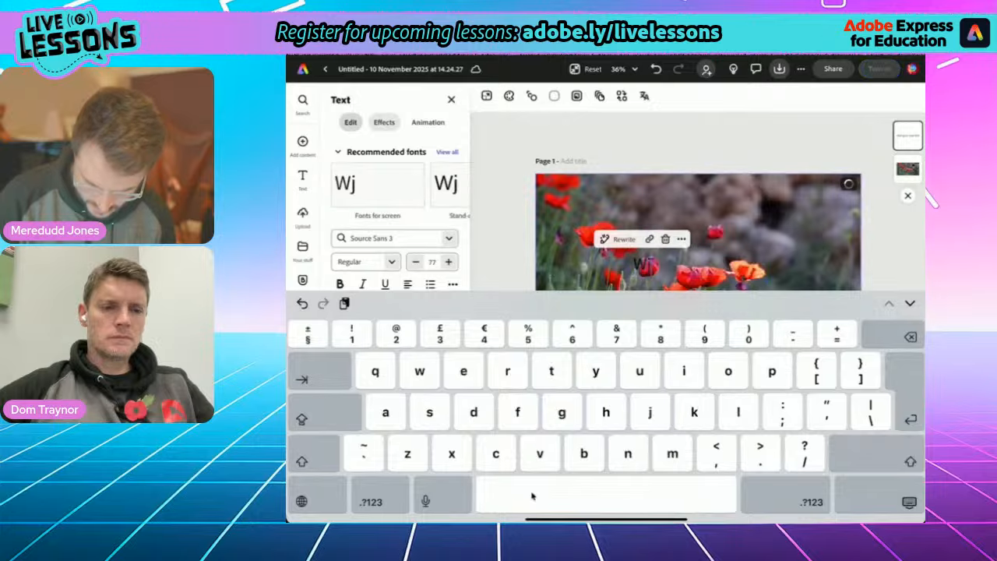
{"action": "key", "text": "BackSpace"}
{"action": "type", "text": "h"}
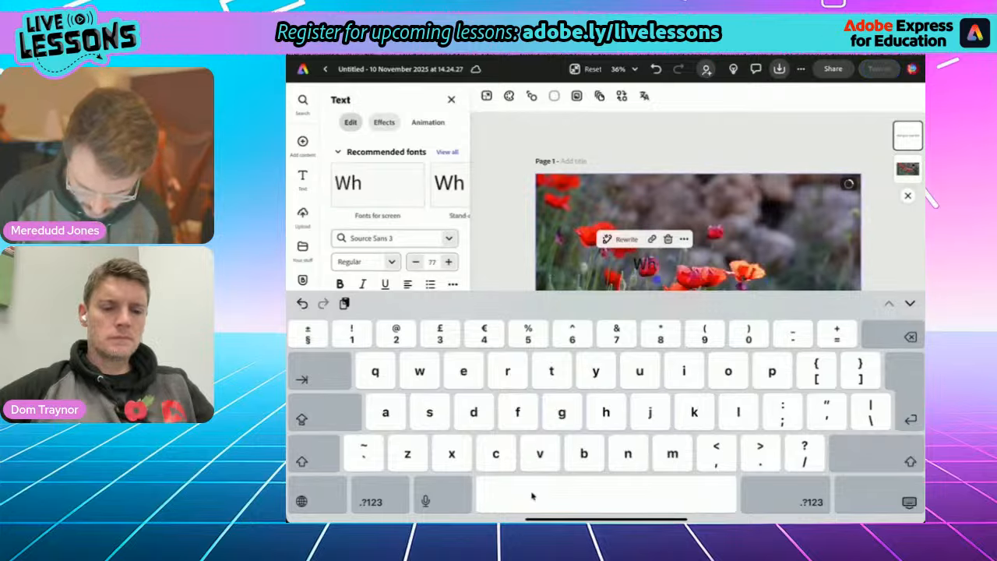
{"action": "type", "text": "a"}
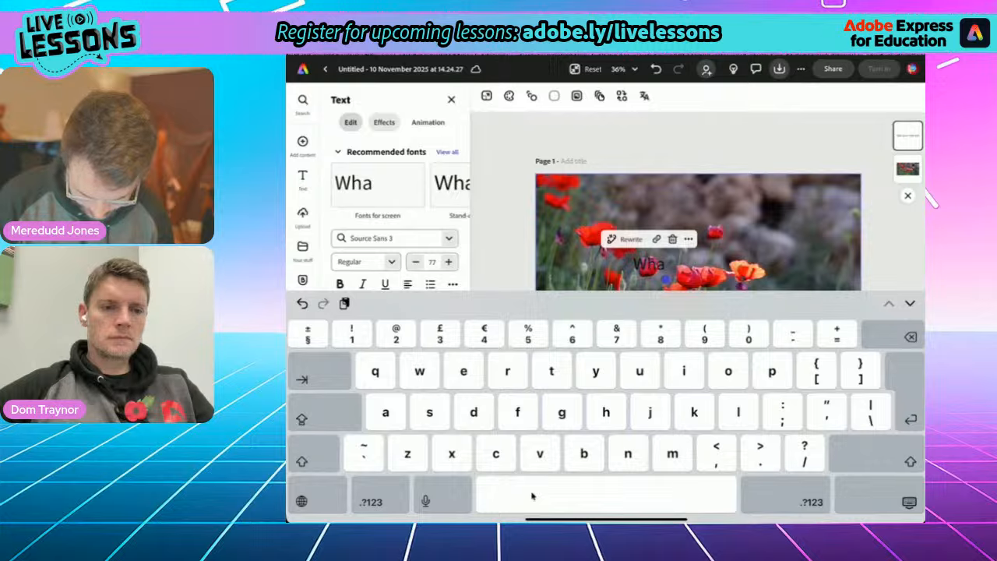
{"action": "type", "text": "t it"}
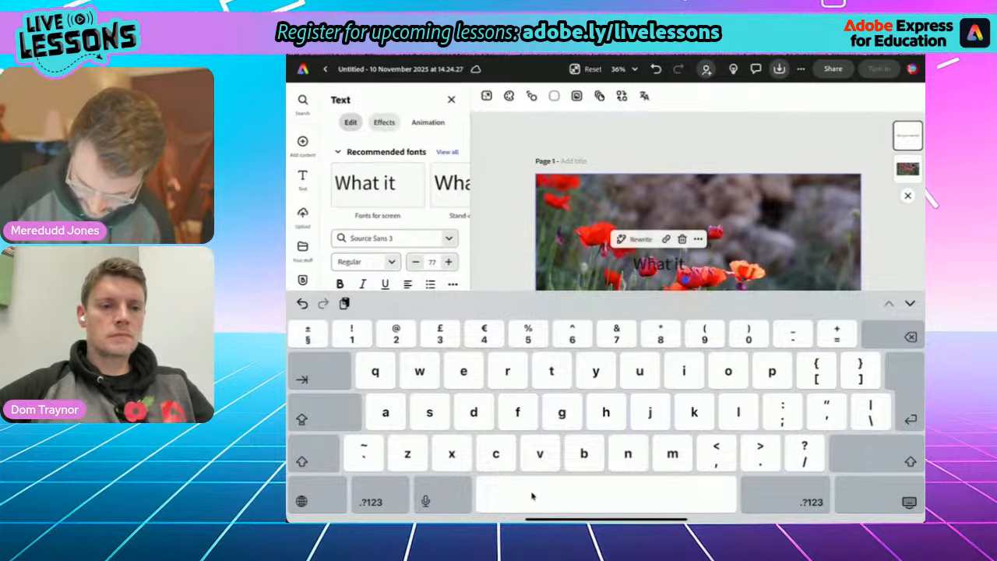
{"action": "key", "text": "BackSpace"}
{"action": "type", "text": "s"}
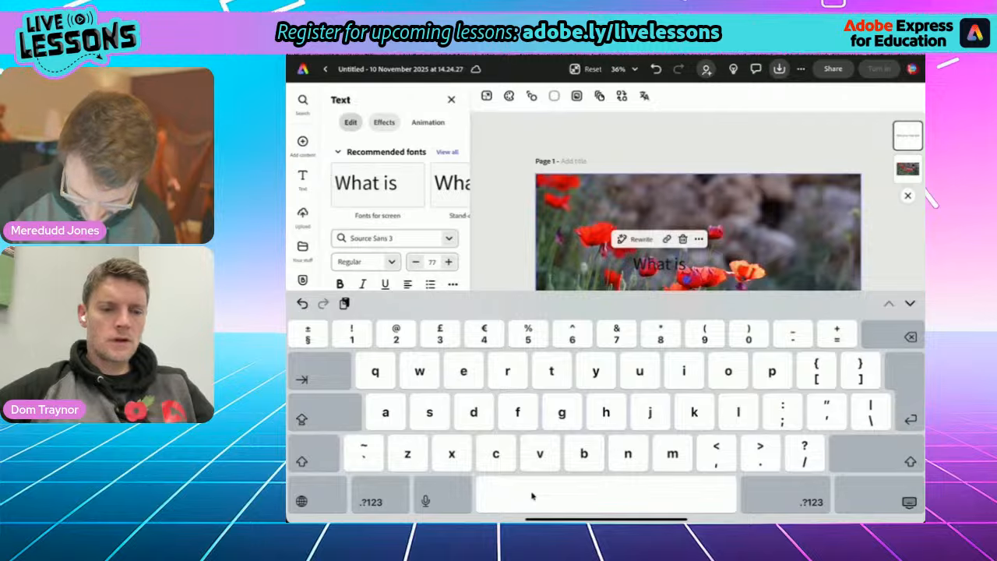
{"action": "left_click", "coordinate": [909, 503]}
{"action": "left_click", "coordinate": [448, 152]}
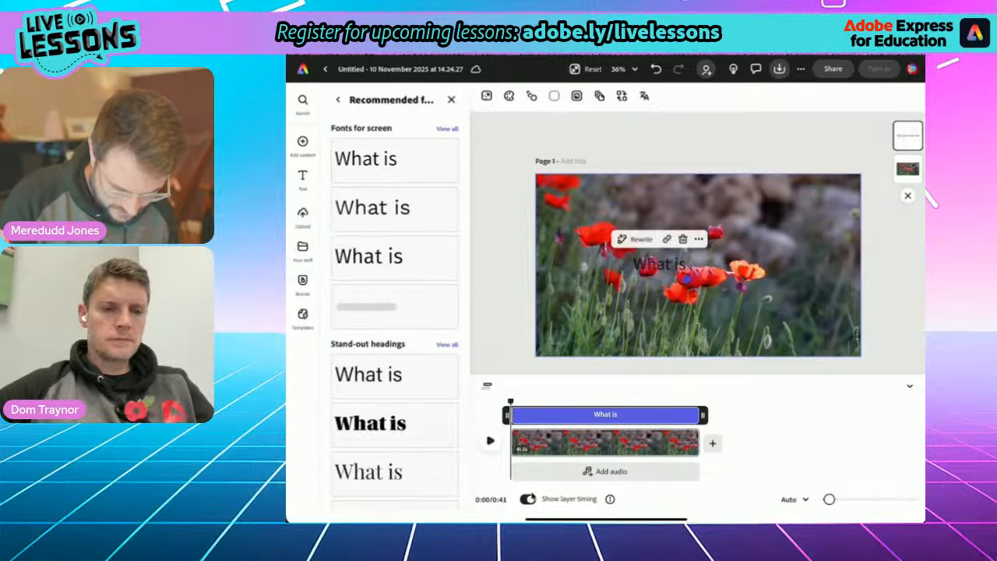
{"action": "left_click", "coordinate": [394, 425]}
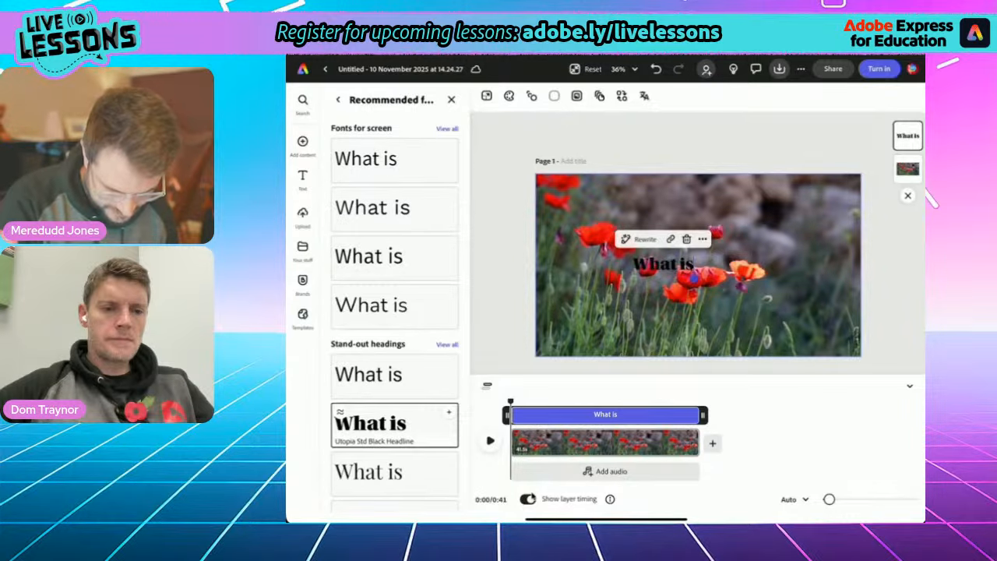
- Change the text color of the "What is" title over the poppy clip to white
{"action": "left_click", "coordinate": [684, 264]}
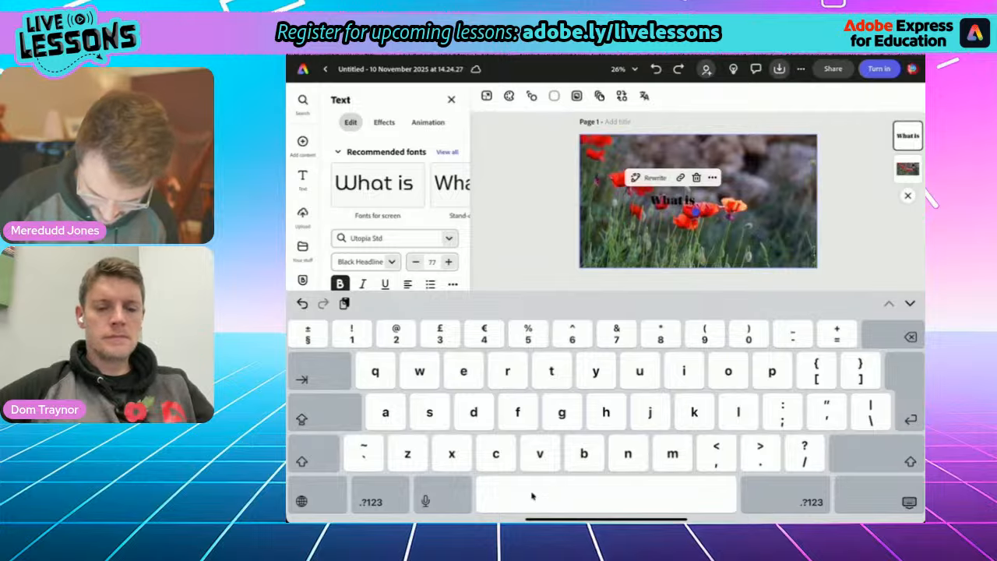
{"action": "left_click", "coordinate": [909, 502]}
{"action": "left_click", "coordinate": [340, 314]}
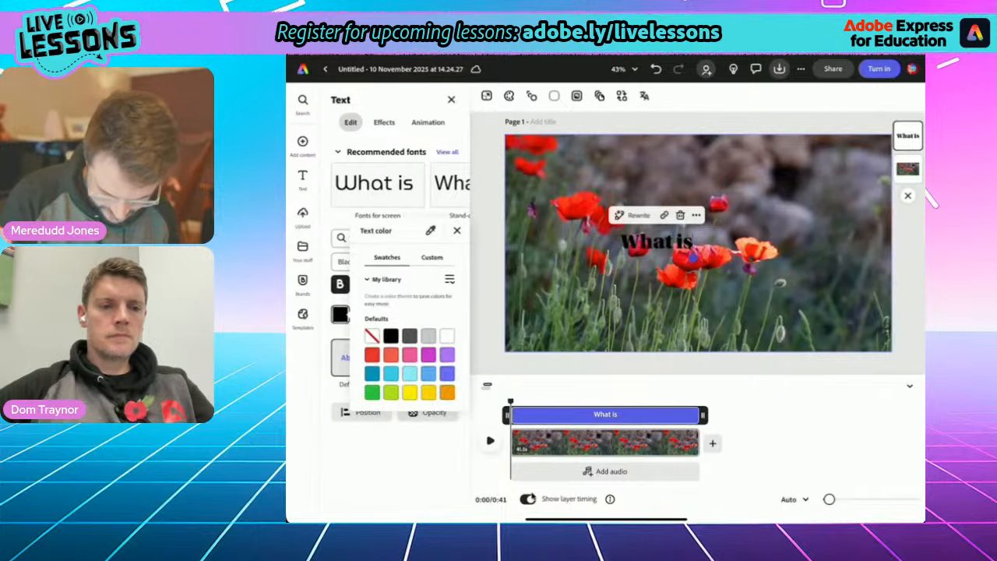
{"action": "left_click", "coordinate": [447, 336]}
{"action": "left_click", "coordinate": [458, 231]}
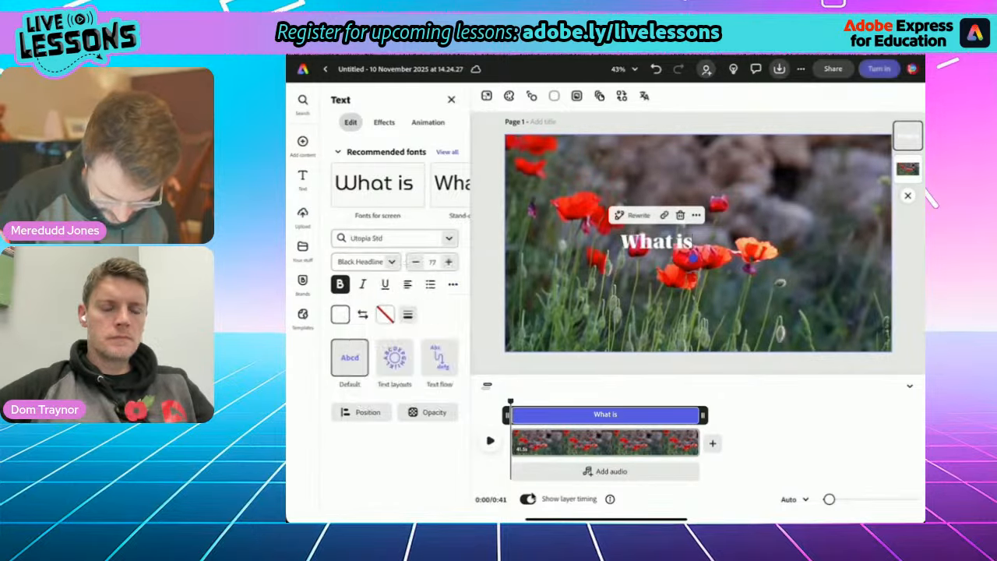
- Enlarge the "What is" title to font size 122, move it to the upper-left corner of the page, and deselect it
{"action": "left_click", "coordinate": [658, 242]}
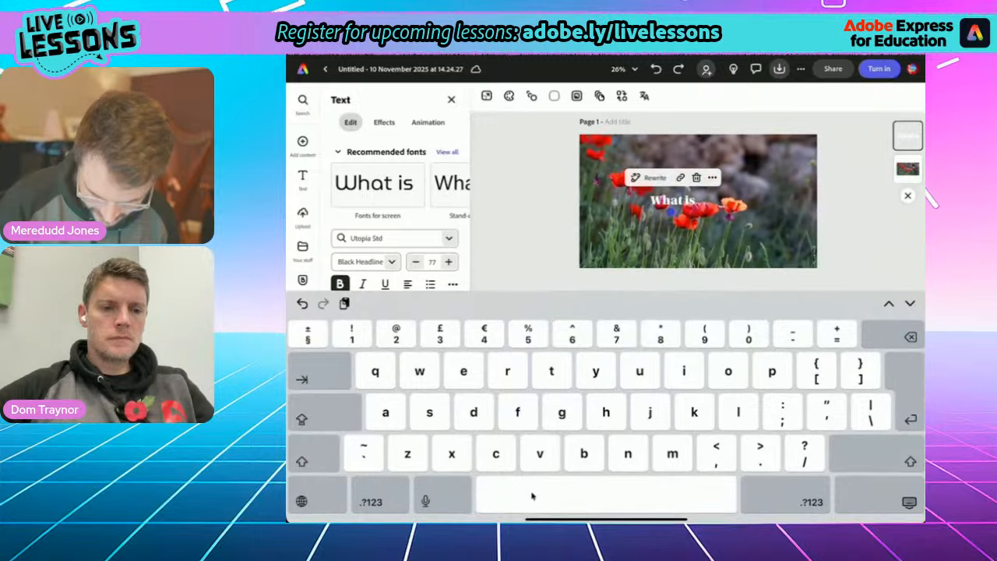
{"action": "left_click", "coordinate": [909, 502]}
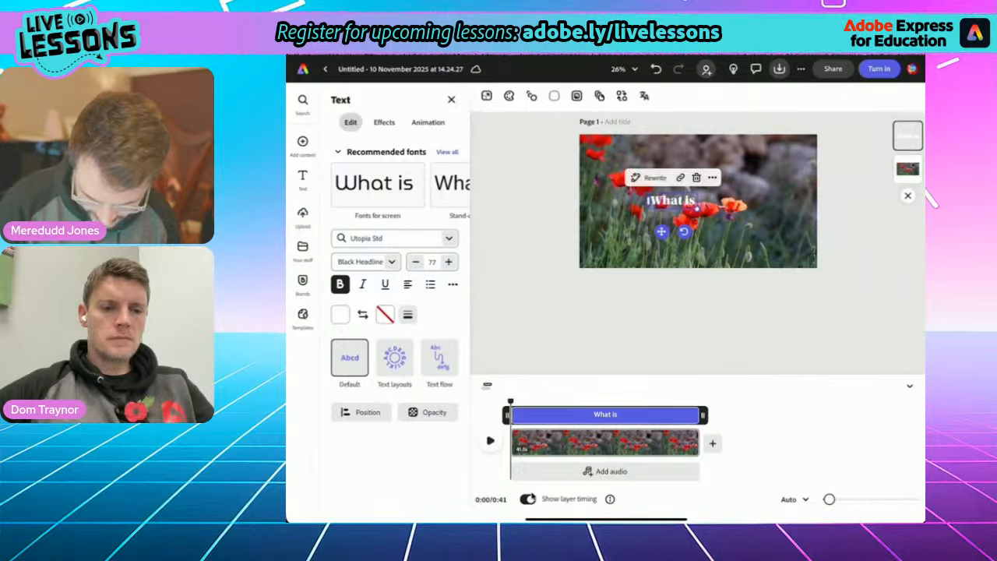
{"action": "left_click_drag", "start_coordinate": [697, 208], "coordinate": [621, 159]}
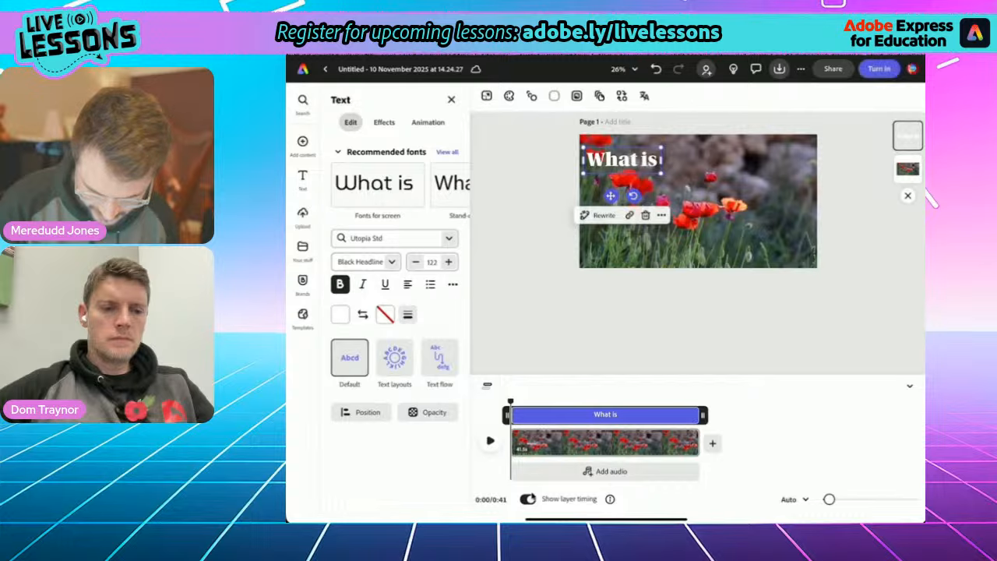
{"action": "left_click", "coordinate": [661, 215]}
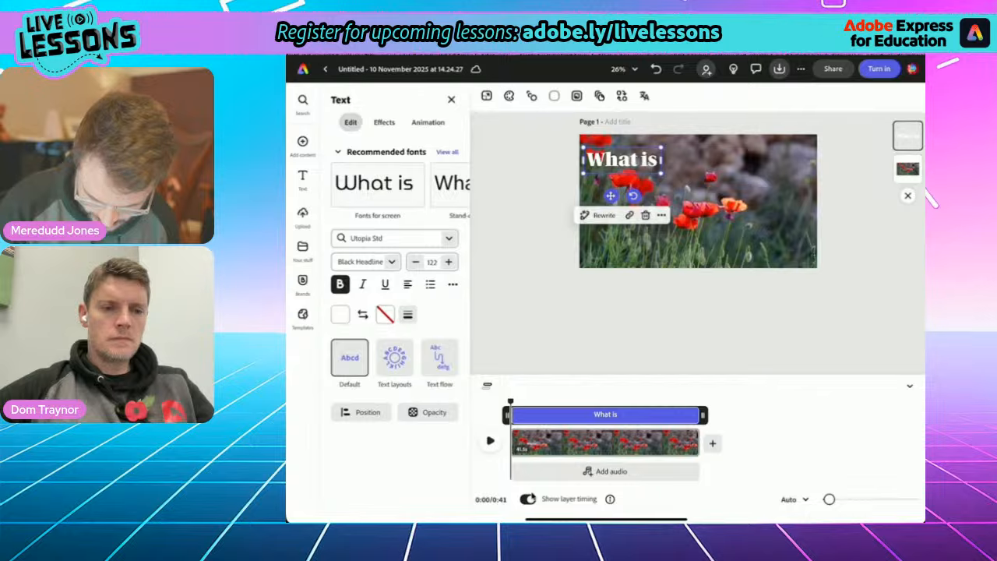
{"action": "left_click", "coordinate": [662, 215]}
{"action": "left_click", "coordinate": [621, 159]}
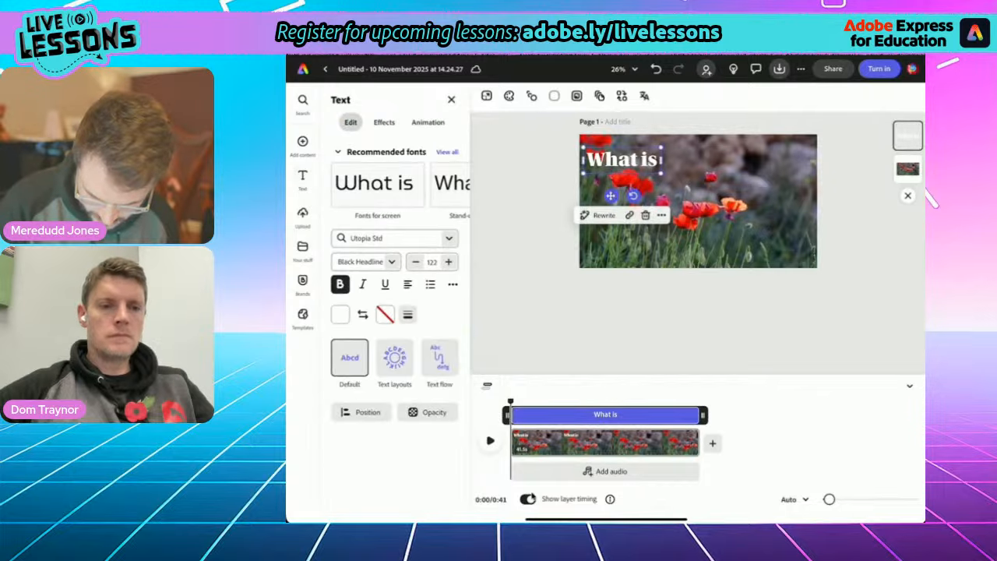
{"action": "left_click", "coordinate": [661, 215]}
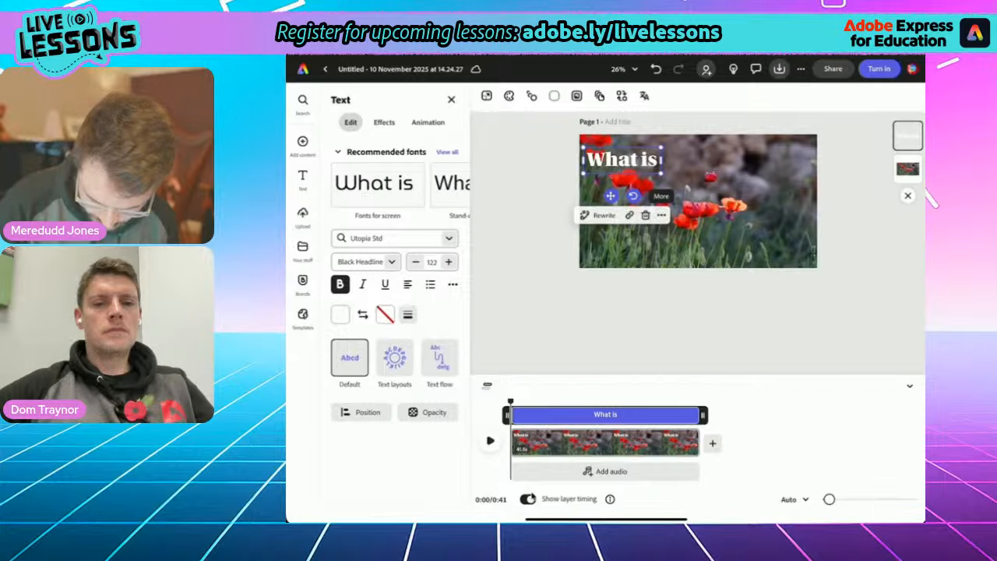
{"action": "left_click", "coordinate": [661, 215]}
{"action": "left_click", "coordinate": [698, 321]}
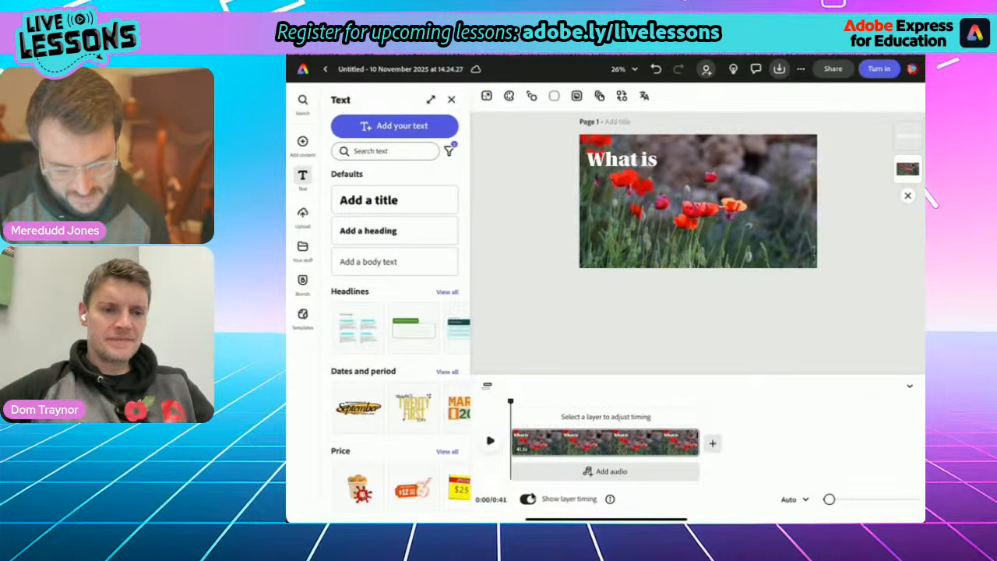
- Switch to the Remembrance Video project, return the playhead to the start, and bring up the audio media options
{"action": "left_click", "coordinate": [326, 69]}
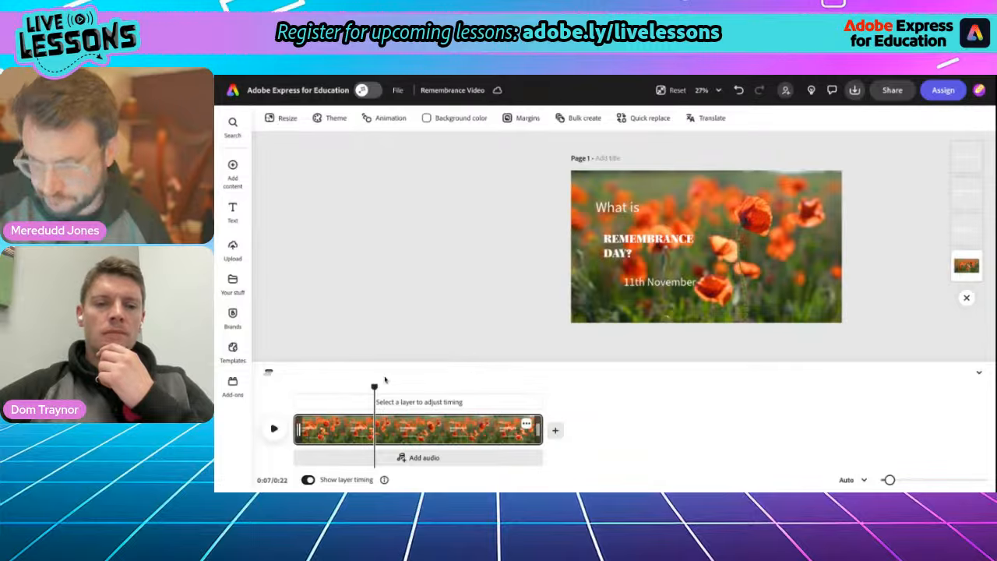
{"action": "left_click_drag", "start_coordinate": [373, 388], "coordinate": [293, 383]}
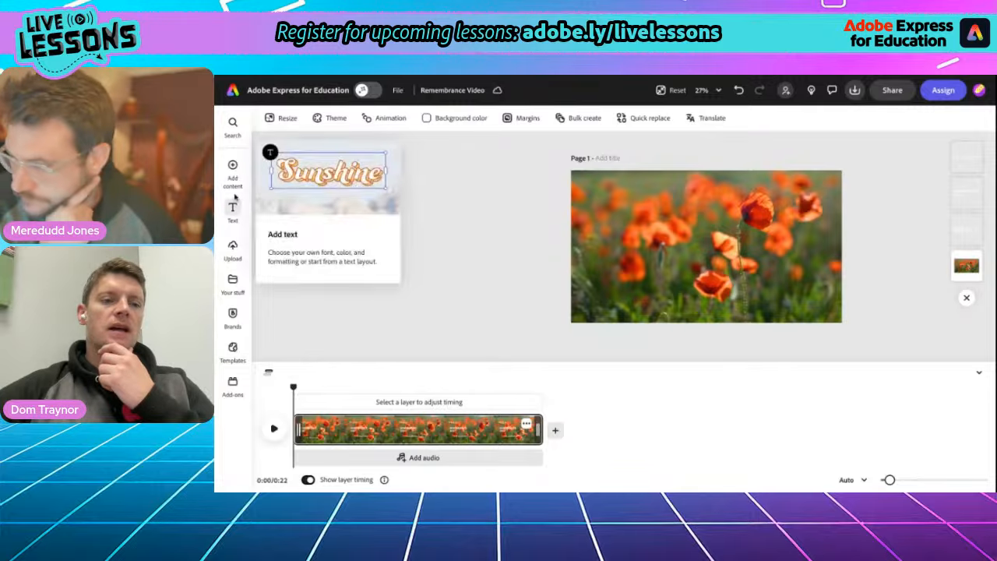
{"action": "mouse_move", "coordinate": [235, 171]}
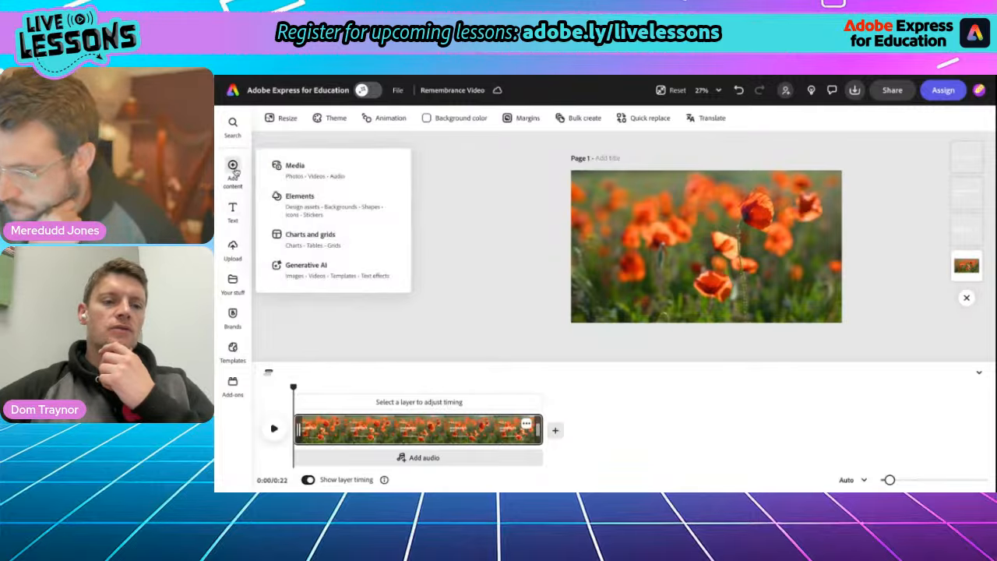
{"action": "left_click", "coordinate": [299, 168]}
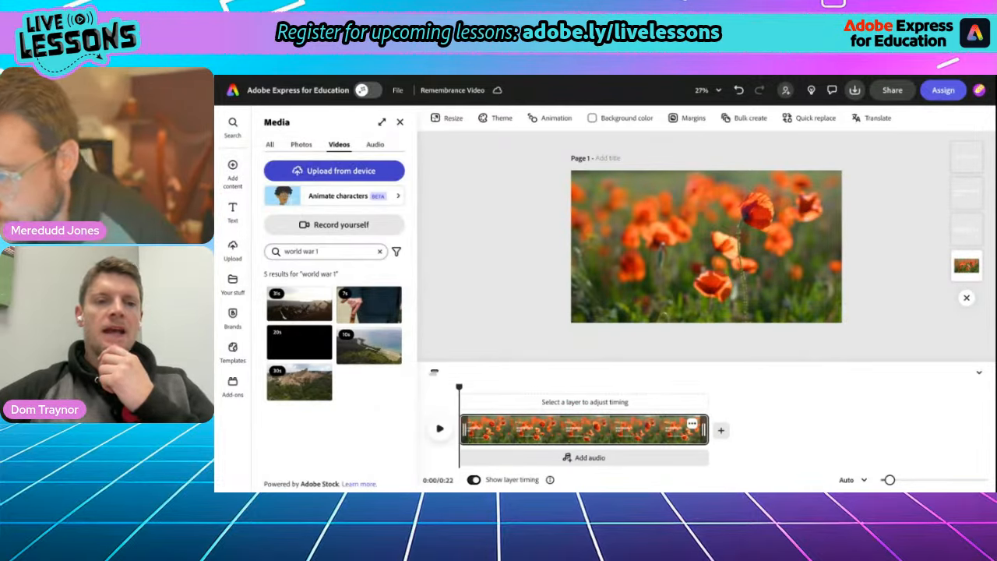
{"action": "left_click", "coordinate": [375, 145]}
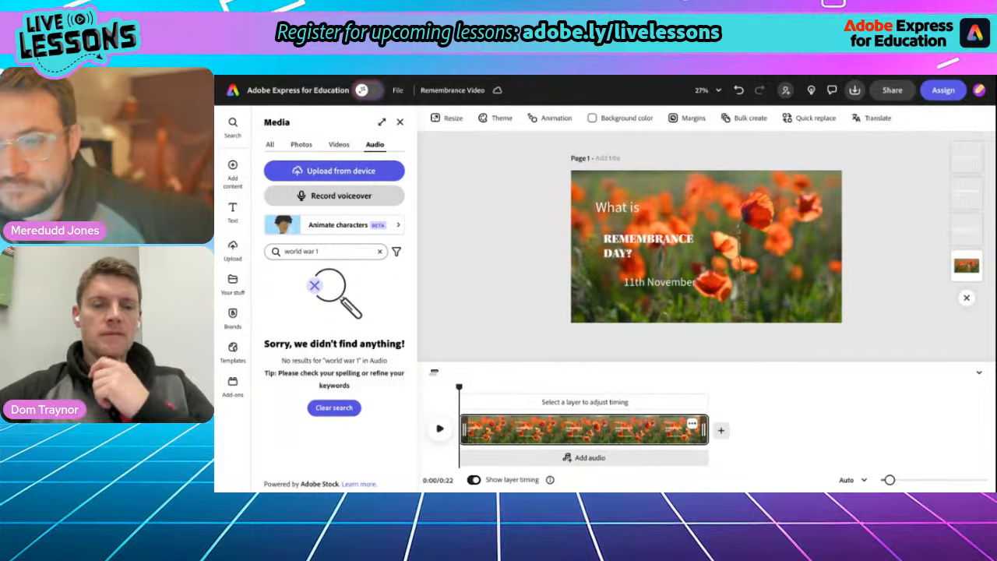
- Record a voiceover of about 5.9 seconds from the start of the video and finish the recording
{"action": "left_click", "coordinate": [335, 195]}
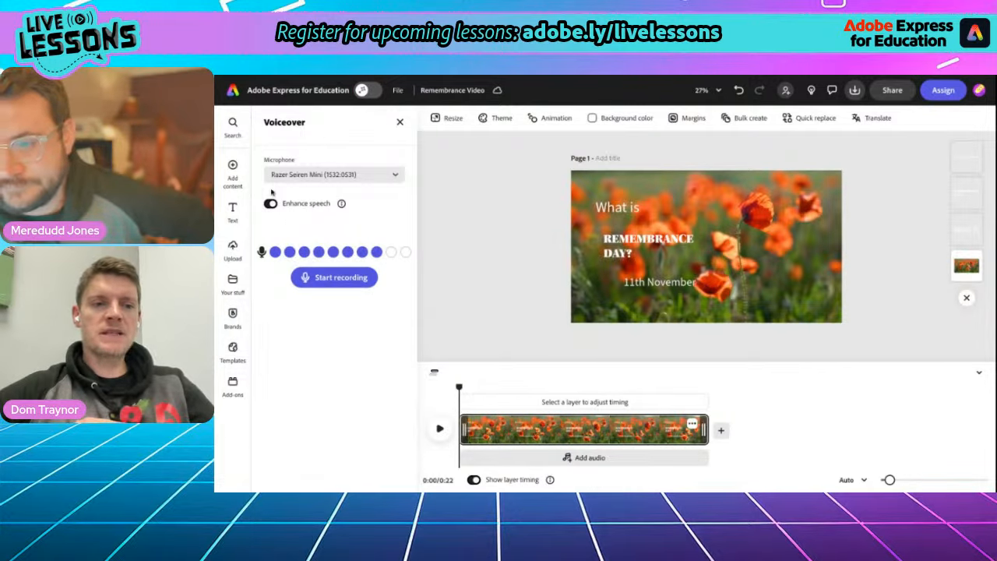
{"action": "left_click", "coordinate": [327, 282]}
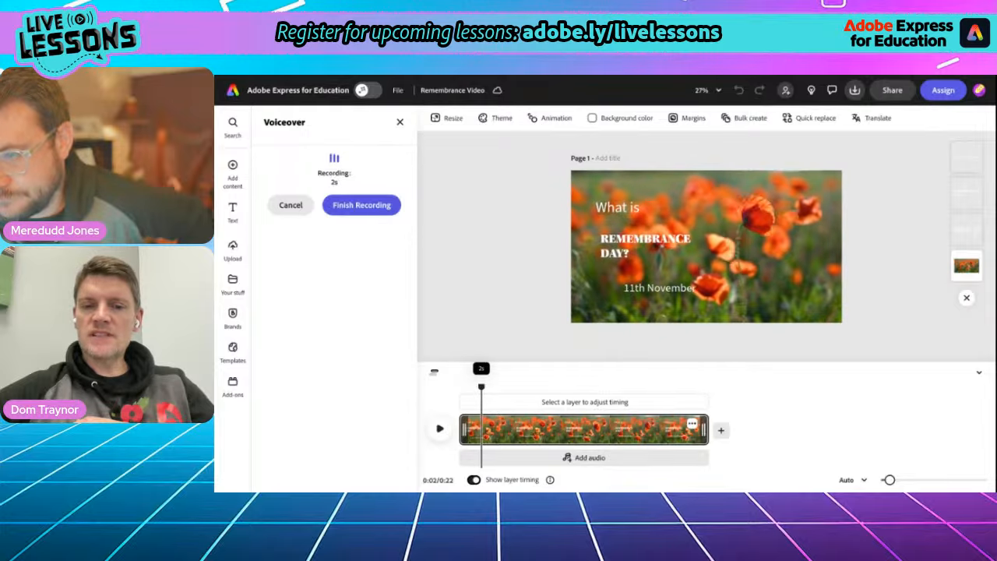
{"action": "left_click", "coordinate": [359, 206]}
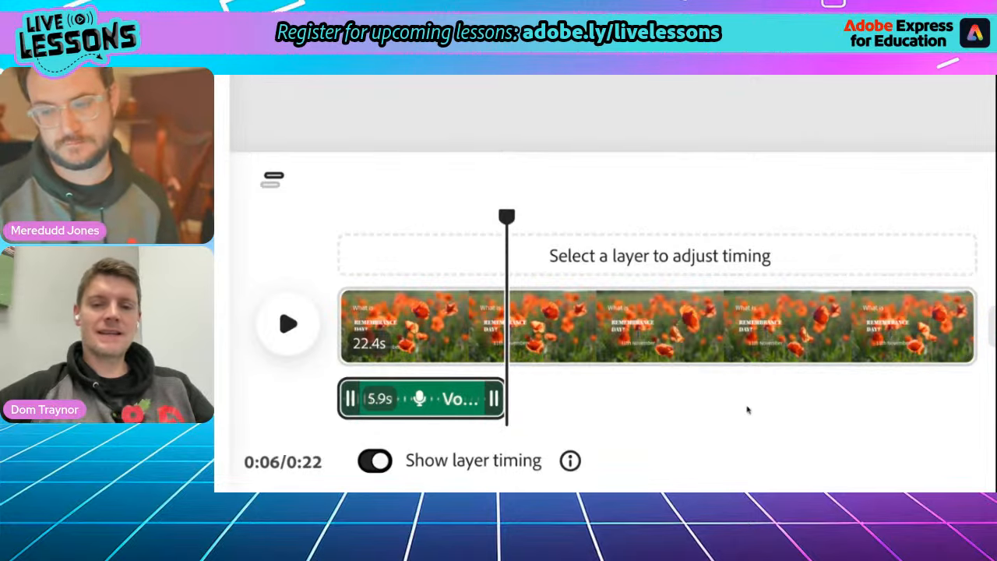
- Trim the end of the poppy scene to about 6.9 seconds, just past the end of the voiceover
{"action": "mouse_move", "coordinate": [952, 339]}
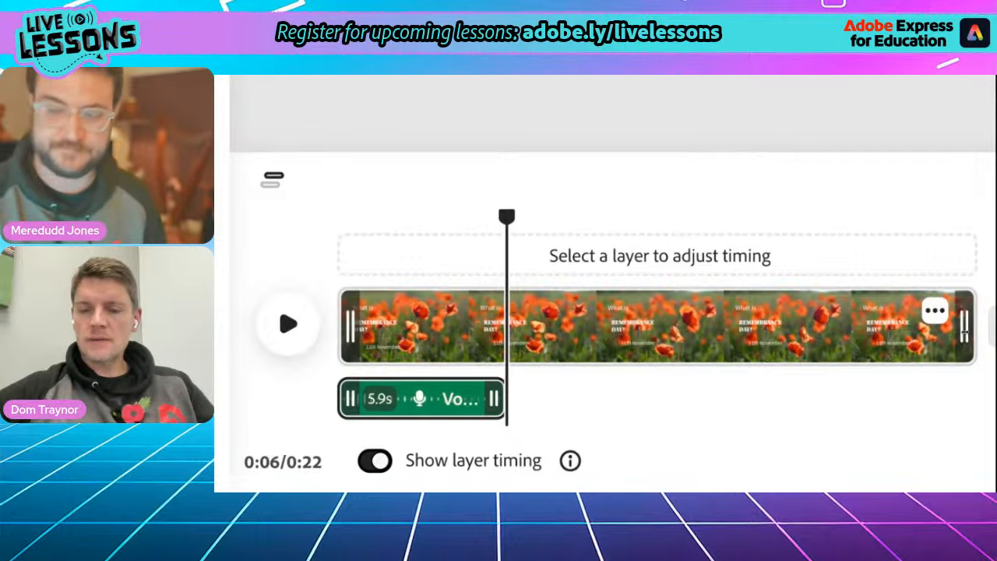
{"action": "left_click_drag", "start_coordinate": [964, 331], "coordinate": [521, 331]}
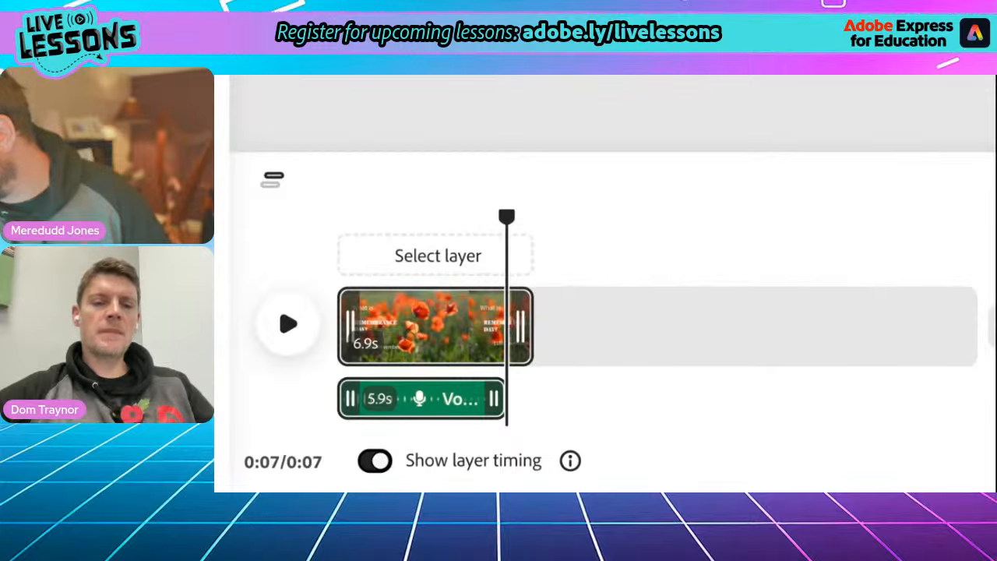
{"action": "left_click_drag", "start_coordinate": [521, 331], "coordinate": [521, 331]}
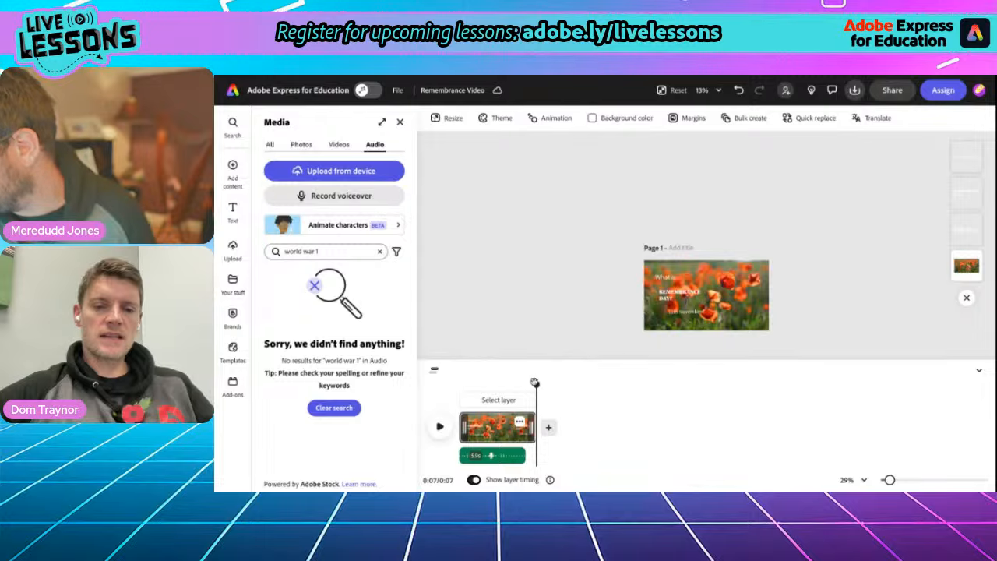
- Apply the Darken effect to the poppy background video at strength 29 and play the scene from the start
{"action": "left_click_drag", "start_coordinate": [534, 383], "coordinate": [459, 384]}
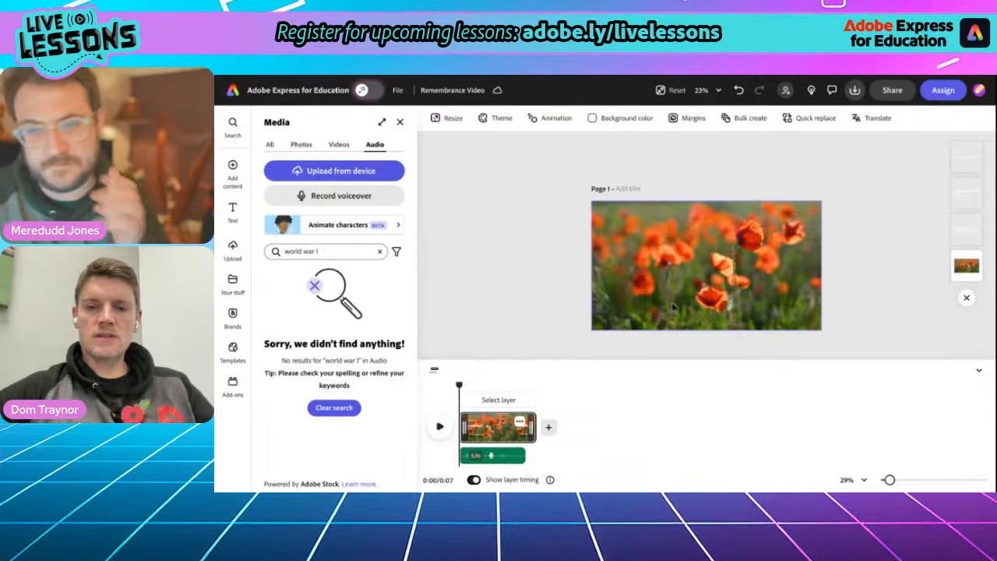
{"action": "scroll", "coordinate": [666, 300], "scroll_direction": "up", "scroll_amount": 3}
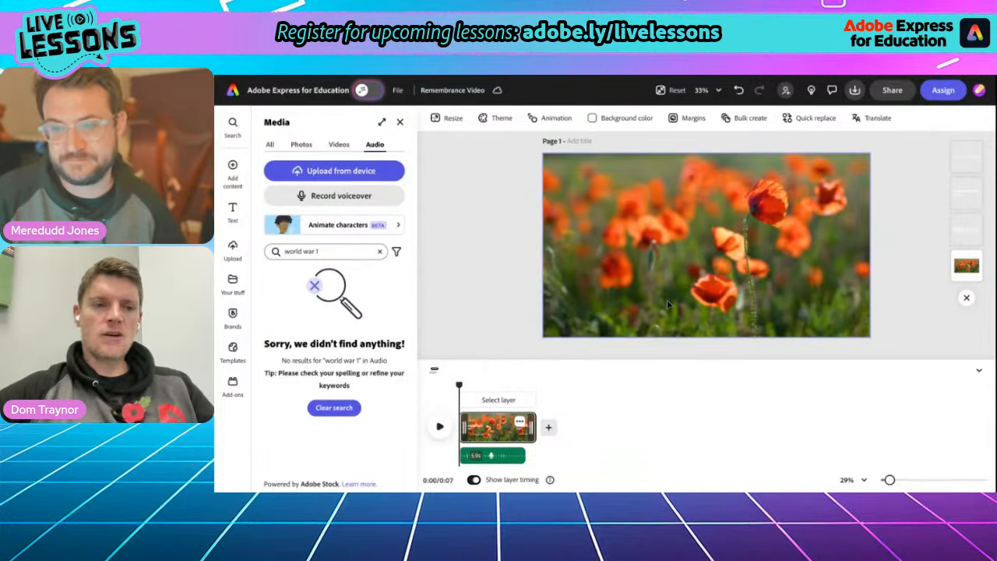
{"action": "left_click", "coordinate": [559, 162]}
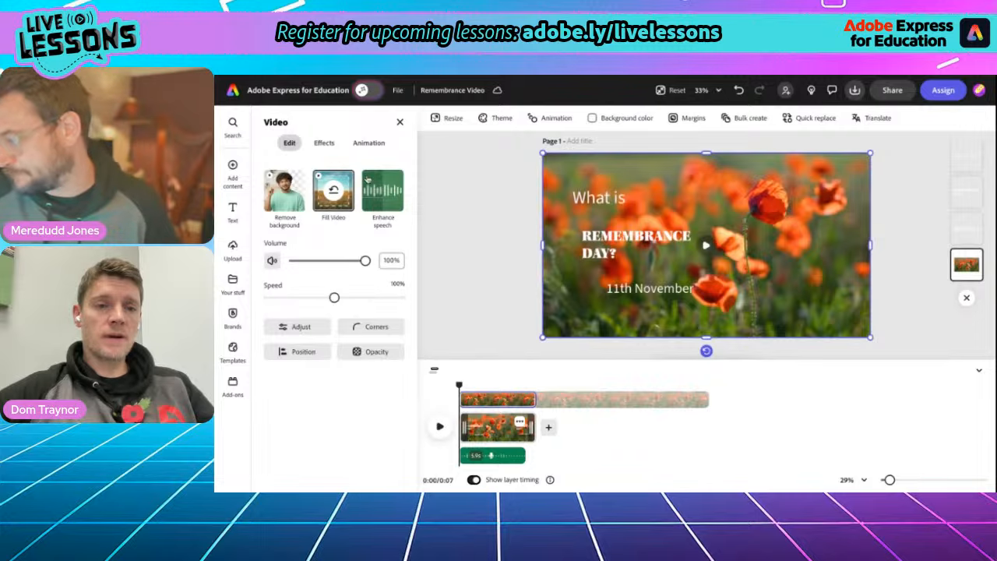
{"action": "left_click", "coordinate": [324, 143]}
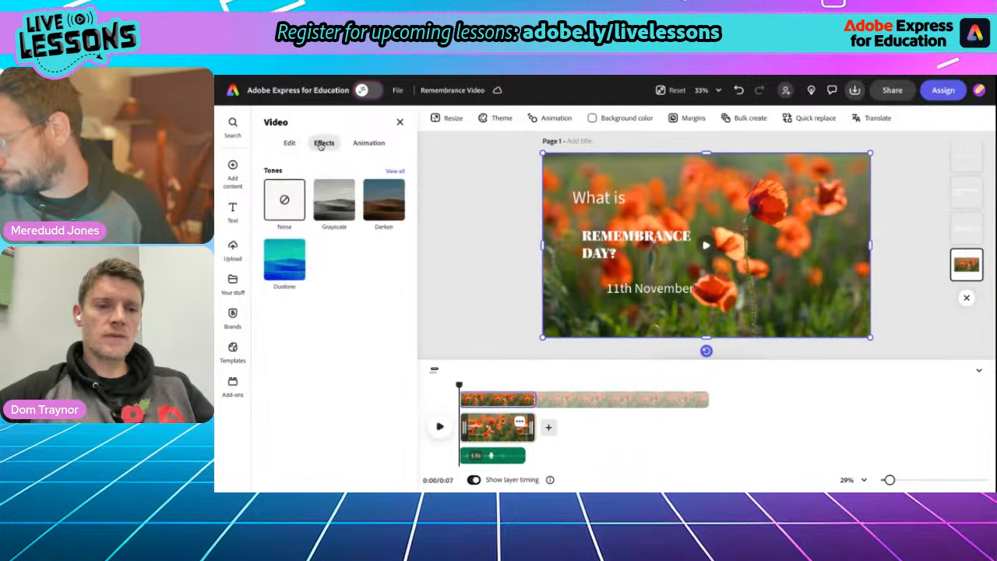
{"action": "left_click", "coordinate": [386, 205]}
{"action": "left_click", "coordinate": [383, 201]}
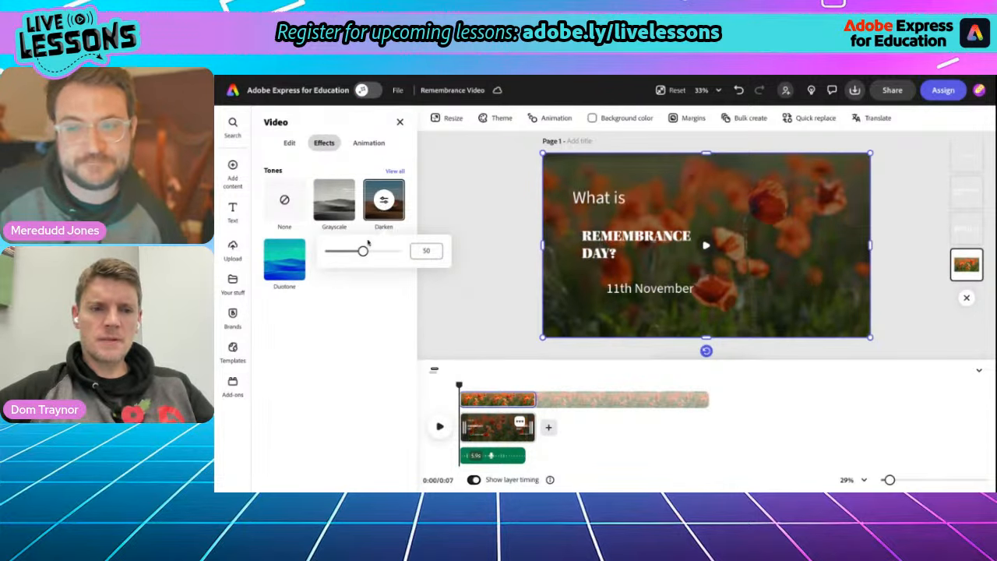
{"action": "left_click_drag", "start_coordinate": [363, 253], "coordinate": [348, 252]}
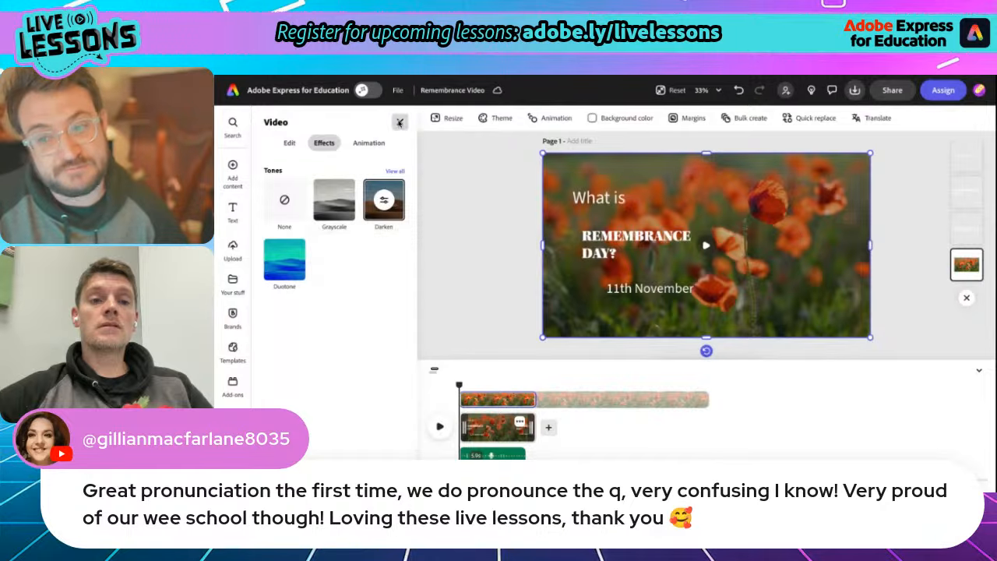
{"action": "left_click", "coordinate": [399, 123]}
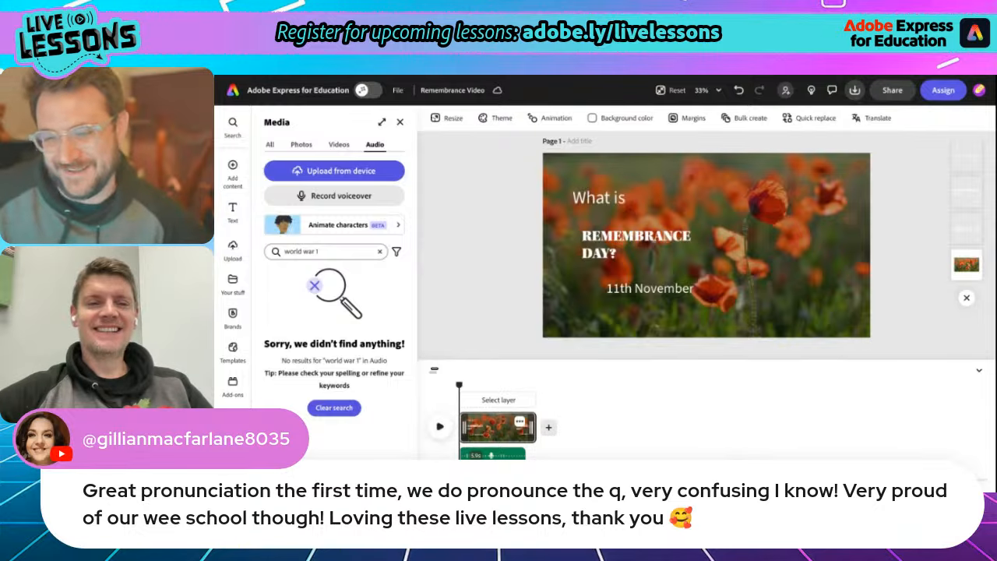
{"action": "left_click", "coordinate": [439, 427]}
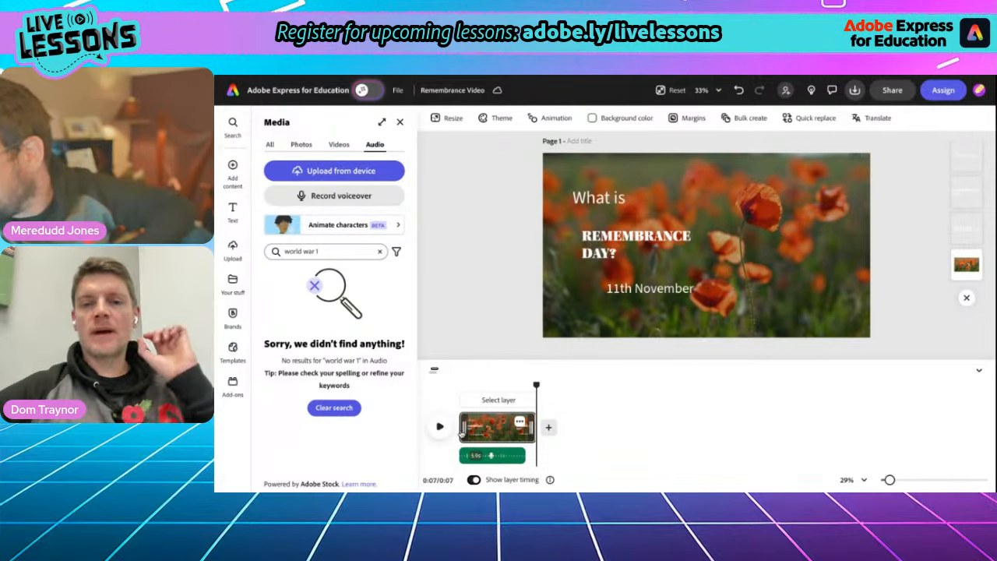
- Reduce the Darken strength of the poppy background video to 17
{"action": "left_click", "coordinate": [565, 264]}
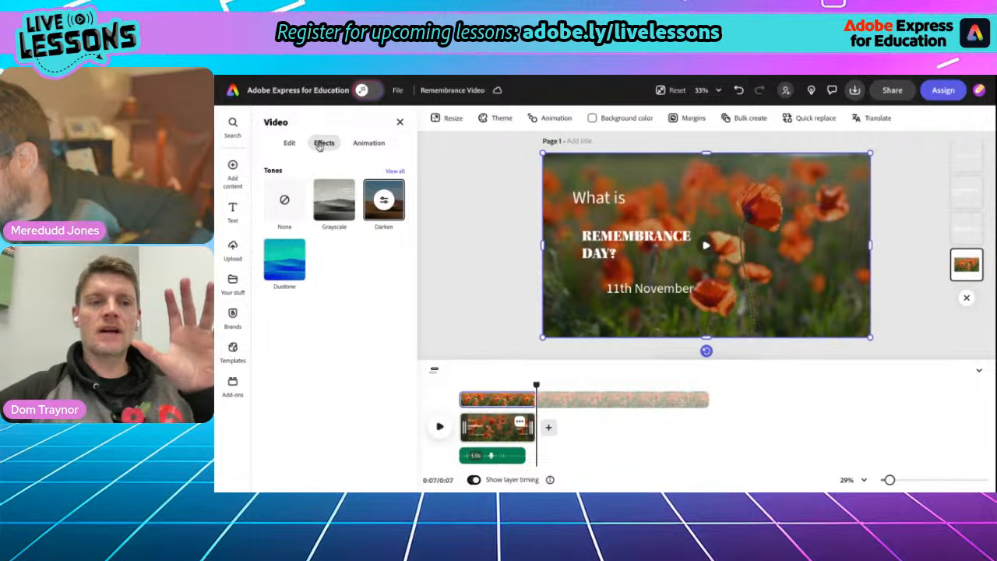
{"action": "left_click", "coordinate": [382, 200]}
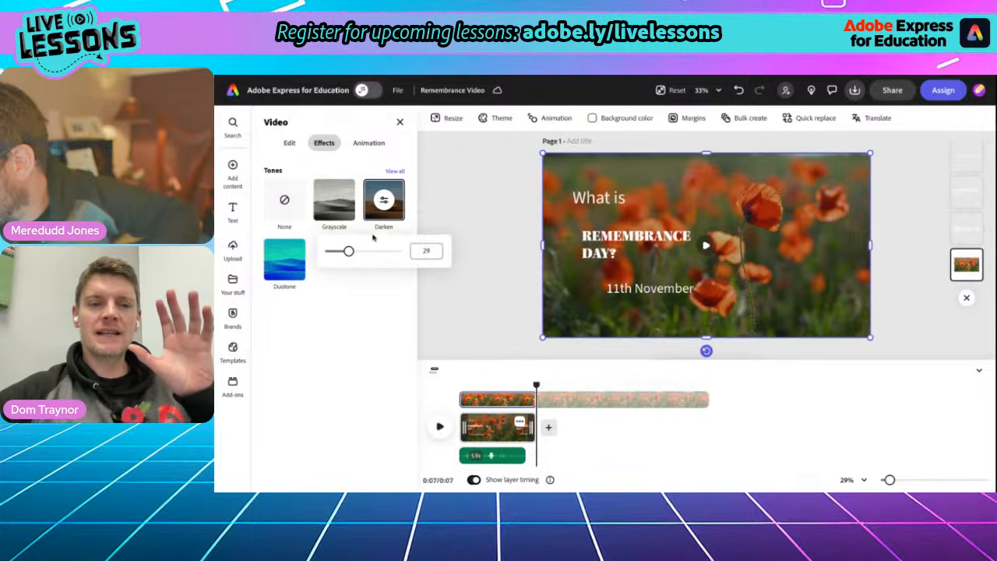
{"action": "left_click_drag", "start_coordinate": [349, 251], "coordinate": [340, 251]}
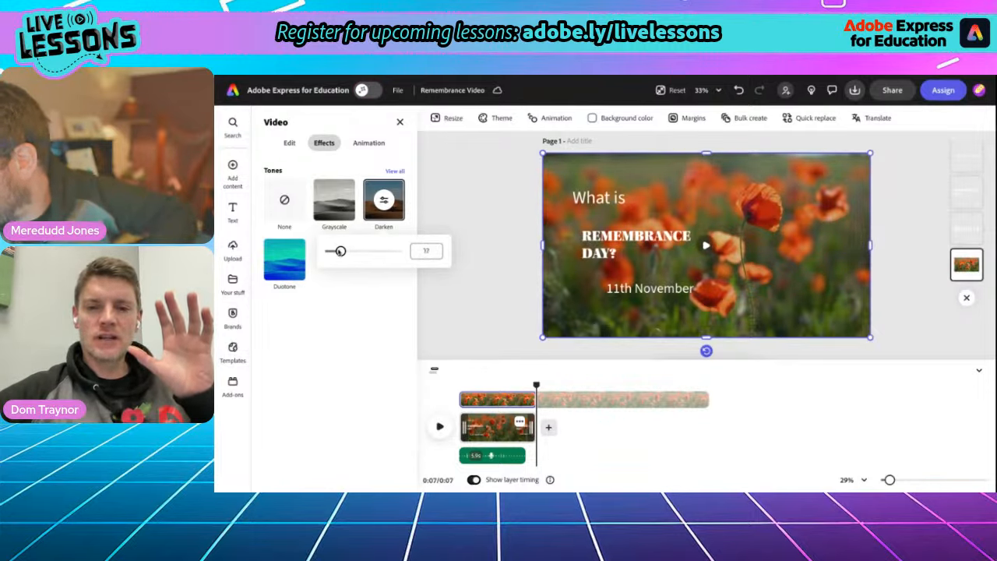
{"action": "left_click", "coordinate": [435, 301]}
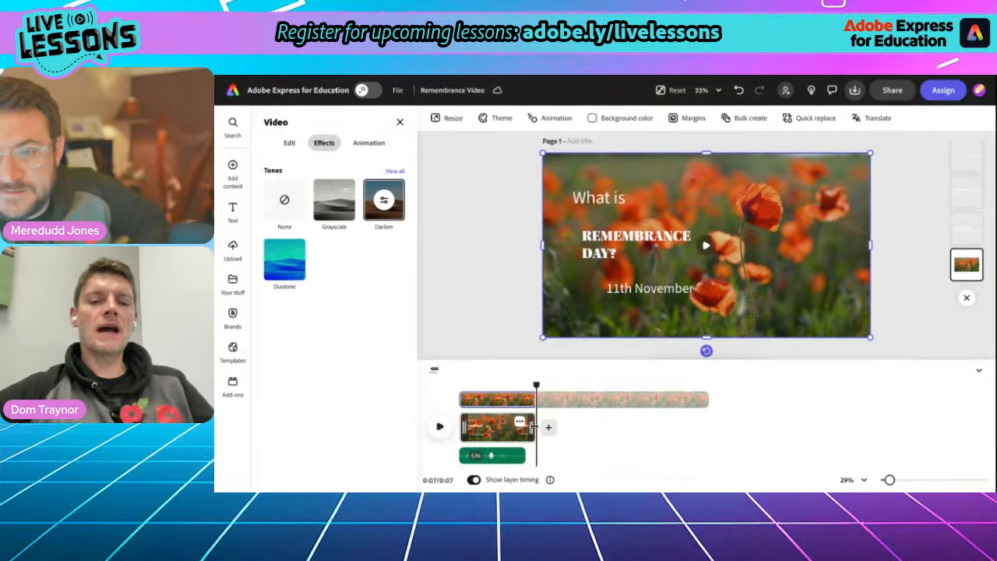
- Add a blank scene after the poppy scene in the timeline
{"action": "left_click", "coordinate": [549, 428]}
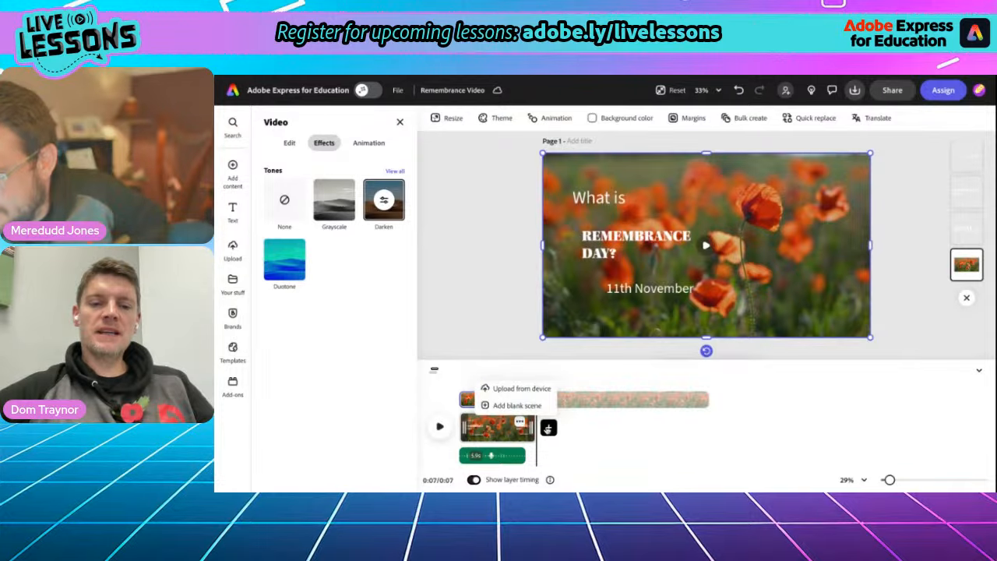
{"action": "left_click", "coordinate": [517, 405]}
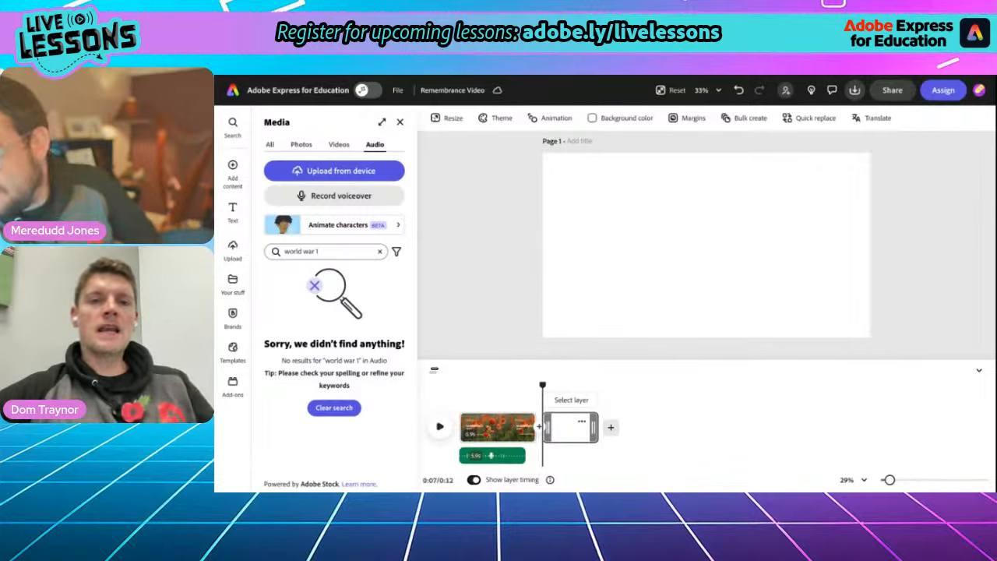
- Search the stock videos for "world war 2" and add the 23-second war cemetery clip to the blank scene as a canvas layer
{"action": "left_click", "coordinate": [340, 147]}
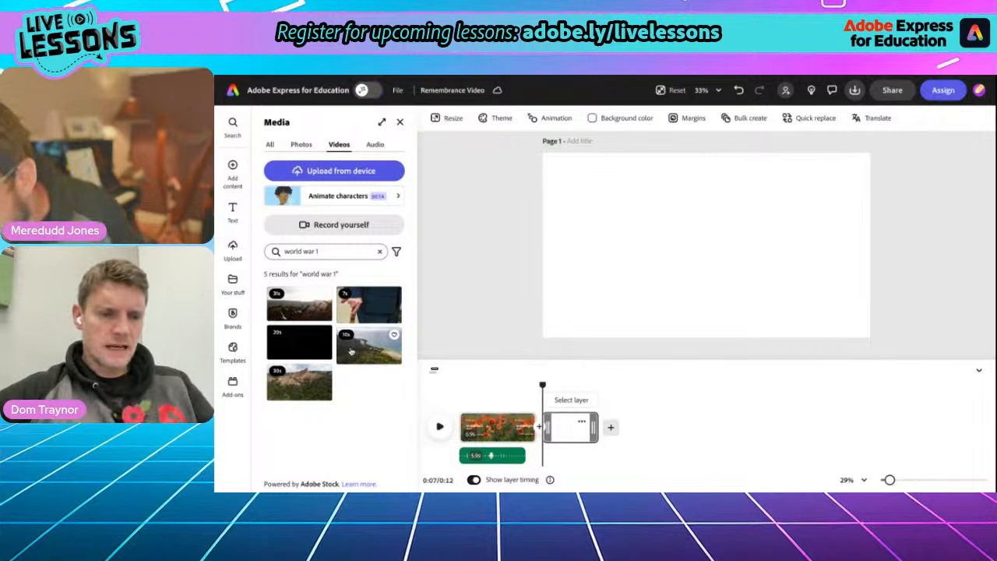
{"action": "left_click", "coordinate": [319, 251]}
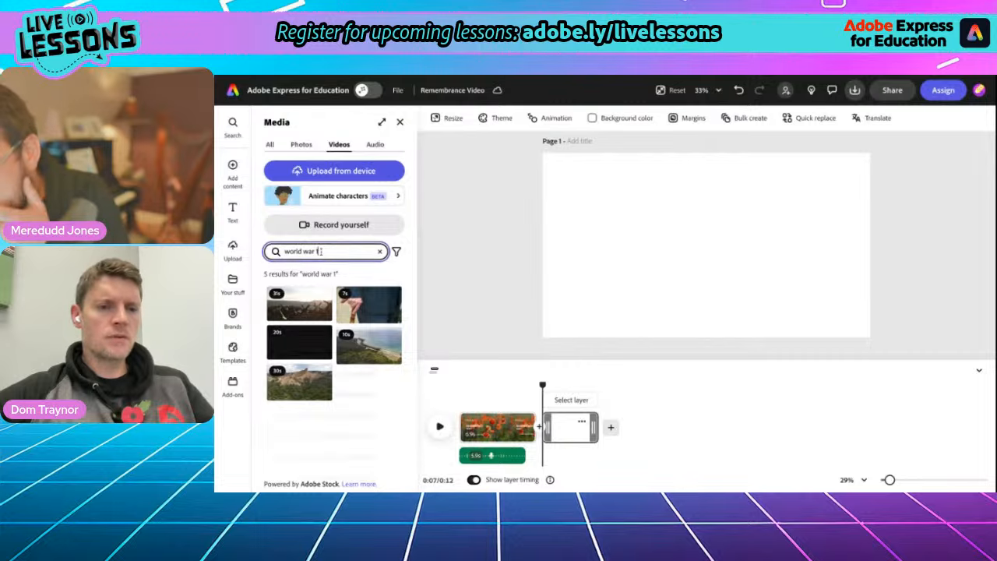
{"action": "key", "text": "BackSpace"}
{"action": "type", "text": "2"}
{"action": "key", "text": "Return"}
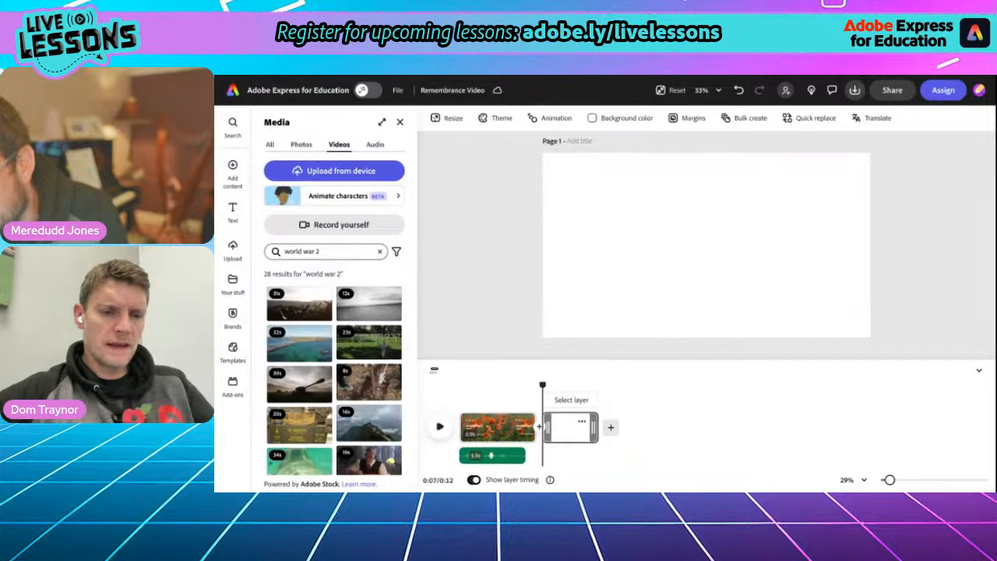
{"action": "scroll", "coordinate": [348, 323], "scroll_direction": "down", "scroll_amount": 1}
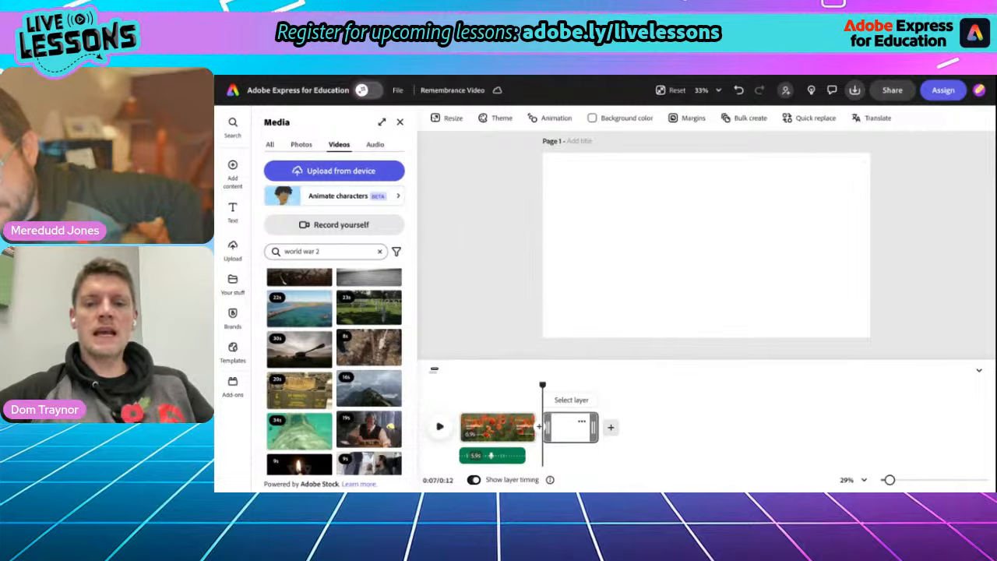
{"action": "left_click", "coordinate": [361, 310]}
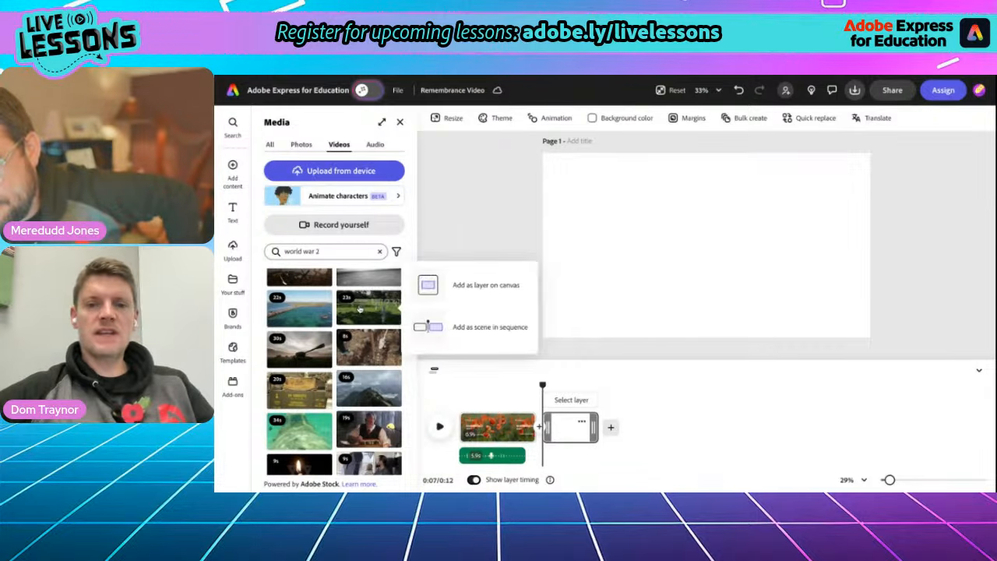
{"action": "left_click", "coordinate": [468, 300]}
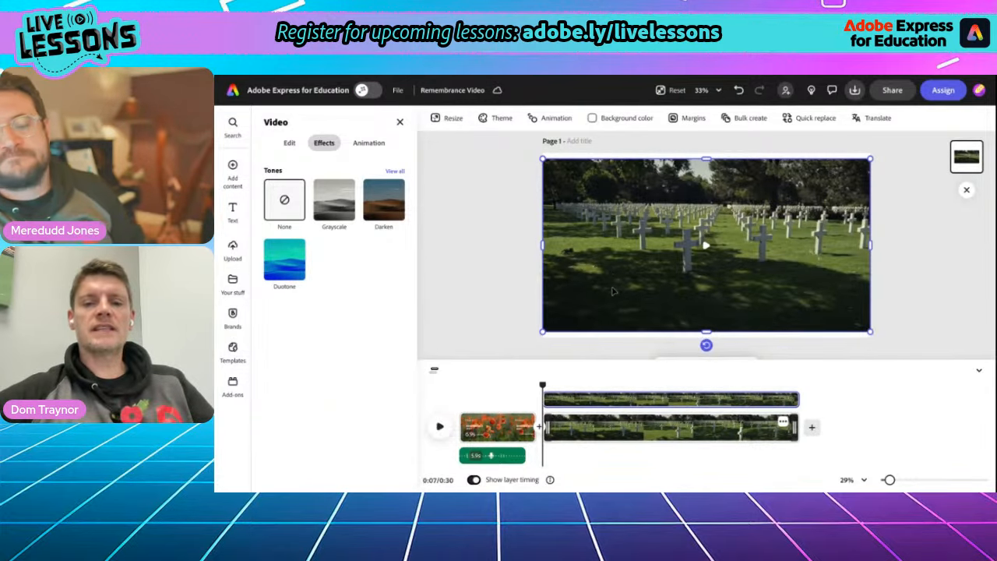
- Stretch the cemetery video at its upper and lower edges so it covers the whole canvas
{"action": "scroll", "coordinate": [706, 205], "scroll_direction": "up", "scroll_amount": 5}
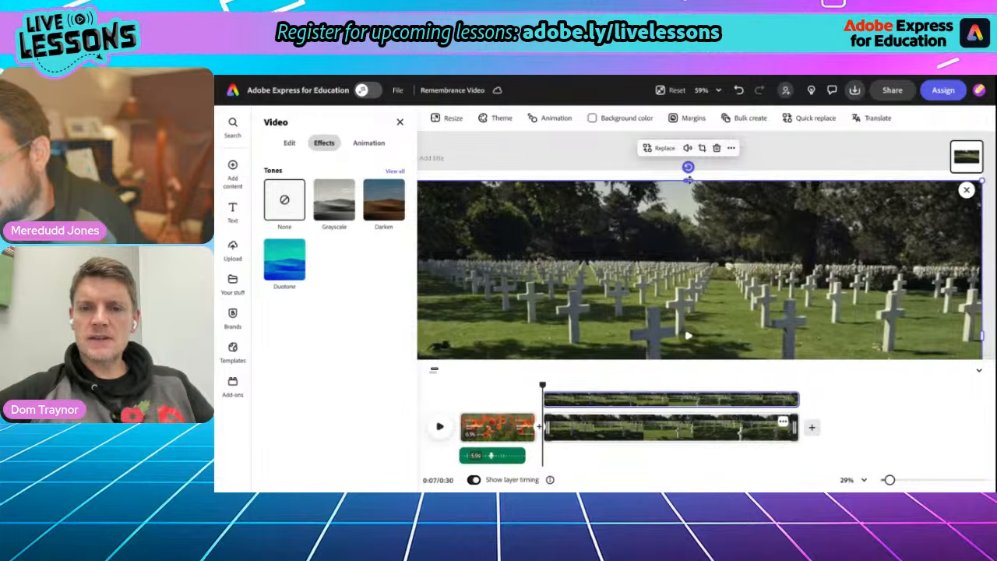
{"action": "left_click_drag", "start_coordinate": [689, 180], "coordinate": [689, 172]}
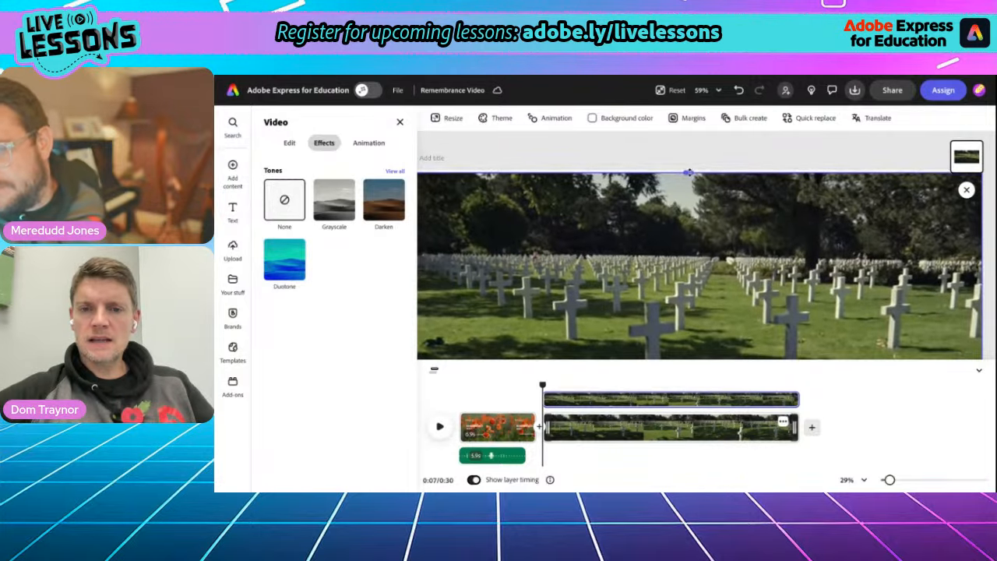
{"action": "scroll", "coordinate": [683, 226], "scroll_direction": "down", "scroll_amount": 5}
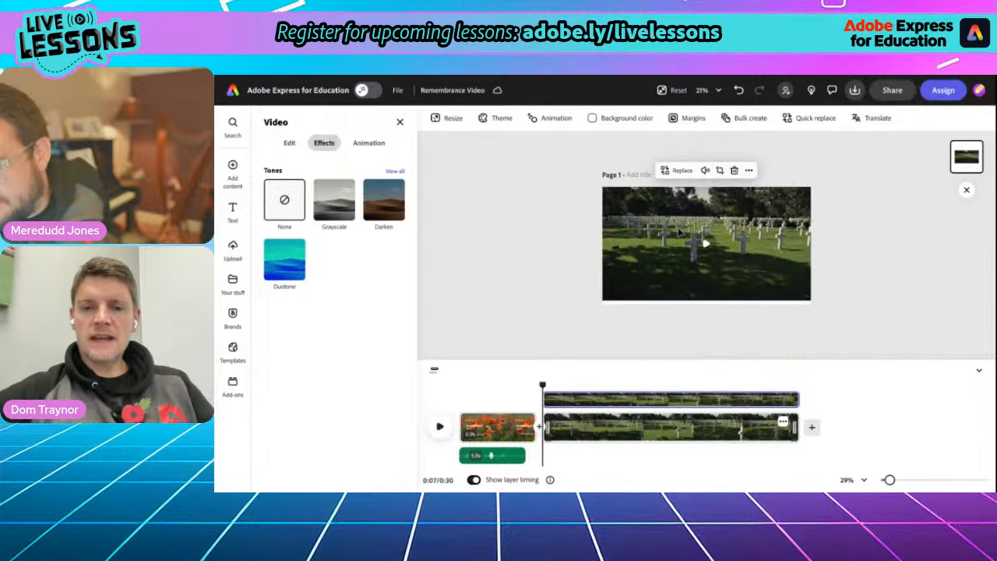
{"action": "left_click_drag", "start_coordinate": [706, 300], "coordinate": [706, 304]}
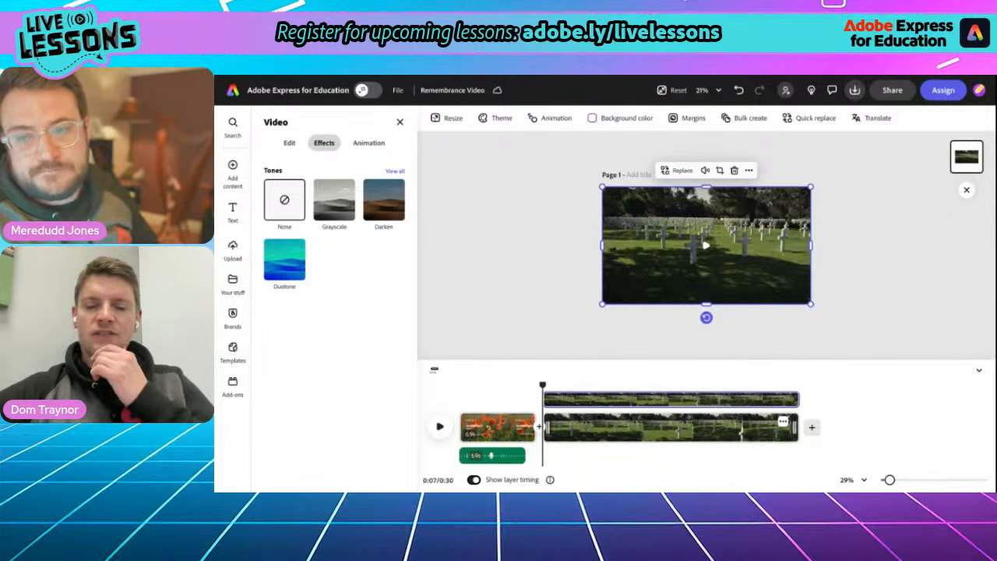
- Apply the Duotone effect to the cemetery video with orange shadows and white highlights
{"action": "left_click", "coordinate": [284, 259]}
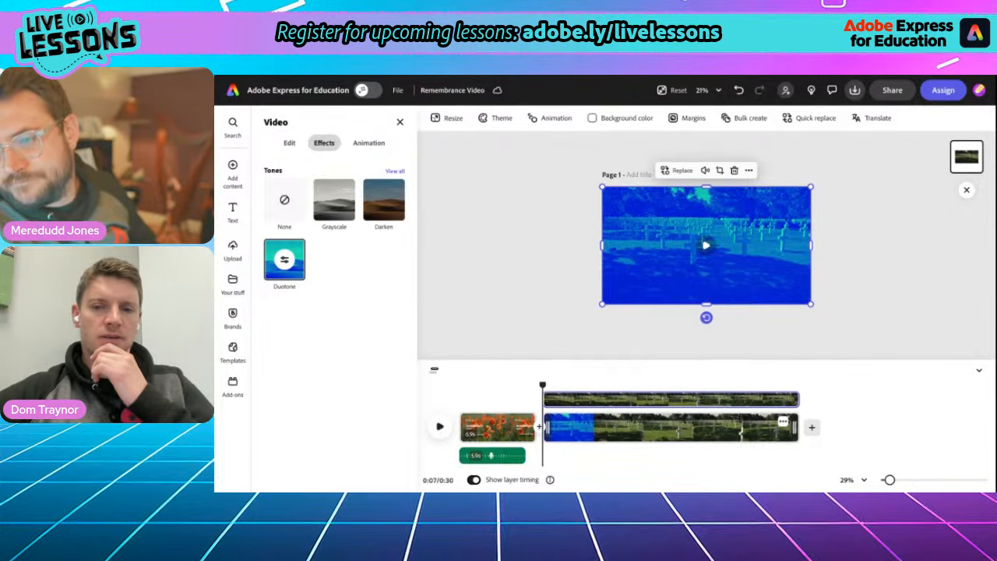
{"action": "left_click", "coordinate": [284, 259]}
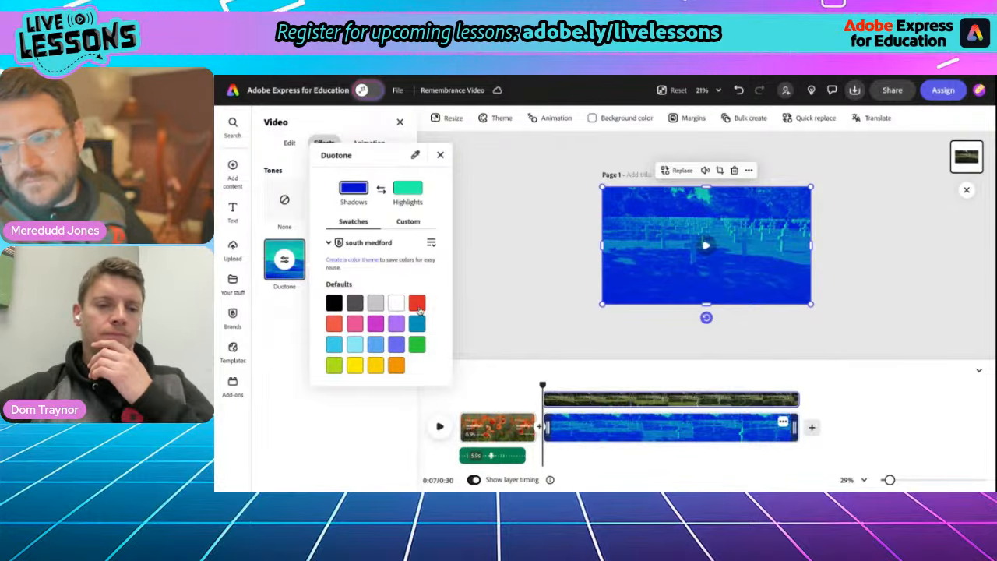
{"action": "left_click", "coordinate": [395, 366]}
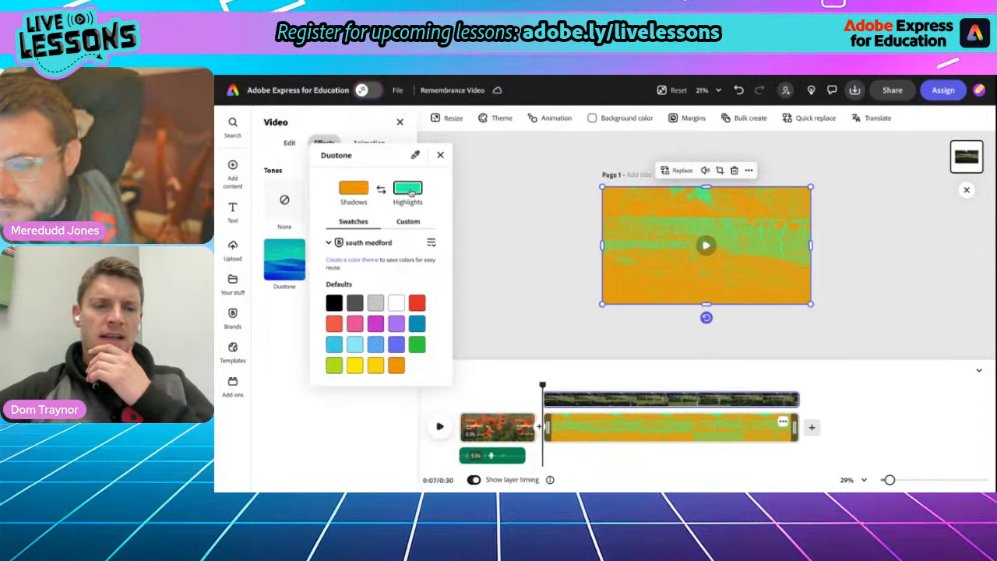
{"action": "left_click", "coordinate": [397, 304]}
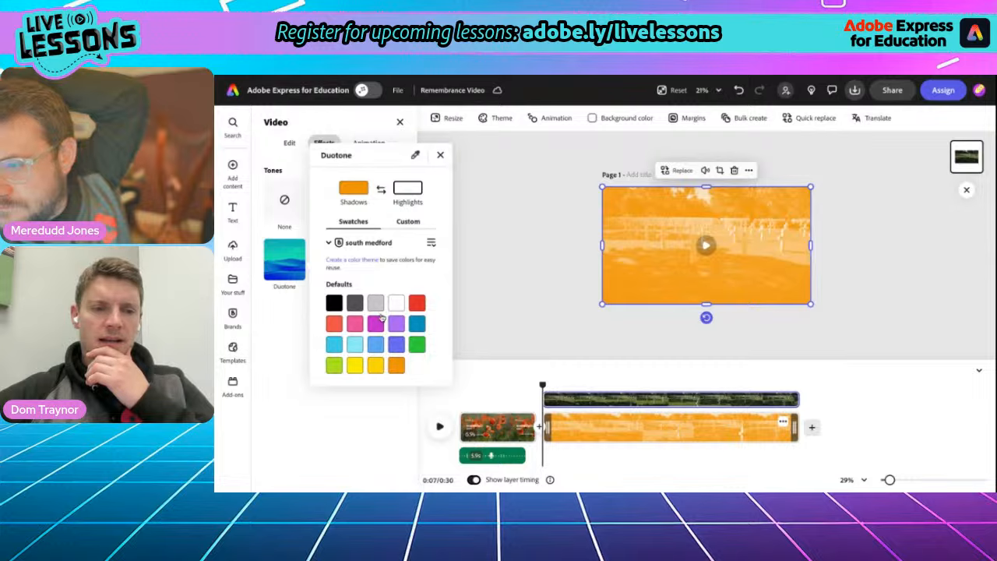
- Change the Duotone shadows of the cemetery video to the custom dark red #940E03 and deselect the video
{"action": "left_click", "coordinate": [353, 189]}
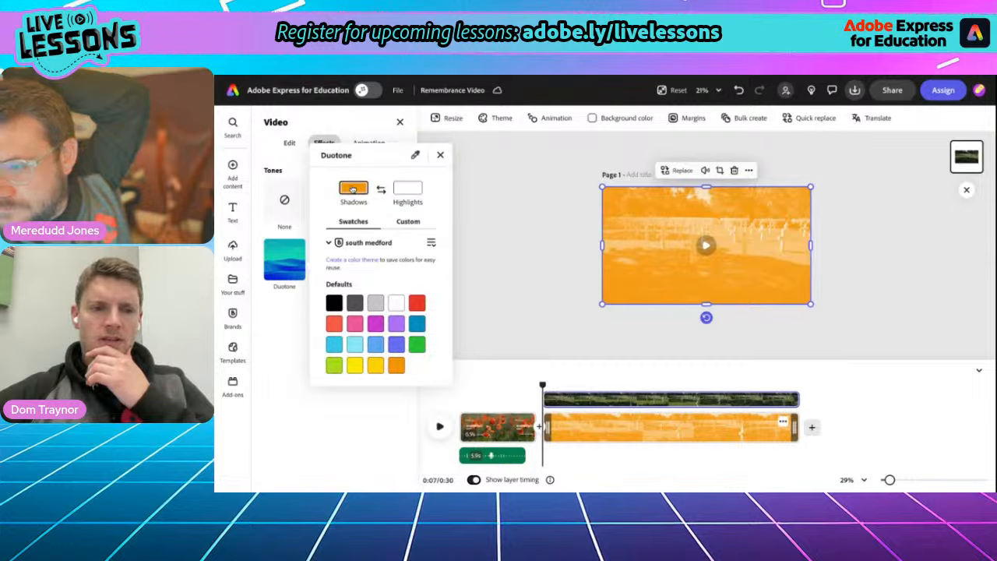
{"action": "left_click", "coordinate": [335, 324]}
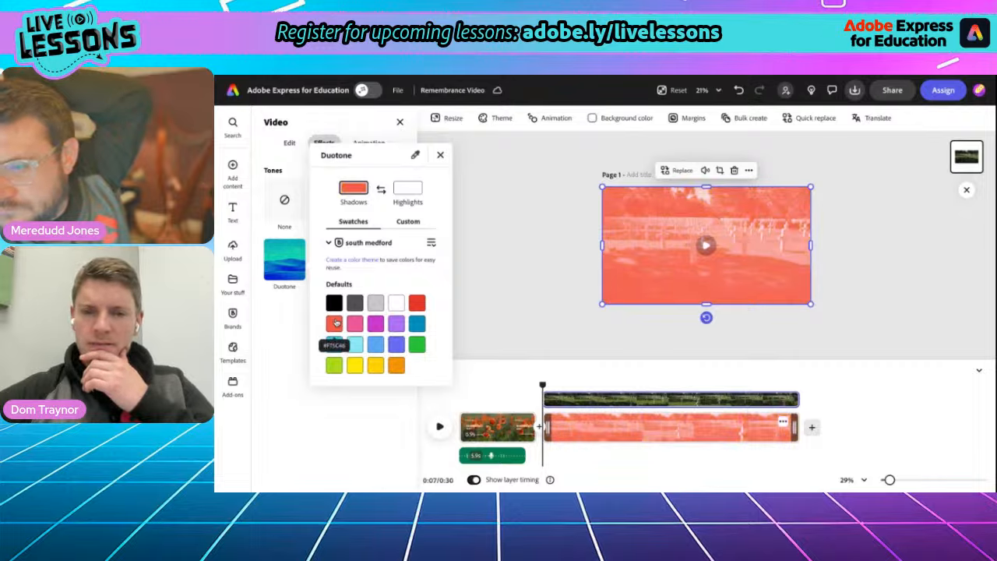
{"action": "left_click", "coordinate": [417, 302]}
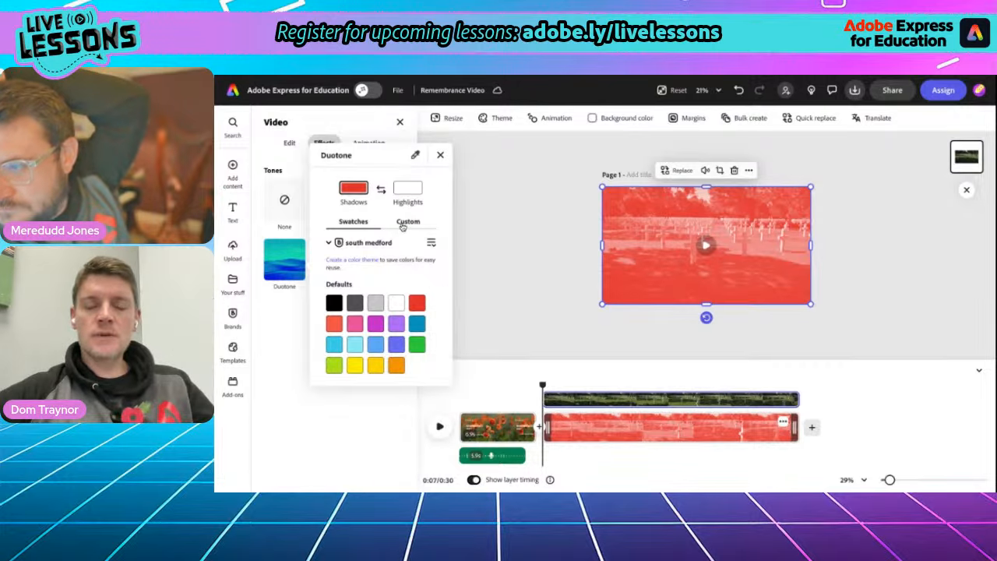
{"action": "left_click", "coordinate": [403, 225]}
{"action": "left_click_drag", "start_coordinate": [417, 269], "coordinate": [434, 295]}
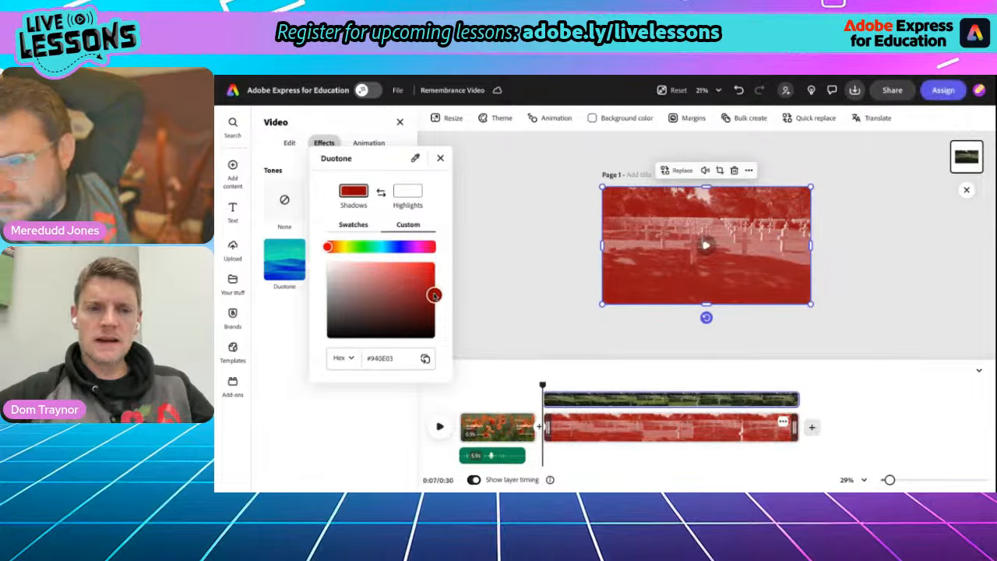
{"action": "left_click", "coordinate": [440, 159]}
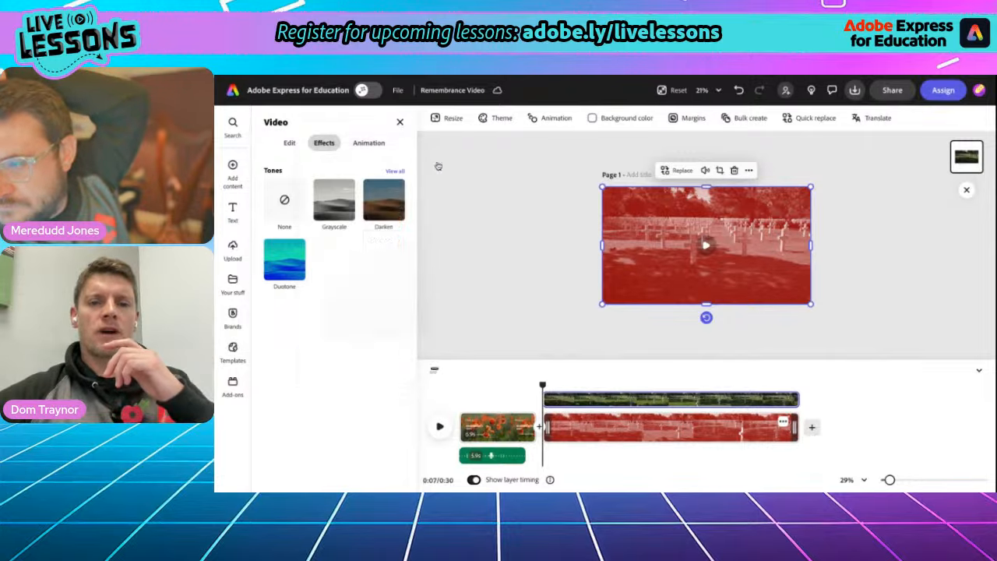
{"action": "left_click", "coordinate": [491, 271]}
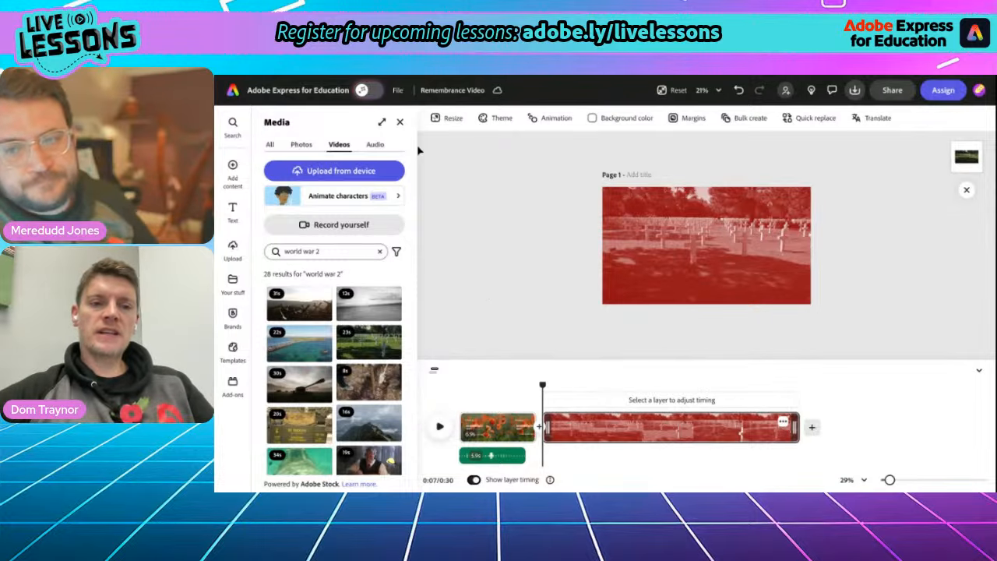
- Add a text to the cemetery scene with "Remembrance honours those who serve to defend our freedoms and way of life." copied from the lesson page
{"action": "left_click", "coordinate": [233, 209]}
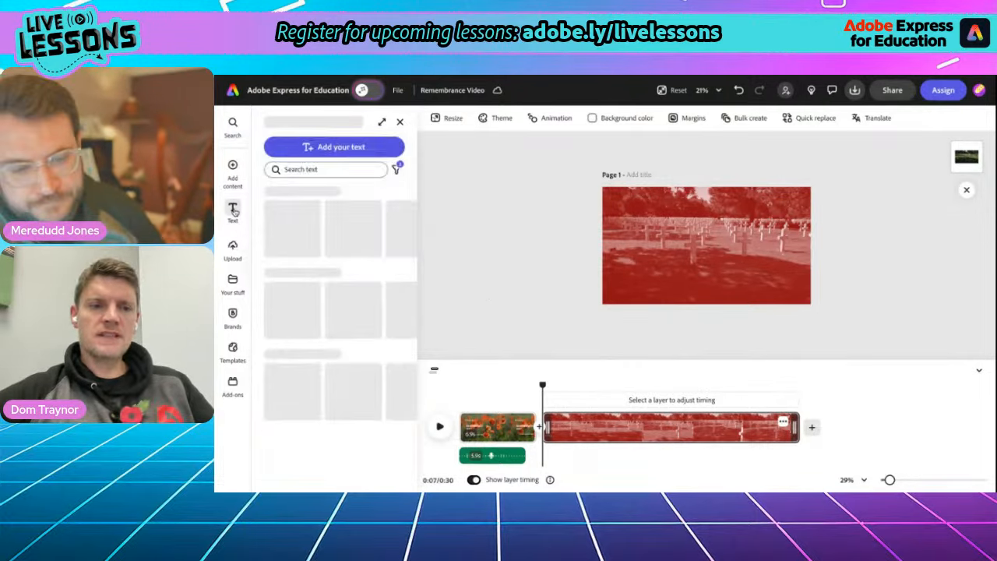
{"action": "left_click", "coordinate": [326, 145]}
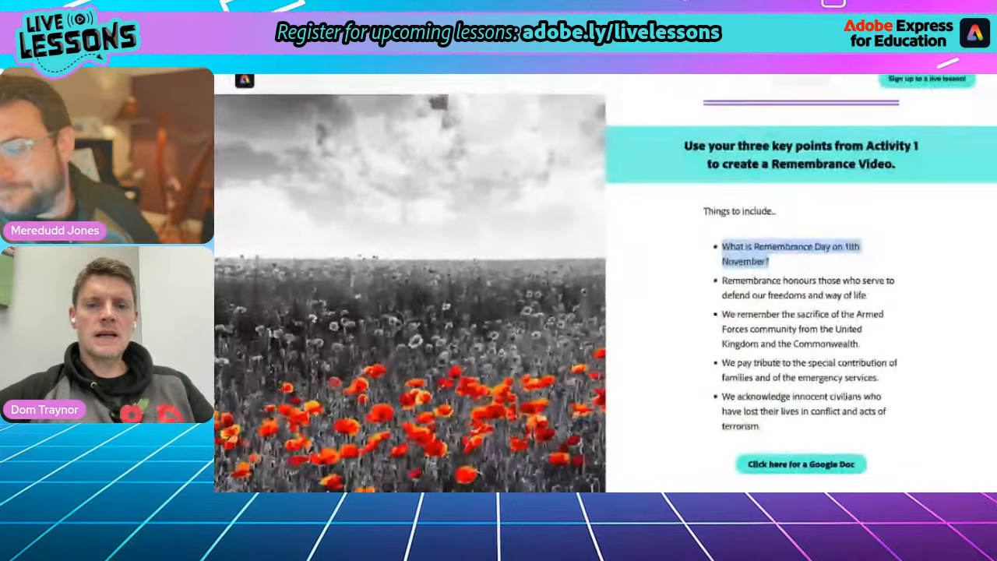
{"action": "scroll", "coordinate": [634, 231], "scroll_direction": "down", "scroll_amount": 1}
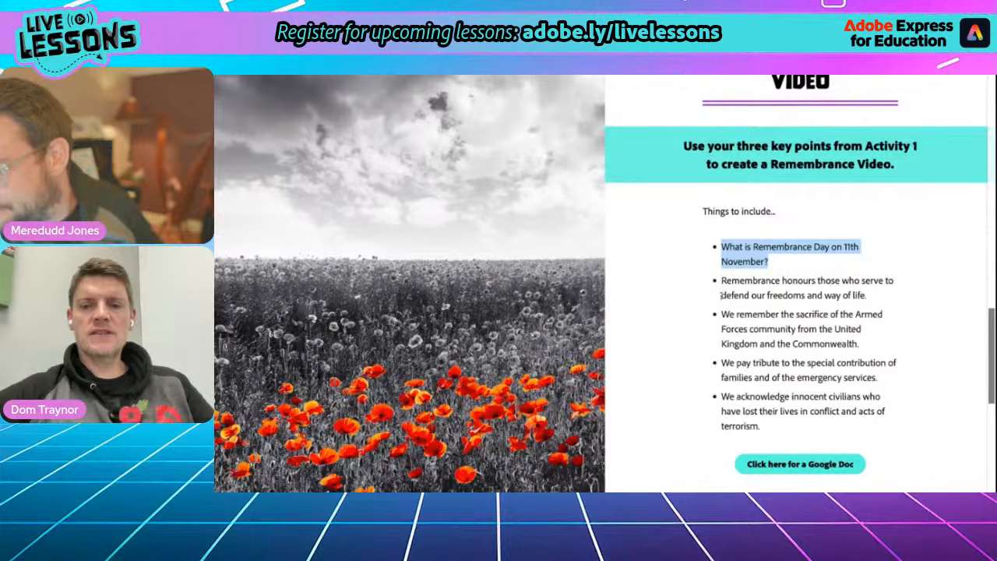
{"action": "left_click_drag", "start_coordinate": [722, 281], "coordinate": [857, 295]}
{"action": "key", "text": "ctrl+c"}
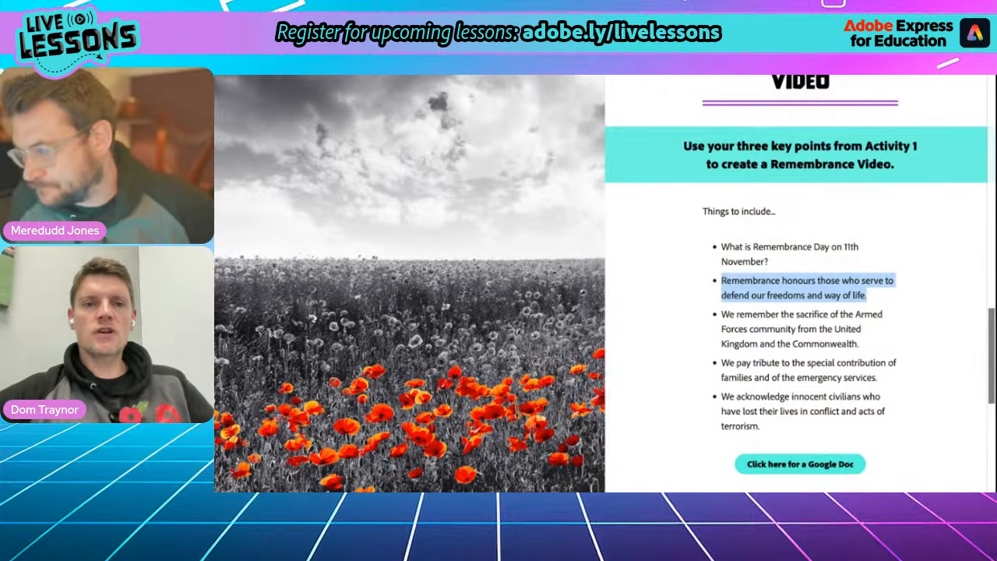
{"action": "left_click", "coordinate": [585, 76]}
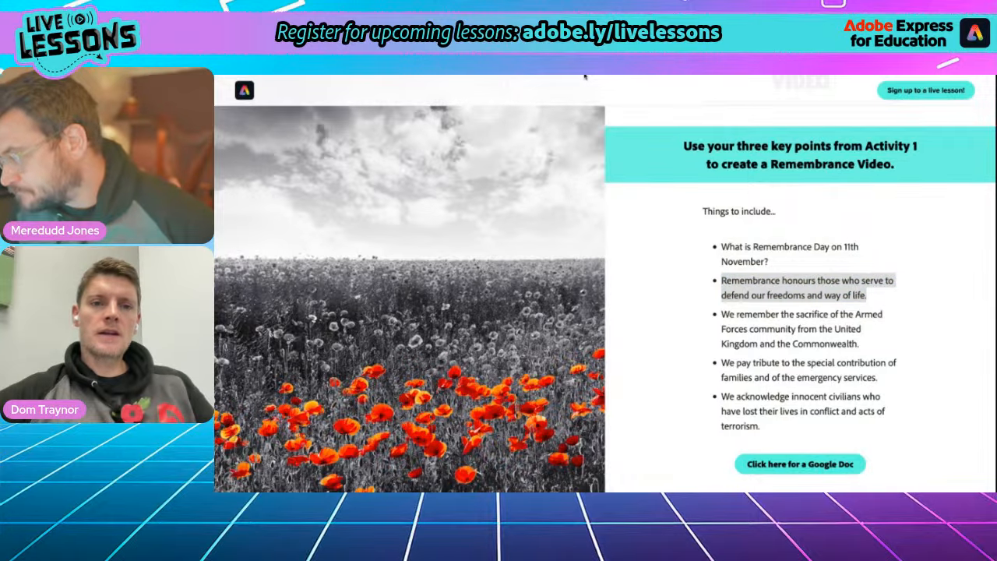
{"action": "left_click", "coordinate": [585, 76]}
{"action": "key", "text": "ctrl+v"}
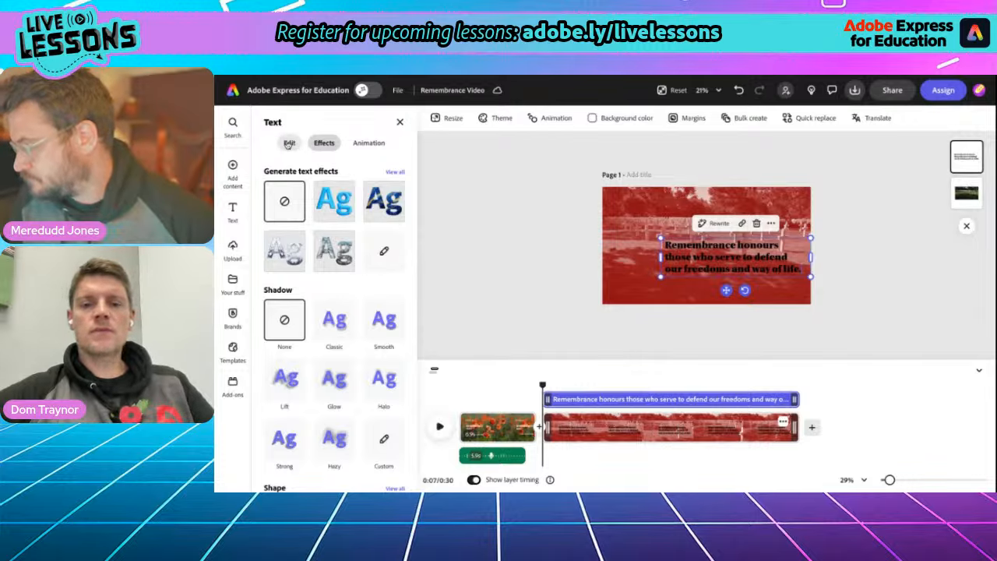
- Check the fonts of the poppy scene's titles and set the cemetery scene's text color to white
{"action": "left_click", "coordinate": [289, 143]}
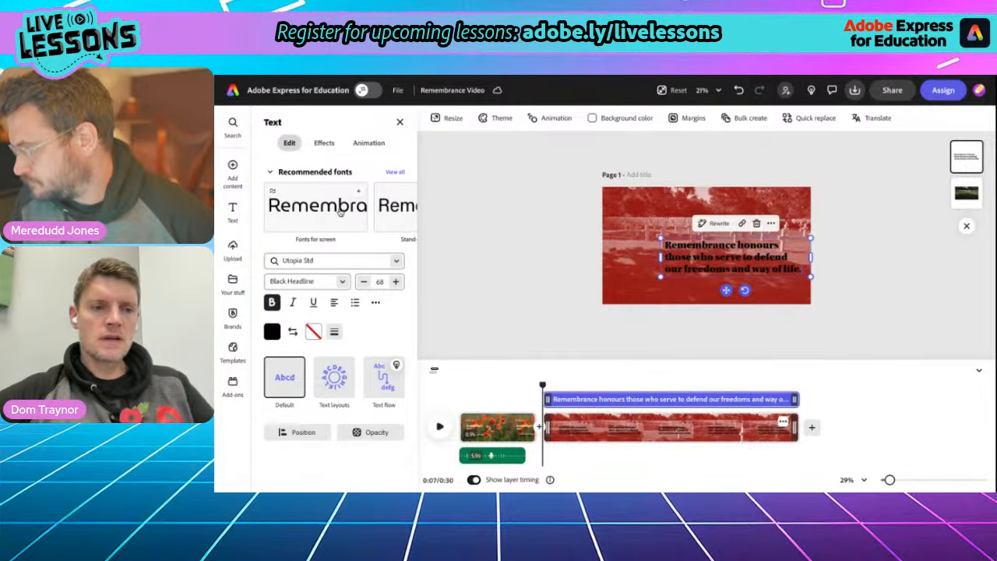
{"action": "left_click", "coordinate": [478, 433]}
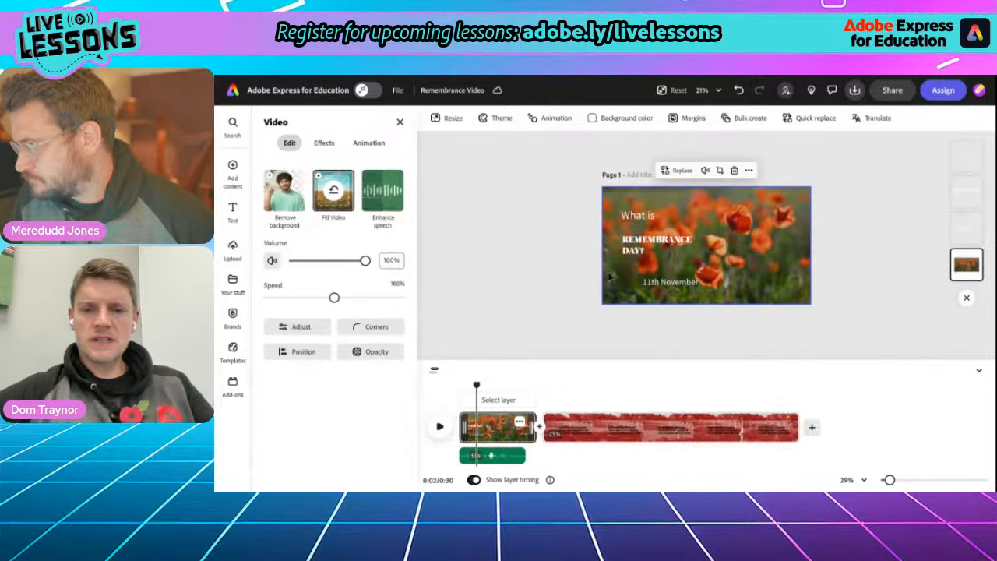
{"action": "left_click", "coordinate": [634, 249]}
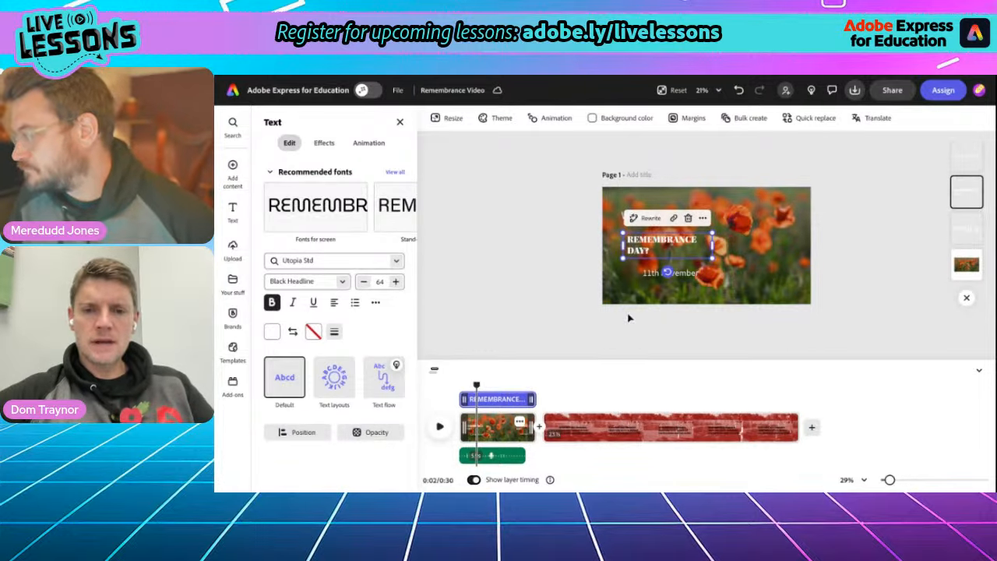
{"action": "left_click", "coordinate": [655, 278]}
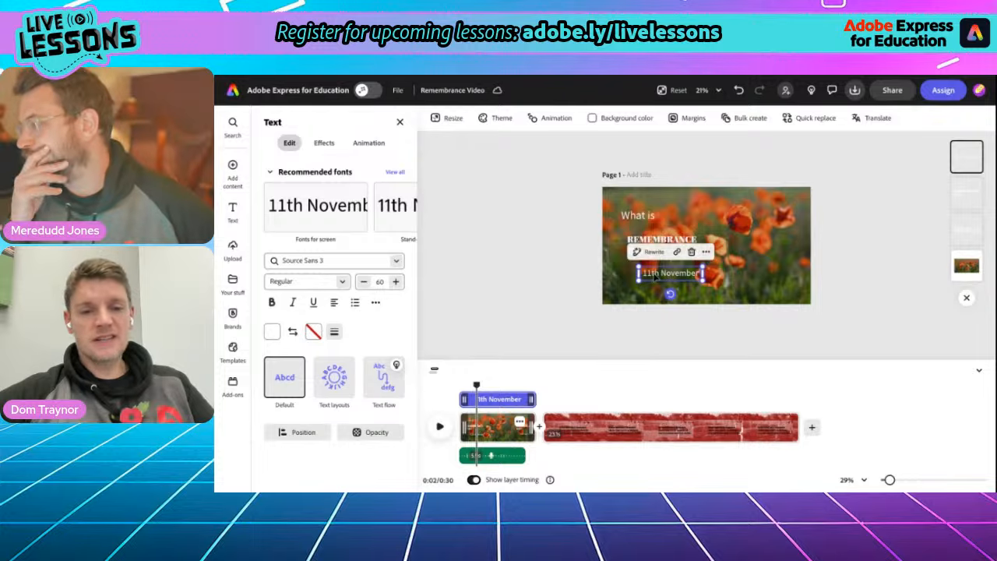
{"action": "left_click", "coordinate": [611, 430]}
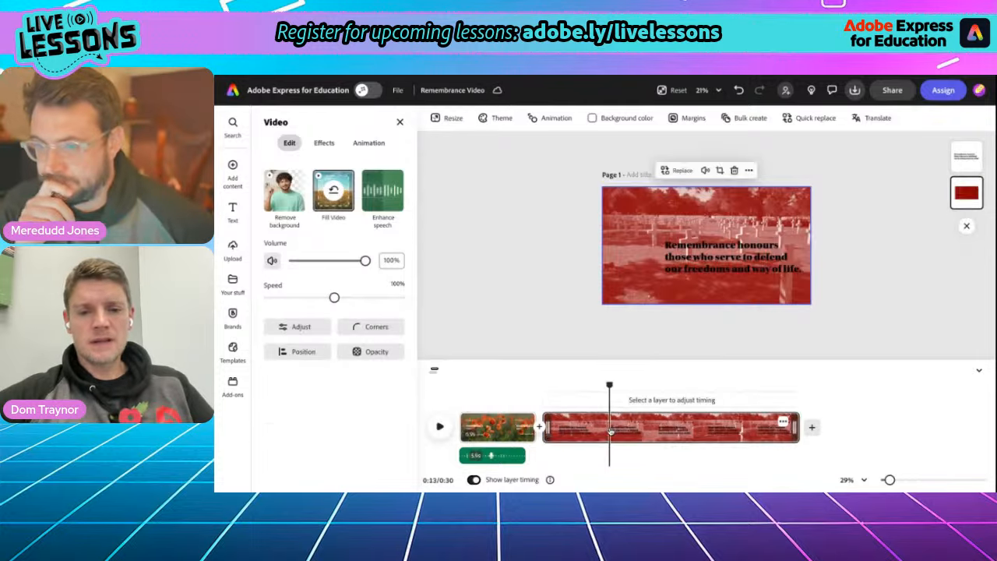
{"action": "left_click", "coordinate": [692, 262]}
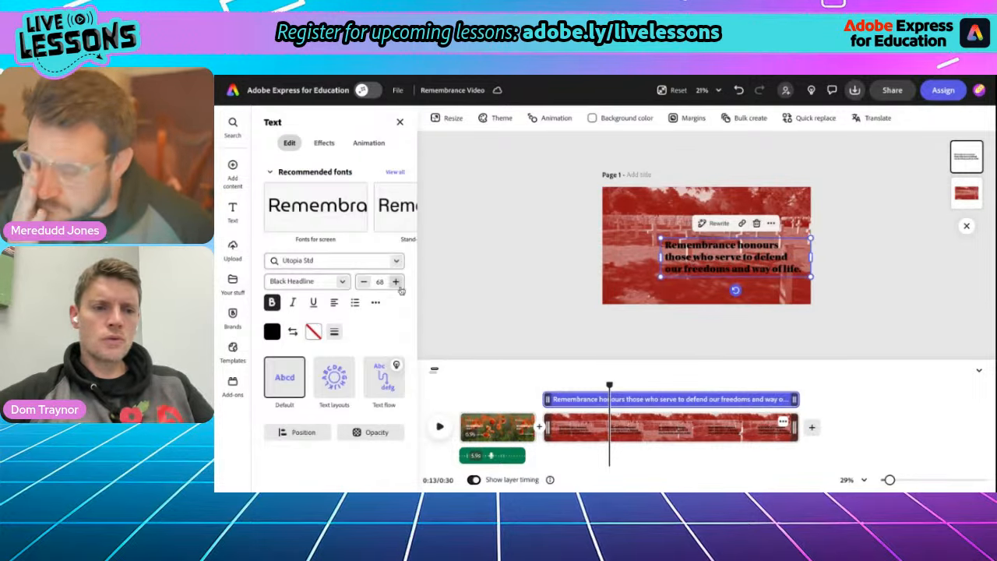
{"action": "left_click", "coordinate": [316, 260]}
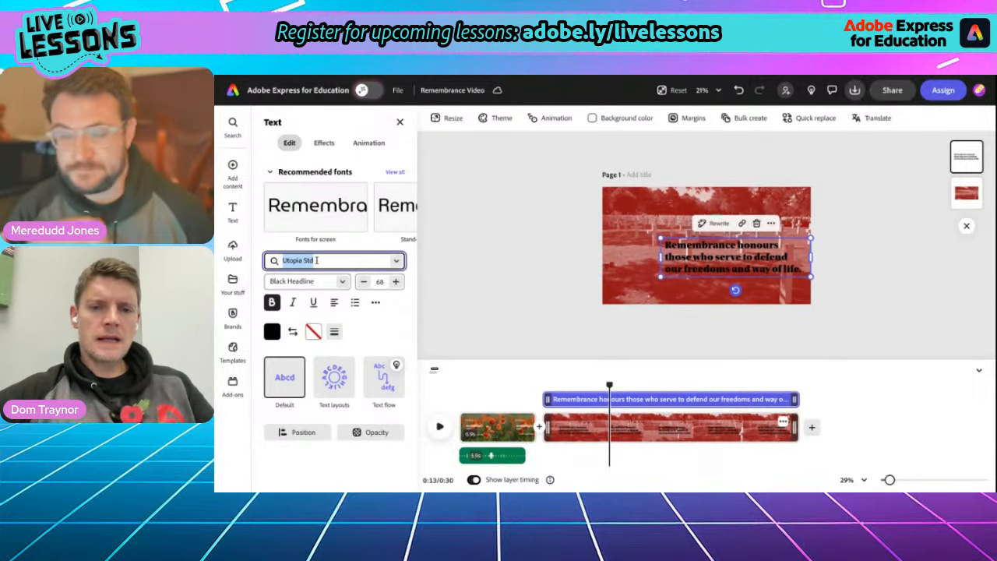
{"action": "left_click", "coordinate": [272, 331]}
{"action": "left_click", "coordinate": [388, 350]}
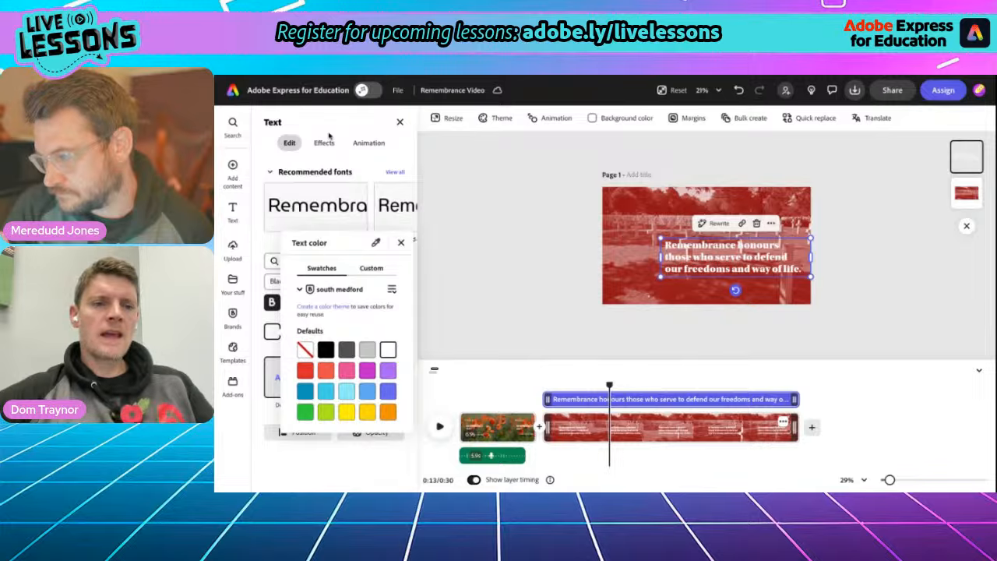
{"action": "left_click", "coordinate": [307, 181]}
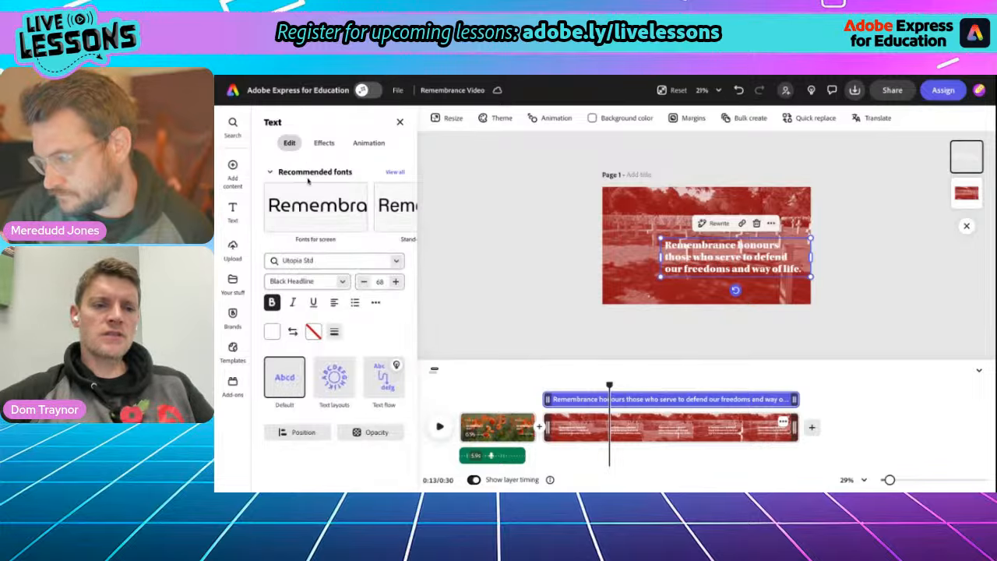
- Apply the Dynamic text layout to the cemetery scene's text, then resize and place it across the lower part of the frame
{"action": "left_click", "coordinate": [334, 377]}
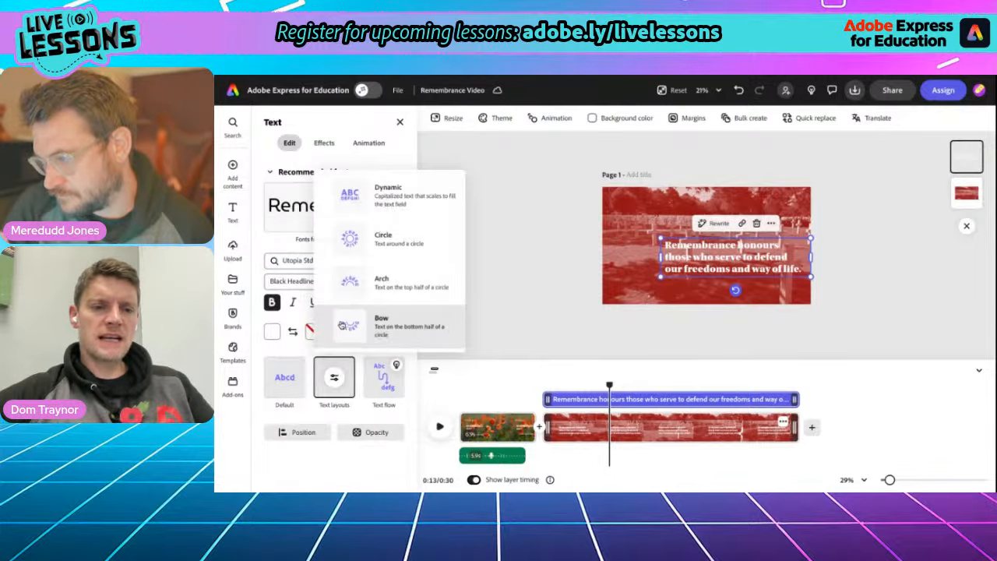
{"action": "left_click", "coordinate": [363, 218]}
{"action": "left_click_drag", "start_coordinate": [679, 260], "coordinate": [642, 289]}
{"action": "left_click_drag", "start_coordinate": [774, 264], "coordinate": [793, 278]}
{"action": "left_click", "coordinate": [857, 312]}
- Play the cemetery scene from its start to preview the text over the video, and select the text
{"action": "left_click_drag", "start_coordinate": [609, 385], "coordinate": [544, 385]}
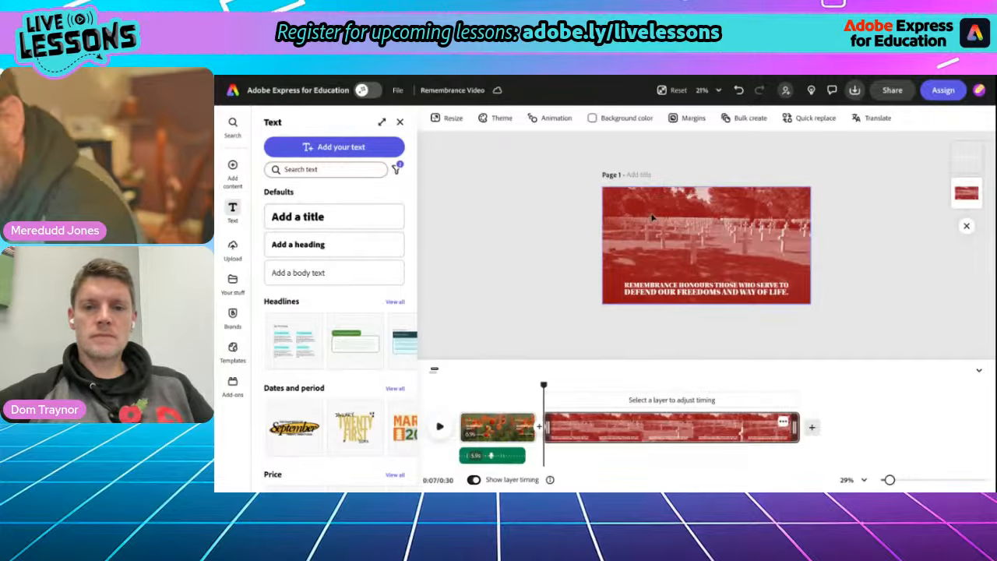
{"action": "scroll", "coordinate": [637, 221], "scroll_direction": "up", "scroll_amount": 4}
{"action": "scroll", "coordinate": [637, 220], "scroll_direction": "up", "scroll_amount": 2}
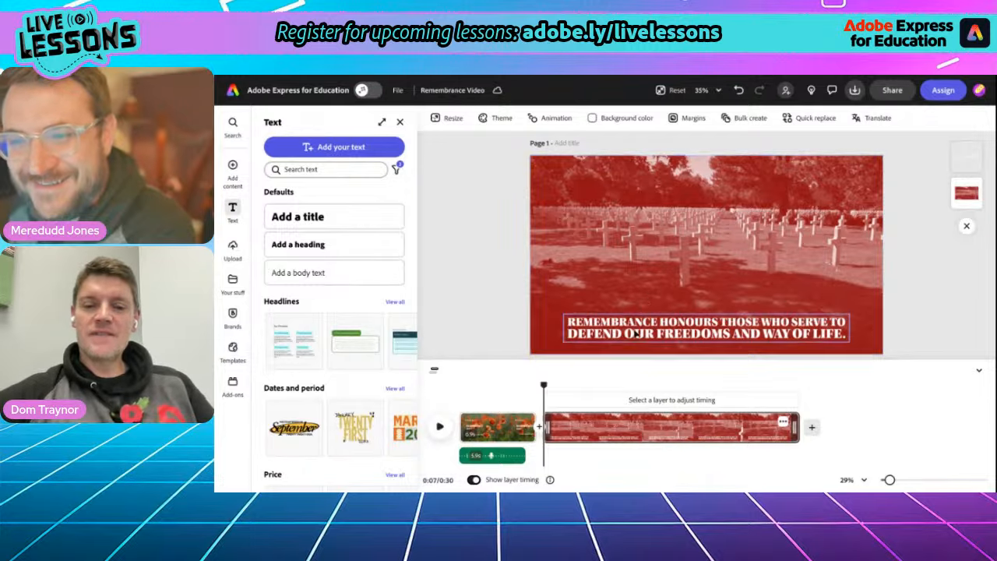
{"action": "left_click", "coordinate": [439, 427]}
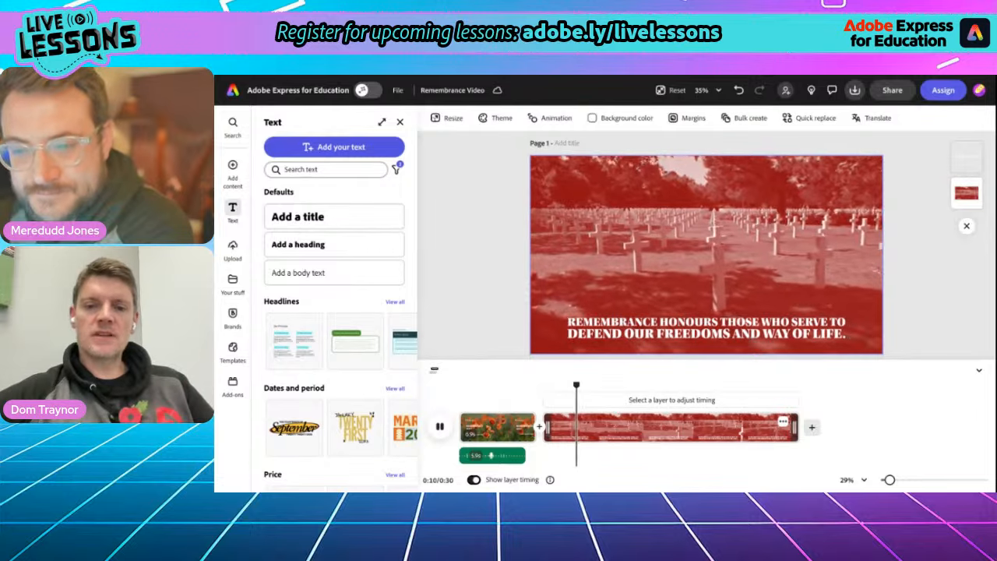
{"action": "key", "text": "space"}
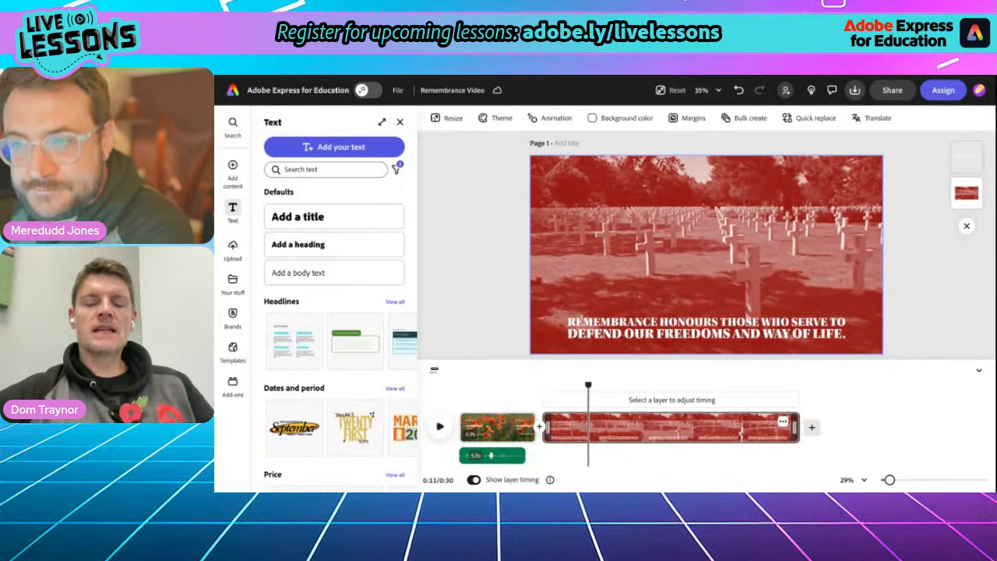
{"action": "left_click", "coordinate": [629, 336]}
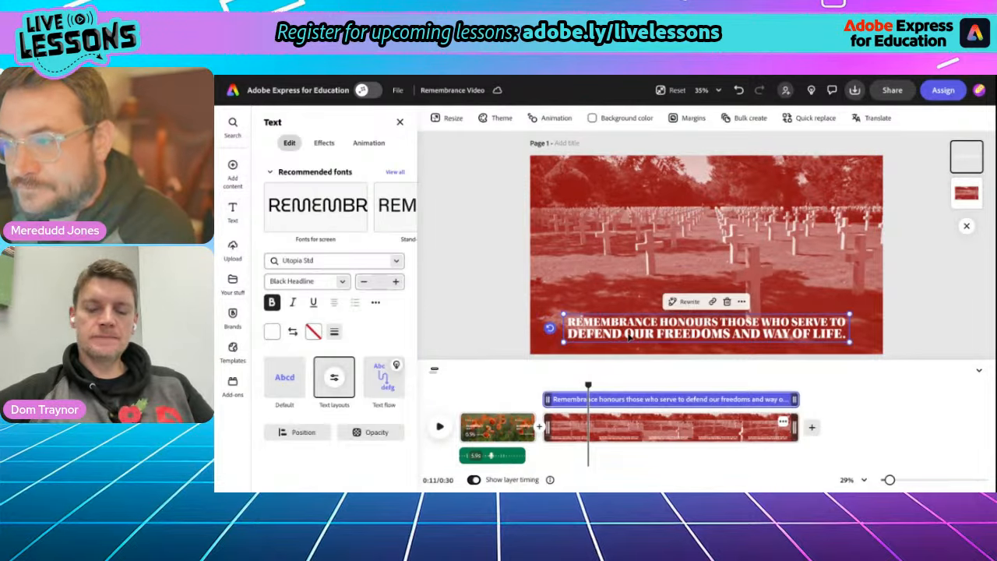
- Record a voiceover with speech enhancement for the cemetery scene, starting at the scene's beginning
{"action": "left_click_drag", "start_coordinate": [588, 384], "coordinate": [544, 386]}
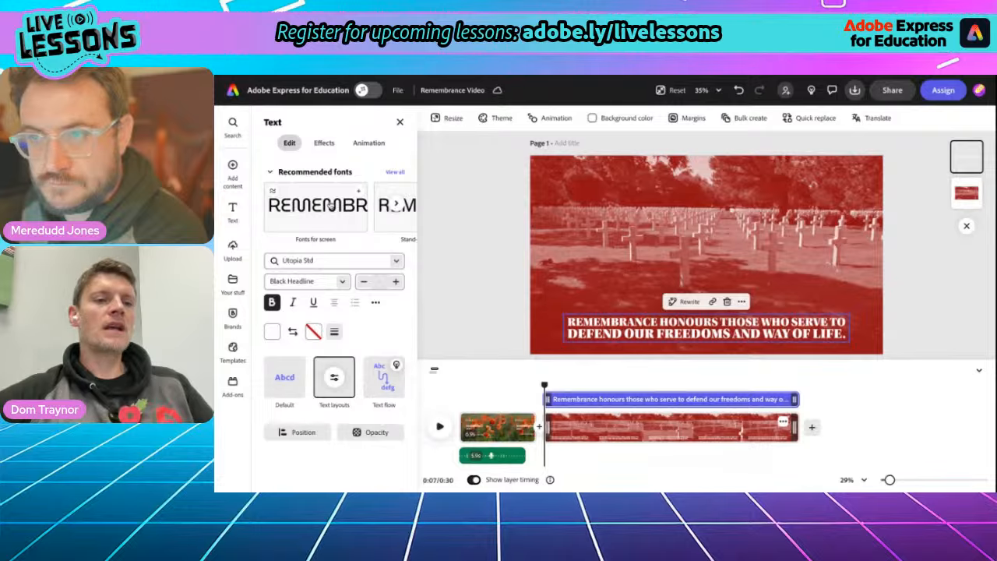
{"action": "mouse_move", "coordinate": [233, 167]}
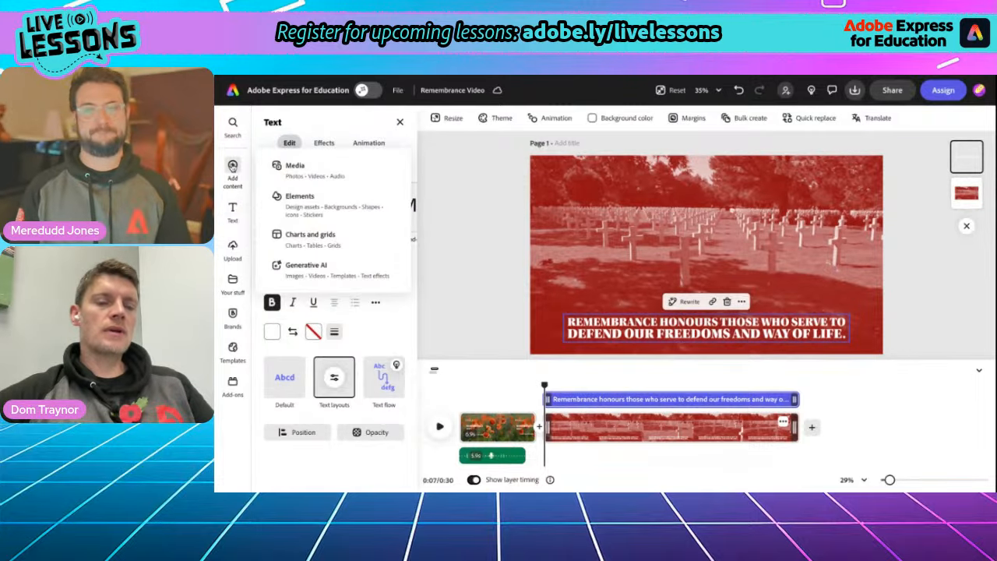
{"action": "left_click", "coordinate": [299, 174]}
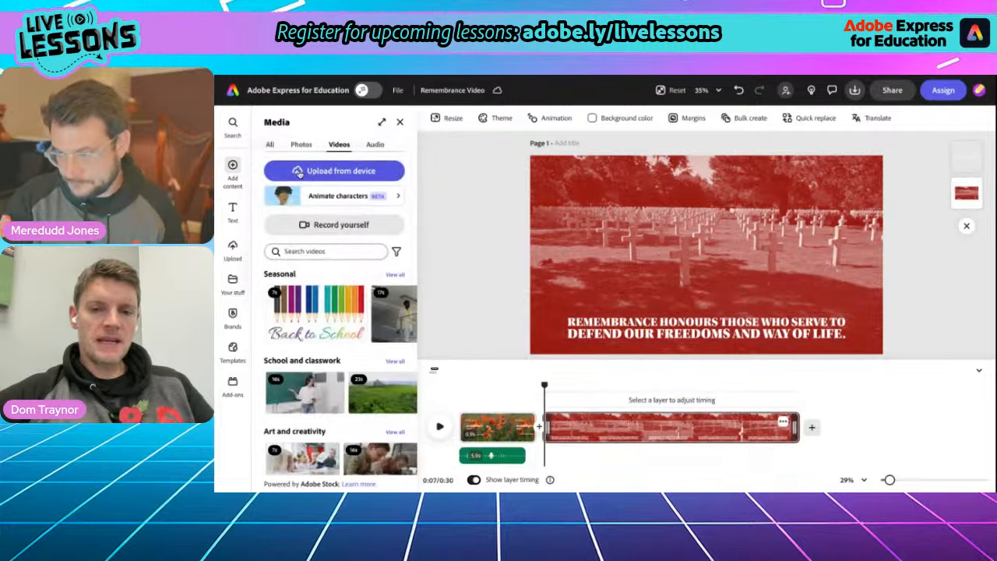
{"action": "left_click", "coordinate": [374, 144]}
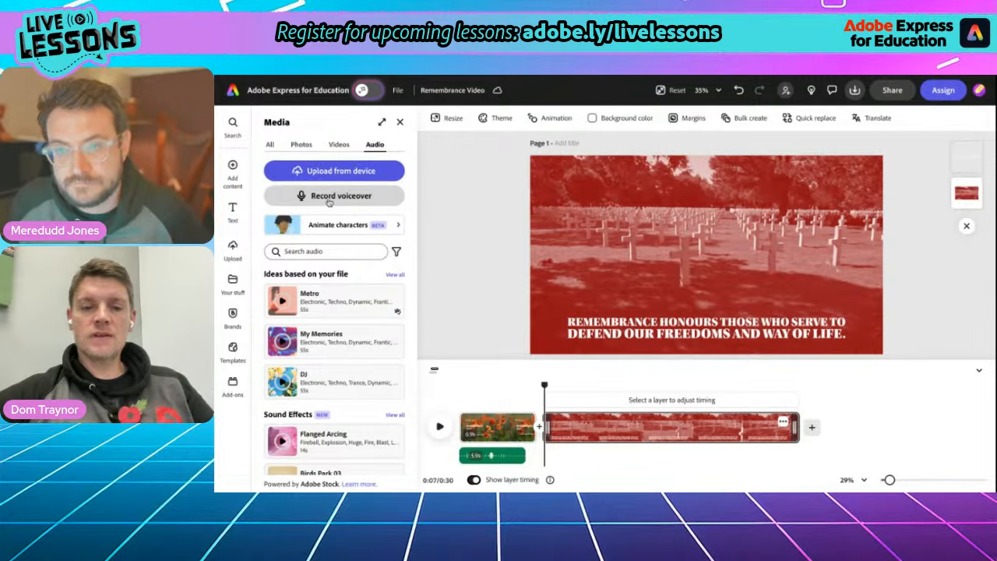
{"action": "left_click", "coordinate": [329, 198]}
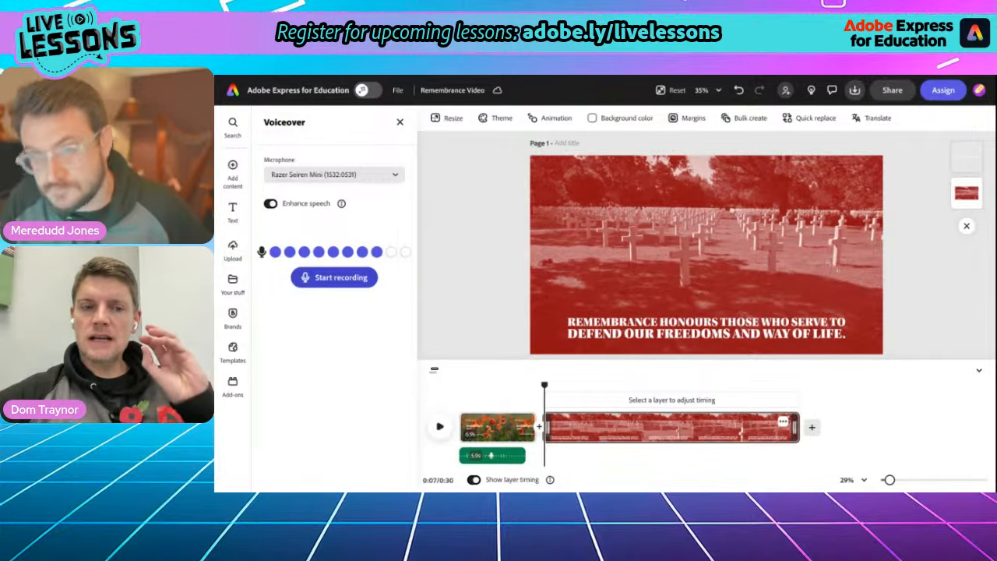
{"action": "left_click", "coordinate": [334, 278]}
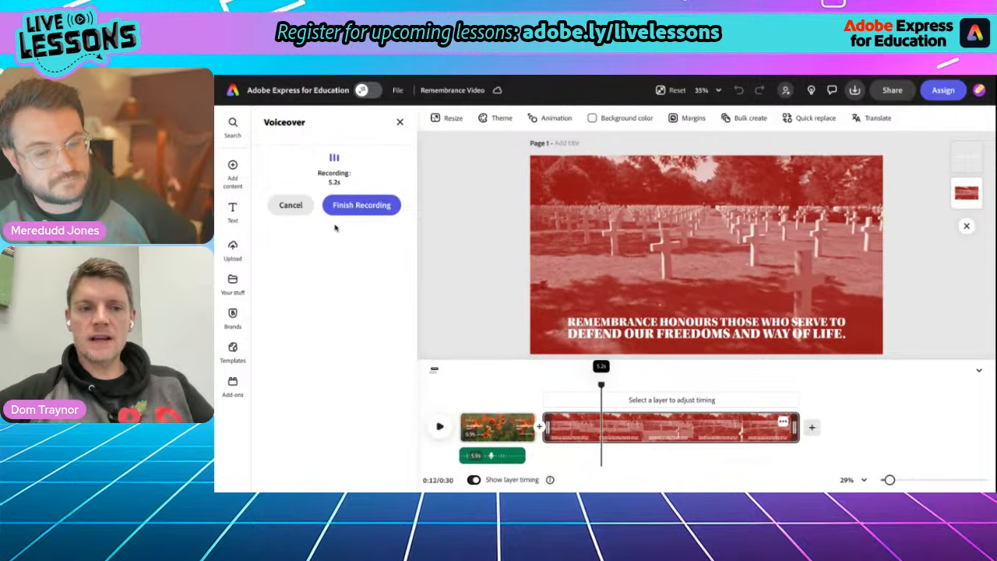
{"action": "left_click", "coordinate": [351, 205]}
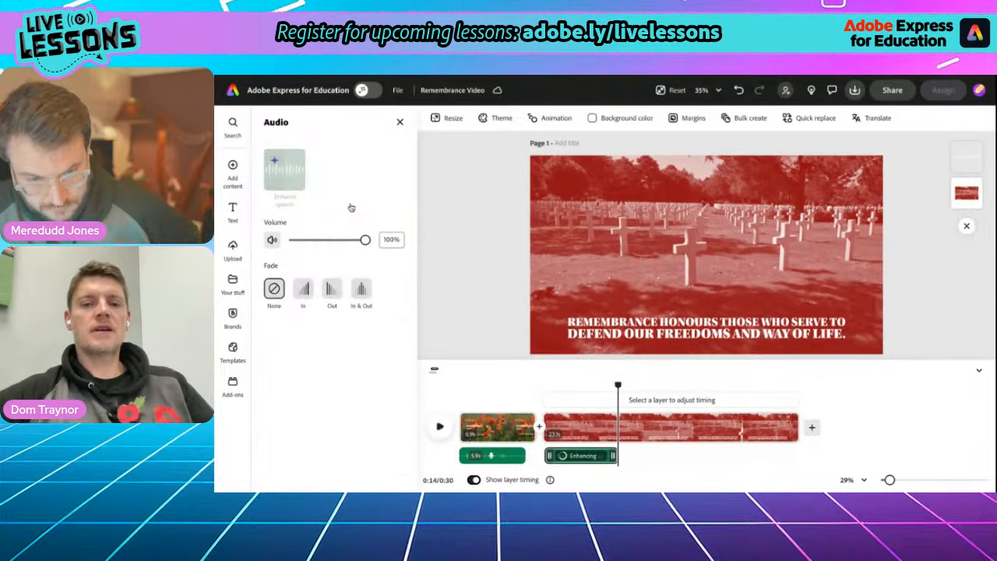